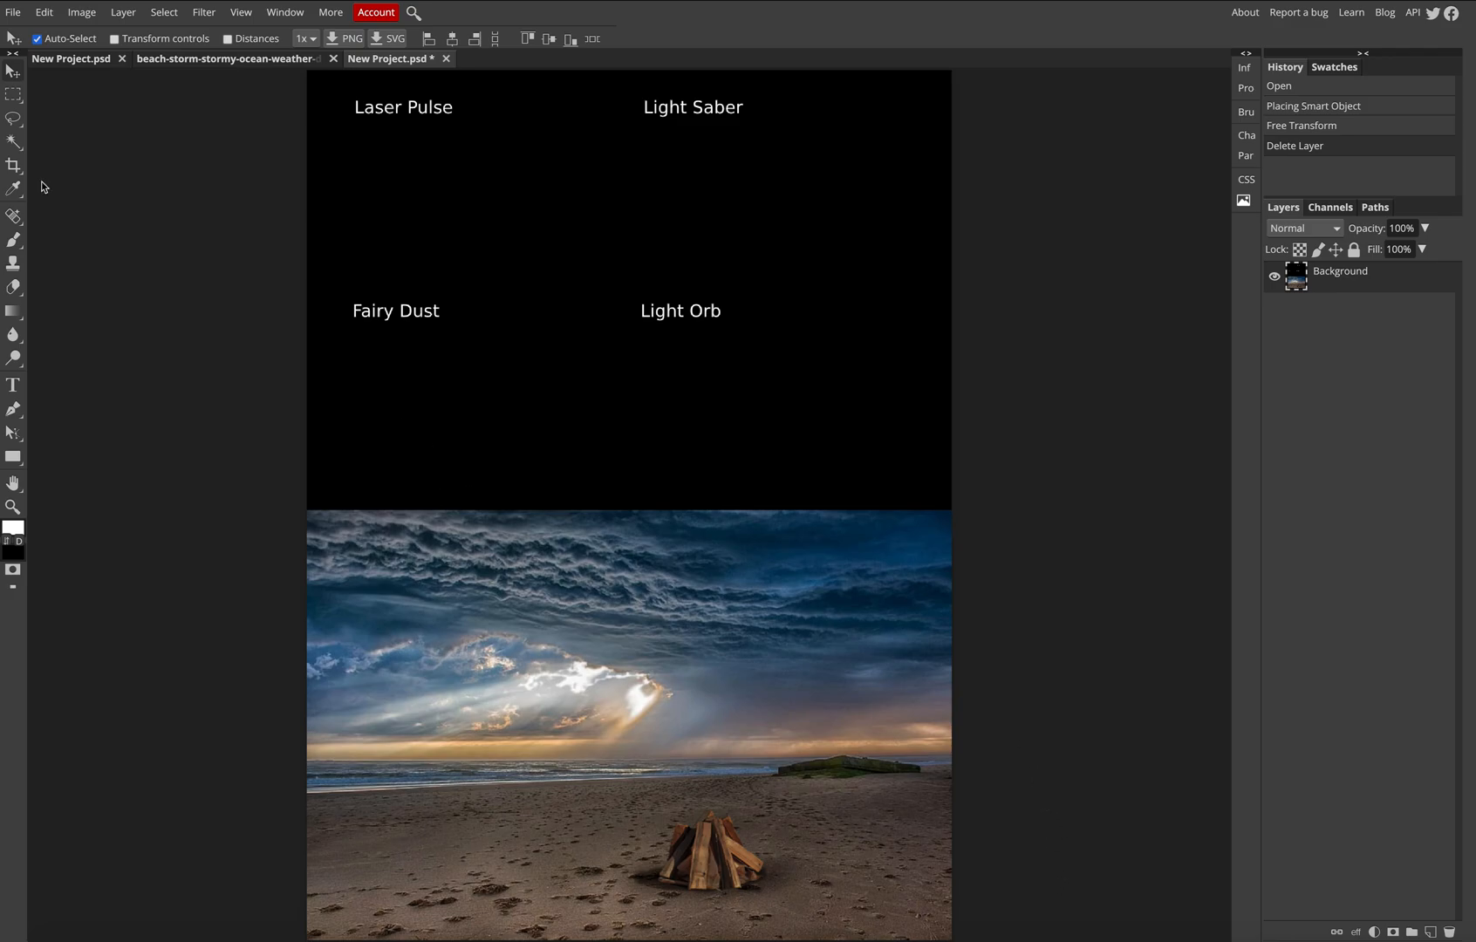
- Outline a long tapered teardrop selection, pointed at one end and rounded at the other, beneath the Laser Pulse label using Polygonal Lasso Select
right_click(14, 119)
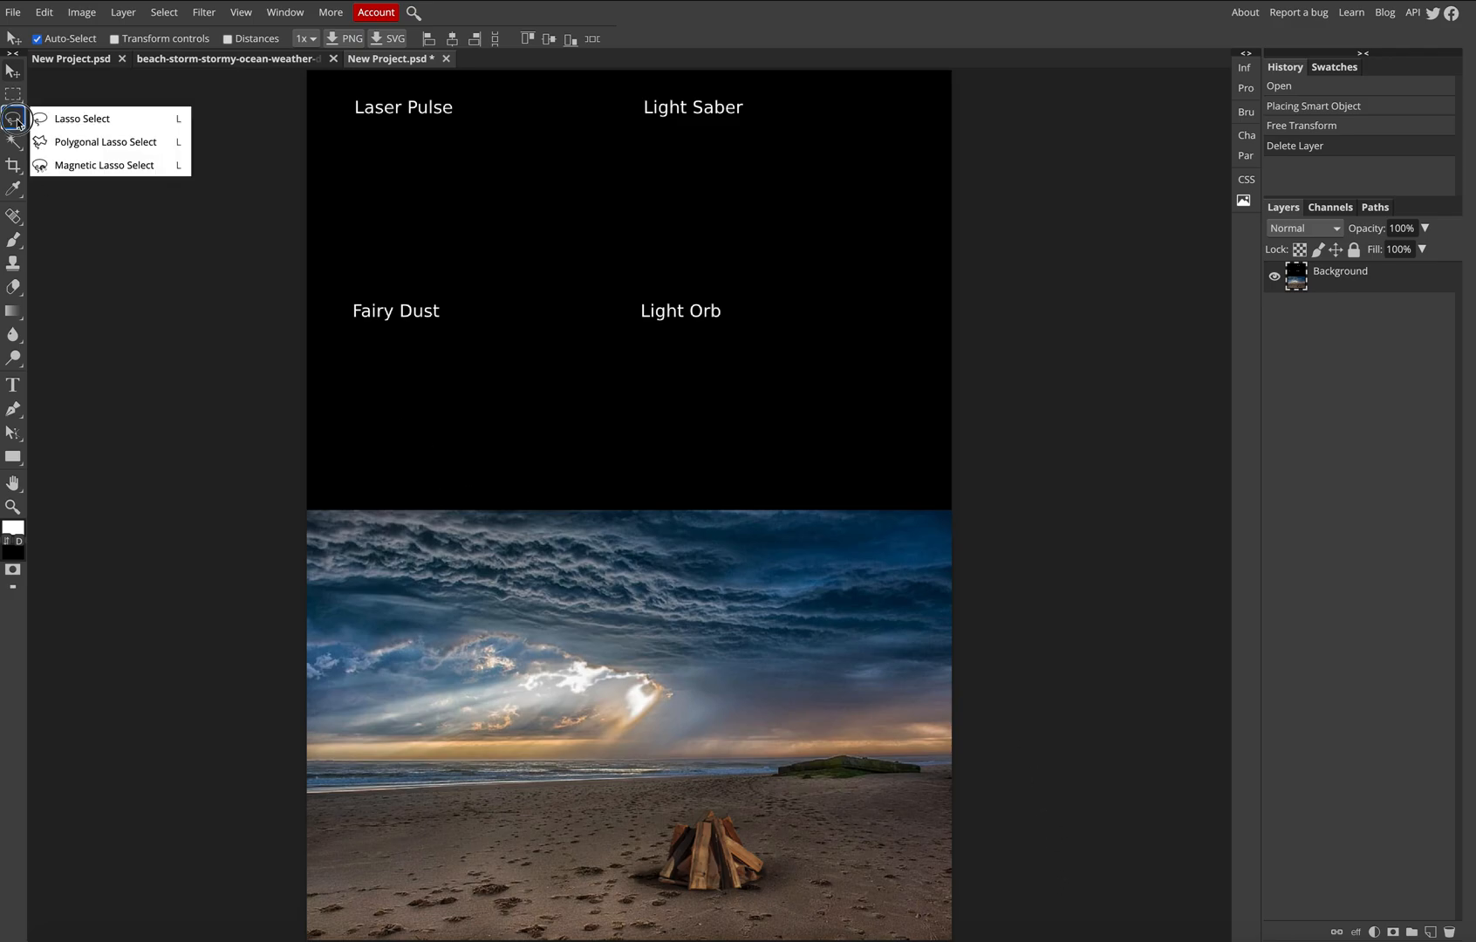
click(114, 143)
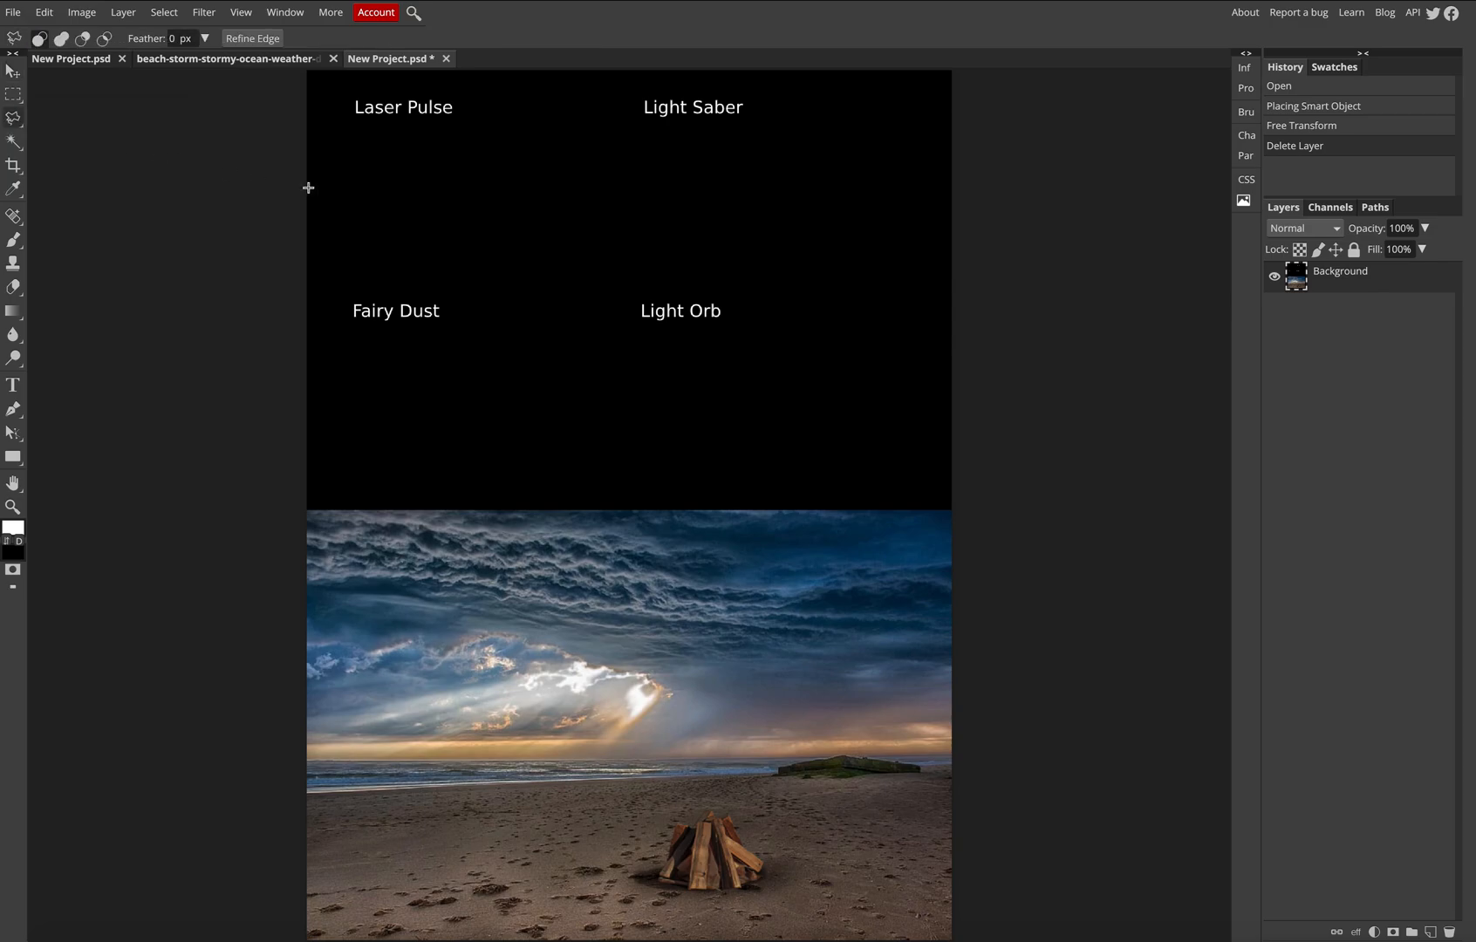
click(355, 197)
click(512, 210)
click(522, 209)
click(529, 206)
click(532, 202)
click(533, 197)
click(518, 190)
click(505, 189)
click(356, 196)
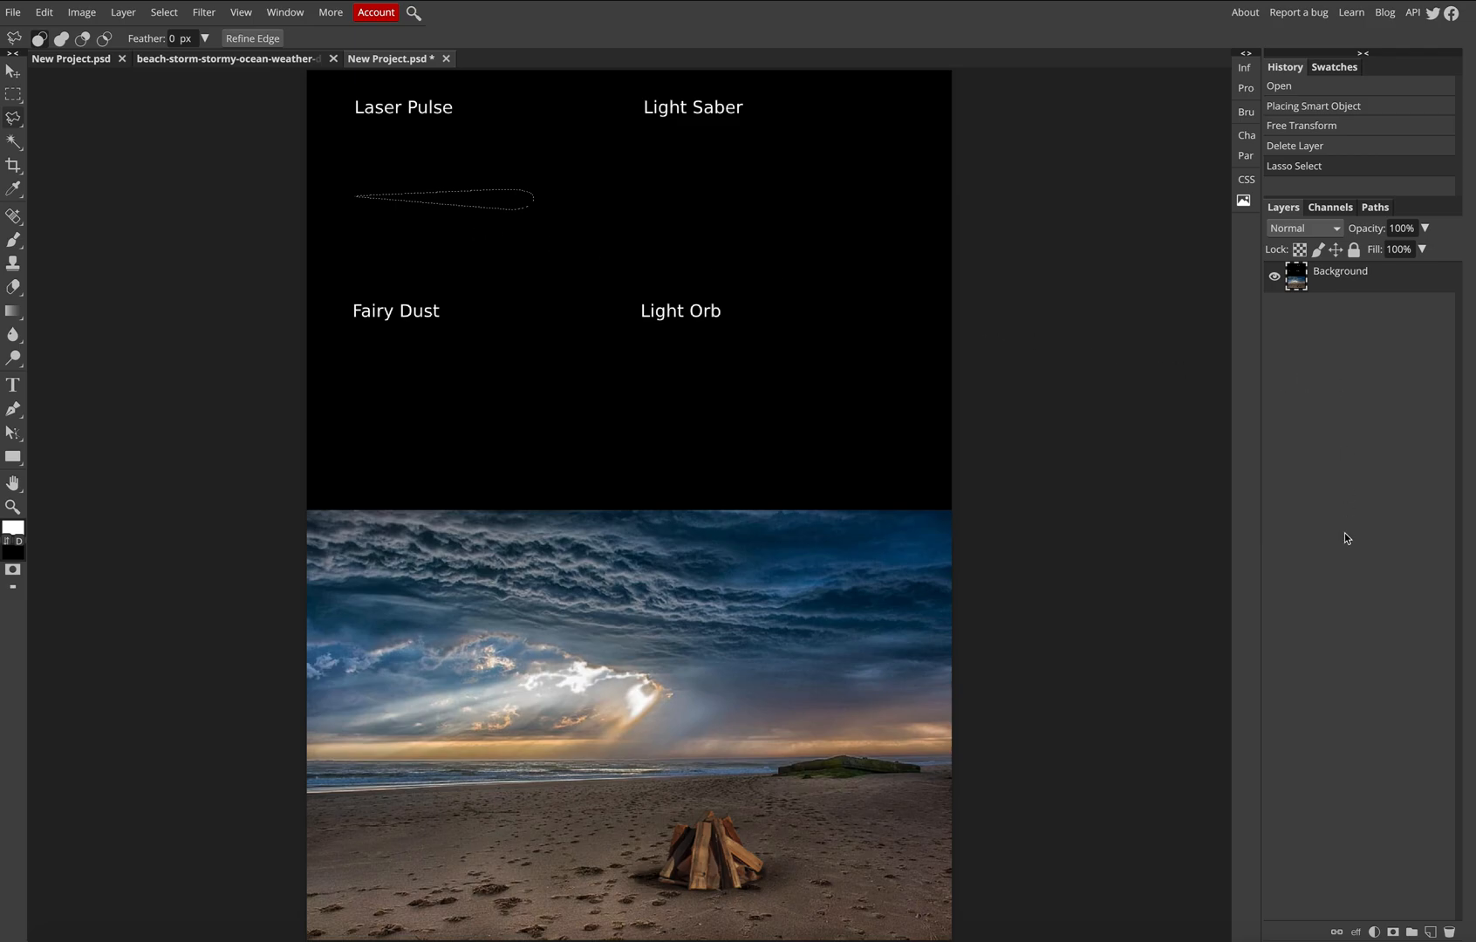
- Create a new layer above the Background and name it "laser pulse"
click(1432, 933)
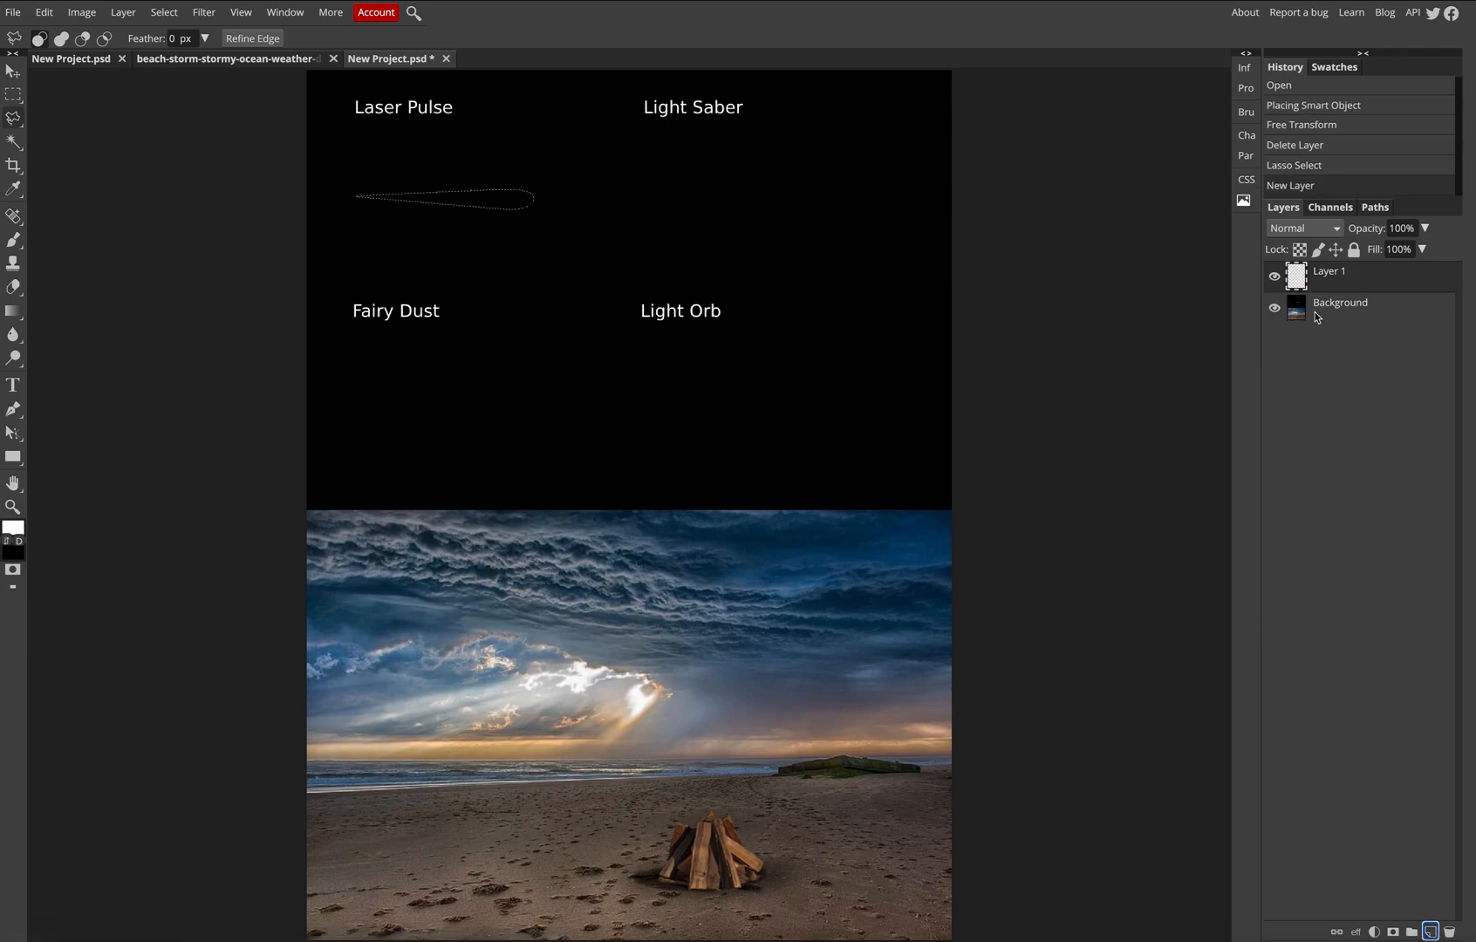
double_click(1339, 271)
text(laser pulse)
click(1357, 362)
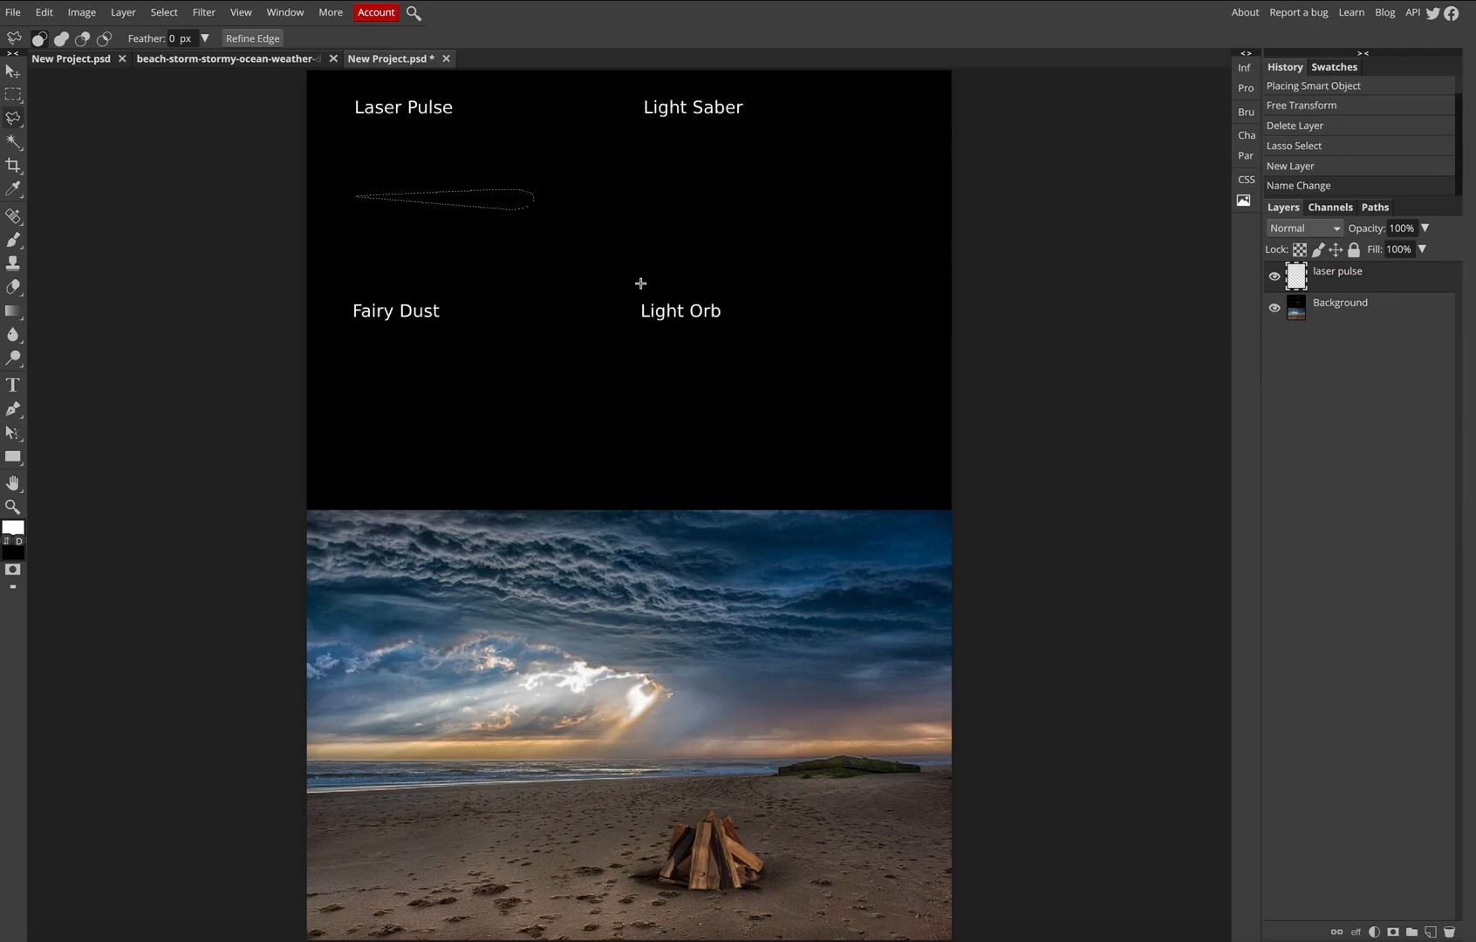
- Fill the teardrop selection with white at 100% opacity on the laser pulse layer and deselect it
click(50, 19)
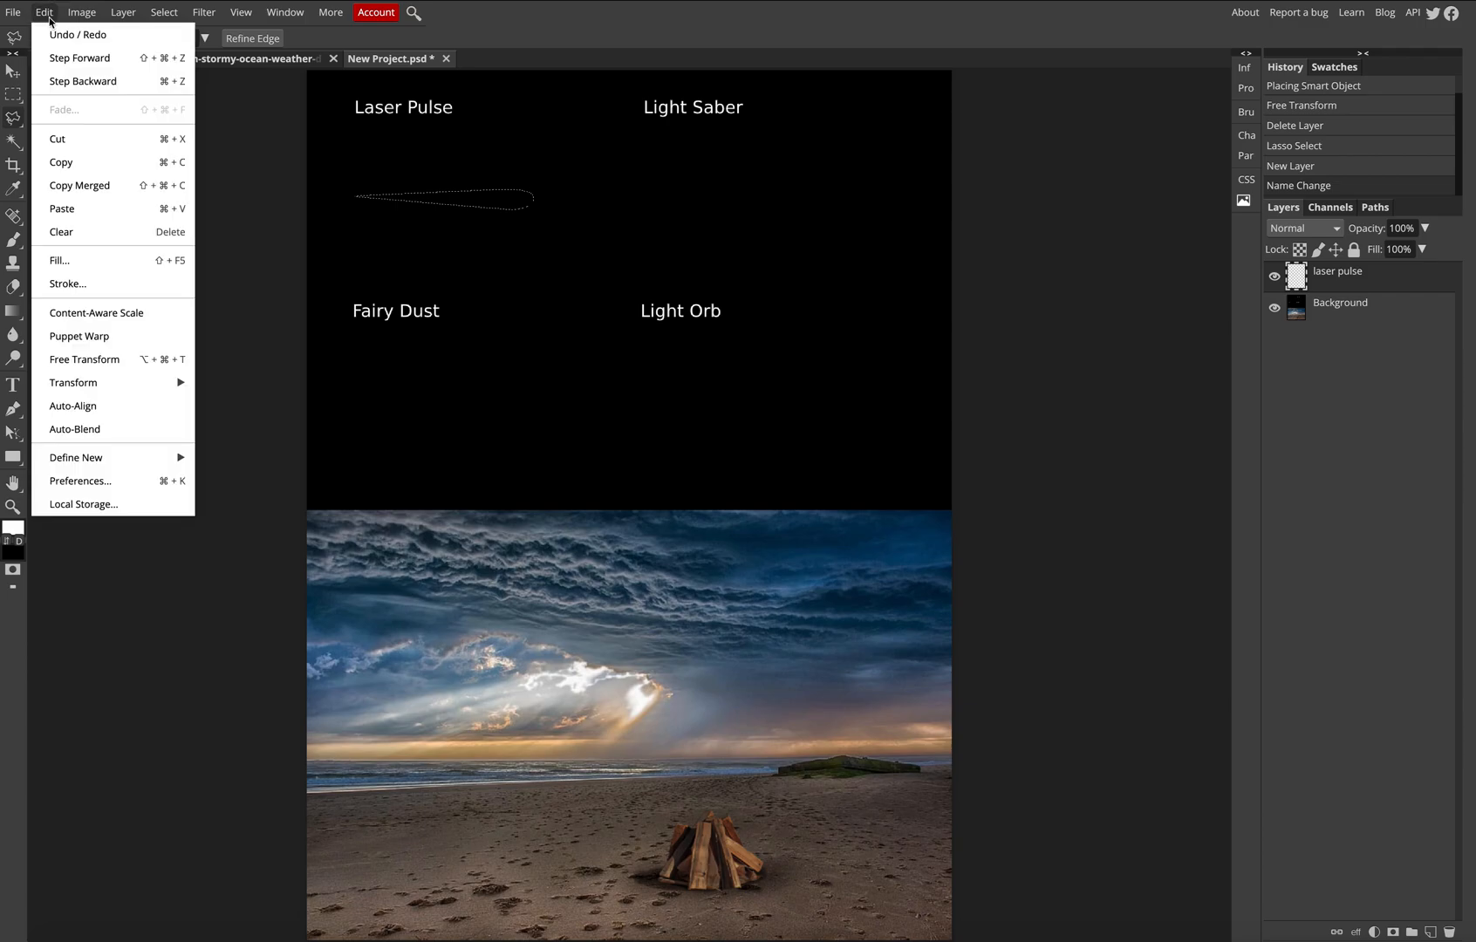
click(76, 262)
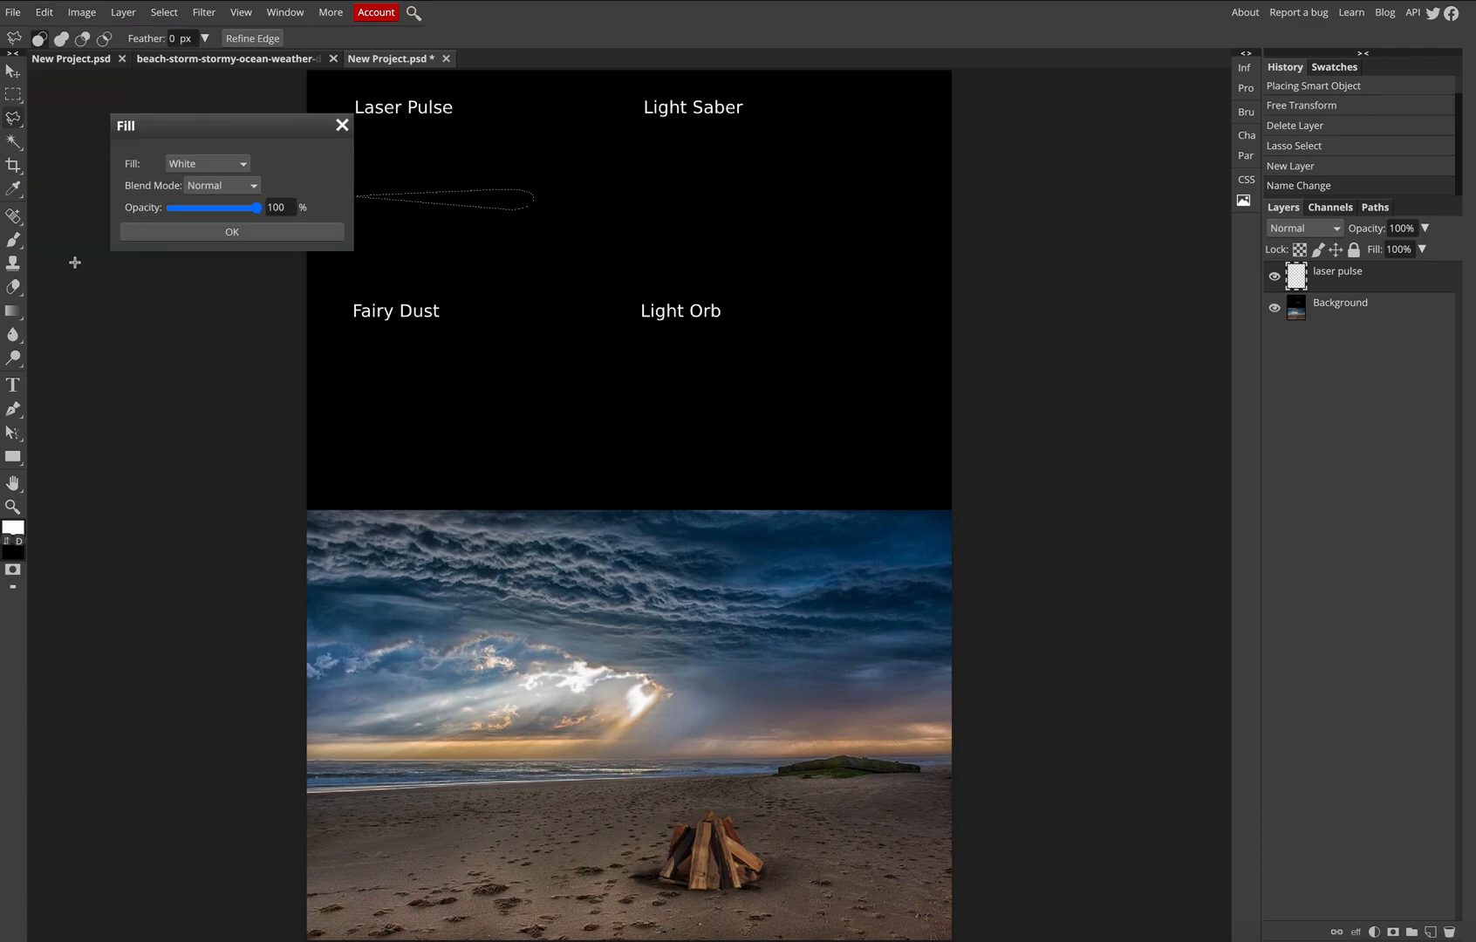
click(203, 163)
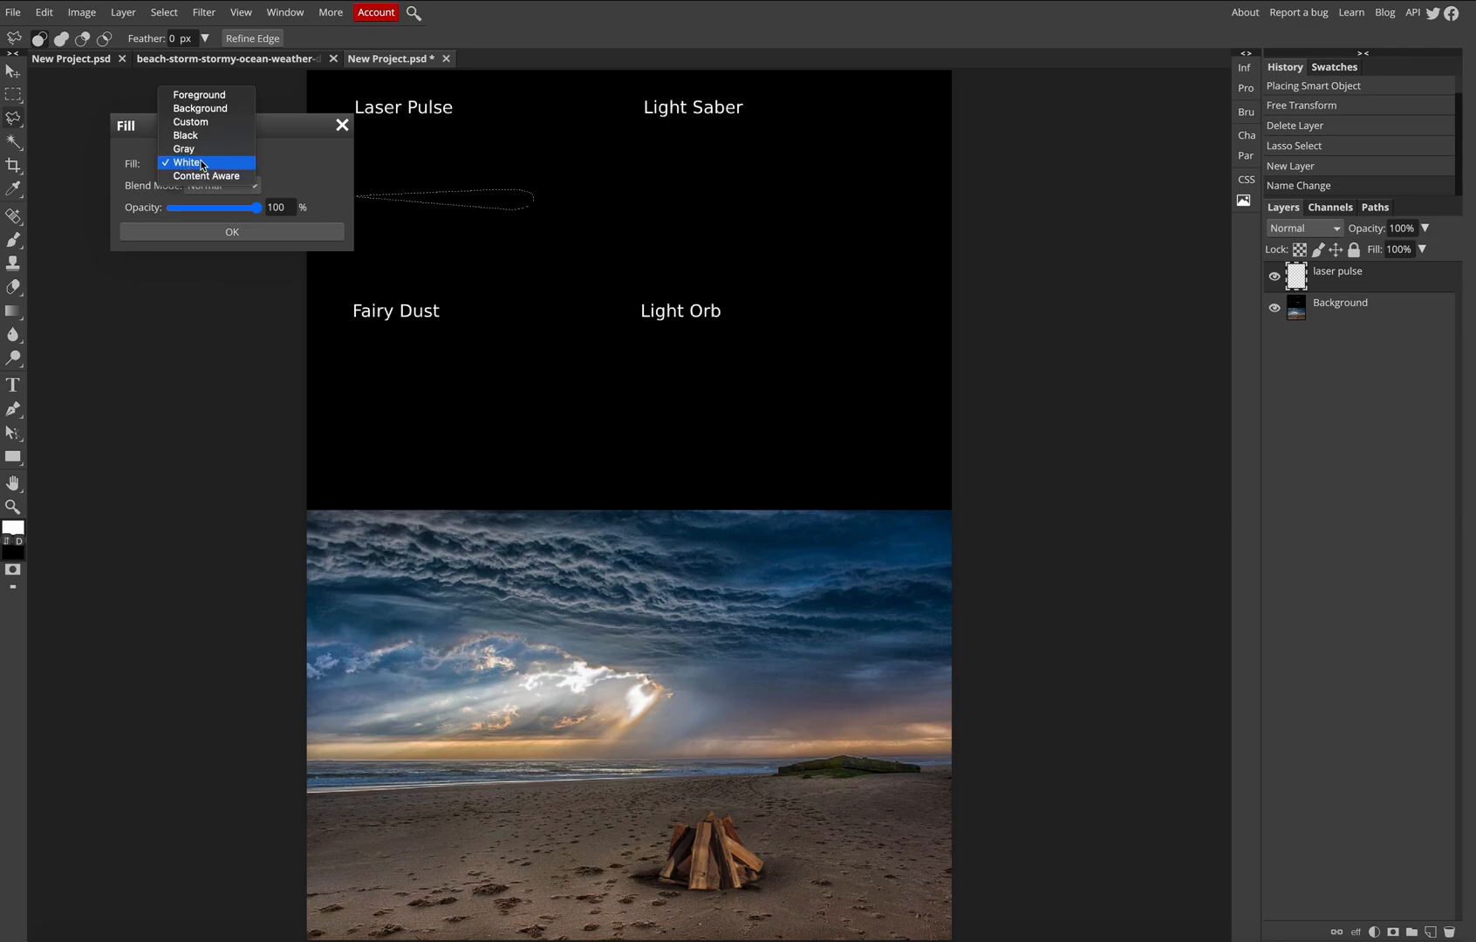
click(202, 162)
click(242, 230)
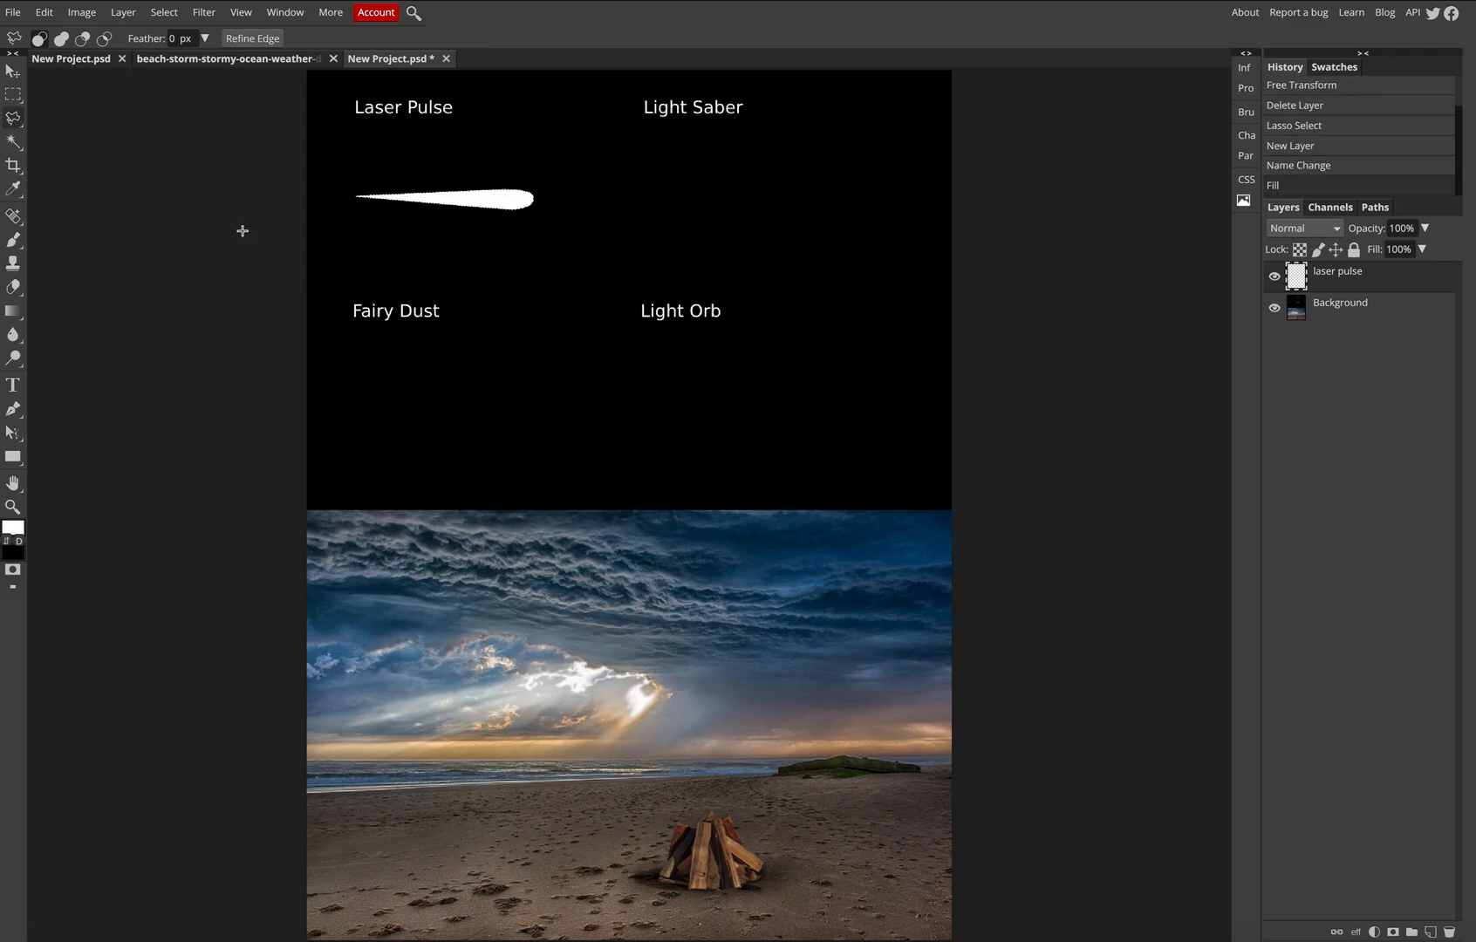
click(439, 213)
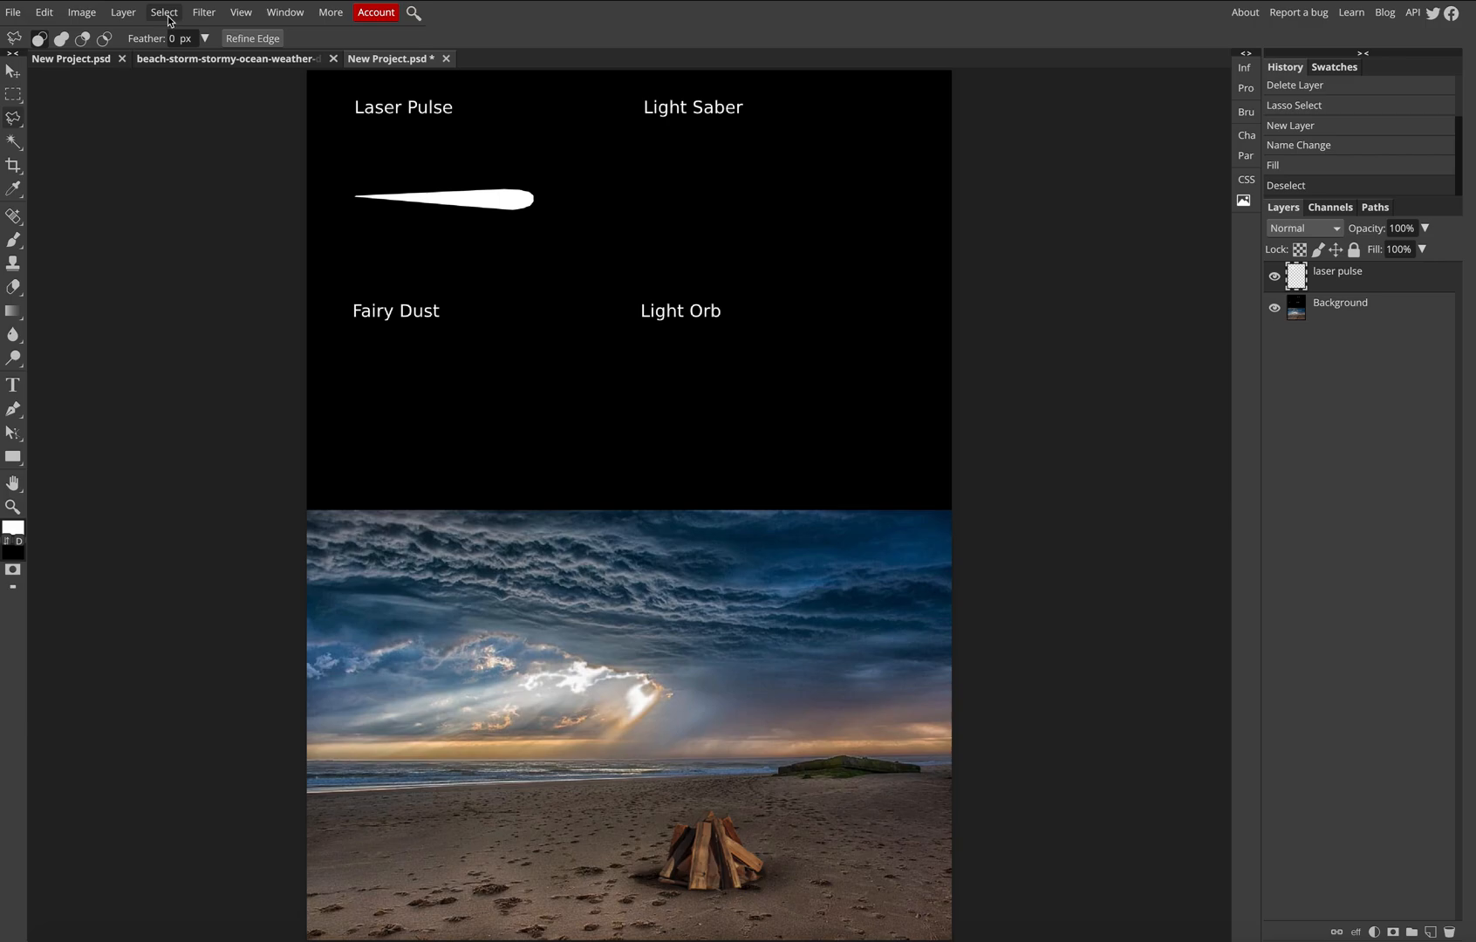
- Apply a Gaussian Blur with a radius of about 7.2 px to the white teardrop shape
click(214, 18)
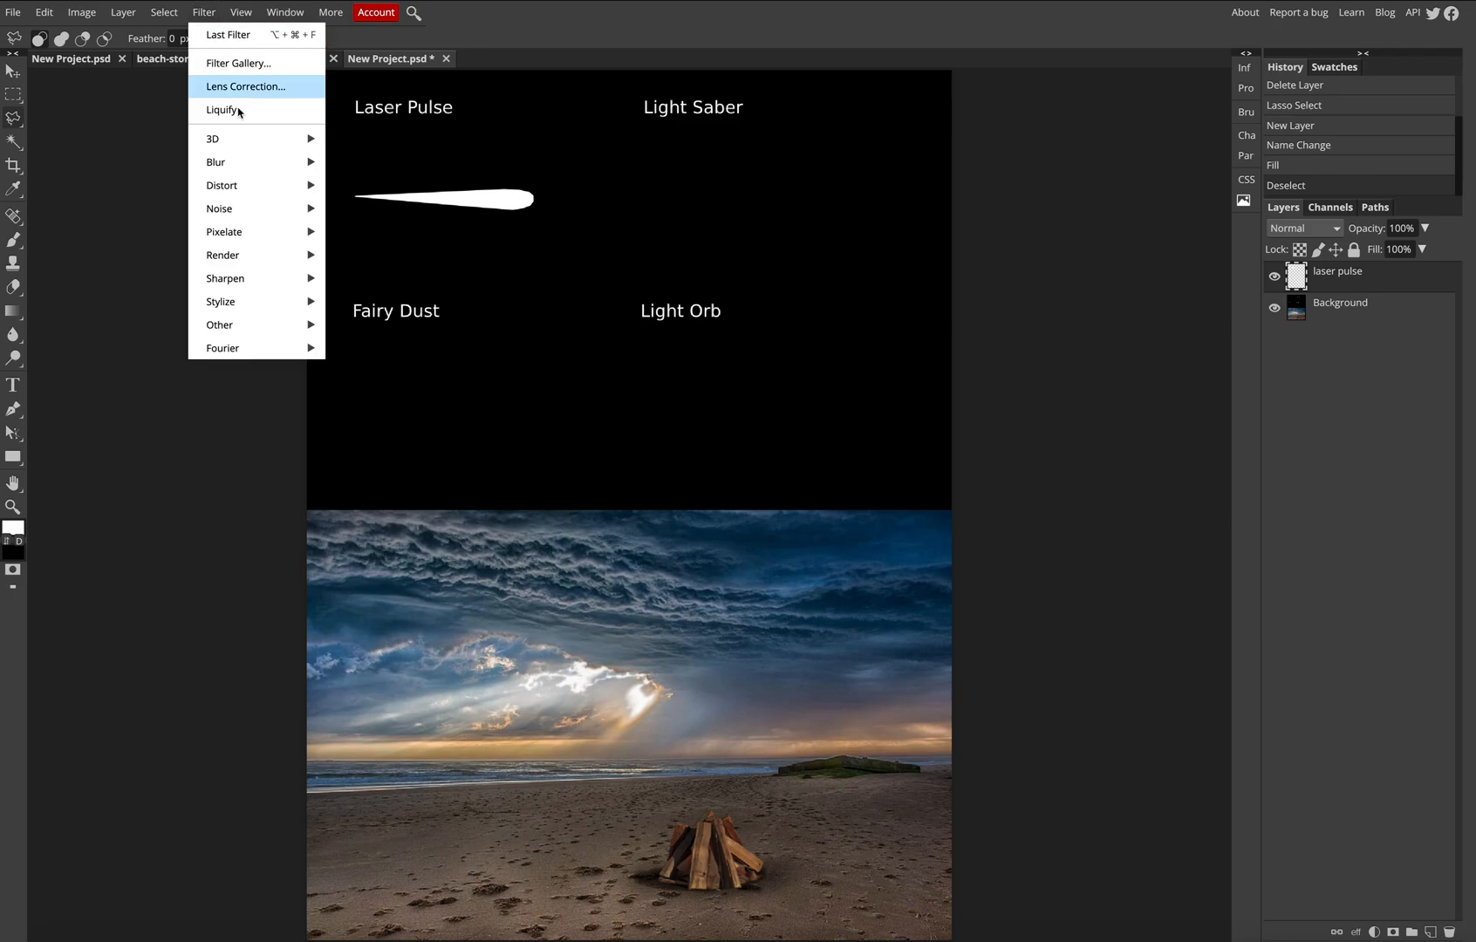
mouse_move(247, 160)
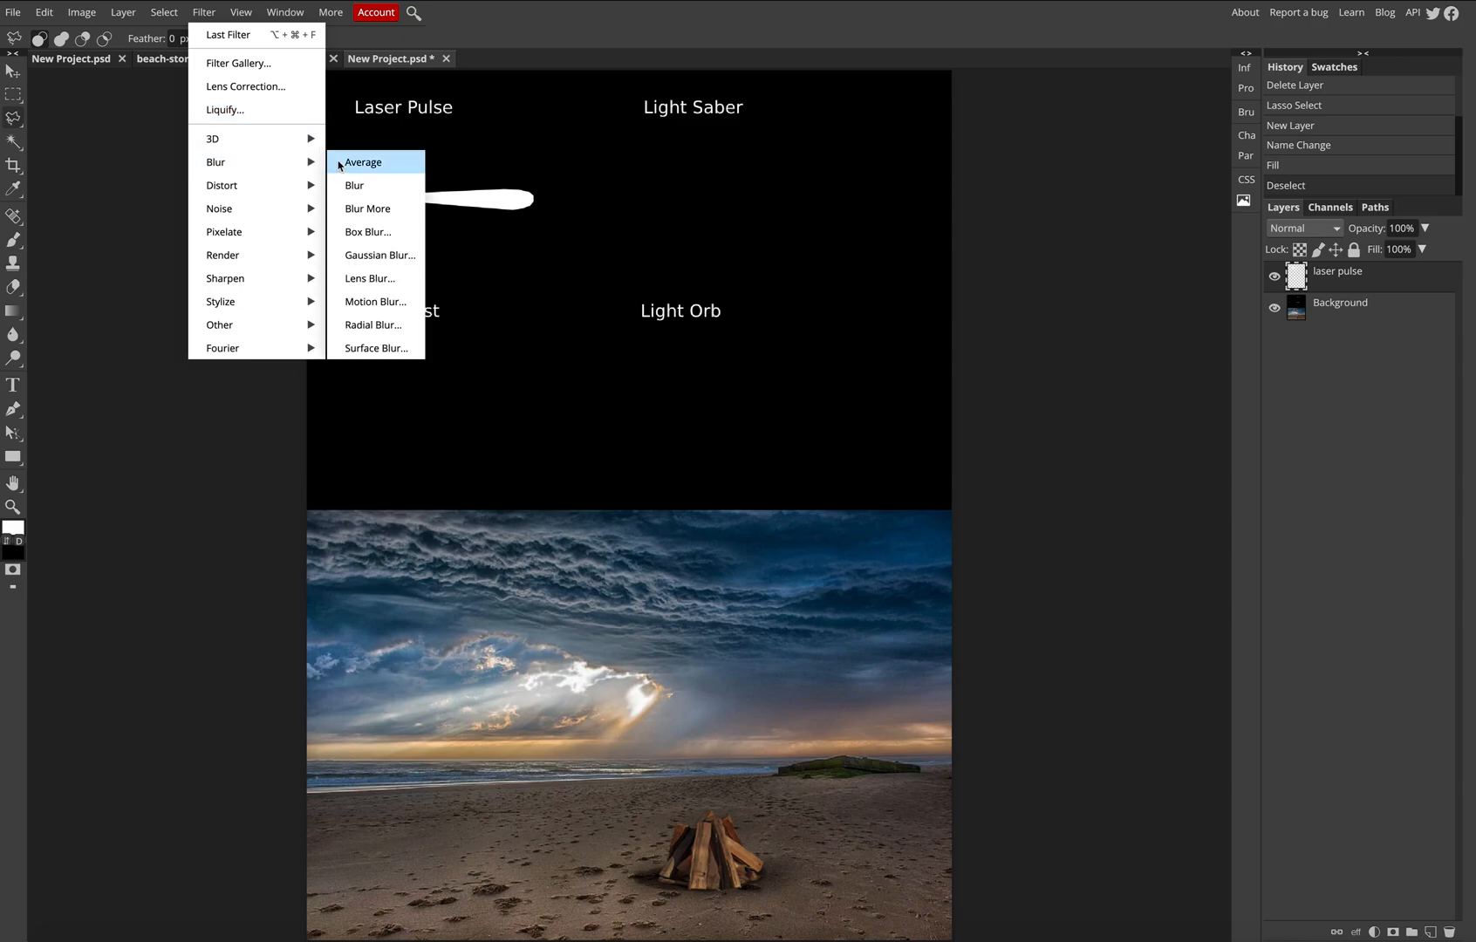
click(368, 253)
drag(329, 128, 399, 271)
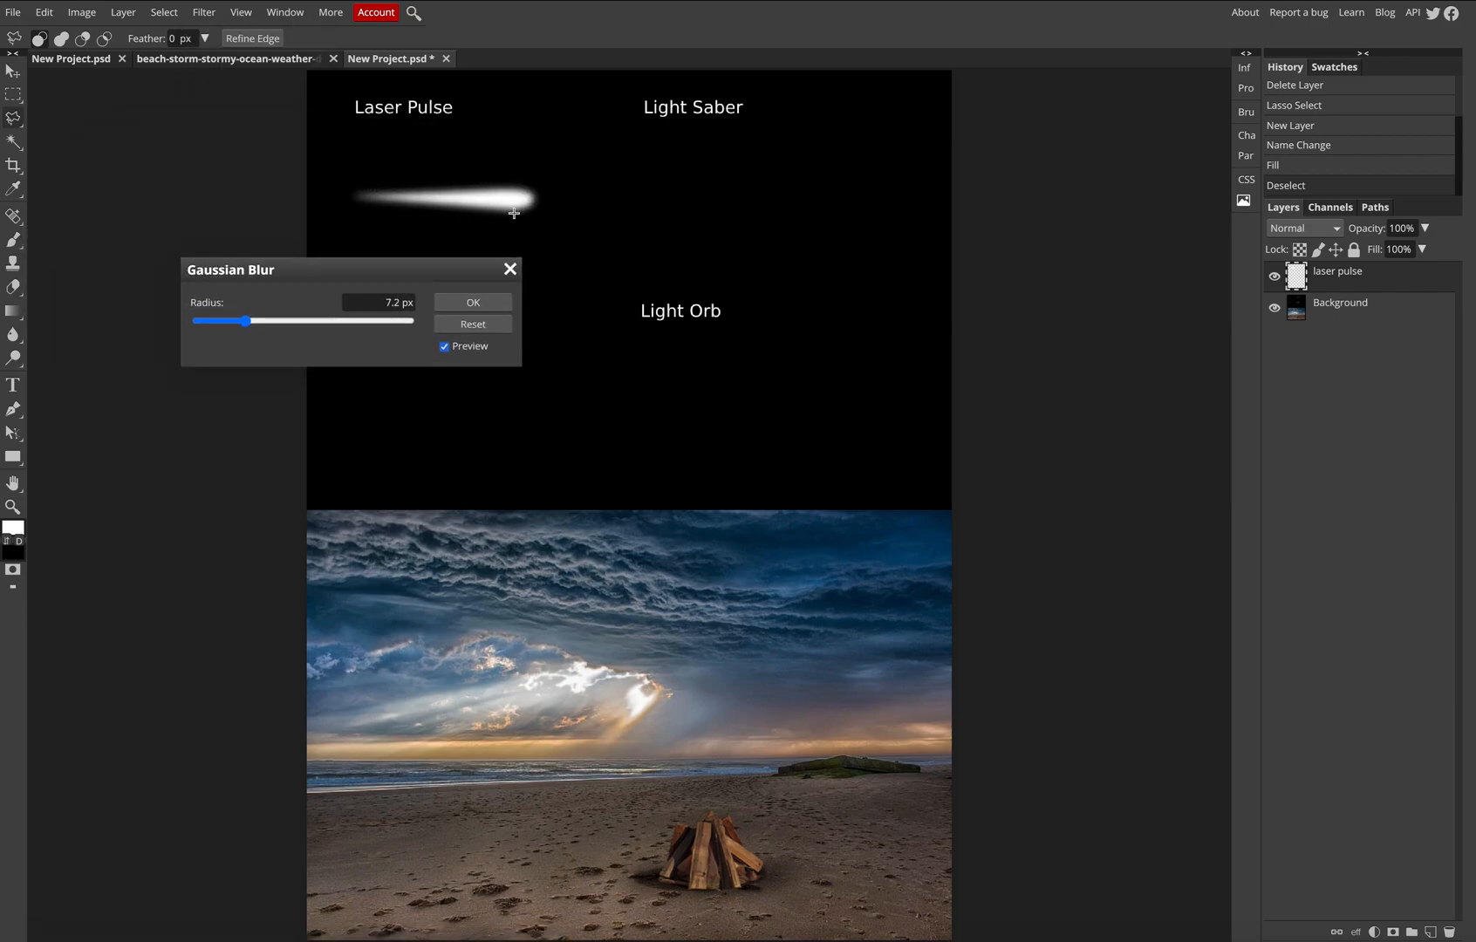
mouse_move(246, 322)
mouse_down()
mouse_move(222, 323)
mouse_move(246, 324)
mouse_up()
click(473, 303)
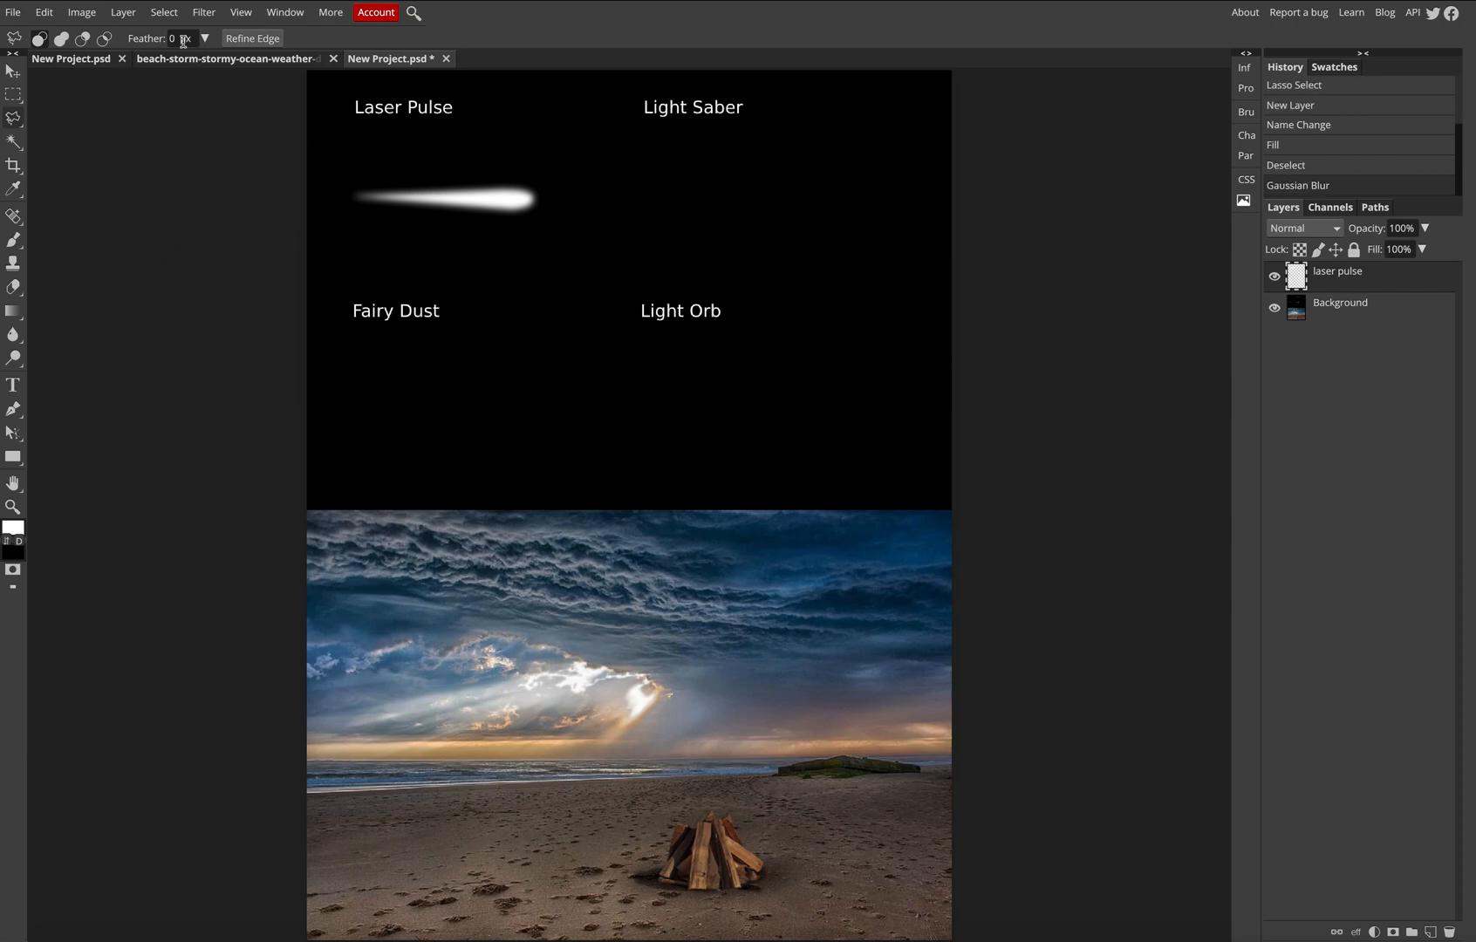
- Apply a Motion Blur to the laser pulse layer at an angle of 0° with the distance at its maximum
click(205, 14)
mouse_move(242, 215)
mouse_move(247, 163)
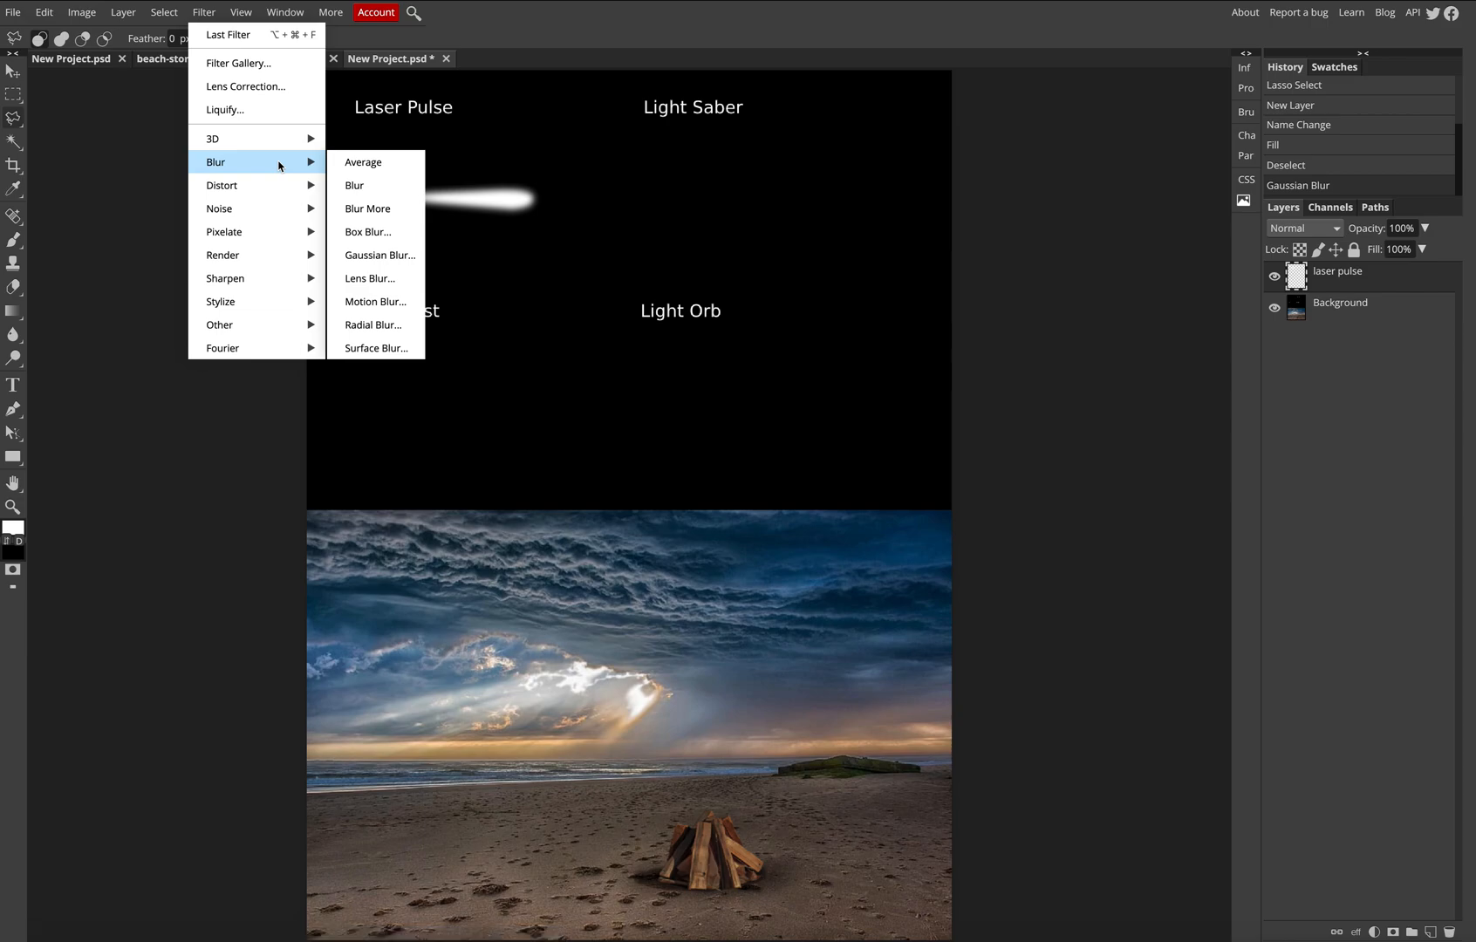
click(369, 301)
mouse_move(293, 125)
mouse_down()
mouse_move(425, 303)
mouse_move(410, 292)
mouse_up()
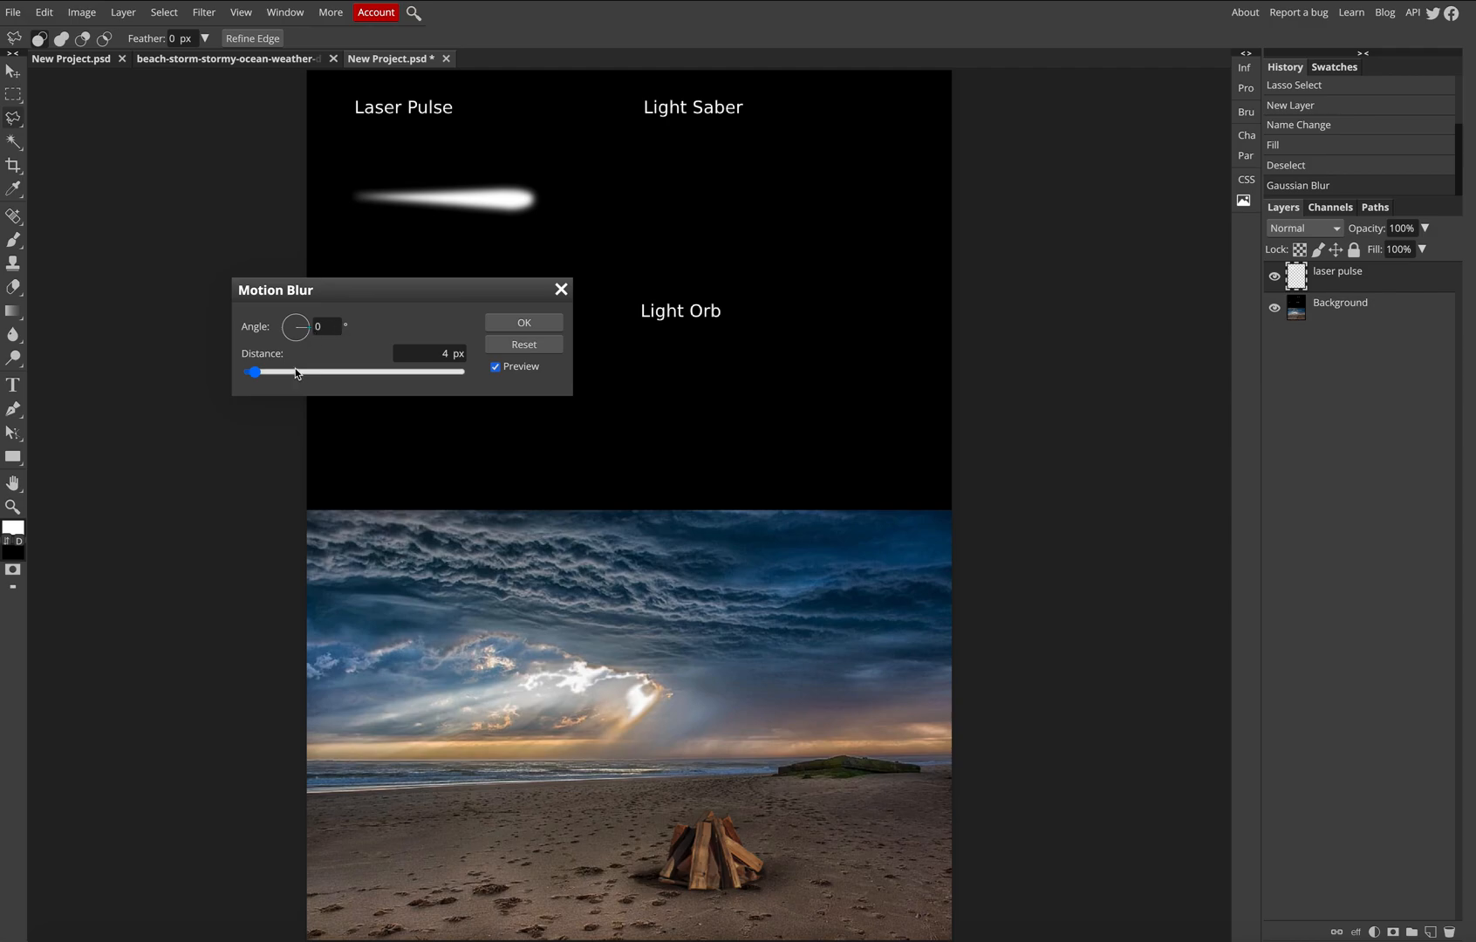
drag(268, 375, 433, 376)
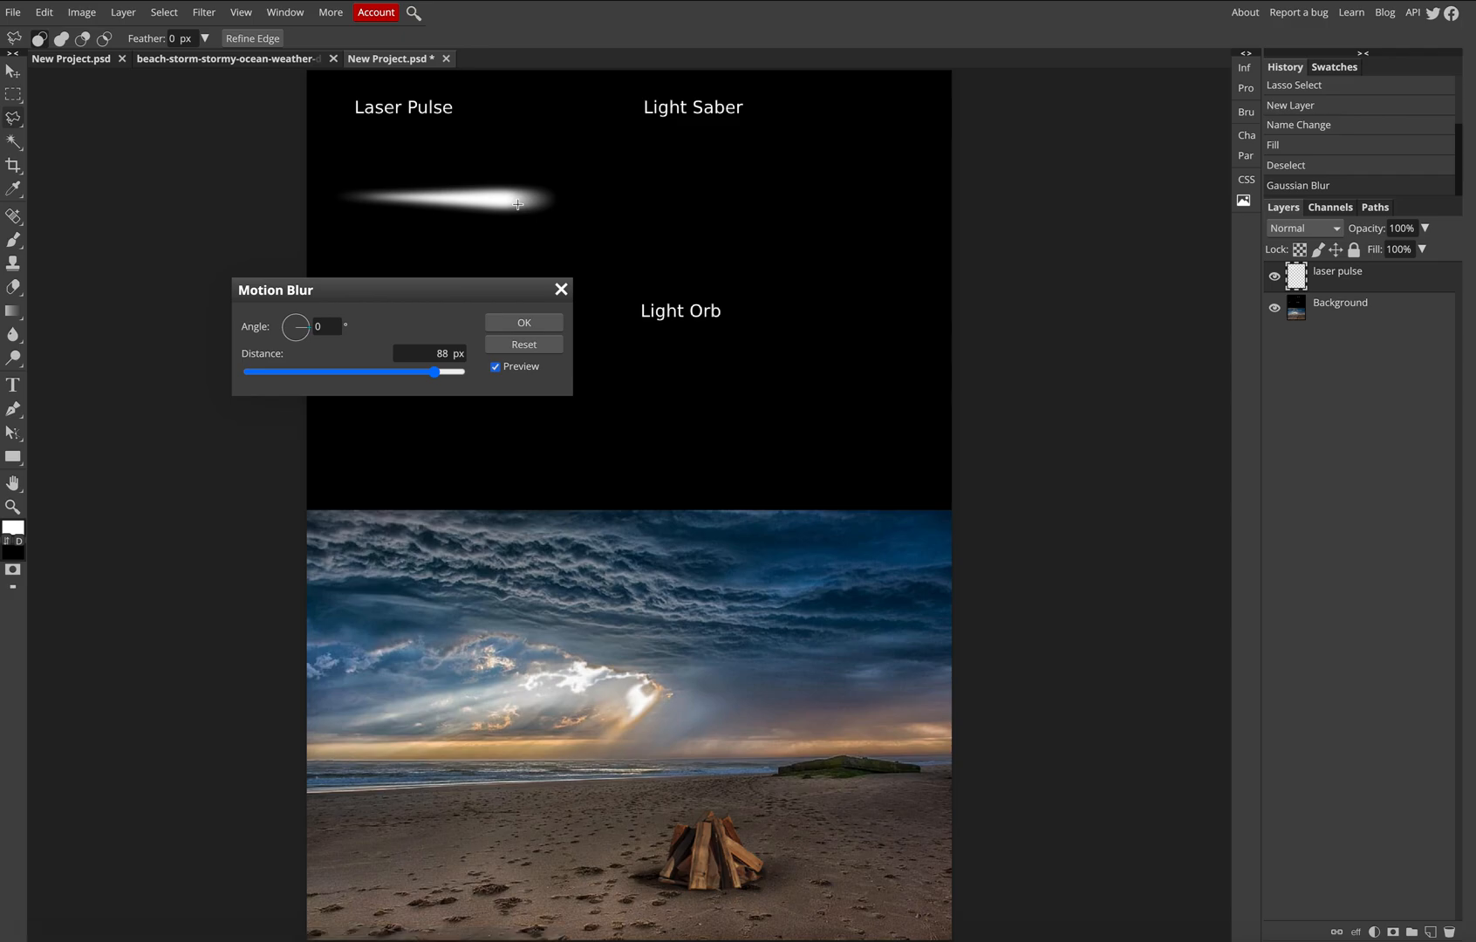
drag(435, 372, 474, 375)
click(518, 326)
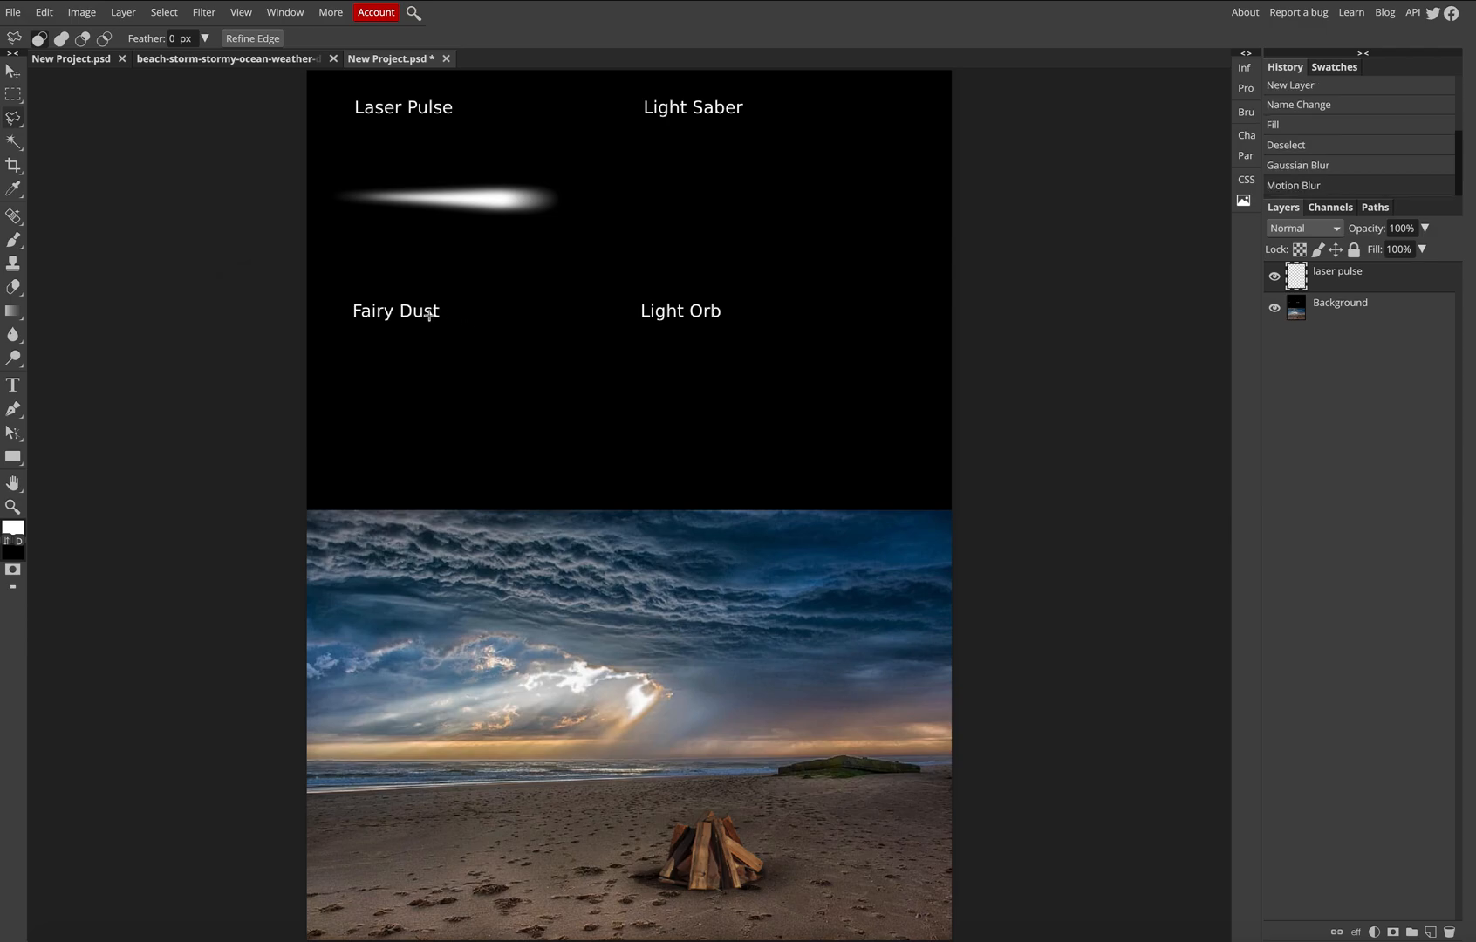
- Apply a second Motion Blur to the laser pulse at an angle of 0° and a distance of 75 px
click(208, 15)
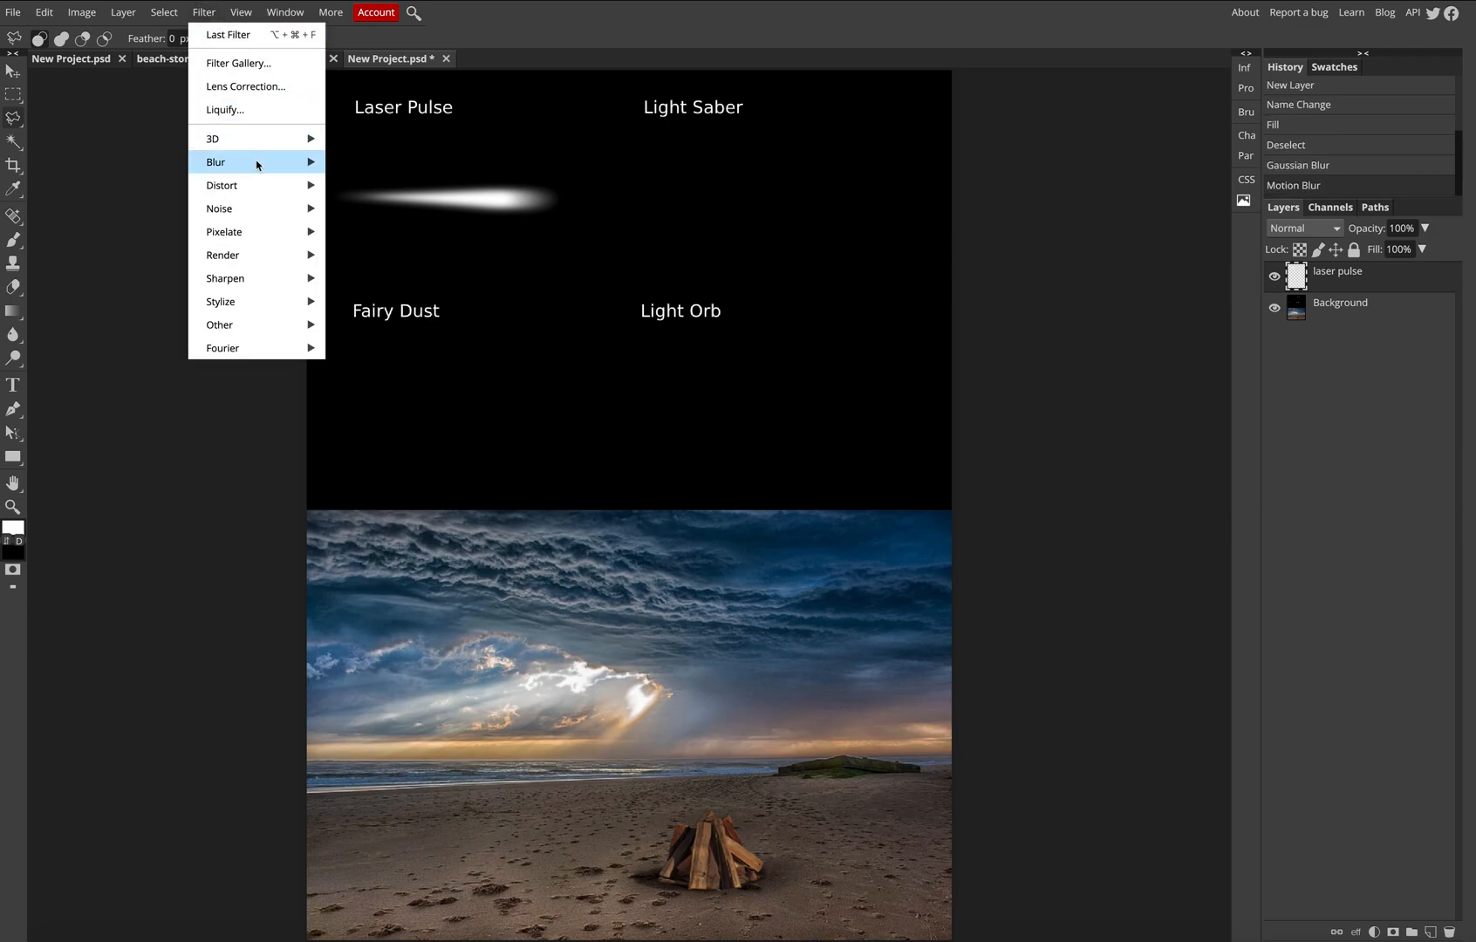
mouse_move(255, 160)
click(371, 301)
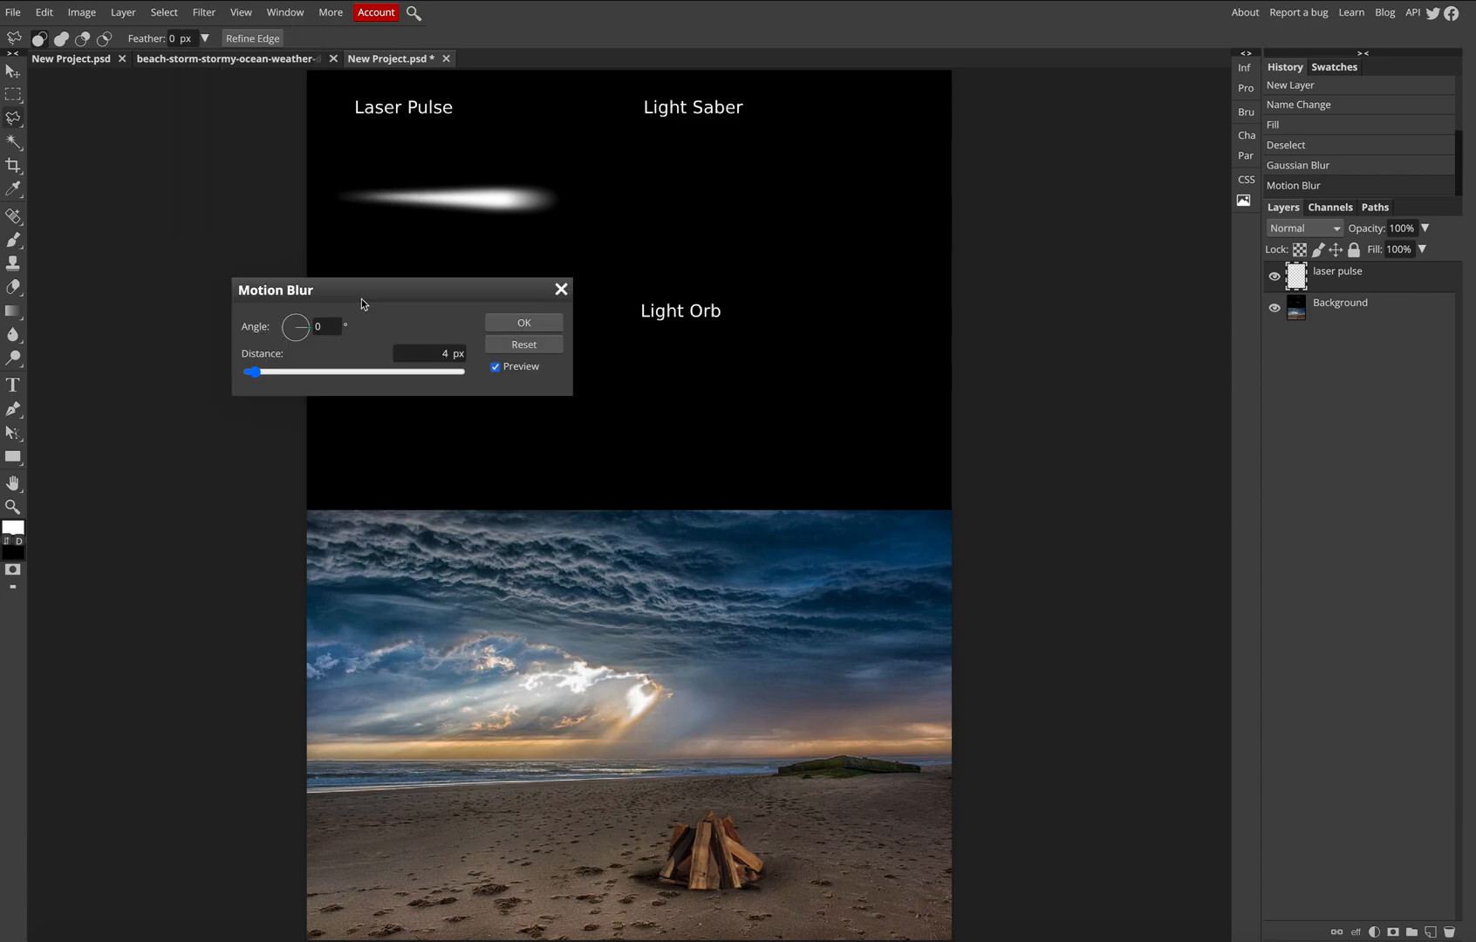
mouse_move(279, 377)
mouse_down()
mouse_move(491, 373)
mouse_move(372, 373)
mouse_move(408, 373)
mouse_up()
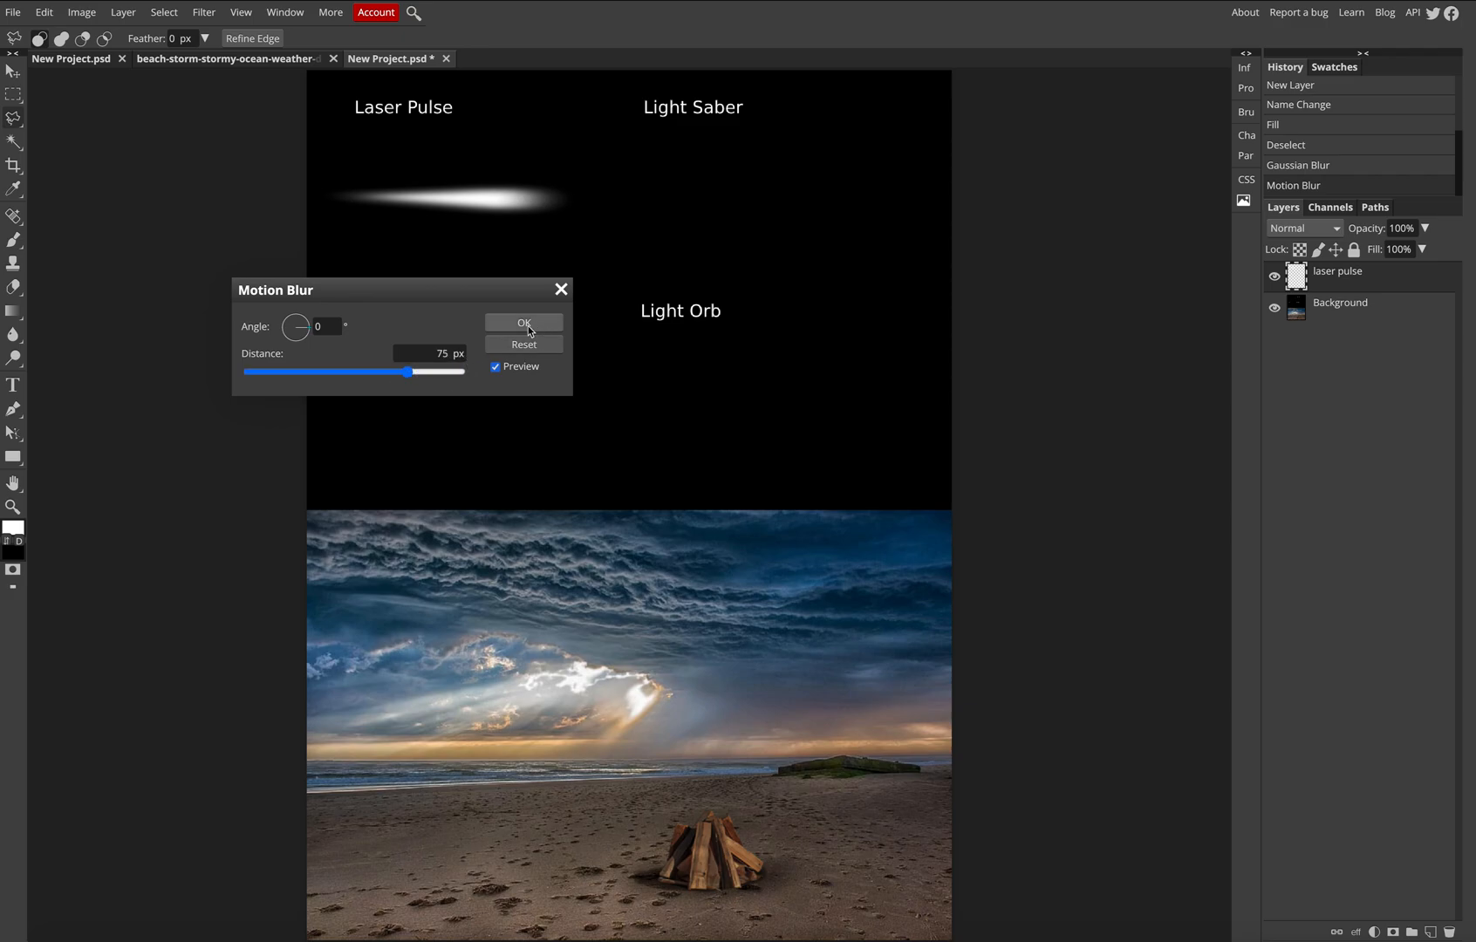
click(524, 324)
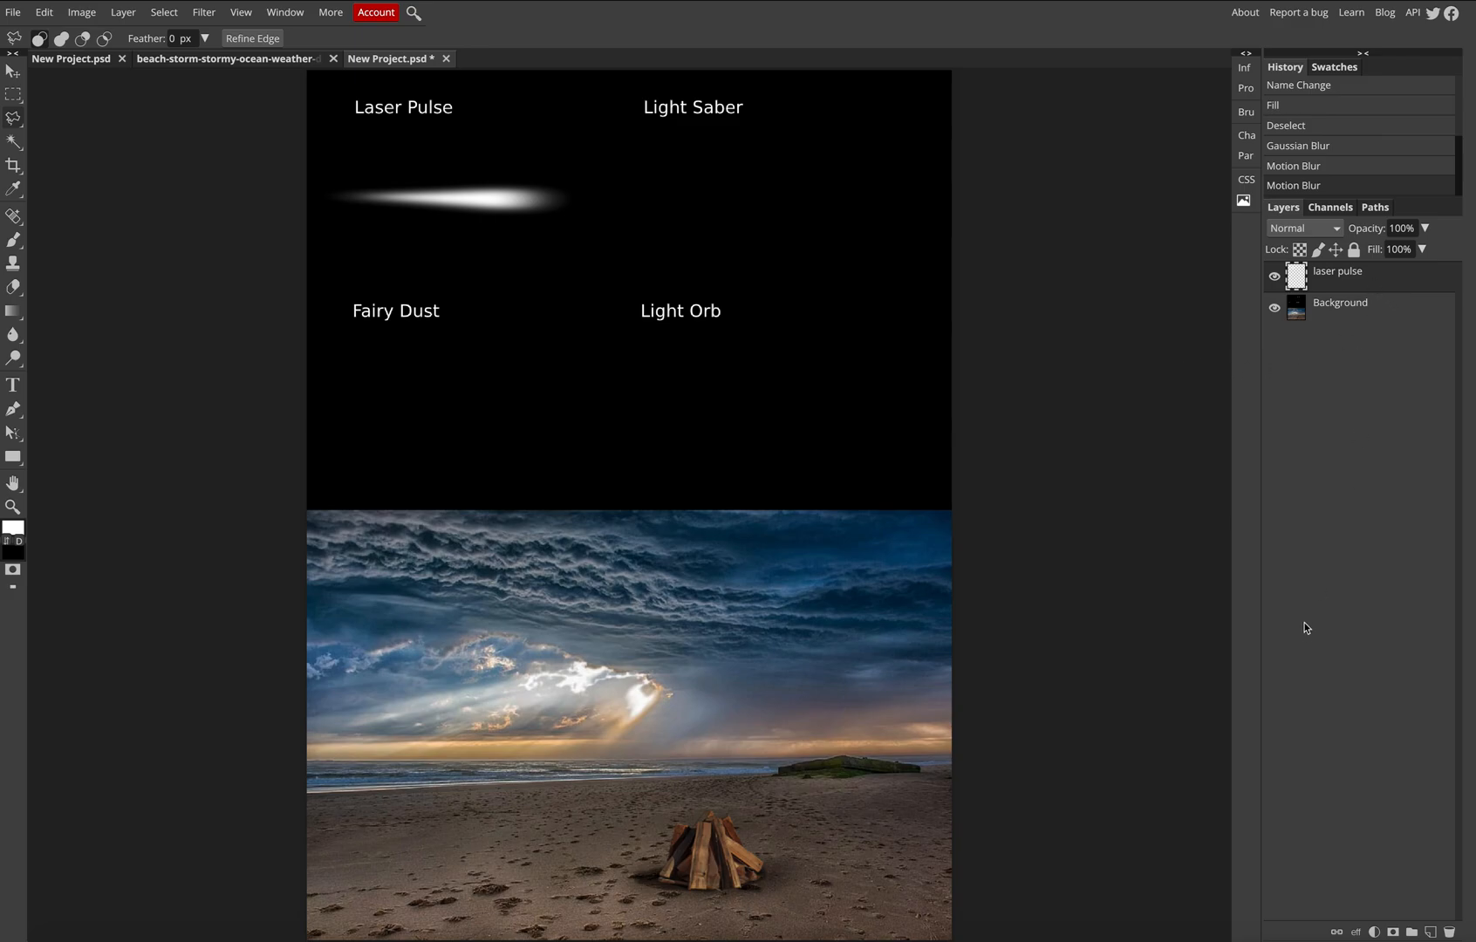
- Add an Outer Glow effect to the laser pulse layer and set its colour to bright green 00ff3f
click(1358, 933)
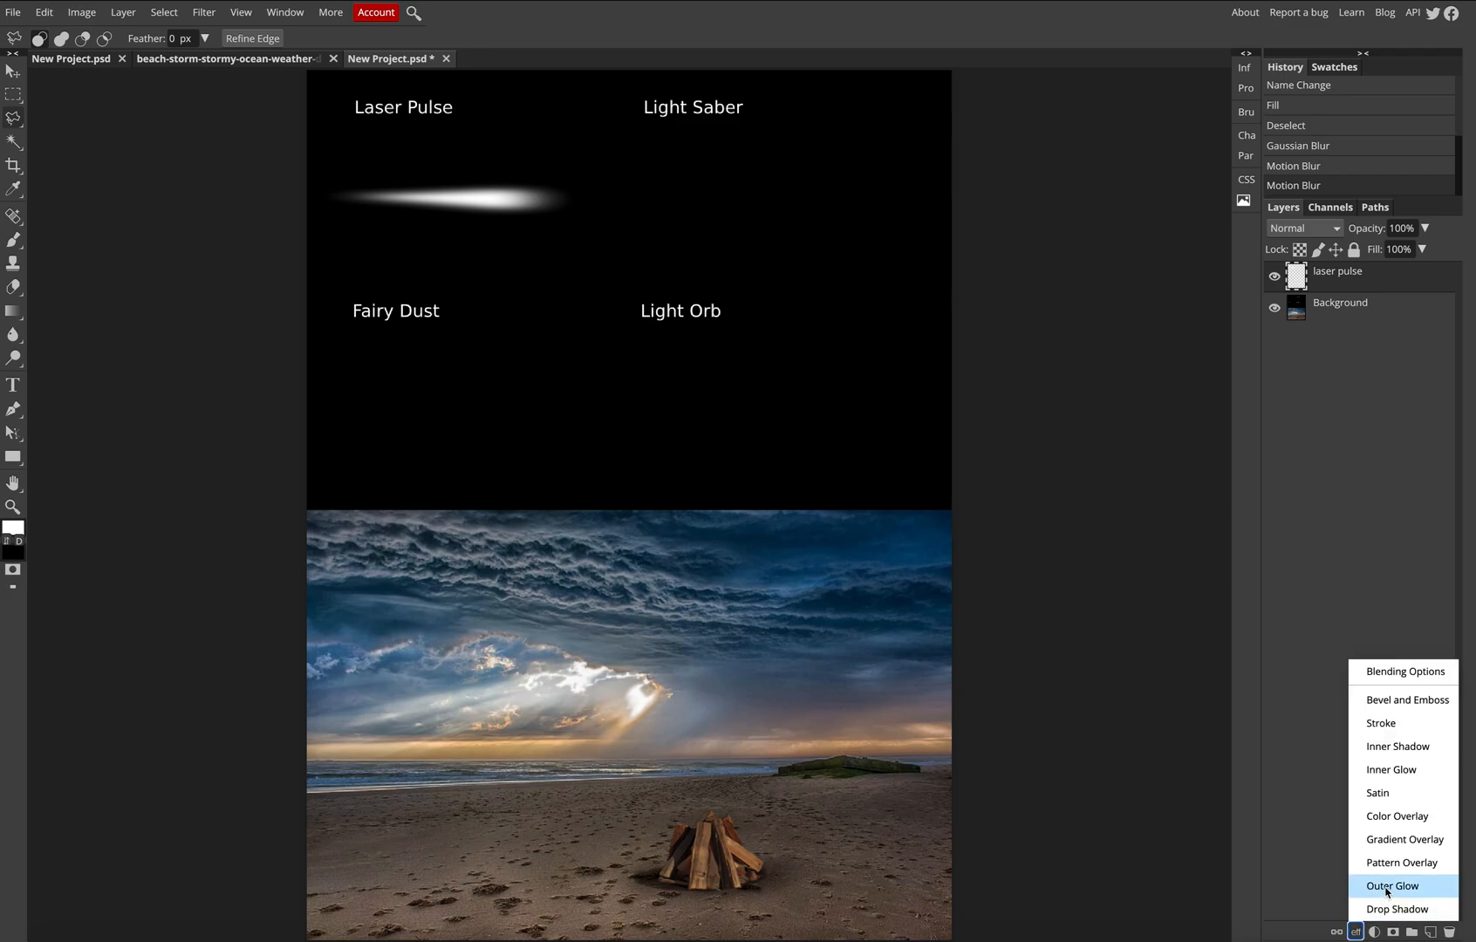
click(1387, 888)
drag(853, 460, 1042, 256)
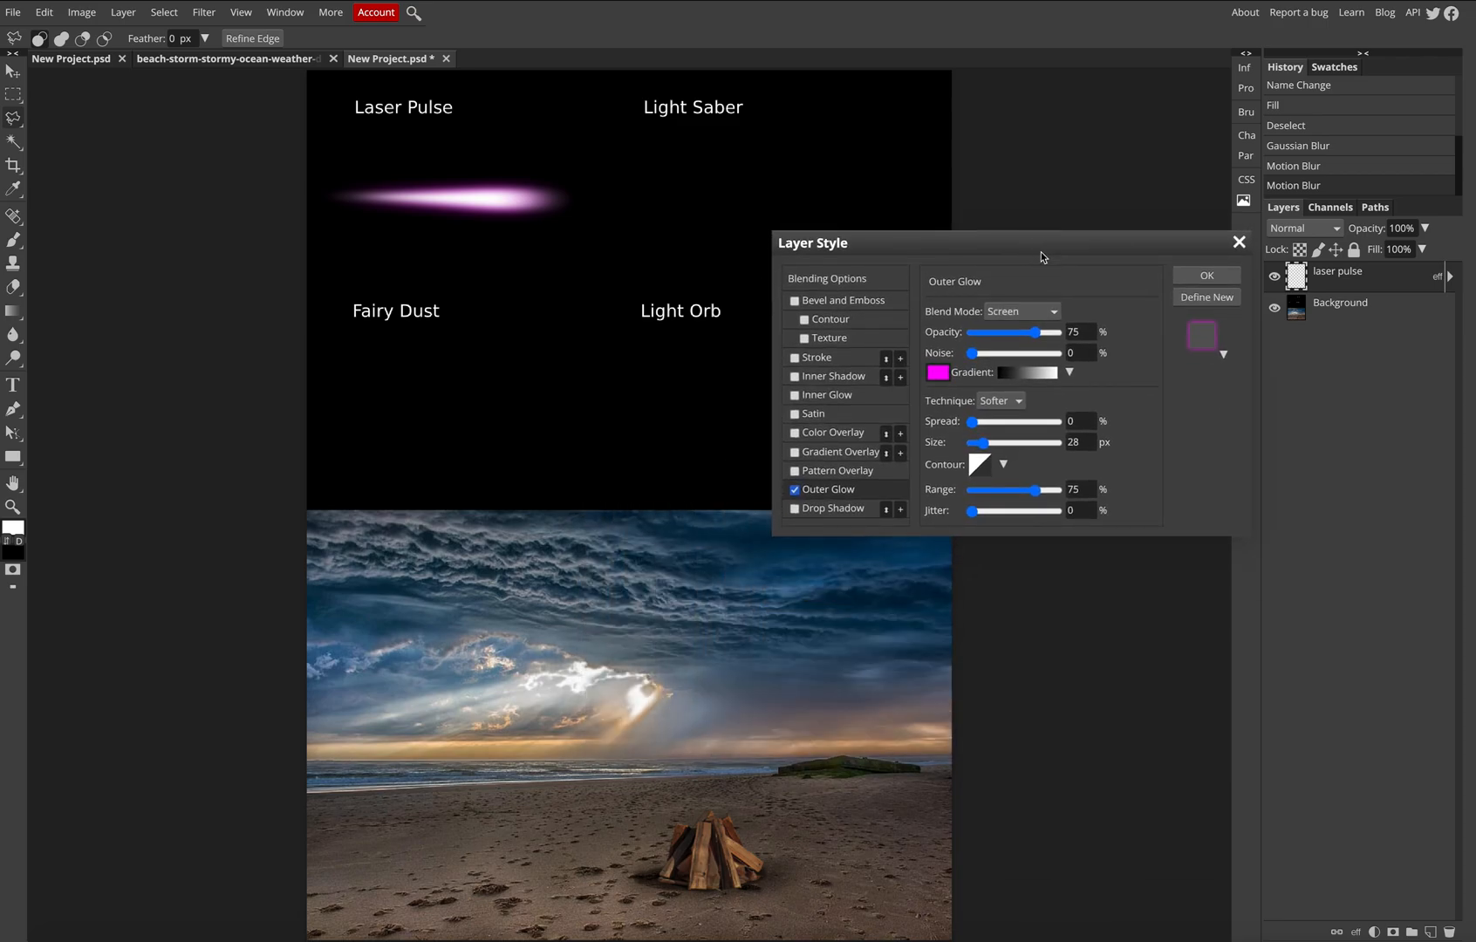
click(937, 375)
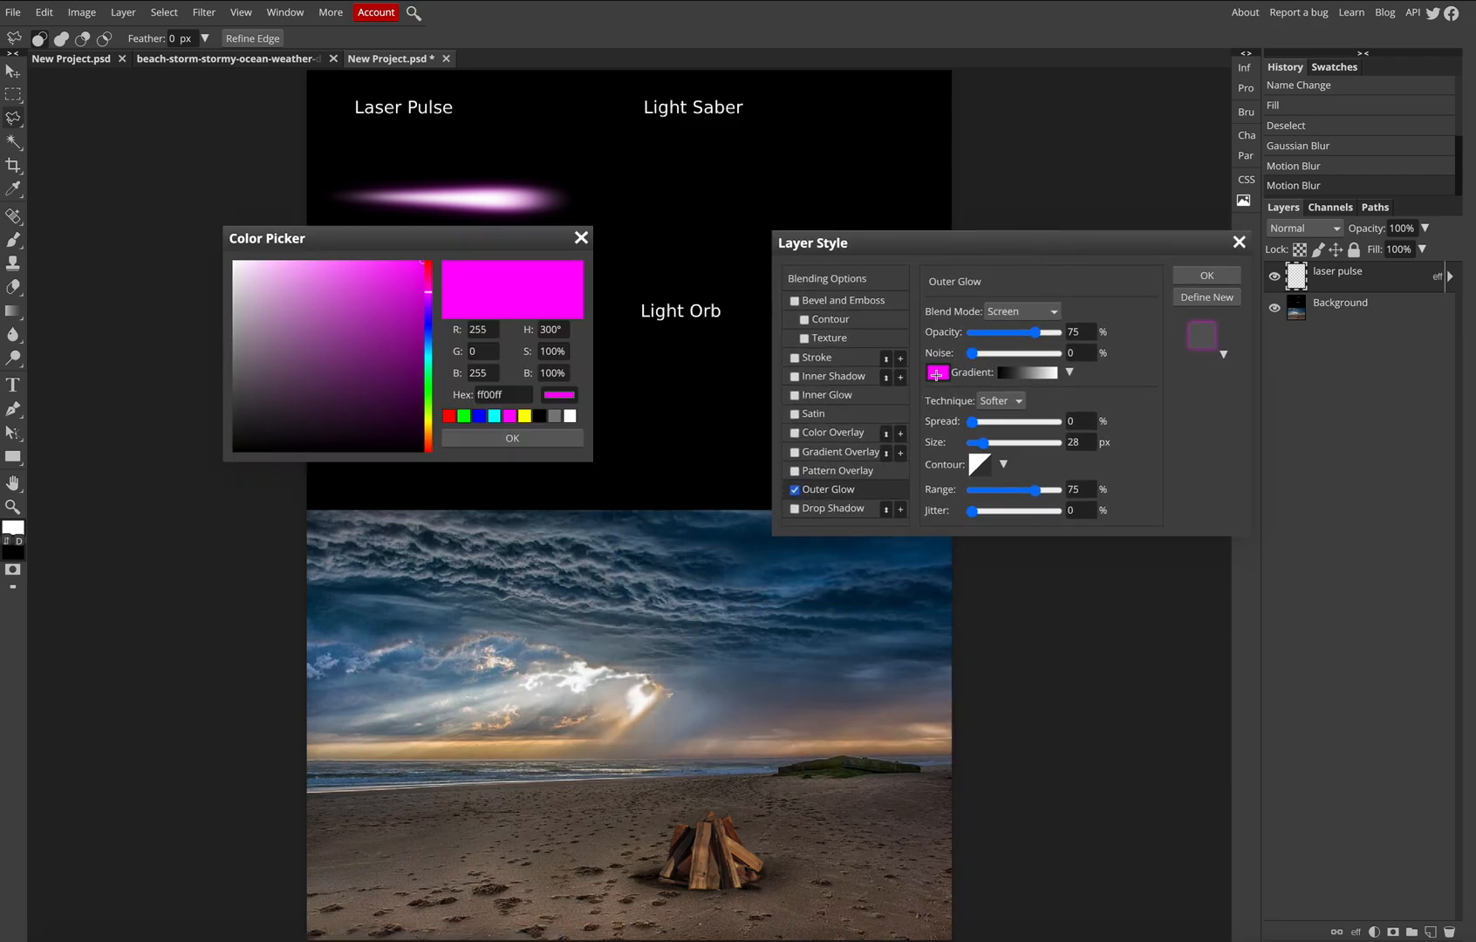
click(432, 322)
click(431, 327)
drag(331, 238, 390, 250)
mouse_move(470, 288)
mouse_down()
mouse_move(430, 329)
mouse_move(437, 349)
mouse_move(431, 325)
mouse_move(426, 345)
mouse_move(334, 295)
mouse_move(343, 342)
mouse_move(348, 318)
mouse_move(472, 315)
mouse_move(492, 346)
mouse_move(479, 279)
mouse_up()
click(491, 349)
drag(491, 350, 491, 397)
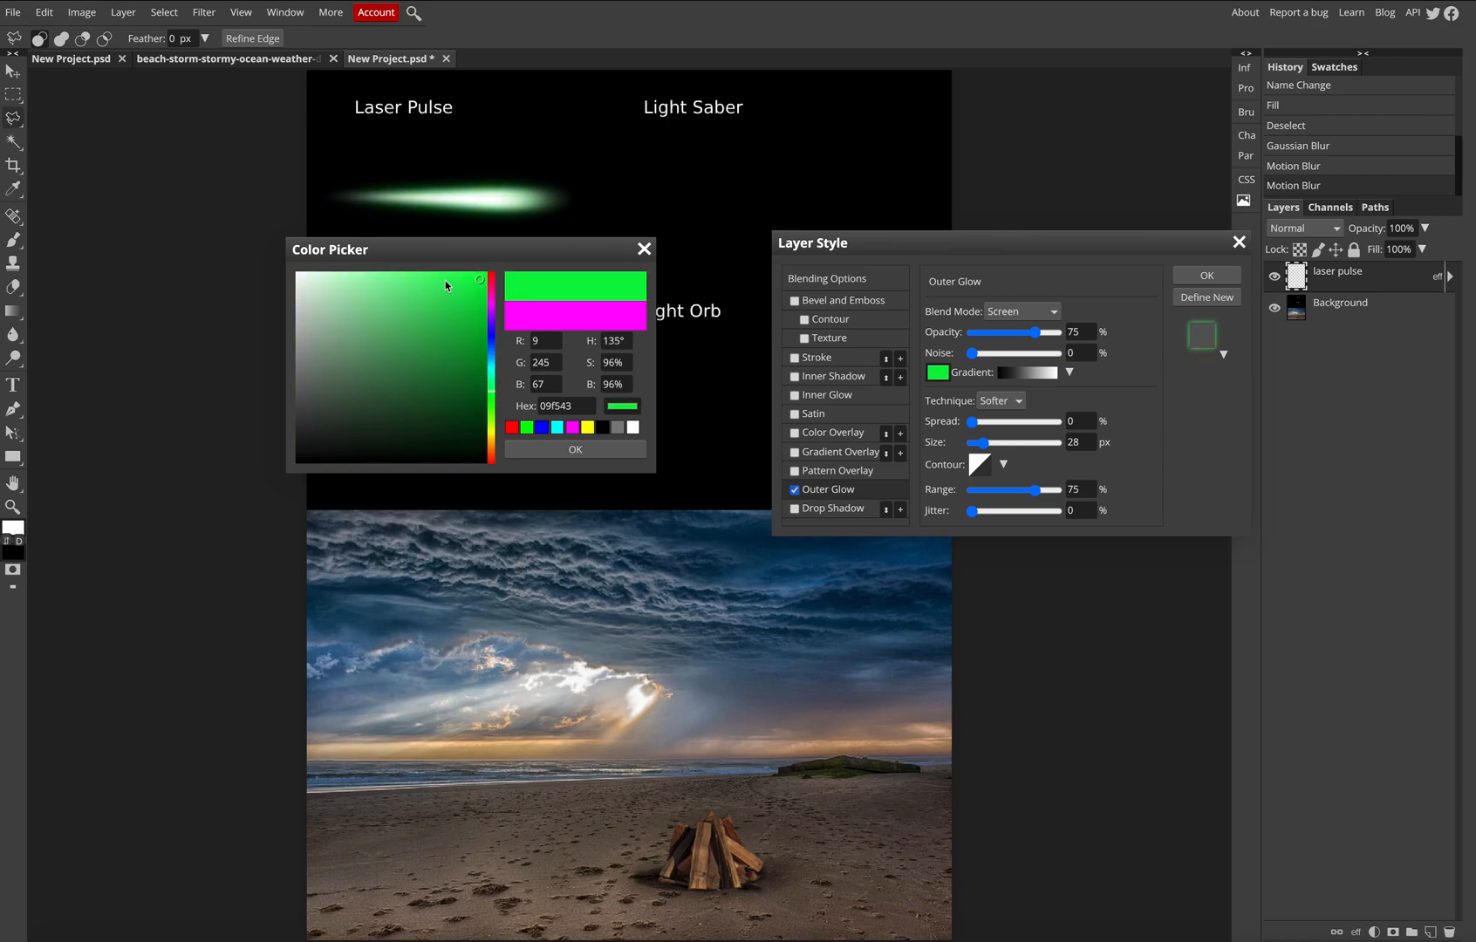
drag(492, 252, 501, 267)
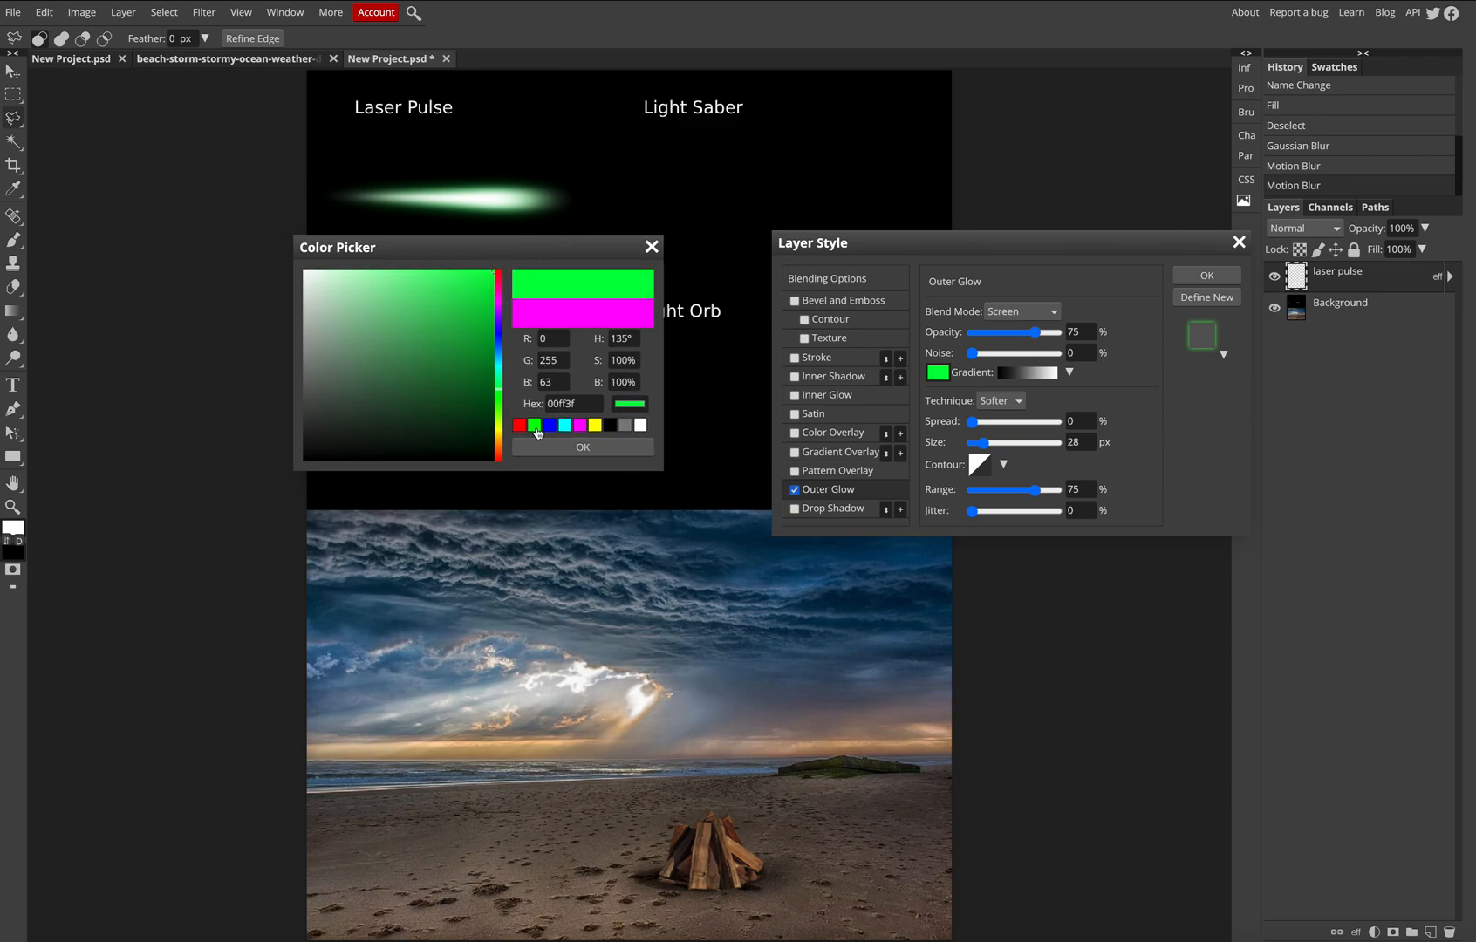
click(582, 448)
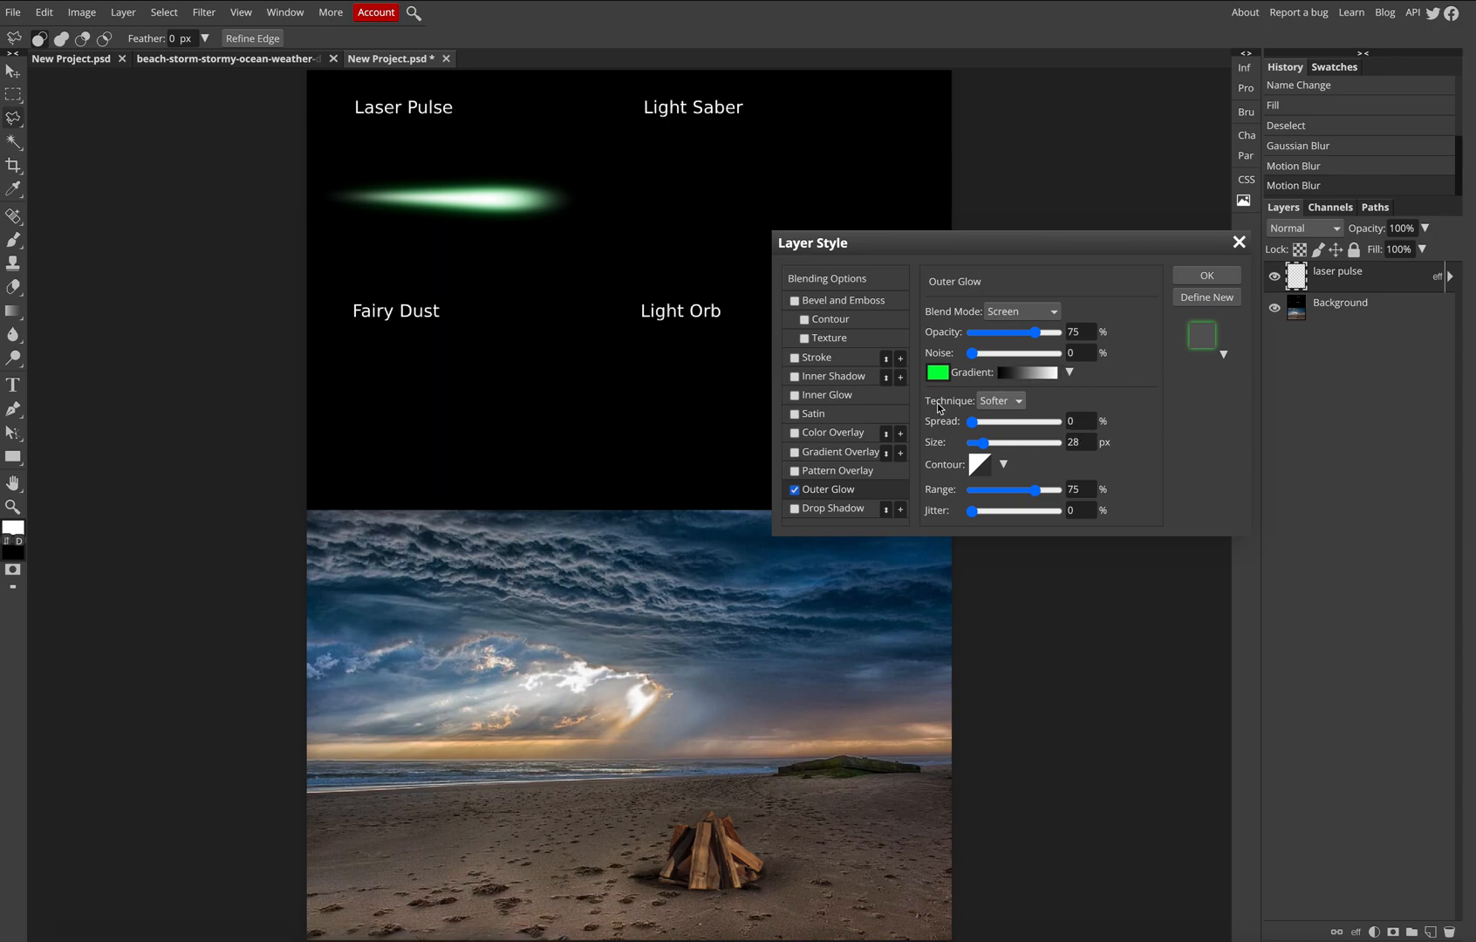
- Enable an Inner Glow on the laser pulse layer and set its blend mode to Normal
click(835, 397)
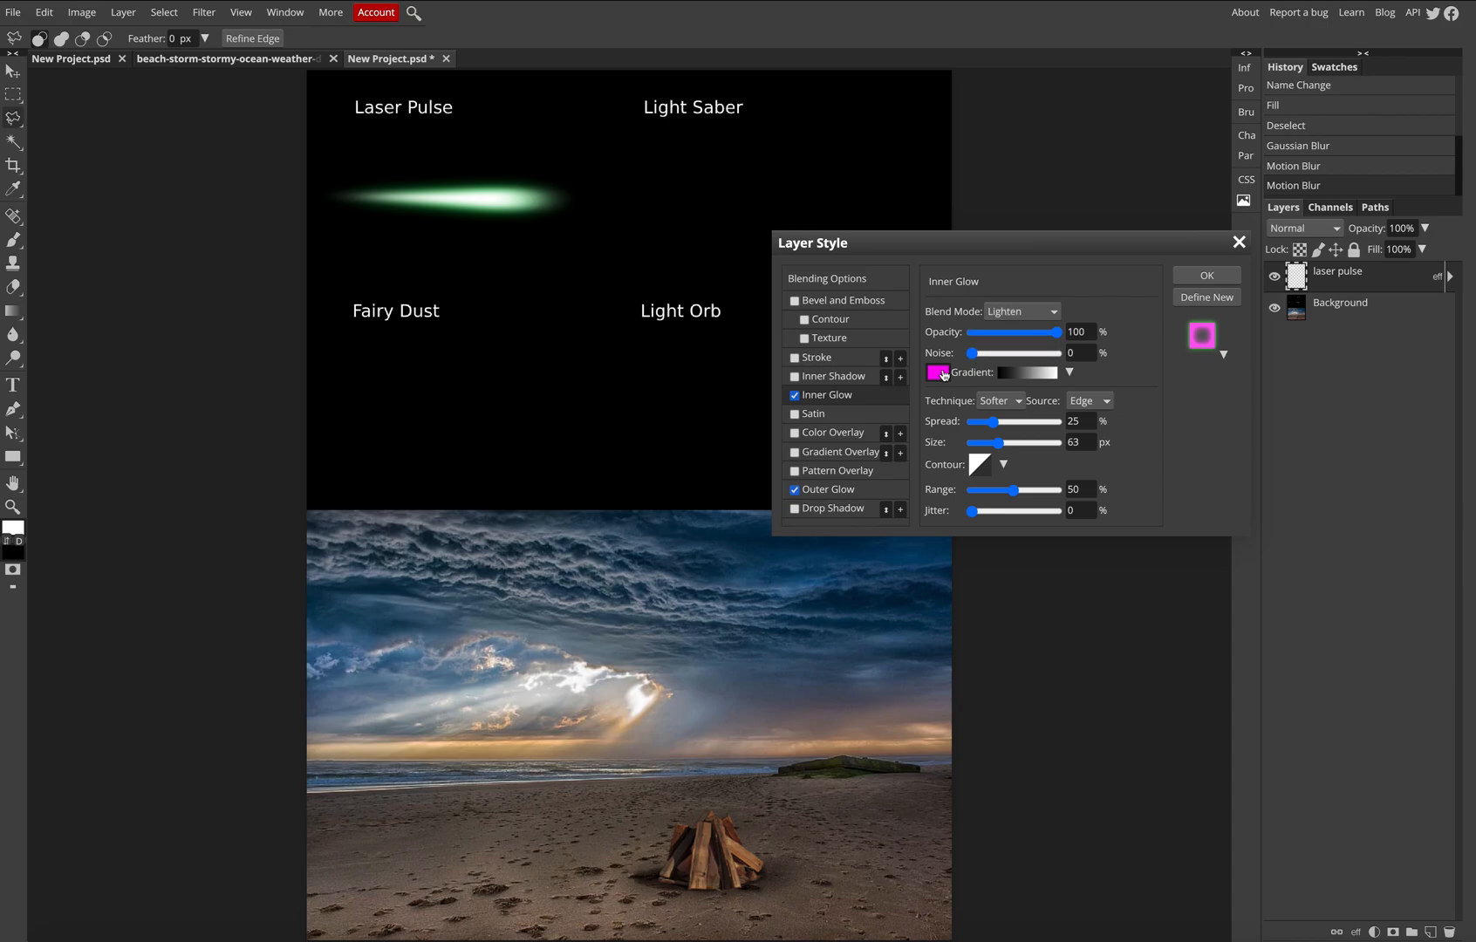
click(1020, 314)
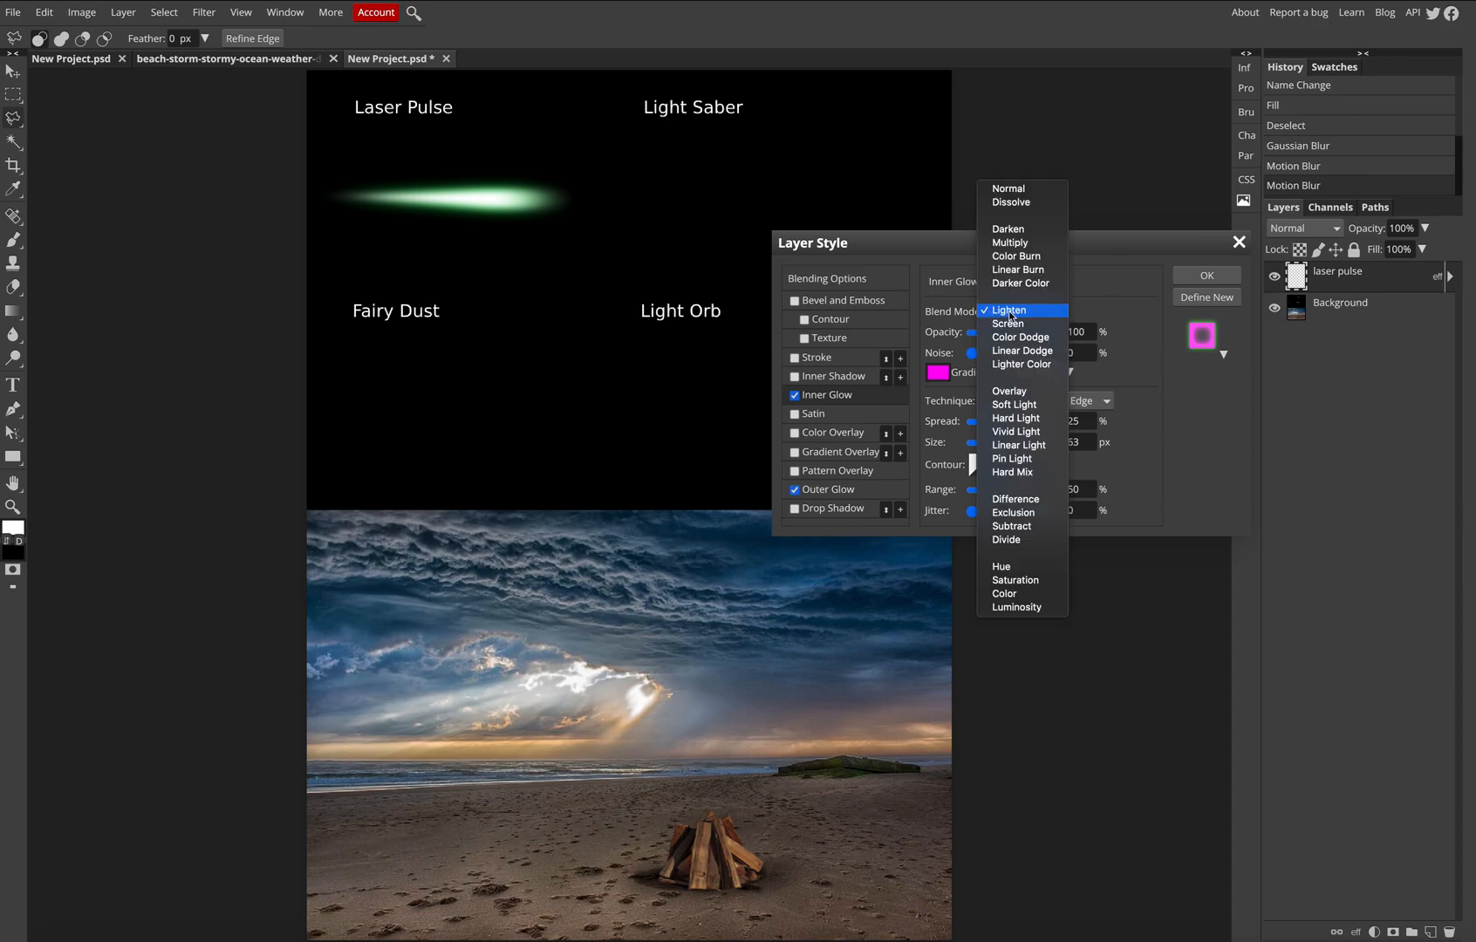
click(1012, 313)
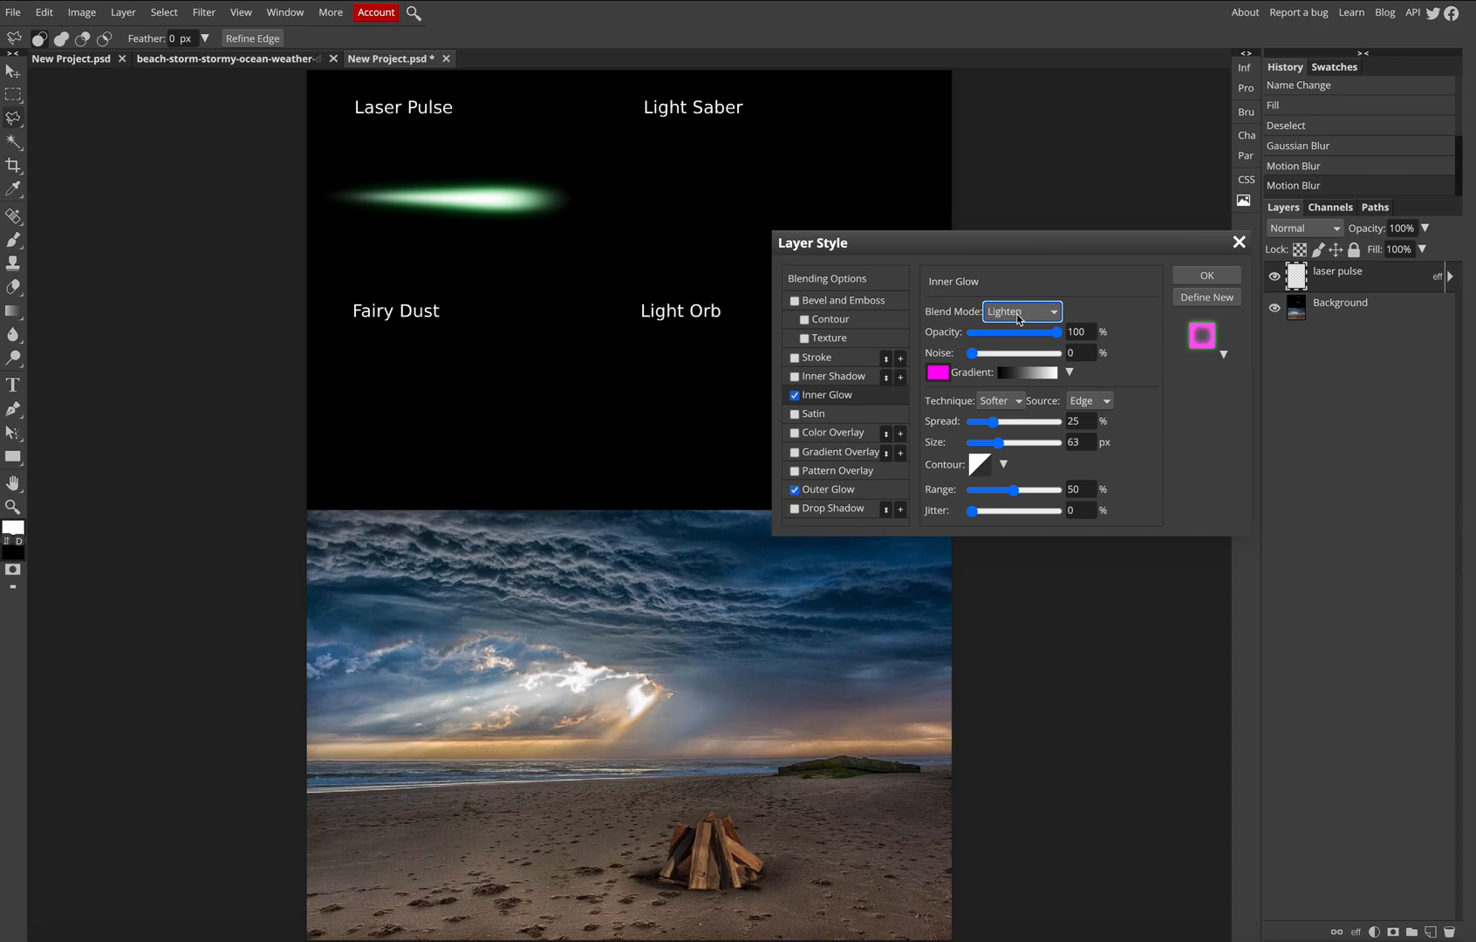
click(1016, 312)
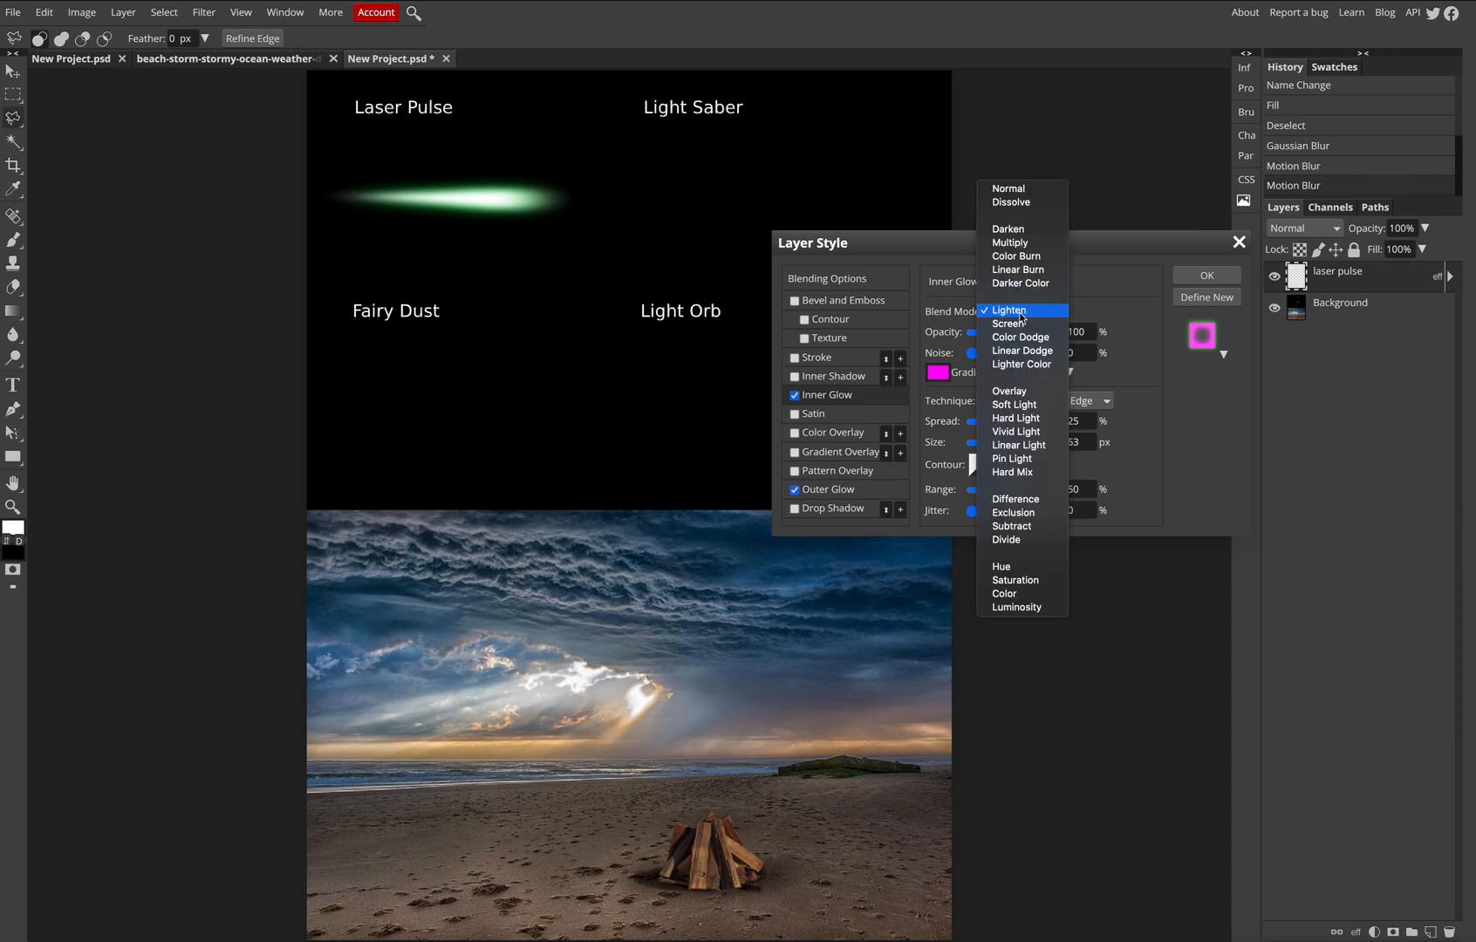
click(1018, 192)
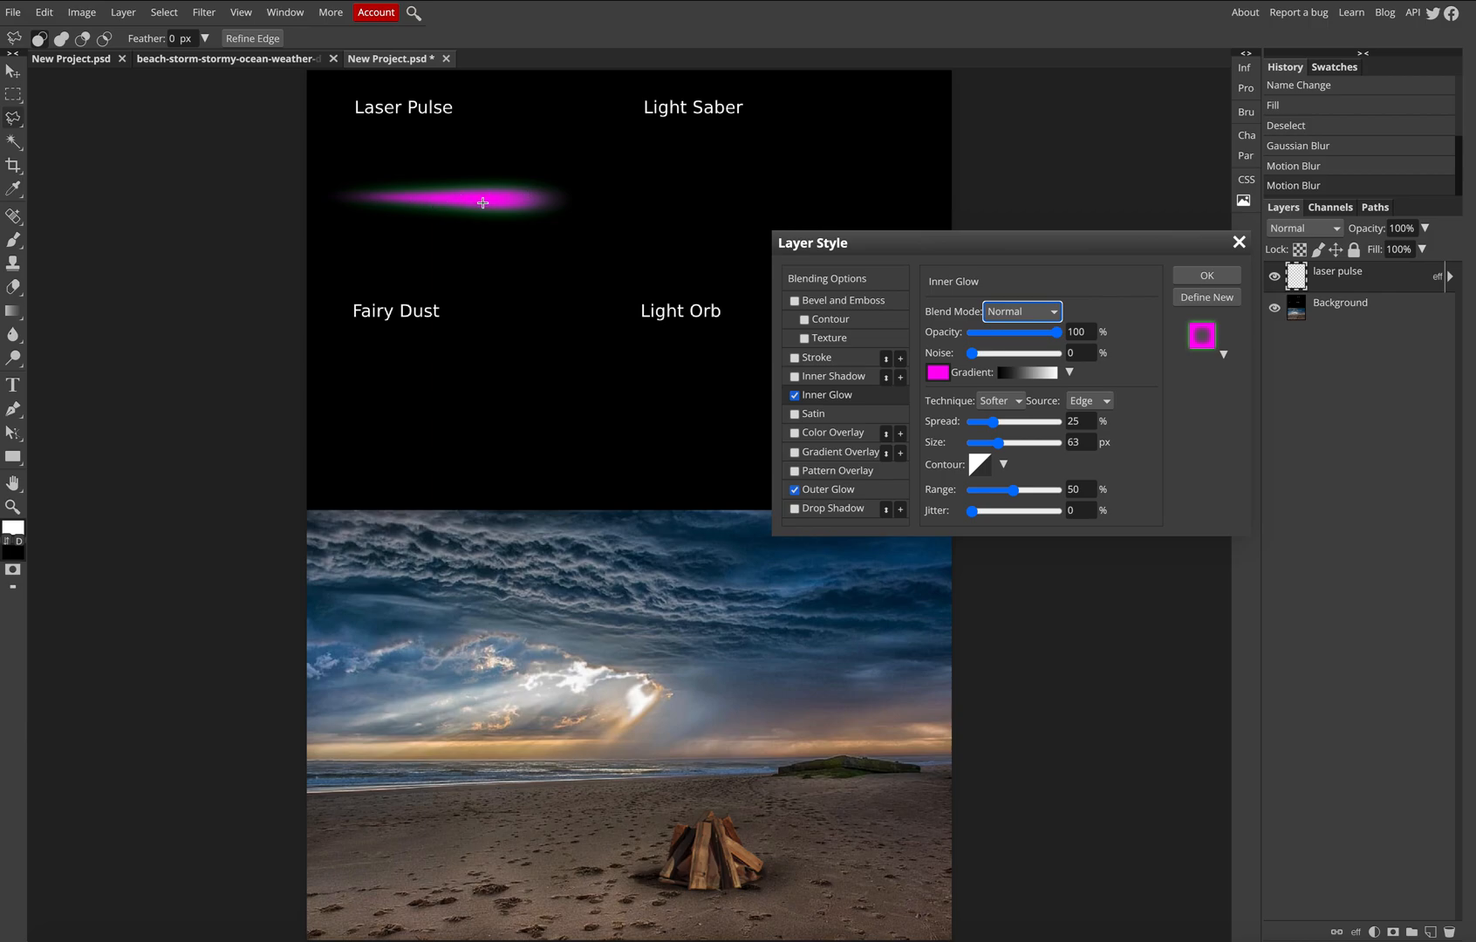
- Set the Inner Glow colour to bright green 00ff16
click(946, 373)
drag(499, 397, 500, 397)
drag(501, 253, 540, 304)
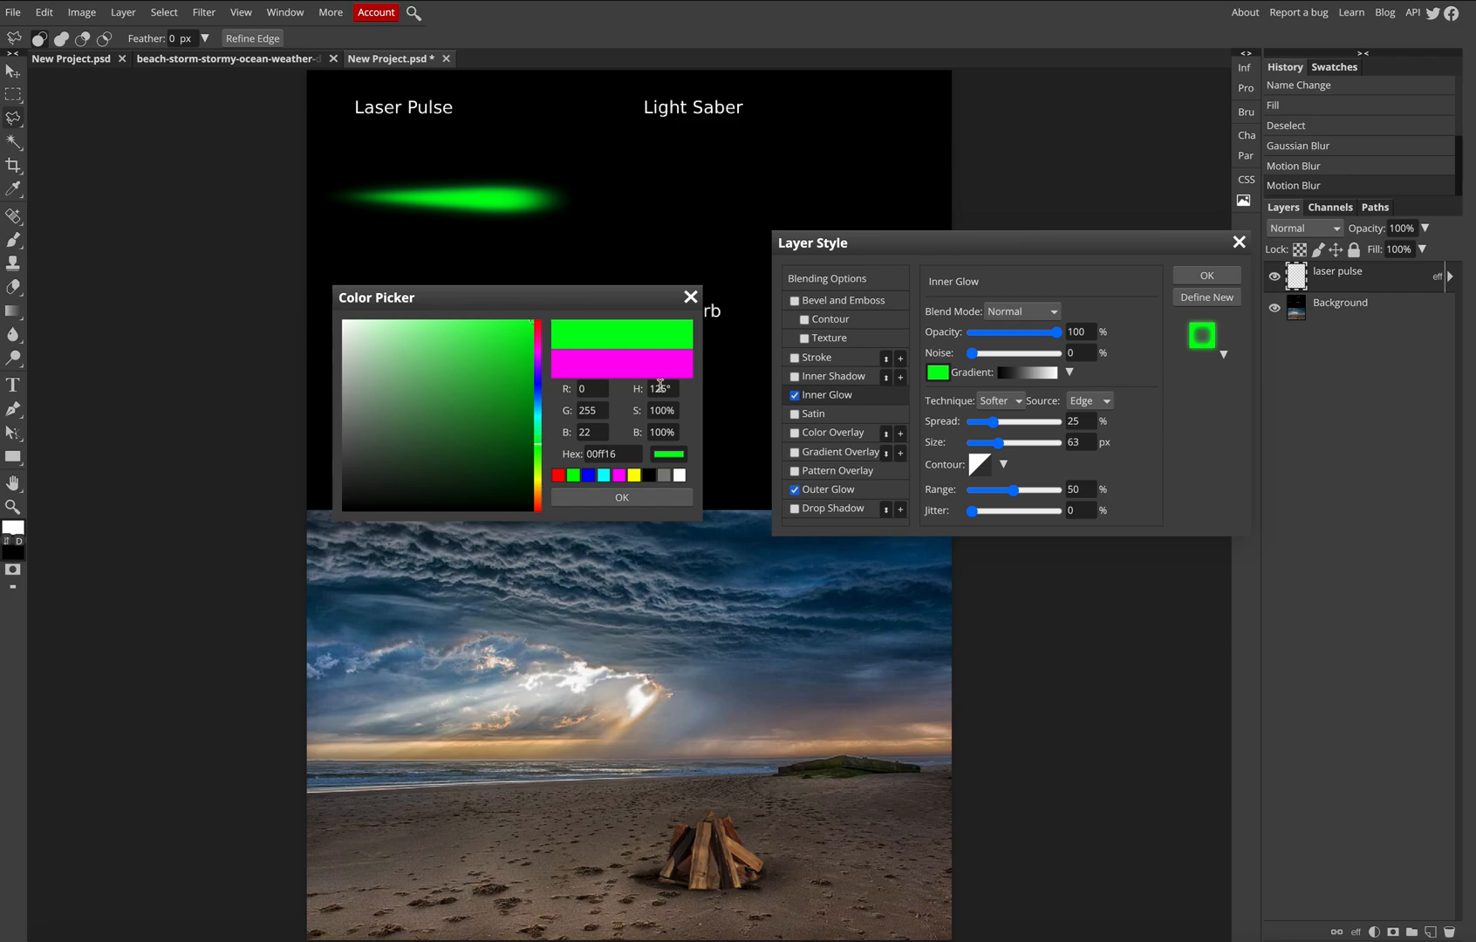
click(621, 495)
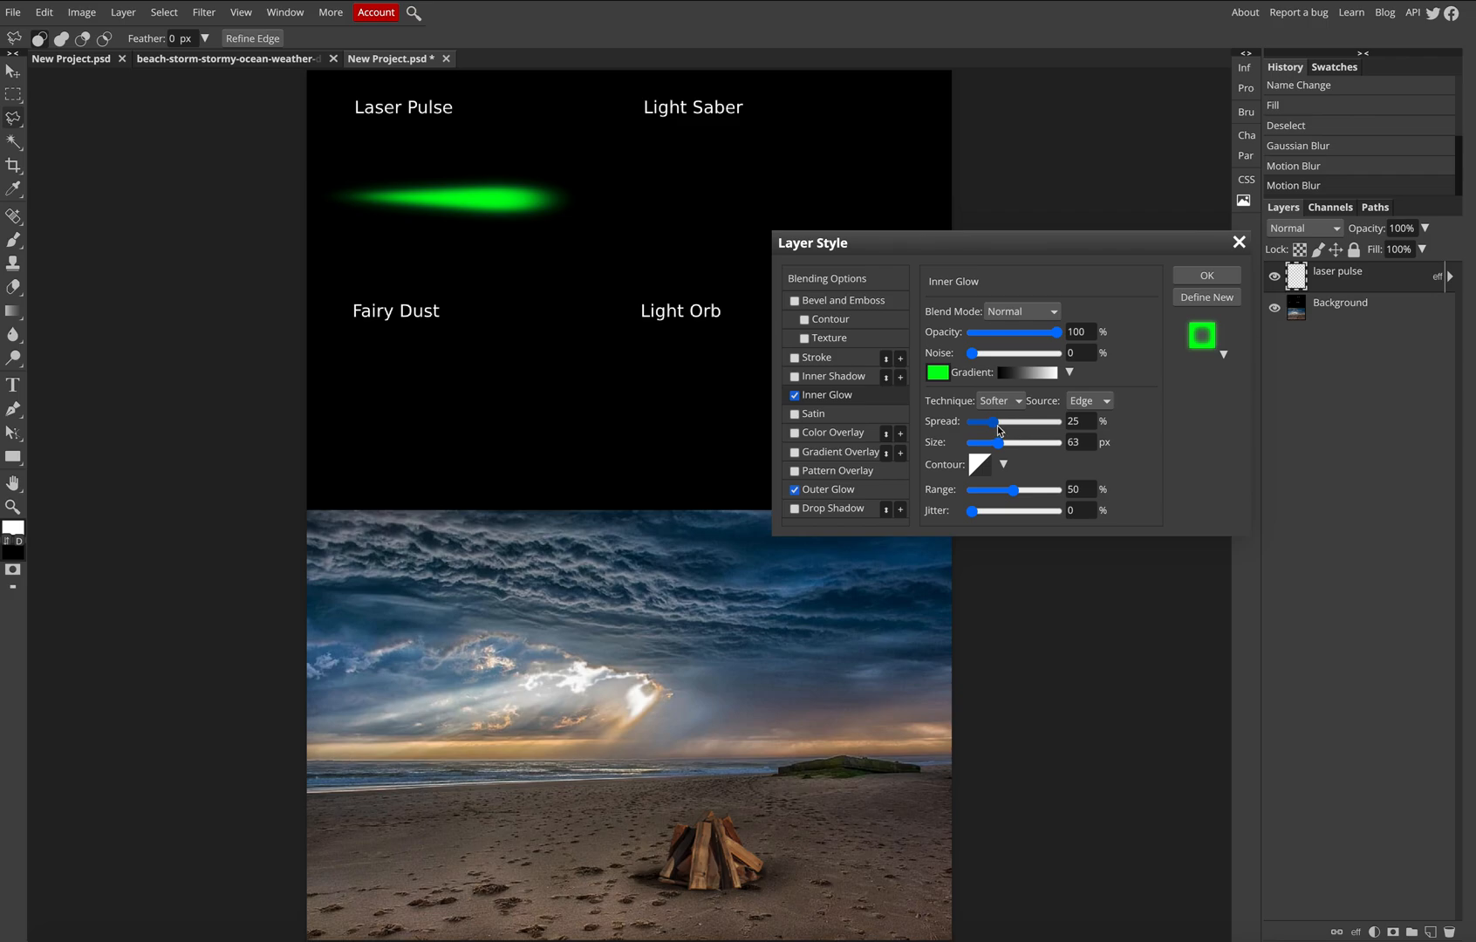
- Set the Inner Glow's spread to 14%, size to 41 px, opacity to 26% and range to 33%
mouse_move(997, 428)
mouse_down()
mouse_move(956, 428)
mouse_move(995, 442)
mouse_move(999, 423)
mouse_move(986, 425)
mouse_up()
drag(1054, 332, 1001, 336)
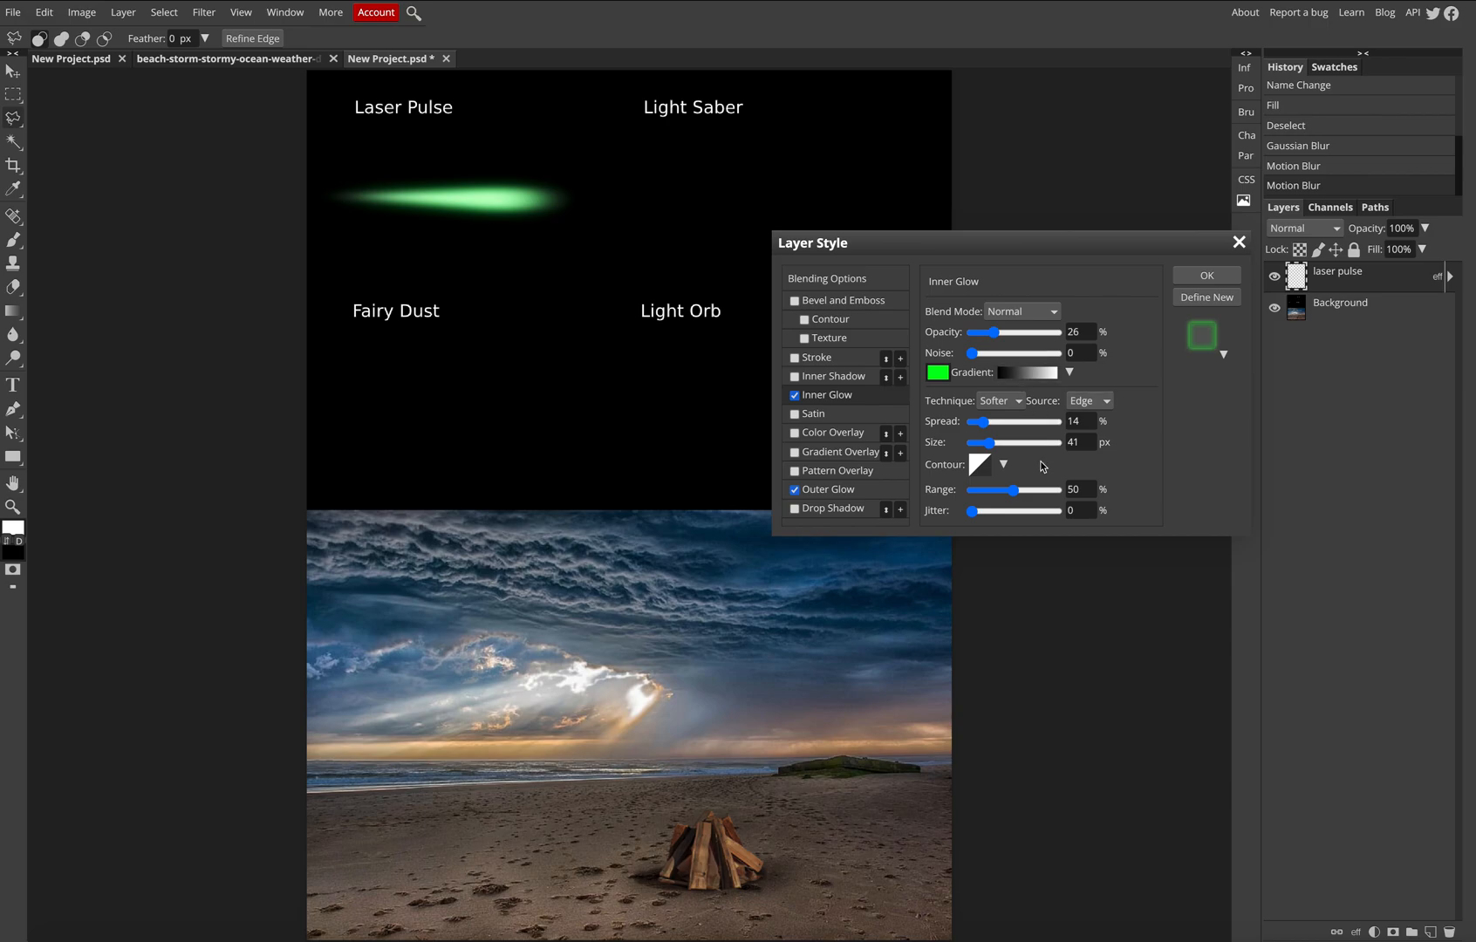
mouse_move(1017, 494)
mouse_down()
mouse_move(960, 492)
mouse_move(998, 493)
mouse_up()
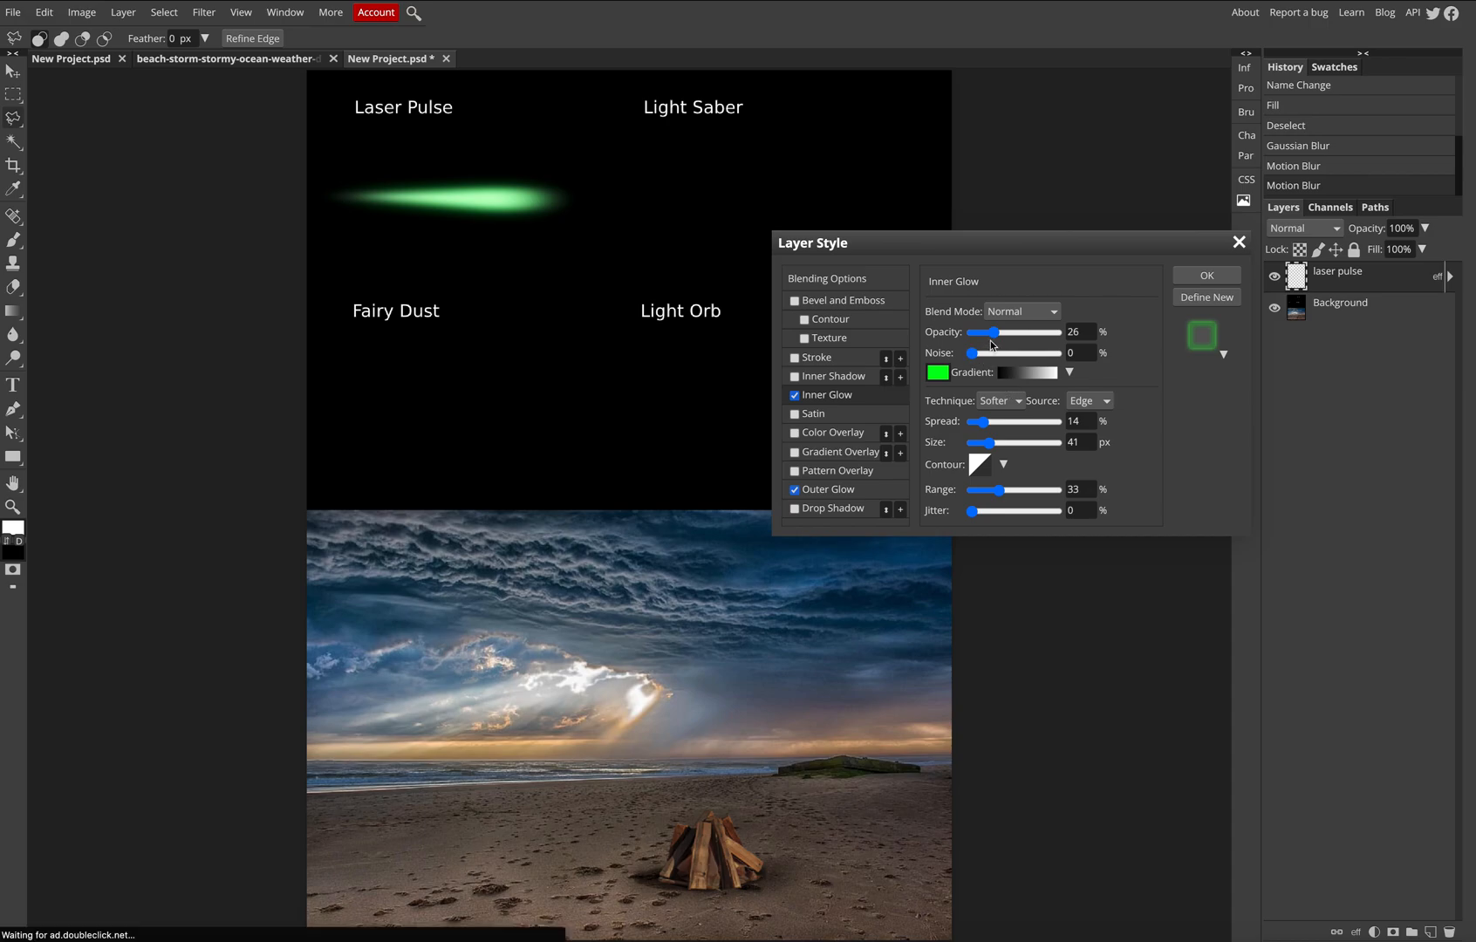
- Change the Inner Glow blend mode to Color Burn and set its opacity to 100%
click(1004, 316)
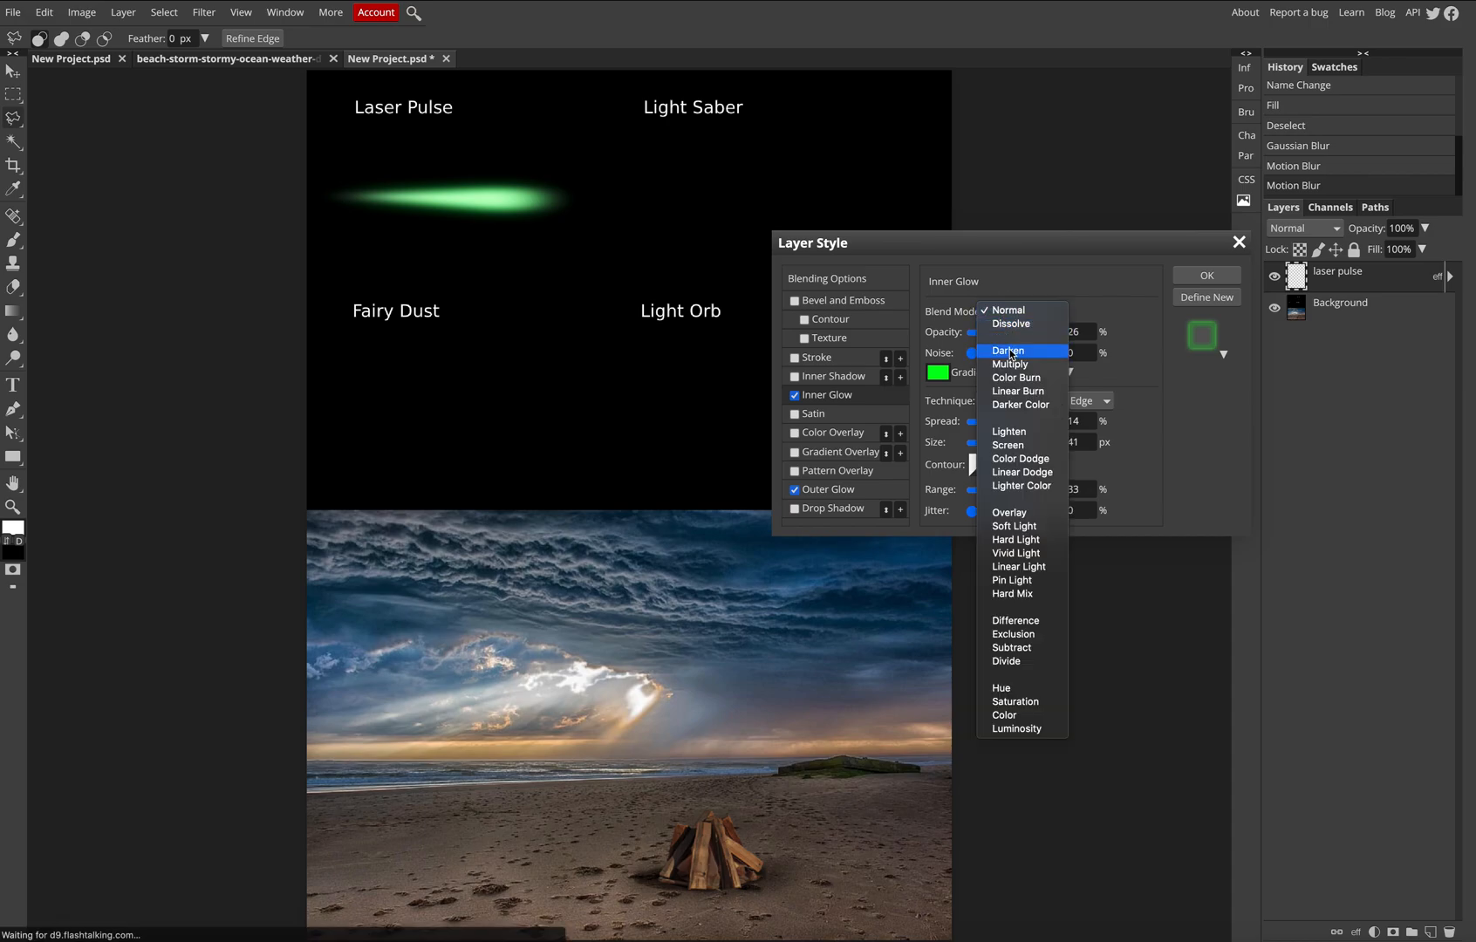
click(997, 312)
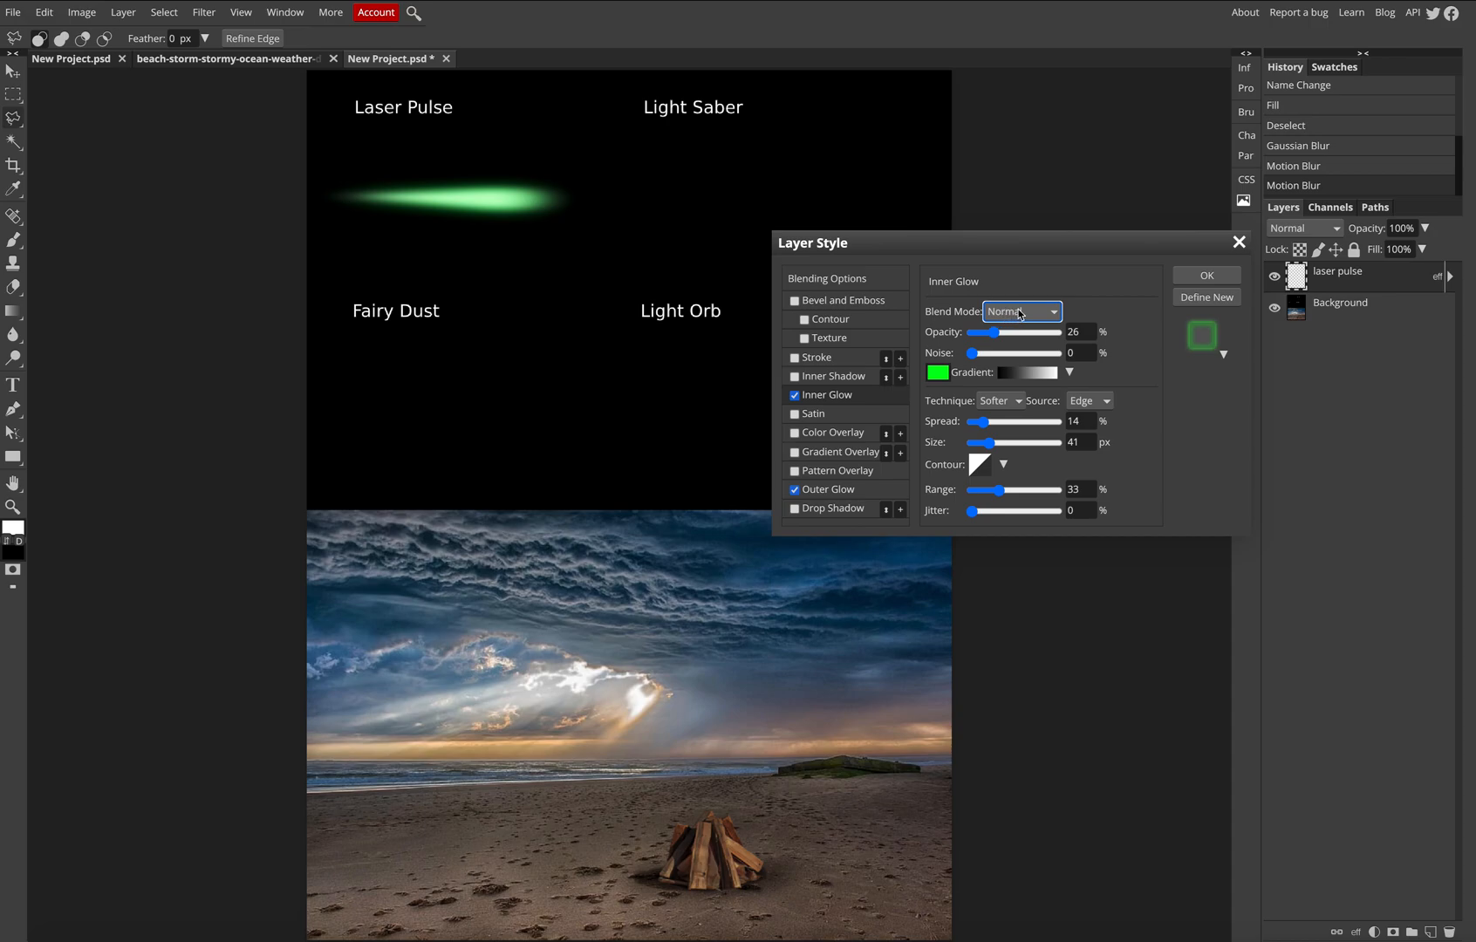
click(1021, 311)
click(1030, 312)
click(1039, 312)
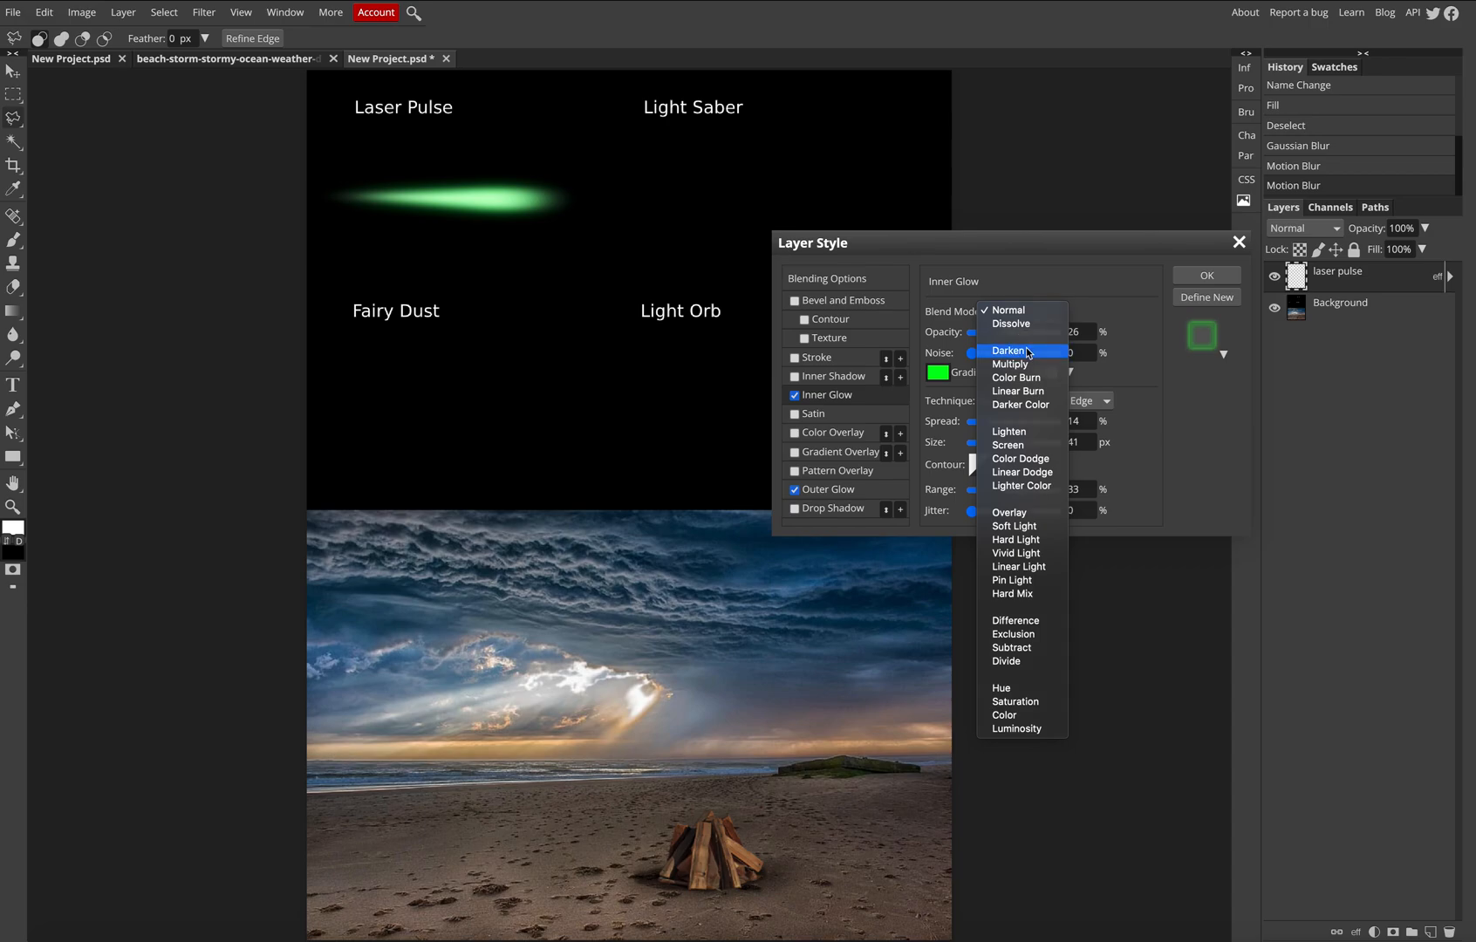
click(1026, 350)
click(1021, 314)
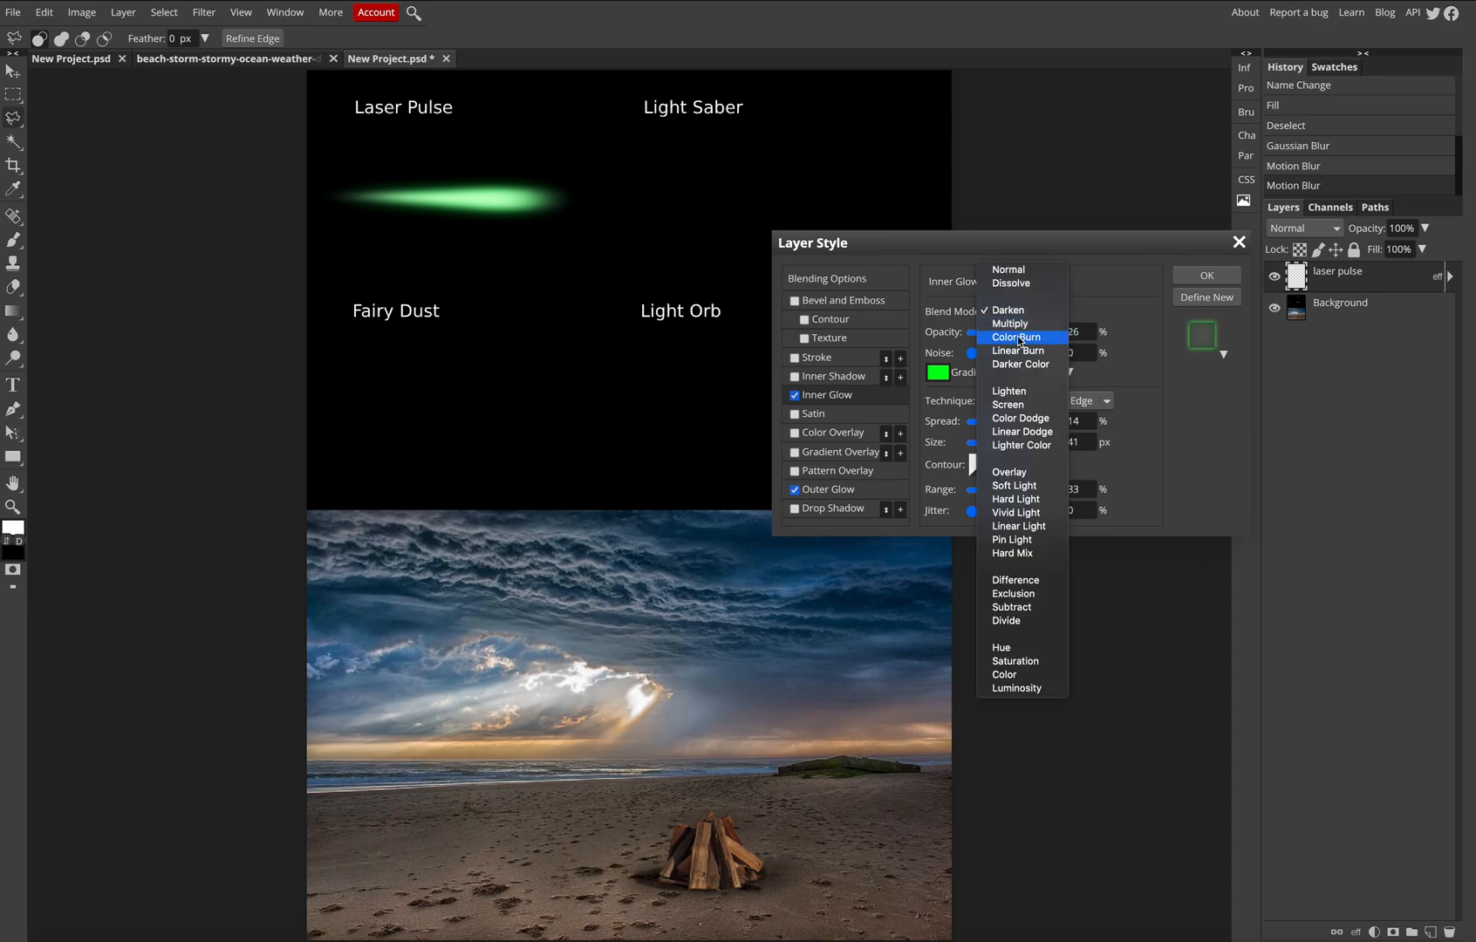
click(1017, 337)
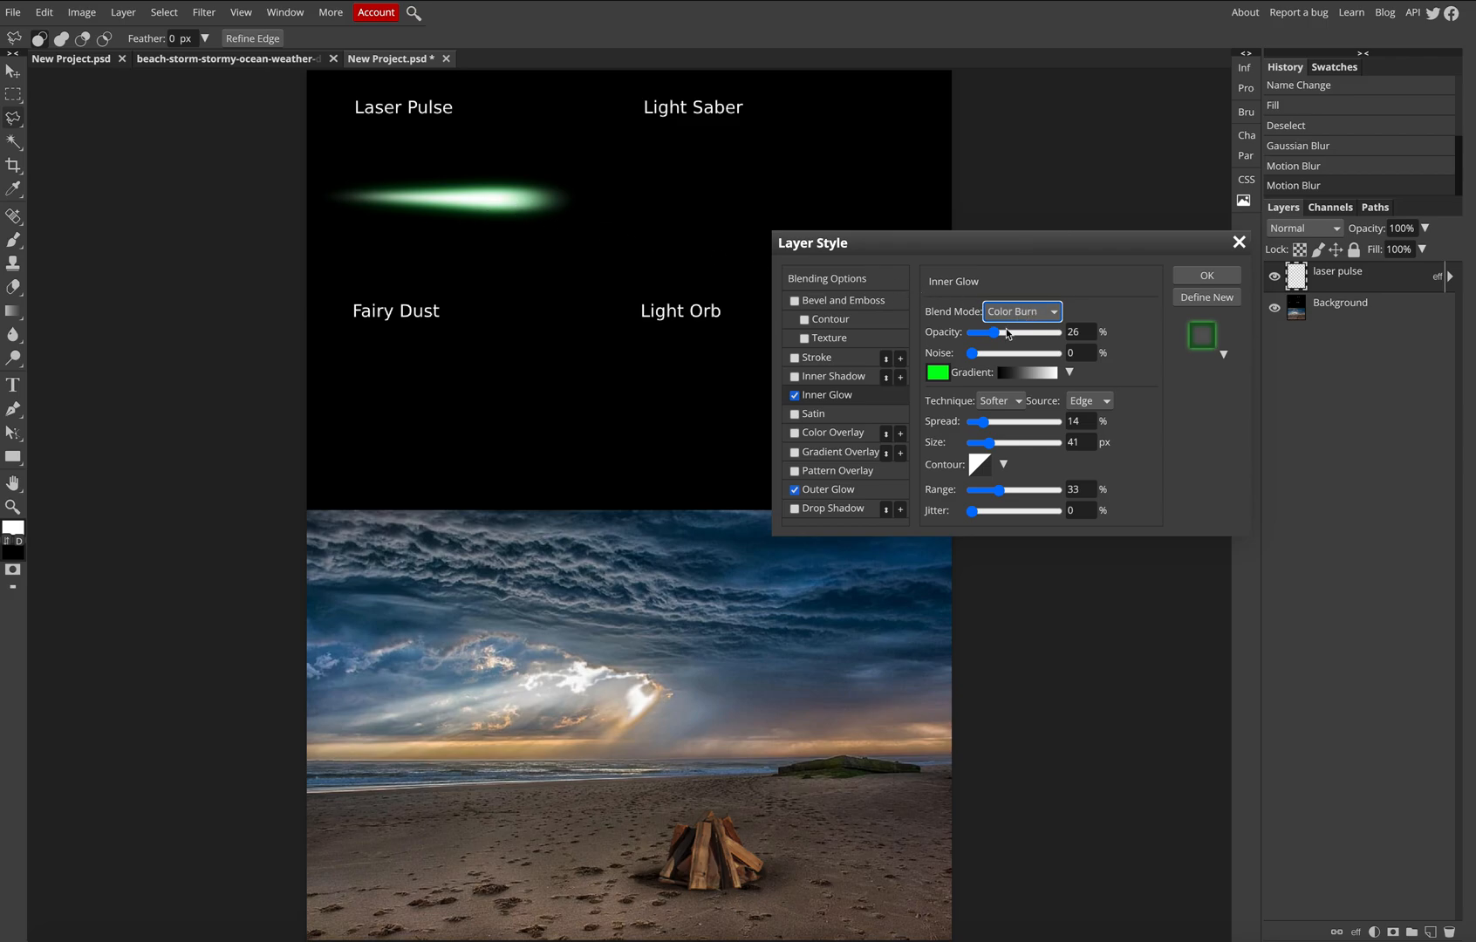
drag(997, 332, 1059, 333)
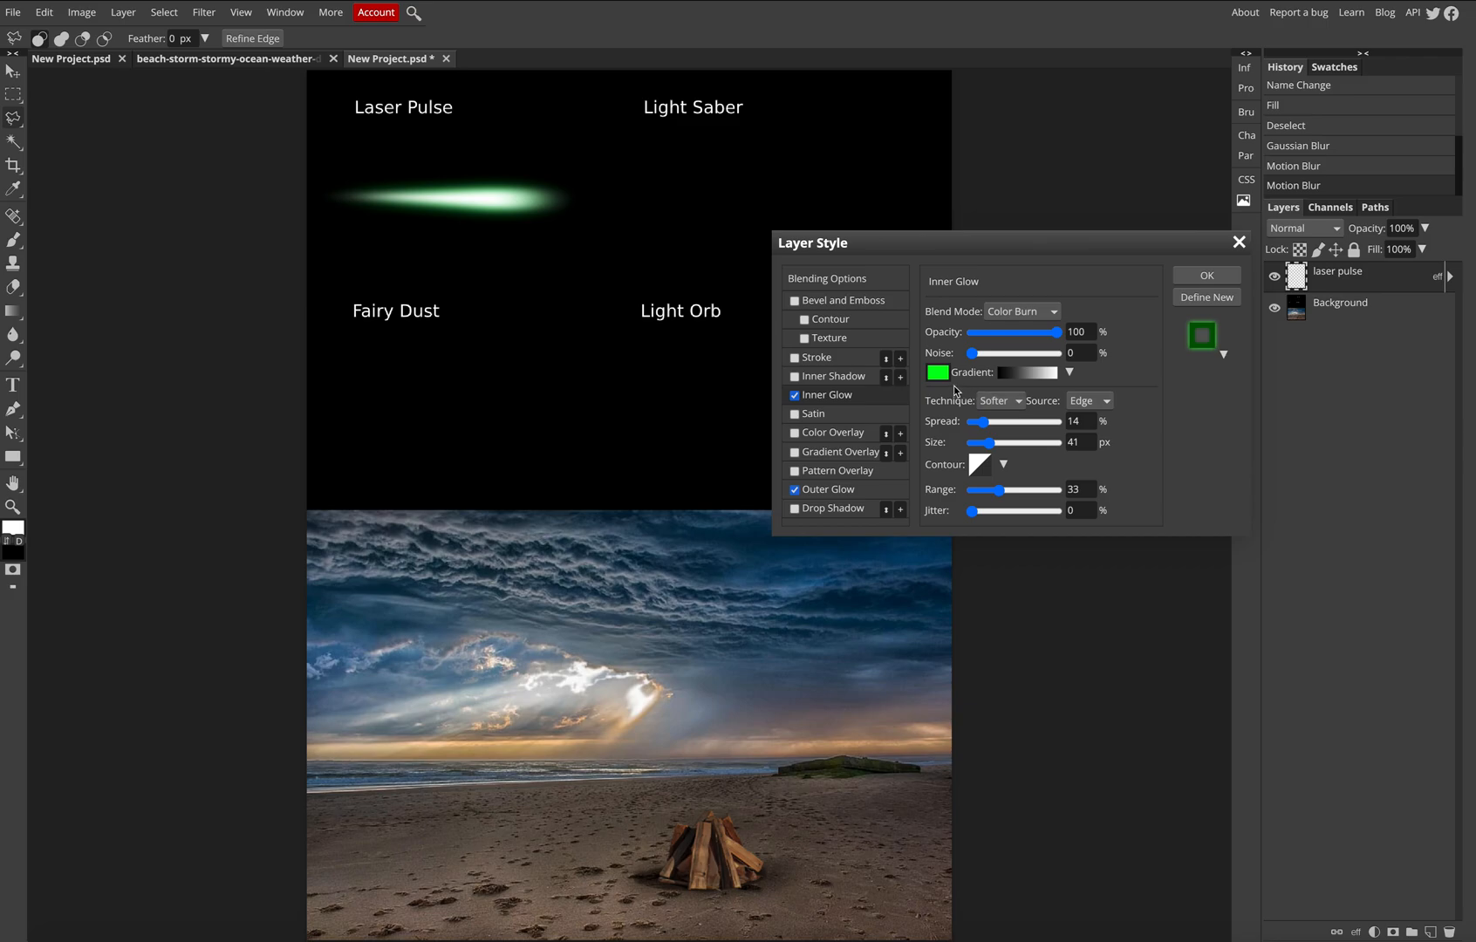
- Set the Outer Glow's spread to 1% and its size to 27 px
click(851, 489)
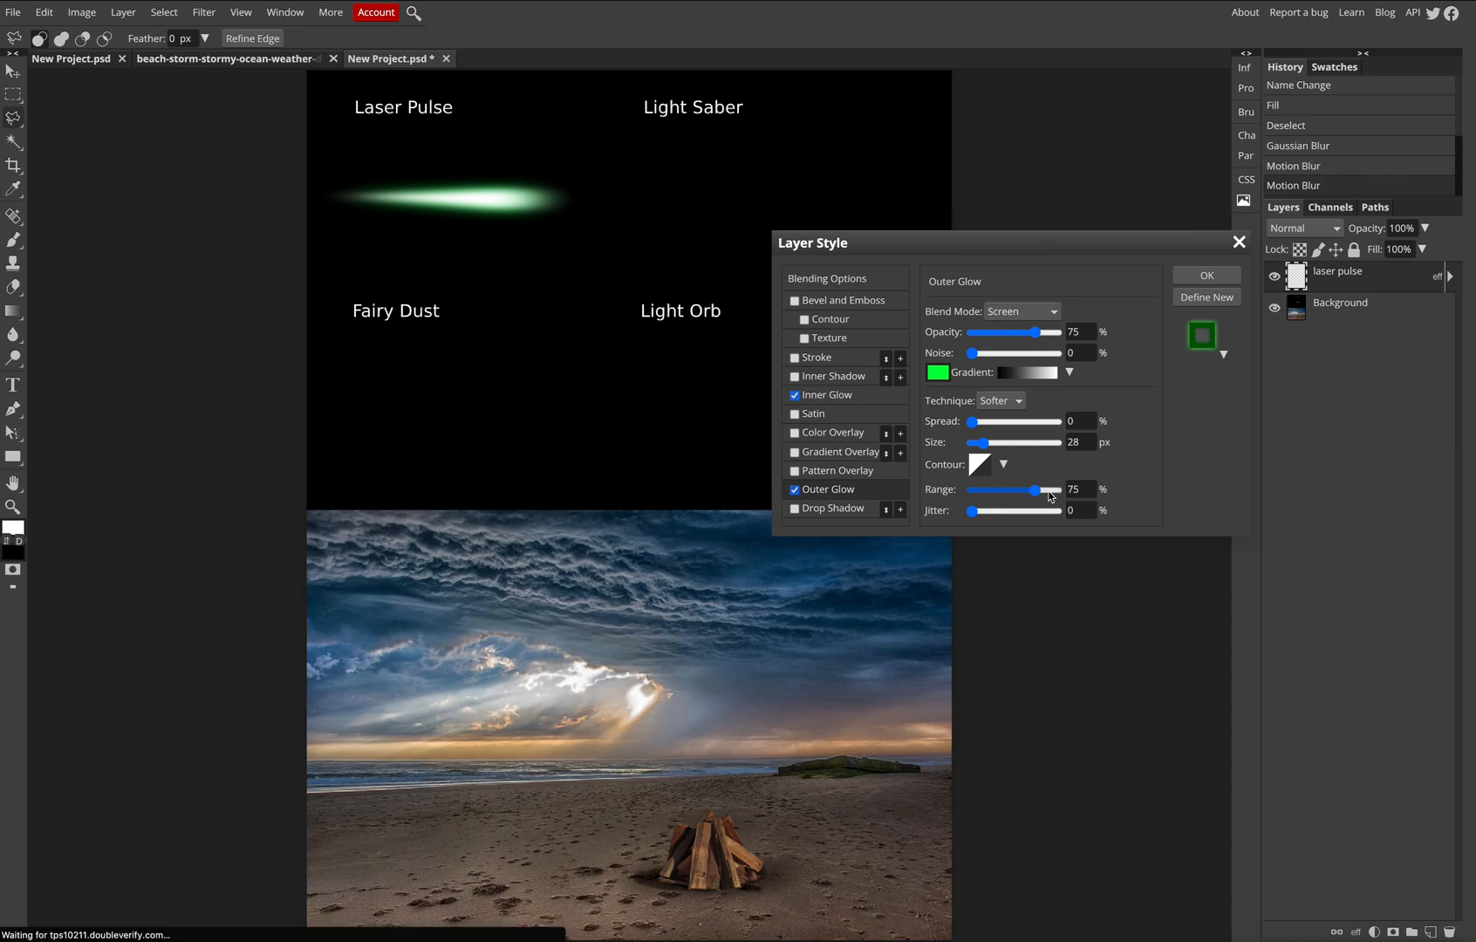
drag(973, 422, 998, 445)
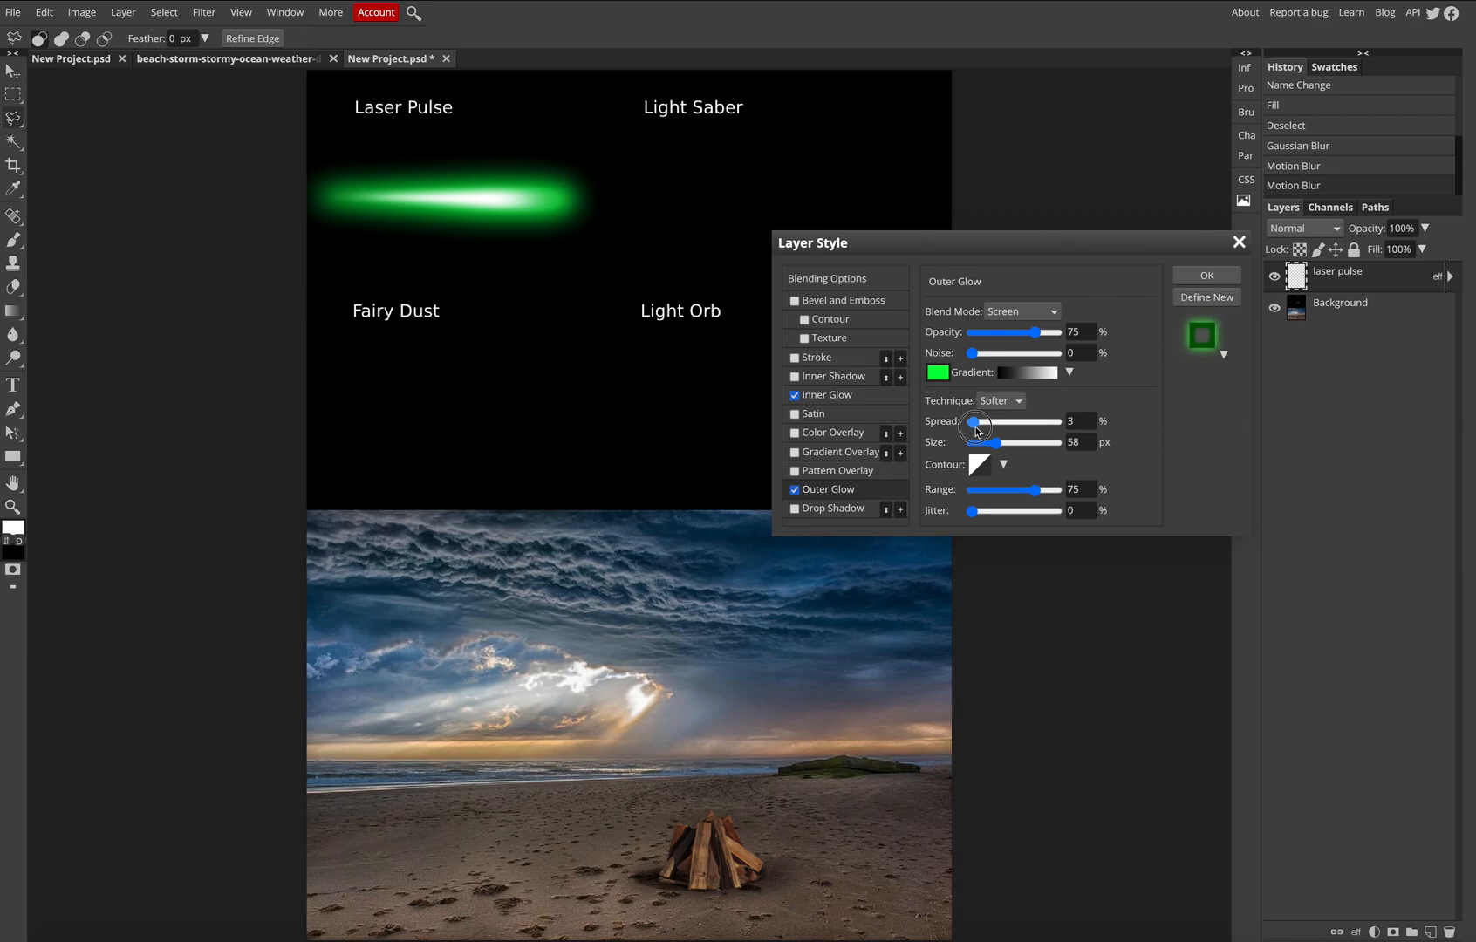
drag(977, 431, 983, 444)
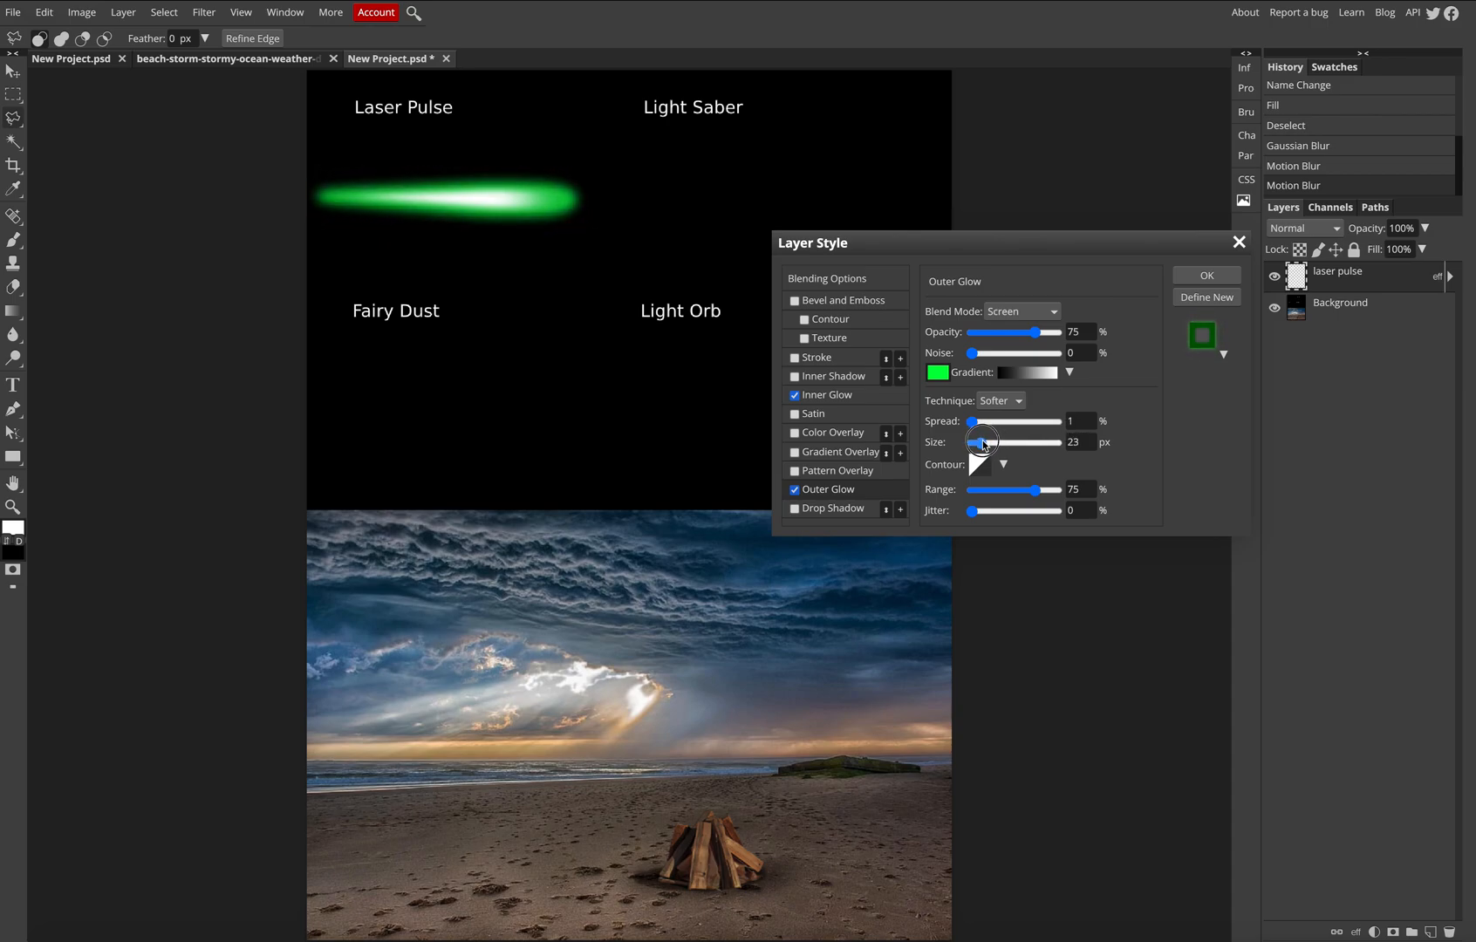
- Try several blend modes for the Outer Glow, including Color Dodge, Linear Dodge and Darken, and set it to Lighten
click(1021, 315)
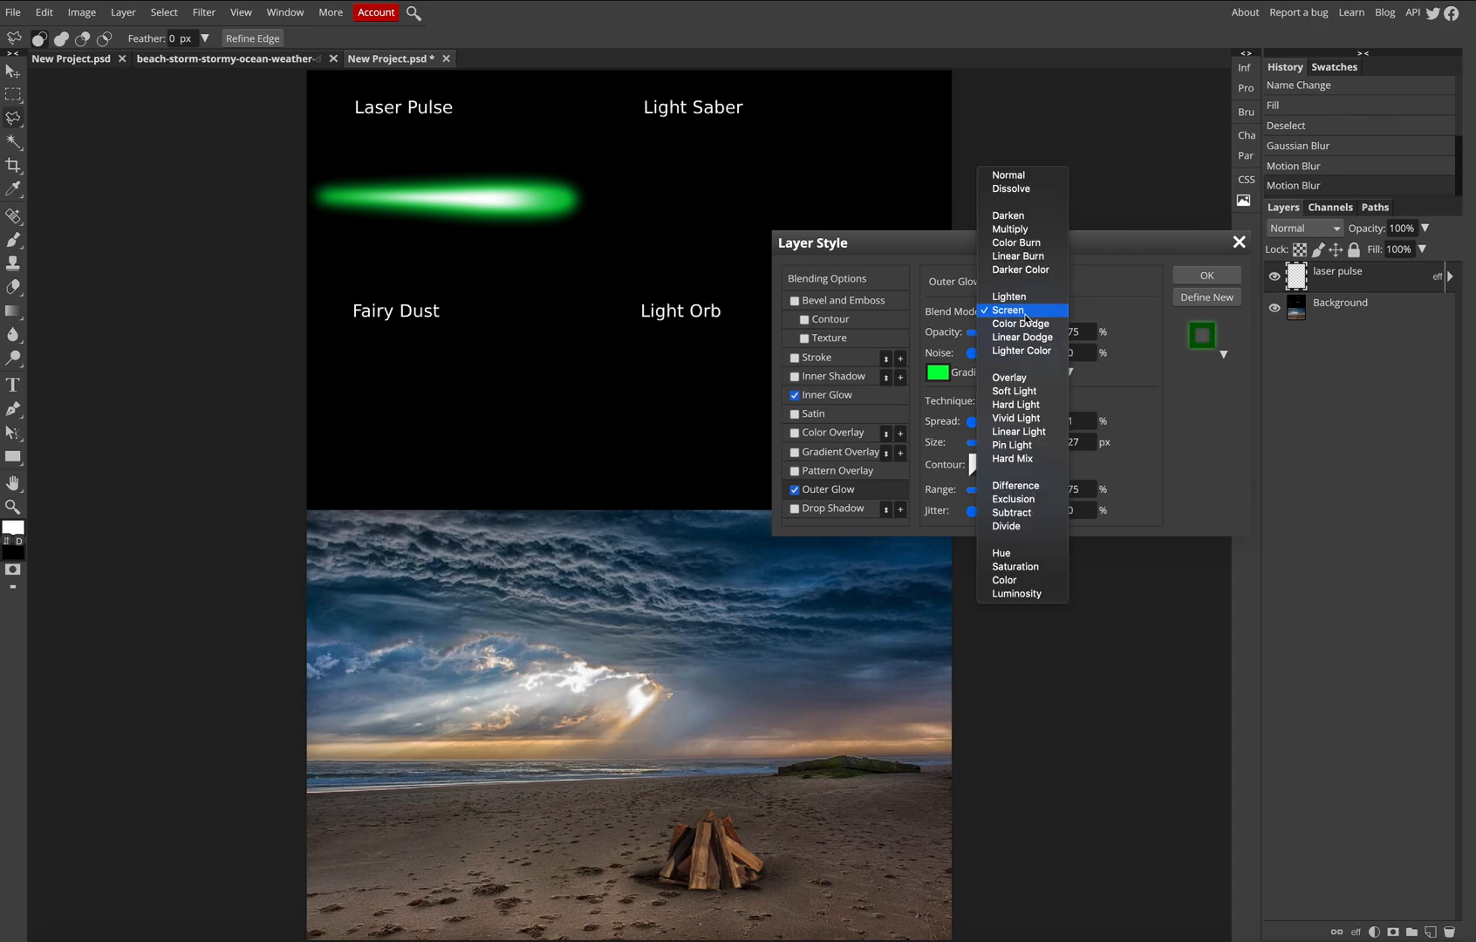
click(1032, 327)
click(1024, 320)
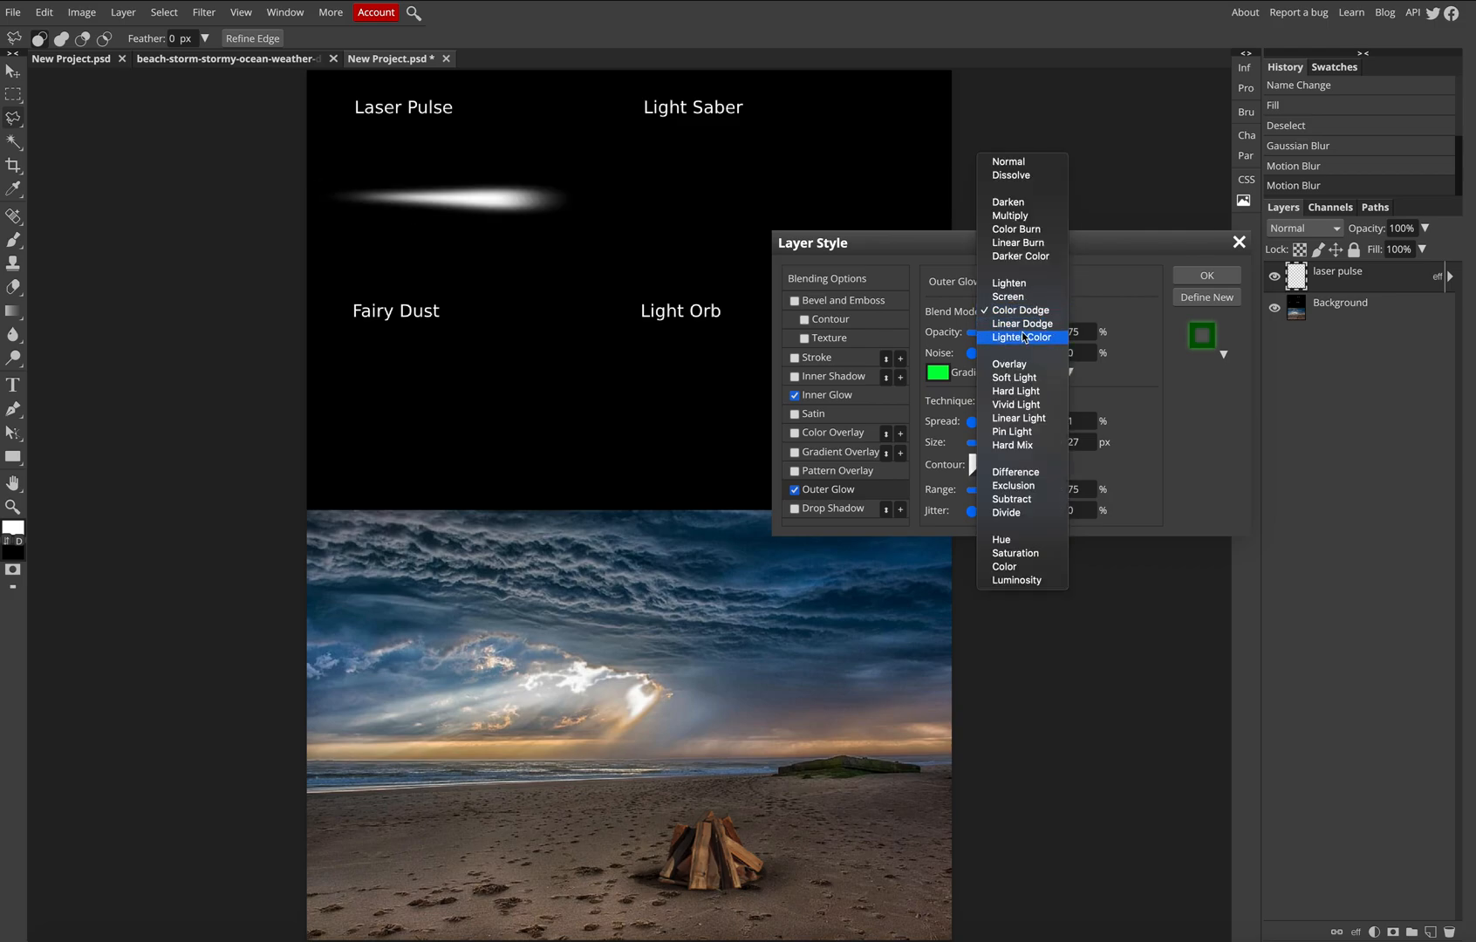
click(1024, 325)
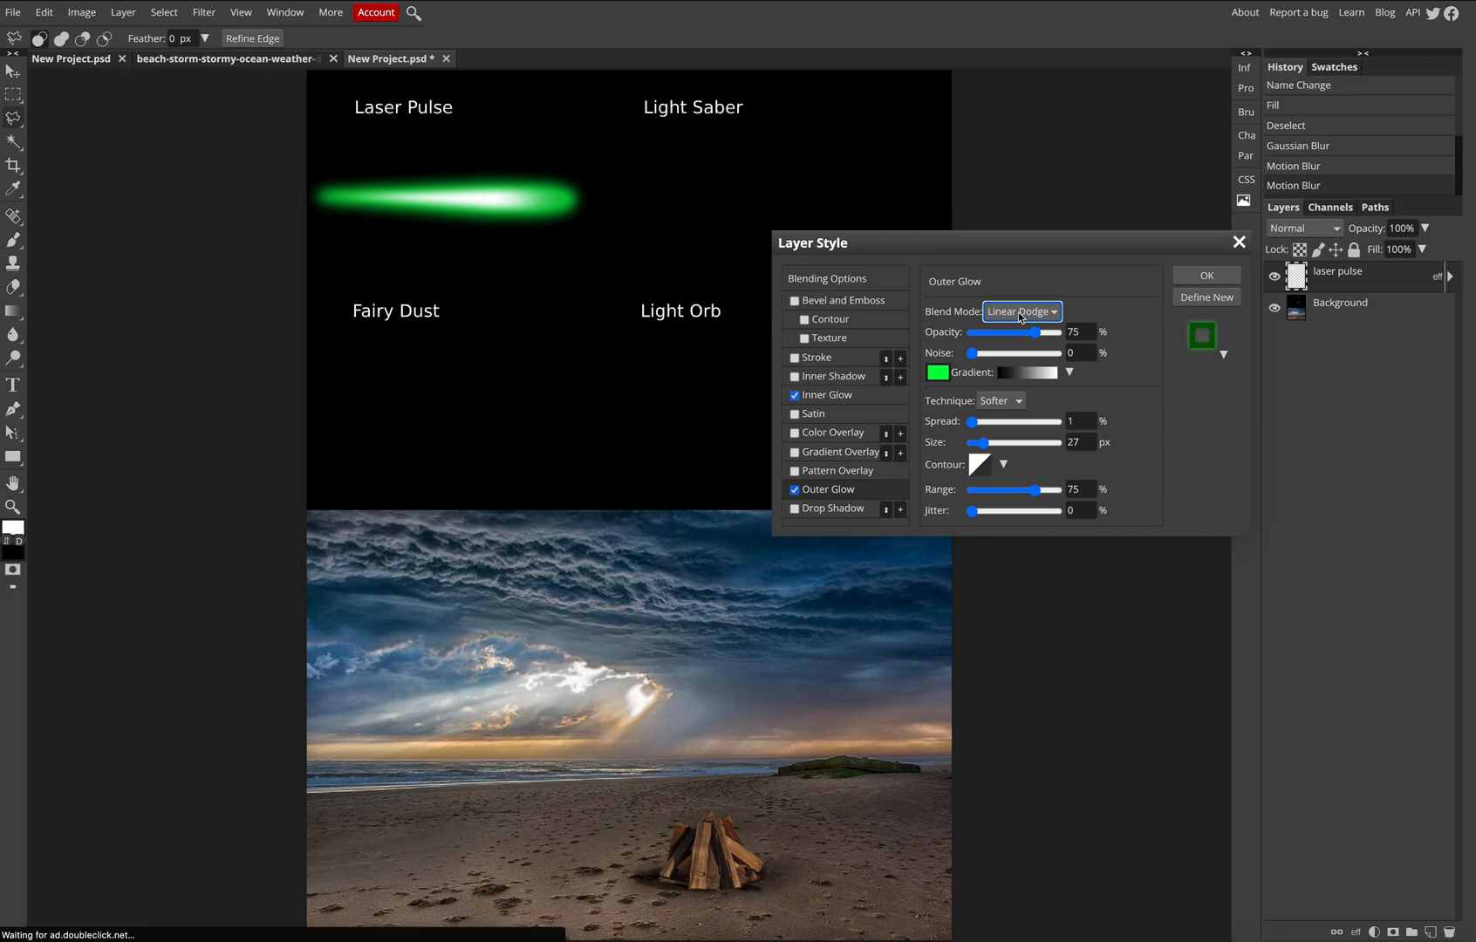
click(1018, 312)
click(1019, 325)
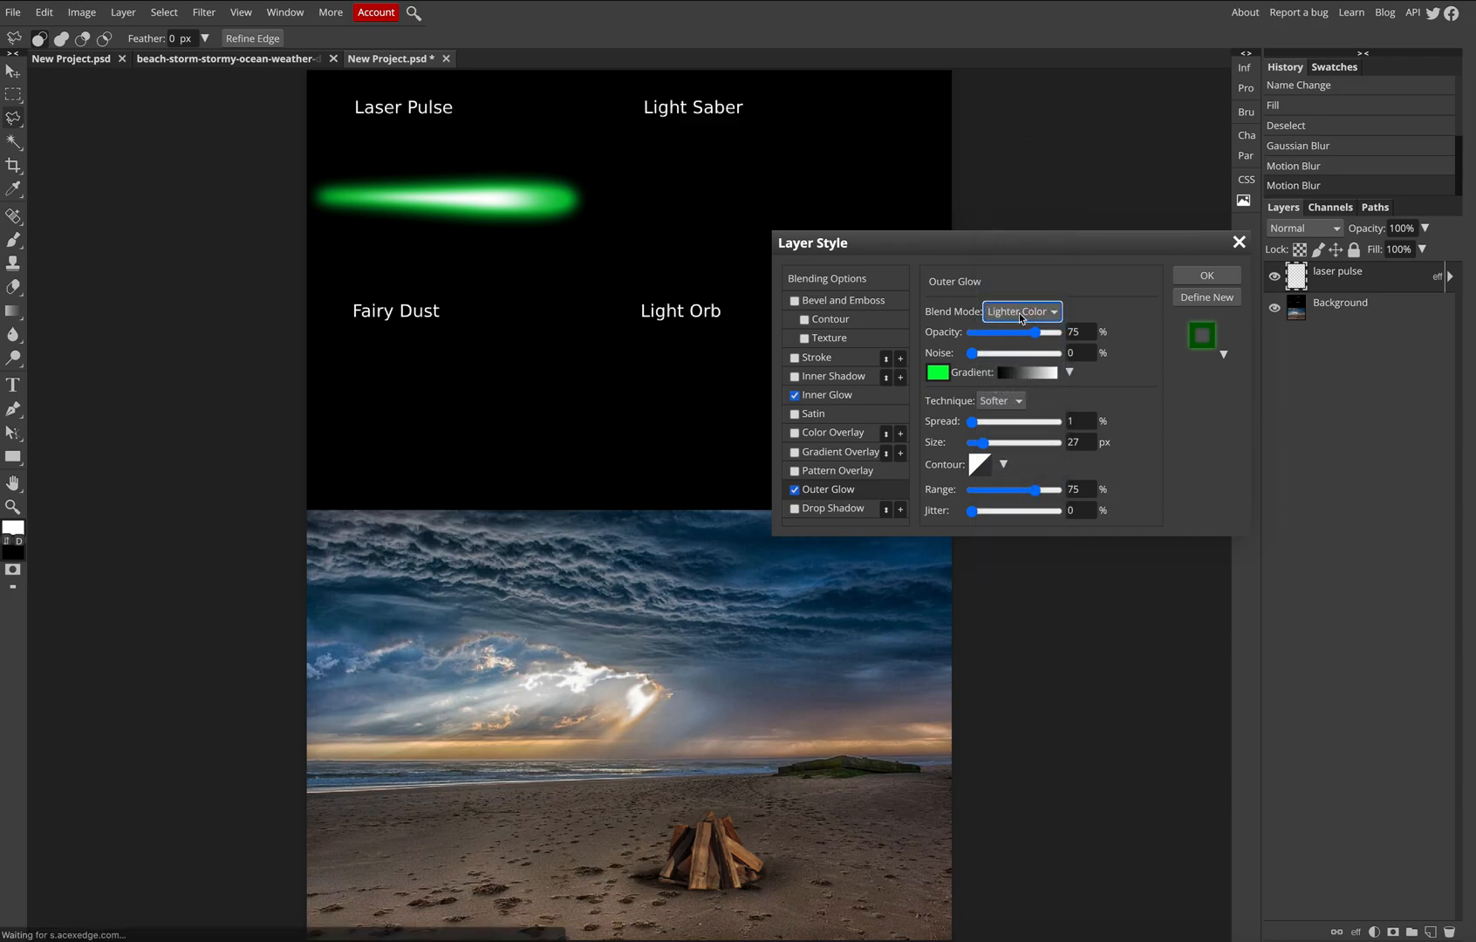
click(1020, 313)
click(1020, 179)
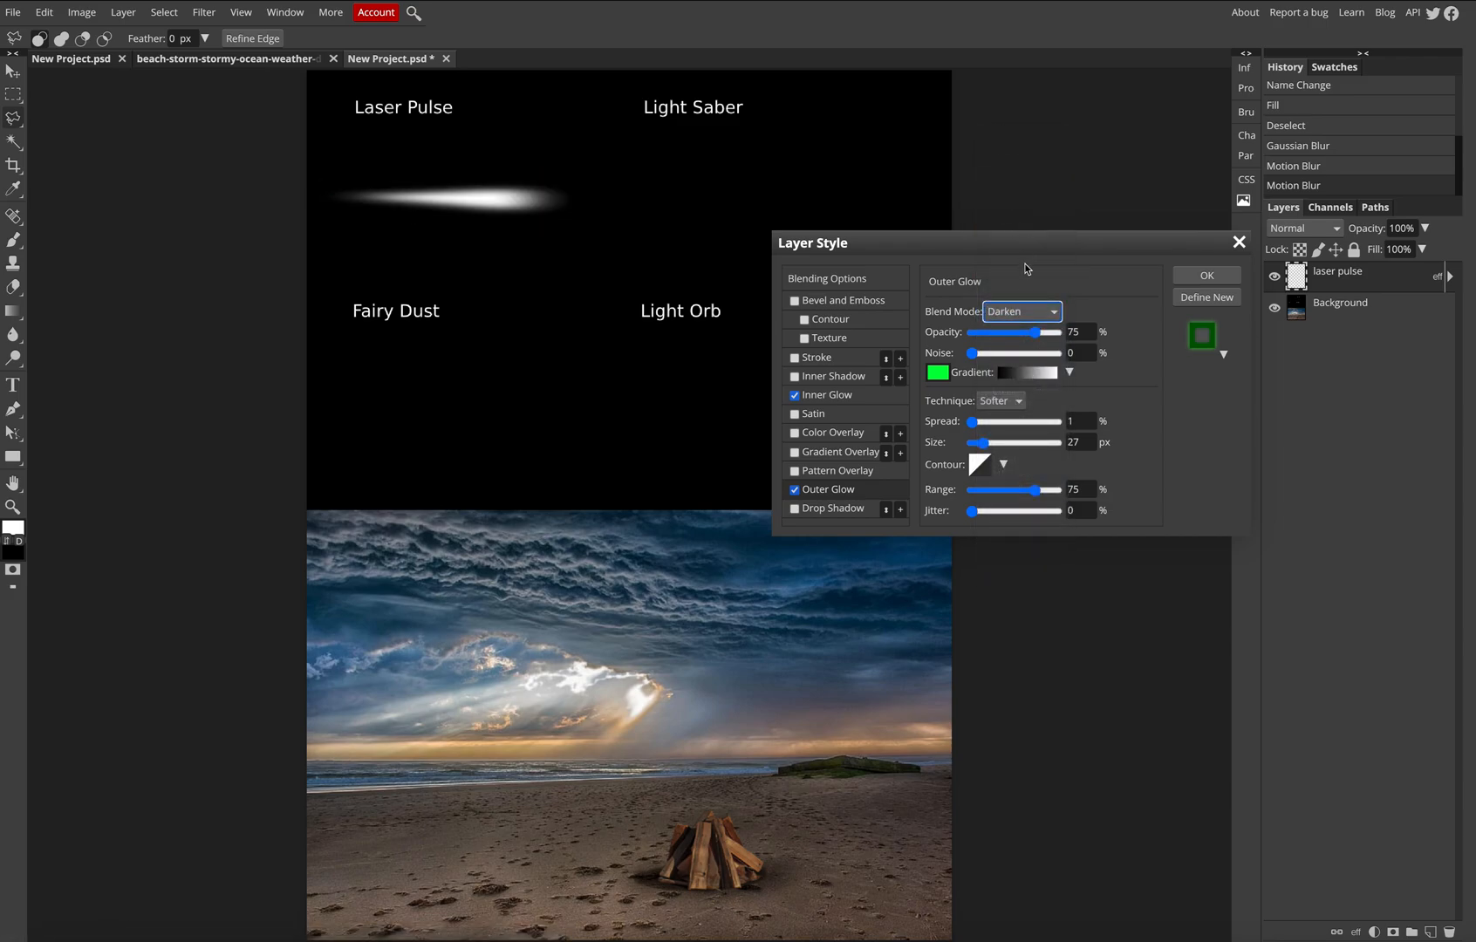
click(1018, 312)
click(1013, 324)
click(1017, 314)
click(1018, 324)
click(1017, 316)
click(1017, 324)
click(1016, 312)
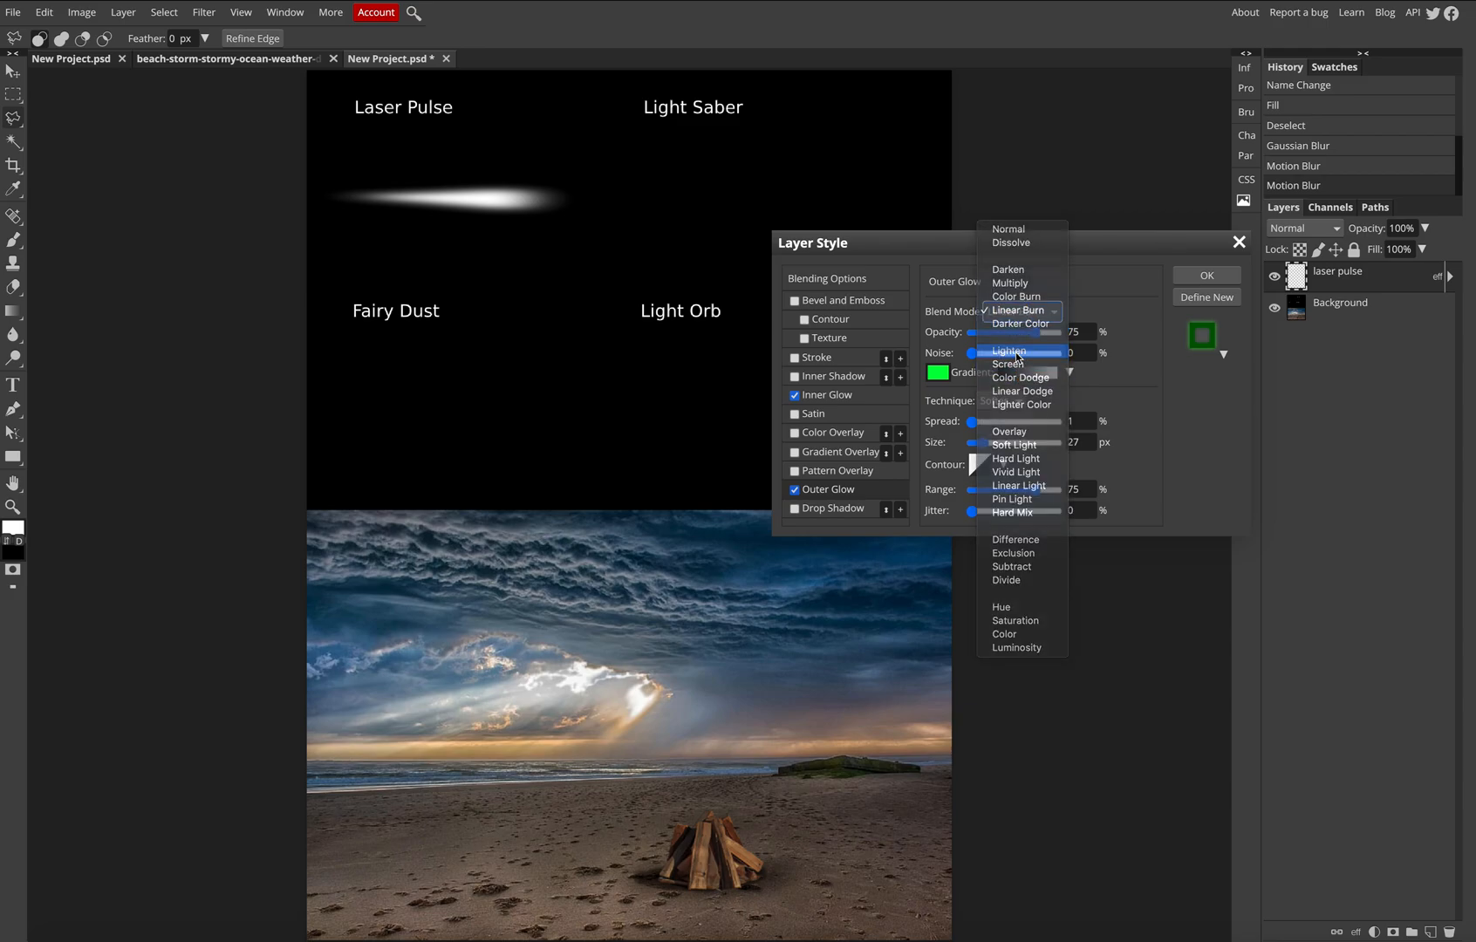
click(1014, 351)
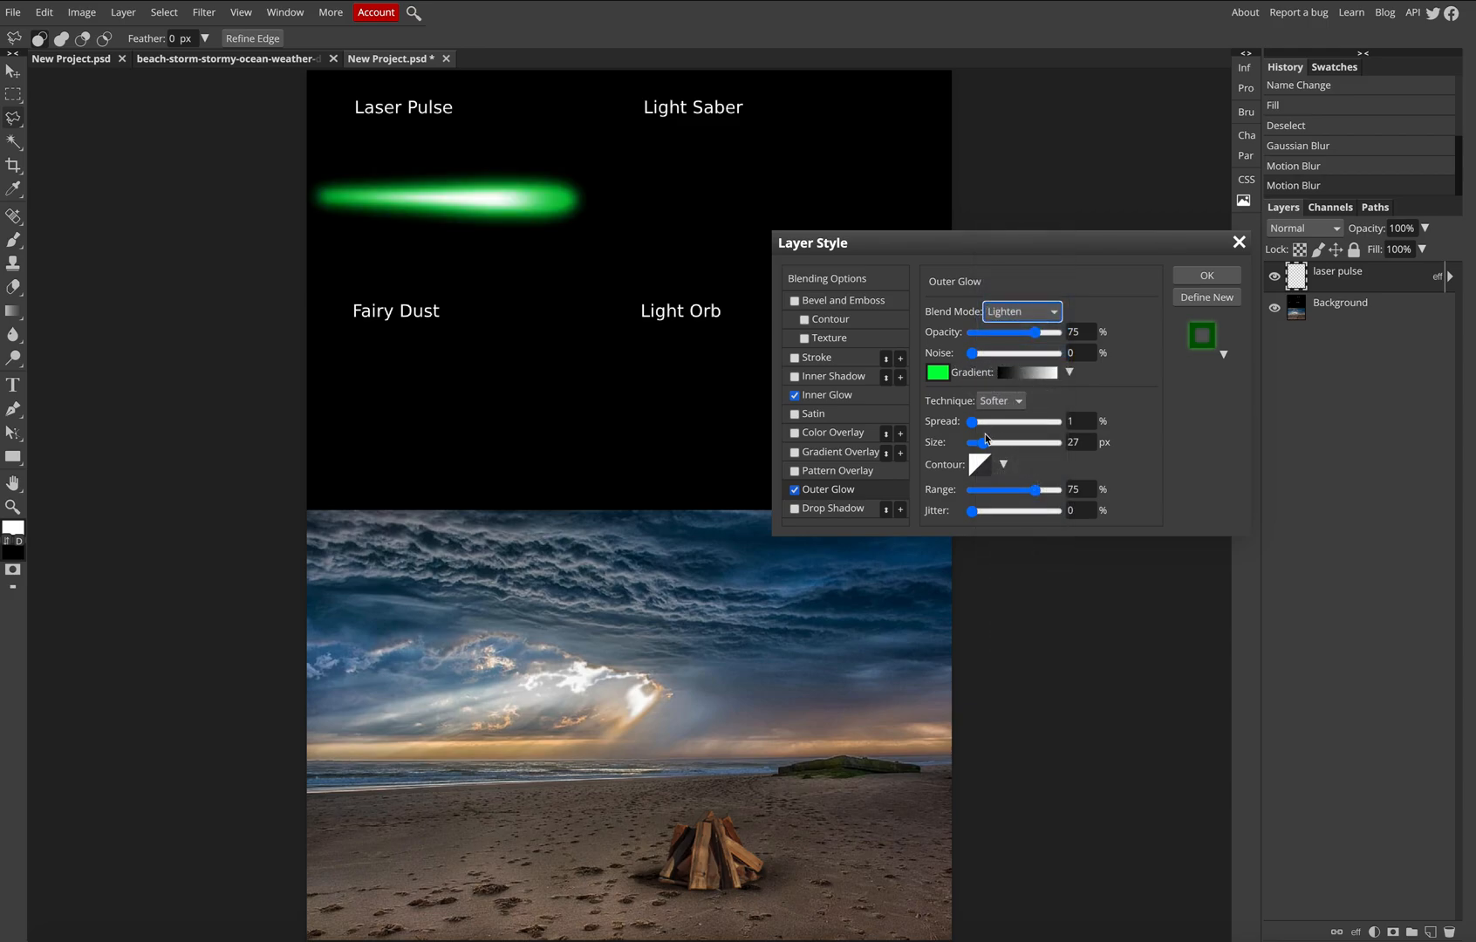
- Adjust the Outer Glow size to 28 px and apply the layer style to the laser pulse
drag(984, 442, 975, 444)
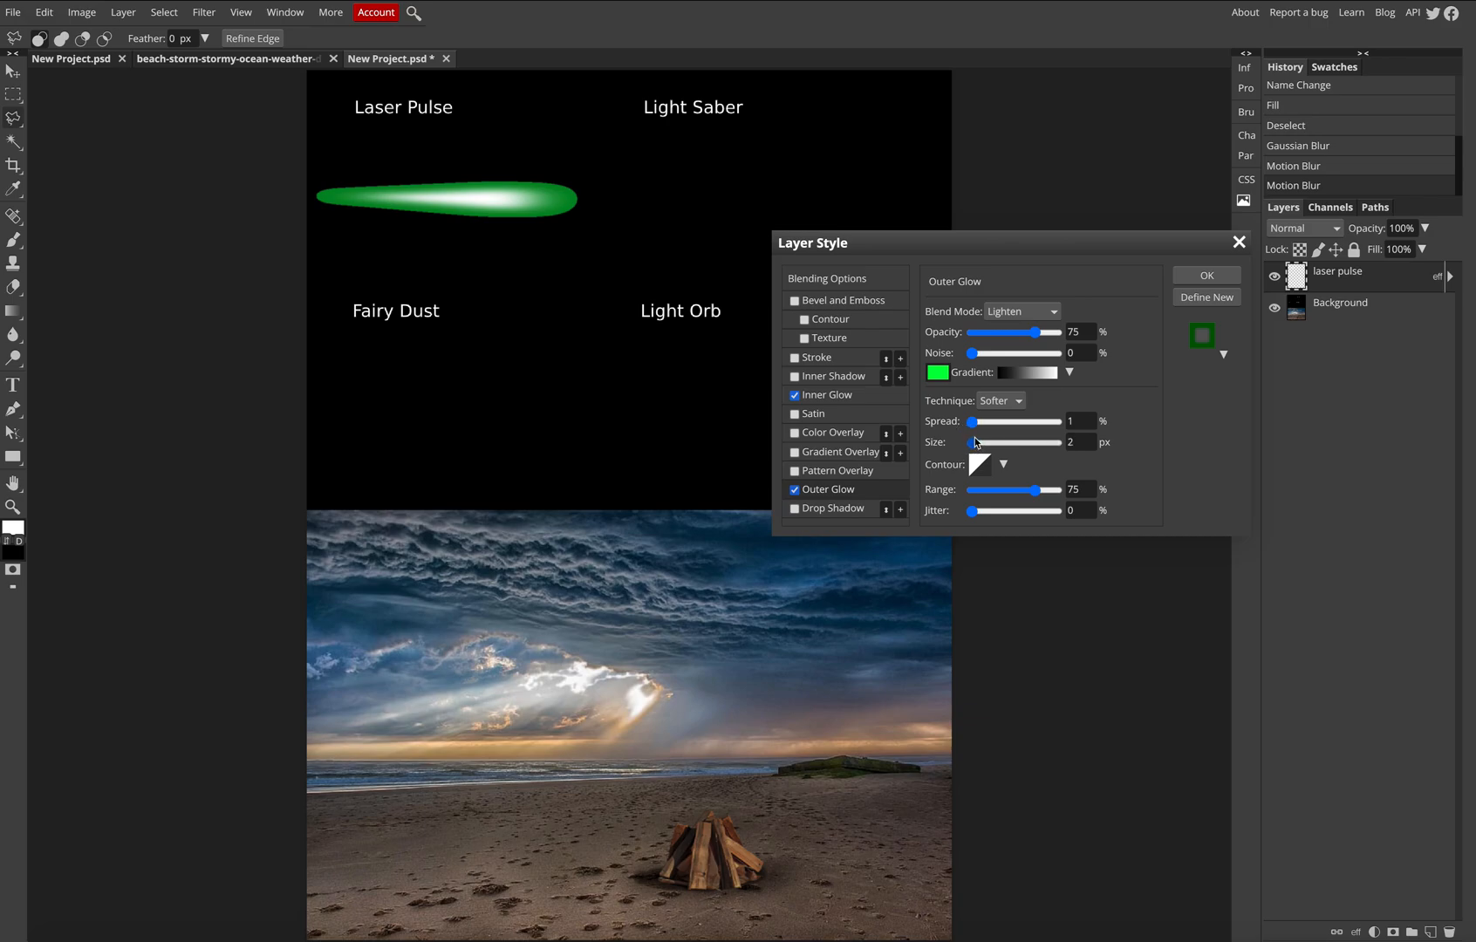
drag(973, 444, 986, 444)
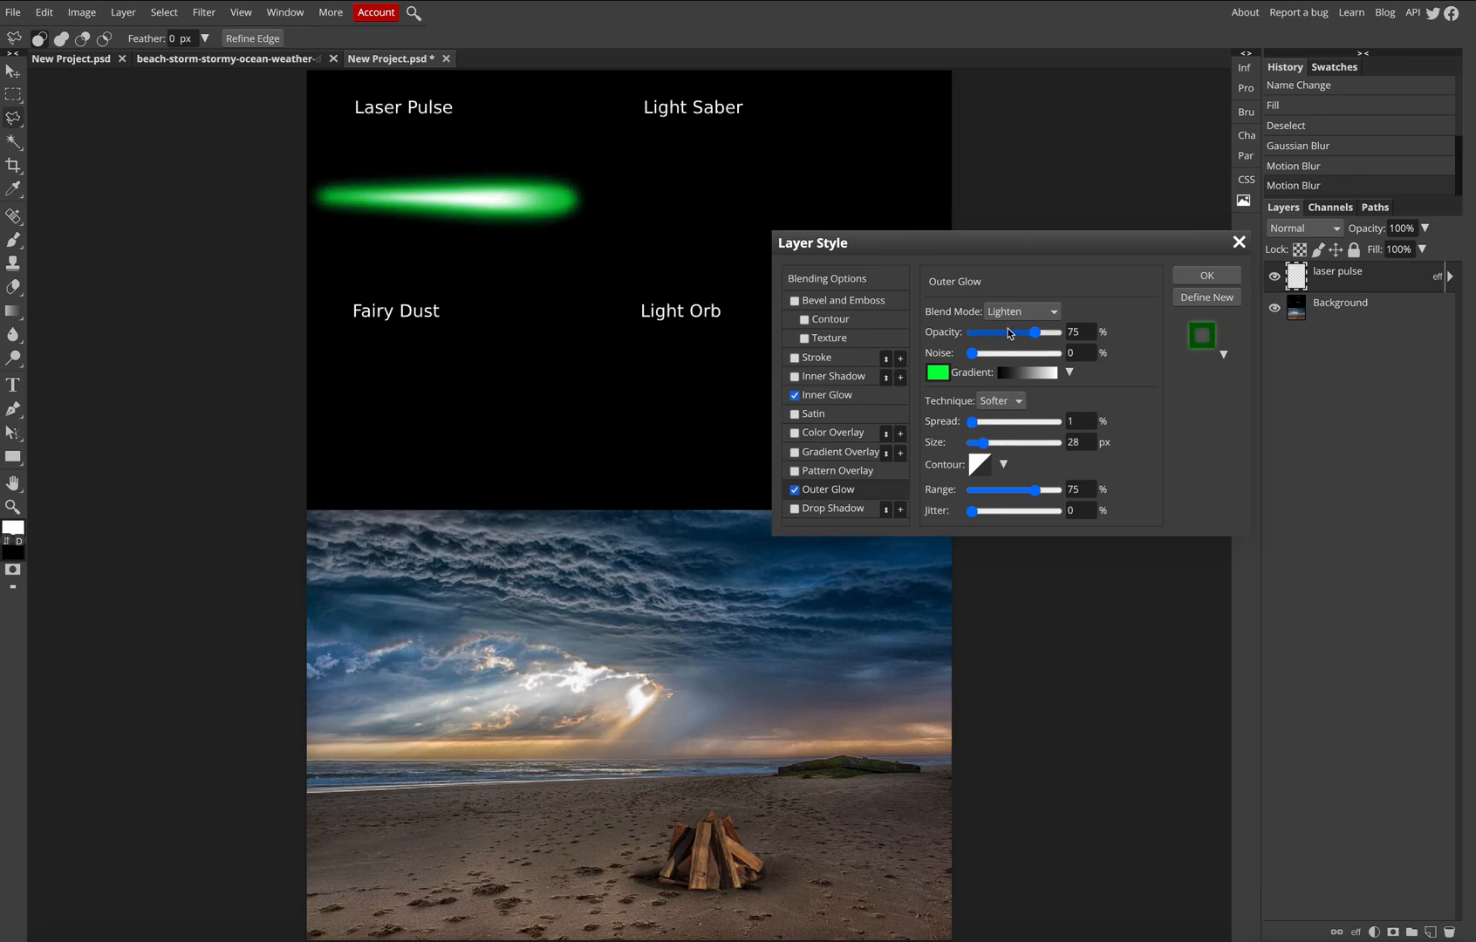
click(1212, 279)
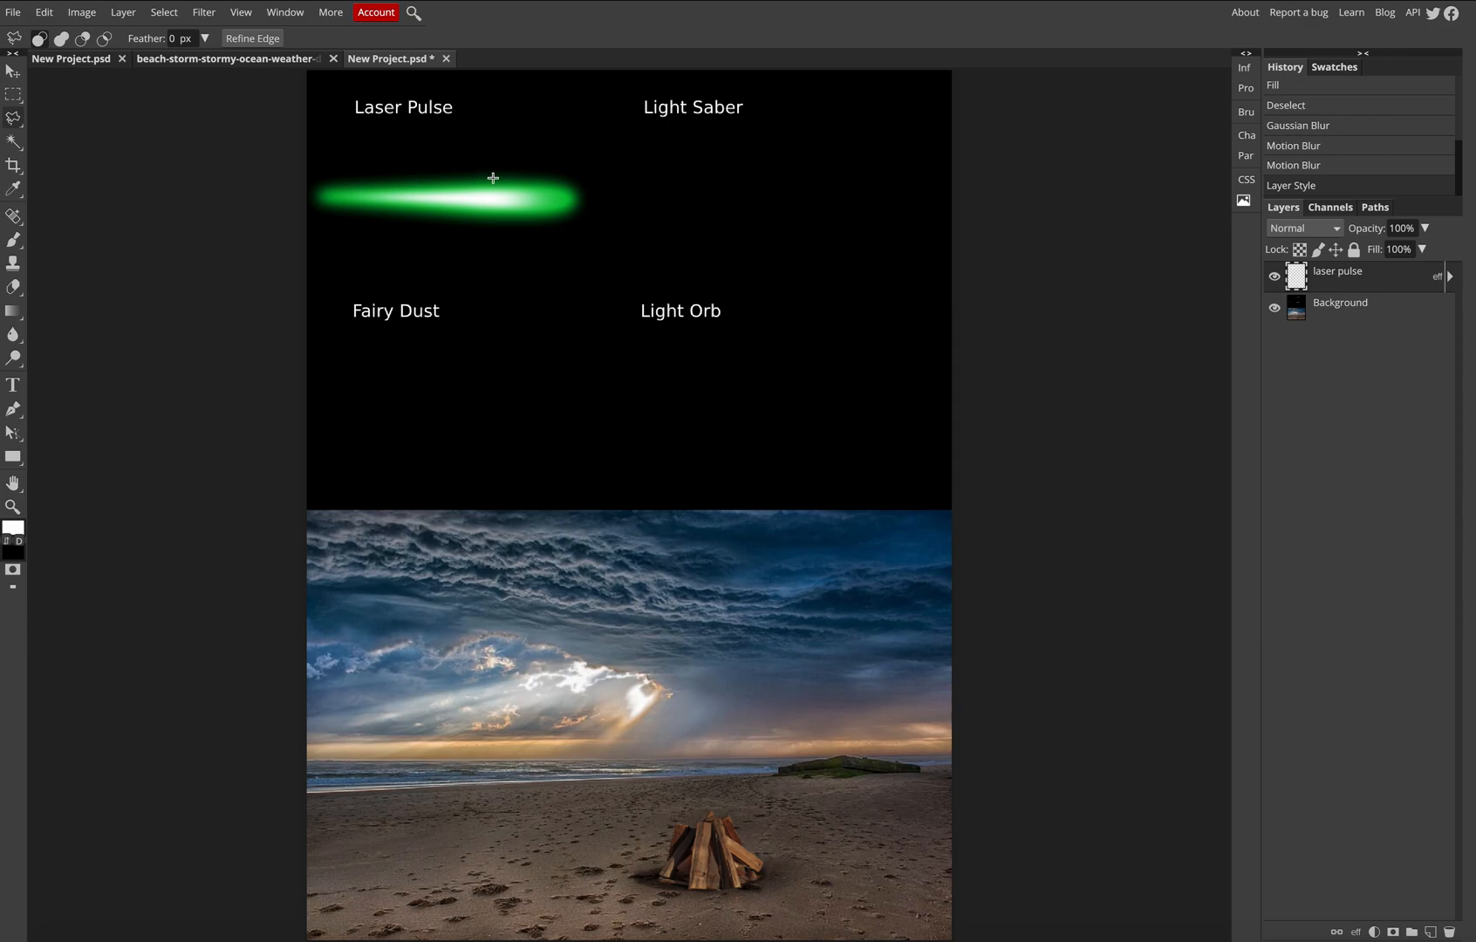
- Place the image rjv136_large.png below the Light Saber heading and scale it proportionally to about 38%
click(14, 15)
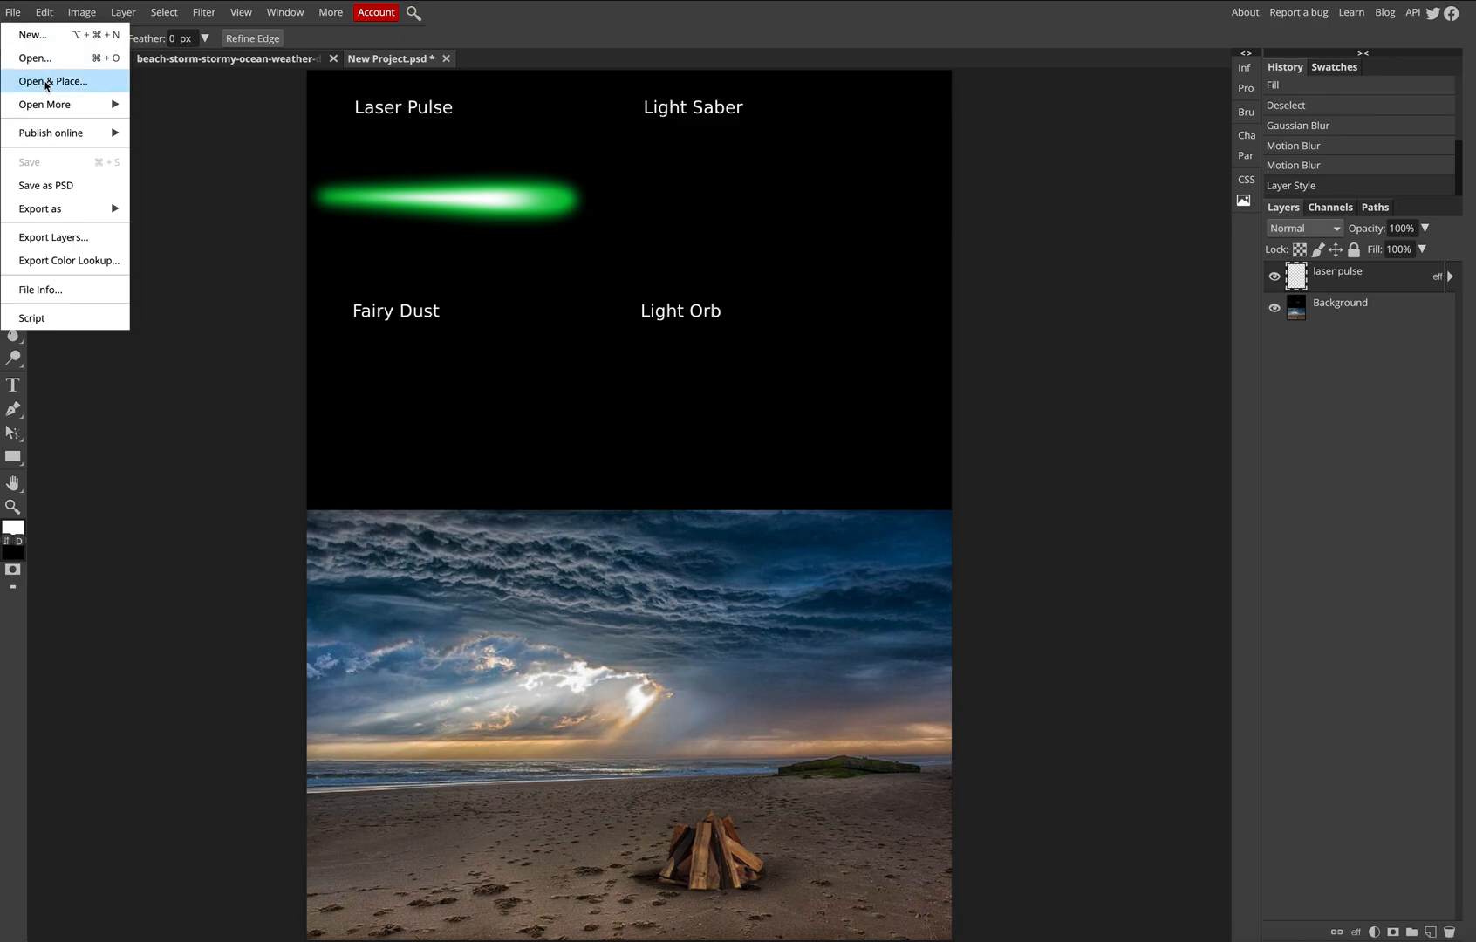
click(47, 82)
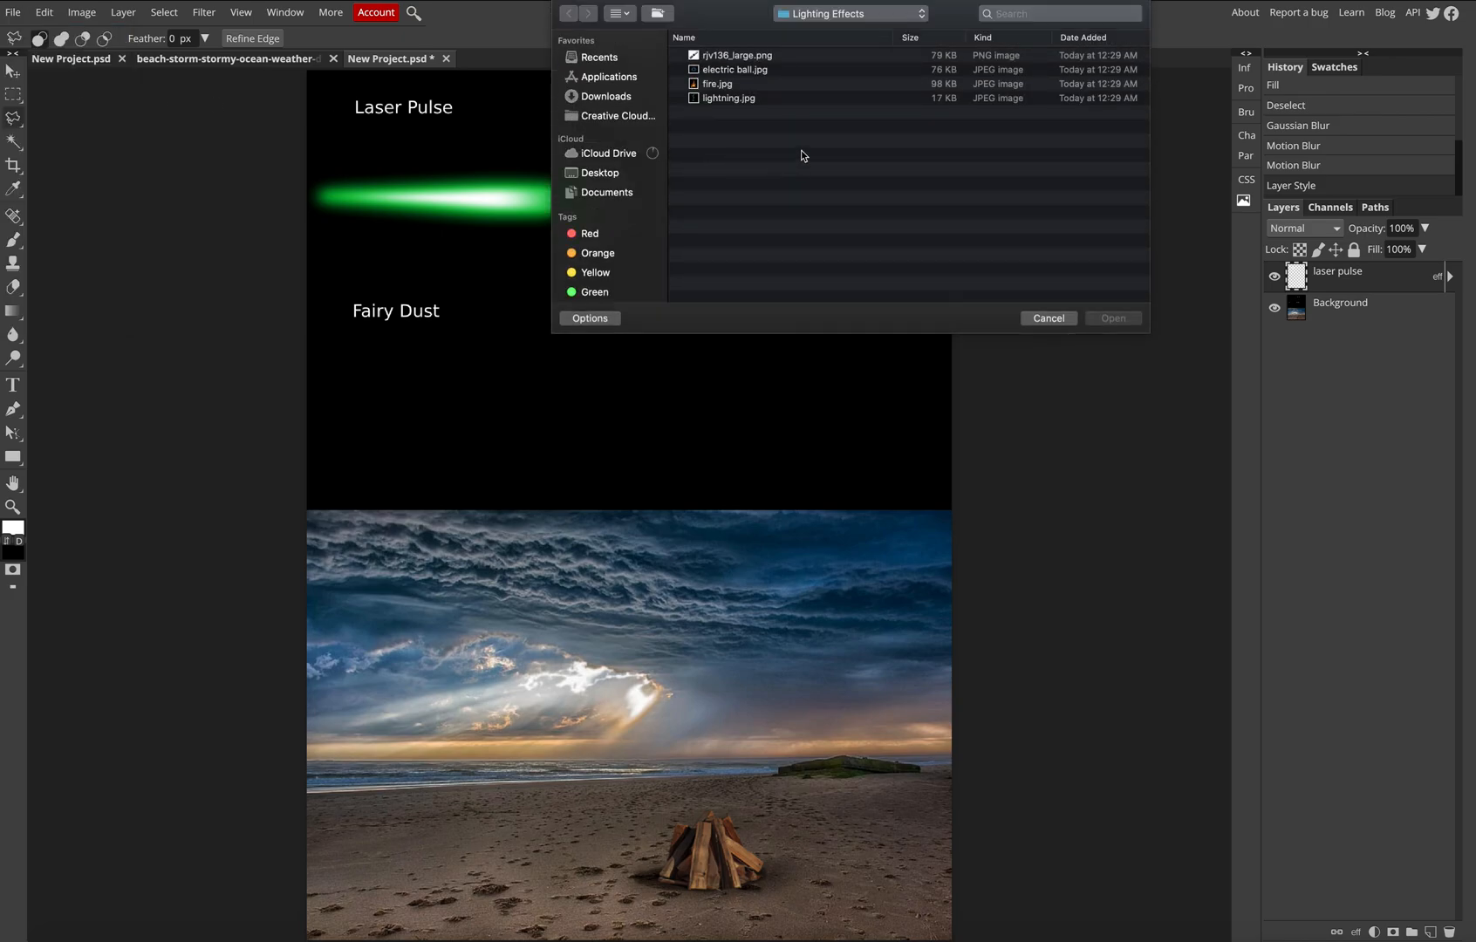
click(733, 57)
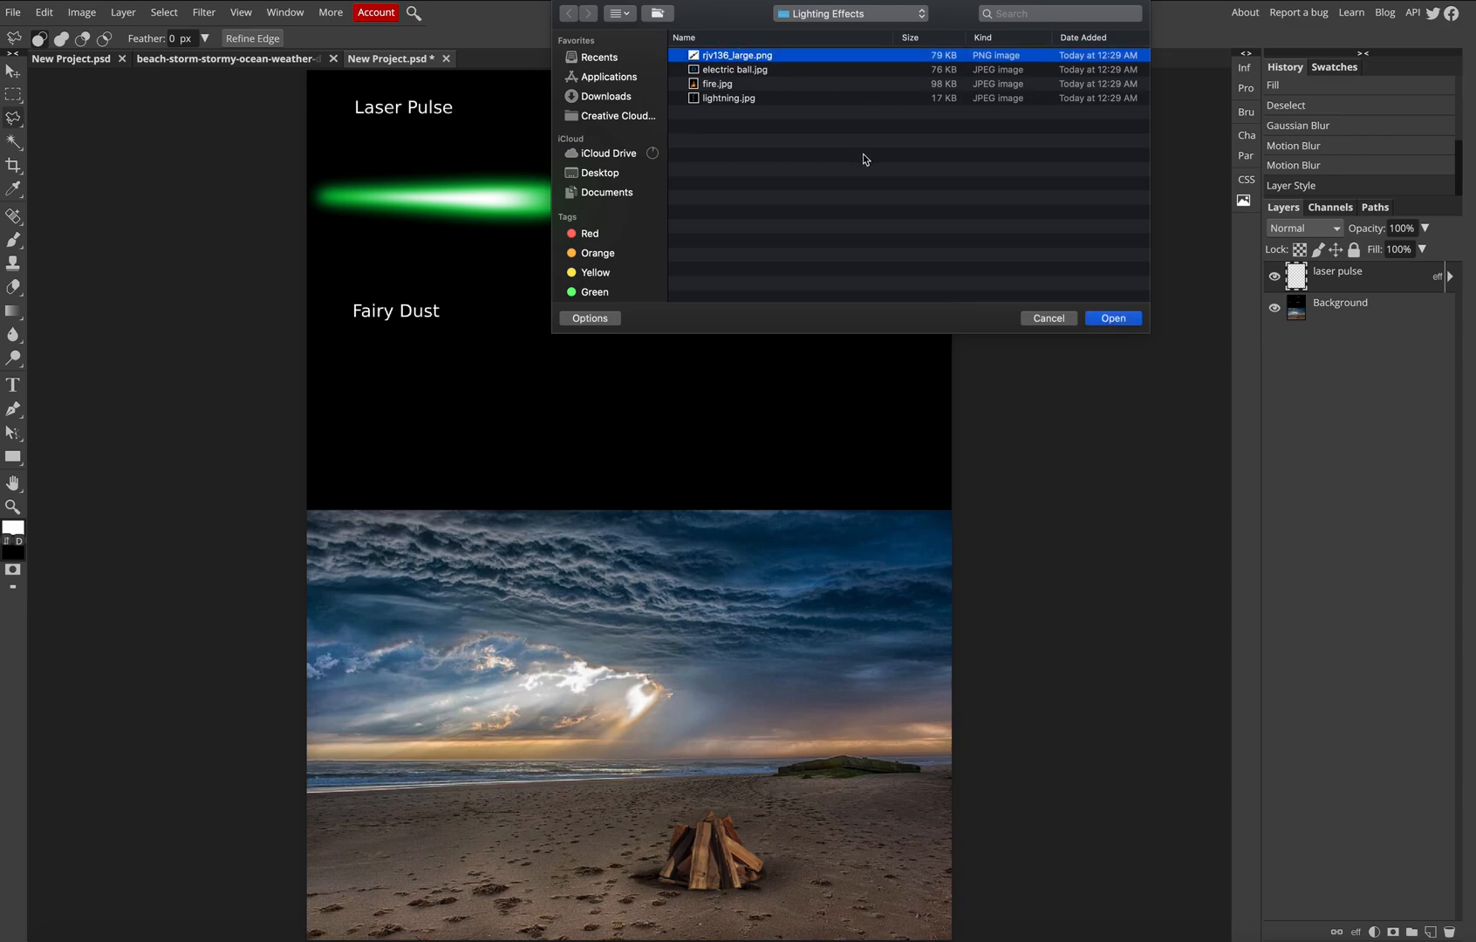
click(1113, 318)
drag(401, 127, 734, 210)
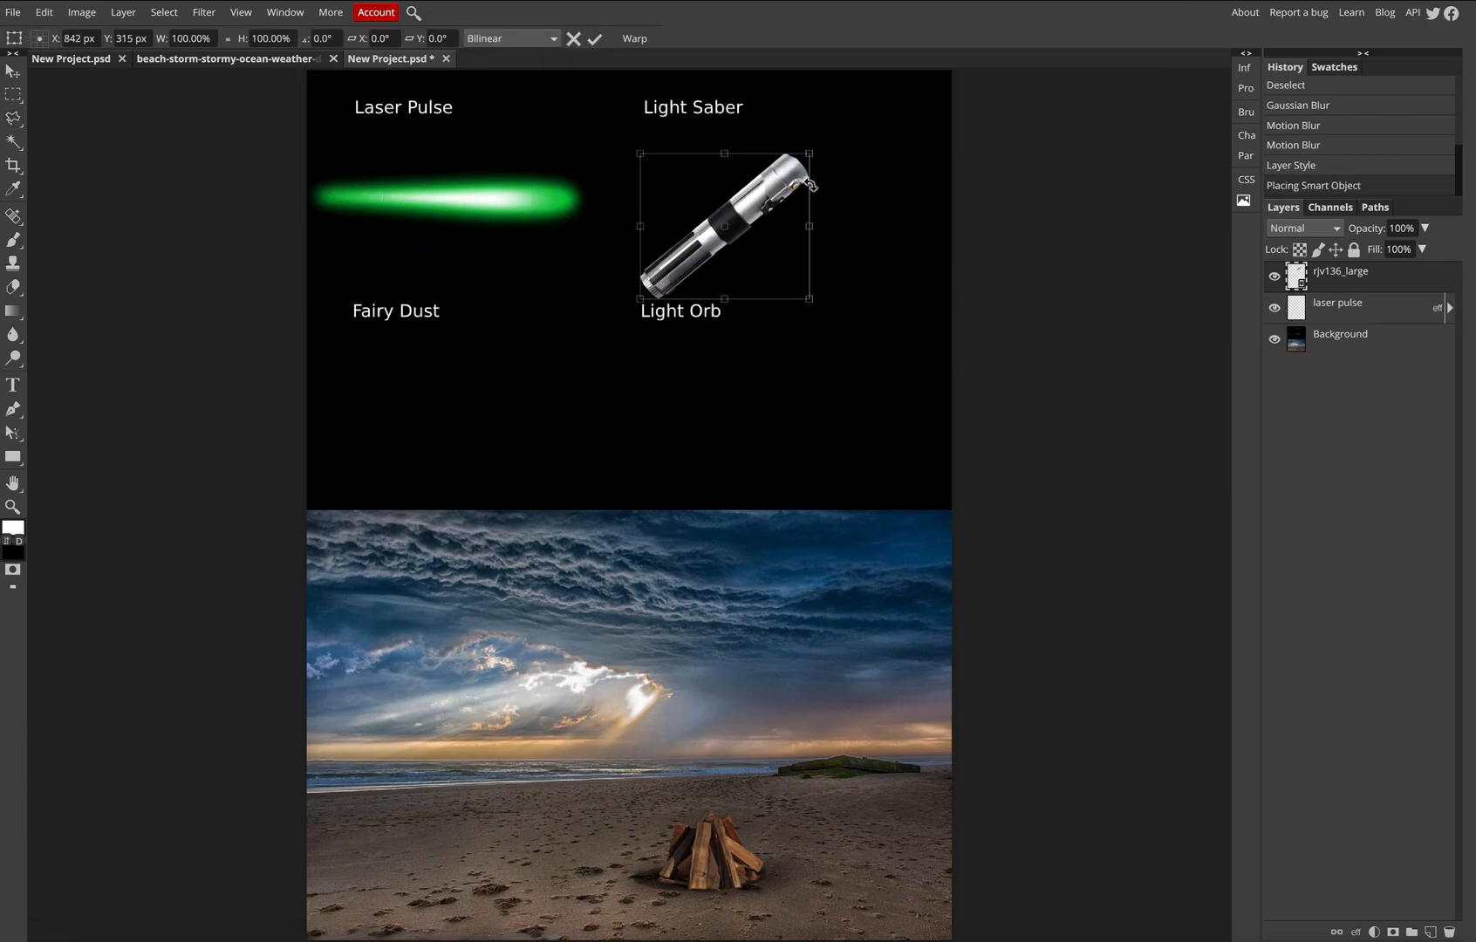
drag(812, 153, 673, 252)
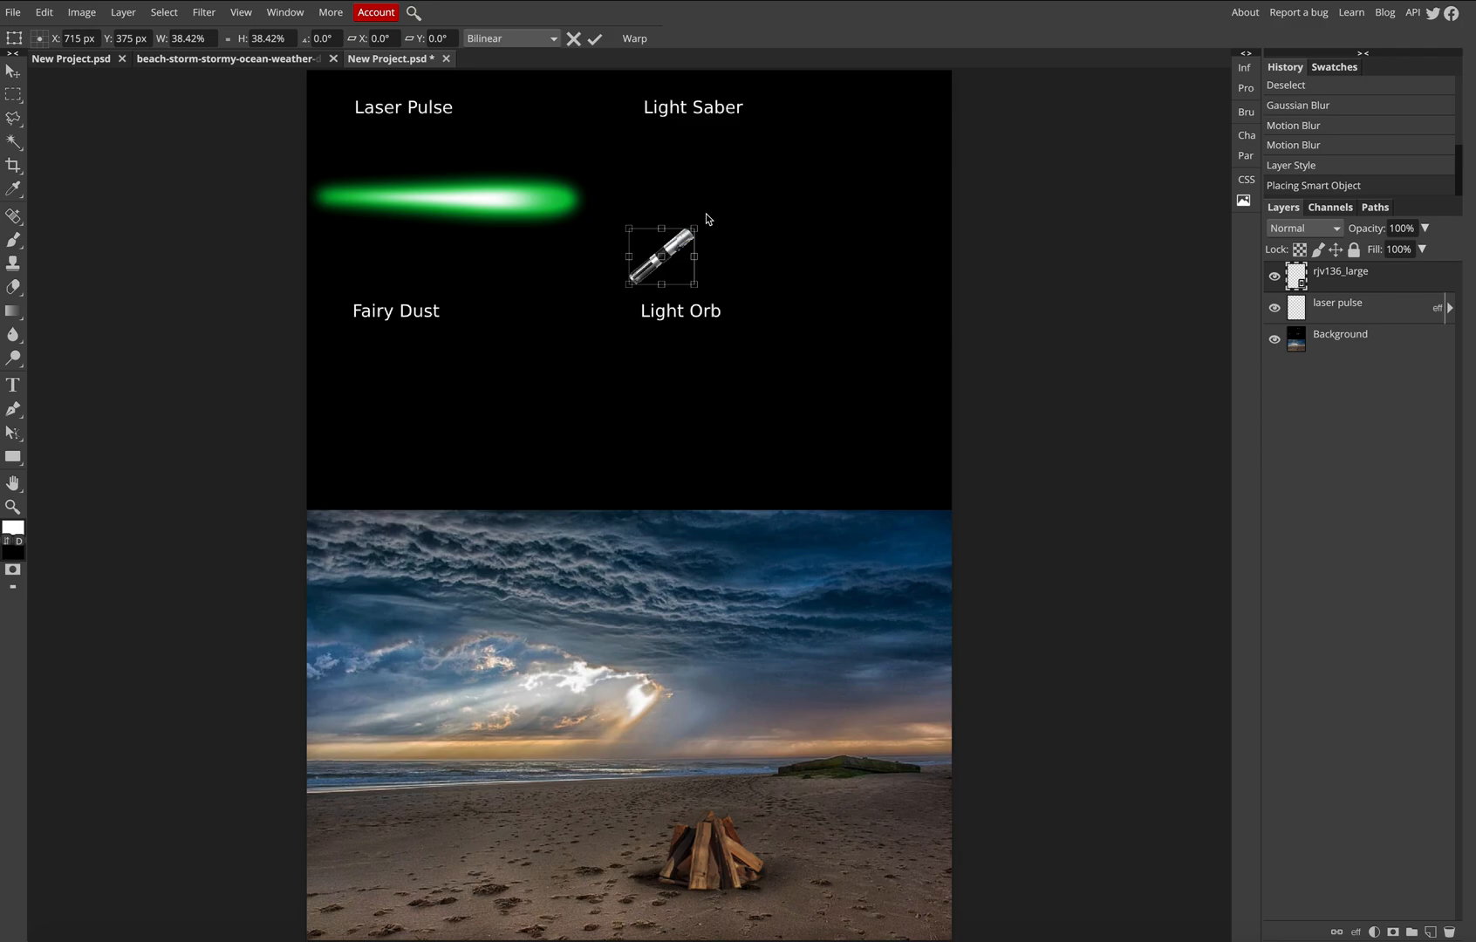
key(Return)
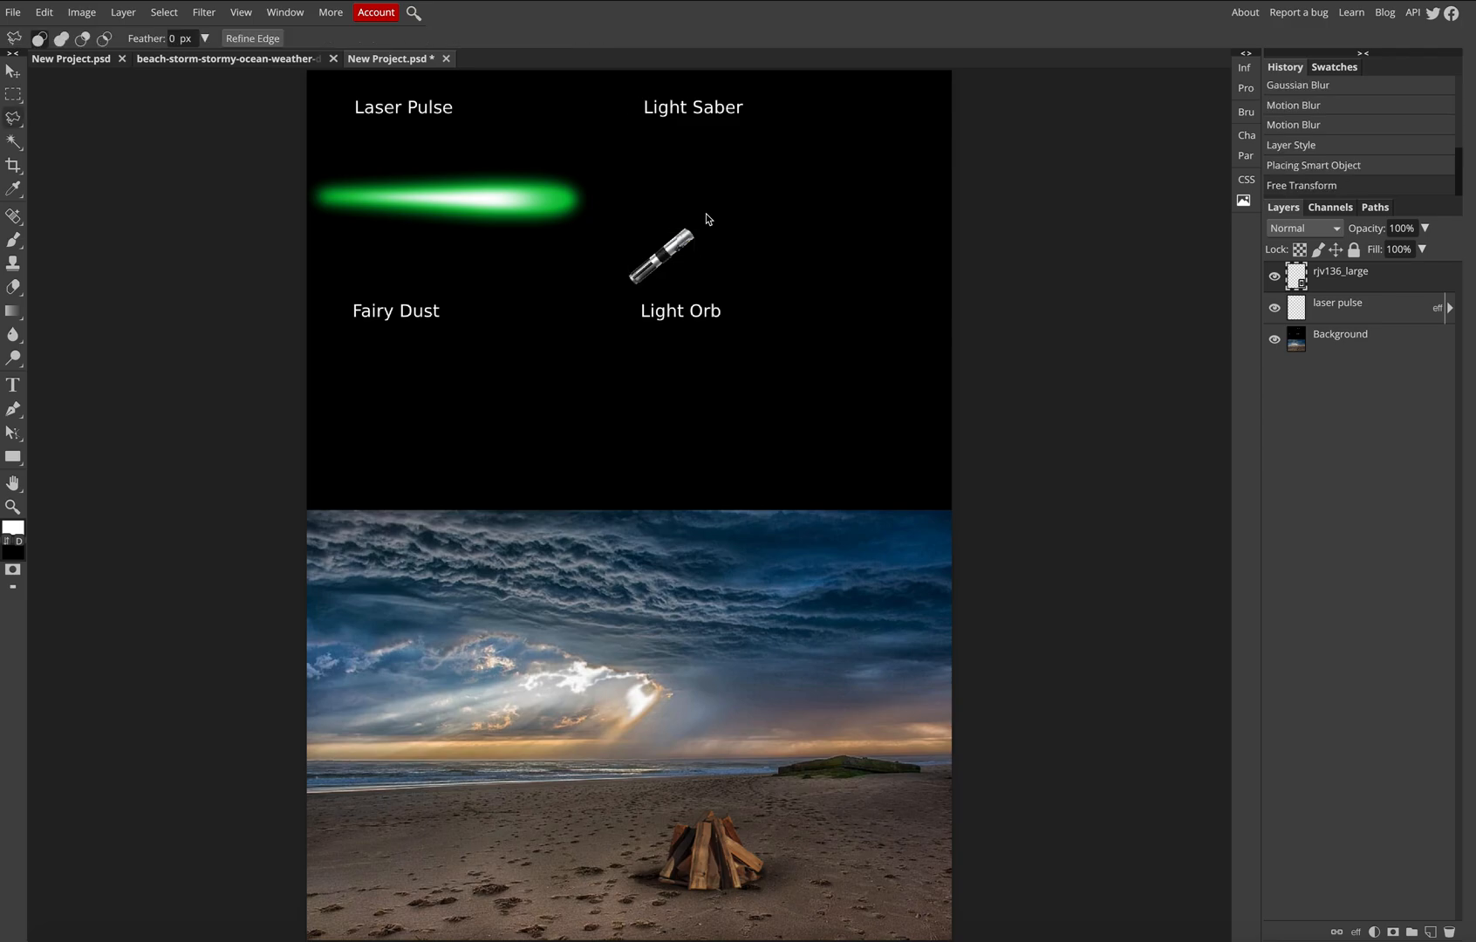
- Move the placed light saber handle slightly left, keeping it just above the Light Orb label
click(655, 252)
key(Escape)
click(13, 72)
drag(664, 260, 646, 263)
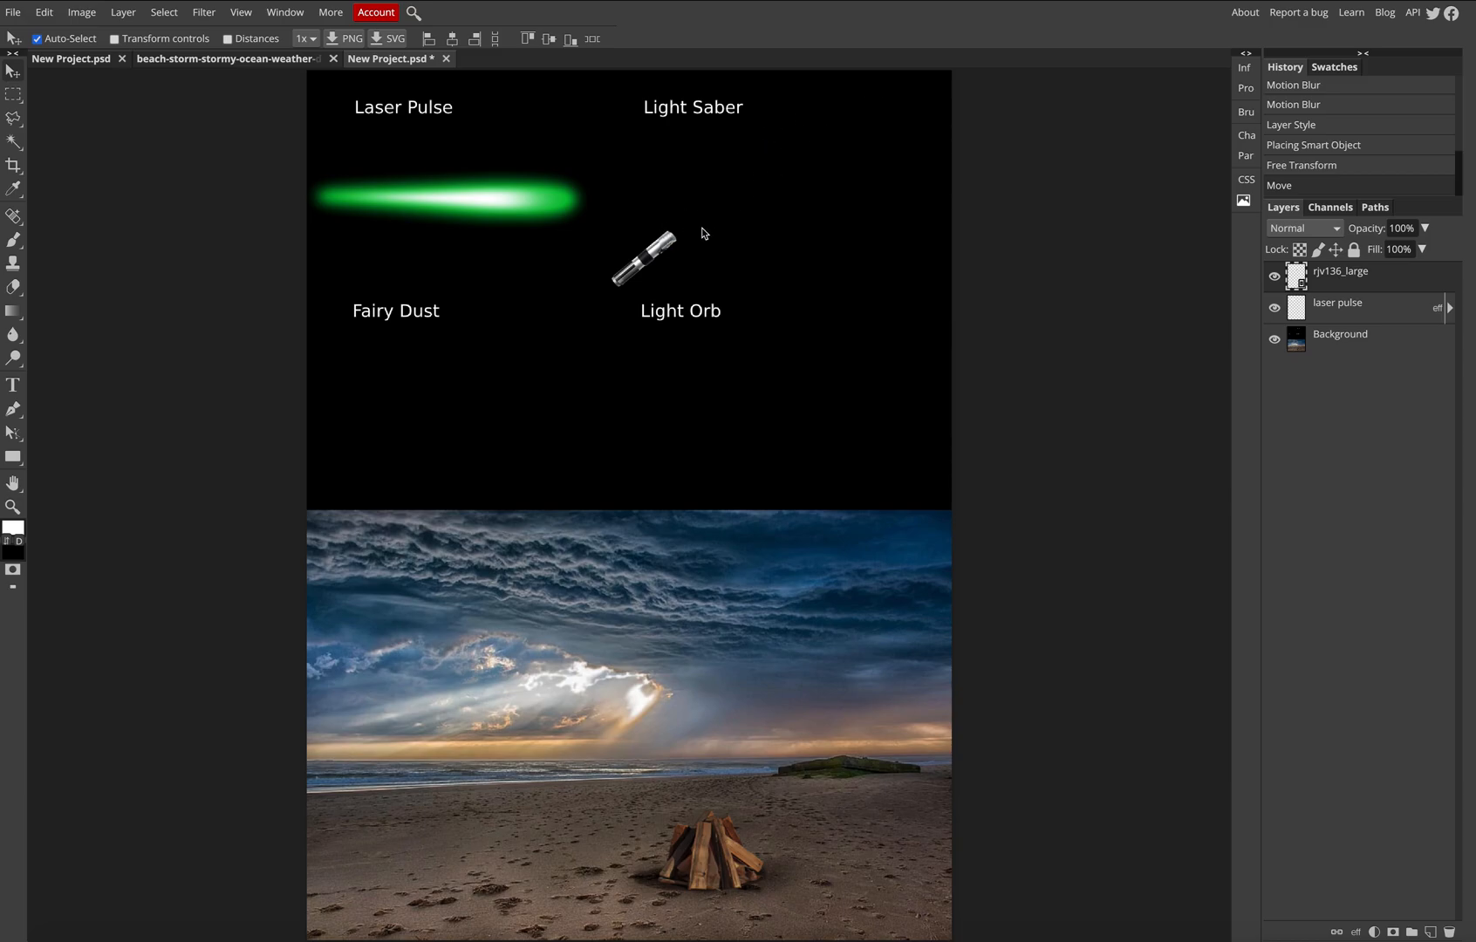
drag(662, 249, 653, 249)
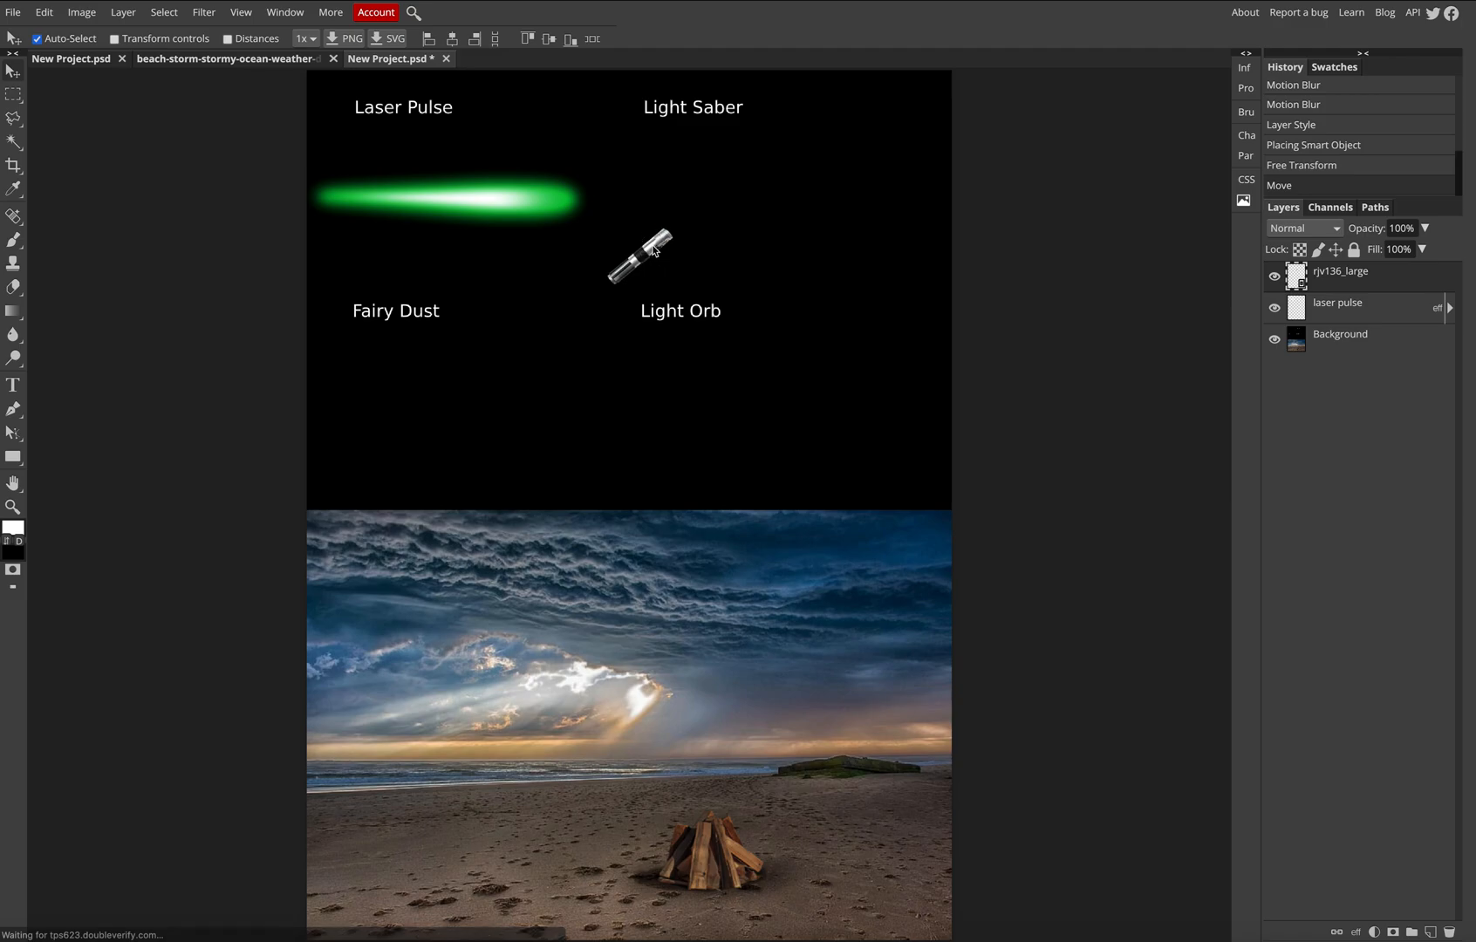
- Rotate the light saber handle clockwise to a shallower tilt with Free Transform and shift it slightly left
click(44, 12)
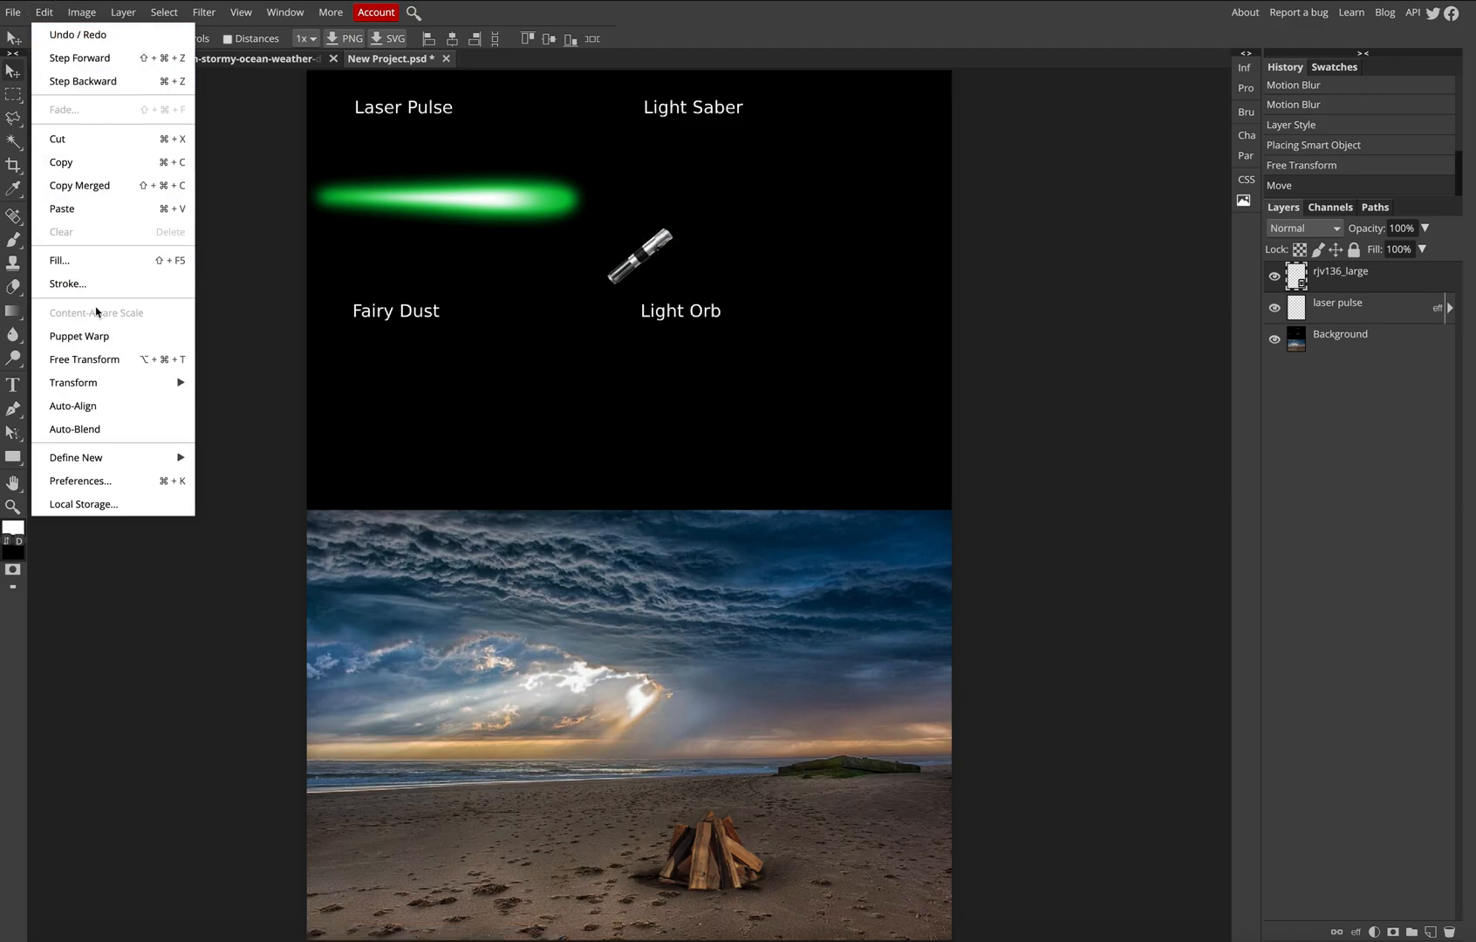
click(90, 358)
drag(681, 219, 648, 254)
key(Return)
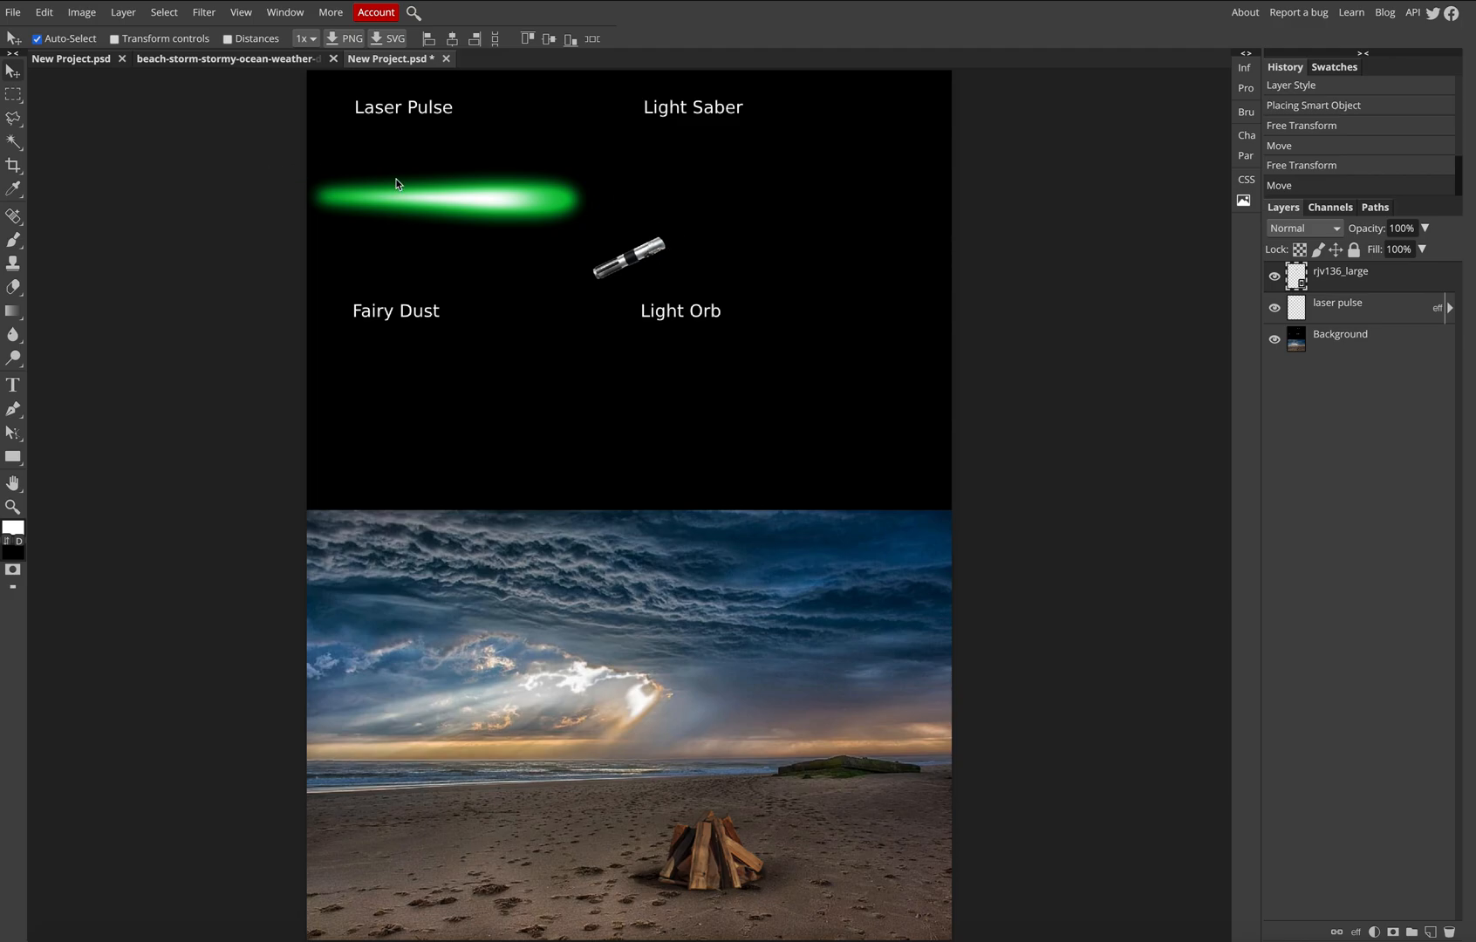
- Rename the rjv136_large layer as "light saber handle"
double_click(1331, 273)
text(light sab)
text(er handle)
click(1353, 385)
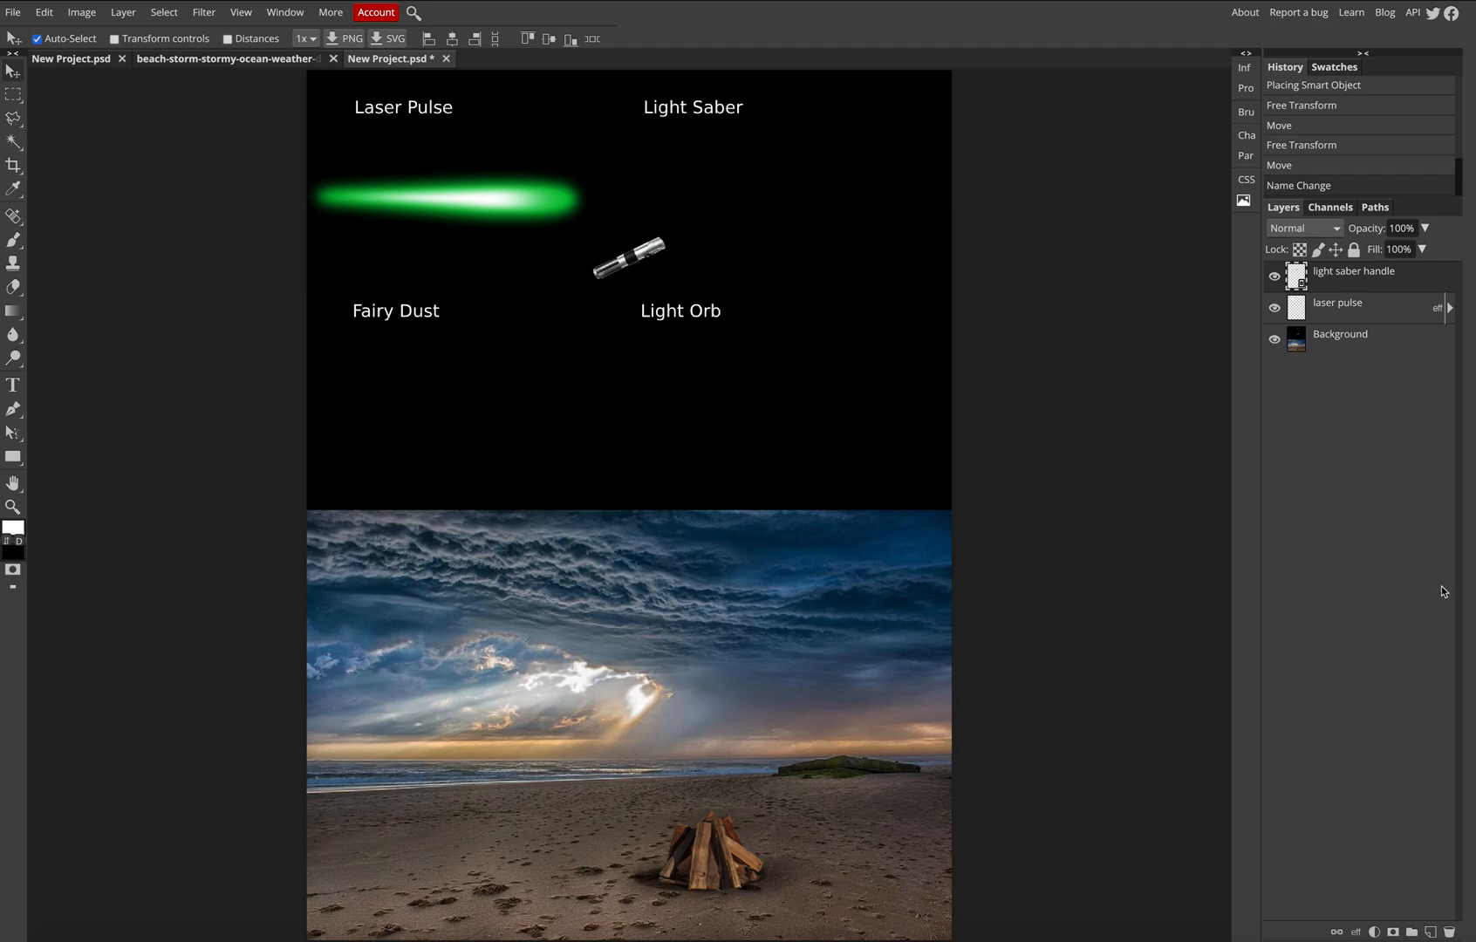
- Add a new layer above the light saber handle and name it "light saber beam"
click(1432, 934)
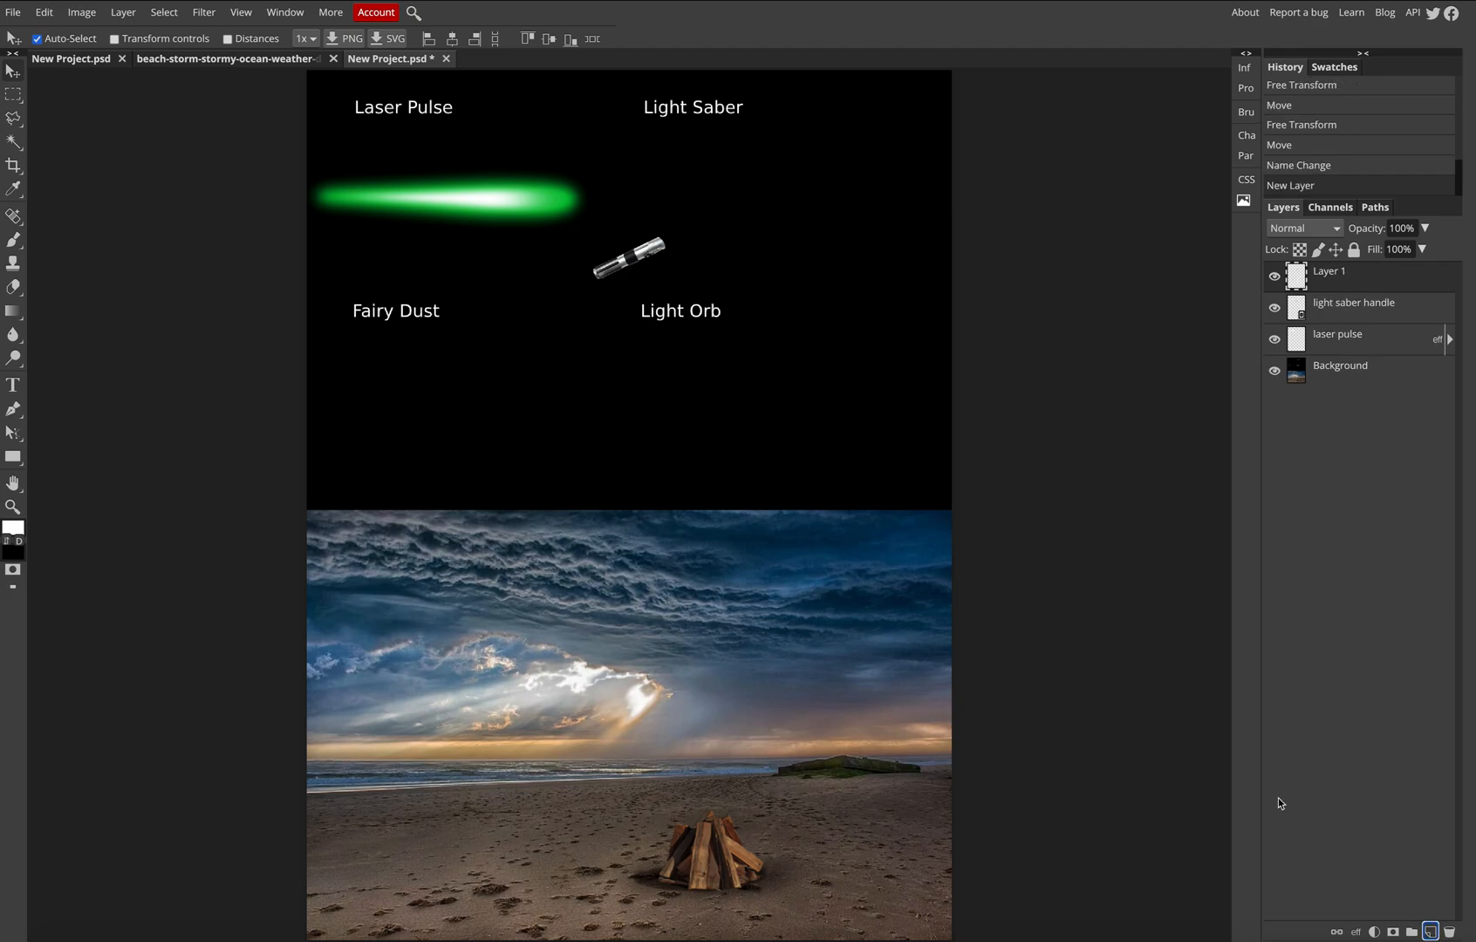
double_click(1330, 274)
text(light saber )
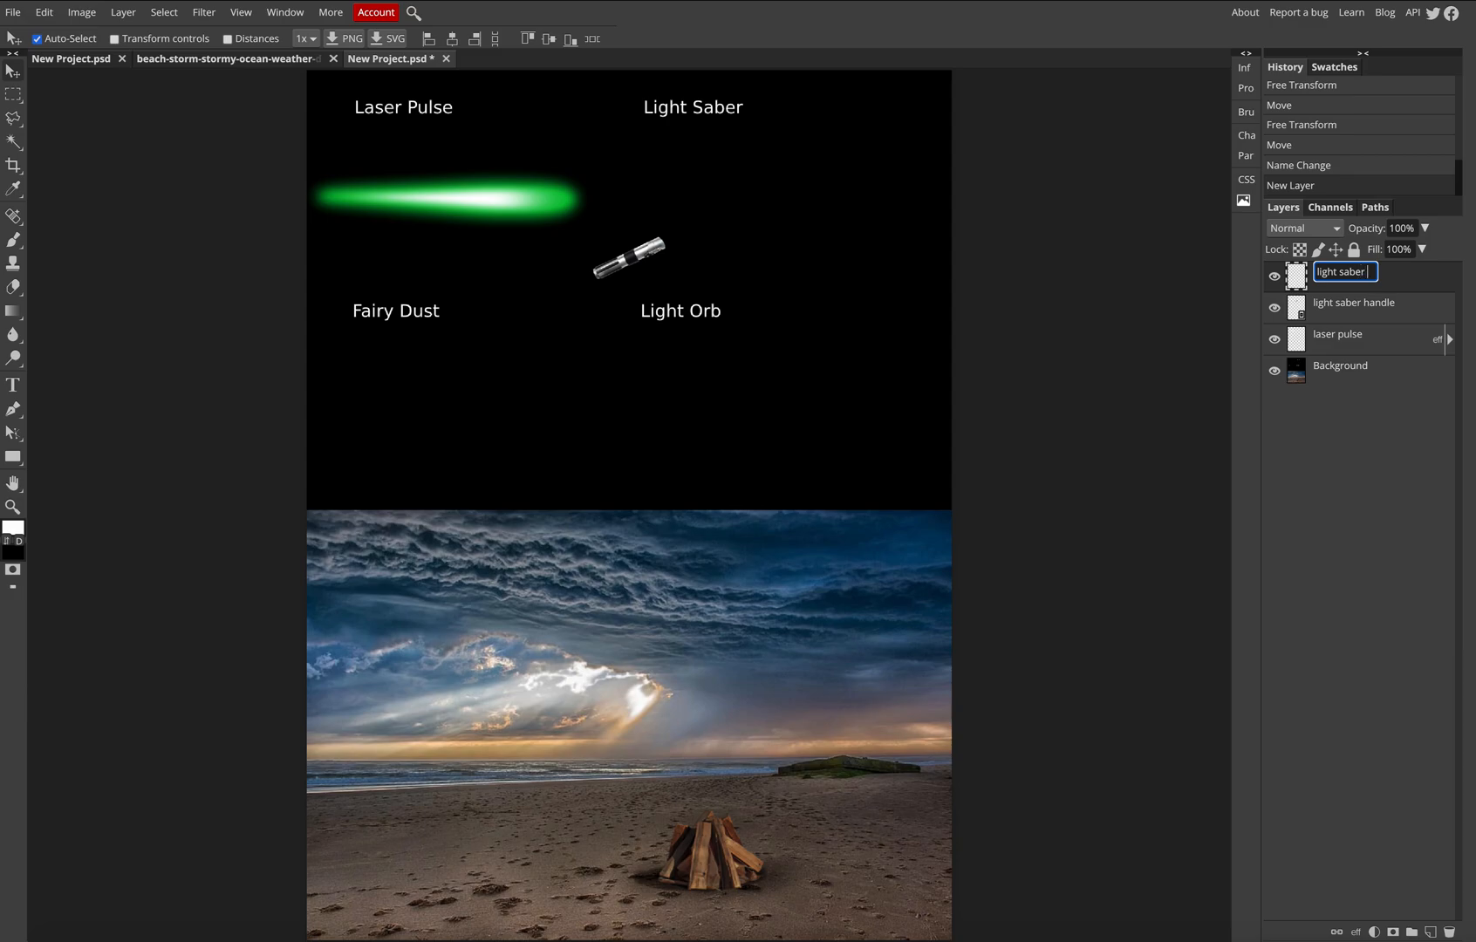
text(beam)
key(Return)
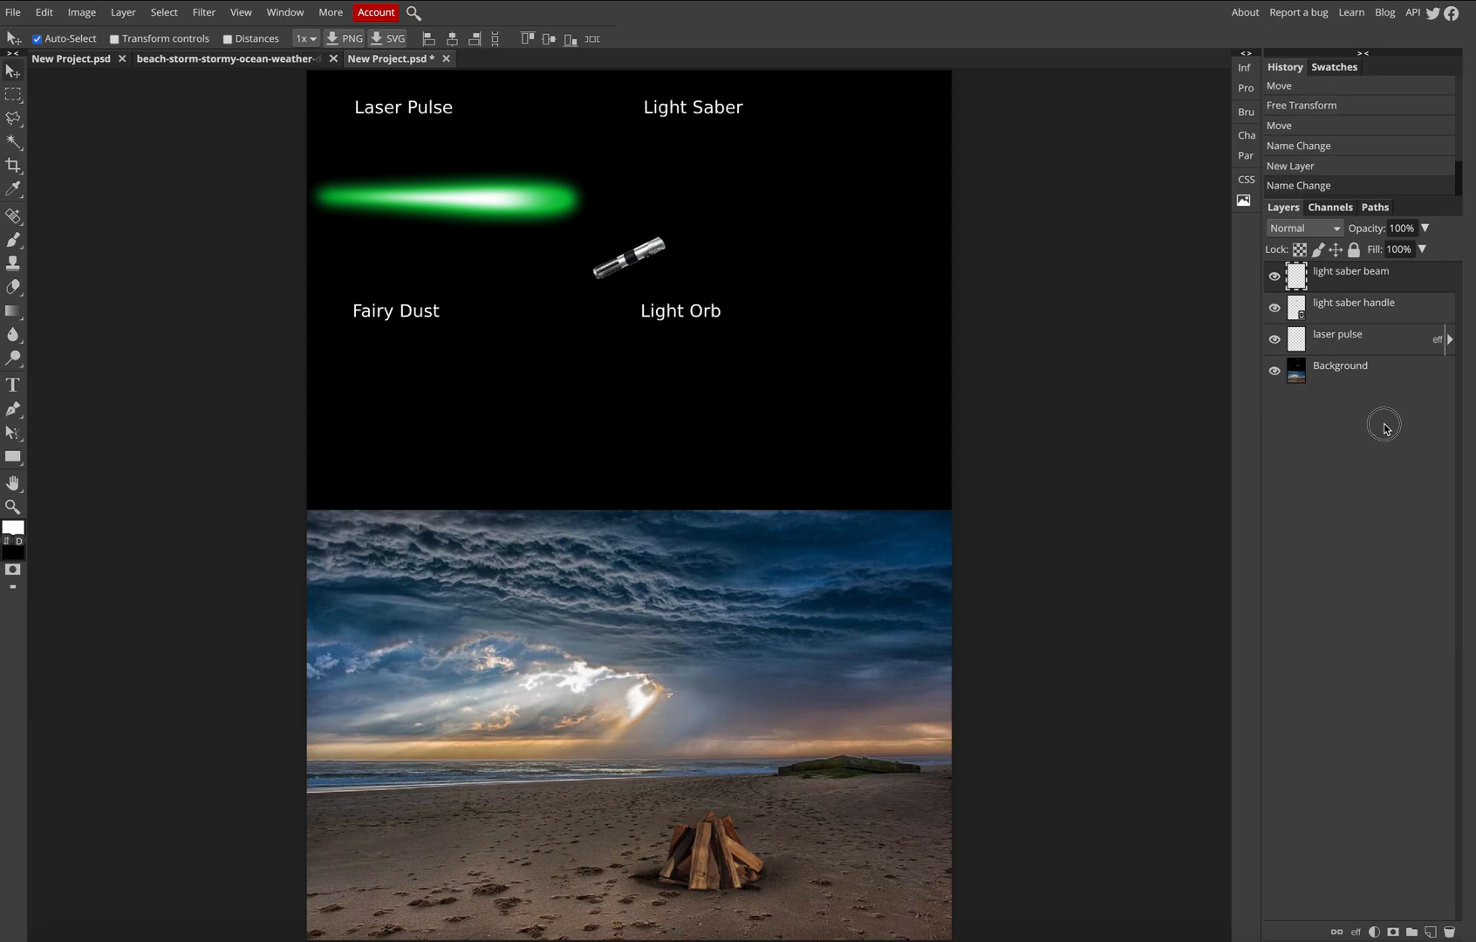
- Make a long, thin rectangular selection with 0 px feather in the black area below the Light Orb label
click(13, 97)
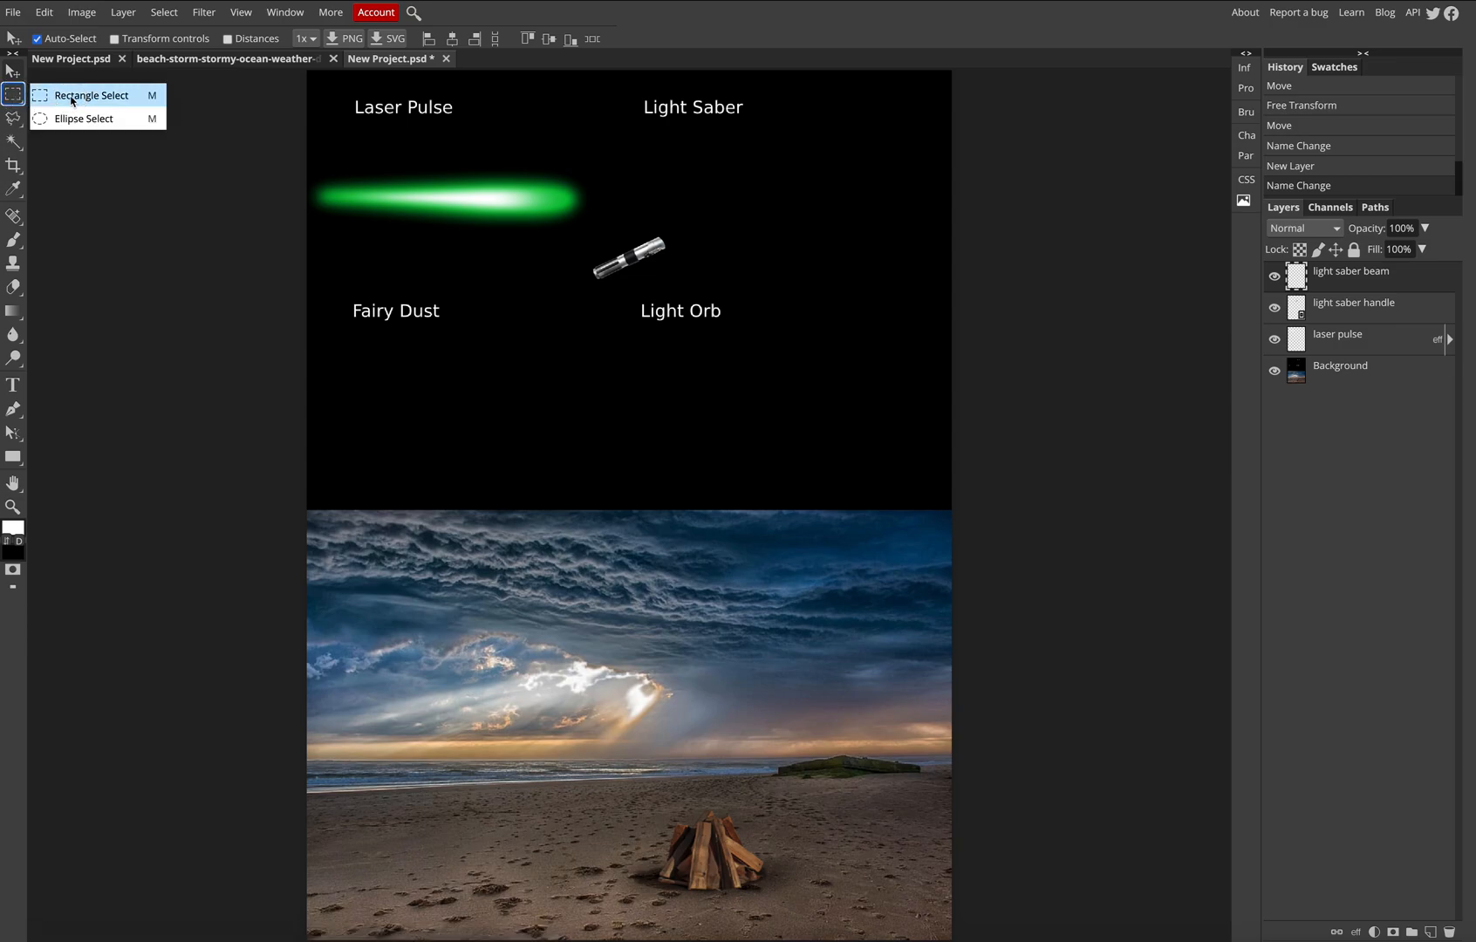
click(71, 98)
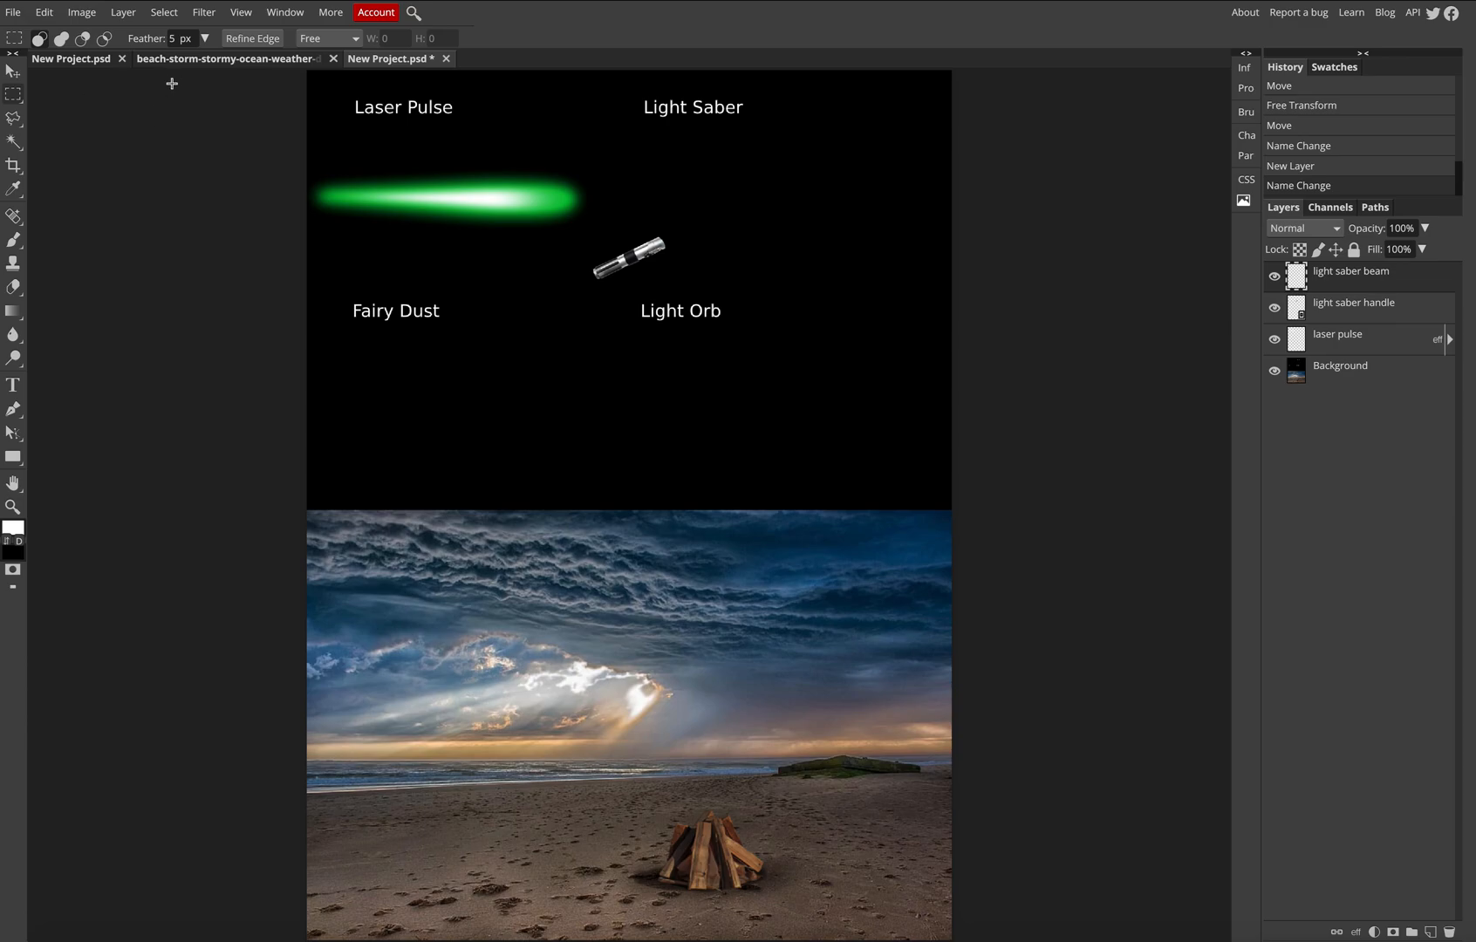
click(174, 40)
text(0)
click(517, 27)
drag(565, 389, 915, 403)
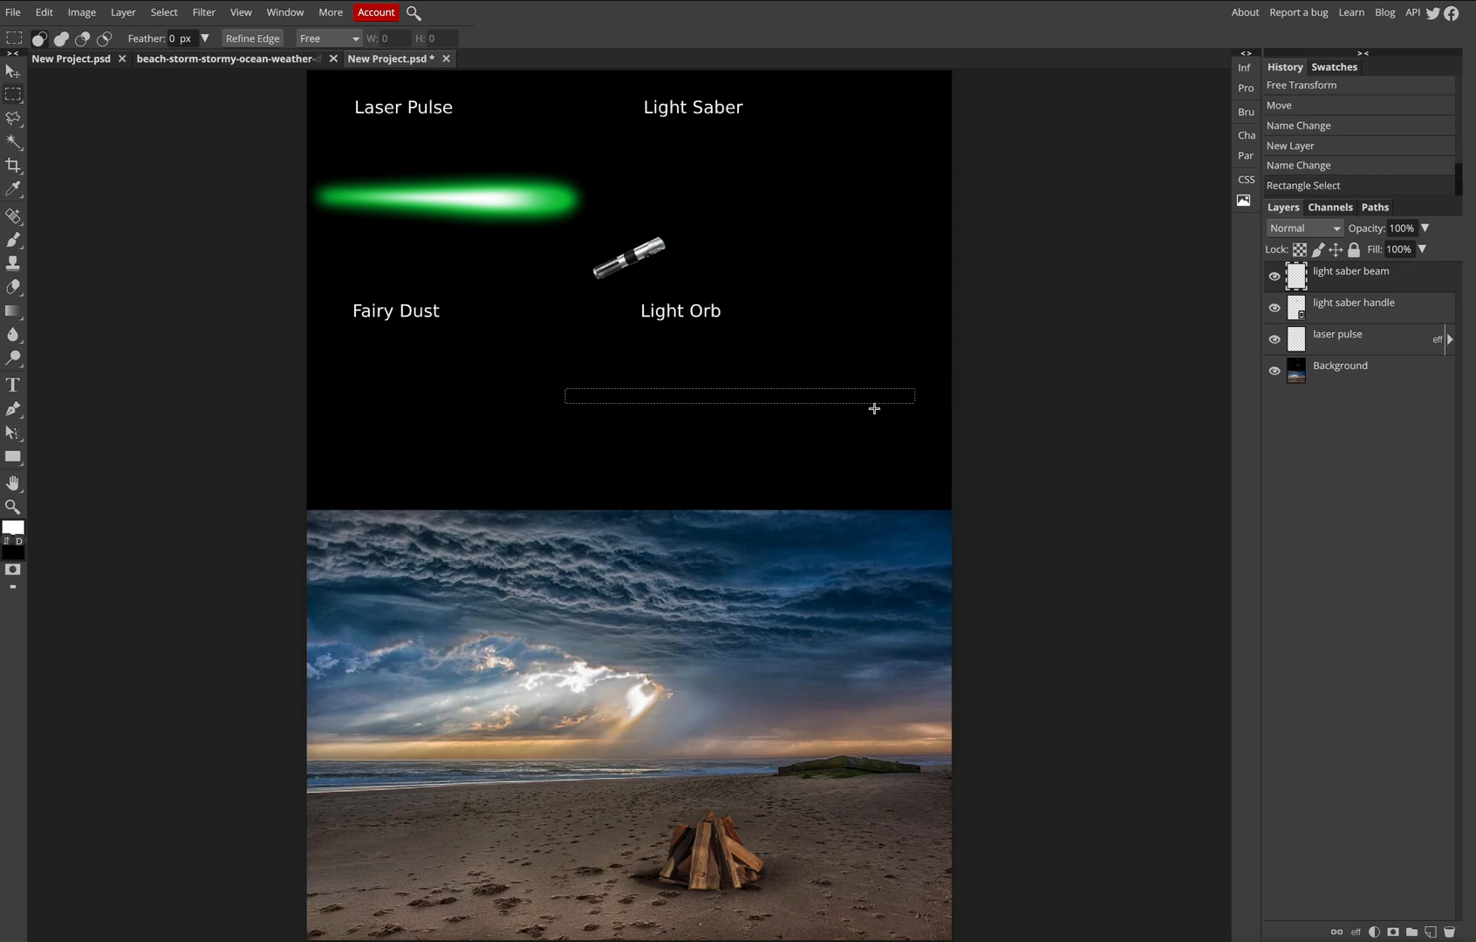
- Fill the hard-edged rectangular selection with white in Normal mode at 100% opacity and deselect it
click(44, 13)
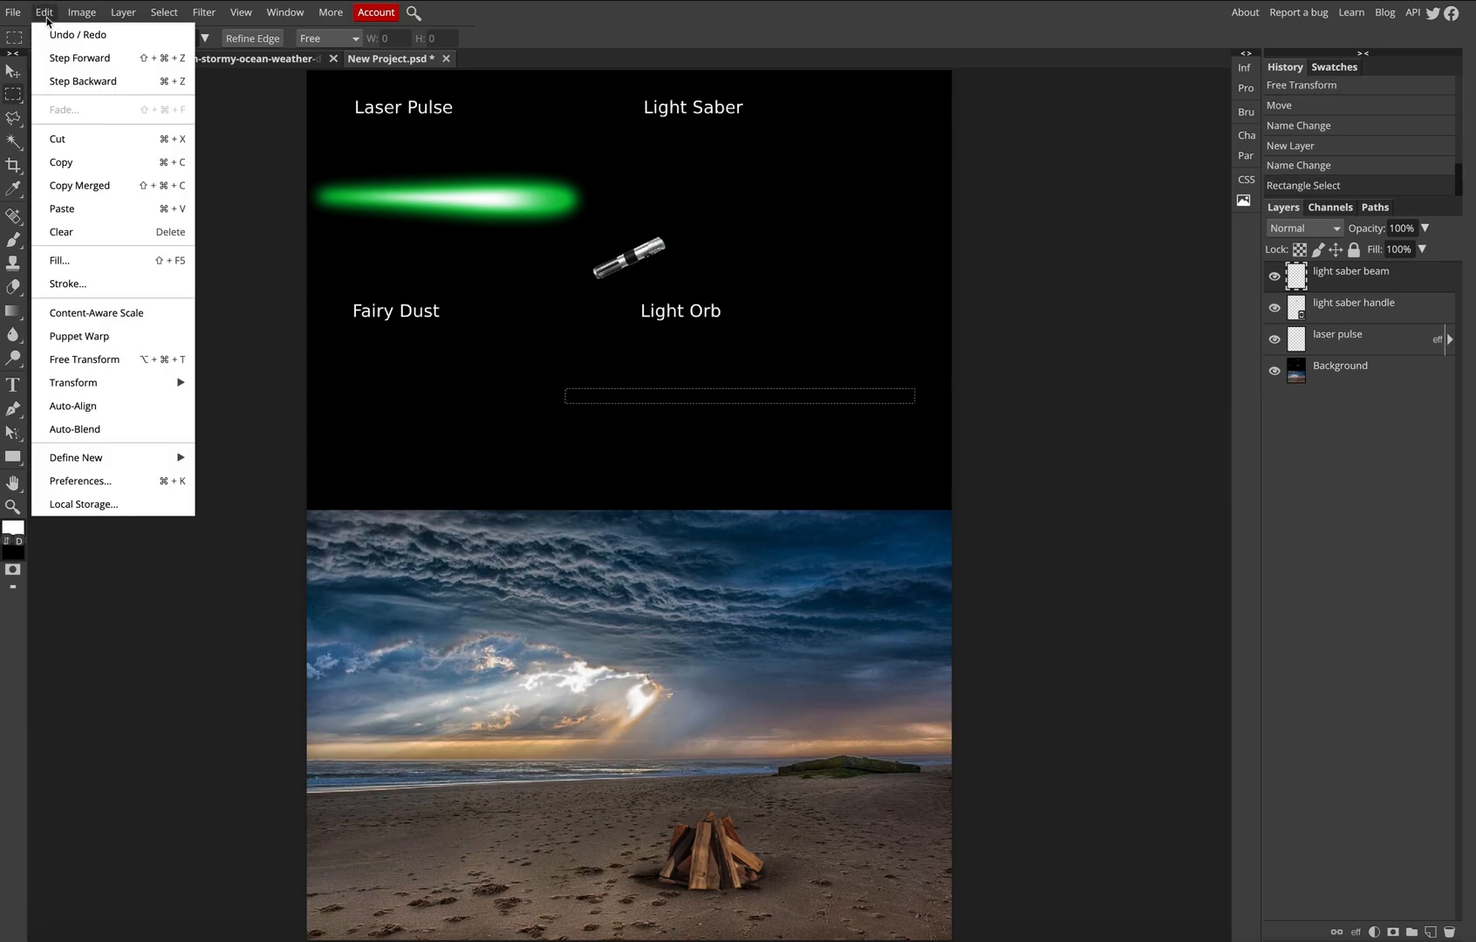
click(63, 258)
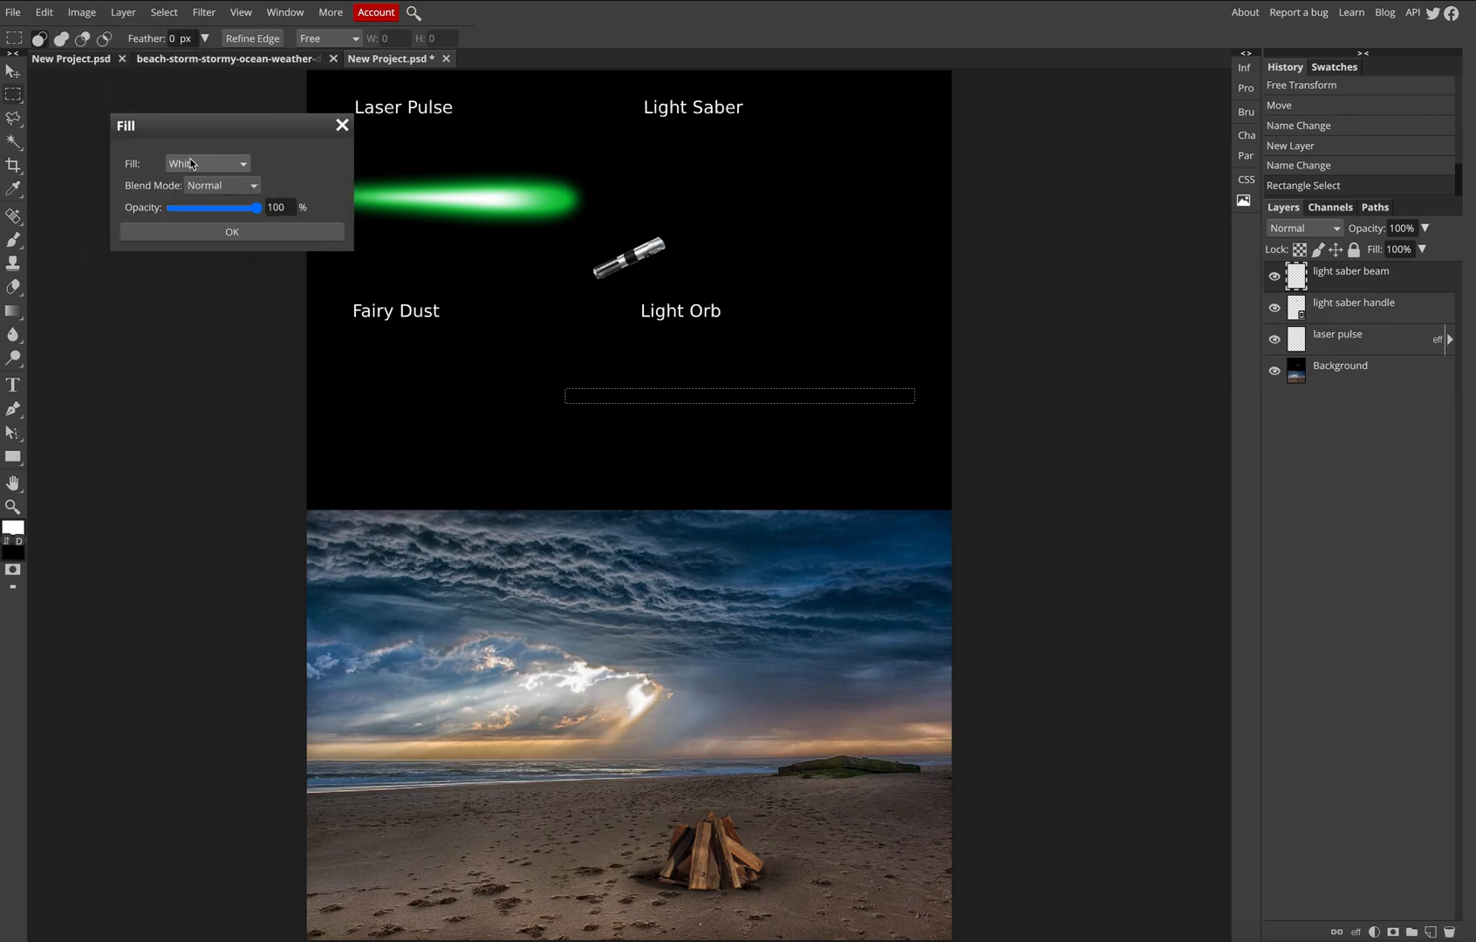
click(230, 233)
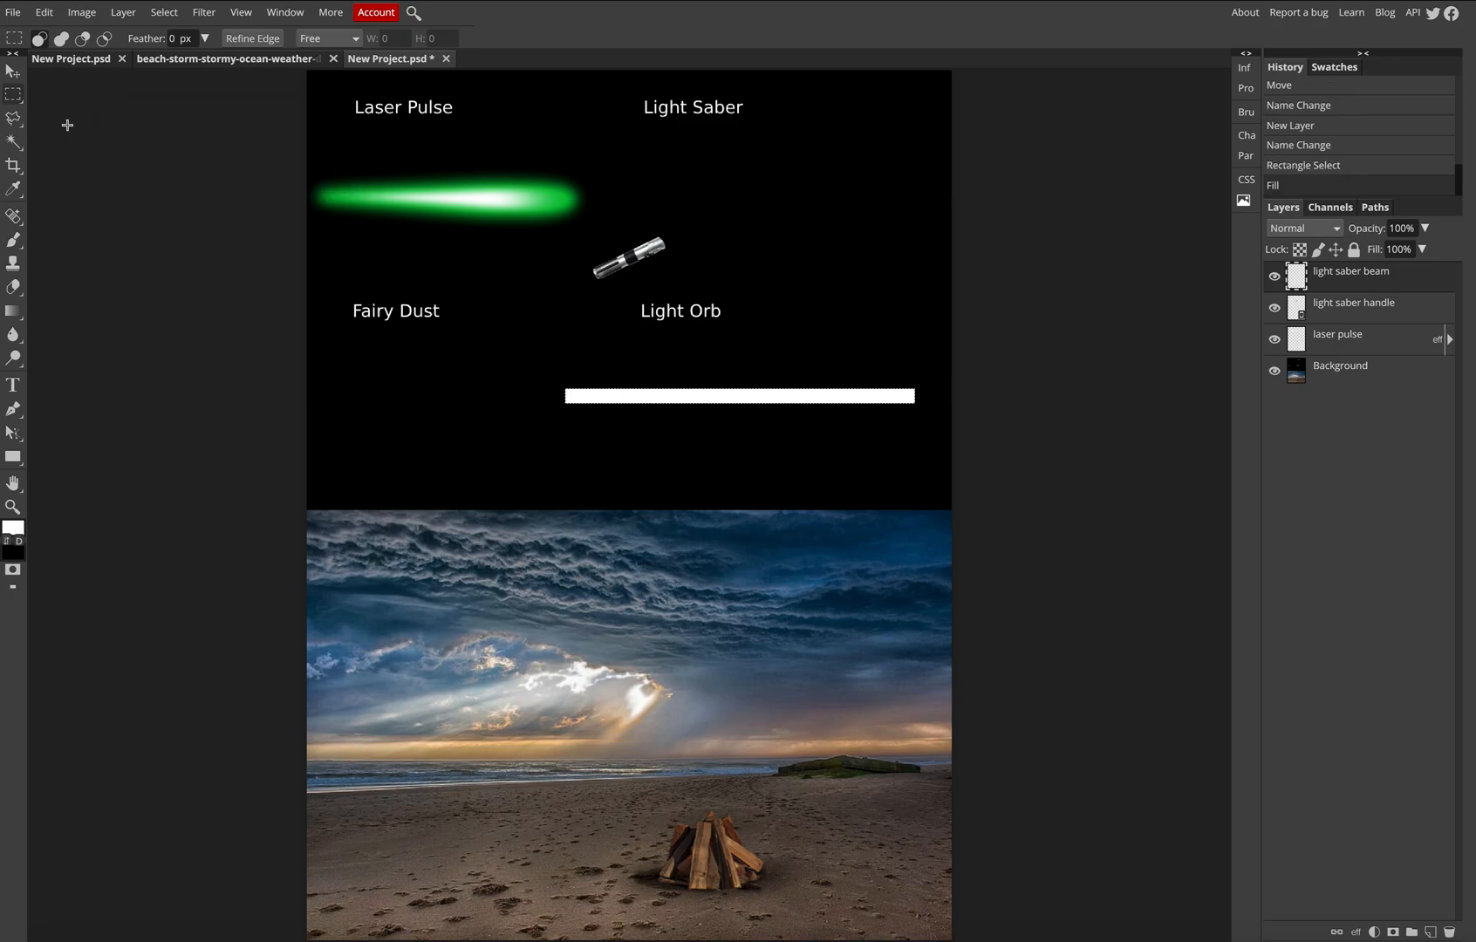
click(397, 241)
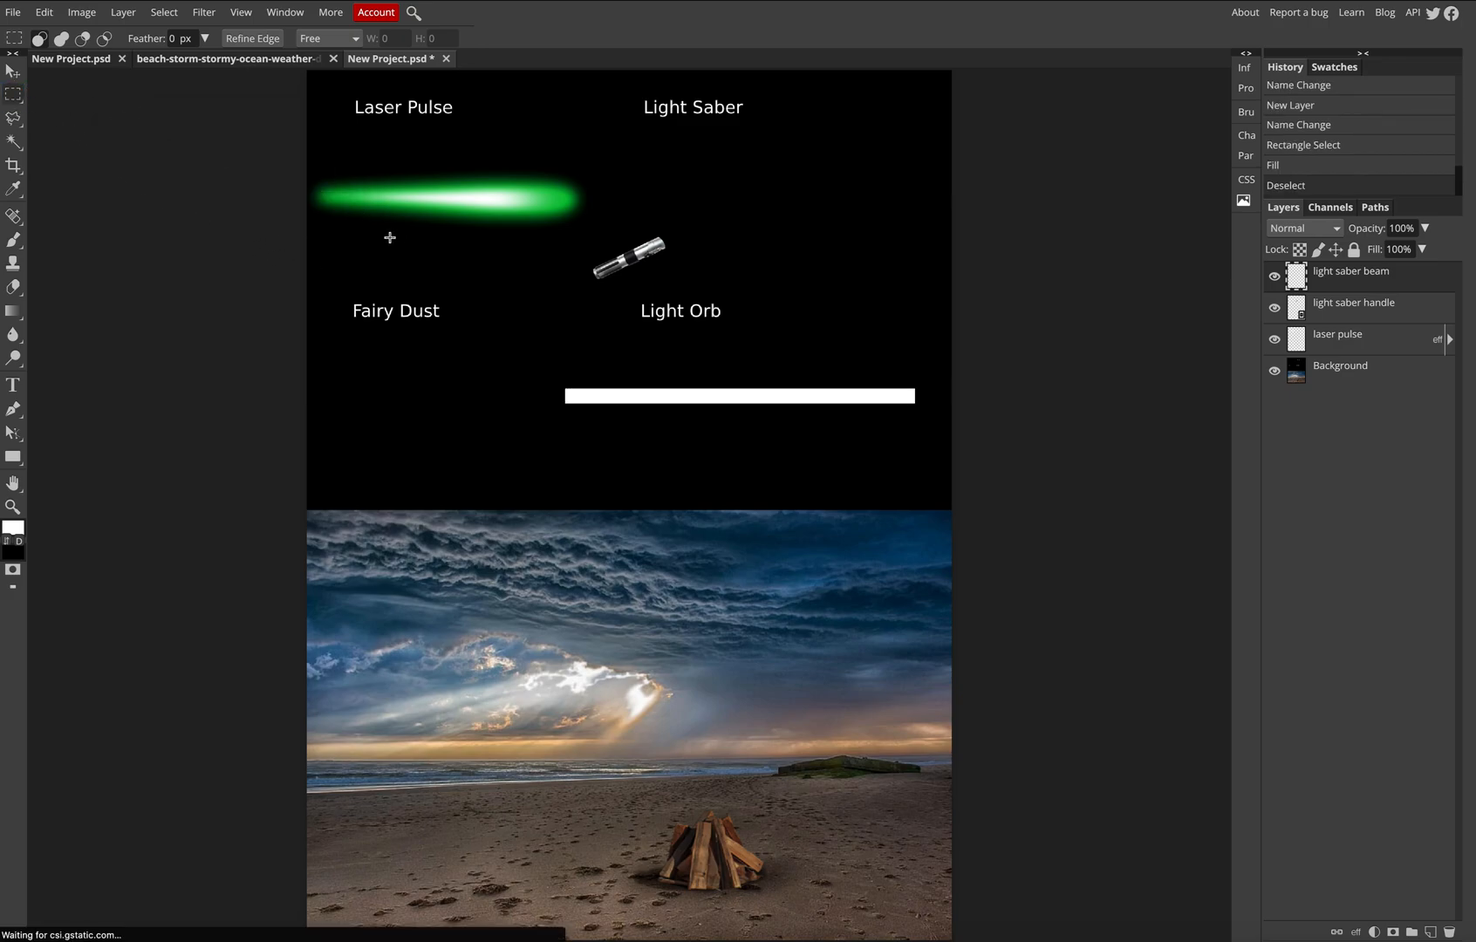
- Undo the deselection and the white fill, and clear the hard-edged rectangular selection
key(ctrl+z)
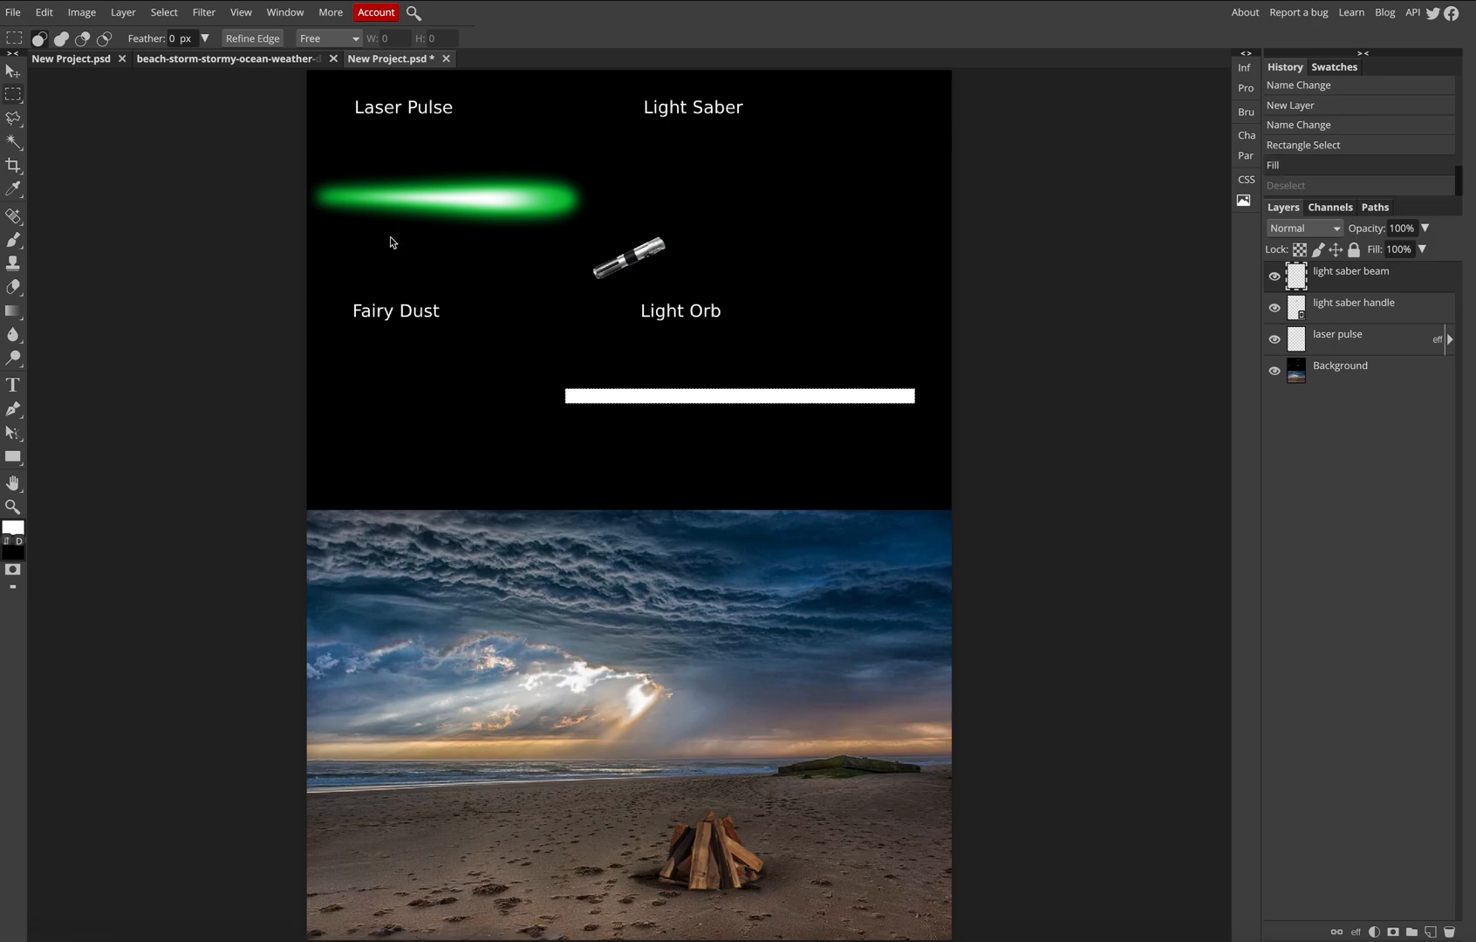
key(ctrl+z)
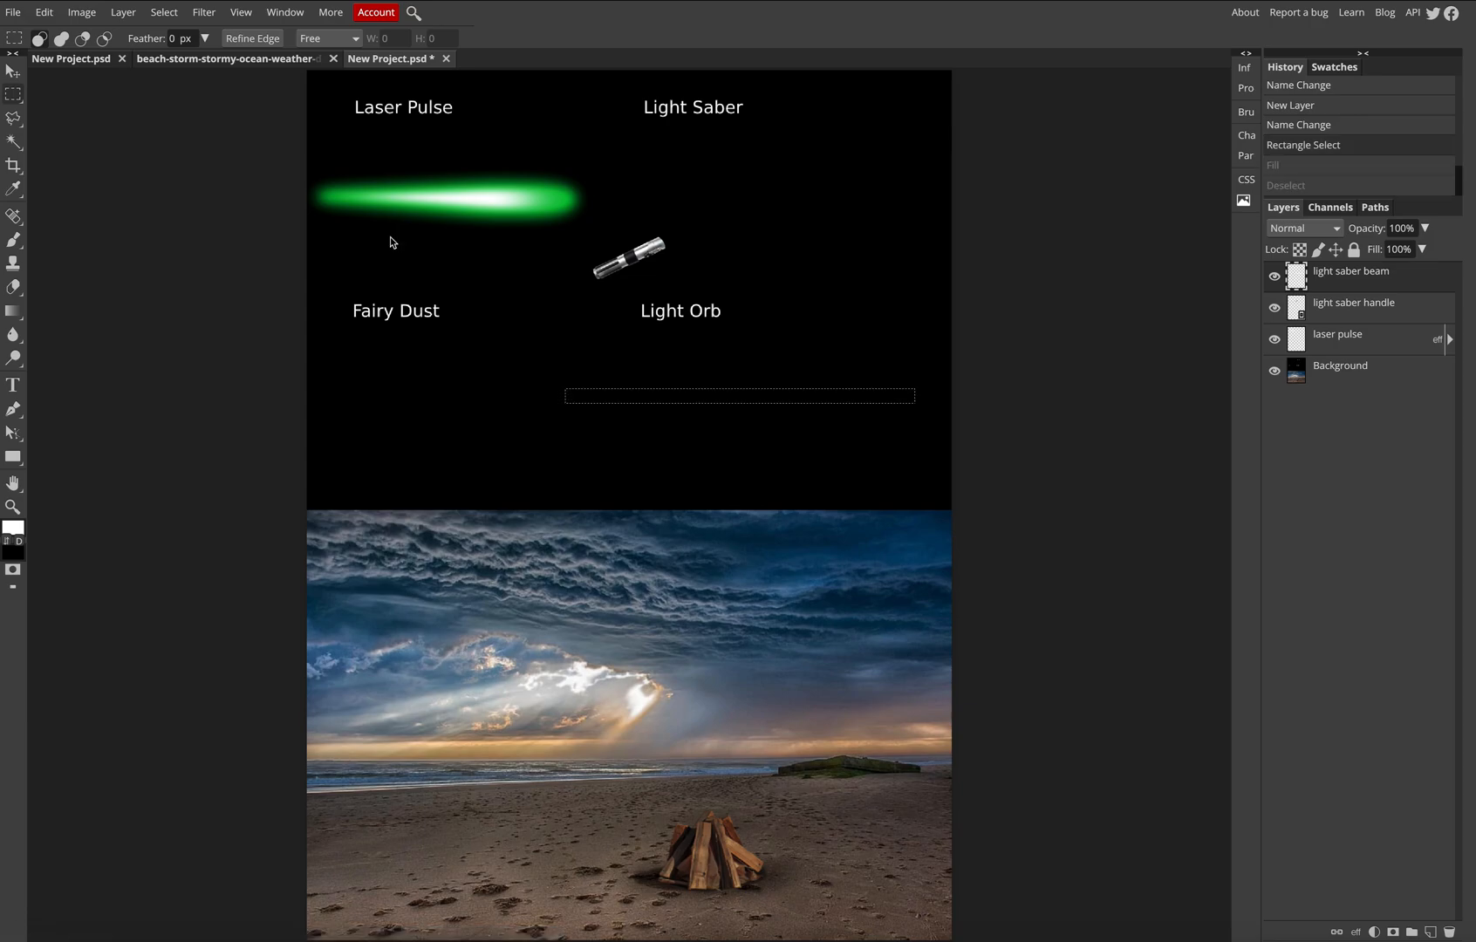
click(453, 347)
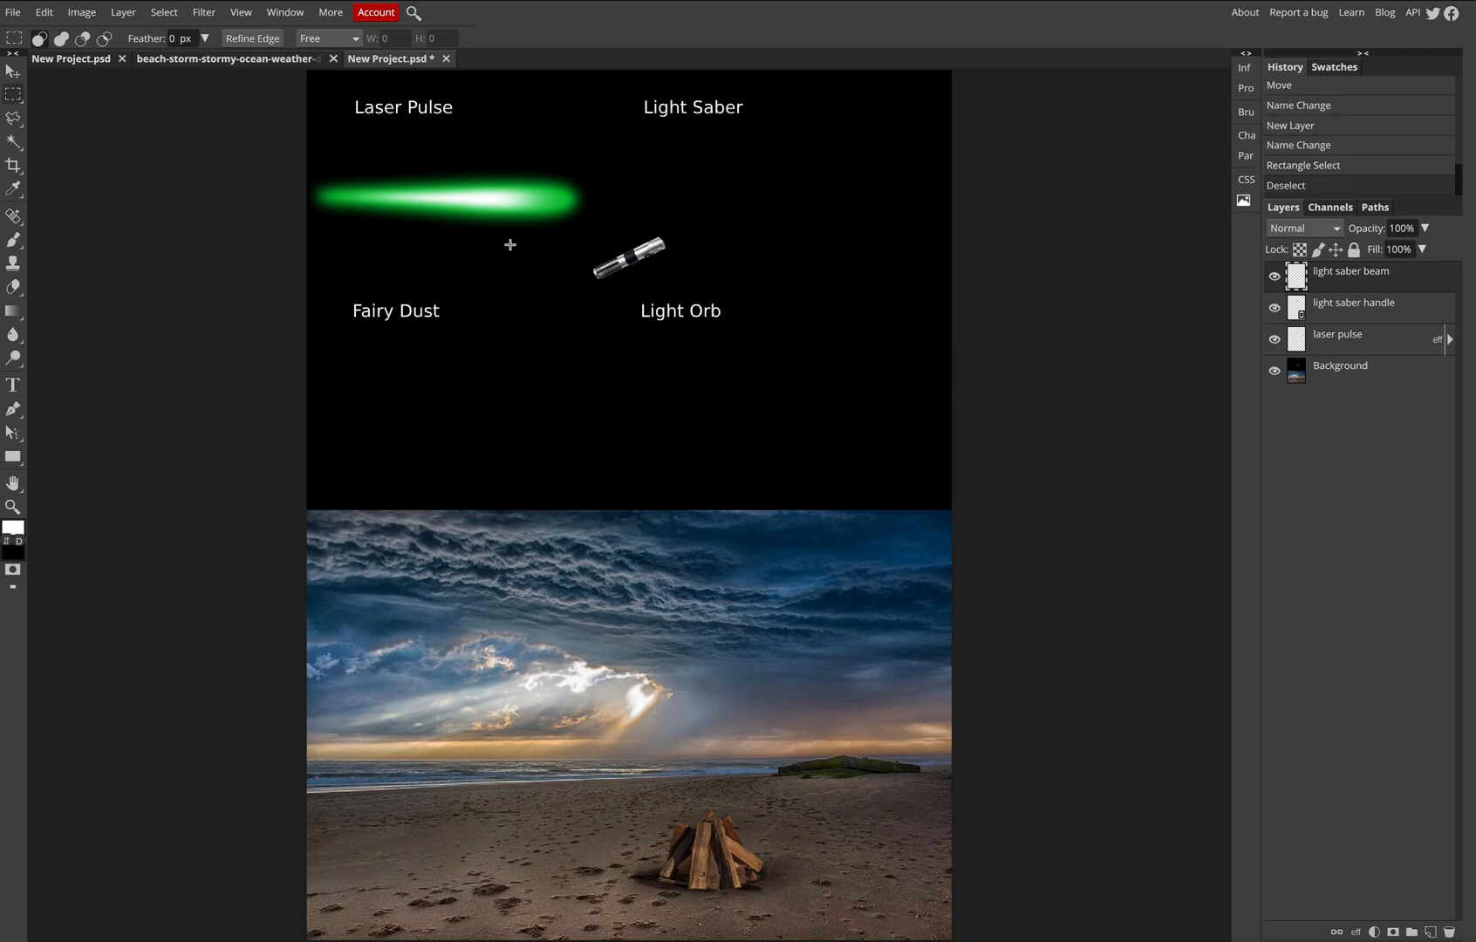
- Set the selection feather to 6 px and make a long, thin rectangular selection below the Light Orb label
click(177, 39)
text(14)
key(BackSpace)
key(BackSpace)
text(6)
click(224, 100)
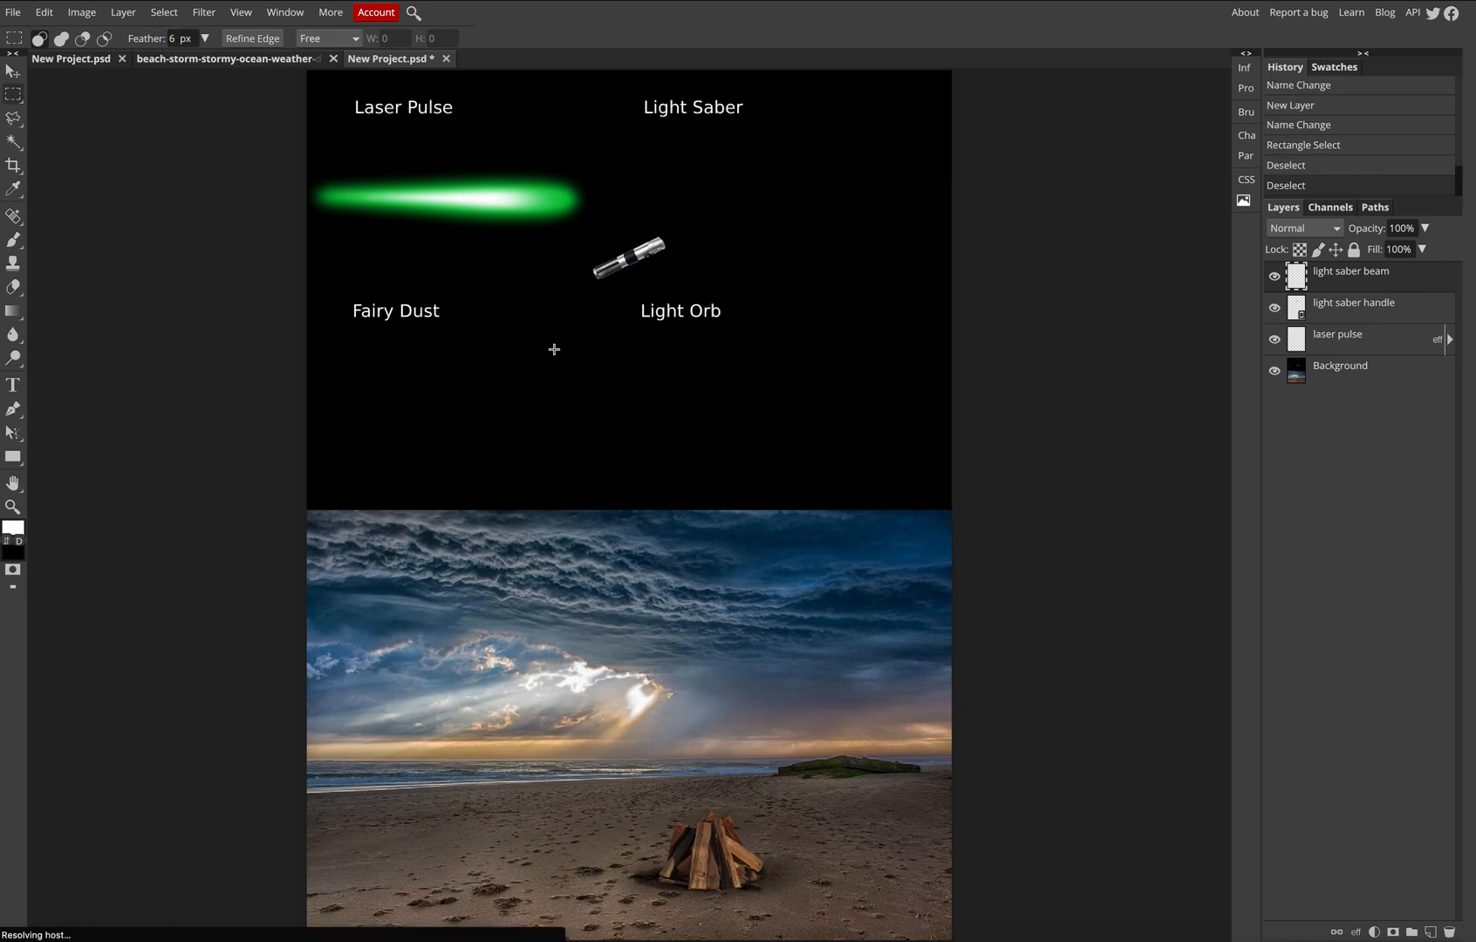
drag(599, 373, 922, 385)
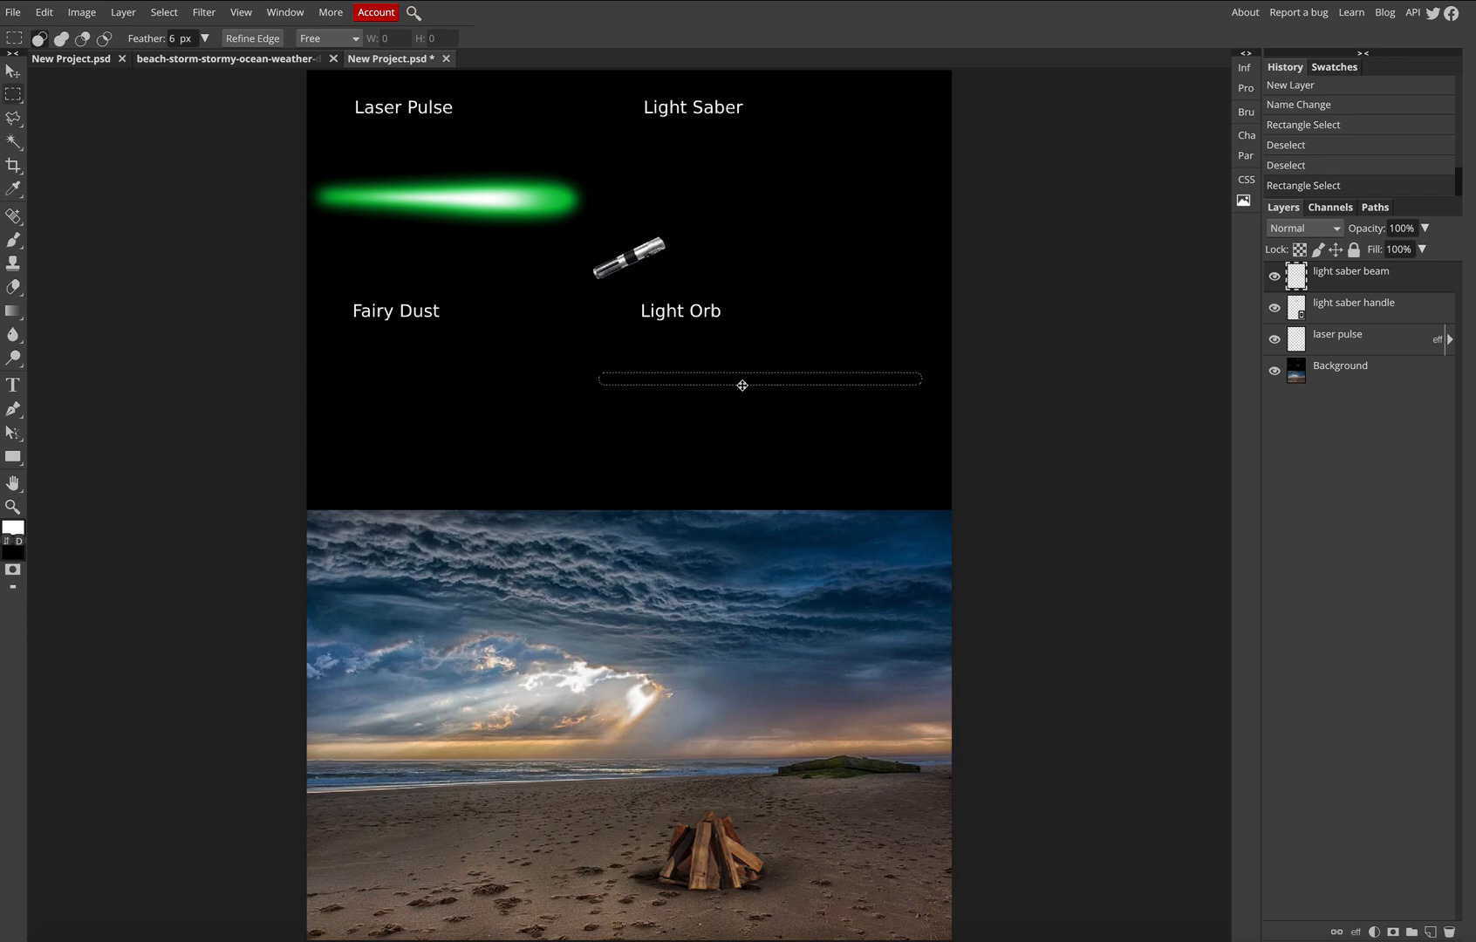
- Fill the feathered selection with white at 100% opacity on the light saber beam layer and deselect it
click(45, 16)
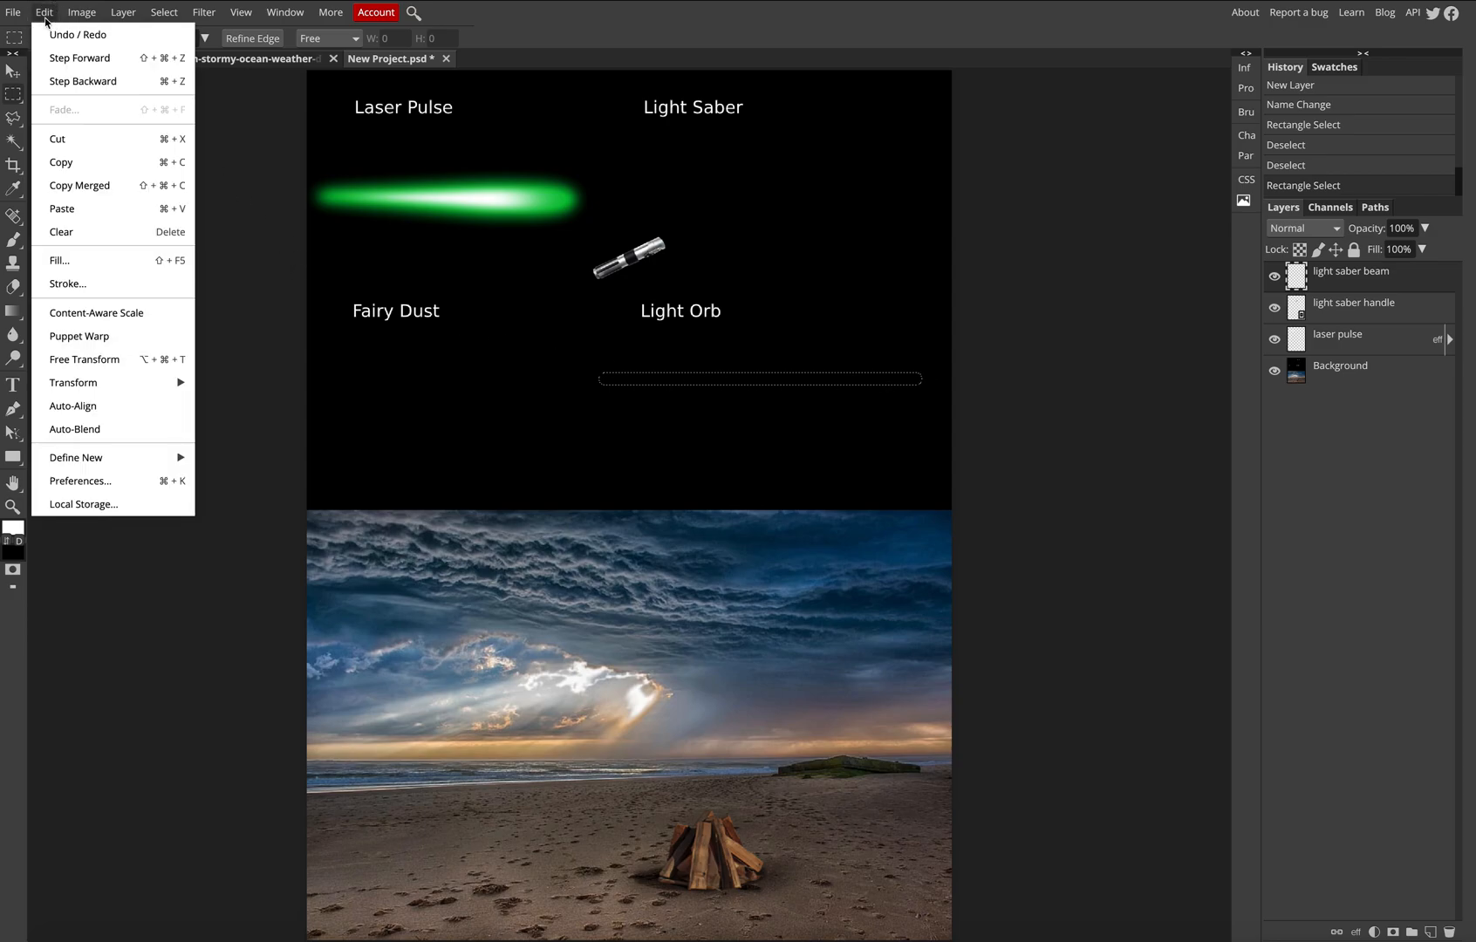
click(96, 254)
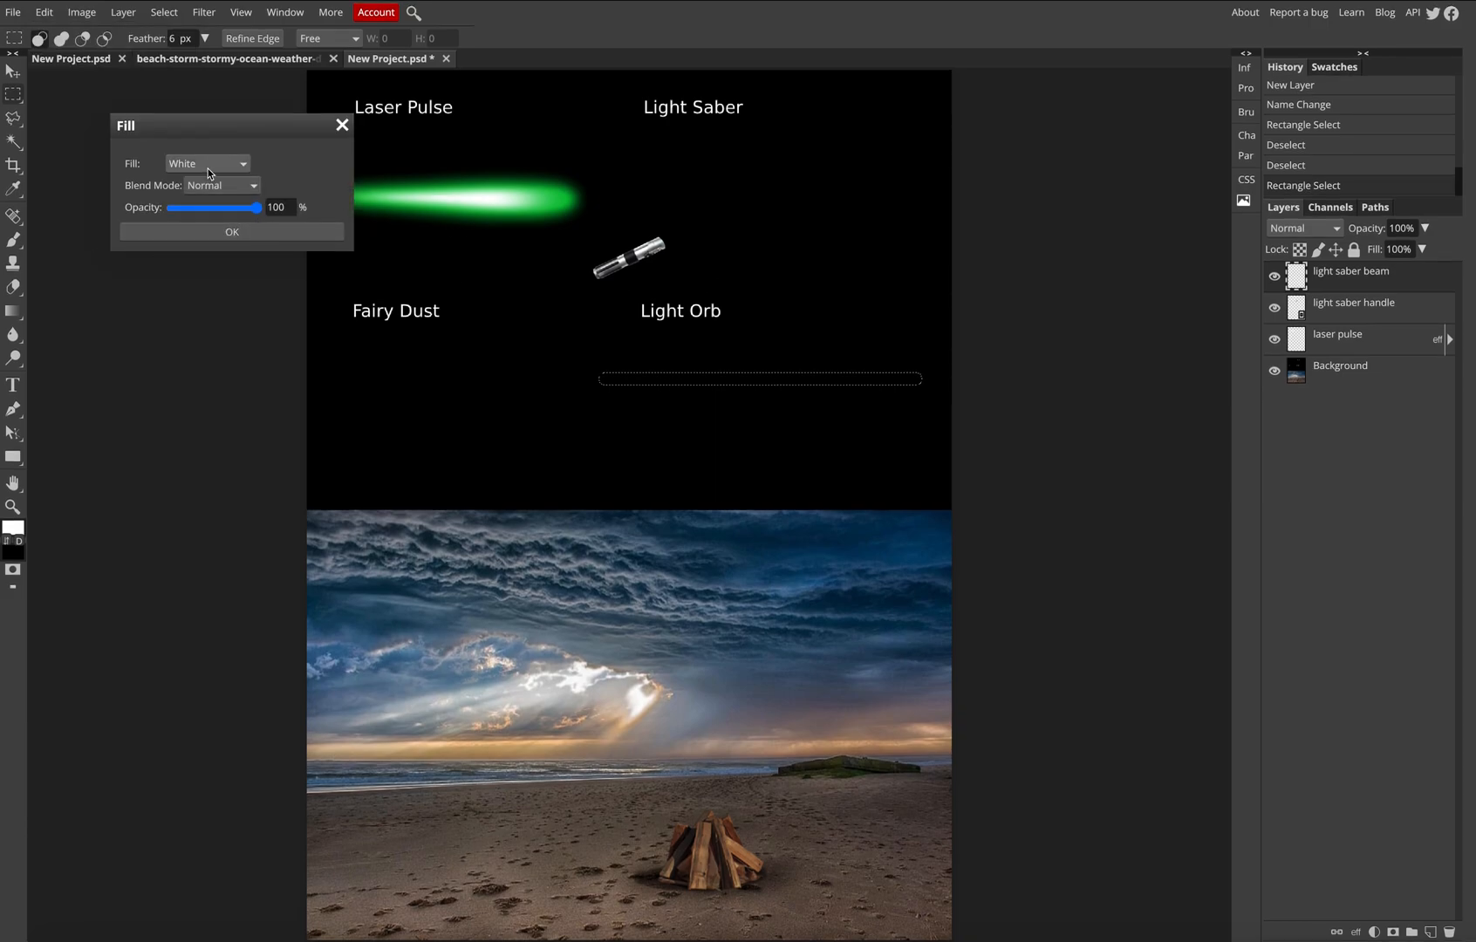
click(232, 231)
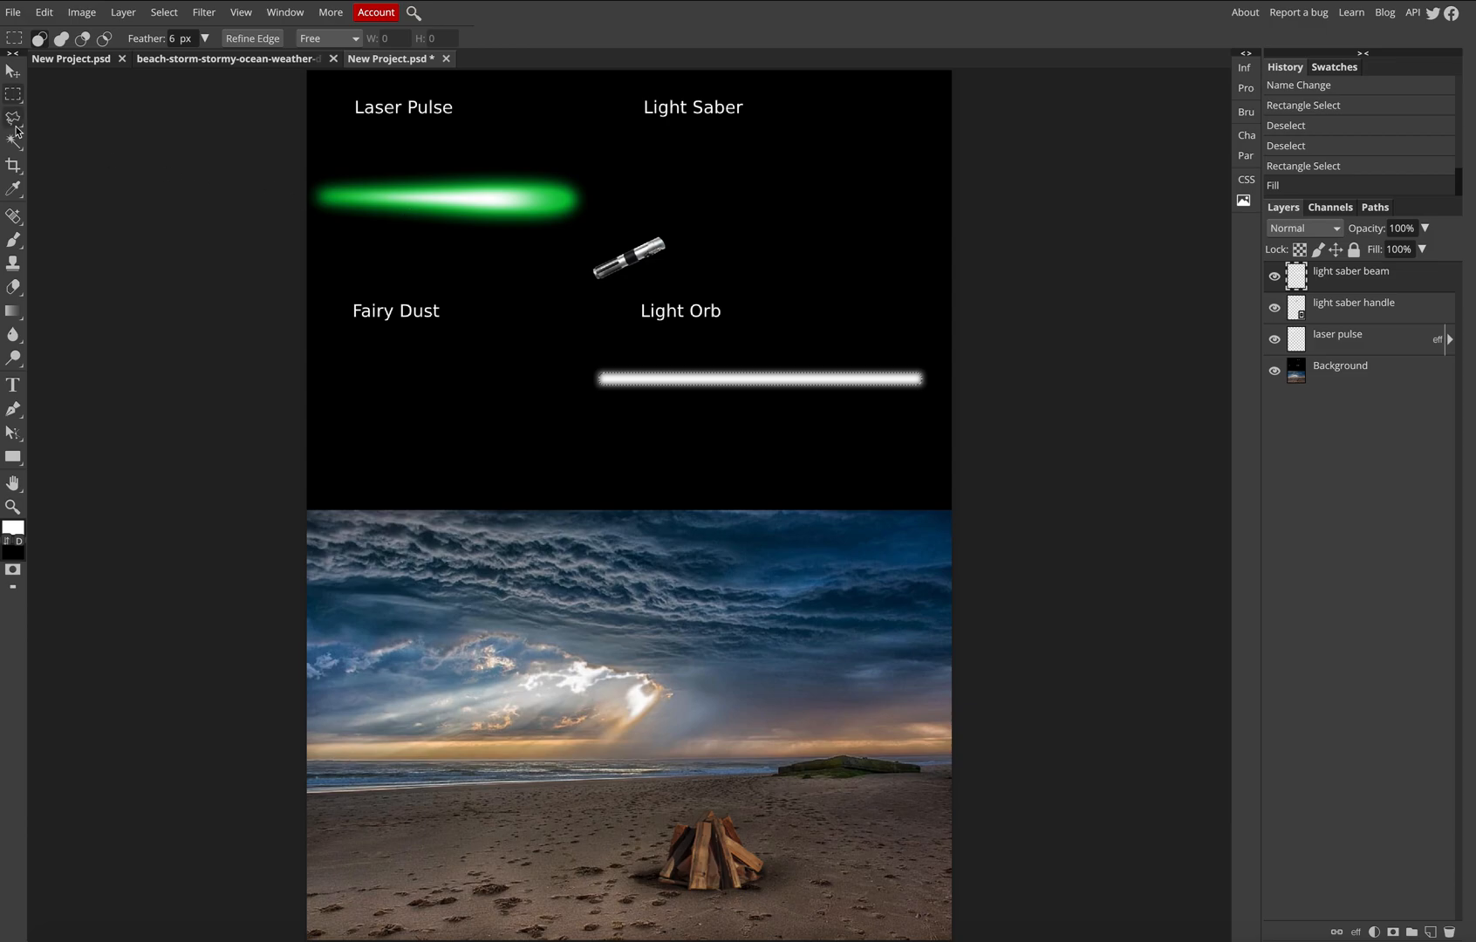
click(178, 152)
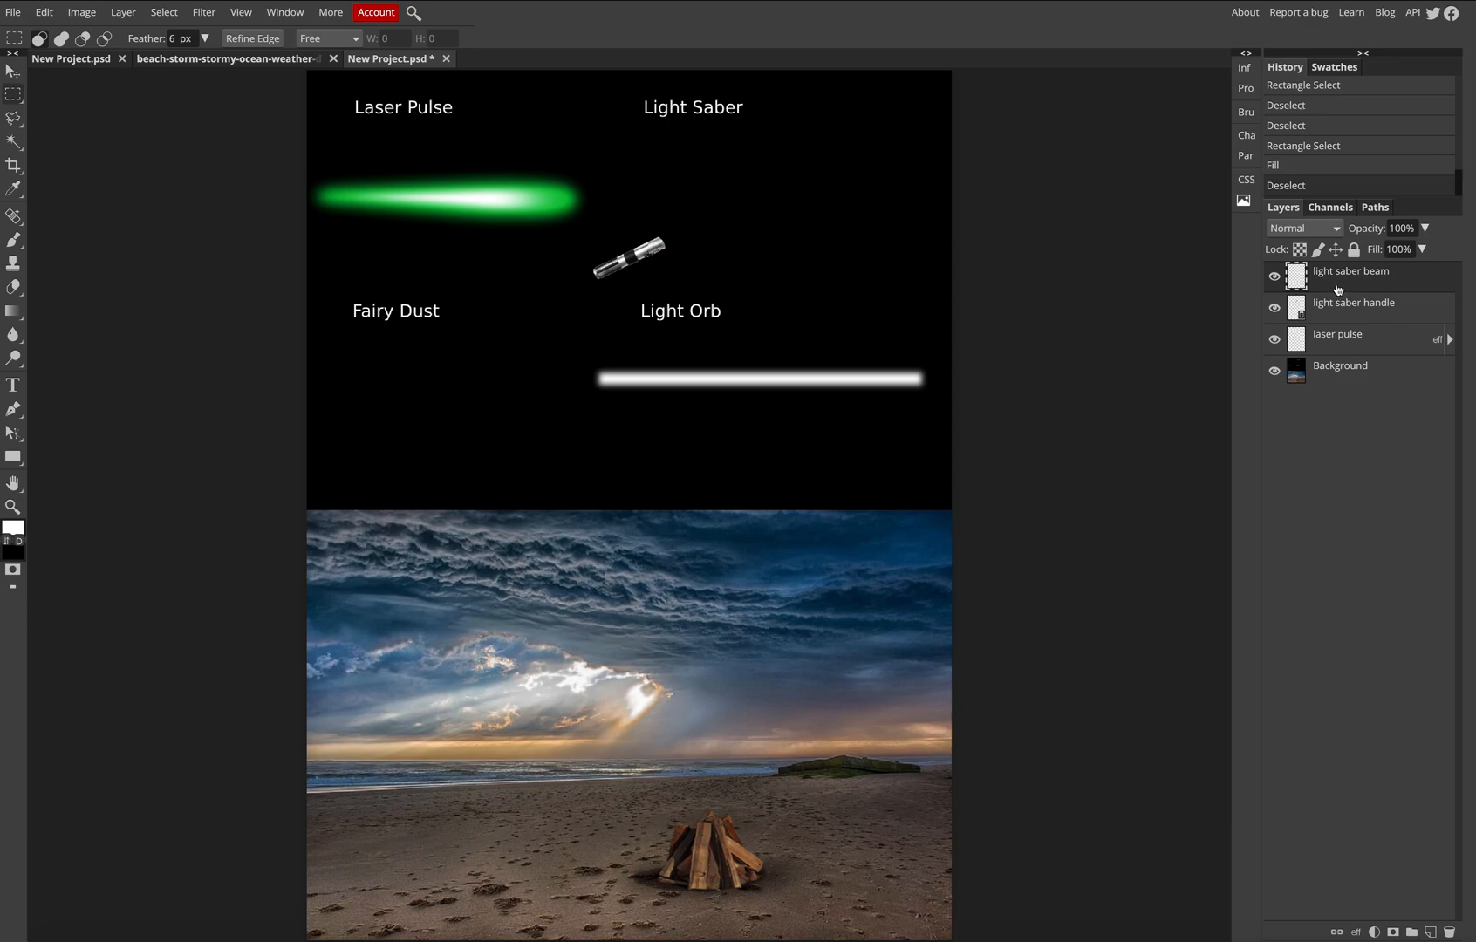
- Apply an Outer Glow to the light saber beam layer with its color set to magenta ff00ff
click(1357, 933)
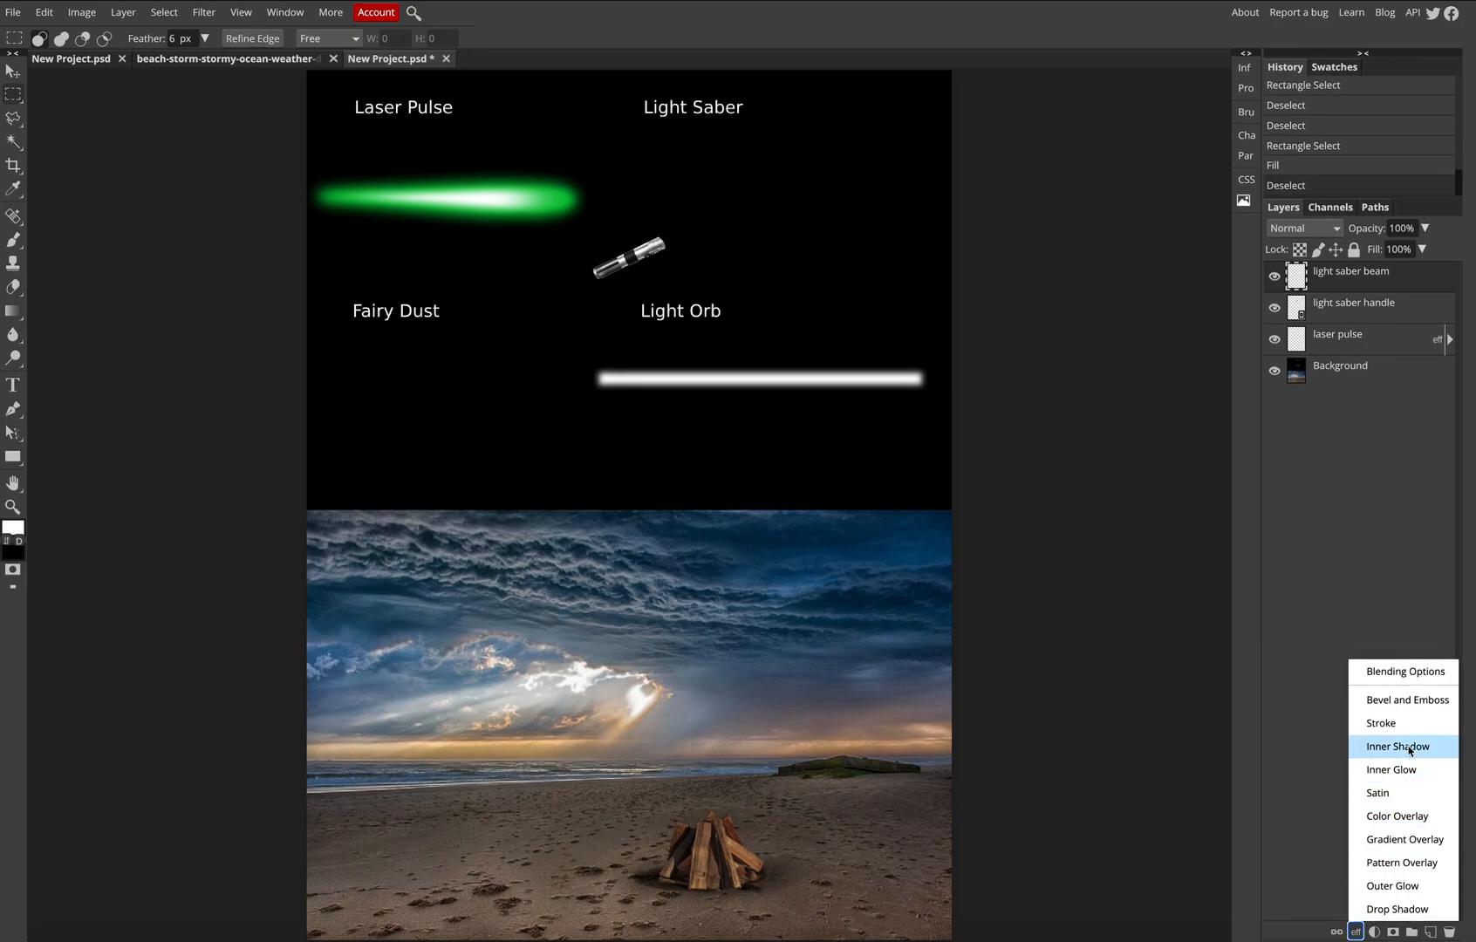
click(1405, 888)
drag(967, 250, 1016, 475)
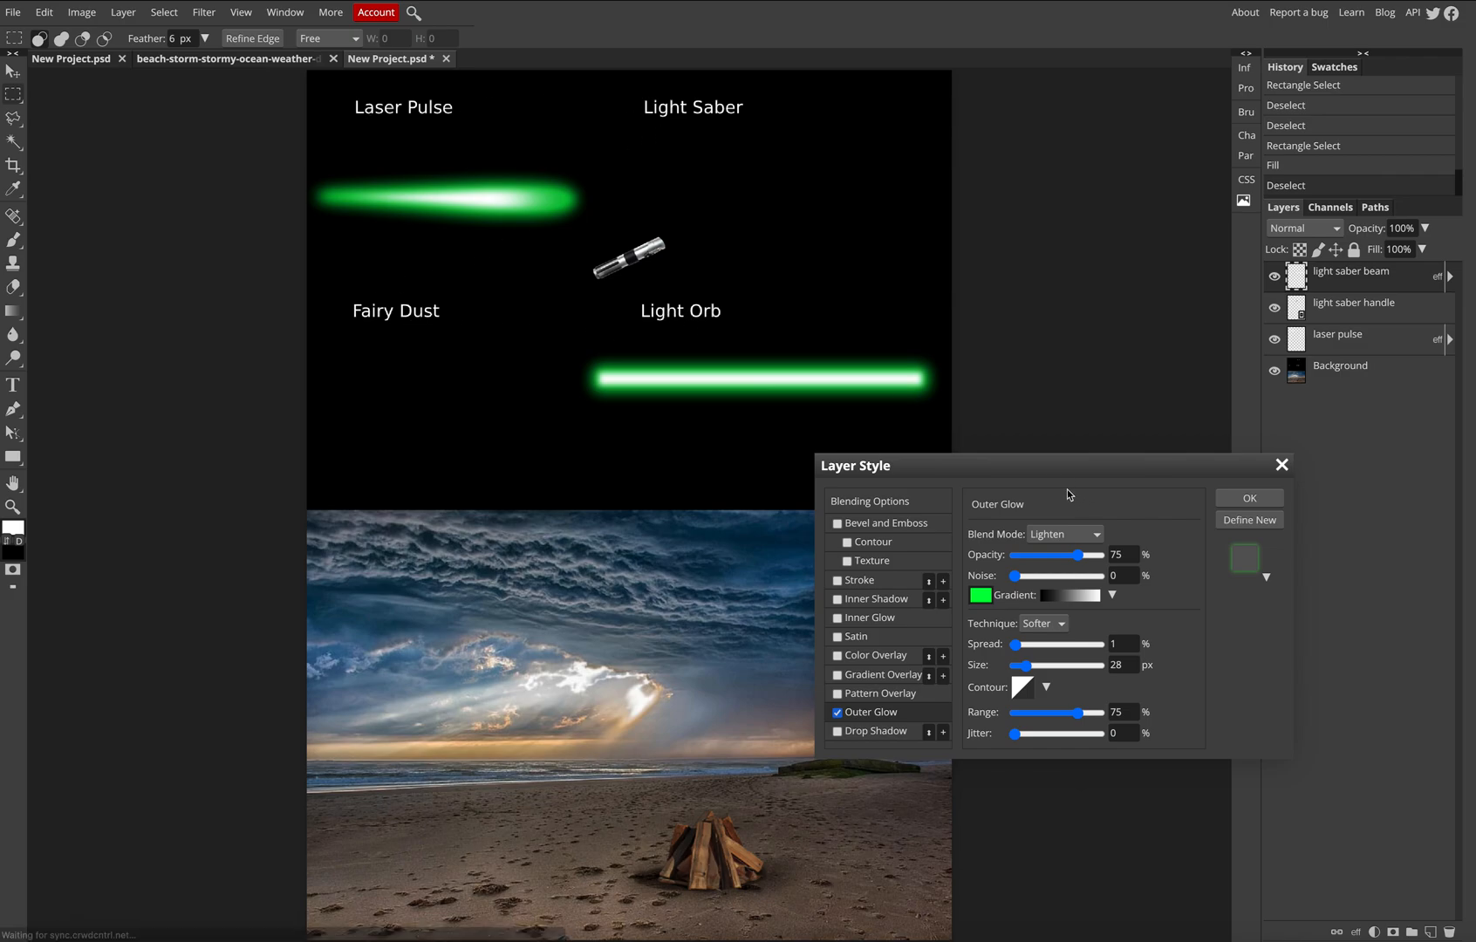
click(981, 596)
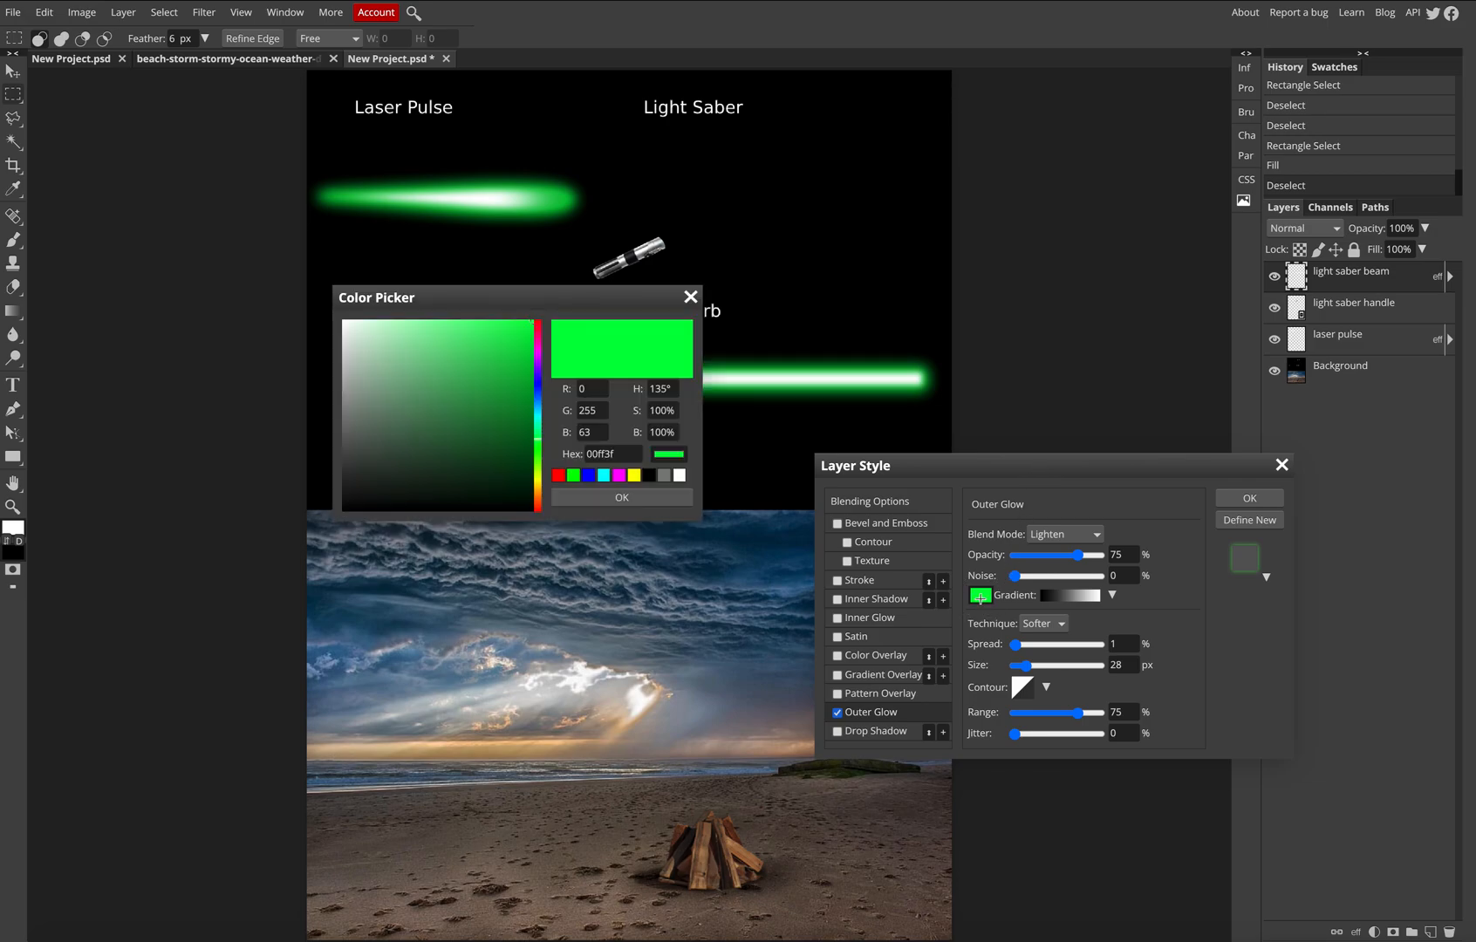
click(619, 476)
drag(586, 300, 494, 421)
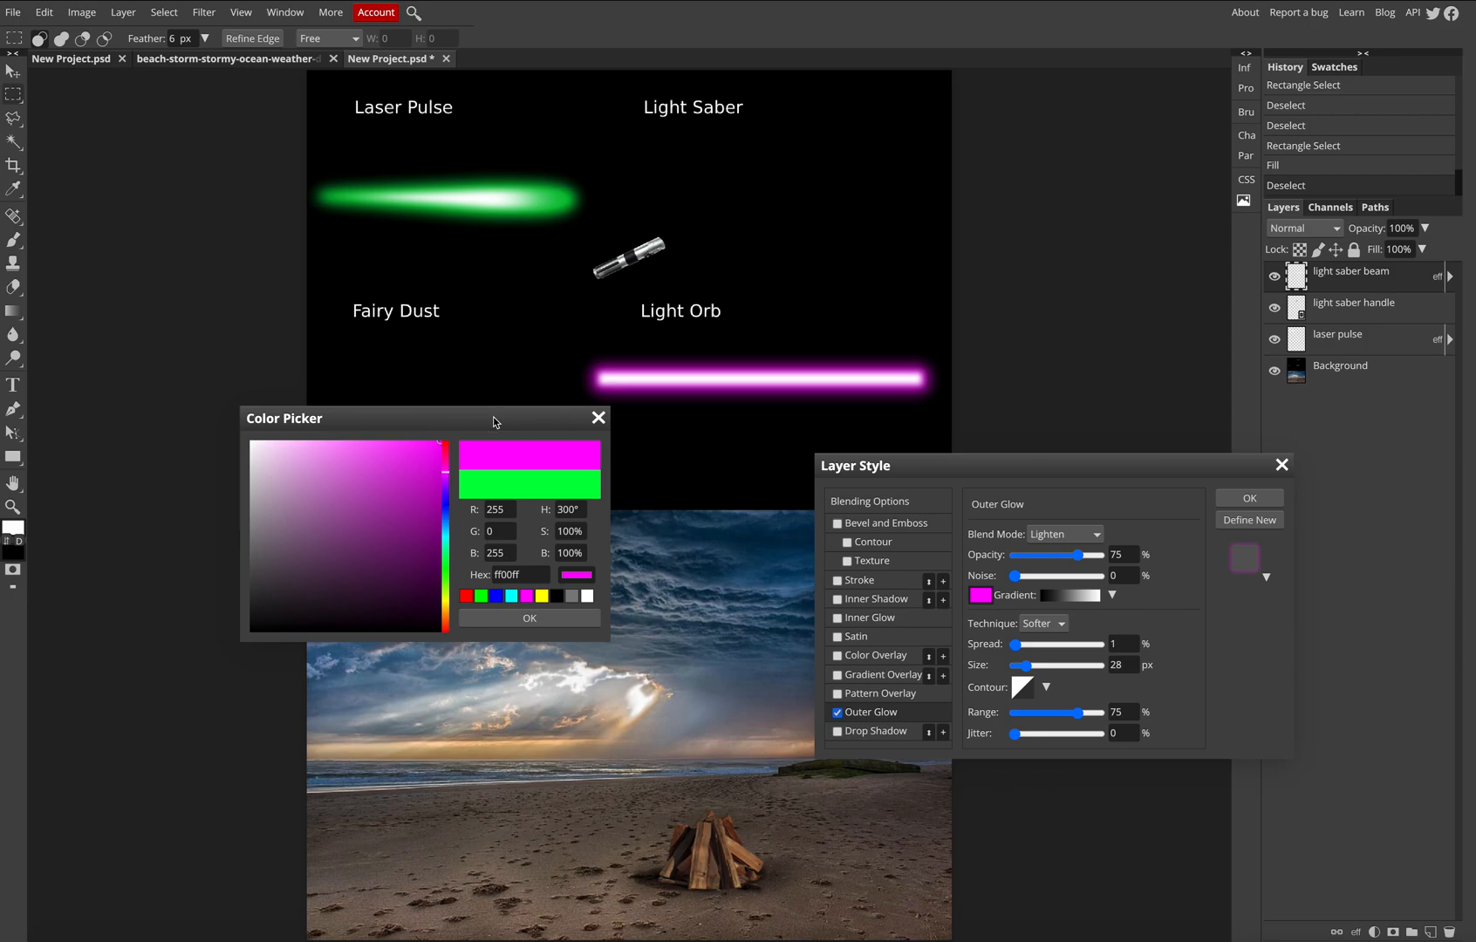
click(544, 619)
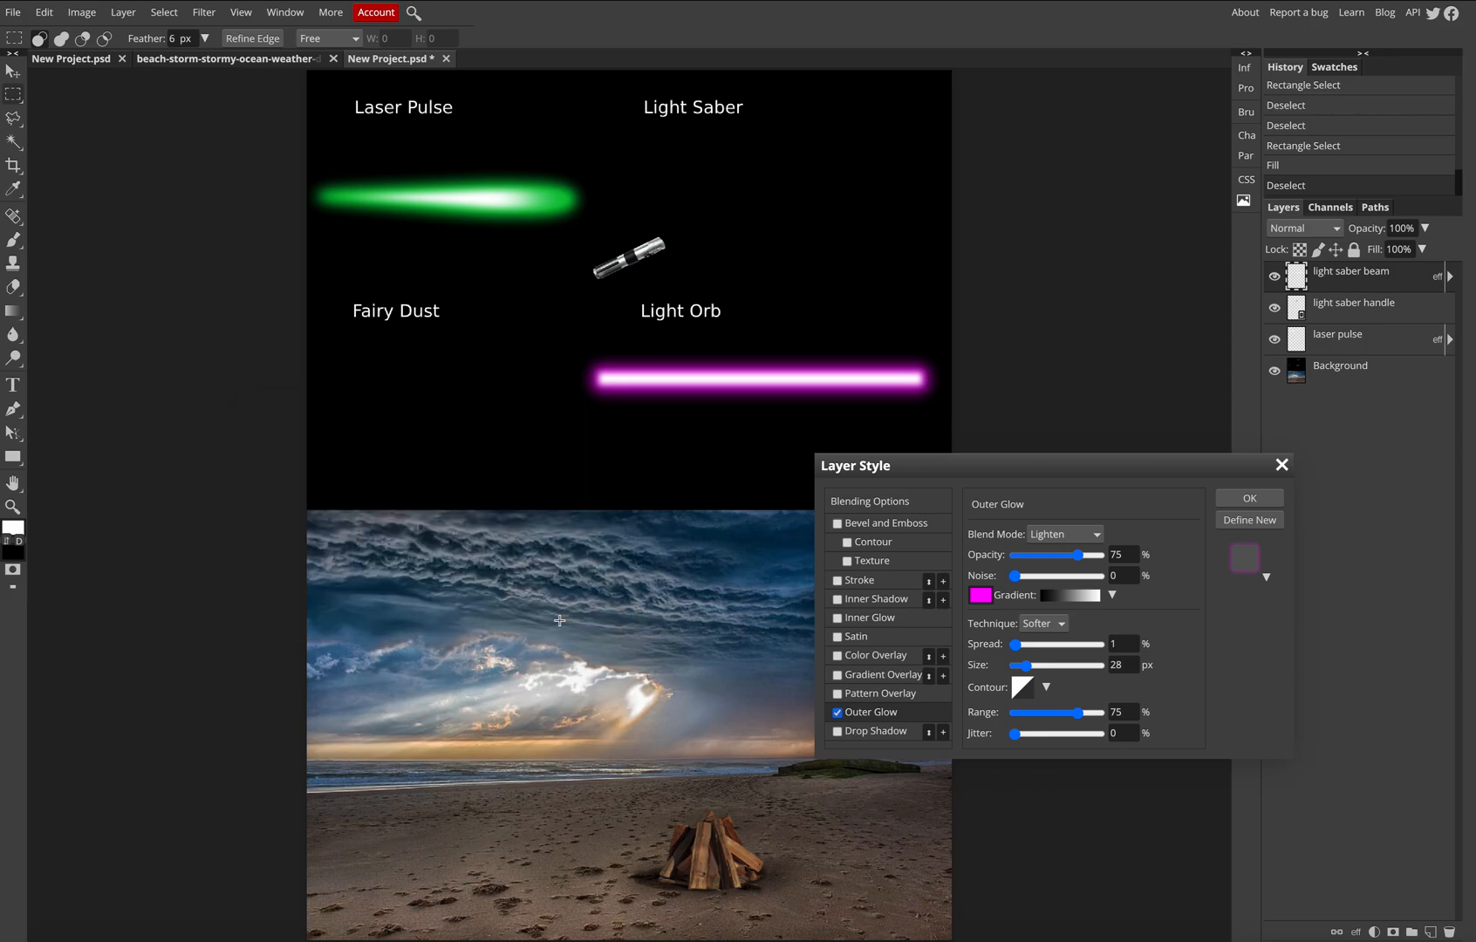
click(1250, 500)
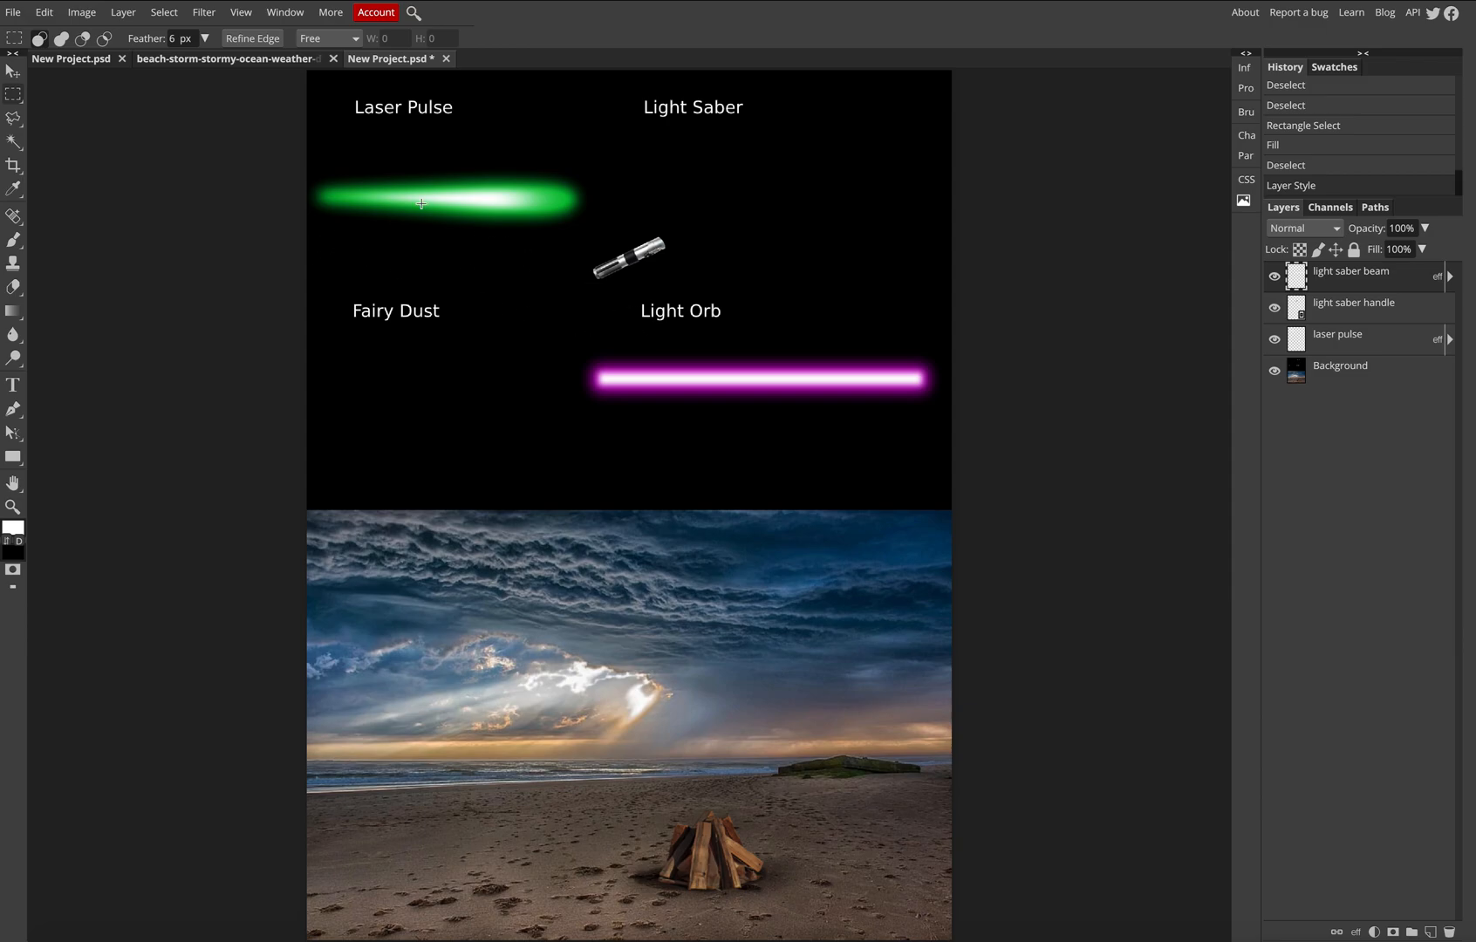
- Move the beam up beside the light saber handle and place its layer beneath the handle layer
click(14, 72)
drag(685, 379, 701, 248)
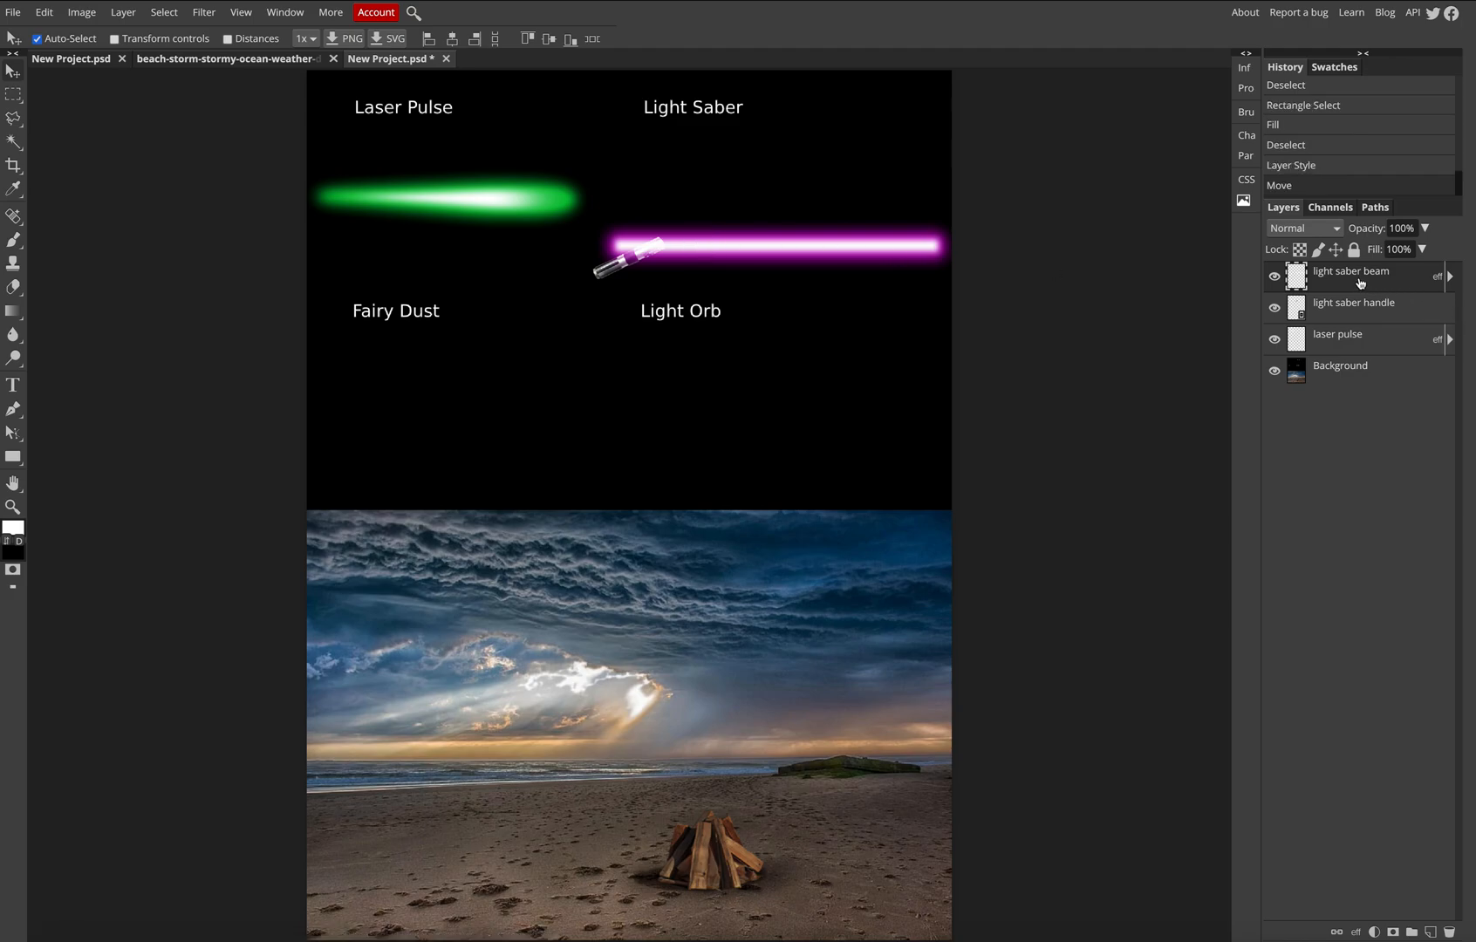
drag(1360, 281, 1366, 323)
drag(797, 250, 796, 238)
- Rotate the light saber beam with Free Transform to about -22.3° to follow the handle's tilt
click(44, 12)
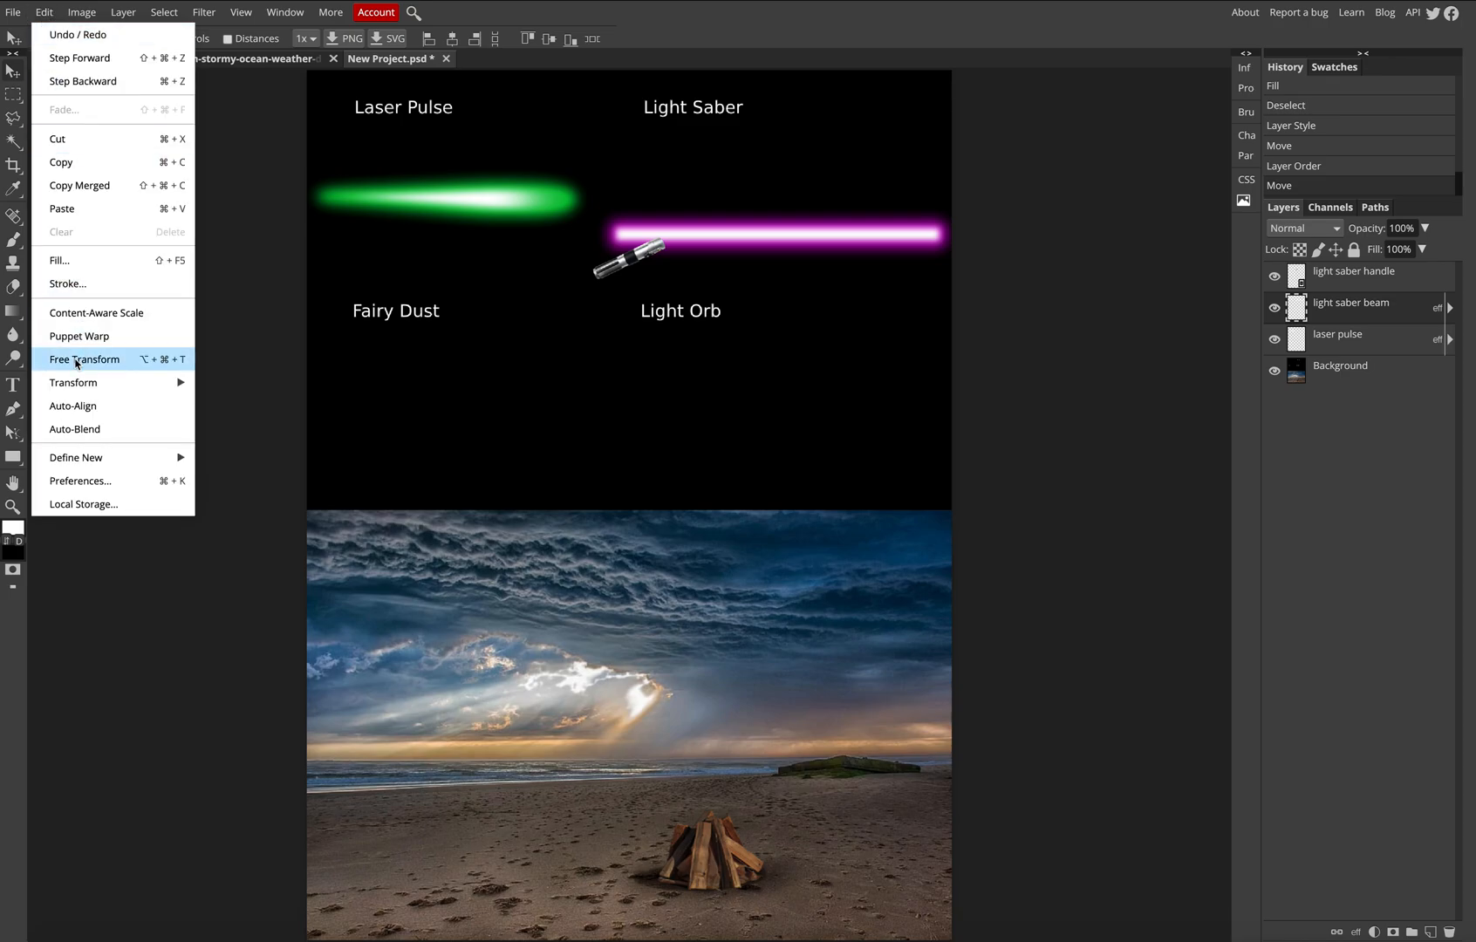
mouse_move(77, 386)
click(77, 362)
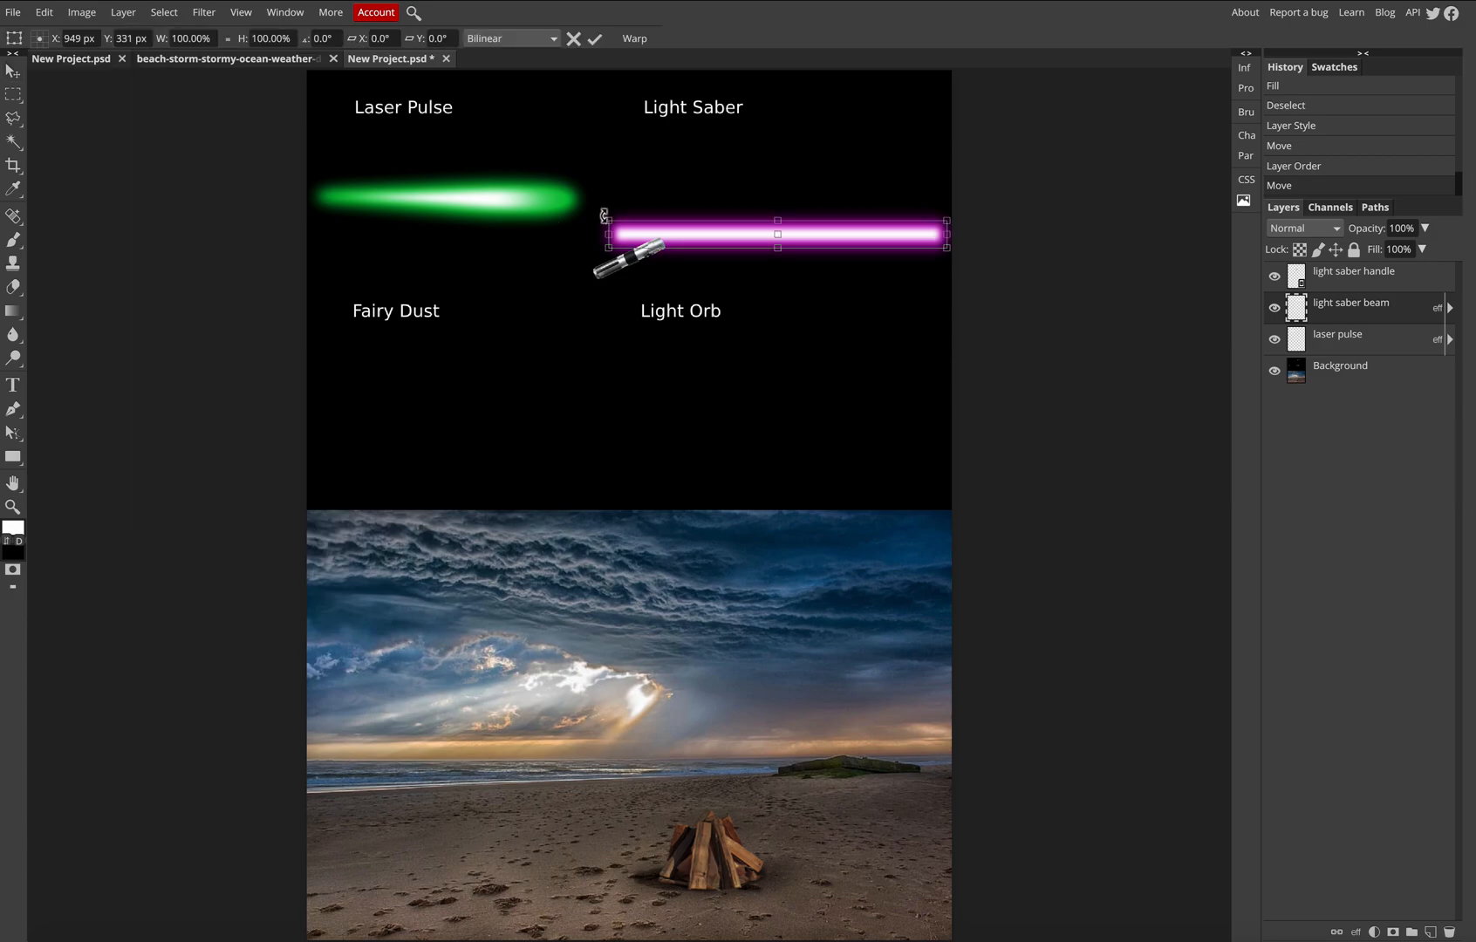
drag(605, 215, 599, 280)
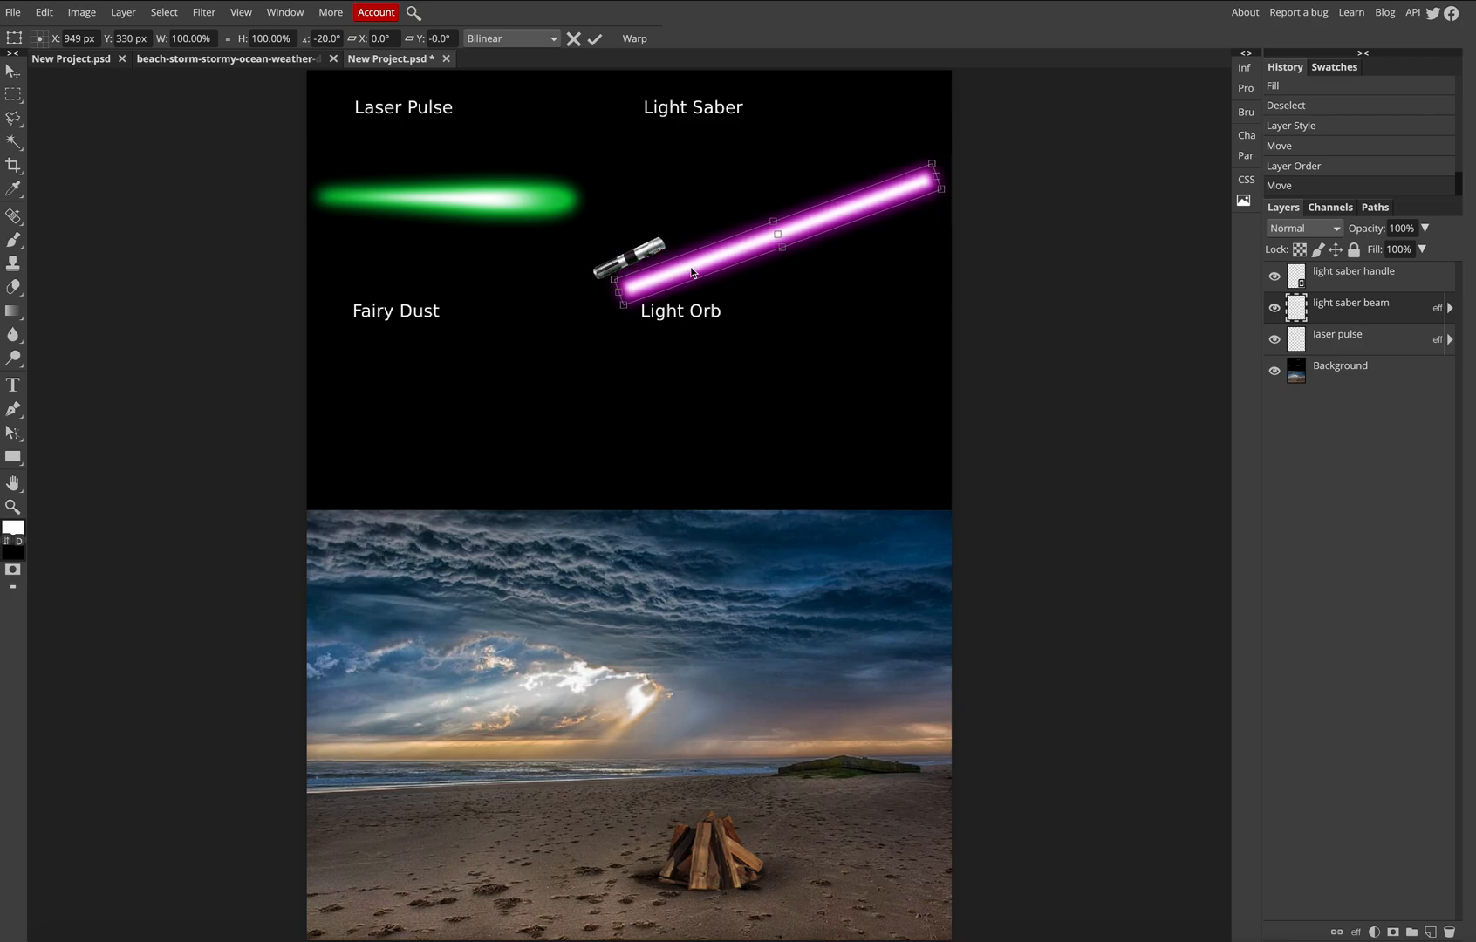
drag(609, 280, 606, 287)
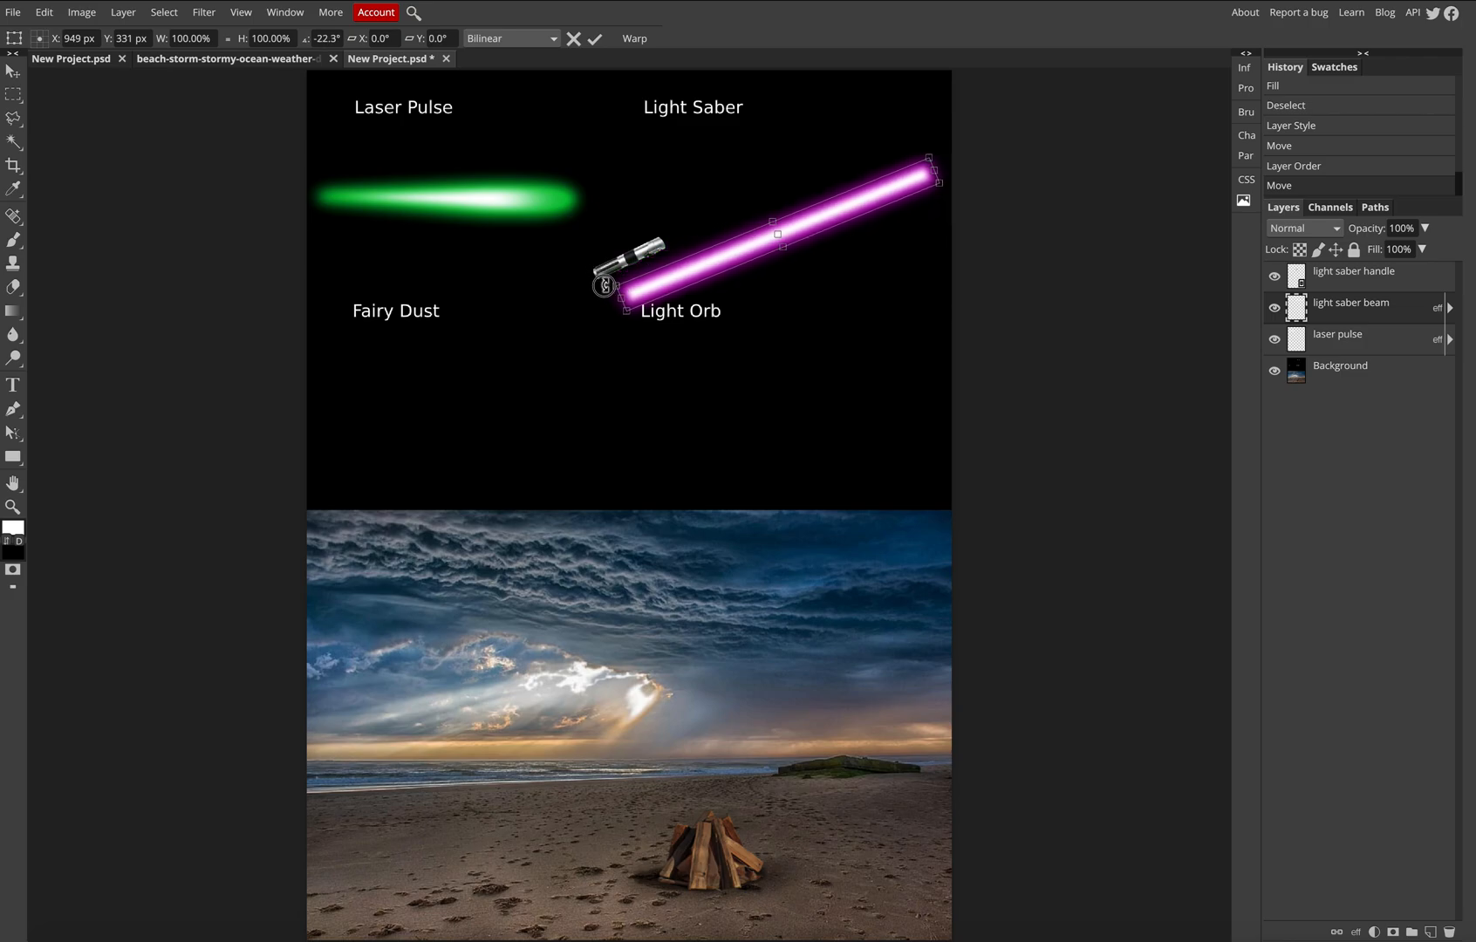
- Align the beam with the handle's end at about -23.3° and scale it to about 86.5% width and 67.2% height
drag(694, 278, 697, 235)
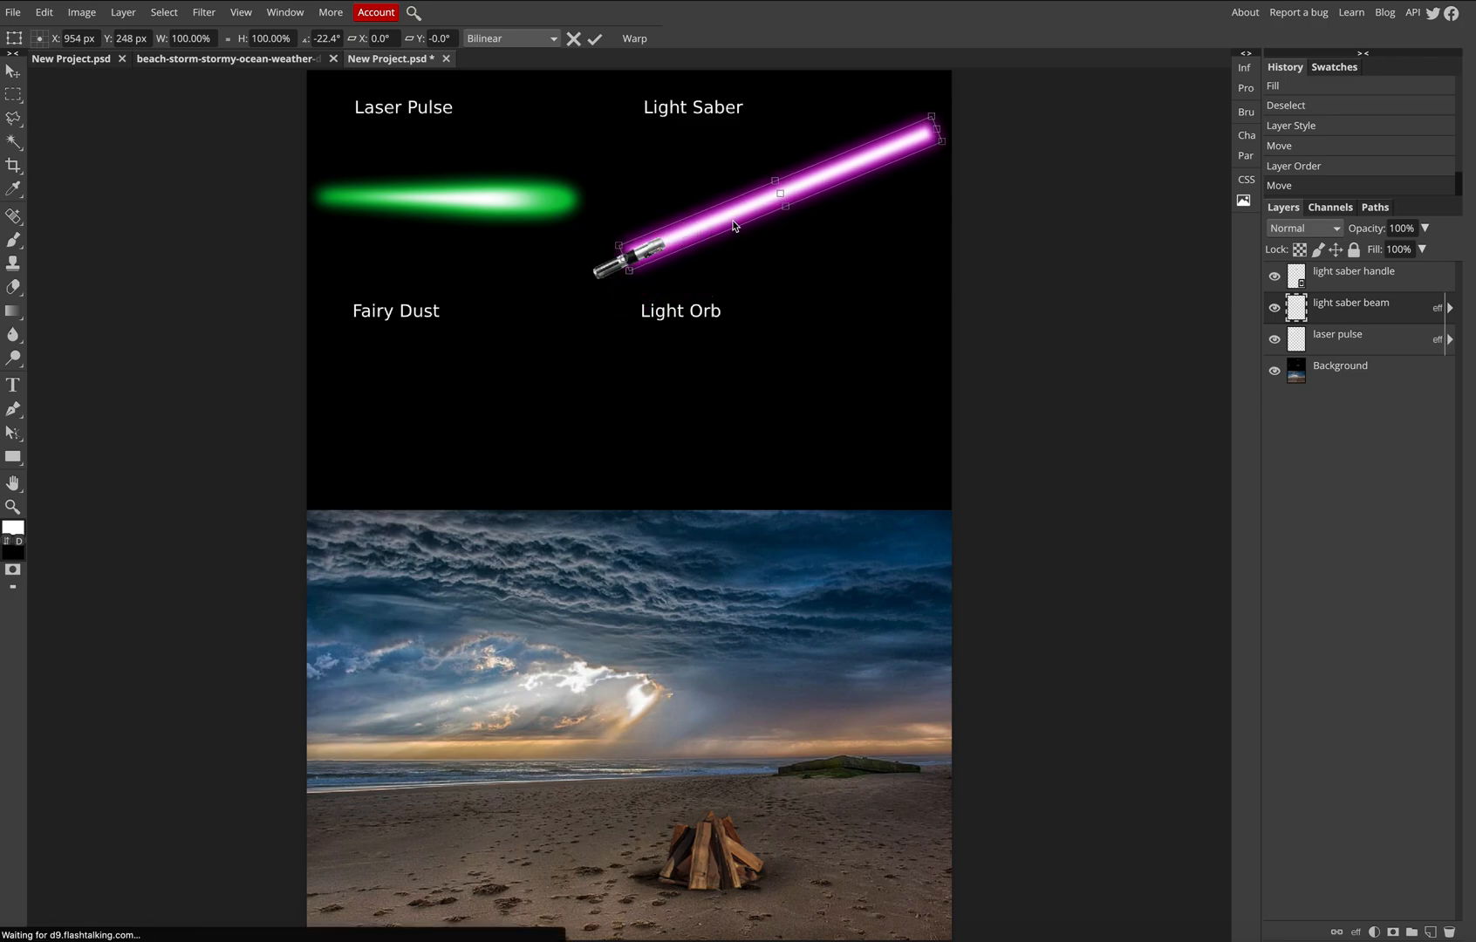
drag(944, 105, 931, 109)
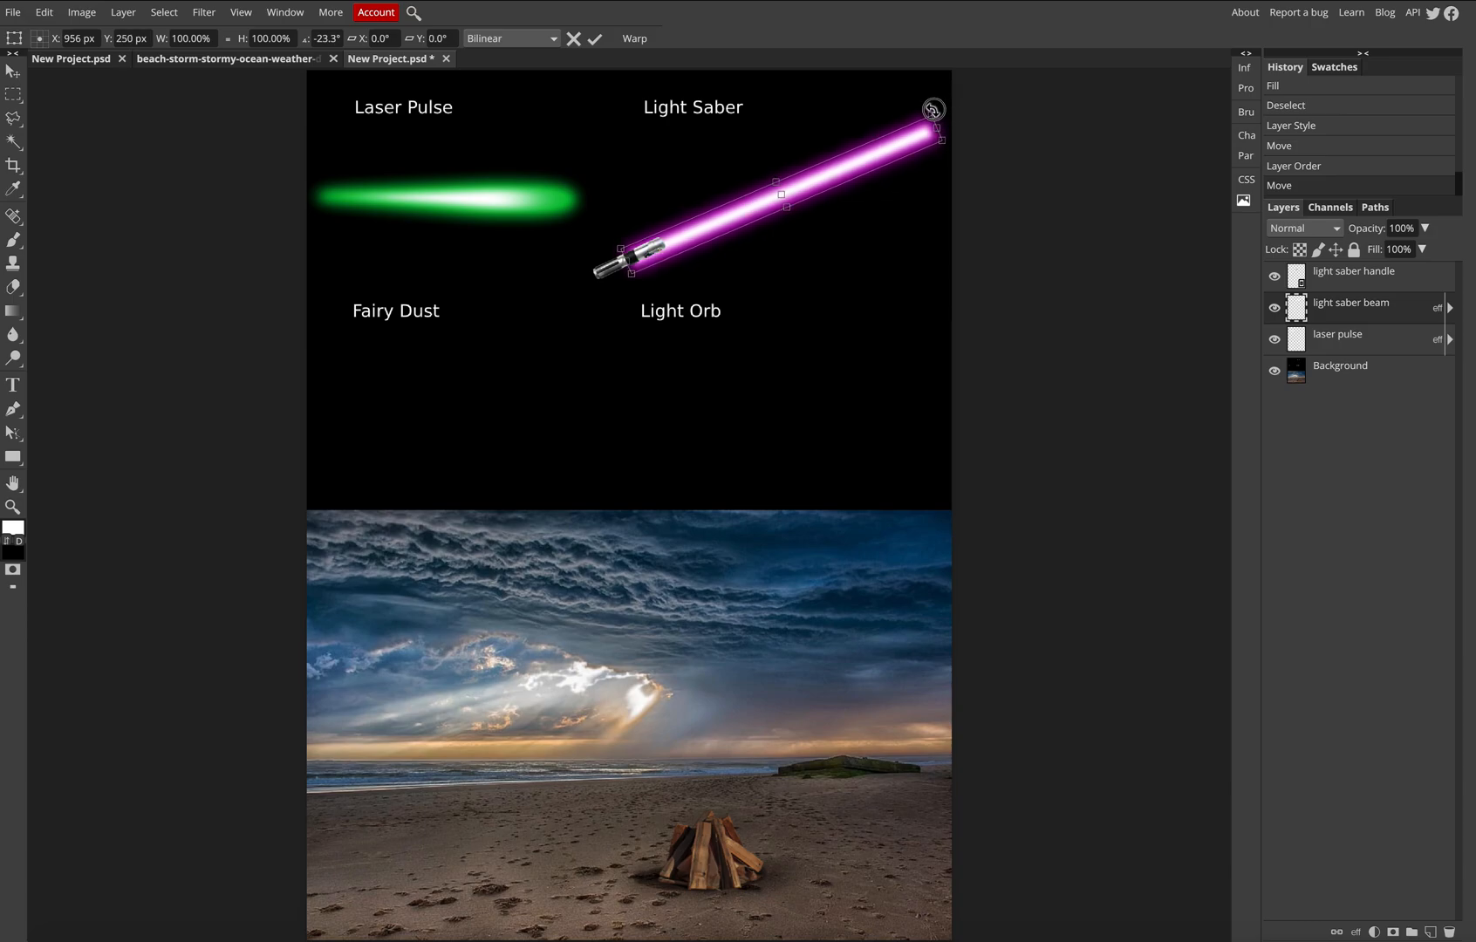
drag(848, 173, 847, 166)
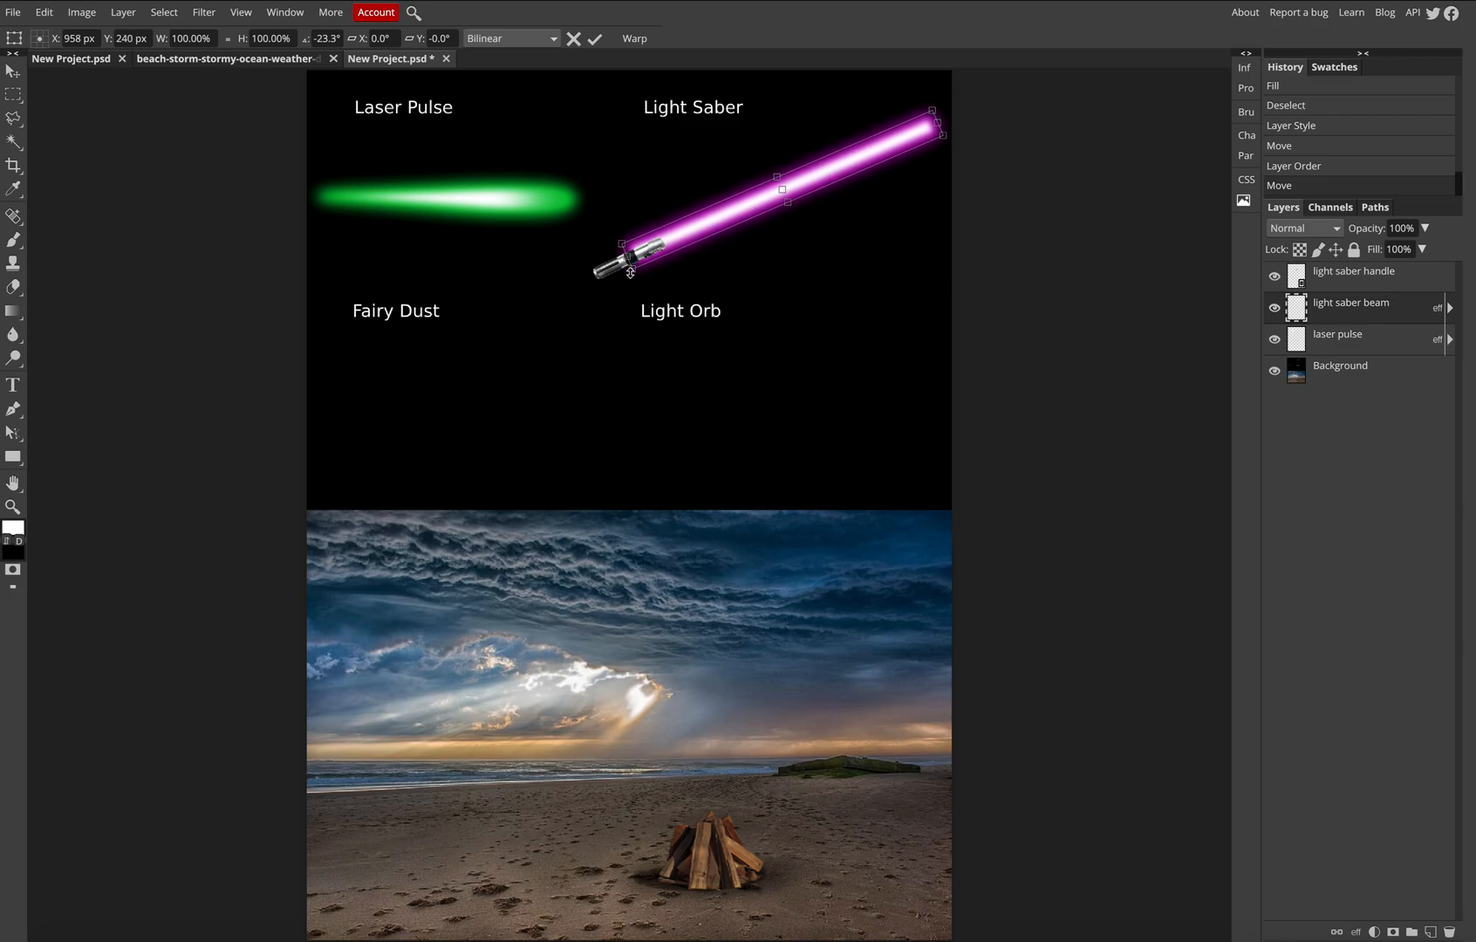
drag(632, 272, 684, 233)
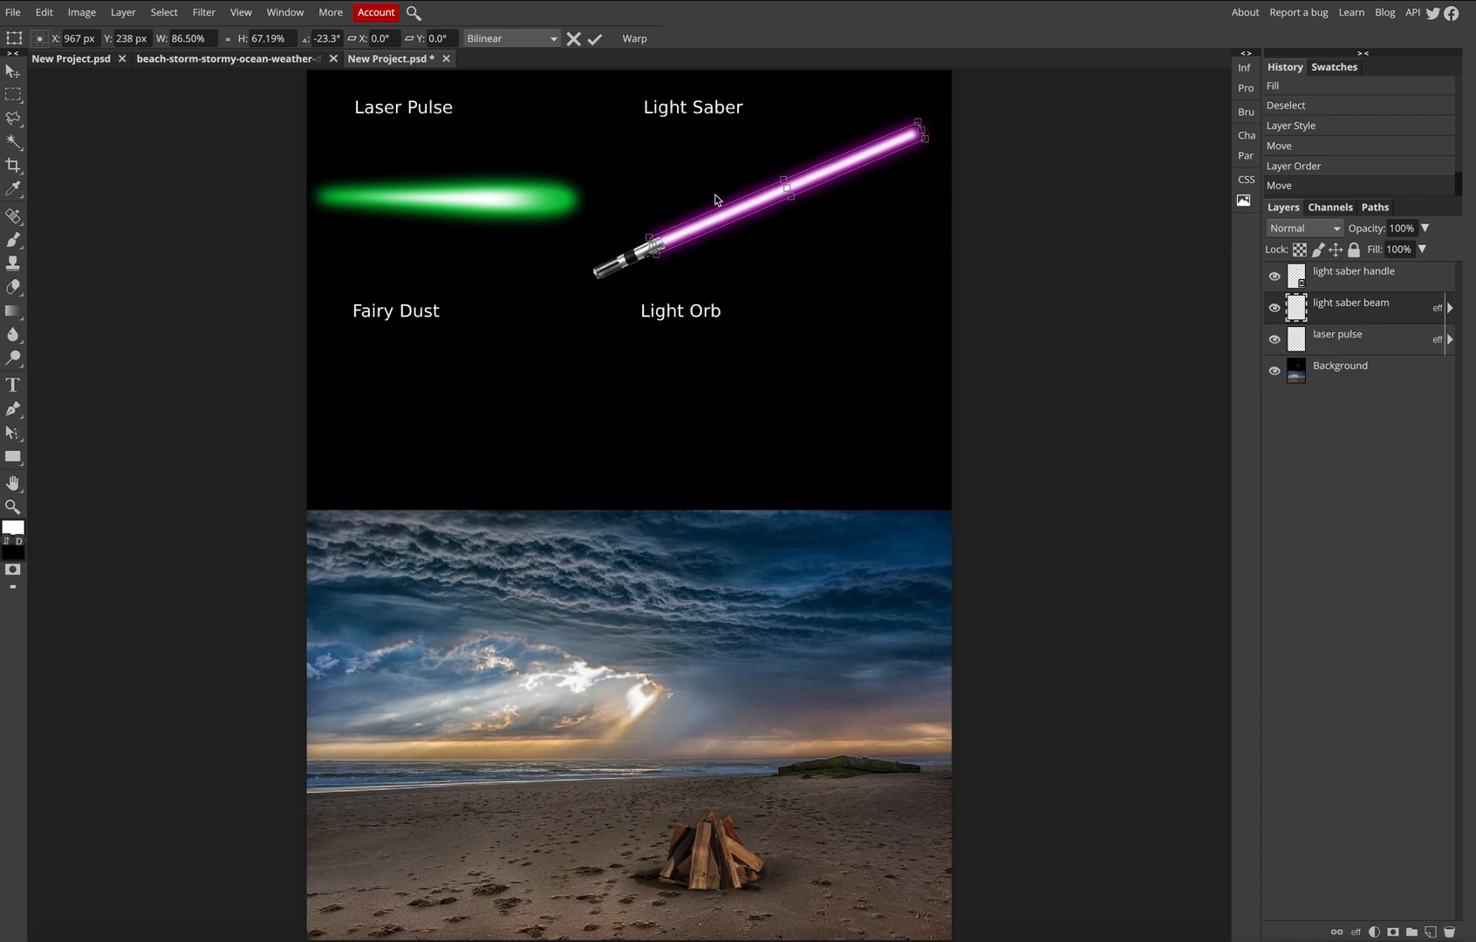
key(Return)
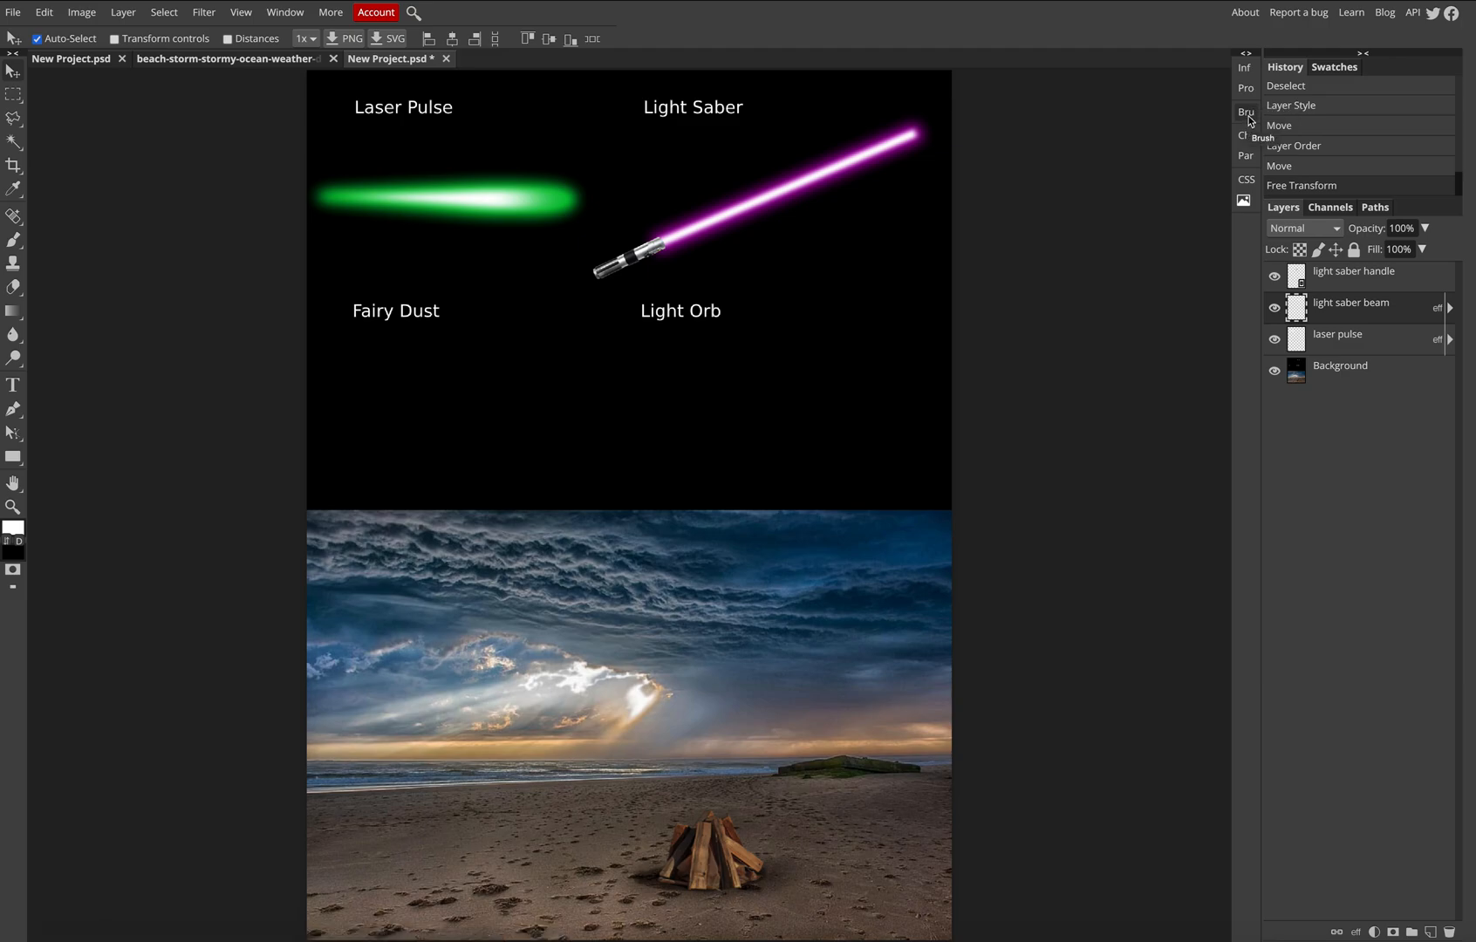
- Open the brush settings and add a new layer above the light saber beam named "fairy dust"
click(1248, 113)
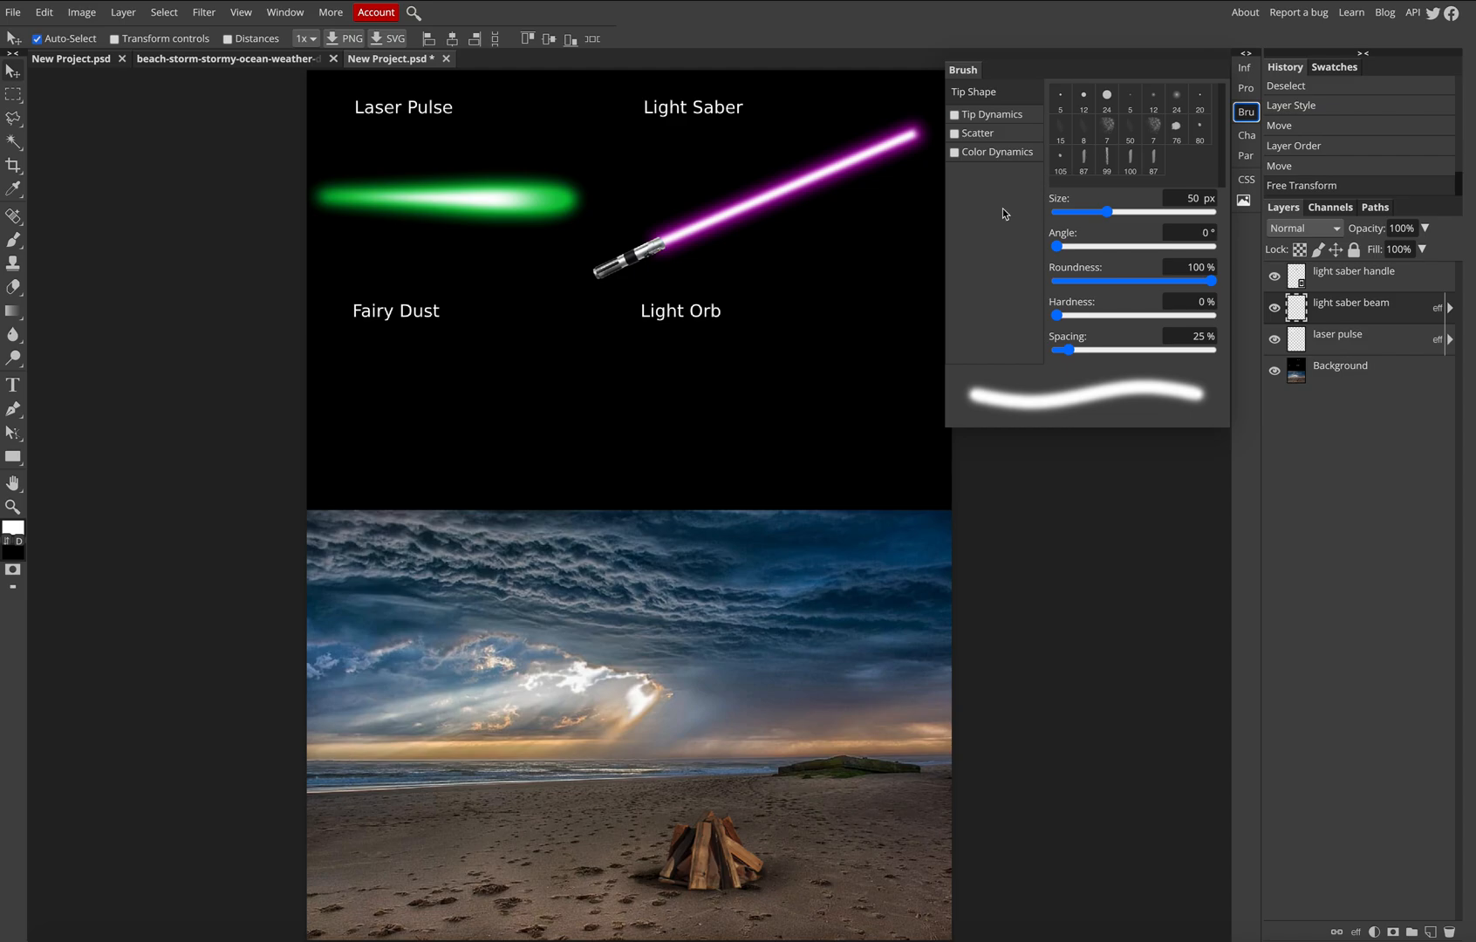
click(1432, 933)
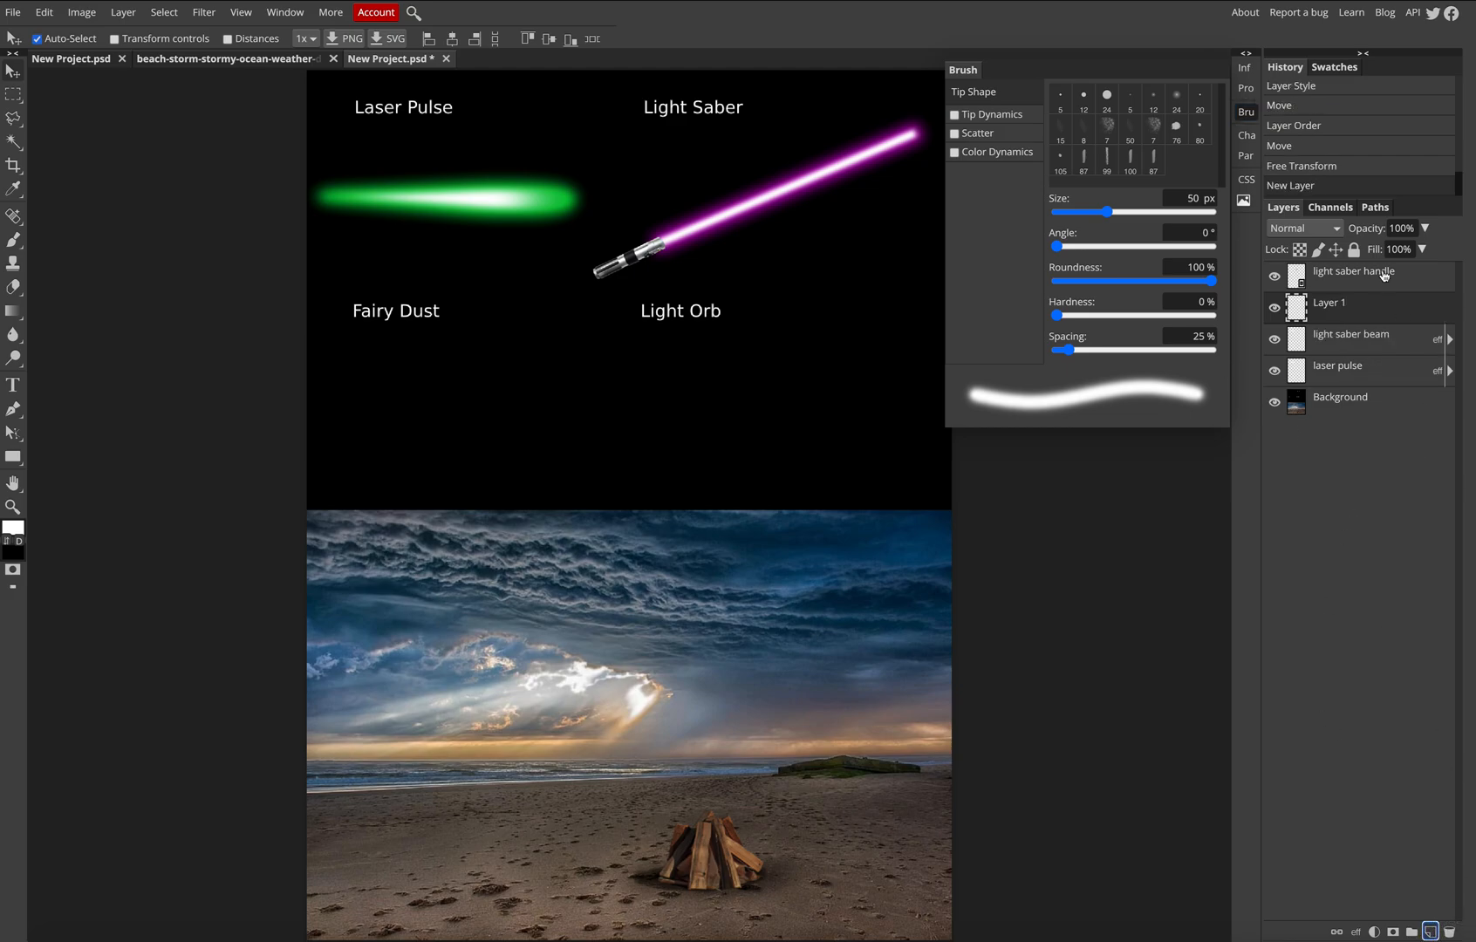
double_click(1333, 305)
text(fairy dust)
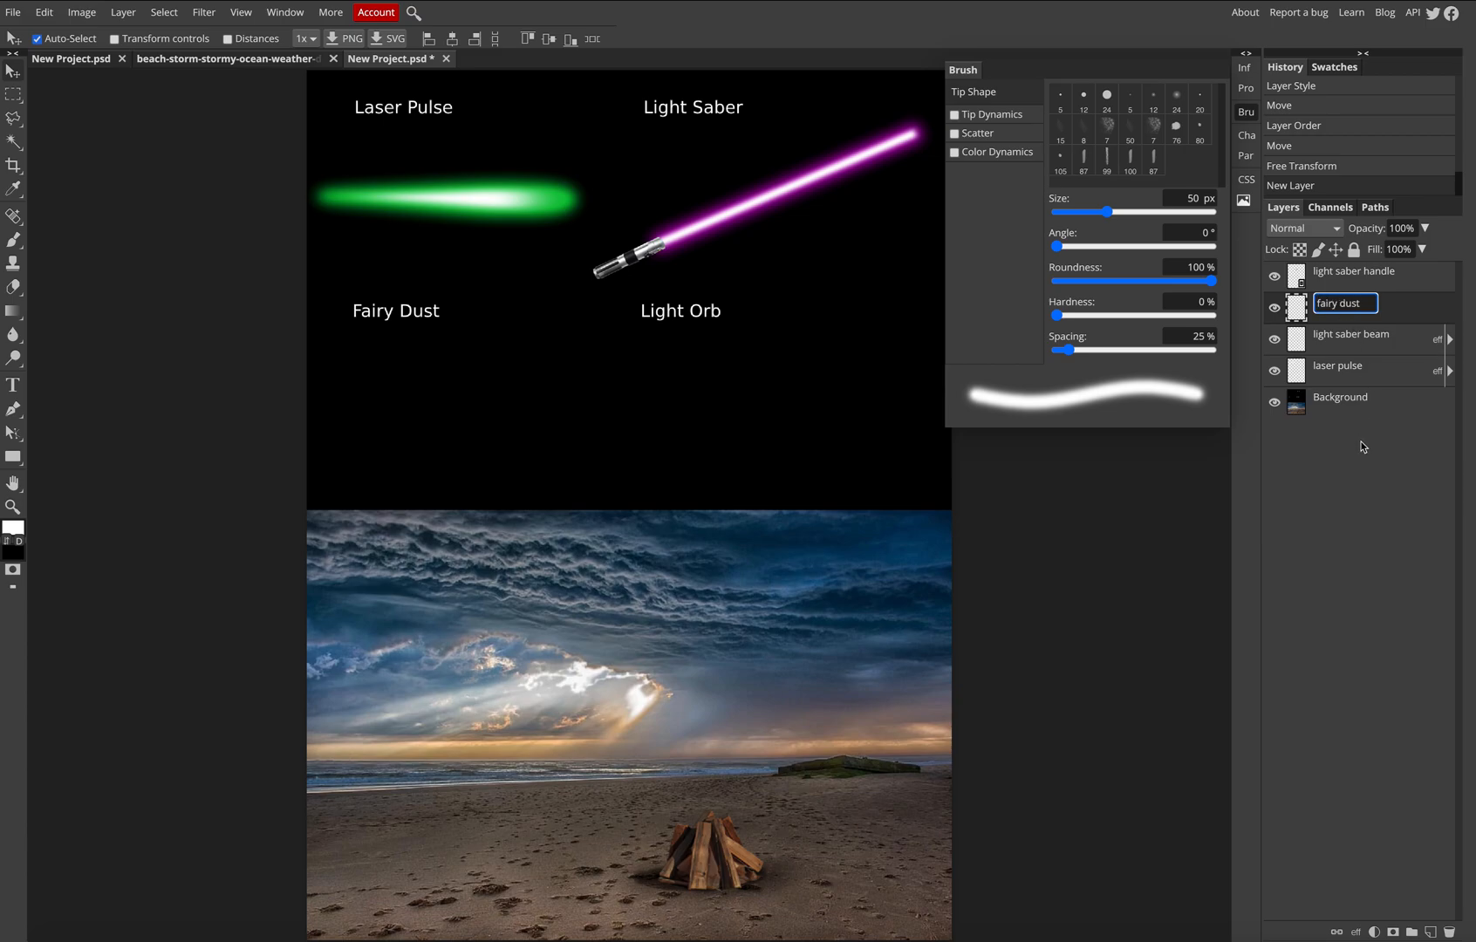
- Move the fairy dust layer above the light saber handle layer and choose the soft 24 px brush tip with 153% spacing
key(Return)
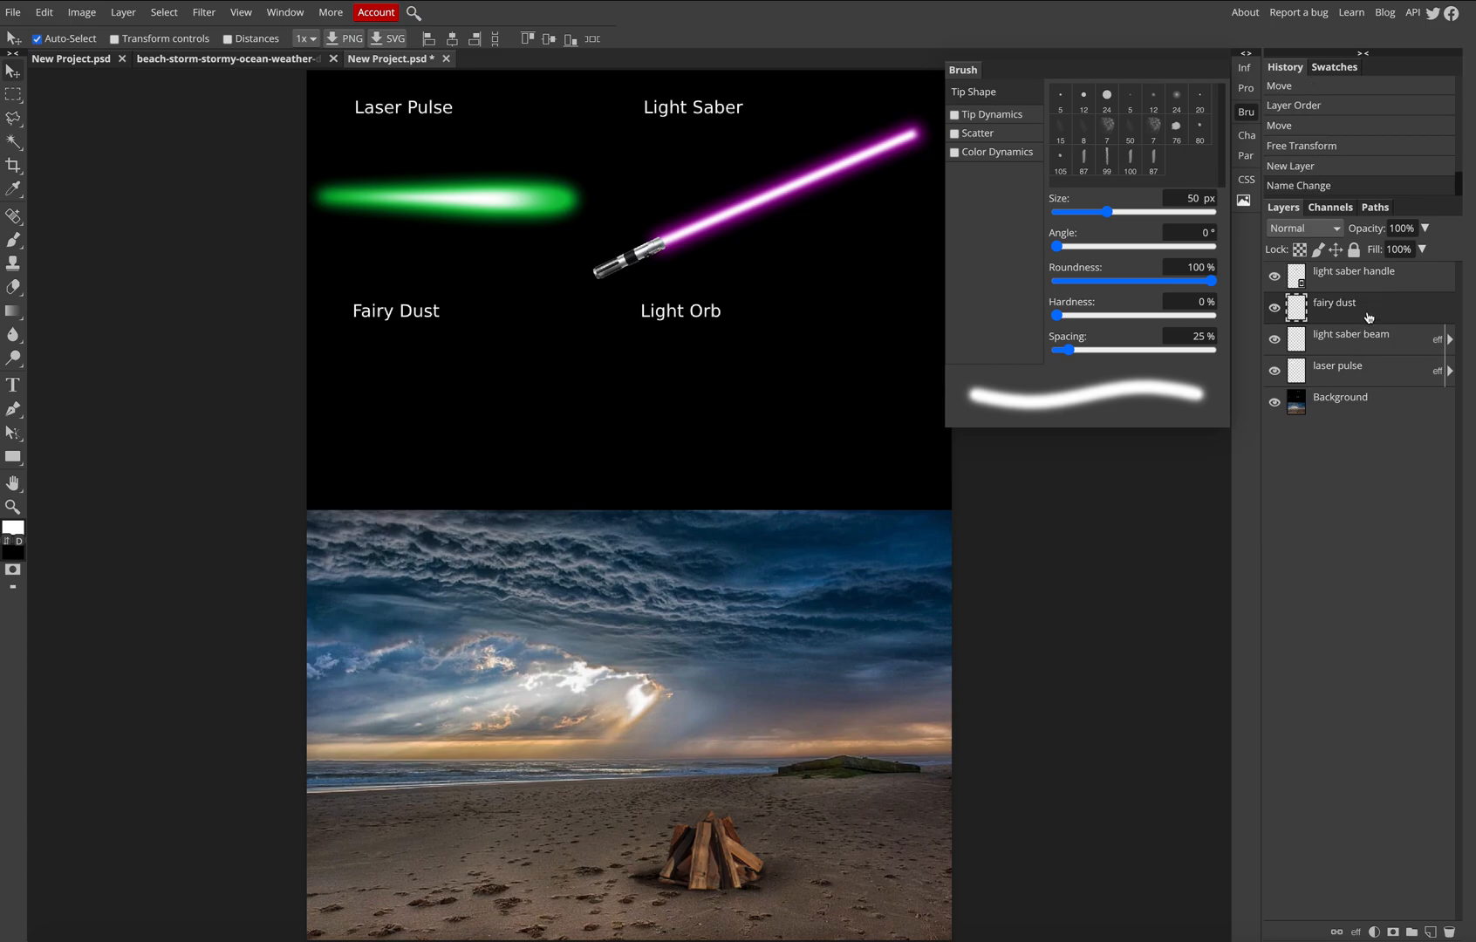
drag(1368, 317, 1380, 277)
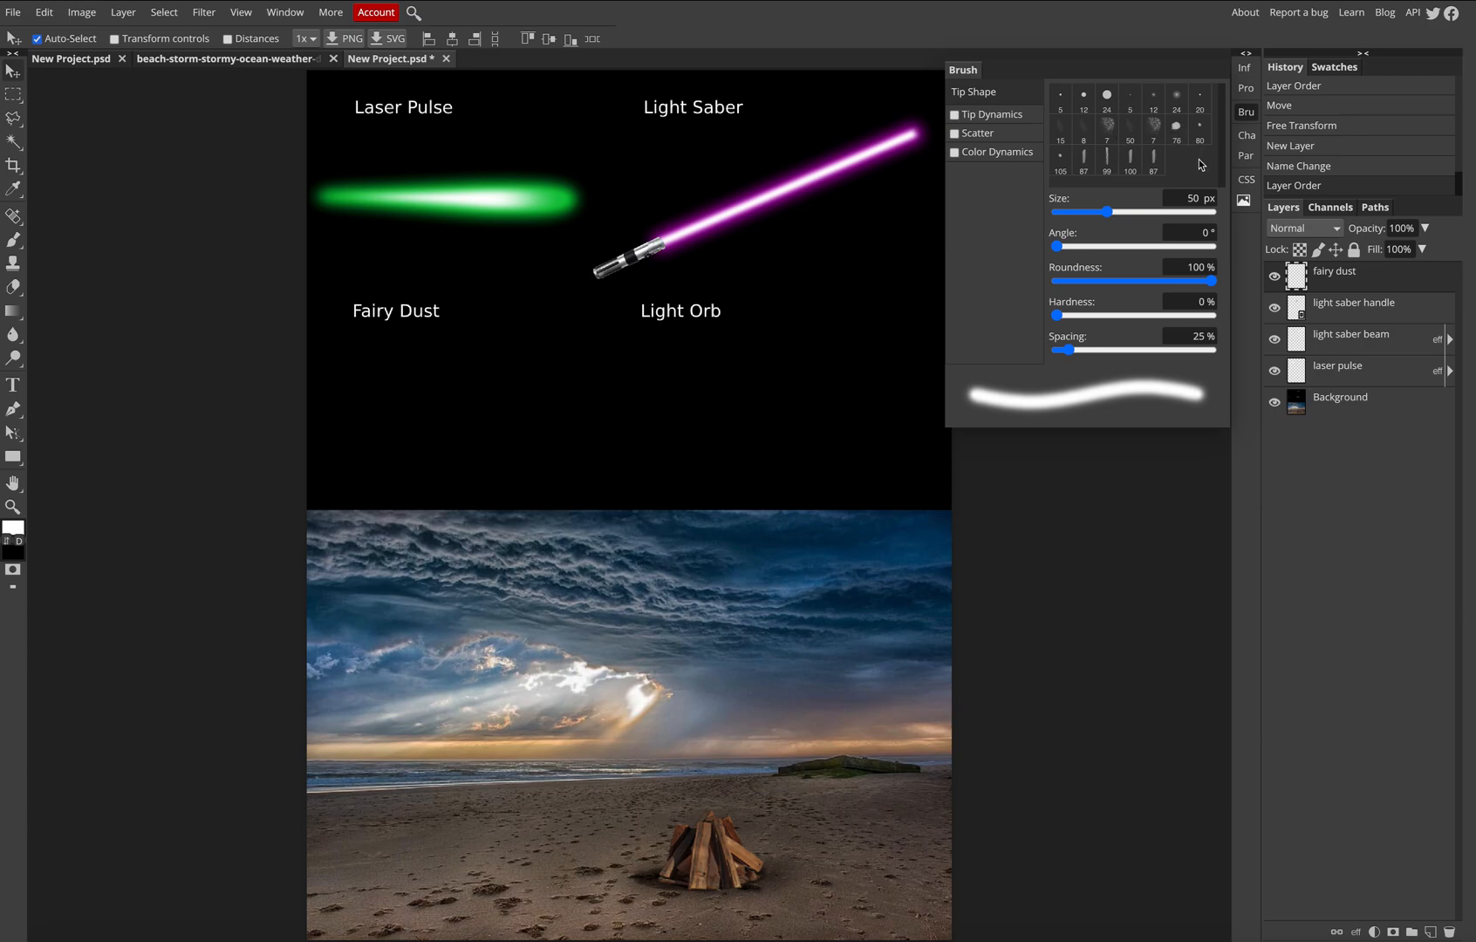
click(1177, 105)
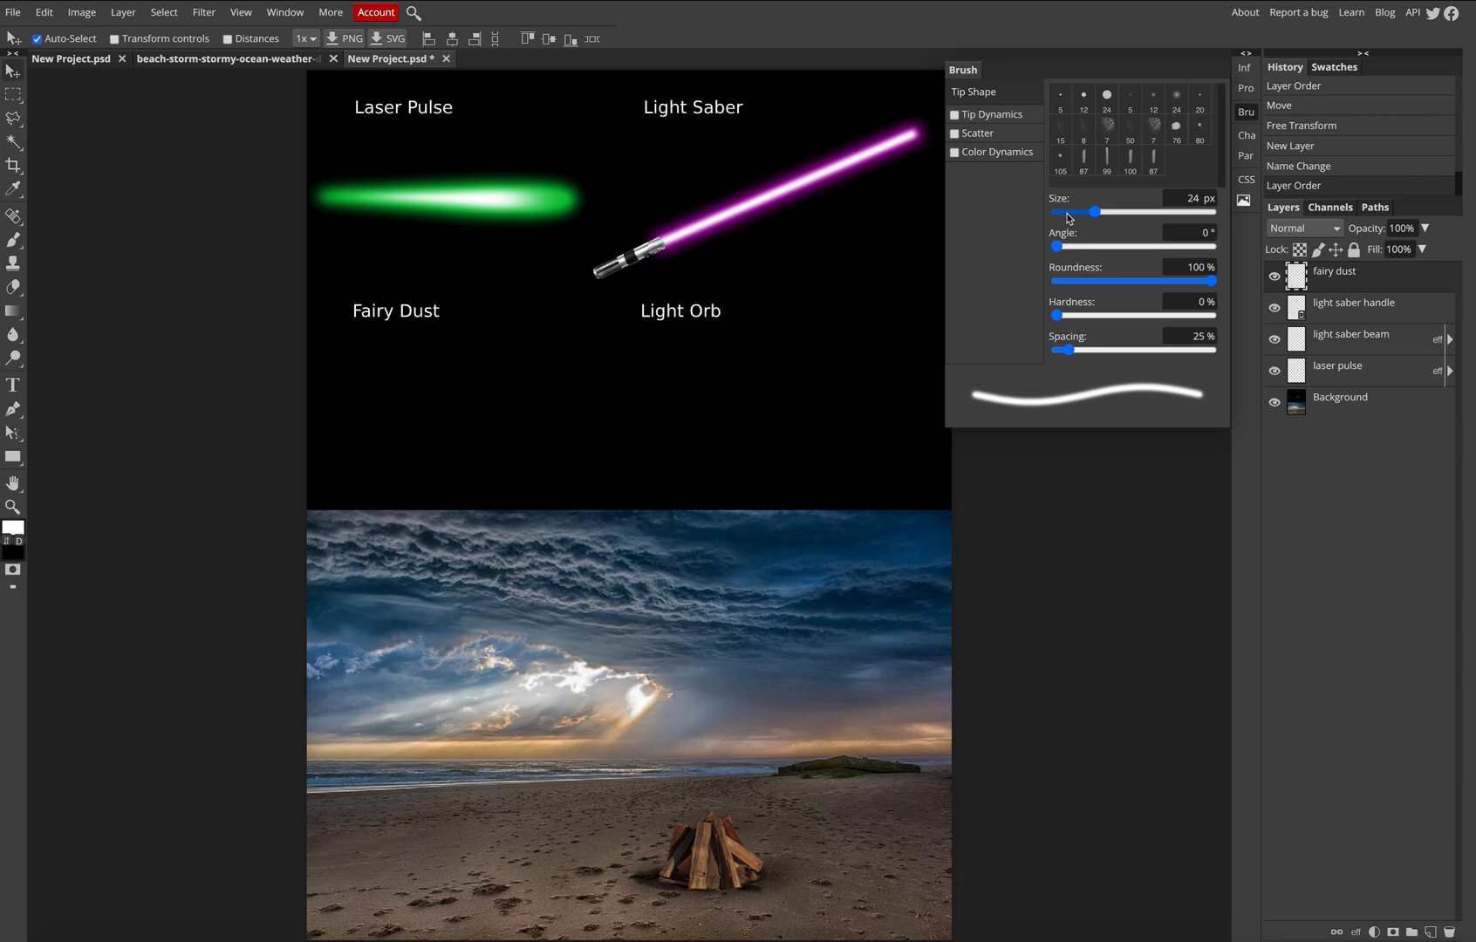
mouse_move(1068, 350)
mouse_down()
mouse_move(1164, 353)
mouse_move(1058, 348)
mouse_move(1137, 353)
mouse_up()
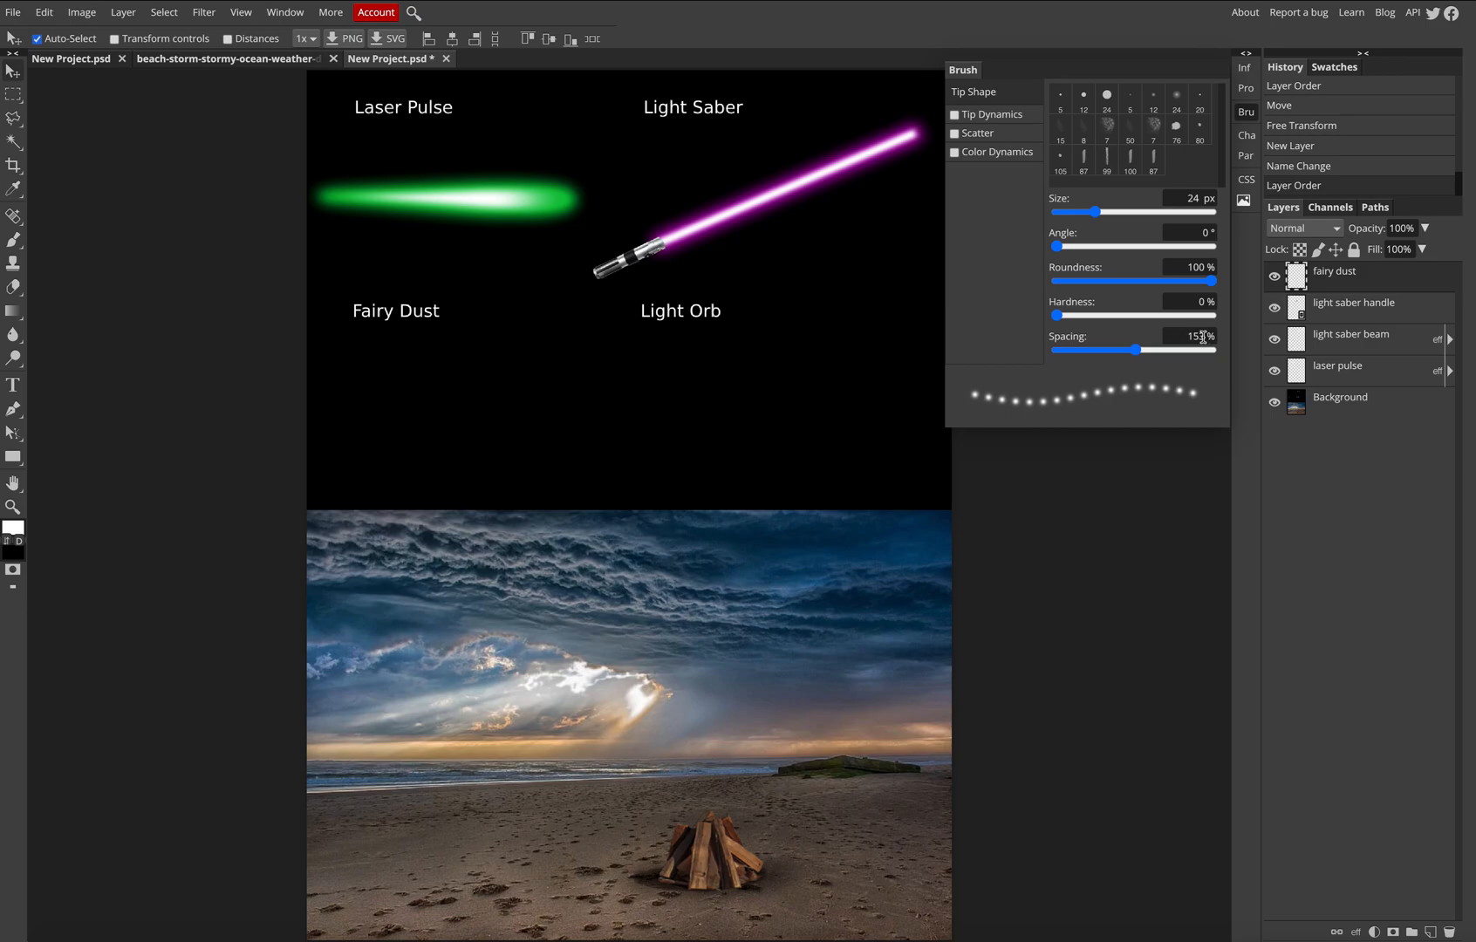
- Enable Tip Dynamics with size jitter 54%, minimal diameter 49%, angle jitter 2%, roundness jitter 67% and minimal roundness 14%
click(985, 118)
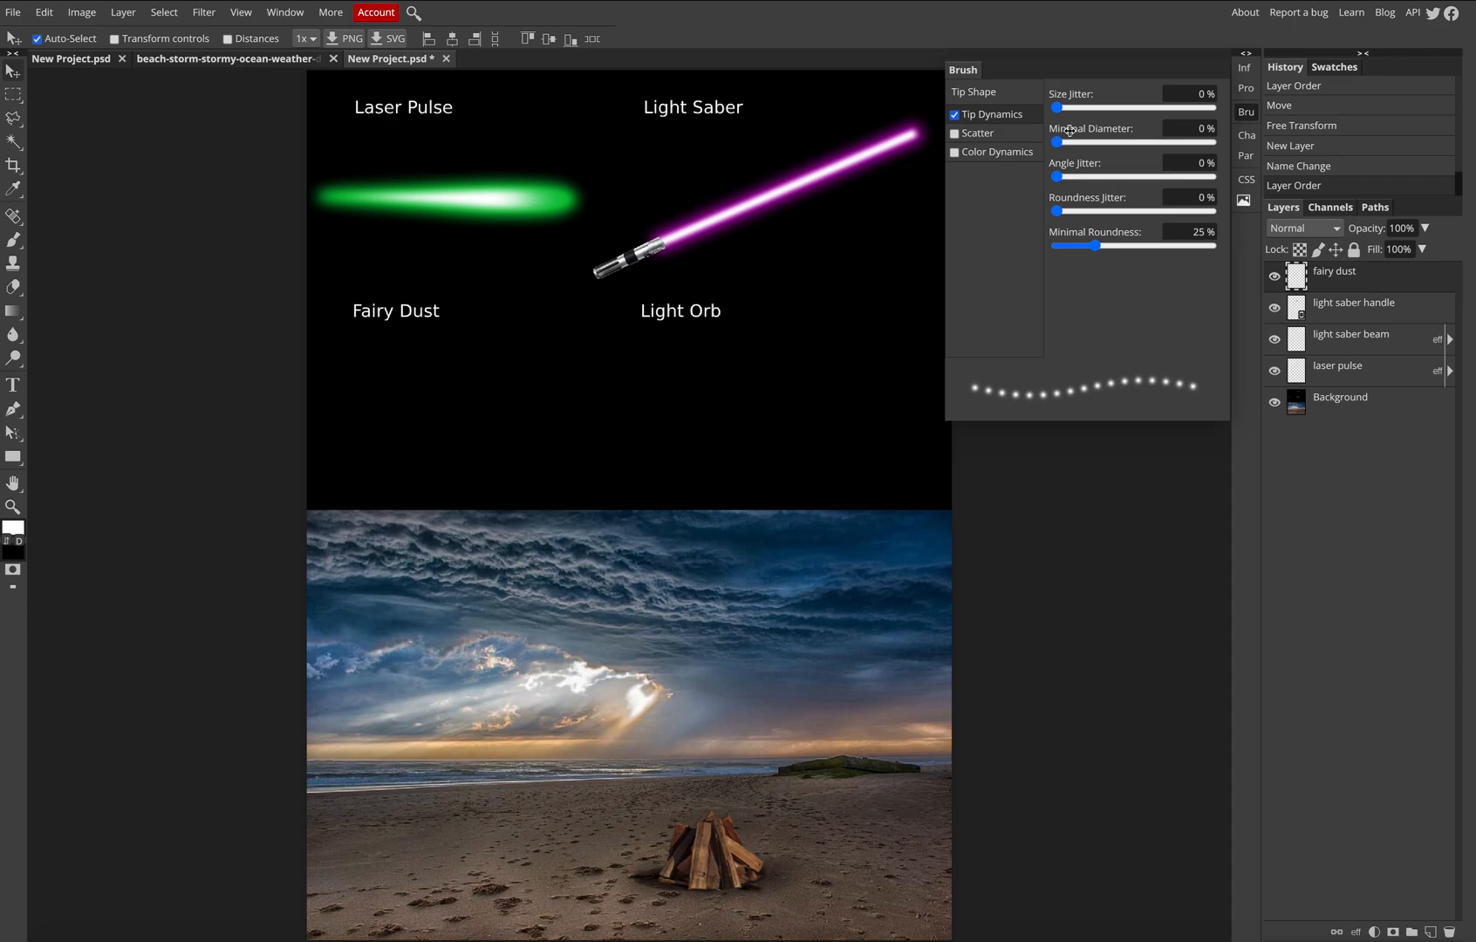
drag(1057, 108, 1141, 117)
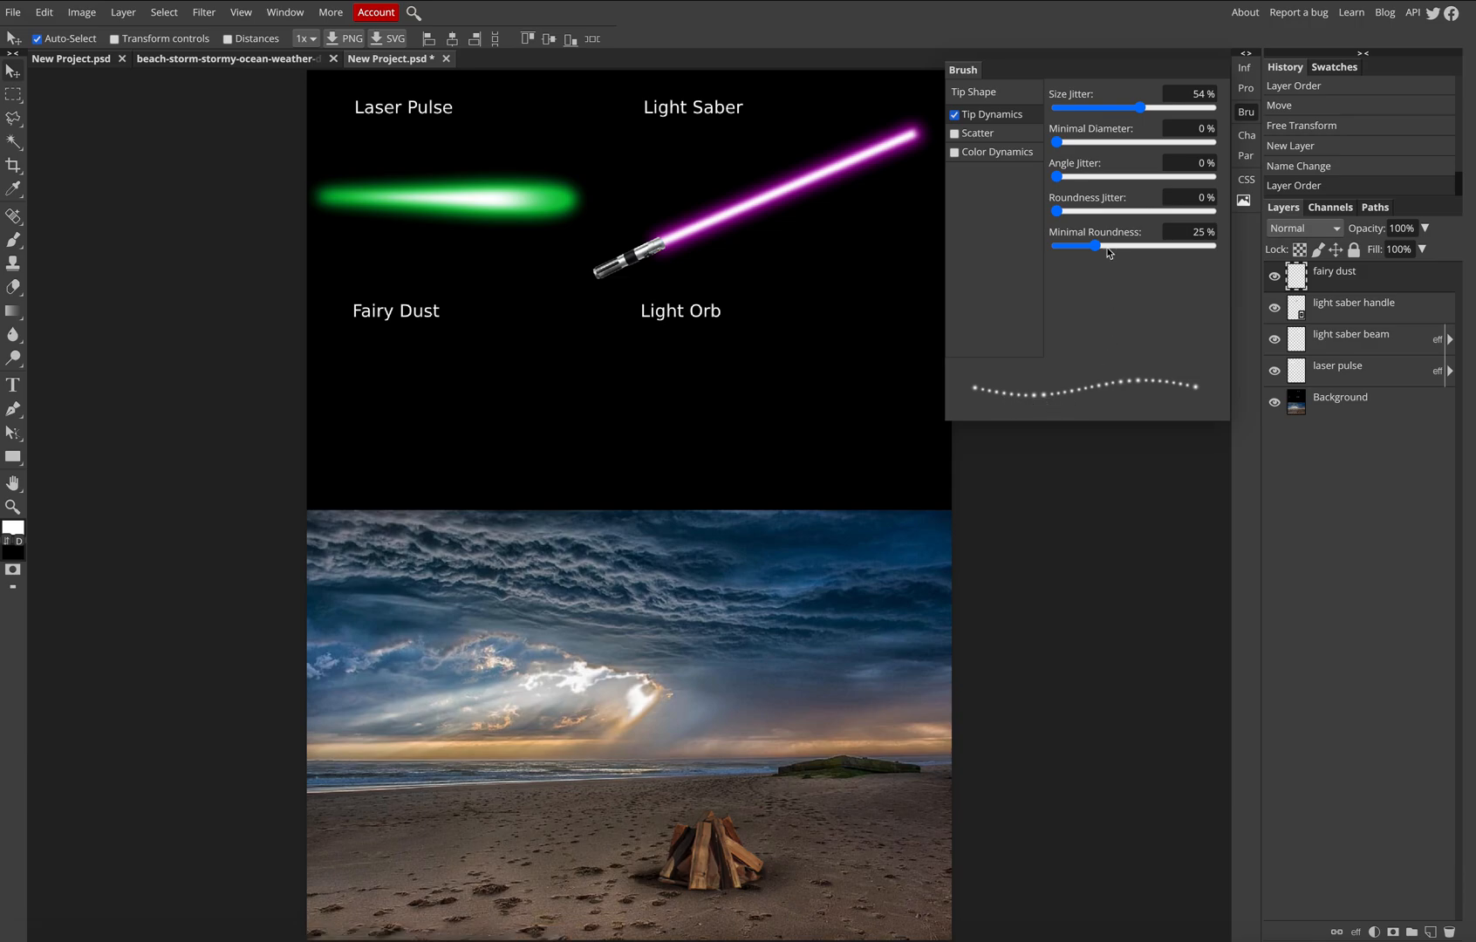
mouse_move(1057, 143)
mouse_down()
mouse_move(1183, 150)
mouse_move(1132, 151)
mouse_up()
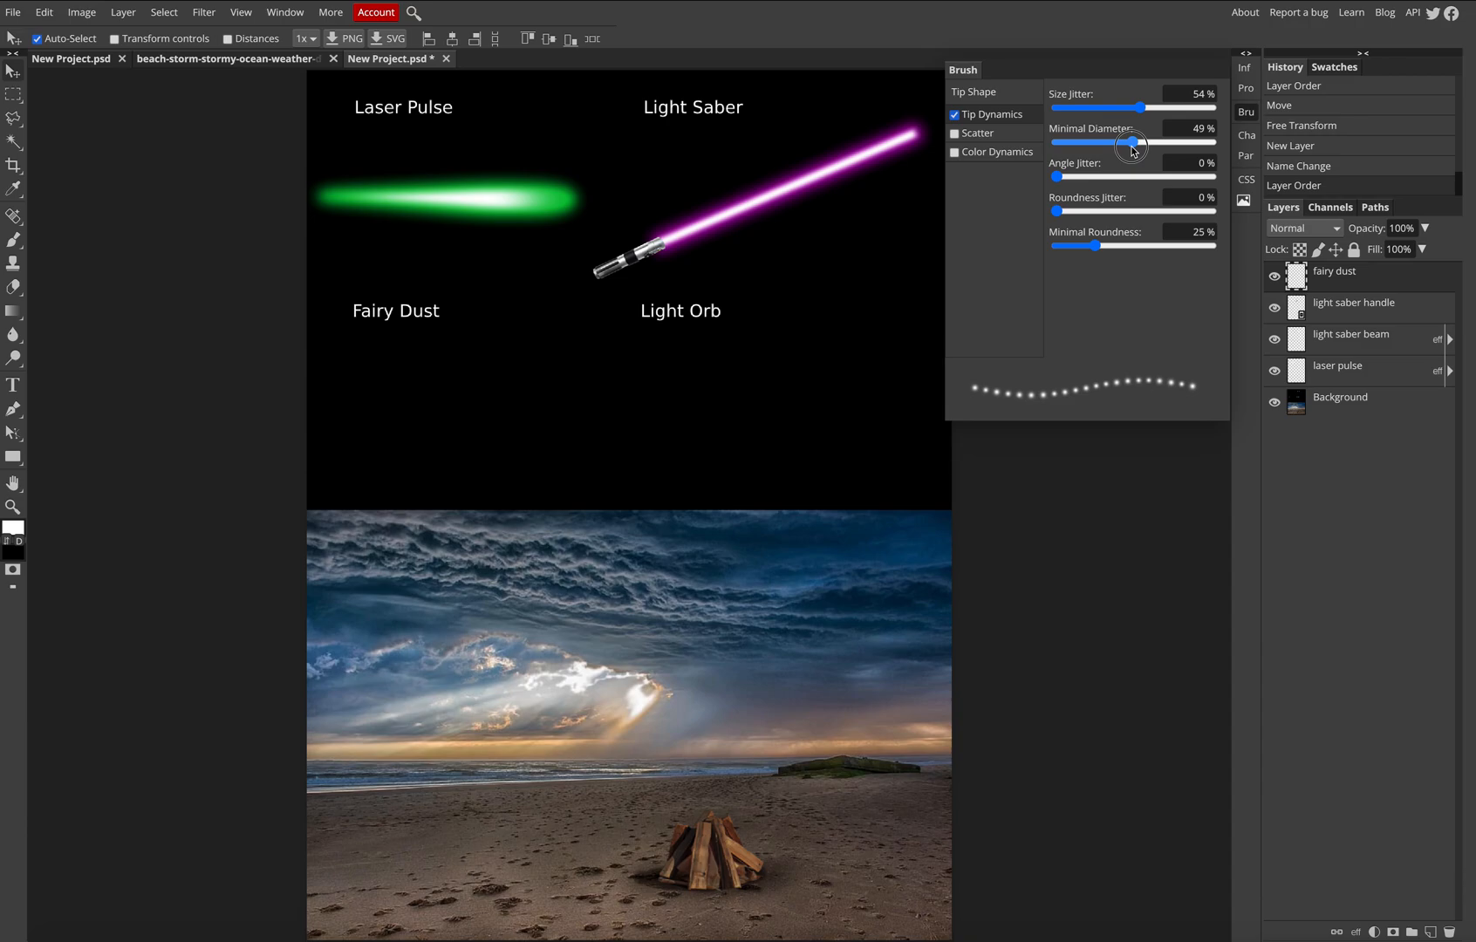
drag(1058, 181, 1162, 210)
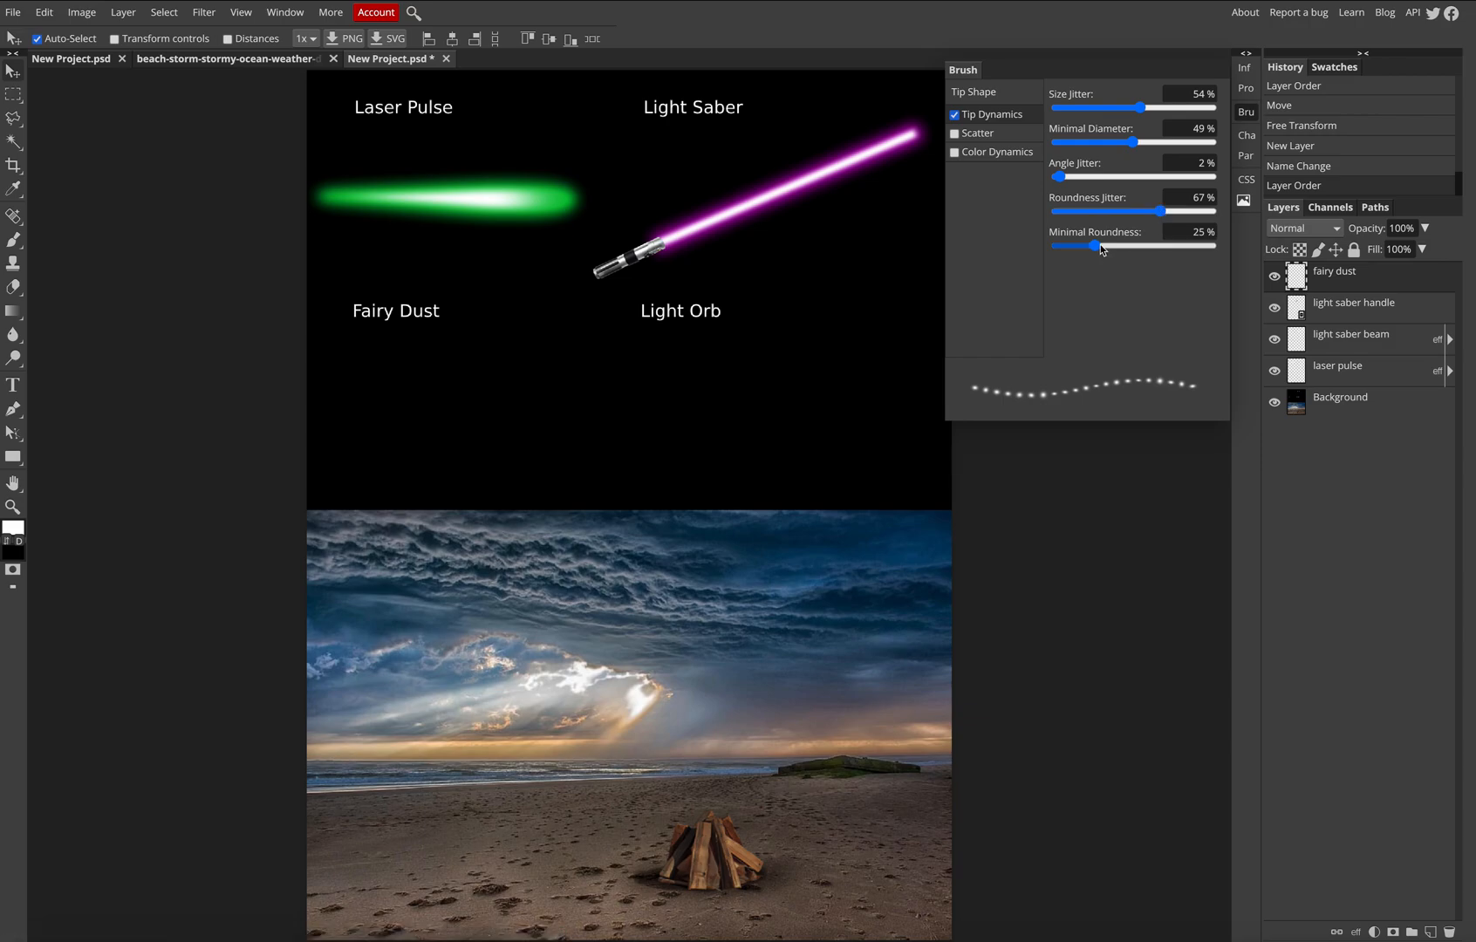
mouse_move(1098, 250)
mouse_down()
mouse_move(1213, 248)
mouse_move(1030, 251)
mouse_move(1222, 251)
mouse_move(1079, 251)
mouse_up()
- Enable brush Scatter with position jitter 370%, count 2 and count jitter 74%
click(978, 134)
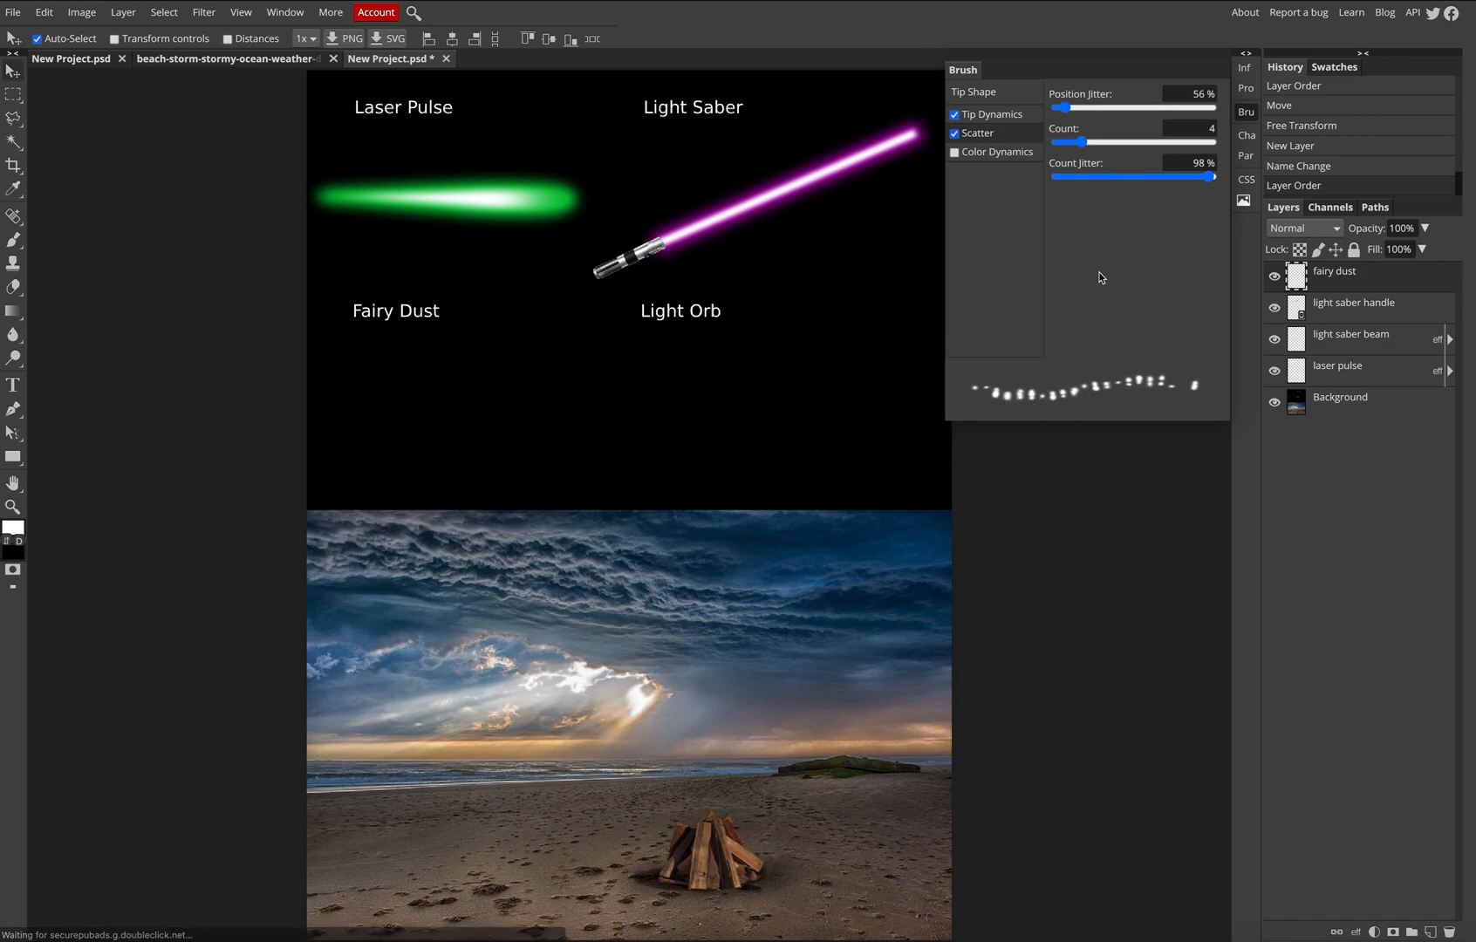
mouse_move(1063, 108)
mouse_down()
mouse_move(1121, 112)
mouse_move(1104, 113)
mouse_up()
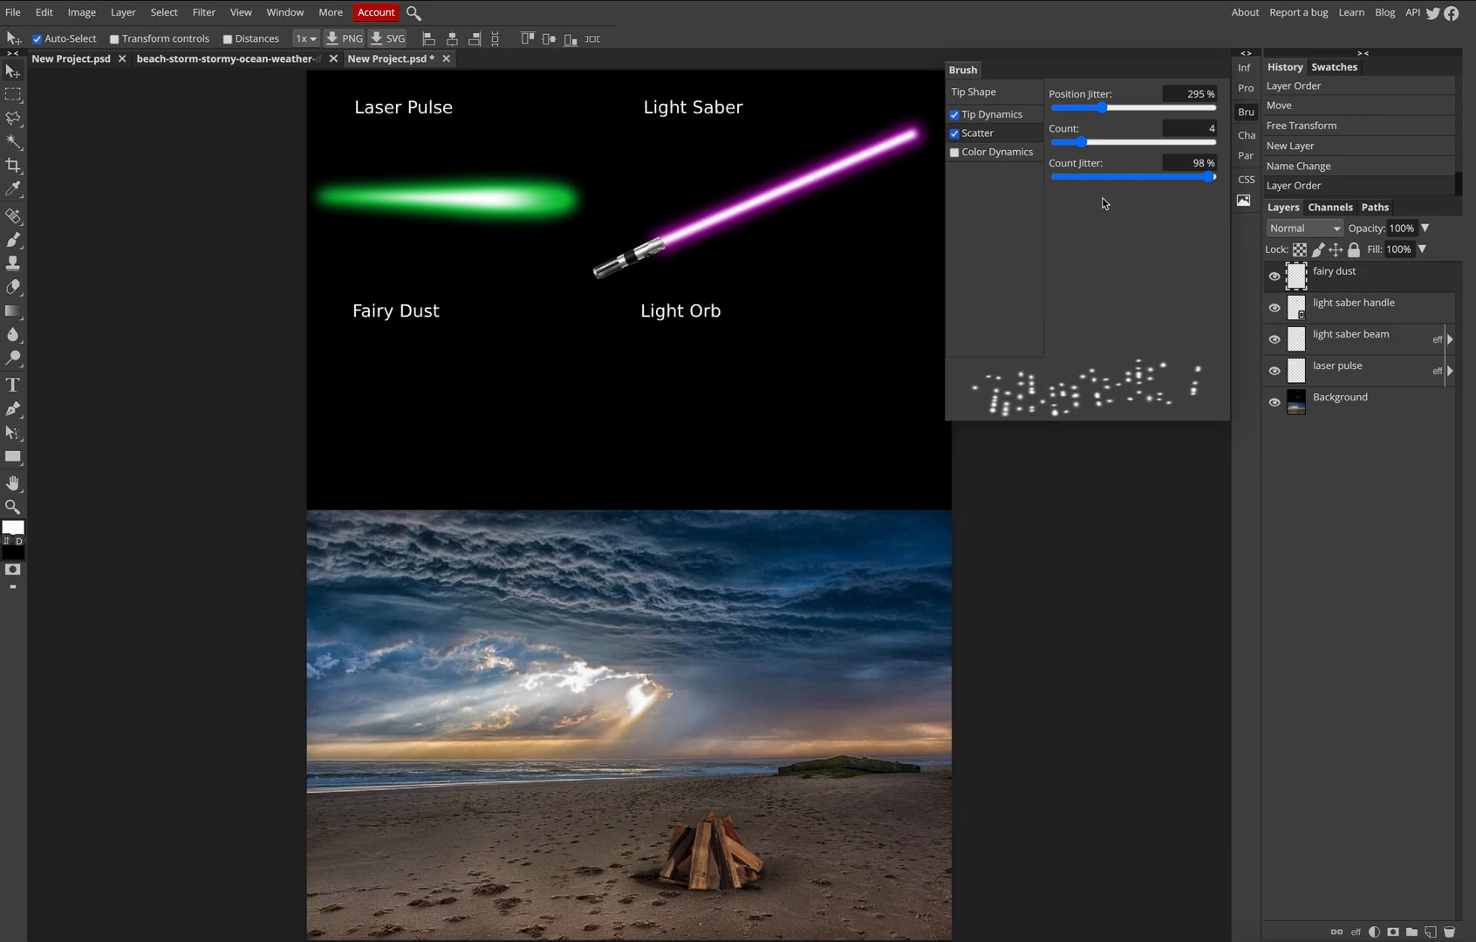
mouse_move(1101, 110)
mouse_down()
mouse_move(1191, 116)
mouse_move(1143, 115)
mouse_move(1097, 146)
mouse_move(1126, 146)
mouse_move(1158, 115)
mouse_move(1025, 119)
mouse_move(1117, 121)
mouse_move(1124, 142)
mouse_move(1085, 142)
mouse_up()
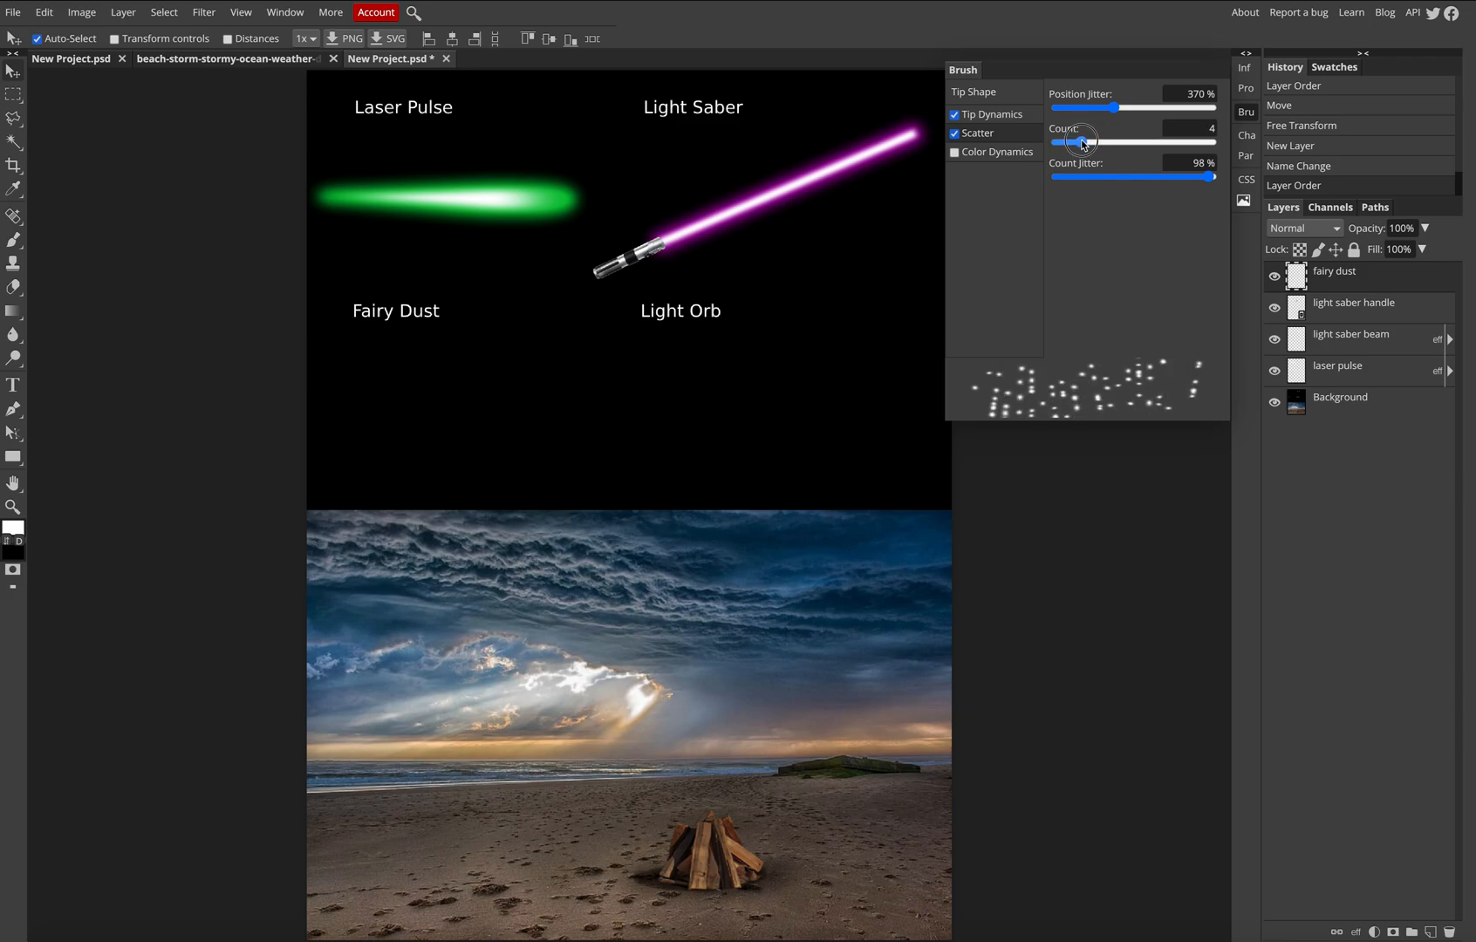
drag(1082, 142, 1071, 144)
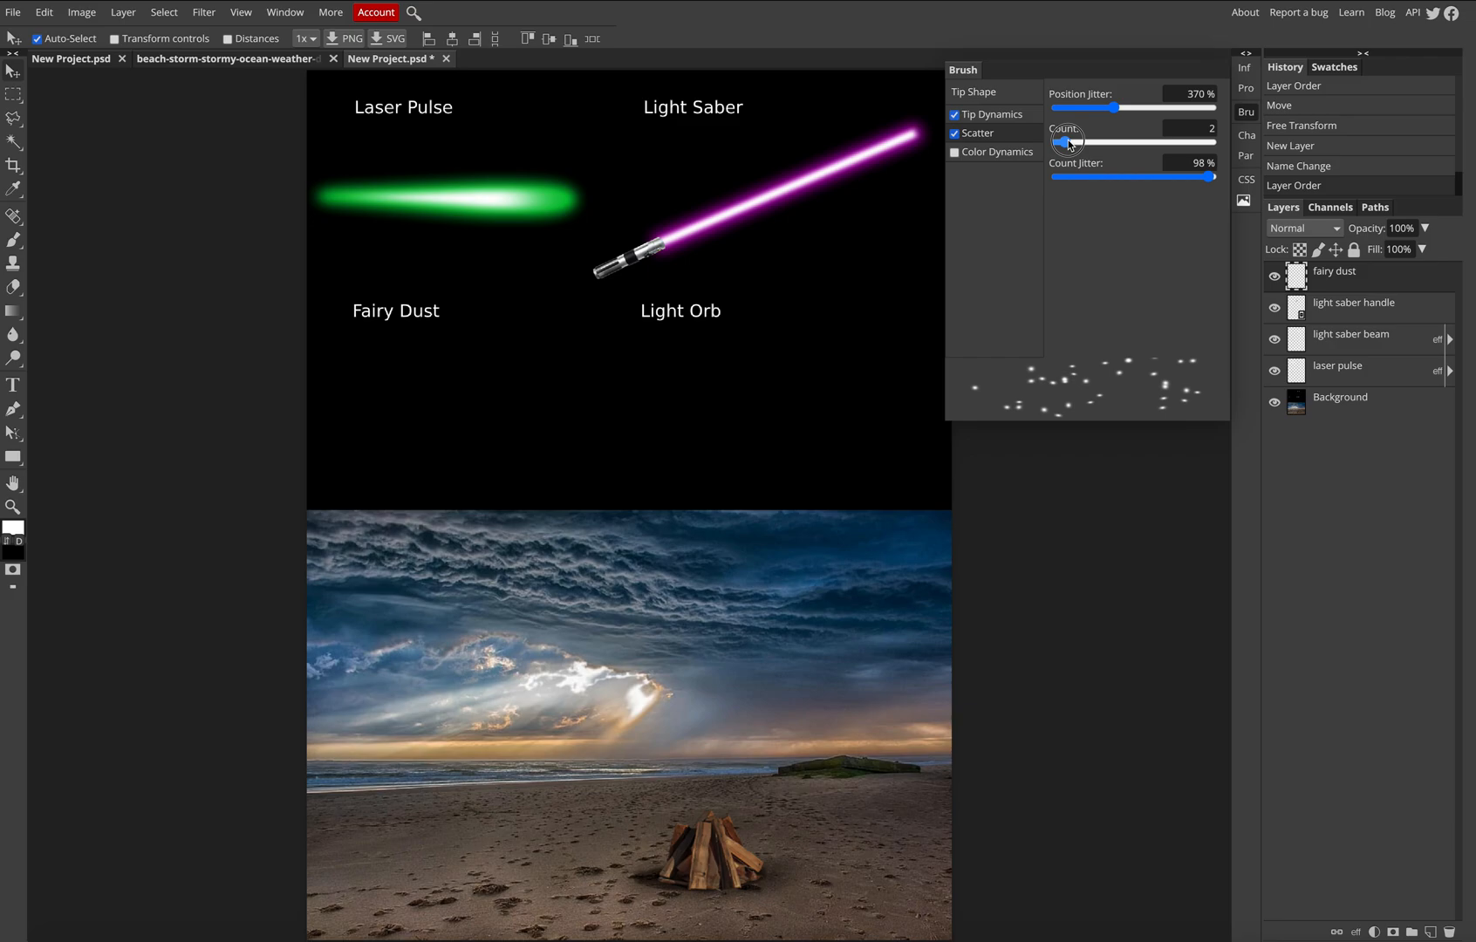
mouse_move(1209, 177)
mouse_down()
mouse_move(1066, 180)
mouse_move(1172, 182)
mouse_up()
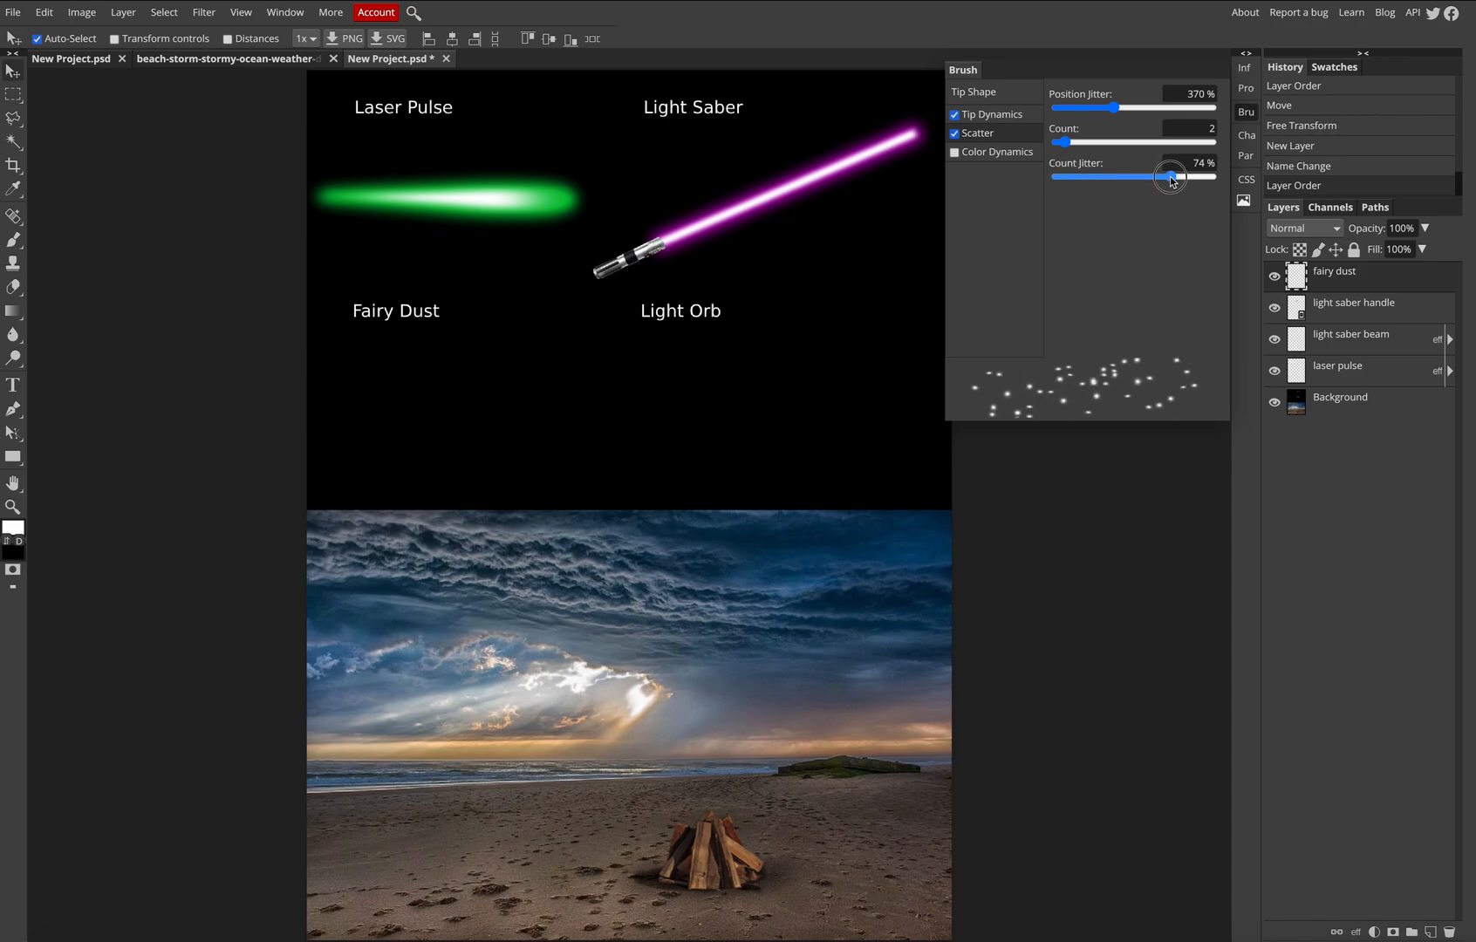
- Change Tip Dynamics to size jitter 89%, minimal diameter 56%, angle jitter 41%, roundness jitter 42% and minimal roundness 44%
click(991, 115)
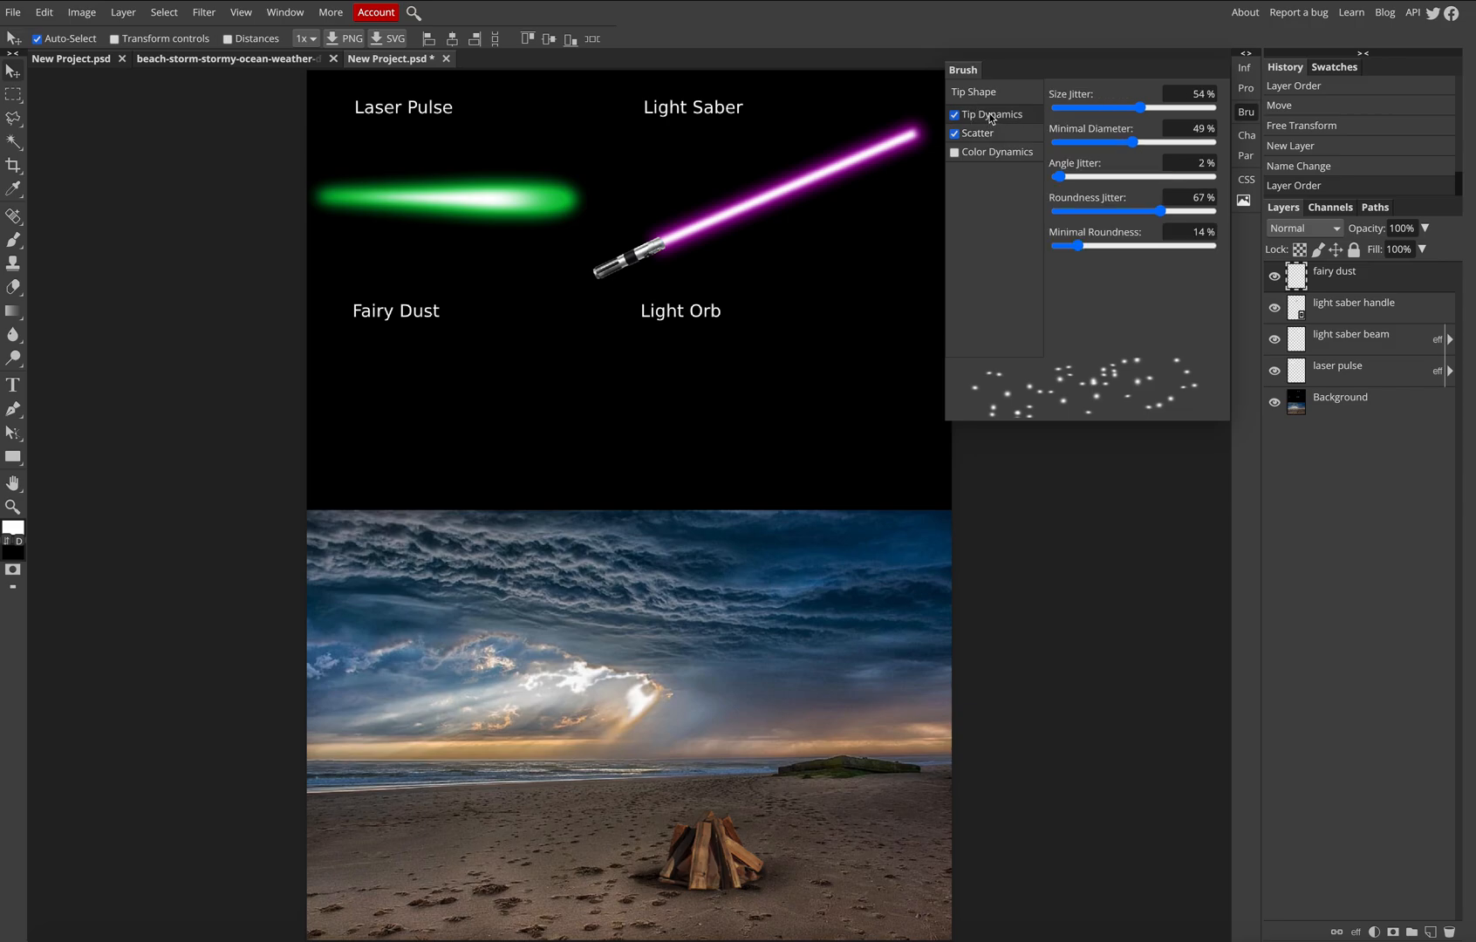
mouse_move(1140, 108)
mouse_down()
mouse_move(1198, 118)
mouse_move(1144, 145)
mouse_up()
mouse_move(1061, 178)
mouse_down()
mouse_move(1136, 179)
mouse_move(1115, 182)
mouse_move(1107, 212)
mouse_move(1200, 212)
mouse_move(1123, 212)
mouse_move(1126, 250)
mouse_move(1169, 251)
mouse_move(1135, 250)
mouse_move(1156, 251)
mouse_up()
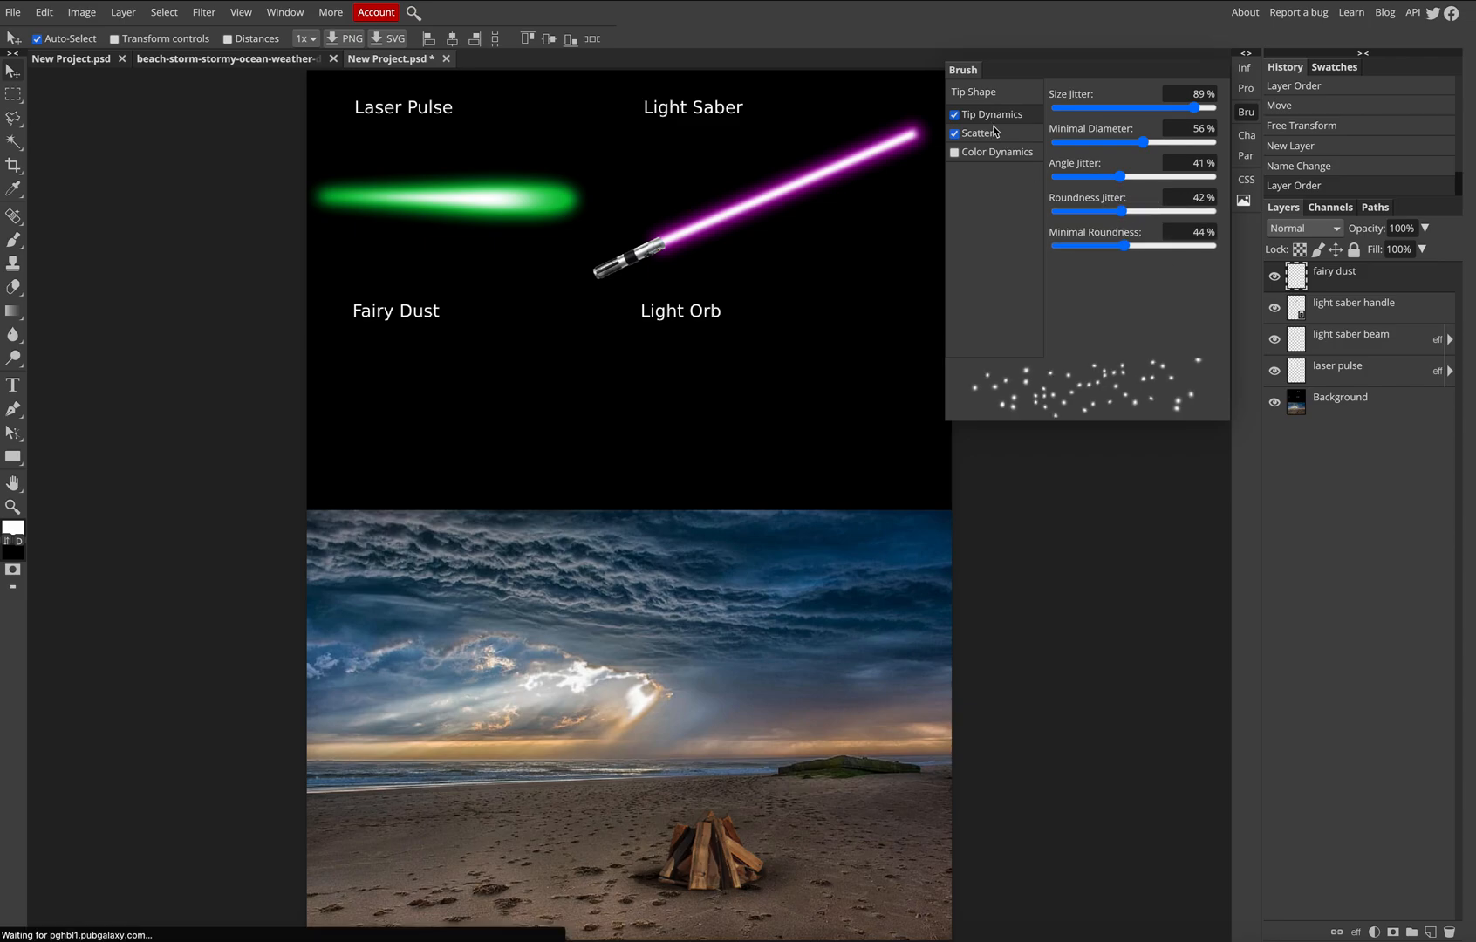
- Adjust the brush tip's spacing, trying 216% and settling on 74%
click(984, 92)
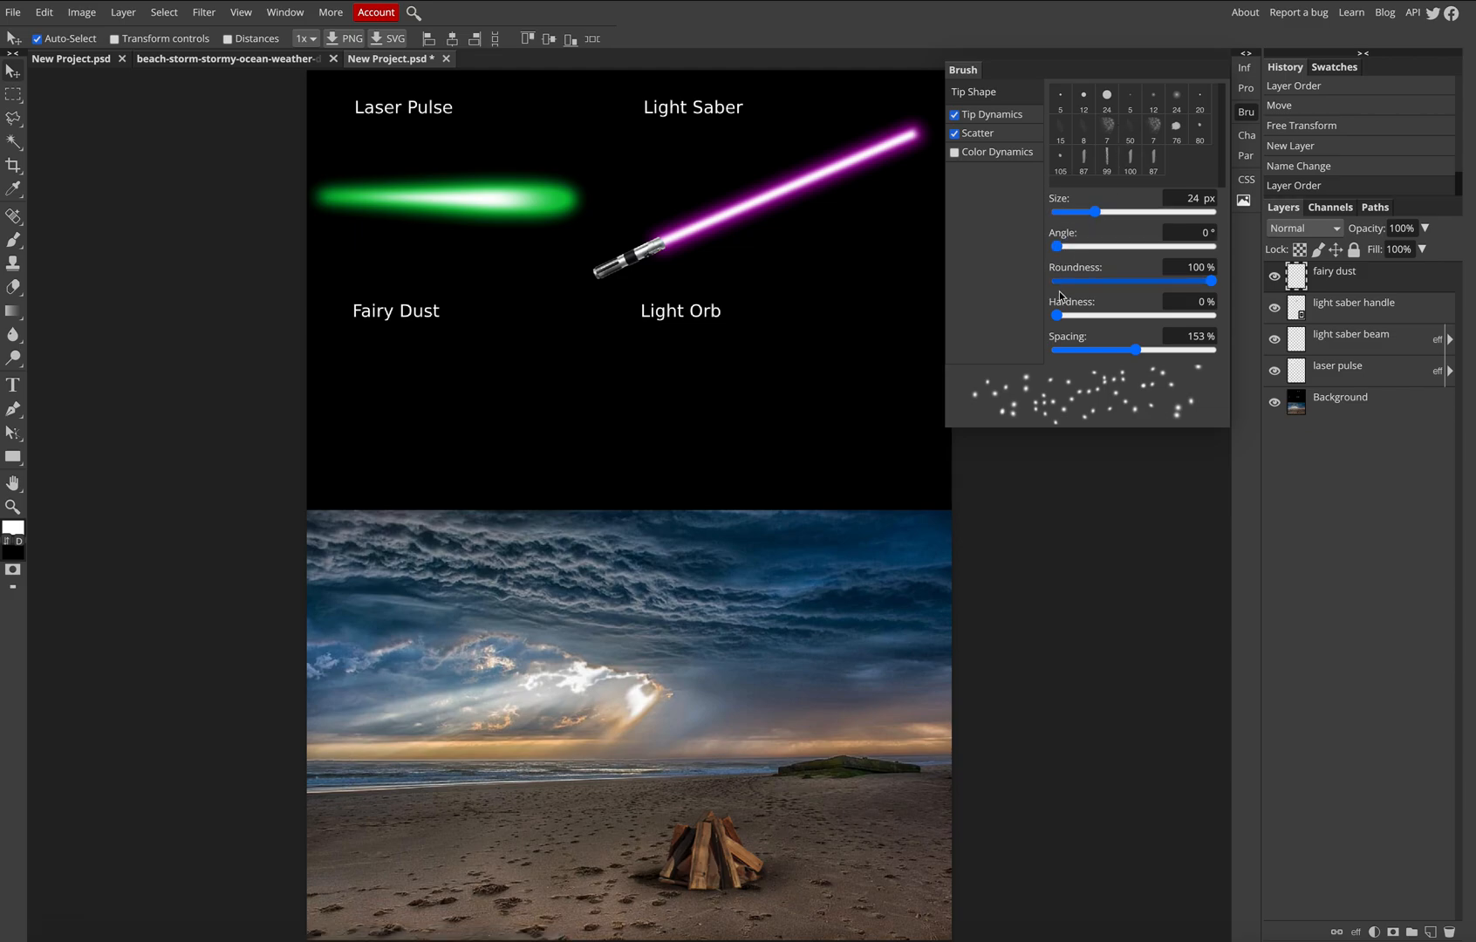
drag(1136, 350, 1167, 350)
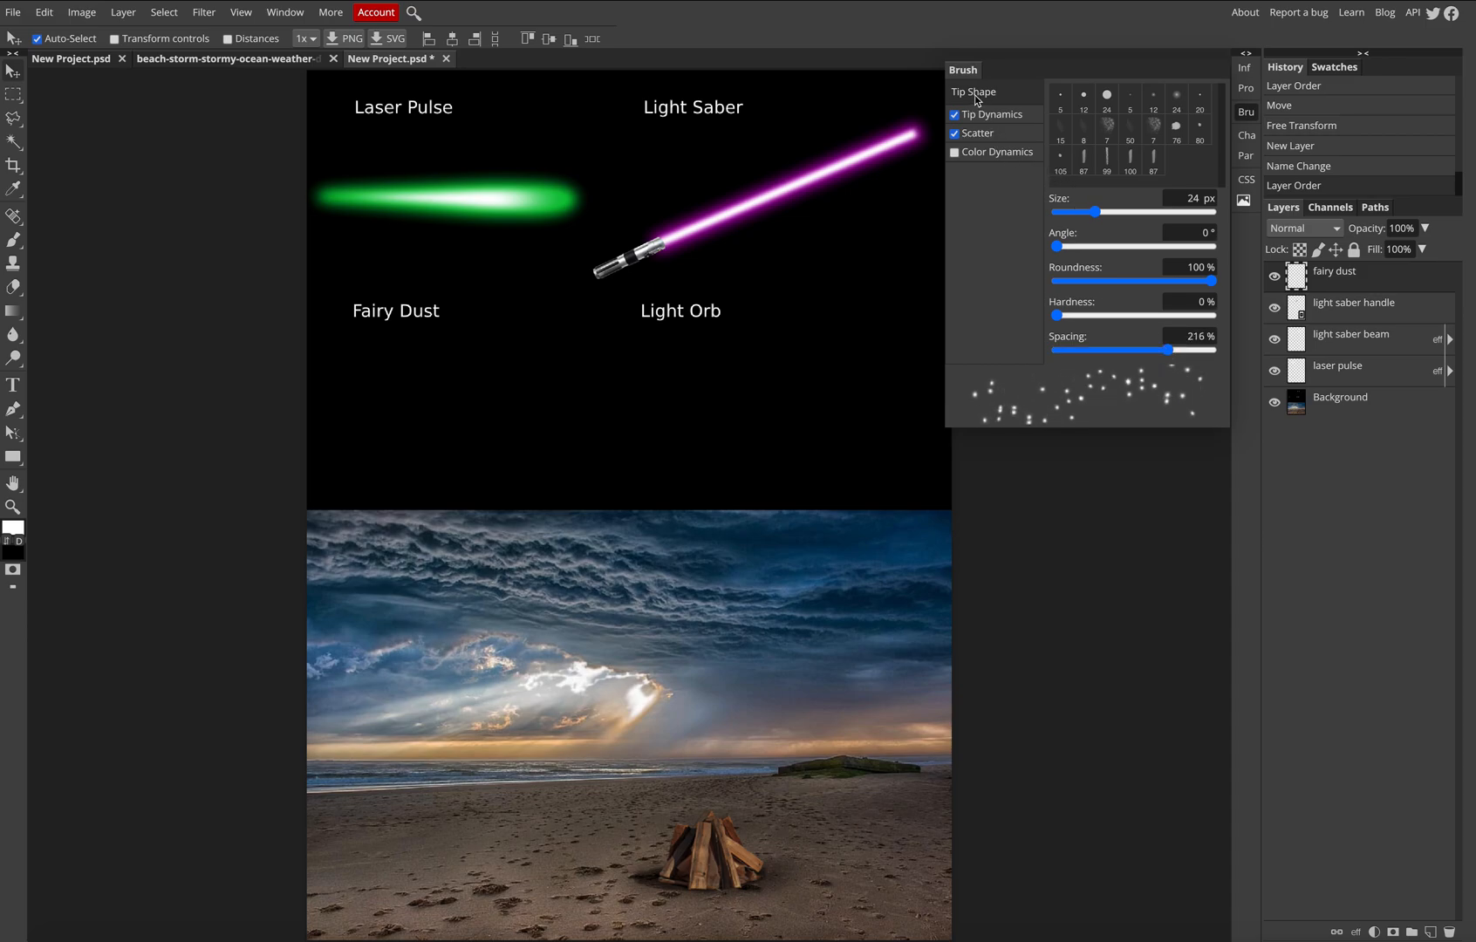
drag(1167, 352, 1096, 355)
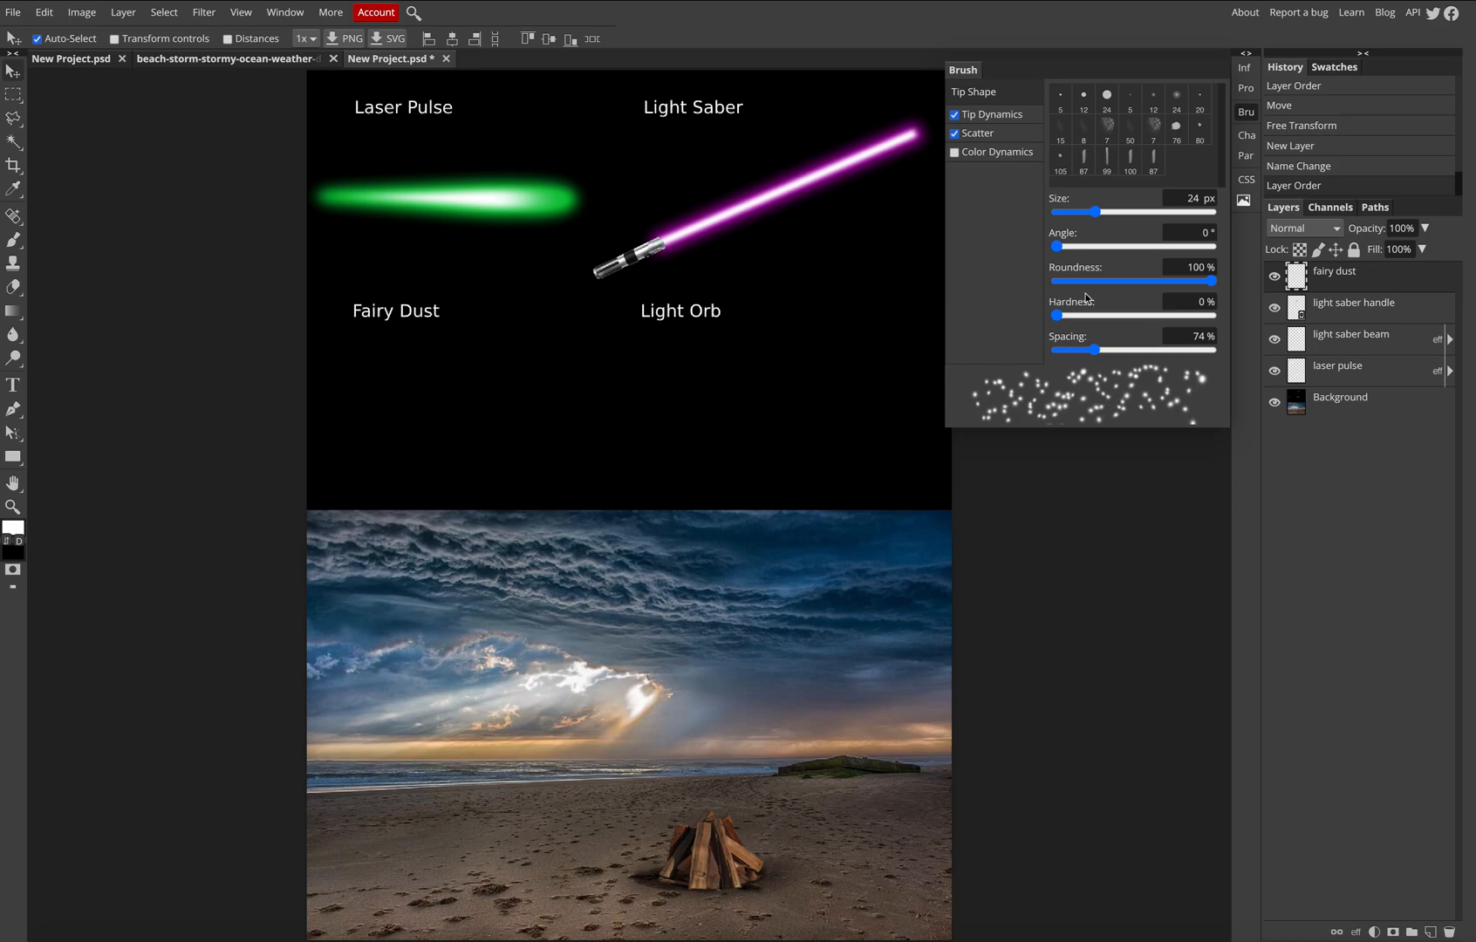
- Enable Color Dynamics with foreground/background jitter 31%, hue jitter 31%, saturation jitter 0% and brightness jitter 43%, and activate the Brush tool
click(995, 153)
click(1099, 220)
drag(1057, 119, 1108, 126)
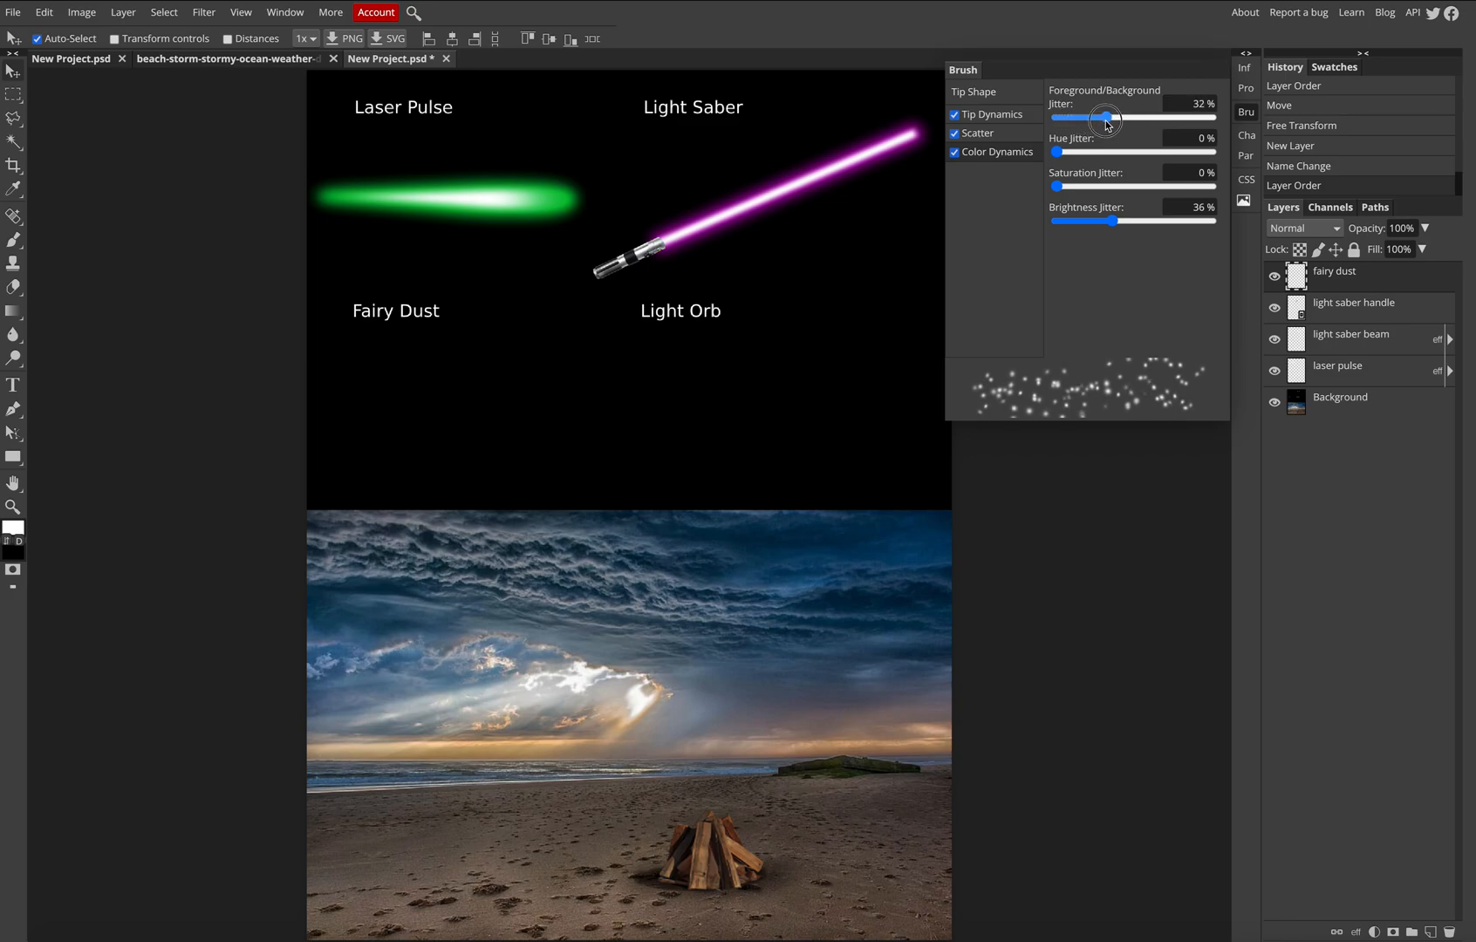
mouse_move(1107, 125)
mouse_down()
mouse_move(1066, 125)
mouse_move(1097, 124)
mouse_up()
mouse_move(1096, 125)
mouse_down()
mouse_move(1223, 125)
mouse_move(1116, 119)
mouse_move(1204, 153)
mouse_move(1049, 157)
mouse_move(1061, 187)
mouse_move(1154, 194)
mouse_up()
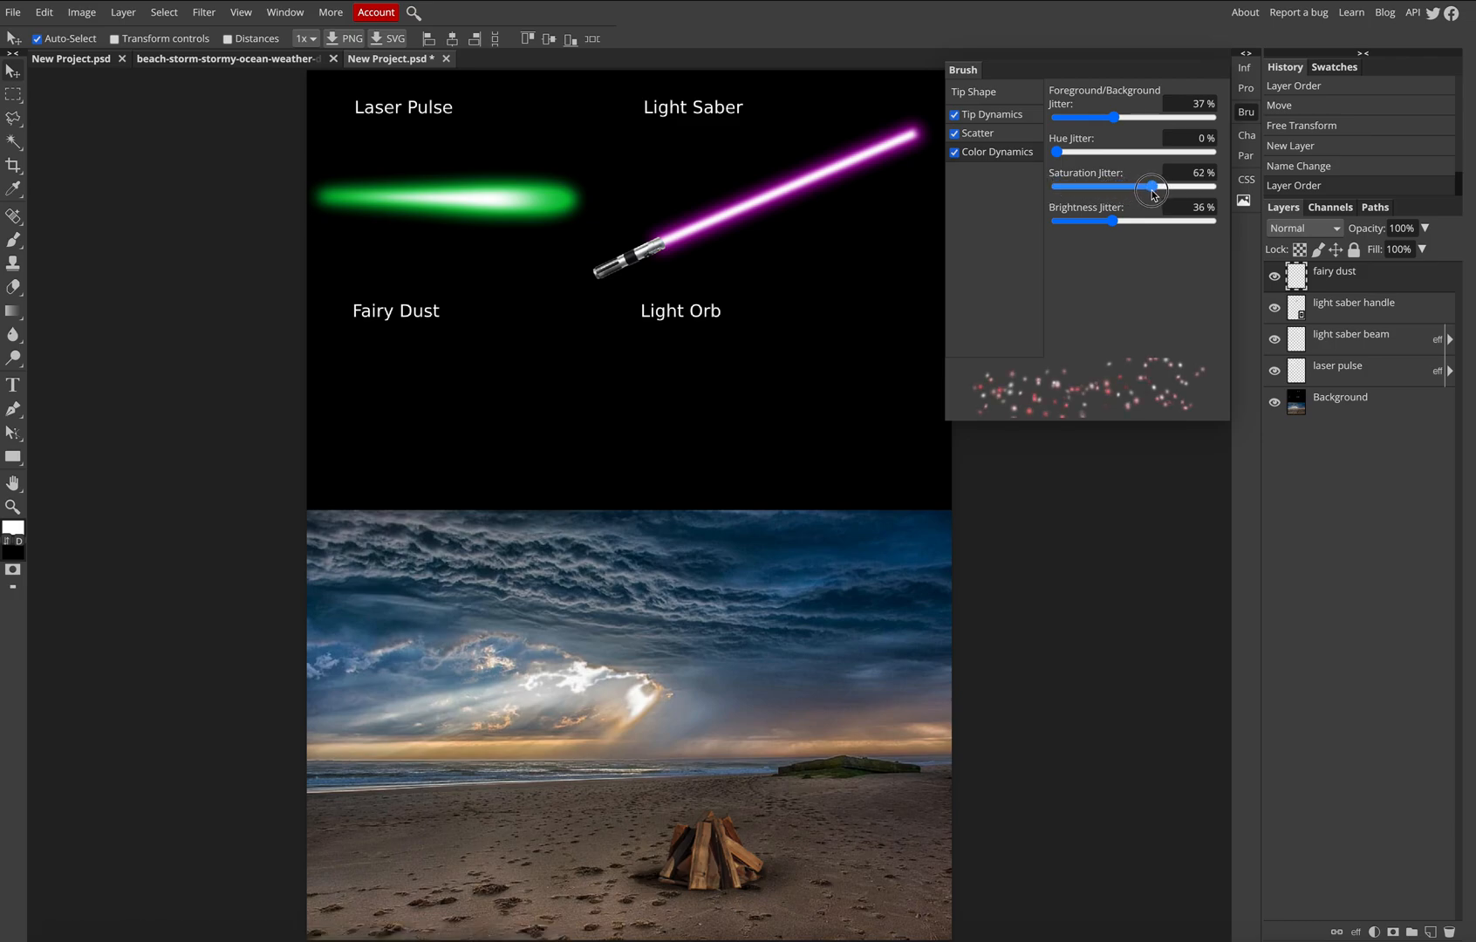
drag(1154, 194, 1060, 193)
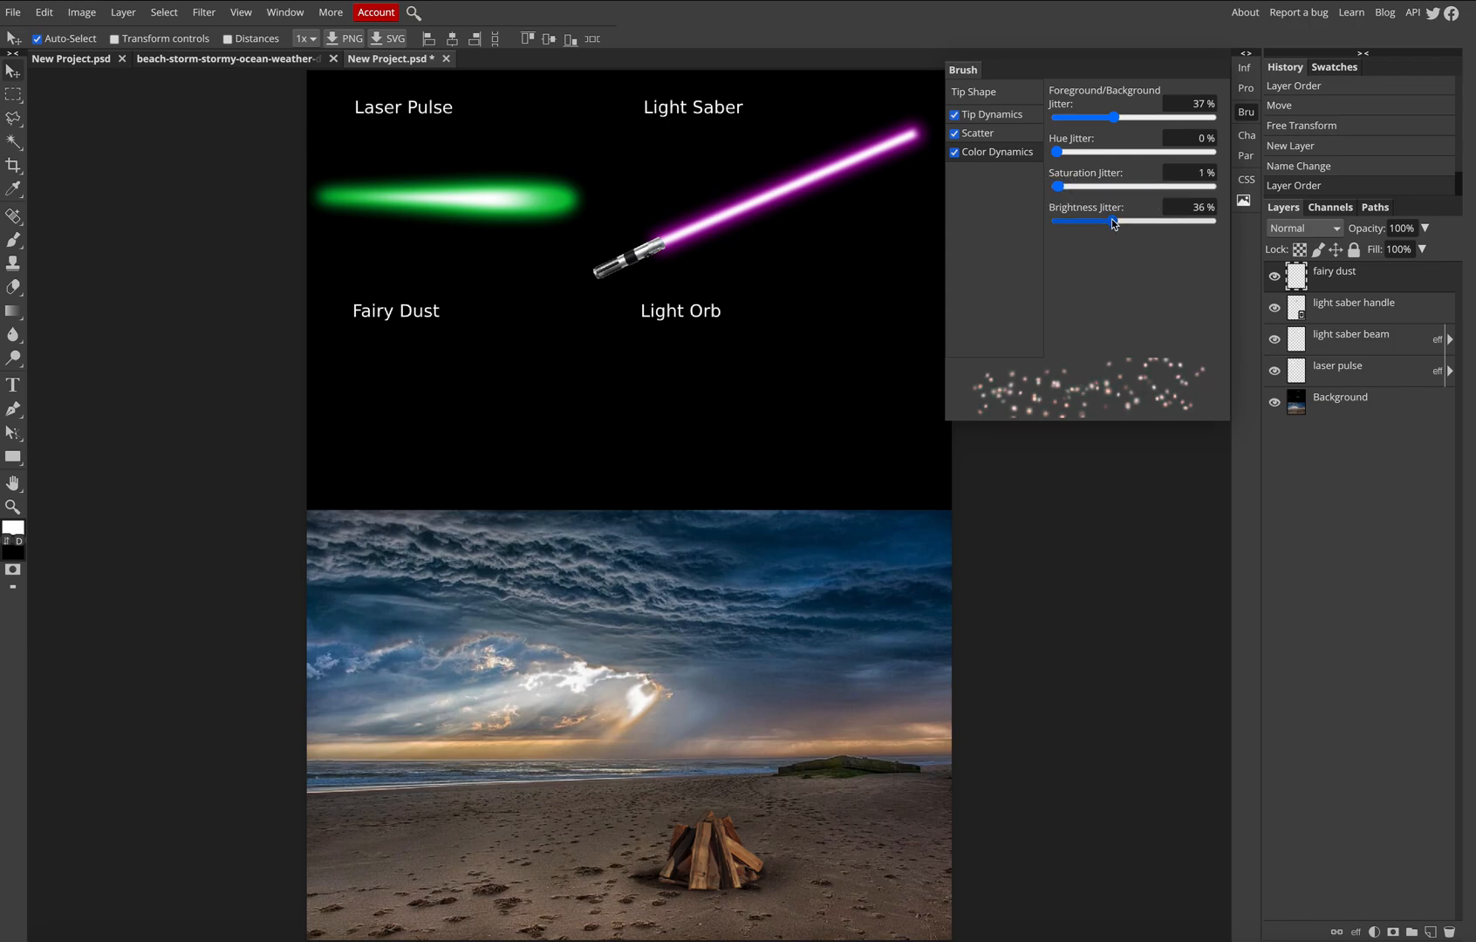
mouse_move(1112, 220)
mouse_down()
mouse_move(1169, 222)
mouse_move(1116, 223)
mouse_up()
click(14, 243)
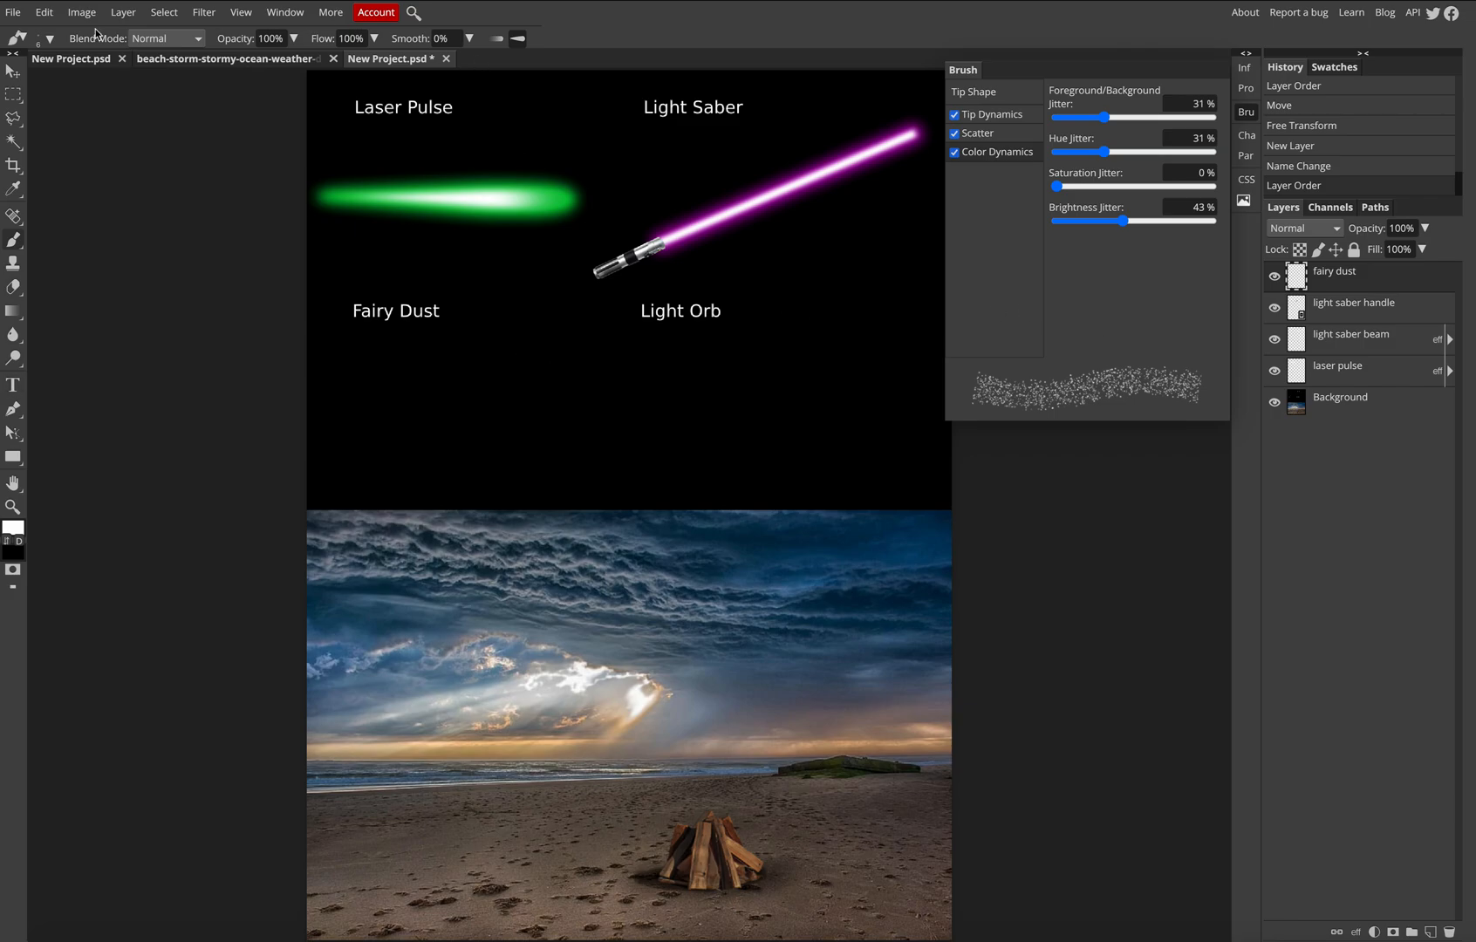
- Try a fairy dust stroke with a 25 px brush below the Fairy Dust label, and undo it
click(50, 38)
mouse_move(66, 80)
mouse_down()
mouse_move(108, 83)
mouse_move(85, 81)
mouse_up()
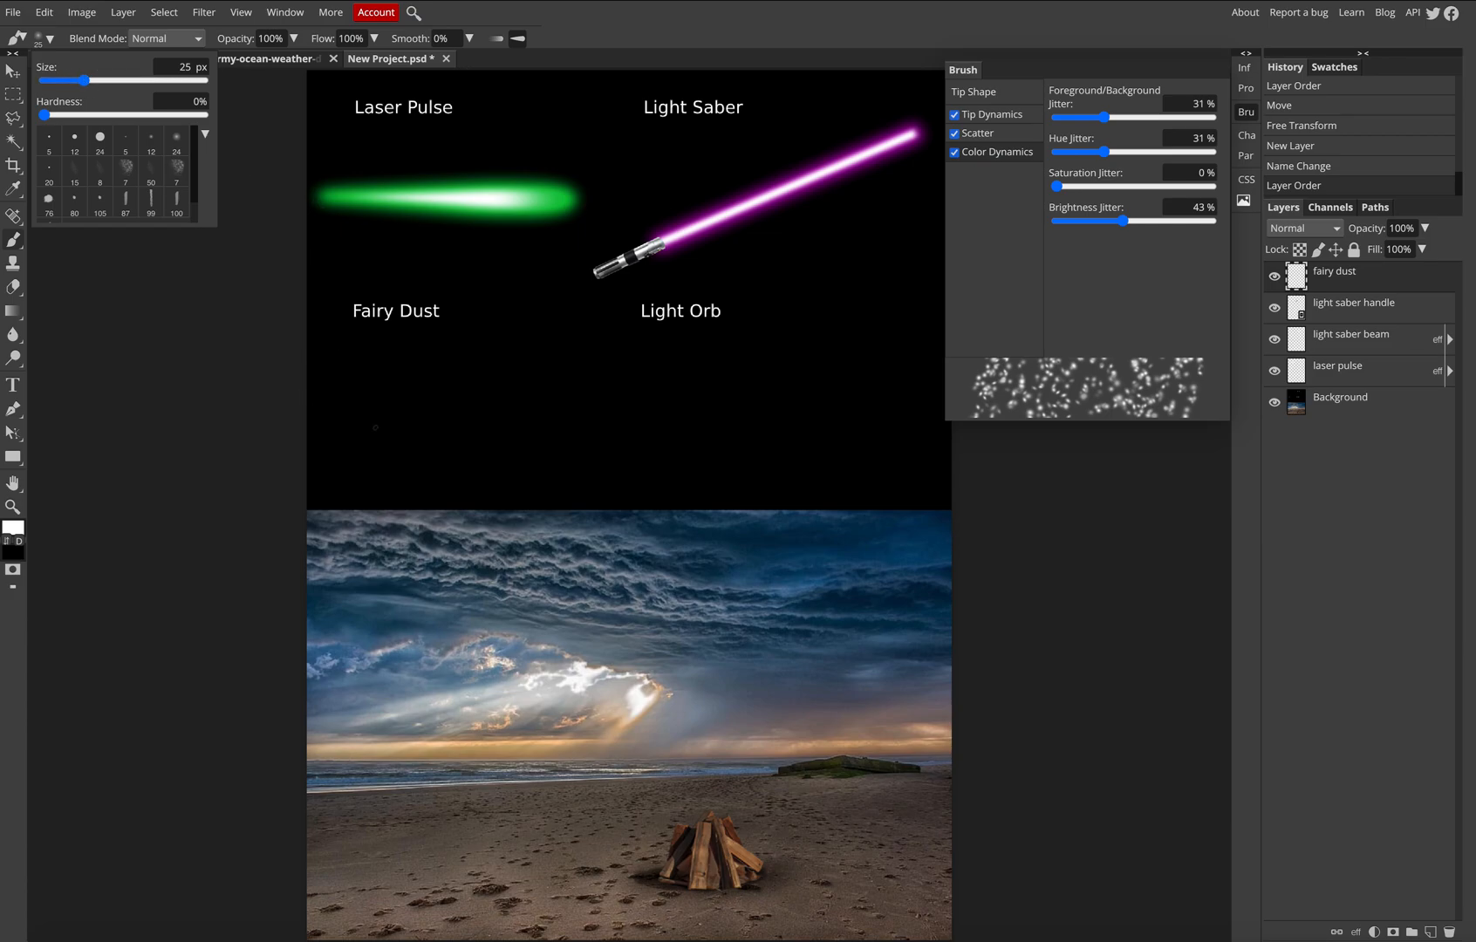
mouse_move(346, 445)
mouse_down()
mouse_move(477, 393)
mouse_move(545, 415)
mouse_move(591, 384)
mouse_up()
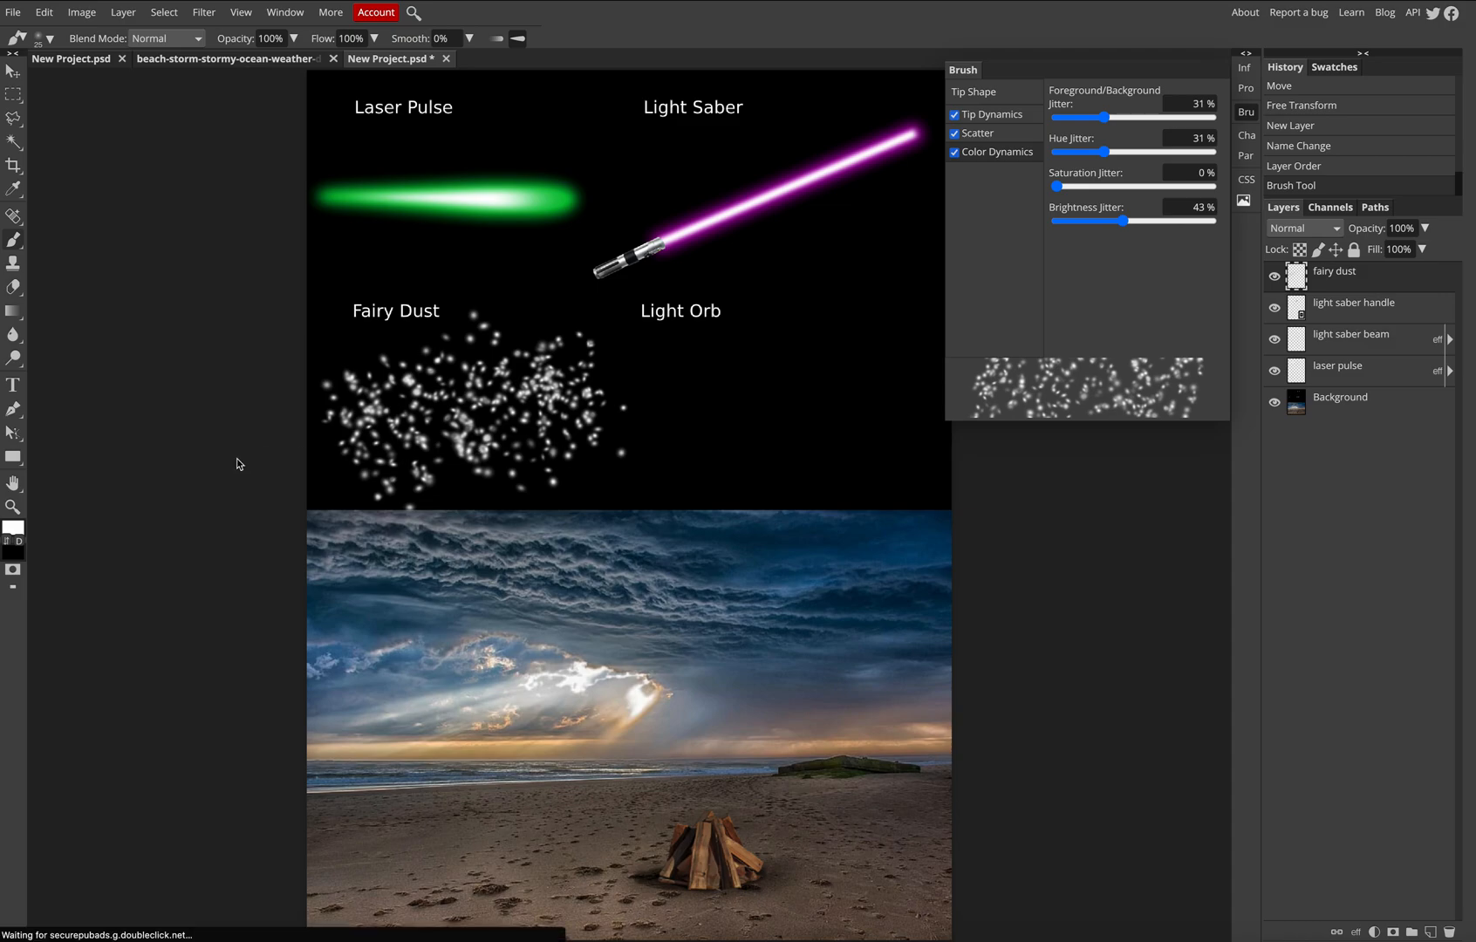
key(ctrl+z)
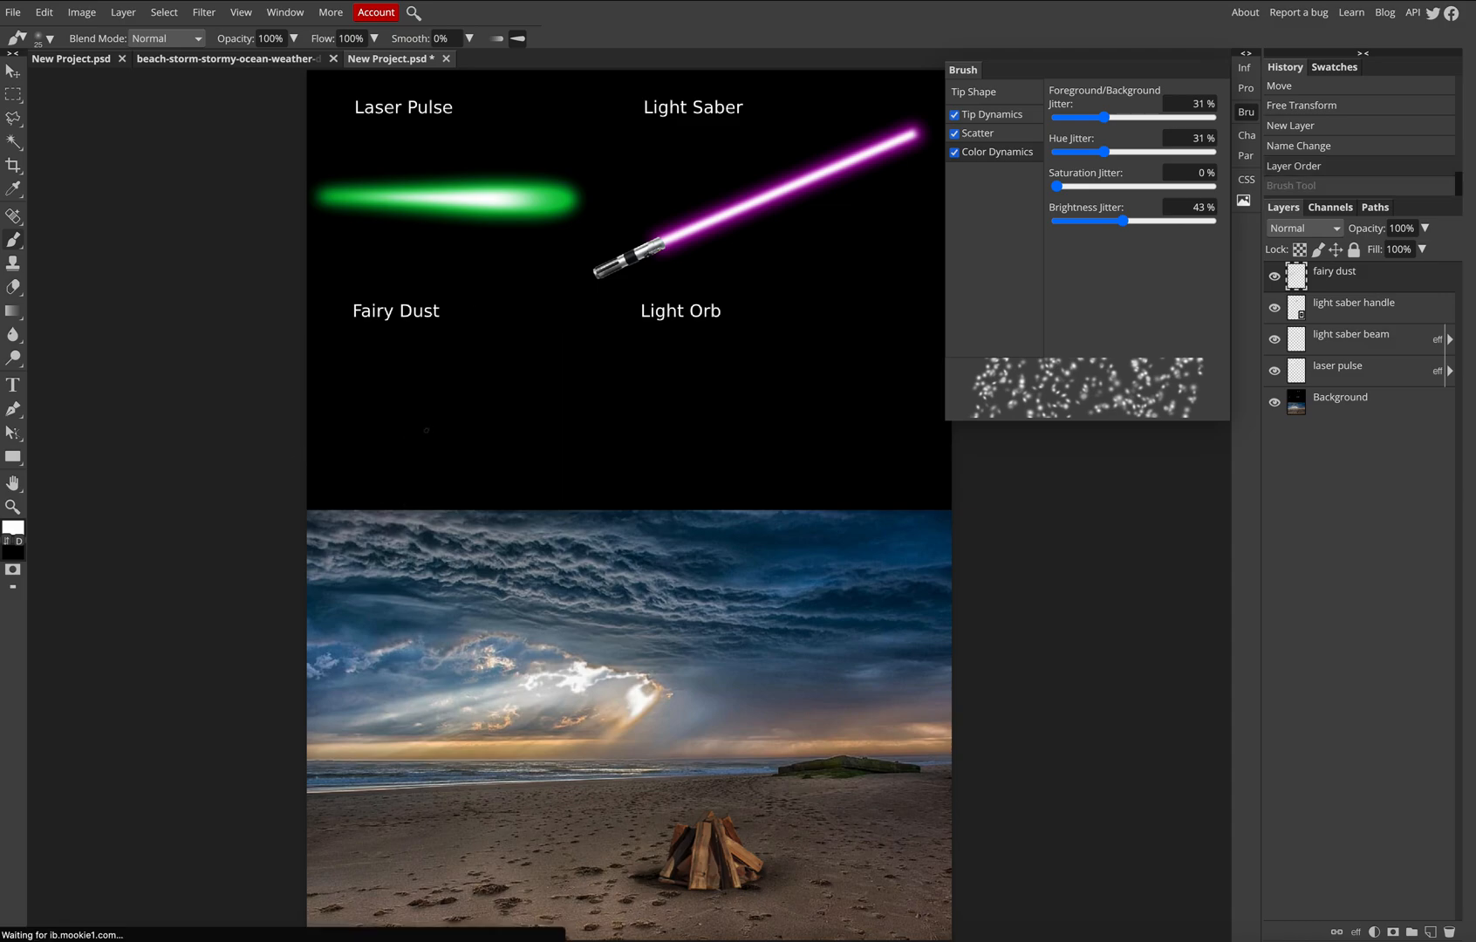
- Set the brush size to 13 px and paint a fairy dust stroke rising diagonally to the right below the Fairy Dust label
click(43, 39)
drag(80, 81, 76, 82)
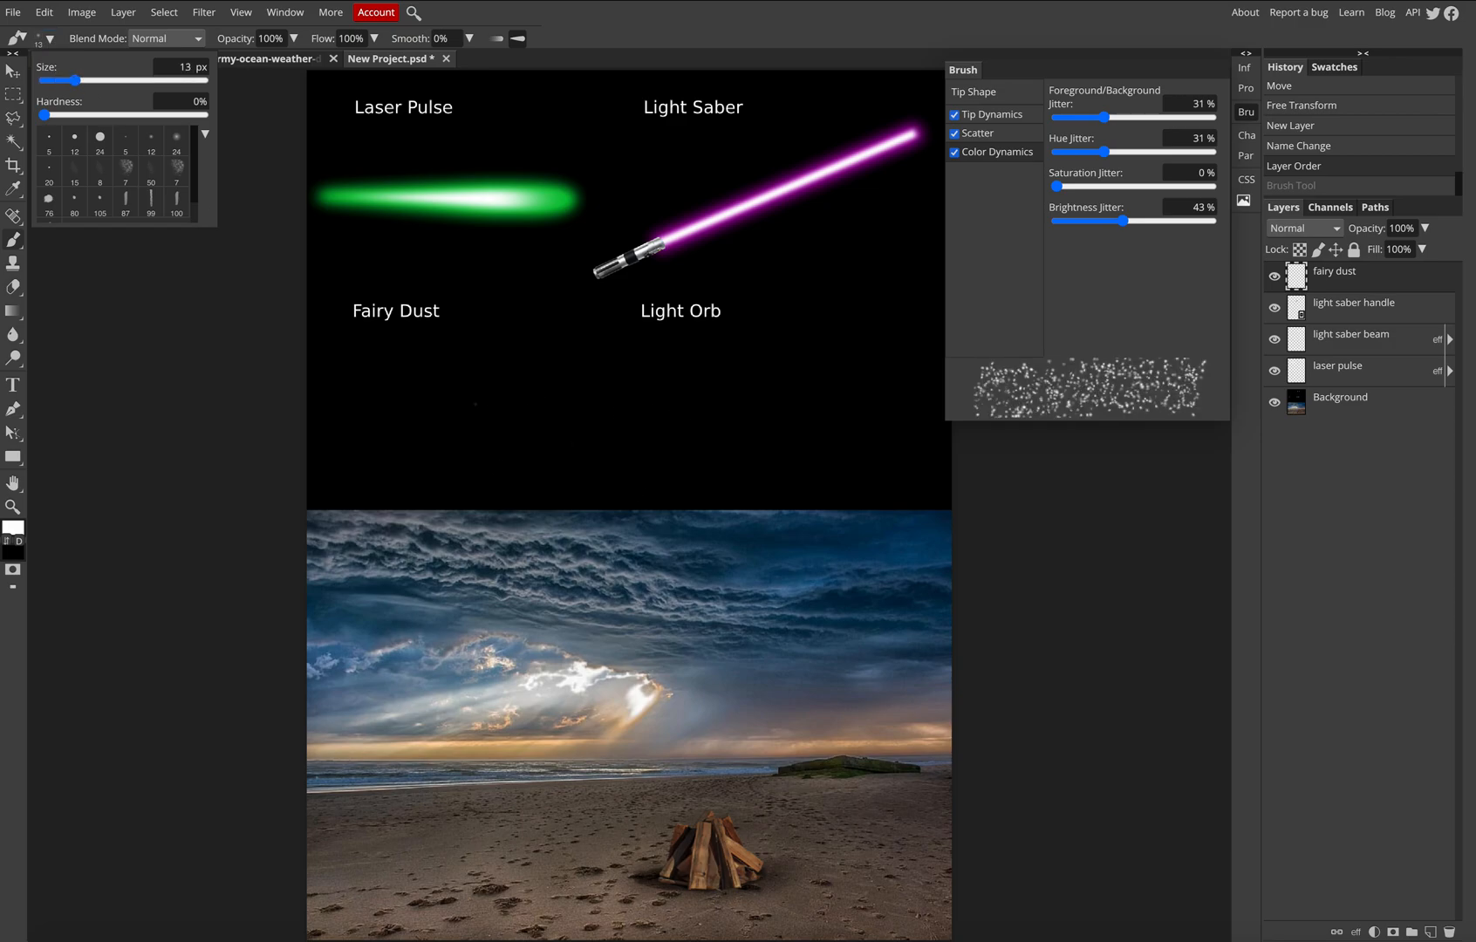
mouse_move(347, 464)
mouse_down()
mouse_move(413, 440)
mouse_move(455, 396)
mouse_move(553, 401)
mouse_move(587, 382)
mouse_up()
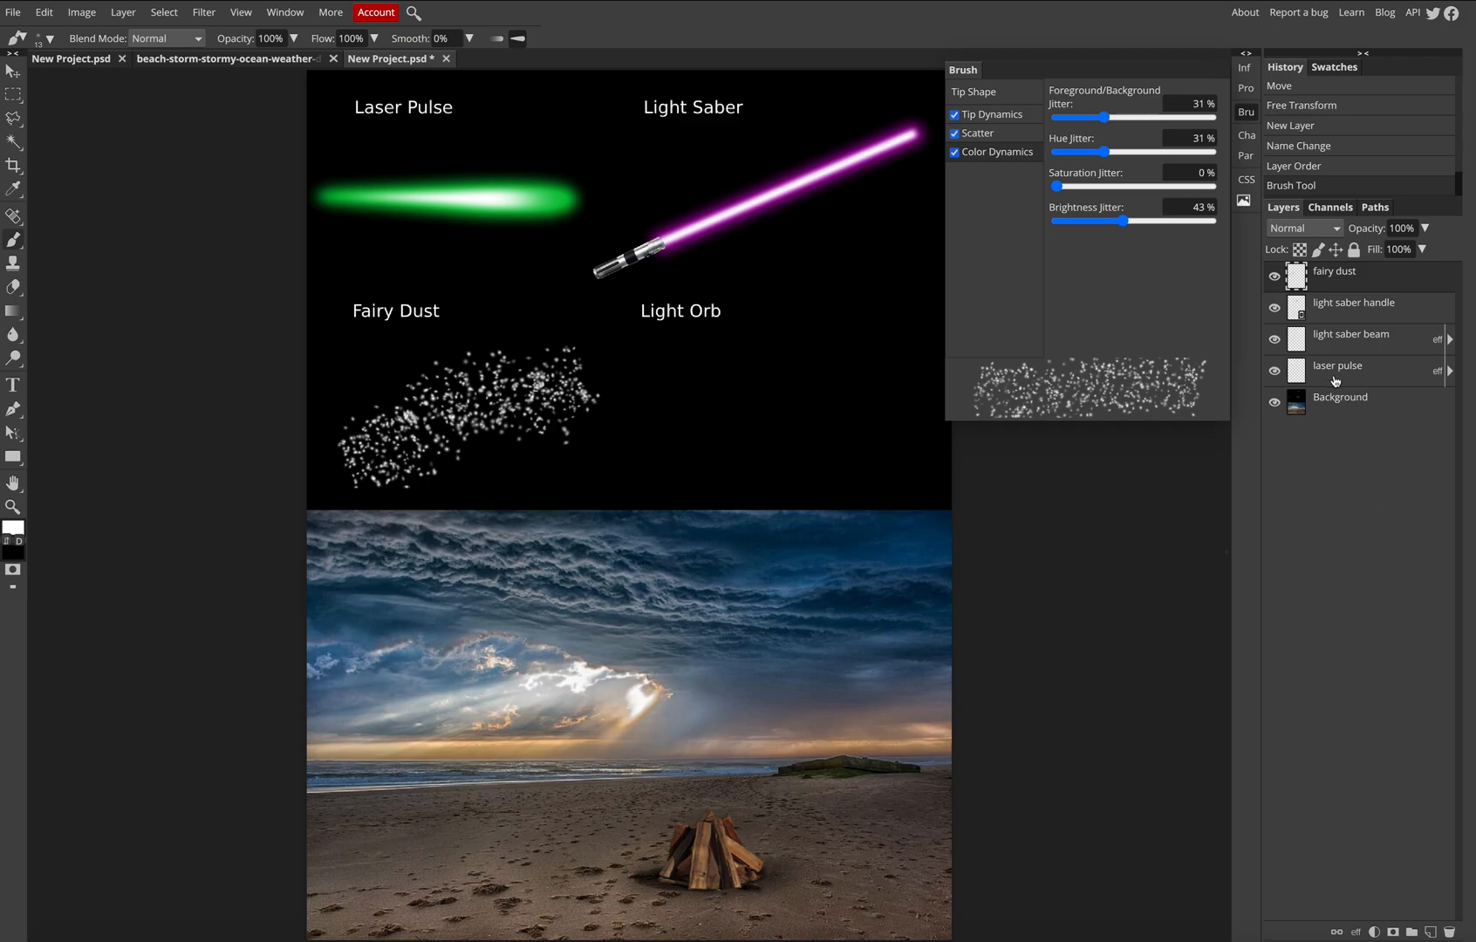
- Add a raster mask to the fairy dust layer and lightly erase the trail's lower-left edge with an enlarged Eraser at 32% opacity
click(1394, 935)
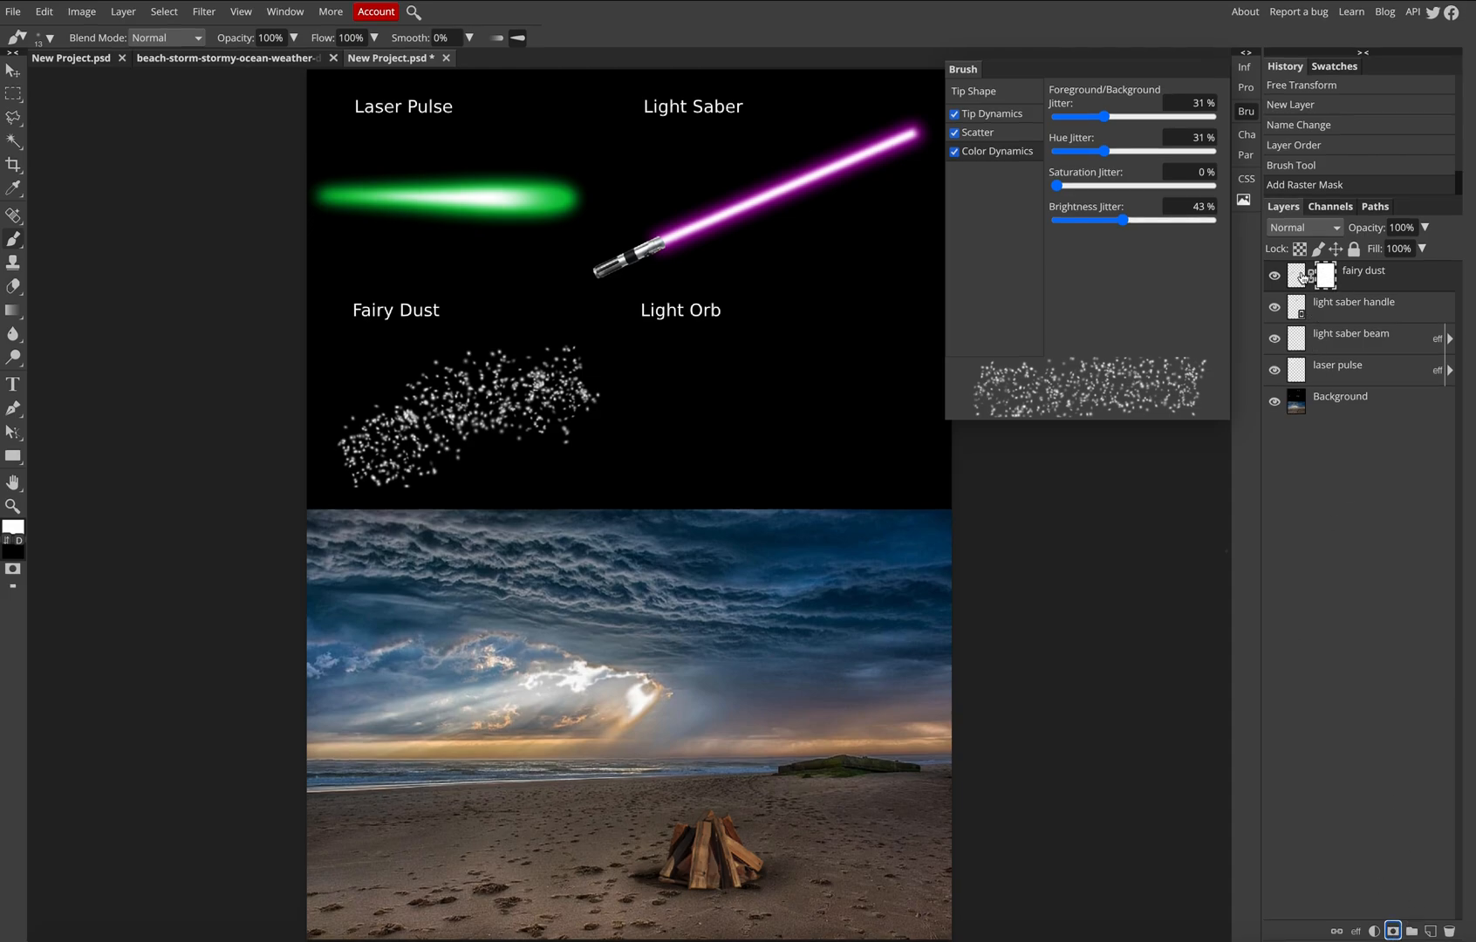
click(15, 288)
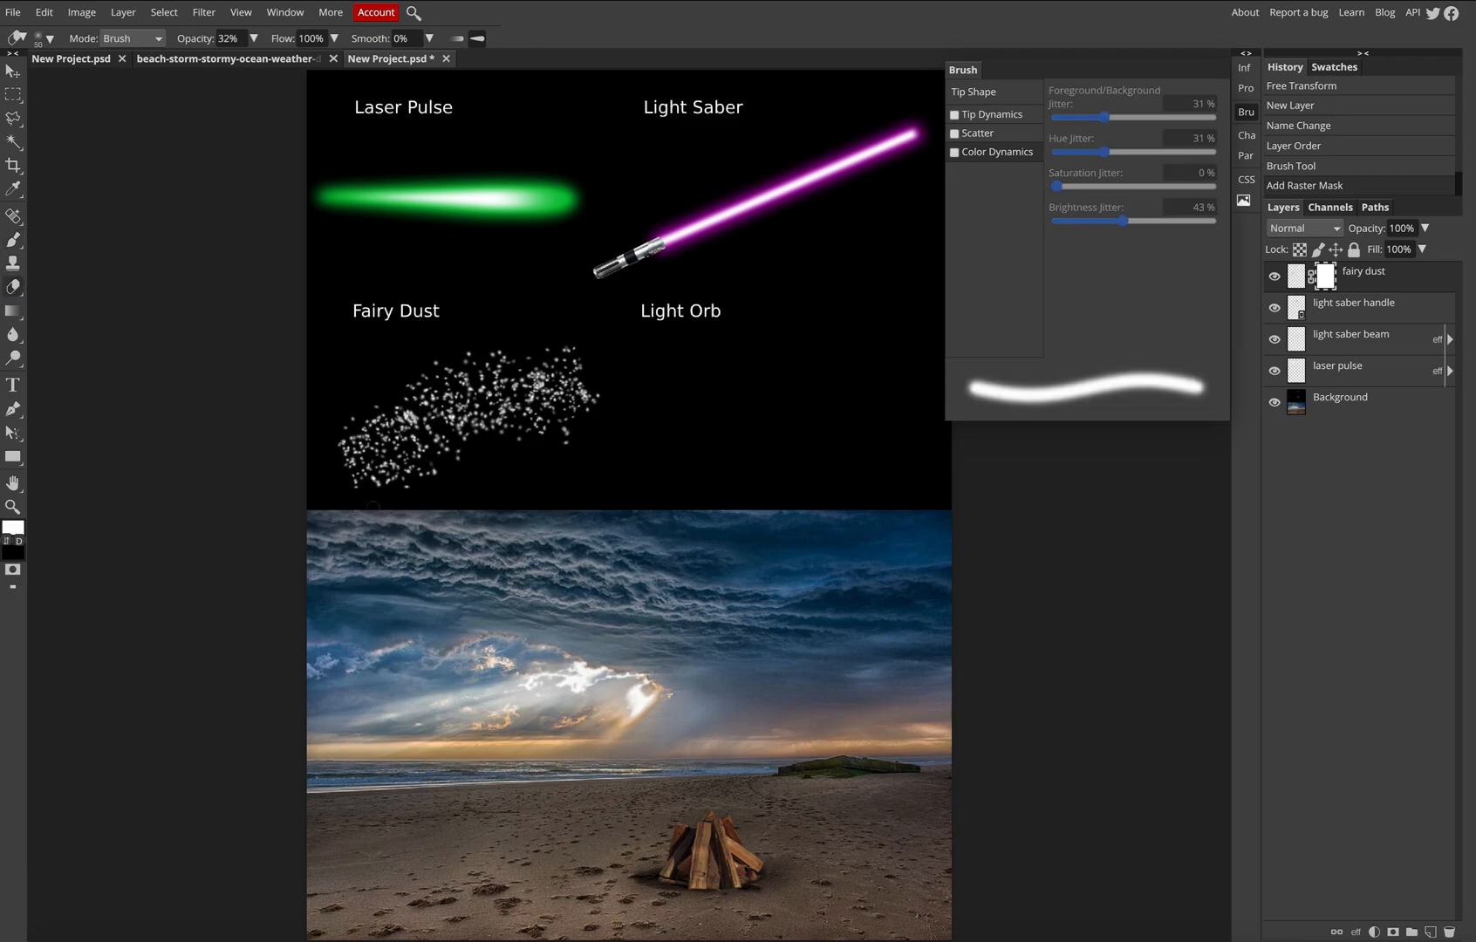
key(bracketright)
key(bracketright)
key(bracketright)
key(bracketright)
key(bracketright)
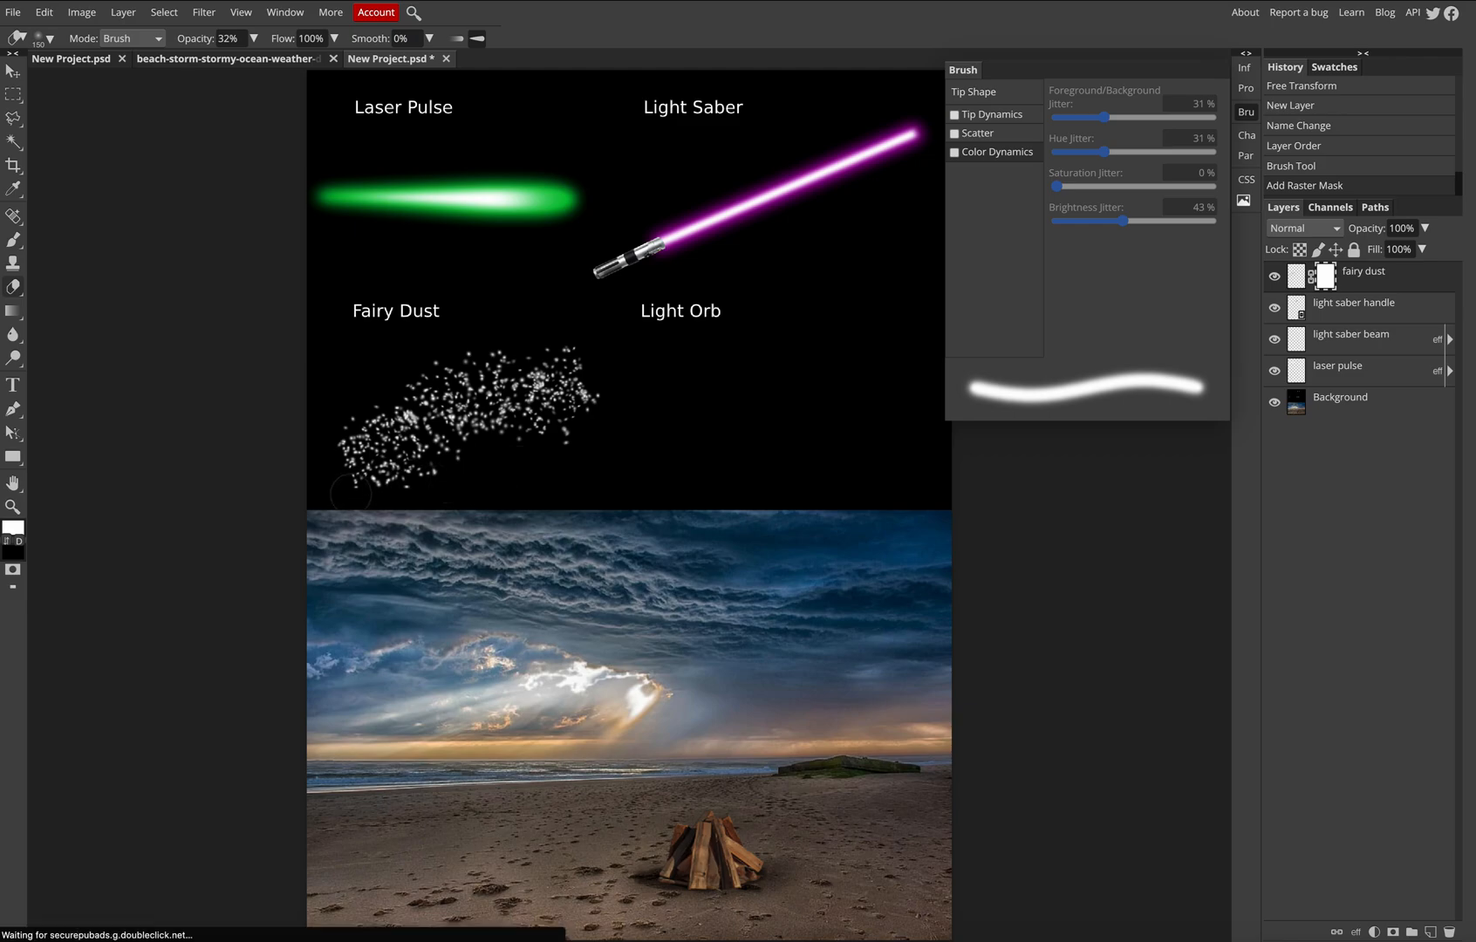
key(bracketleft)
key(bracketleft)
key(bracketleft)
mouse_move(349, 488)
mouse_down()
mouse_move(436, 481)
mouse_move(337, 491)
mouse_move(472, 470)
mouse_move(446, 466)
mouse_up()
- Raise the Eraser opacity to 72% and fade the lower-left end of the fairy dust into a tapered tail
click(253, 39)
drag(227, 61, 236, 61)
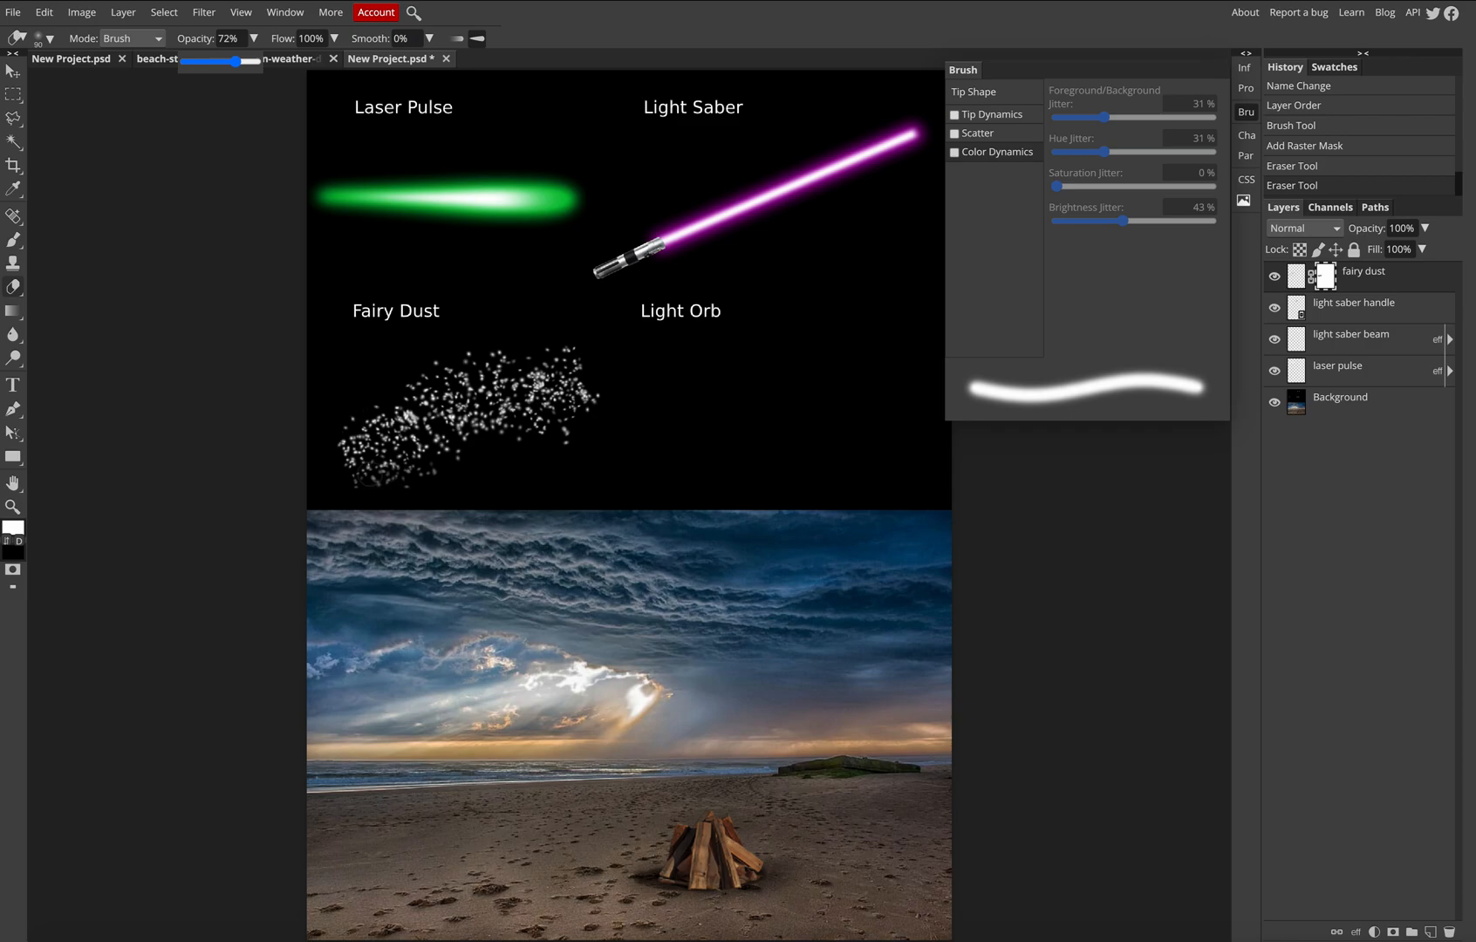
drag(340, 483, 439, 463)
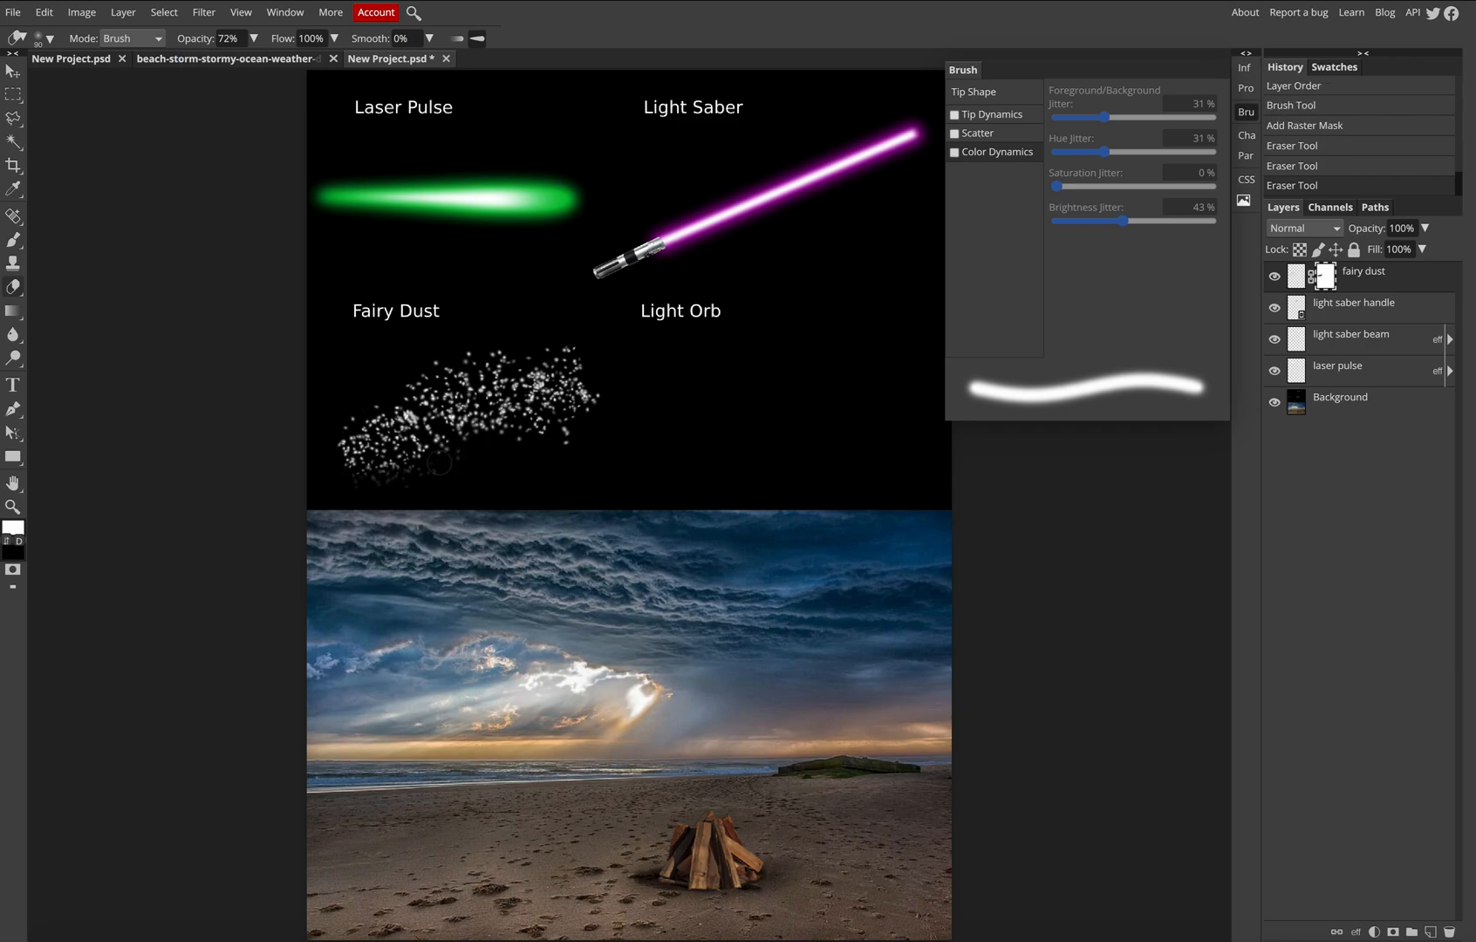
mouse_move(328, 485)
mouse_down()
mouse_move(418, 480)
mouse_move(332, 482)
mouse_move(450, 441)
mouse_up()
drag(316, 457, 397, 380)
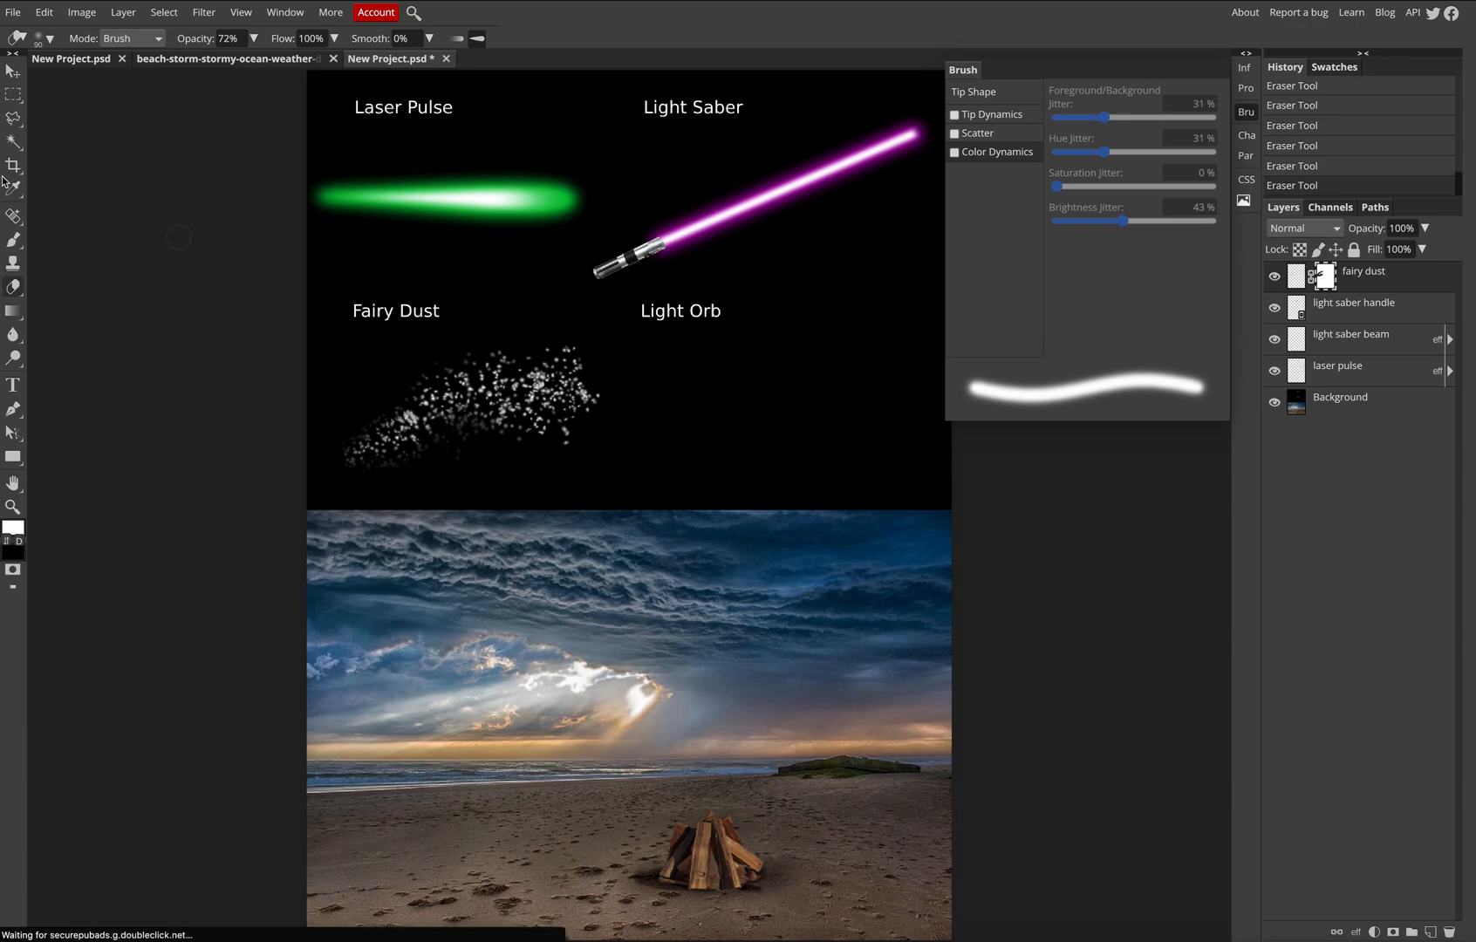
- Paint on the fairy dust mask with the Brush tool near the trail's lower-right end, and switch to the Move tool
click(14, 240)
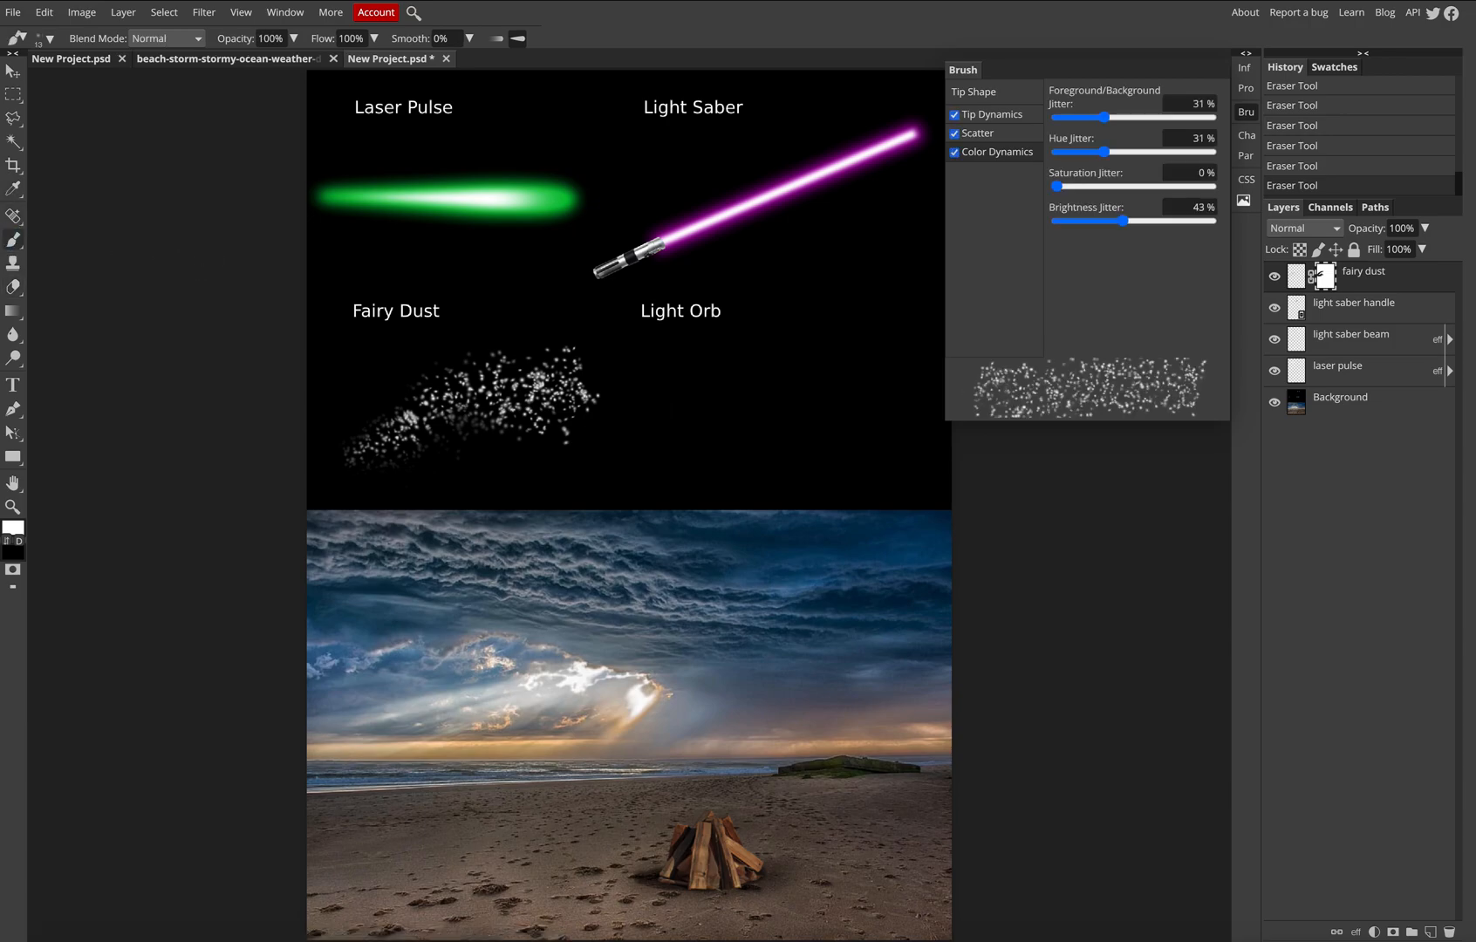
drag(574, 404, 600, 462)
click(616, 434)
click(593, 429)
click(13, 70)
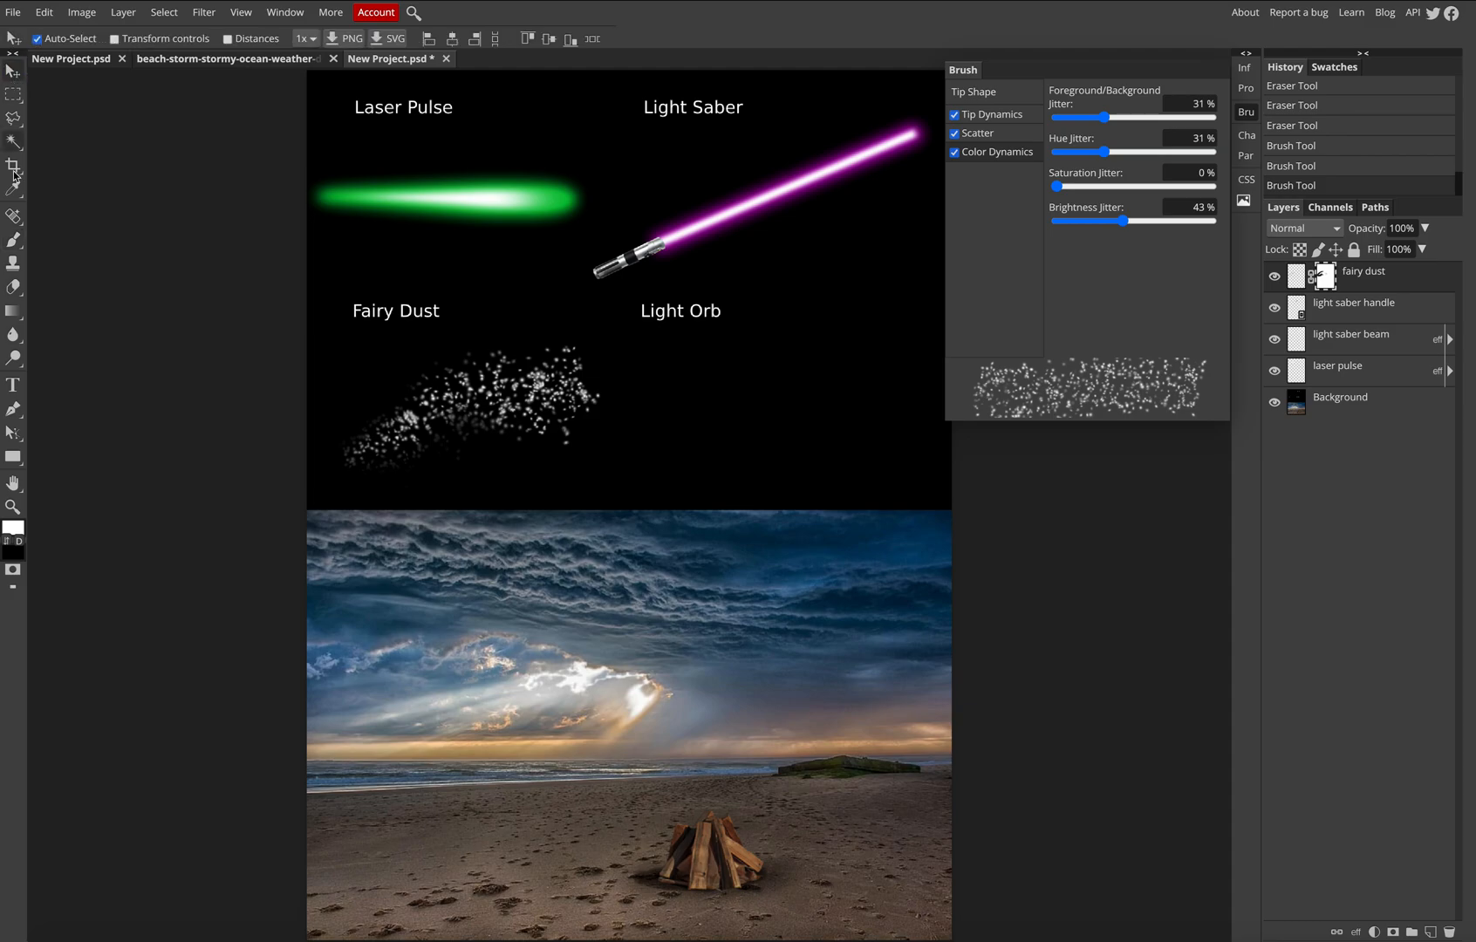
click(14, 241)
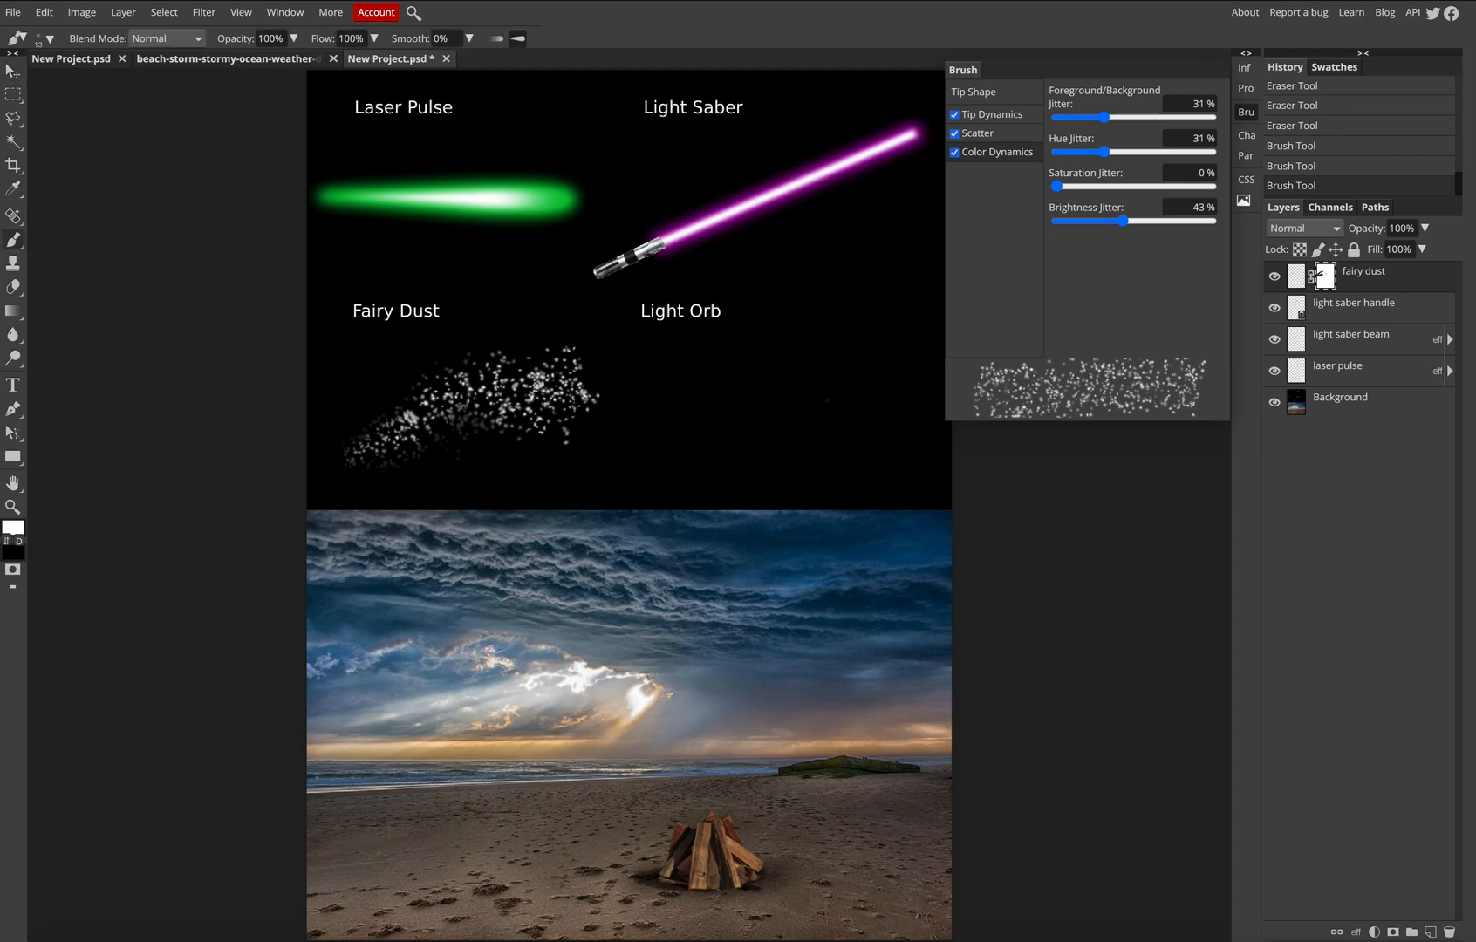
click(646, 430)
click(50, 40)
drag(83, 80, 95, 80)
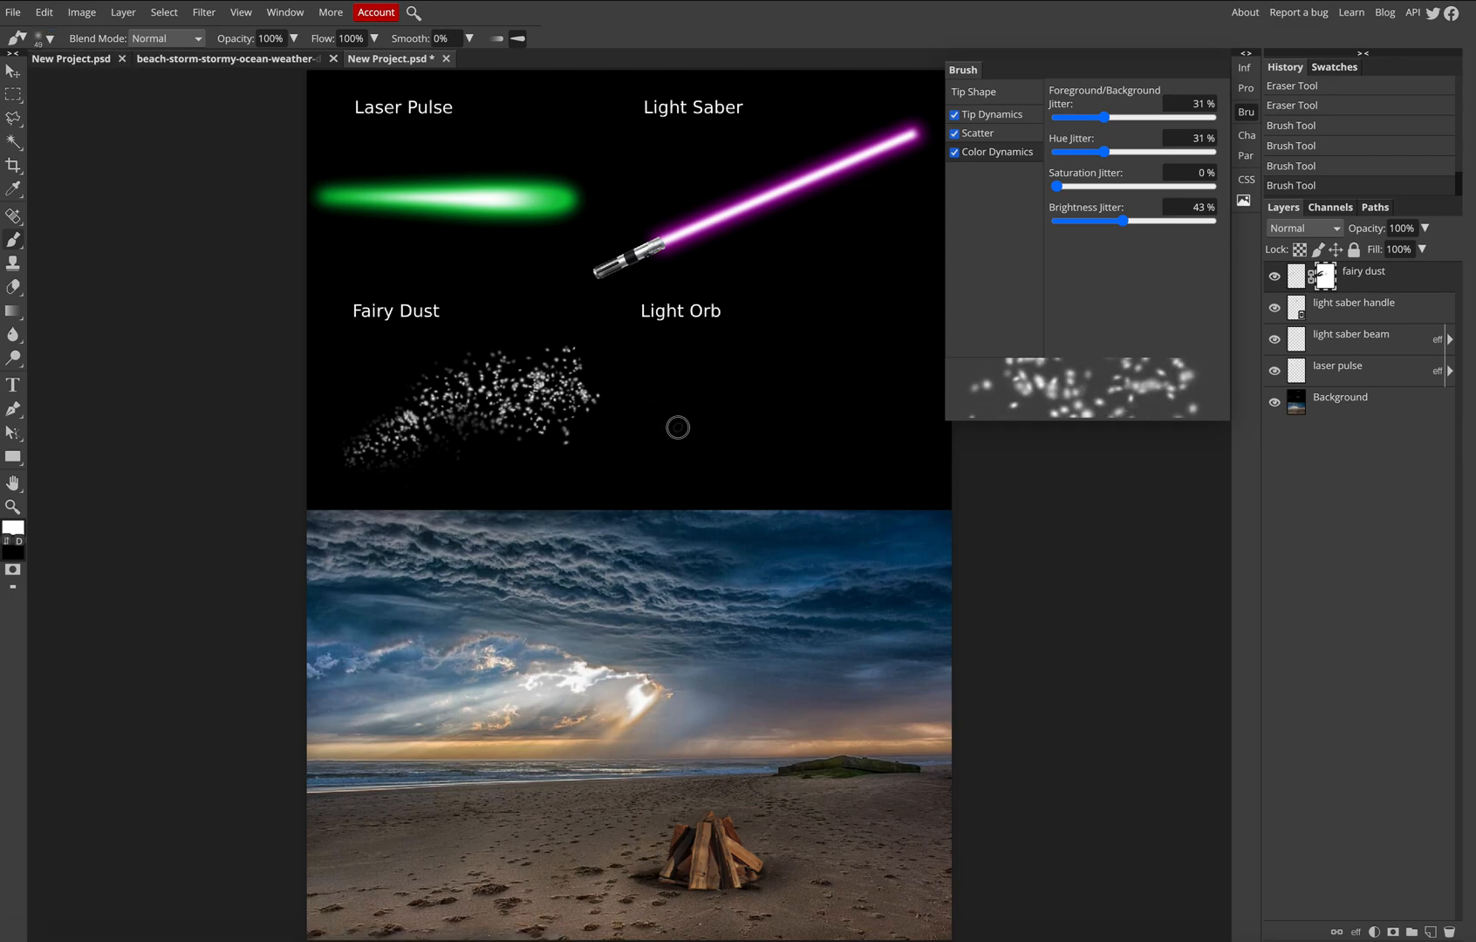
click(602, 420)
key(ctrl+z)
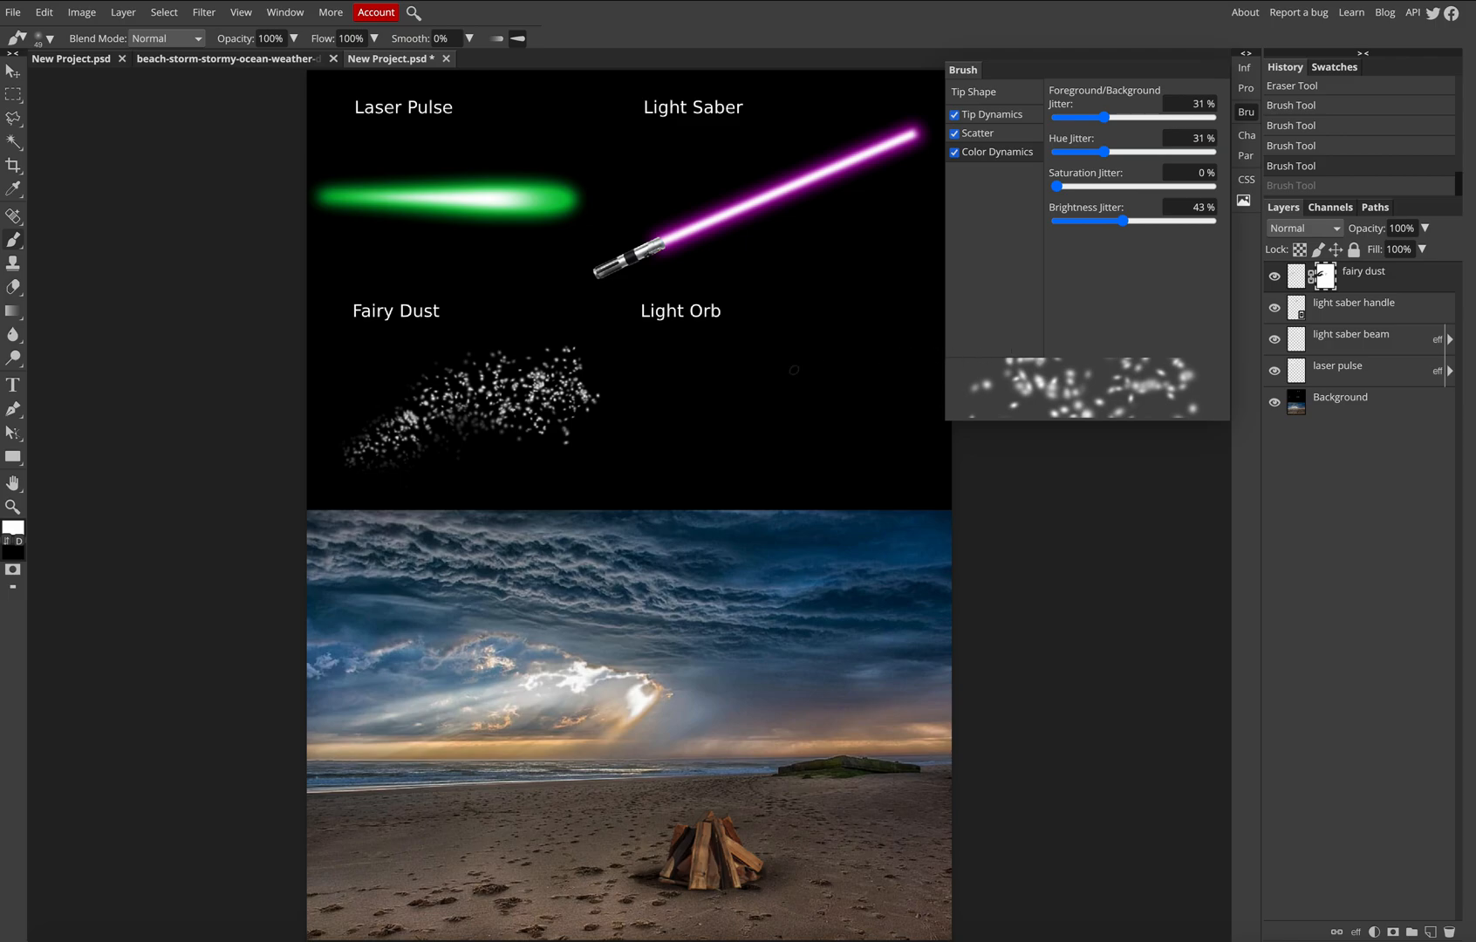
- Target the fairy dust layer's pixels instead of its mask, set the brush to 16 px, and extend the trail diagonally down to the right
click(1298, 281)
mouse_move(563, 319)
mouse_down()
mouse_move(537, 475)
mouse_move(602, 350)
mouse_move(632, 454)
mouse_up()
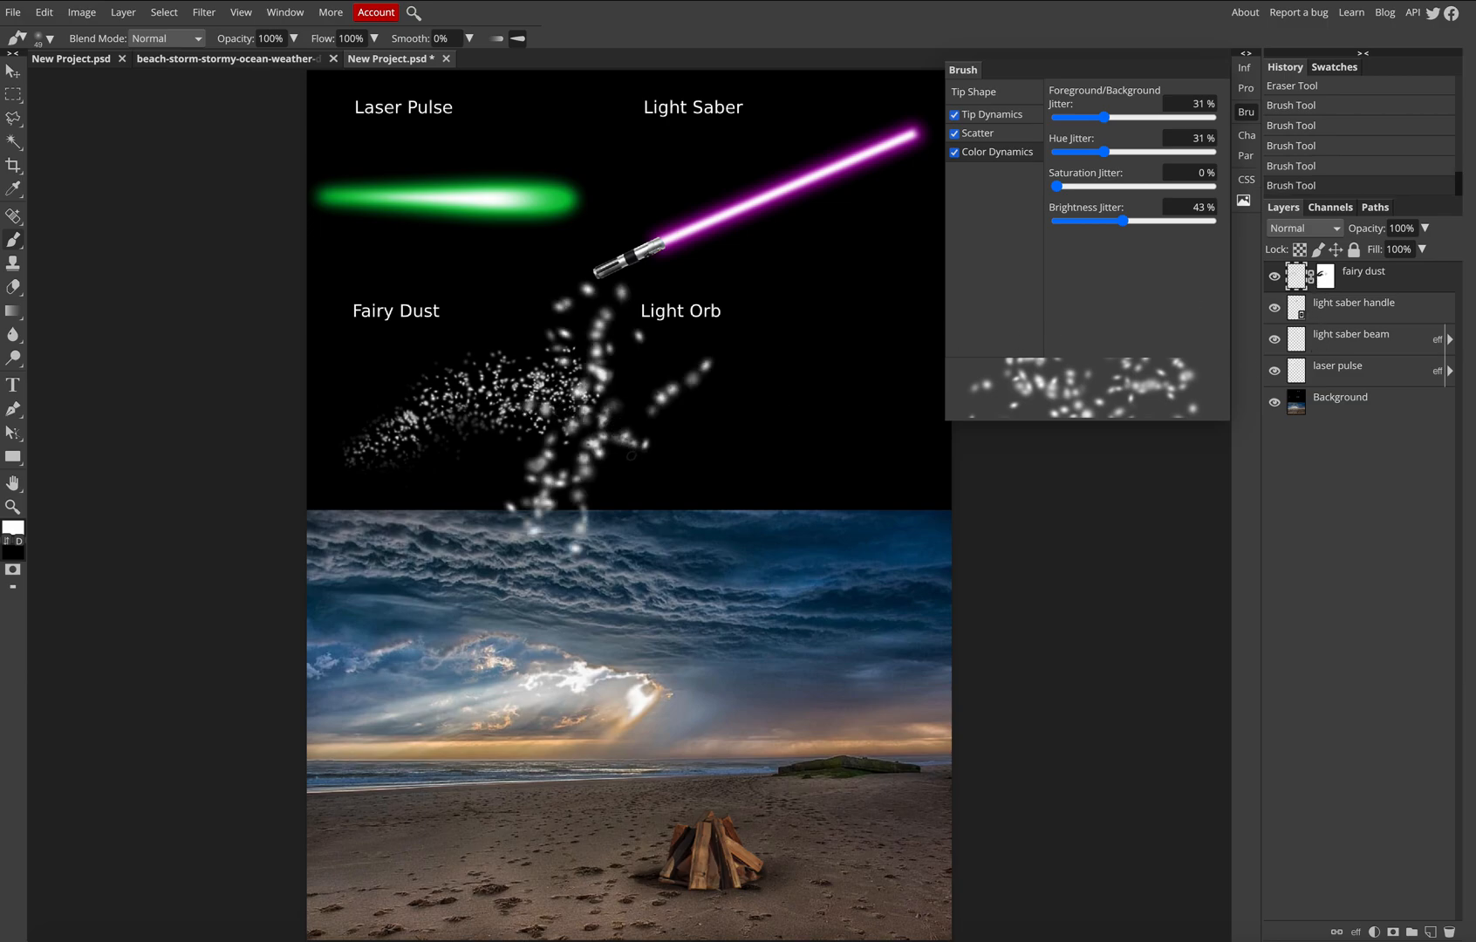
key(ctrl+z)
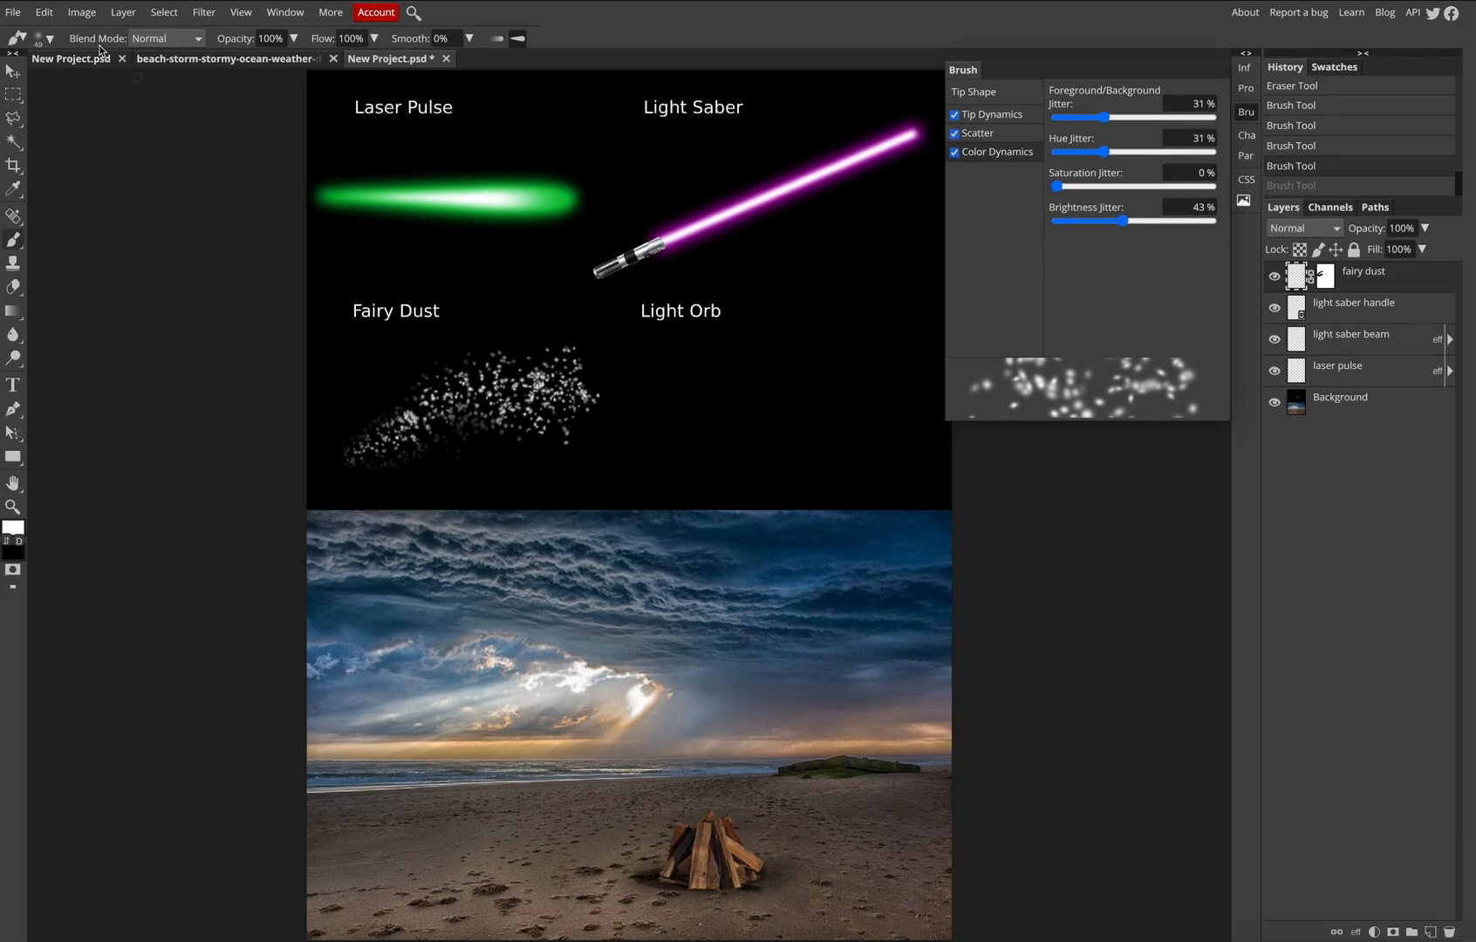
click(55, 40)
drag(88, 80, 77, 82)
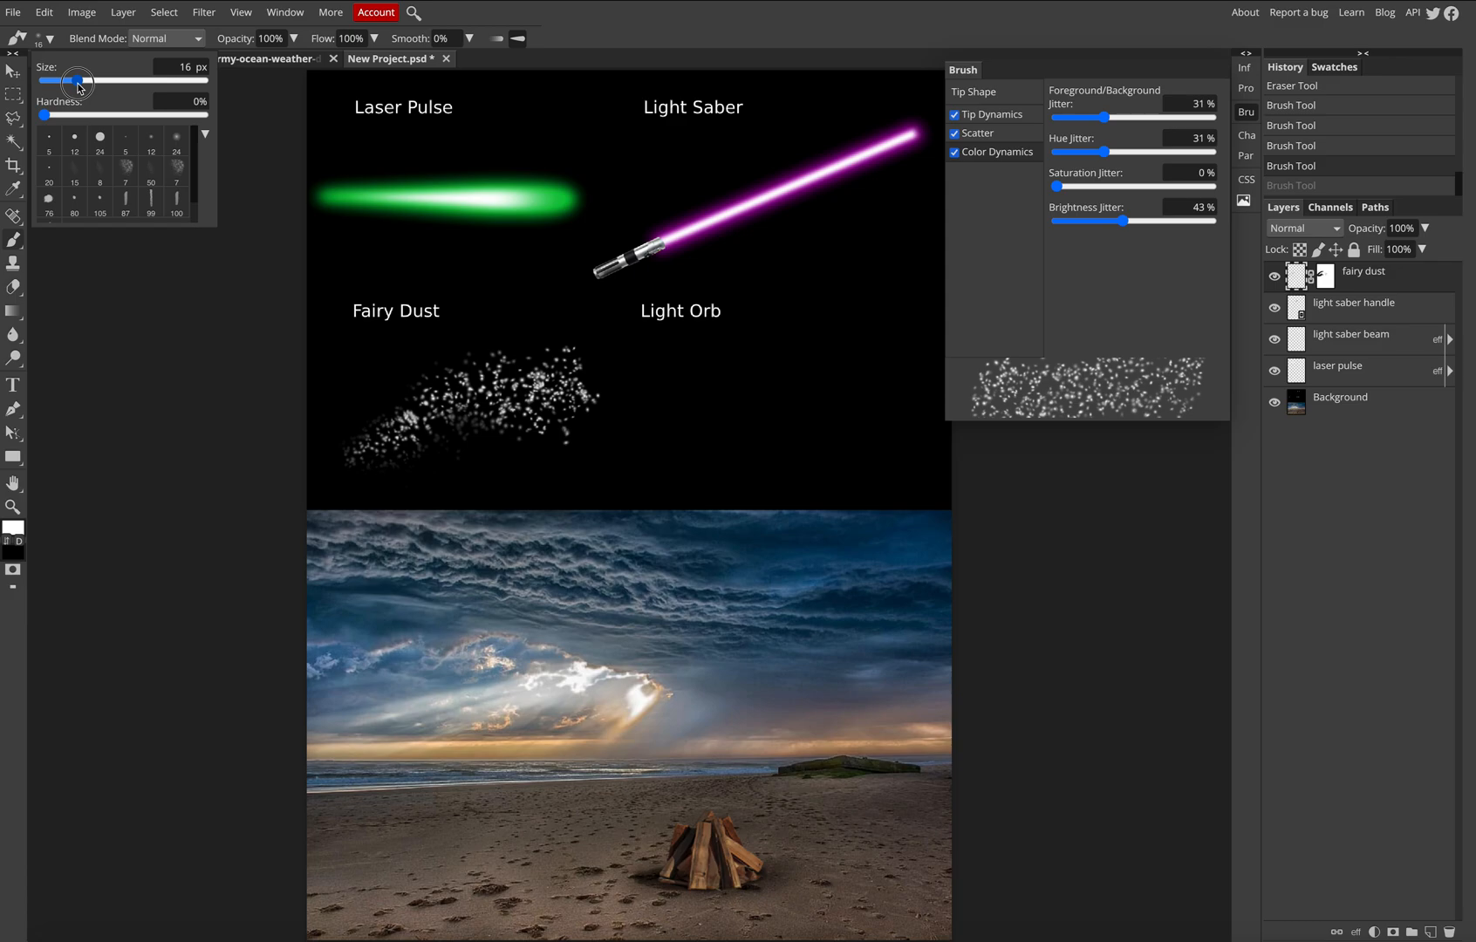
drag(563, 373, 667, 482)
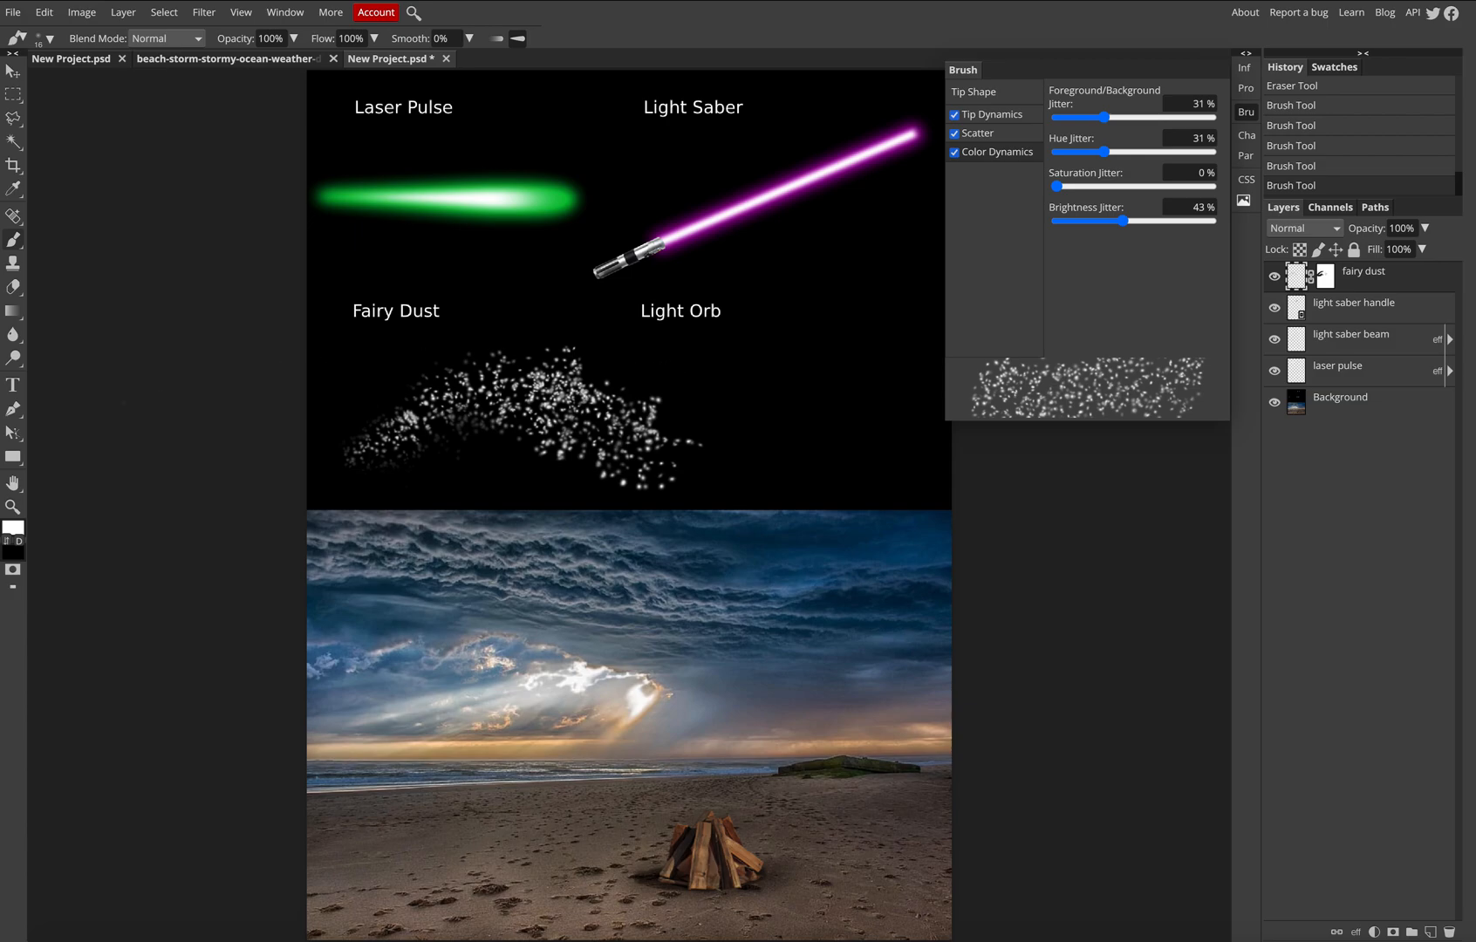
- Soften the edges of the extended trail by erasing on the fairy dust mask with the Eraser at 72% opacity
click(1323, 277)
click(13, 287)
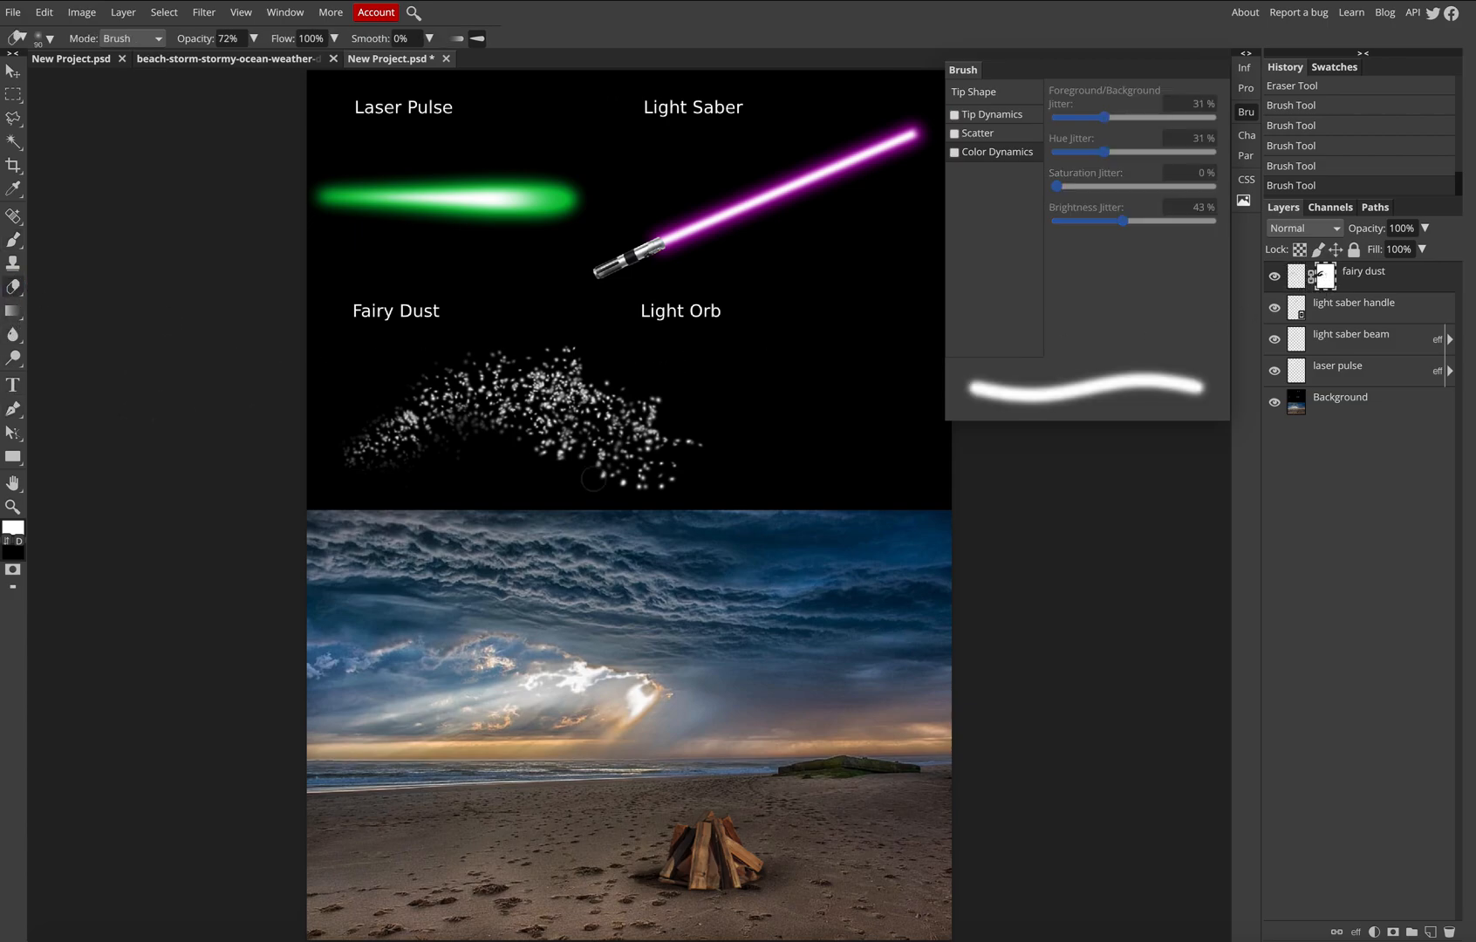
drag(529, 451, 581, 476)
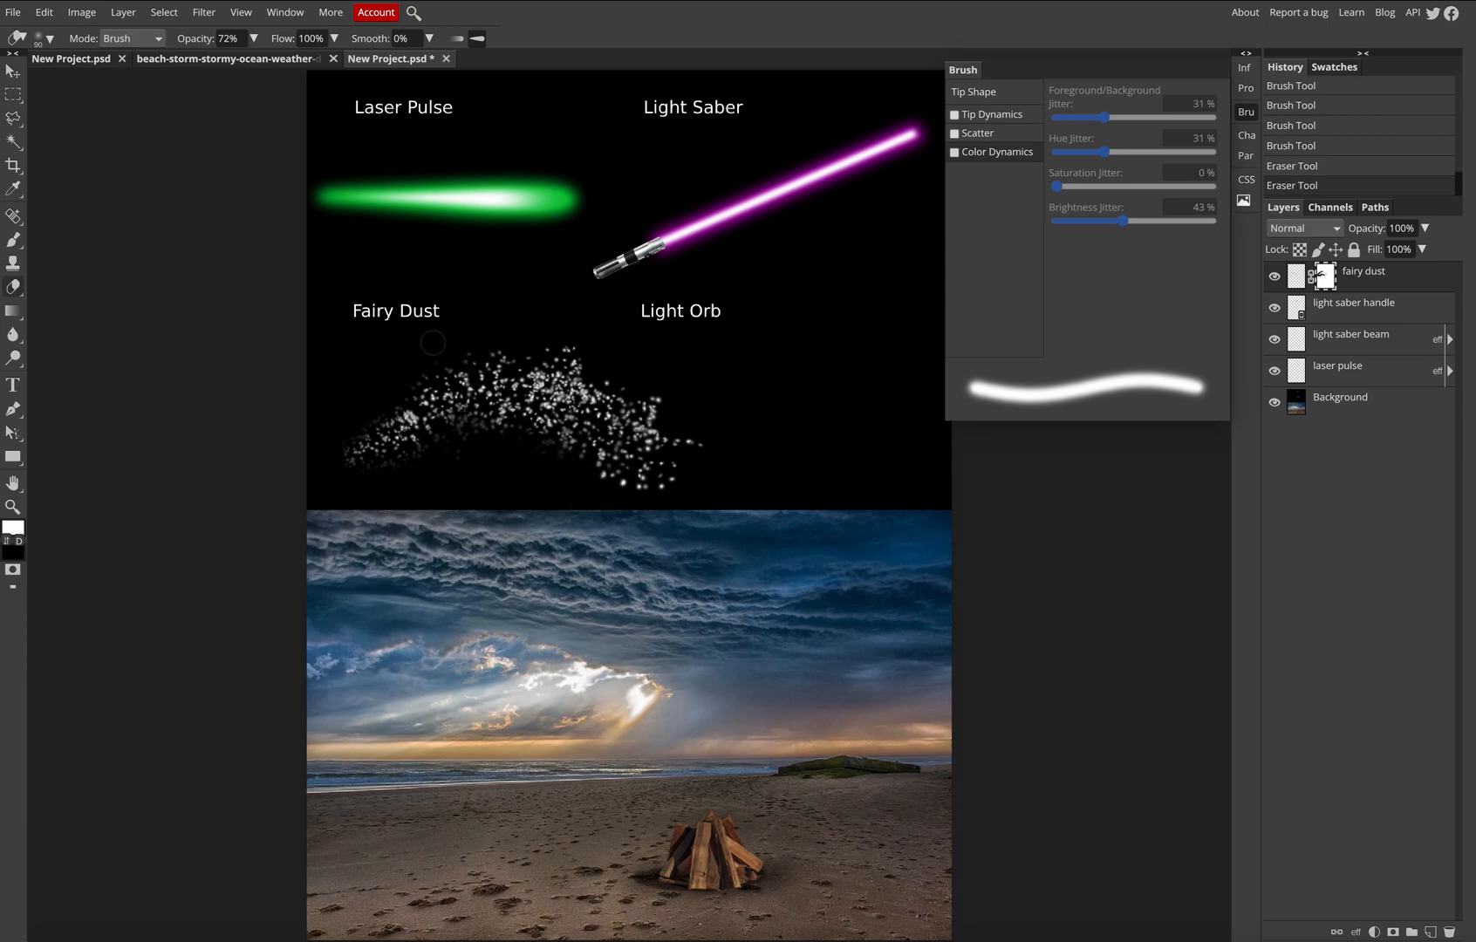
click(606, 351)
- Add an Outer Glow to the fairy dust layer and set its colour to orange ffa300
click(1297, 279)
click(1357, 932)
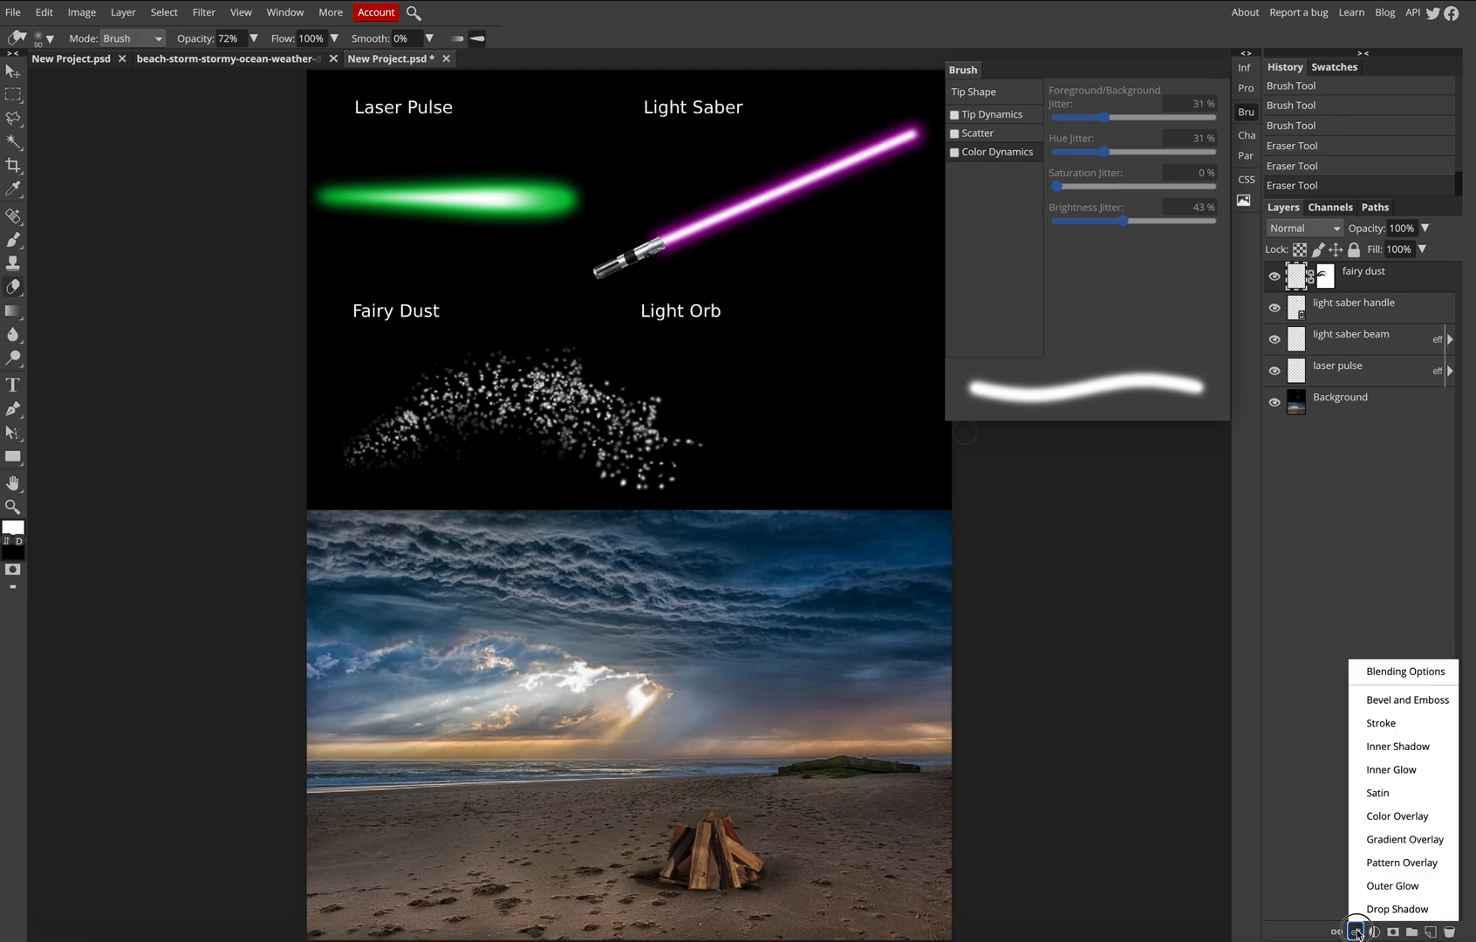
click(1391, 886)
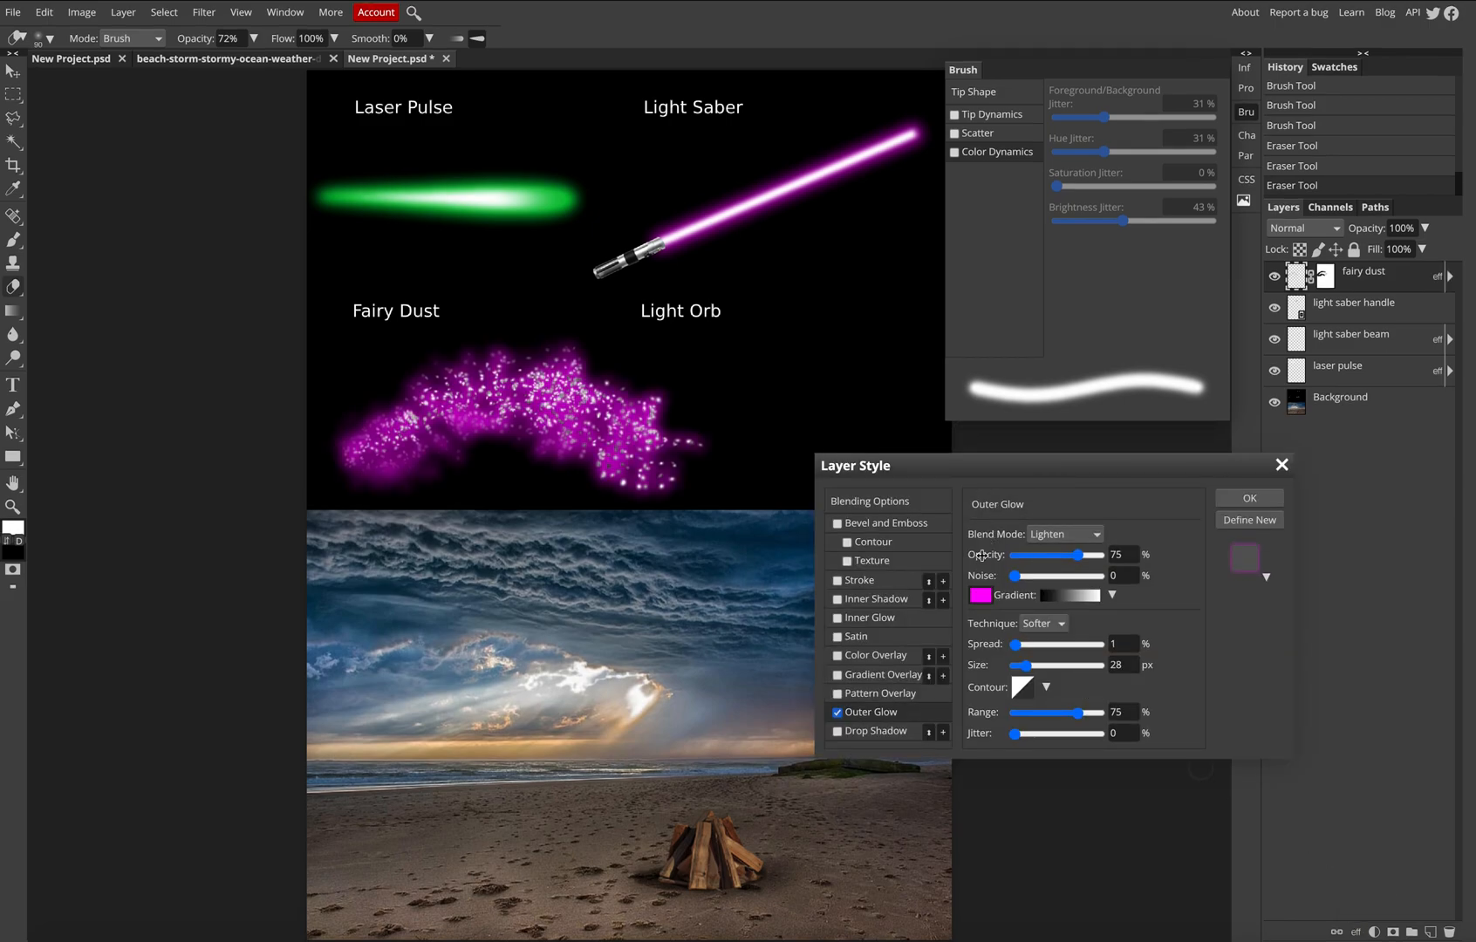
click(980, 595)
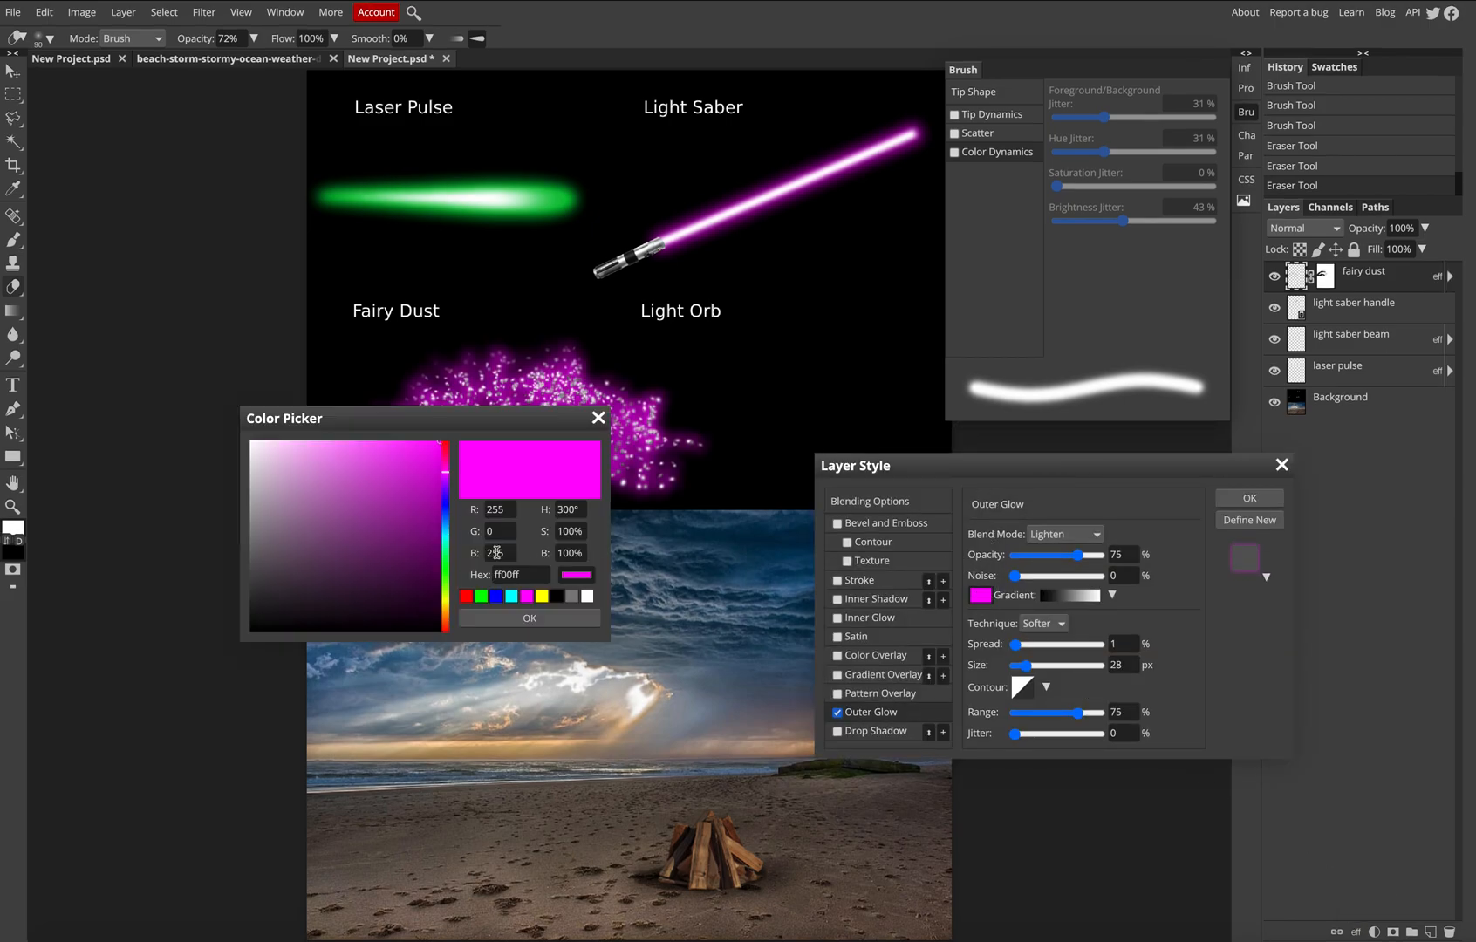
drag(442, 593, 444, 614)
drag(462, 419, 400, 541)
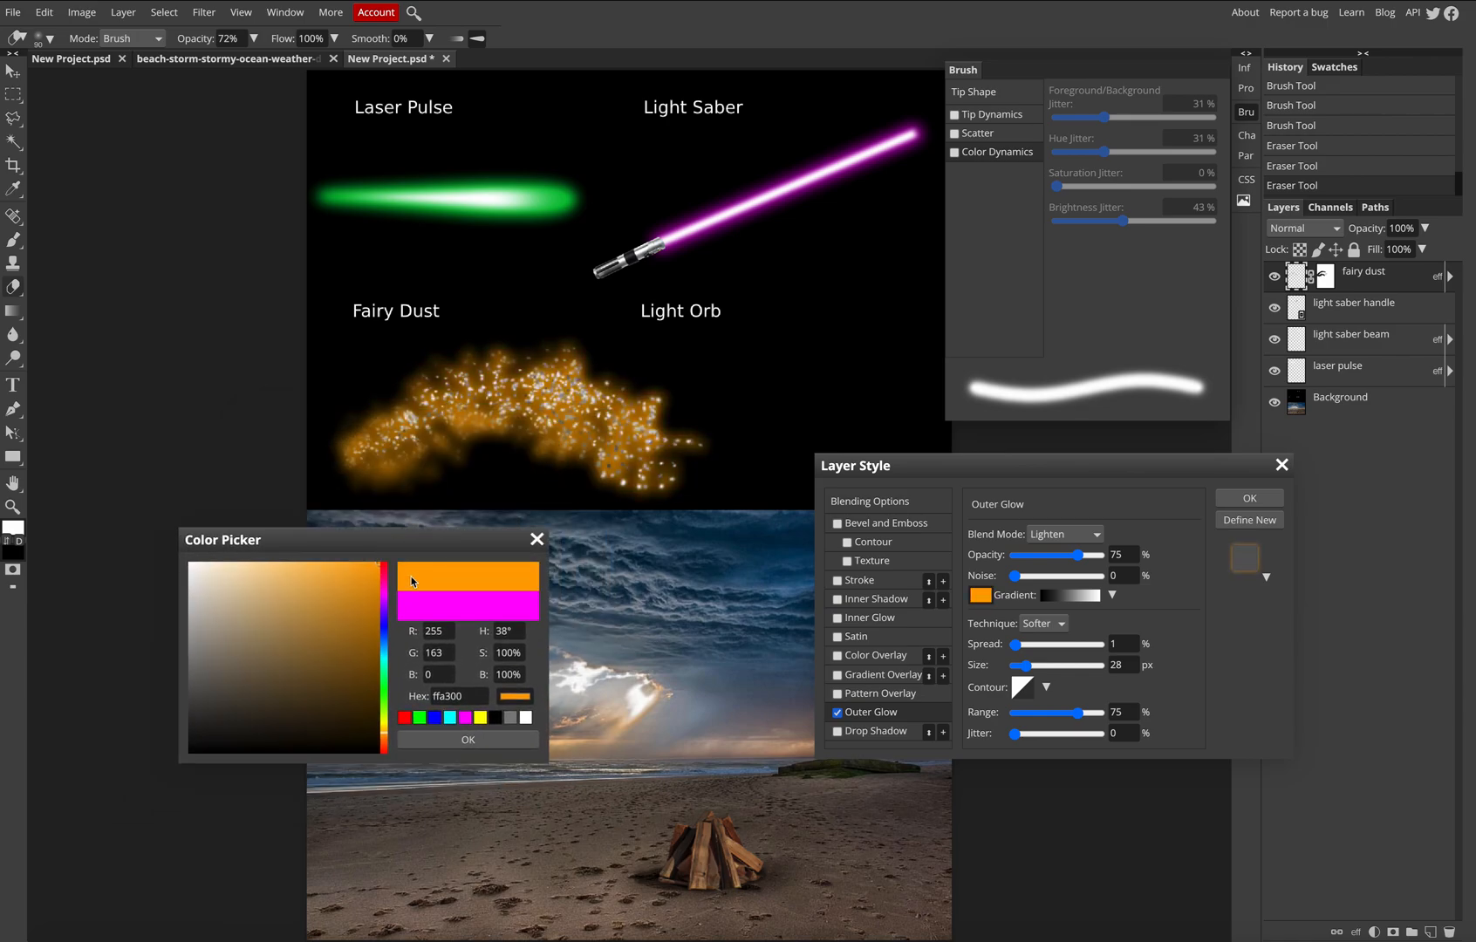
click(467, 740)
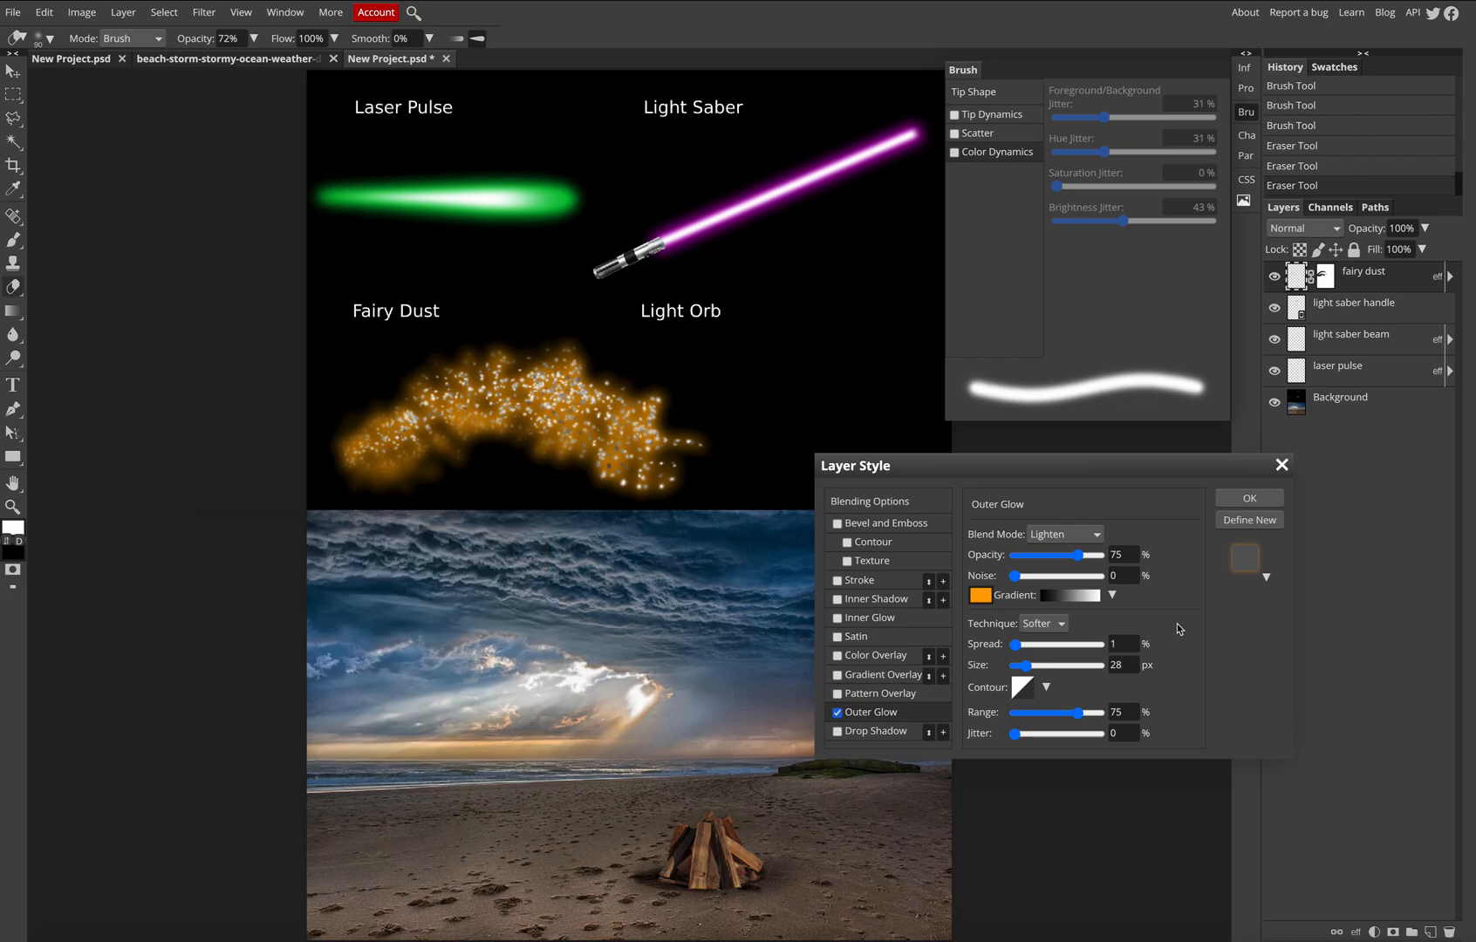
- Apply the fairy dust glow with Normal blend mode, 100% opacity, 0% spread and a size of 19 px
drag(1025, 665, 1015, 650)
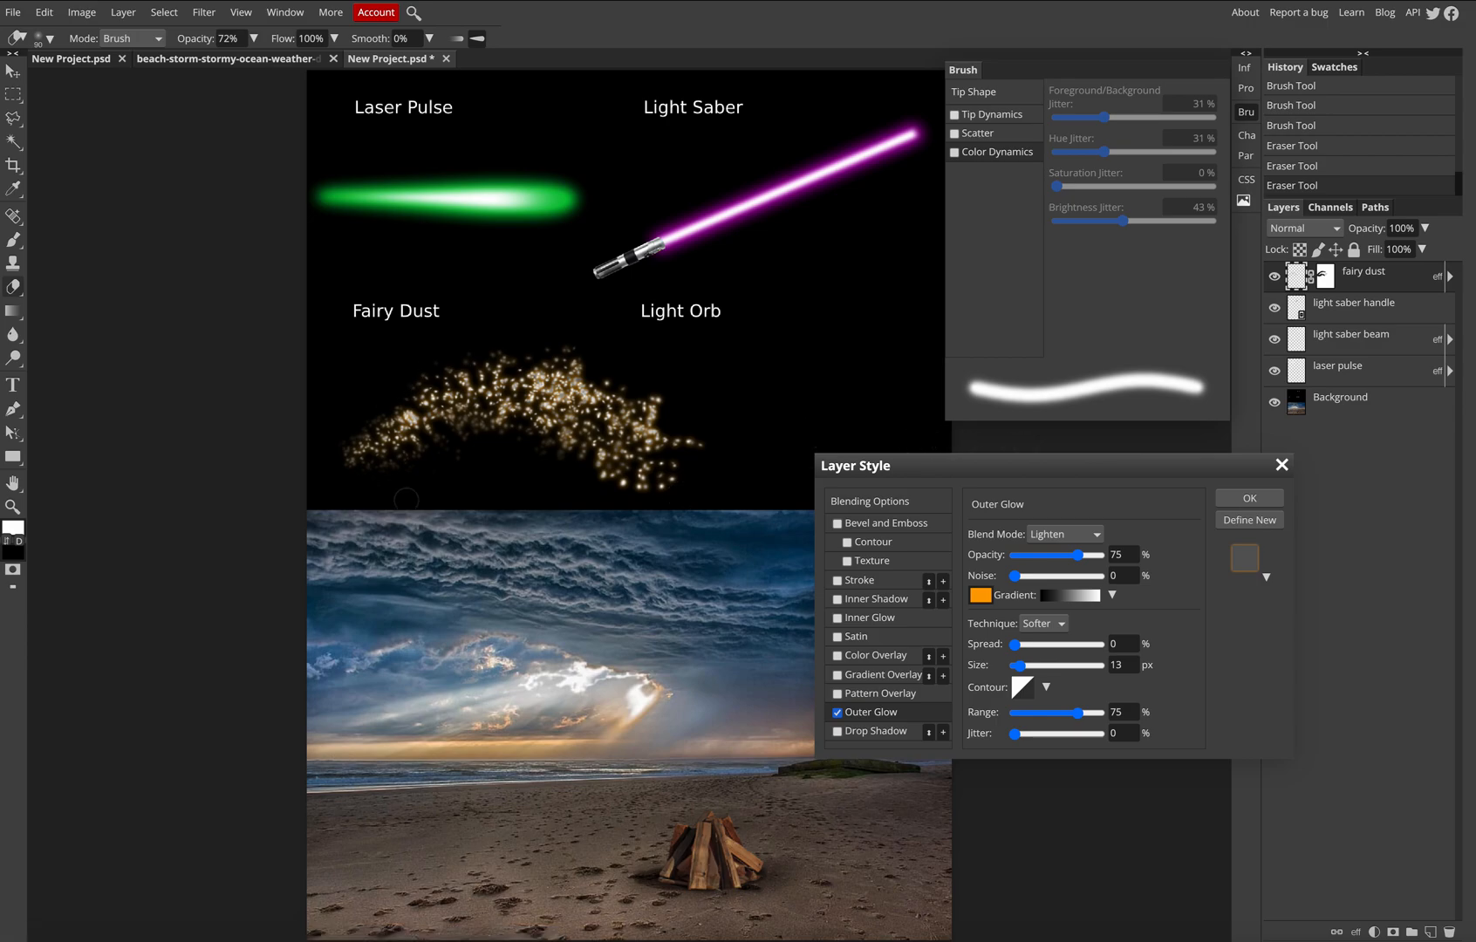
click(1044, 533)
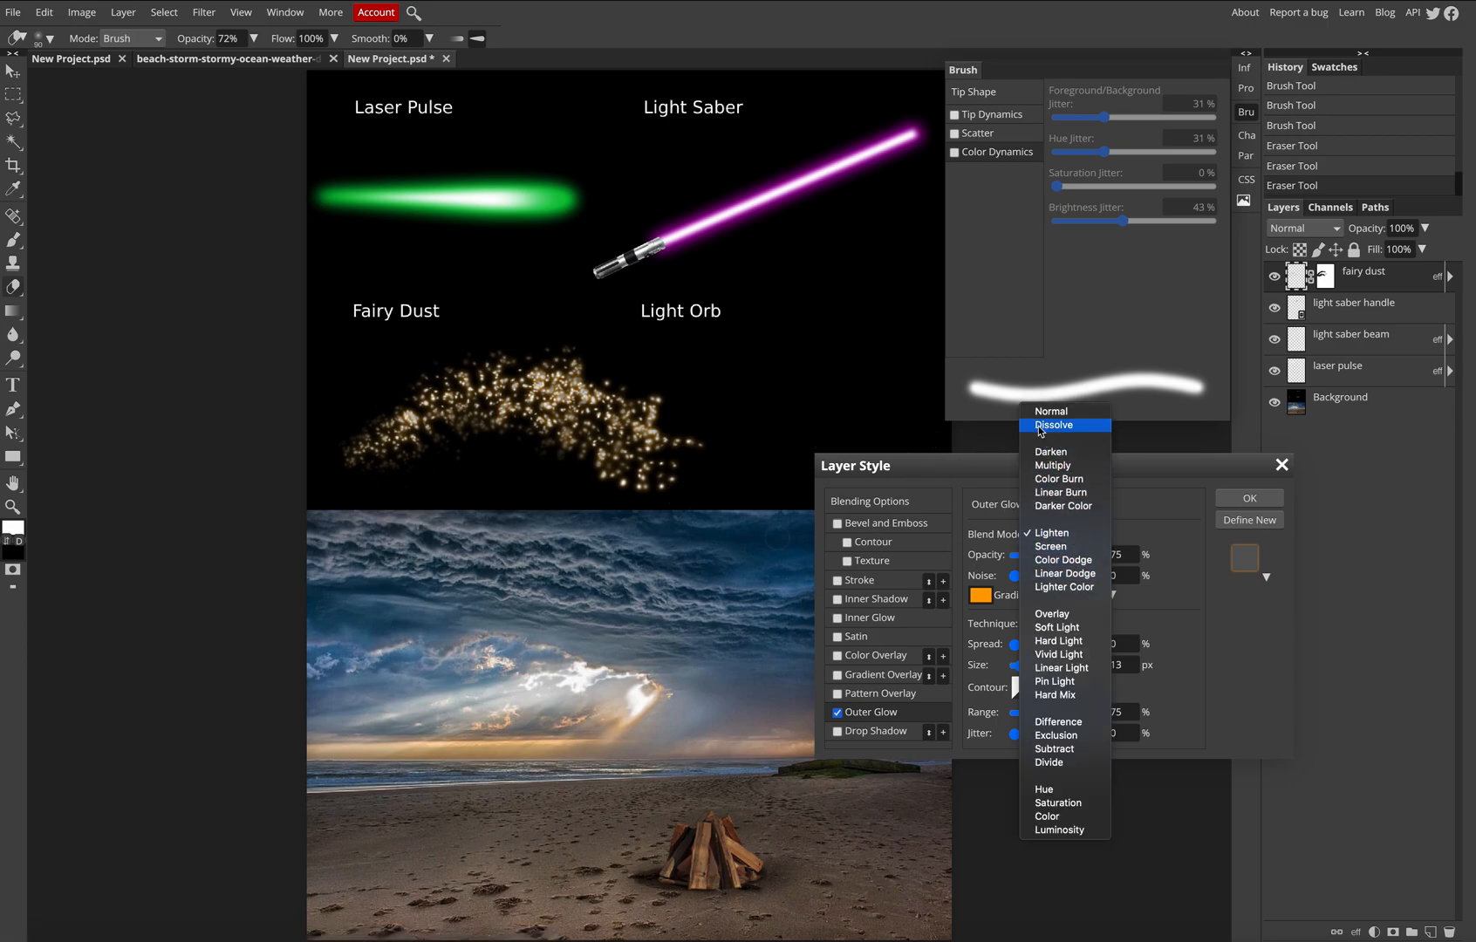
click(1044, 411)
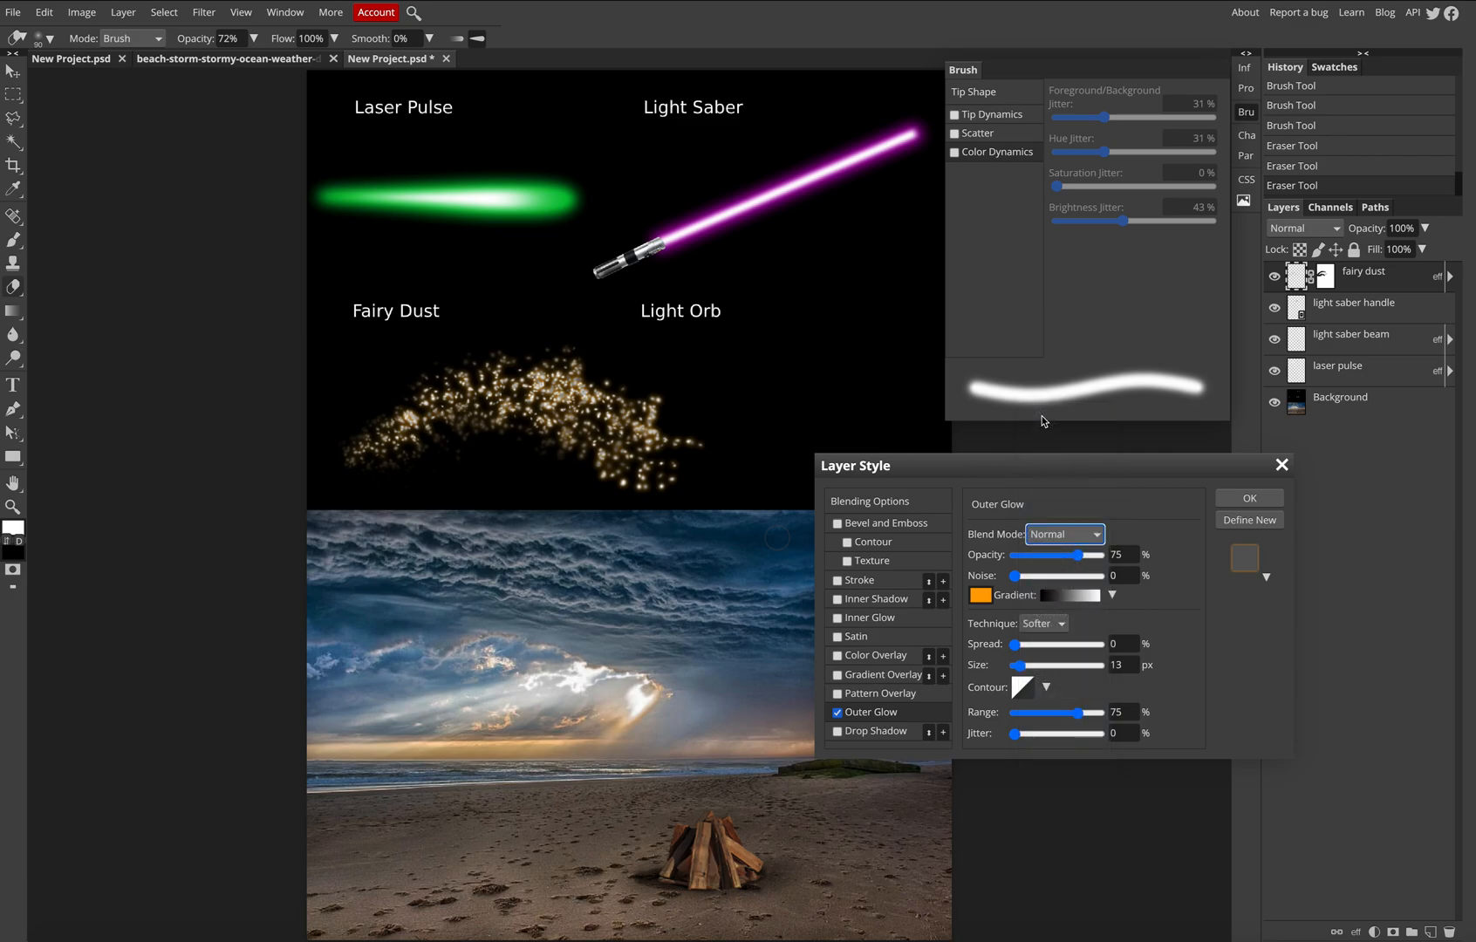
drag(1078, 555, 1124, 555)
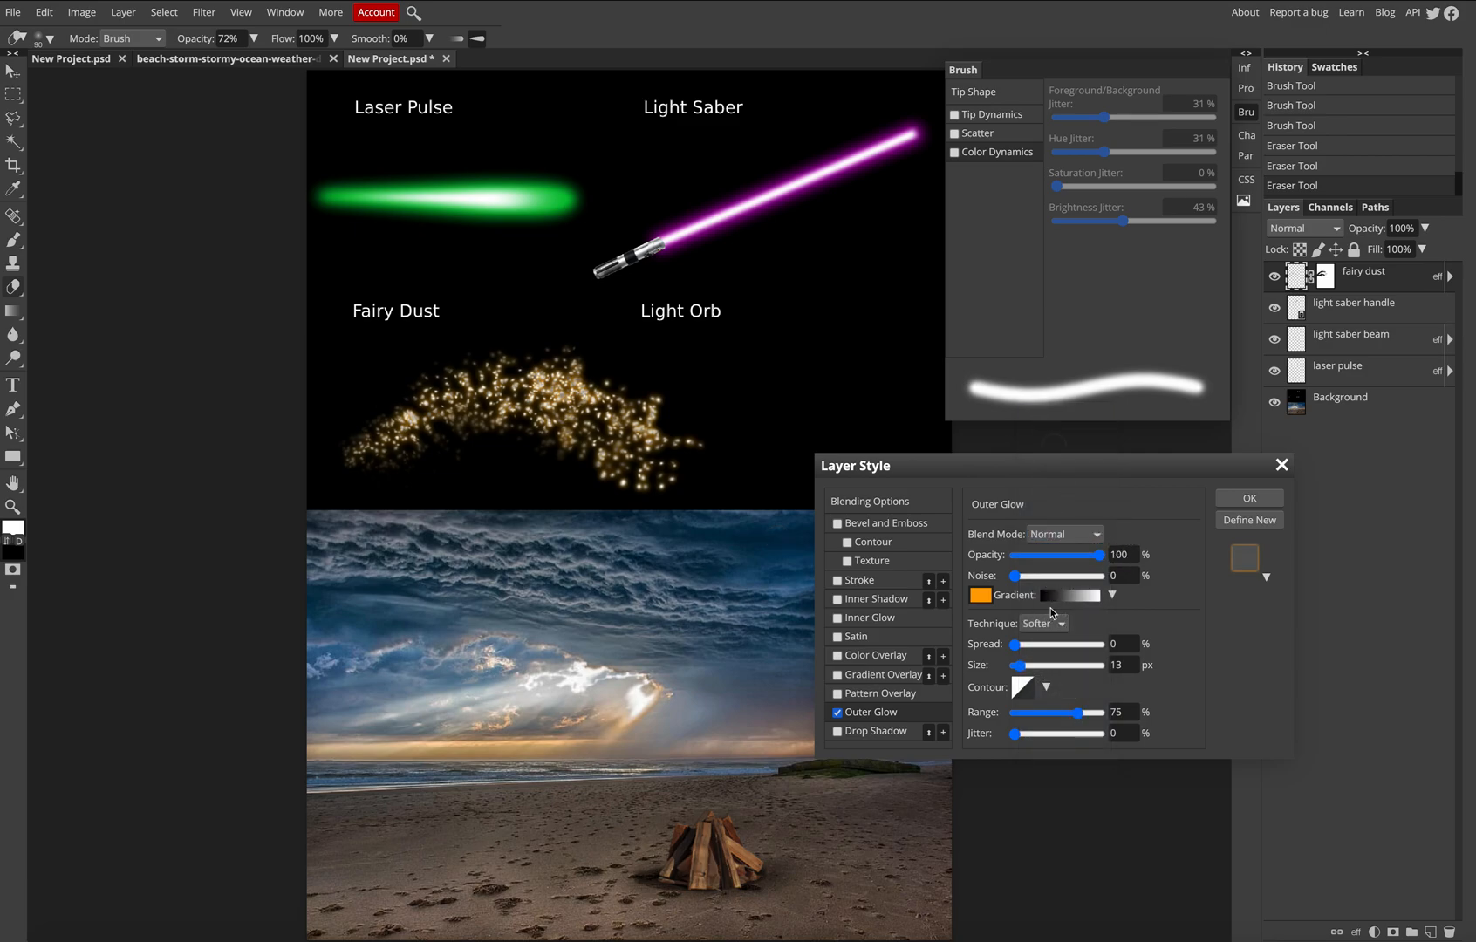
drag(1016, 647, 1014, 646)
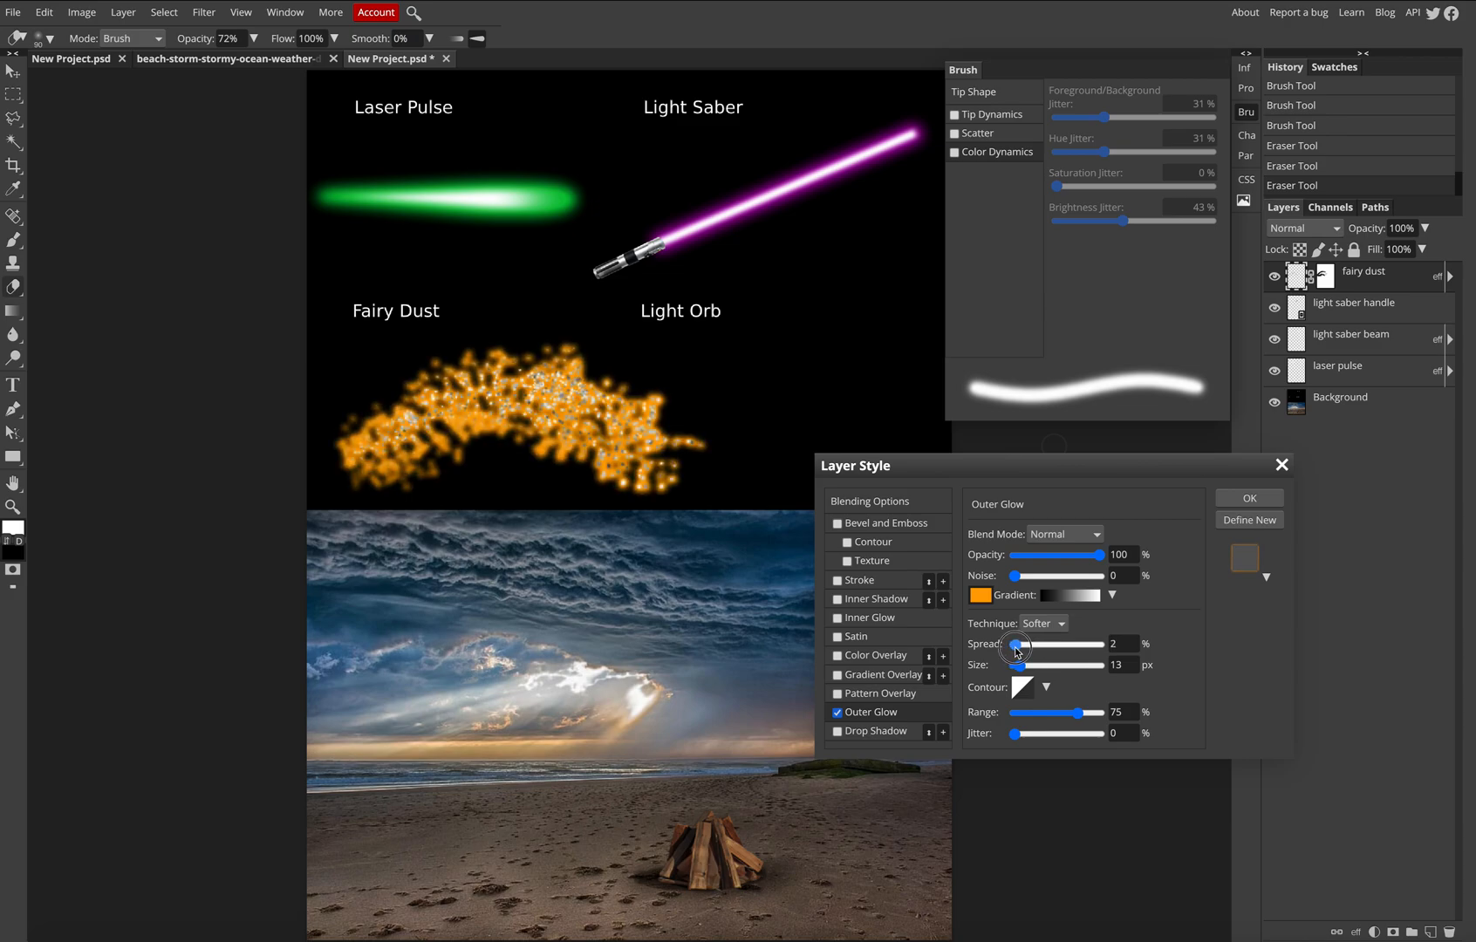
click(1026, 669)
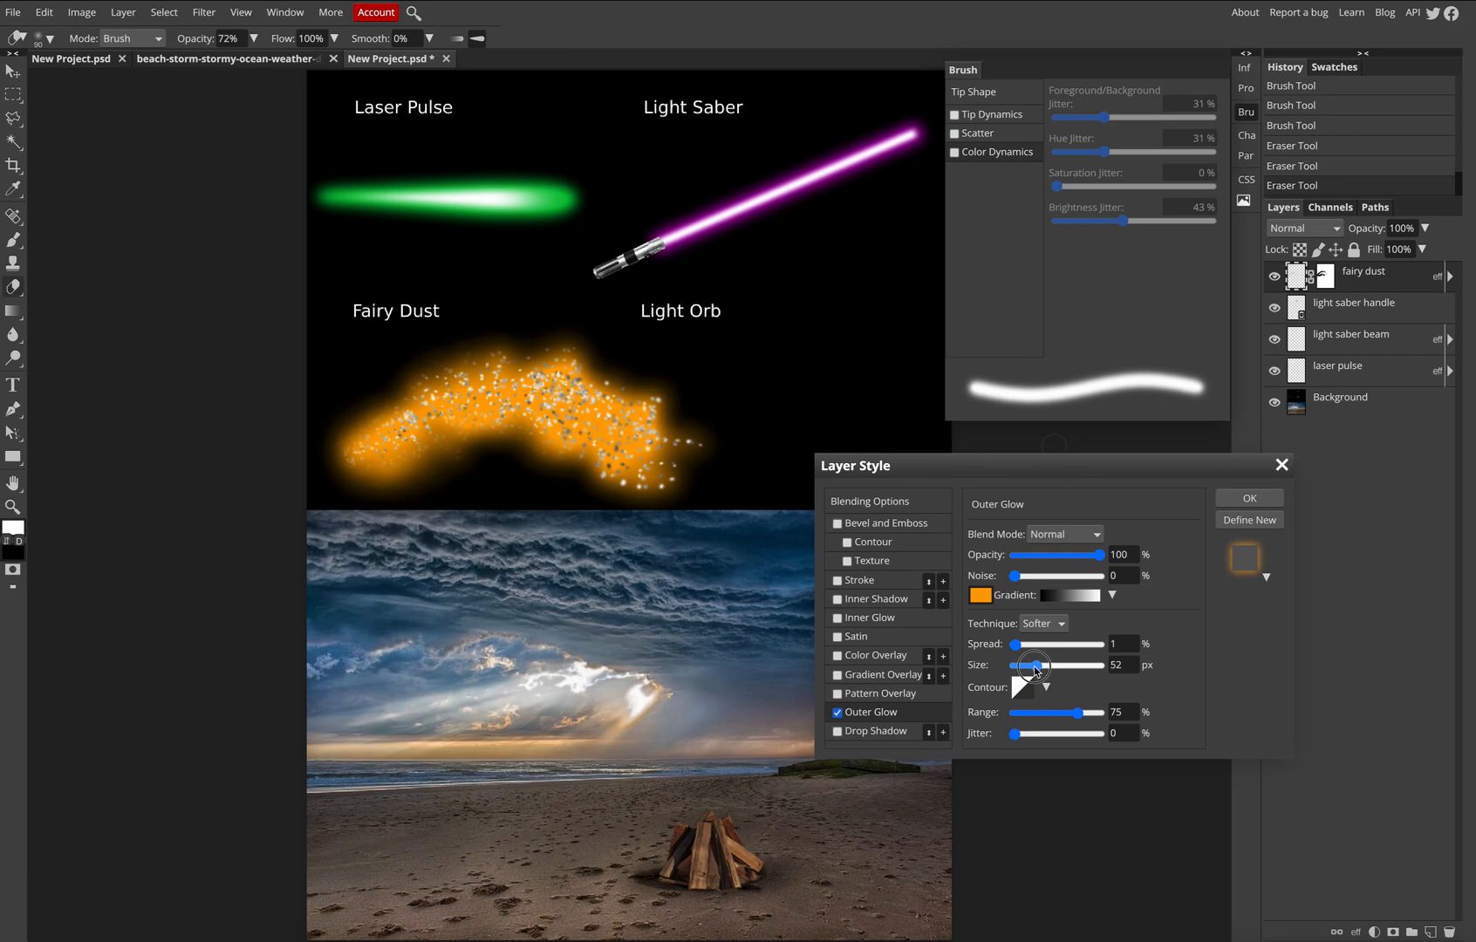
drag(1021, 668, 975, 643)
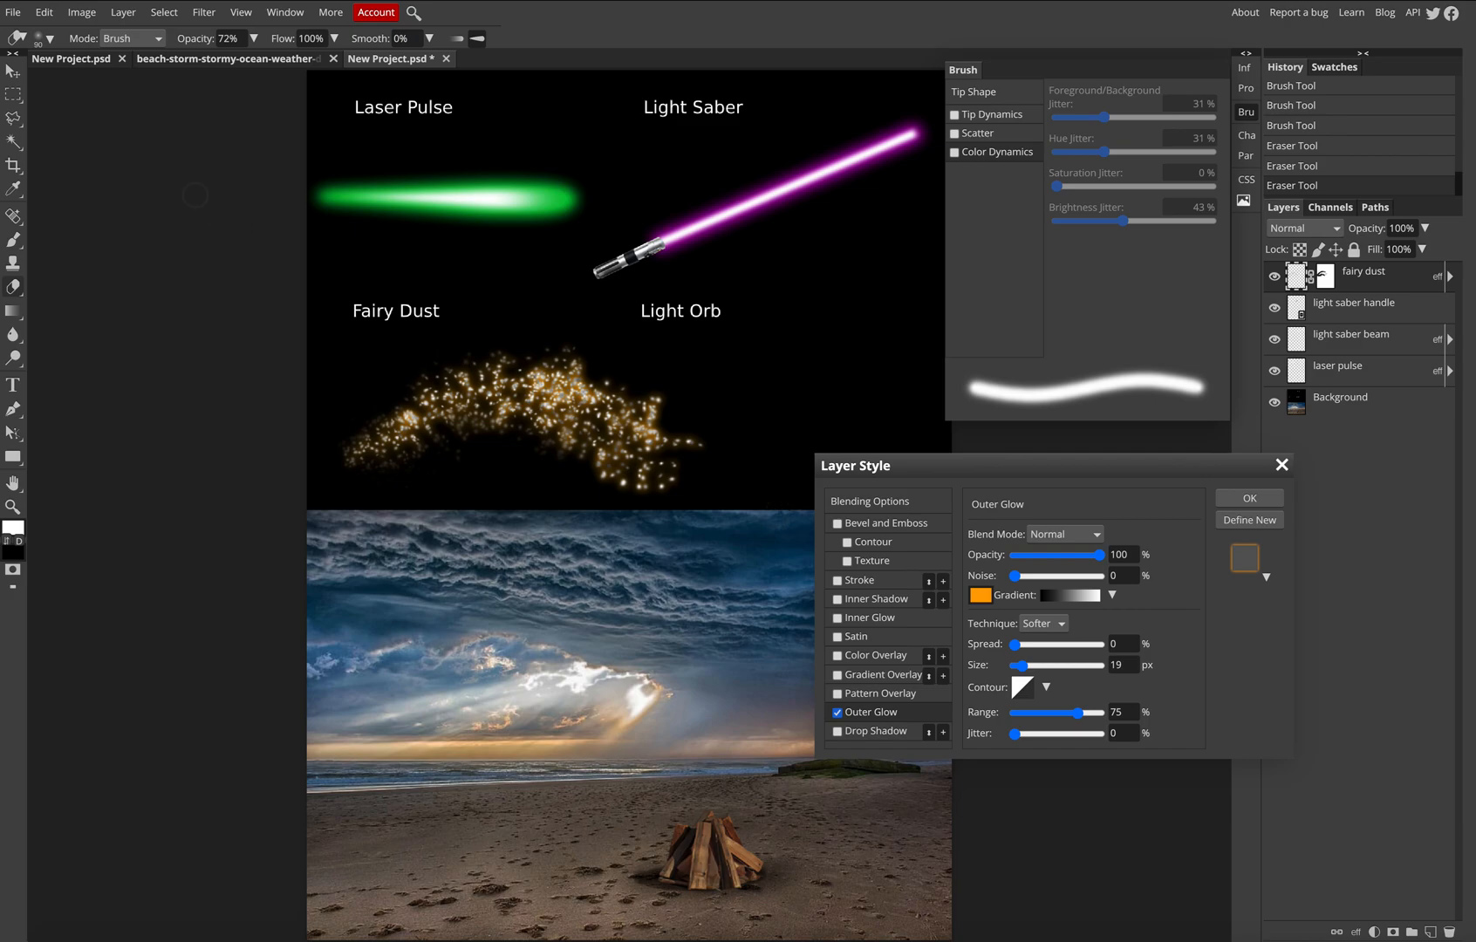
click(7, 77)
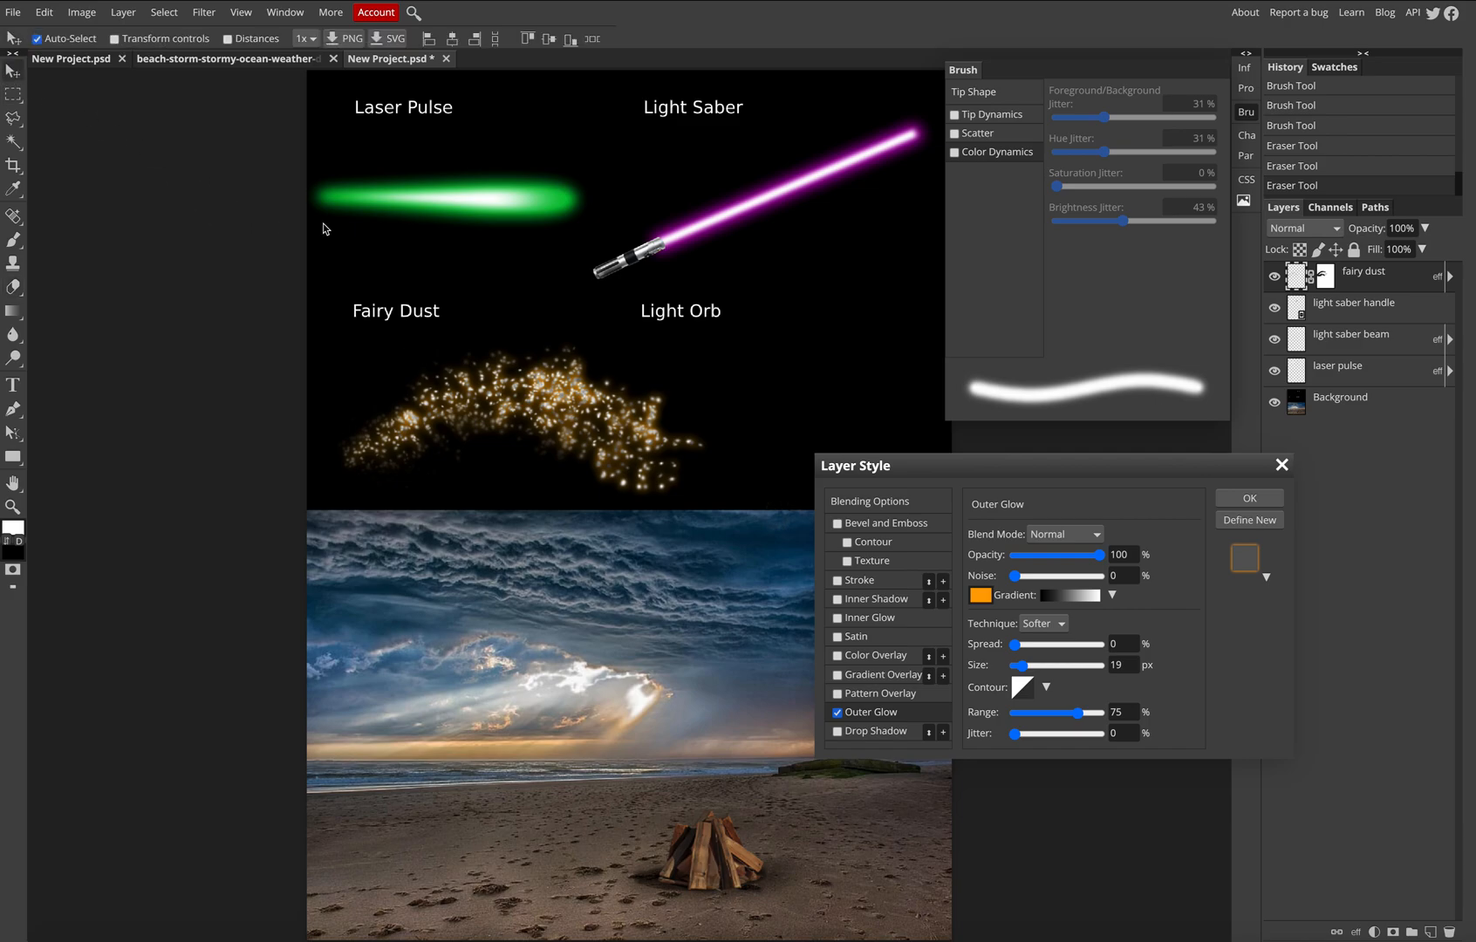
click(1252, 500)
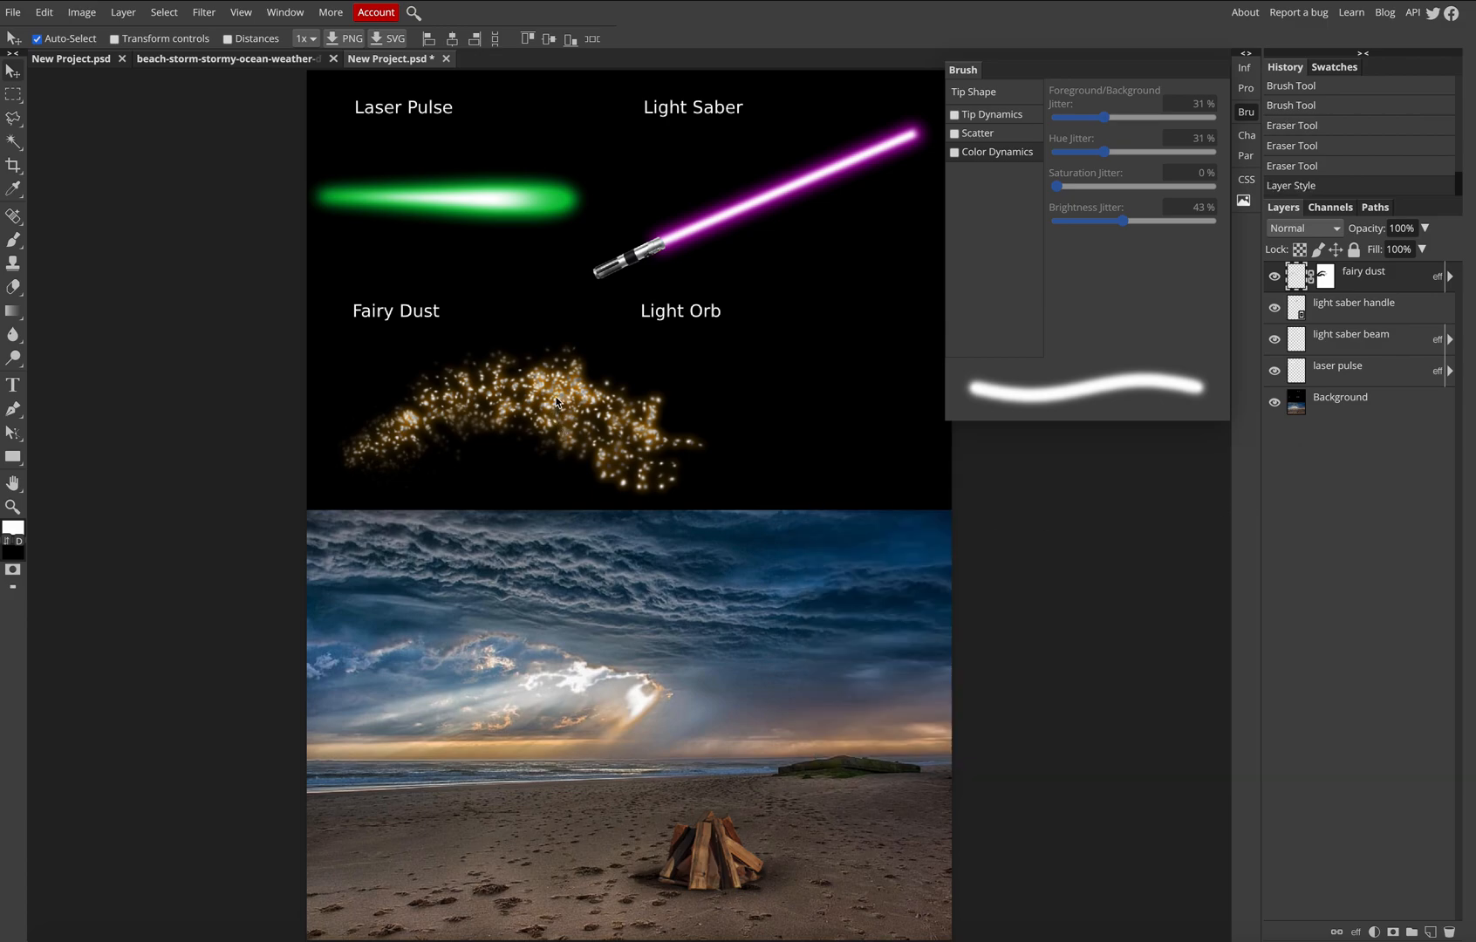
- Free Transform the fairy dust layer to about 70% scale and place it beneath the Fairy Dust label
click(565, 402)
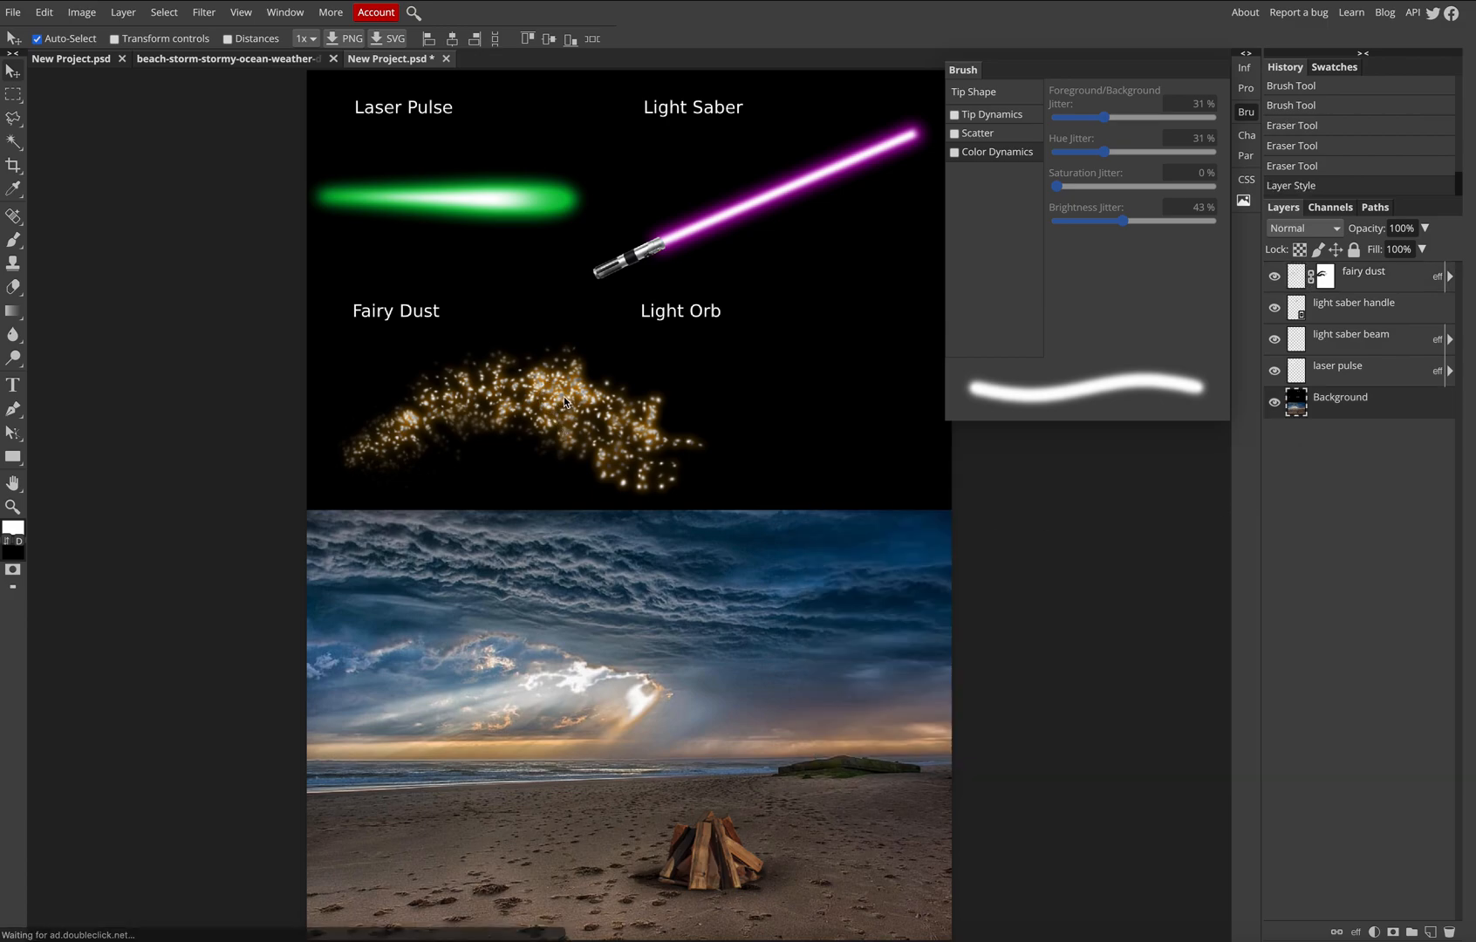
click(1357, 275)
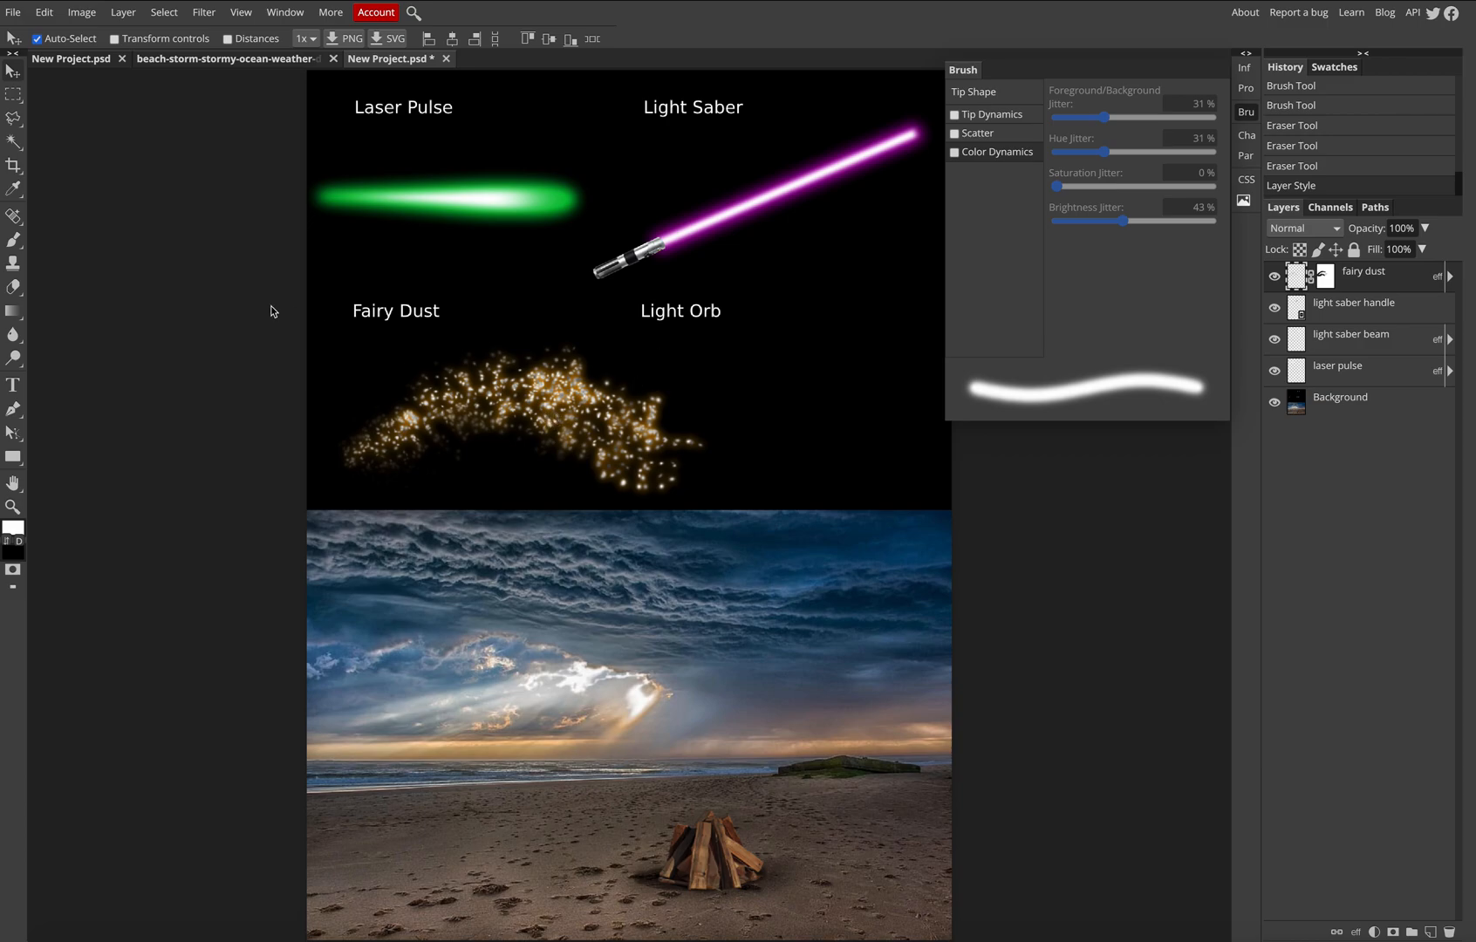
click(43, 12)
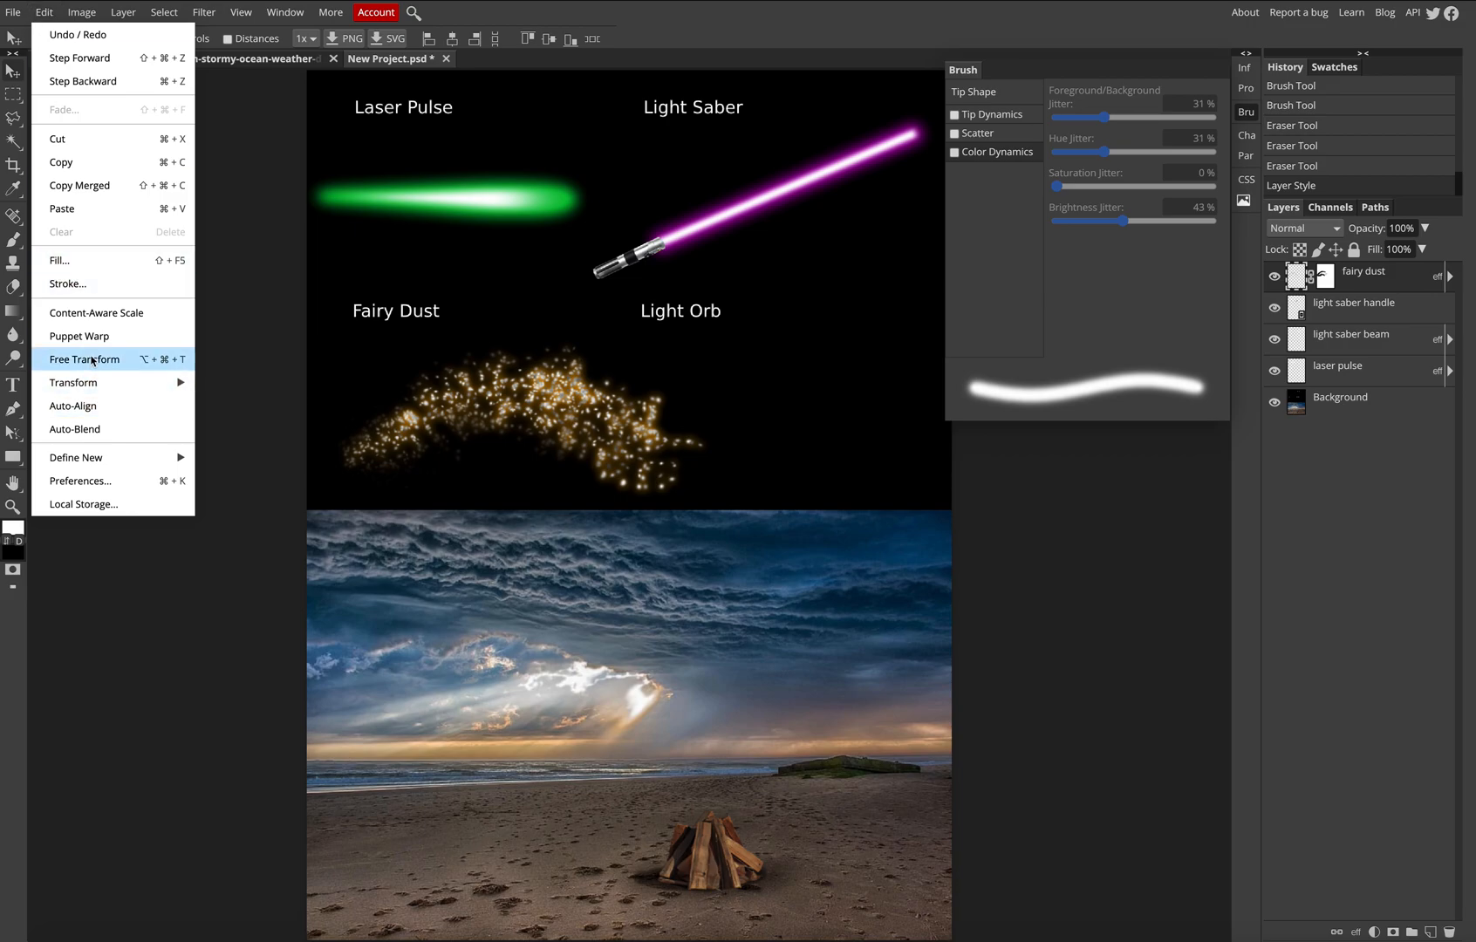
click(92, 361)
drag(704, 299, 585, 316)
drag(510, 430, 508, 386)
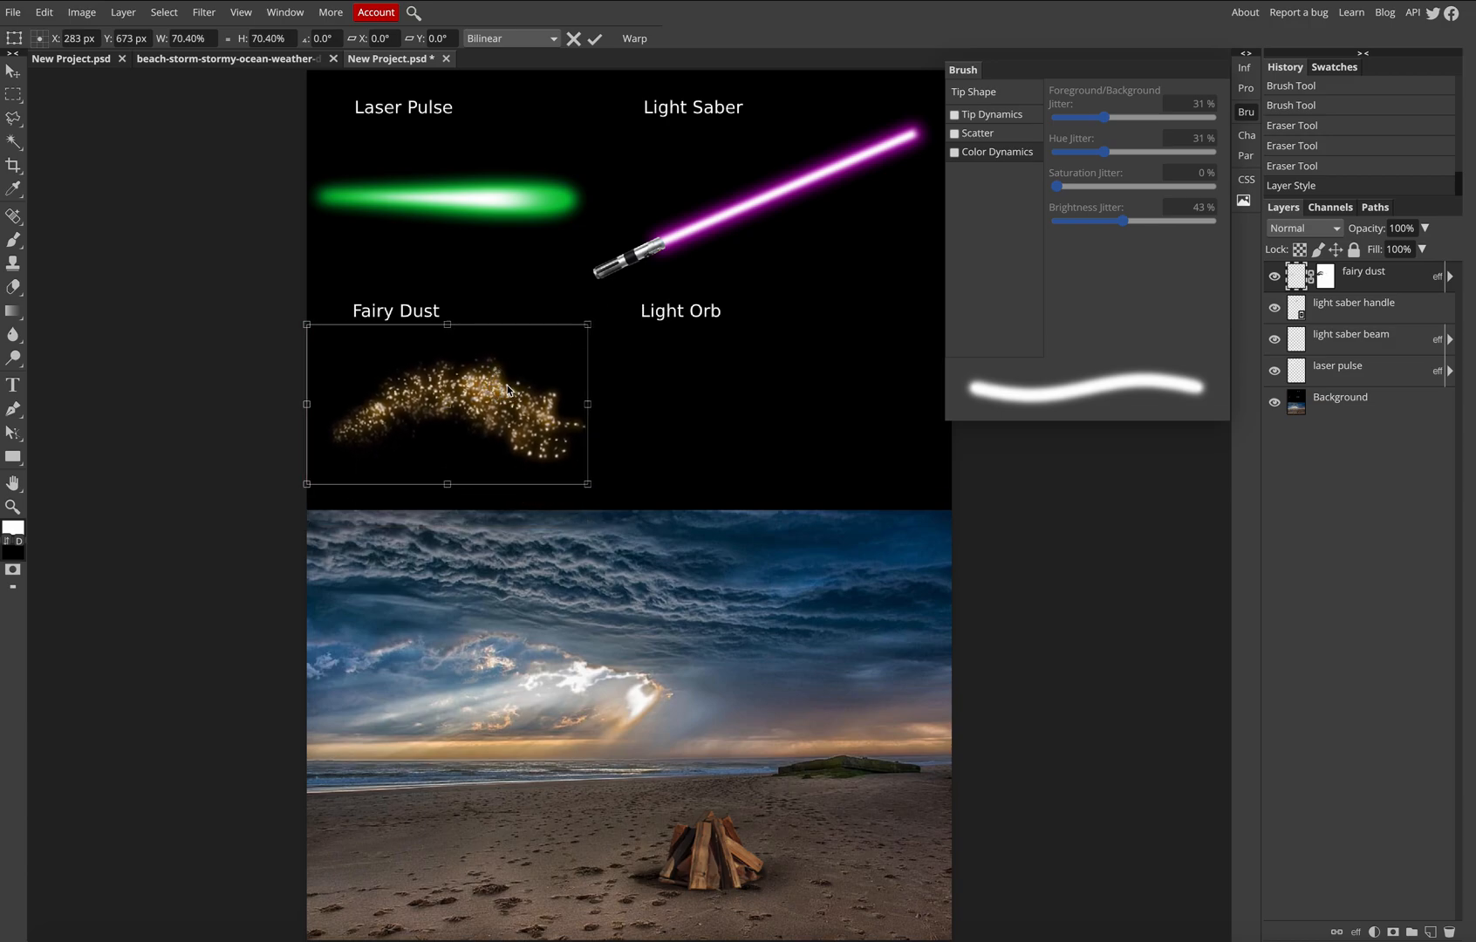
key(Return)
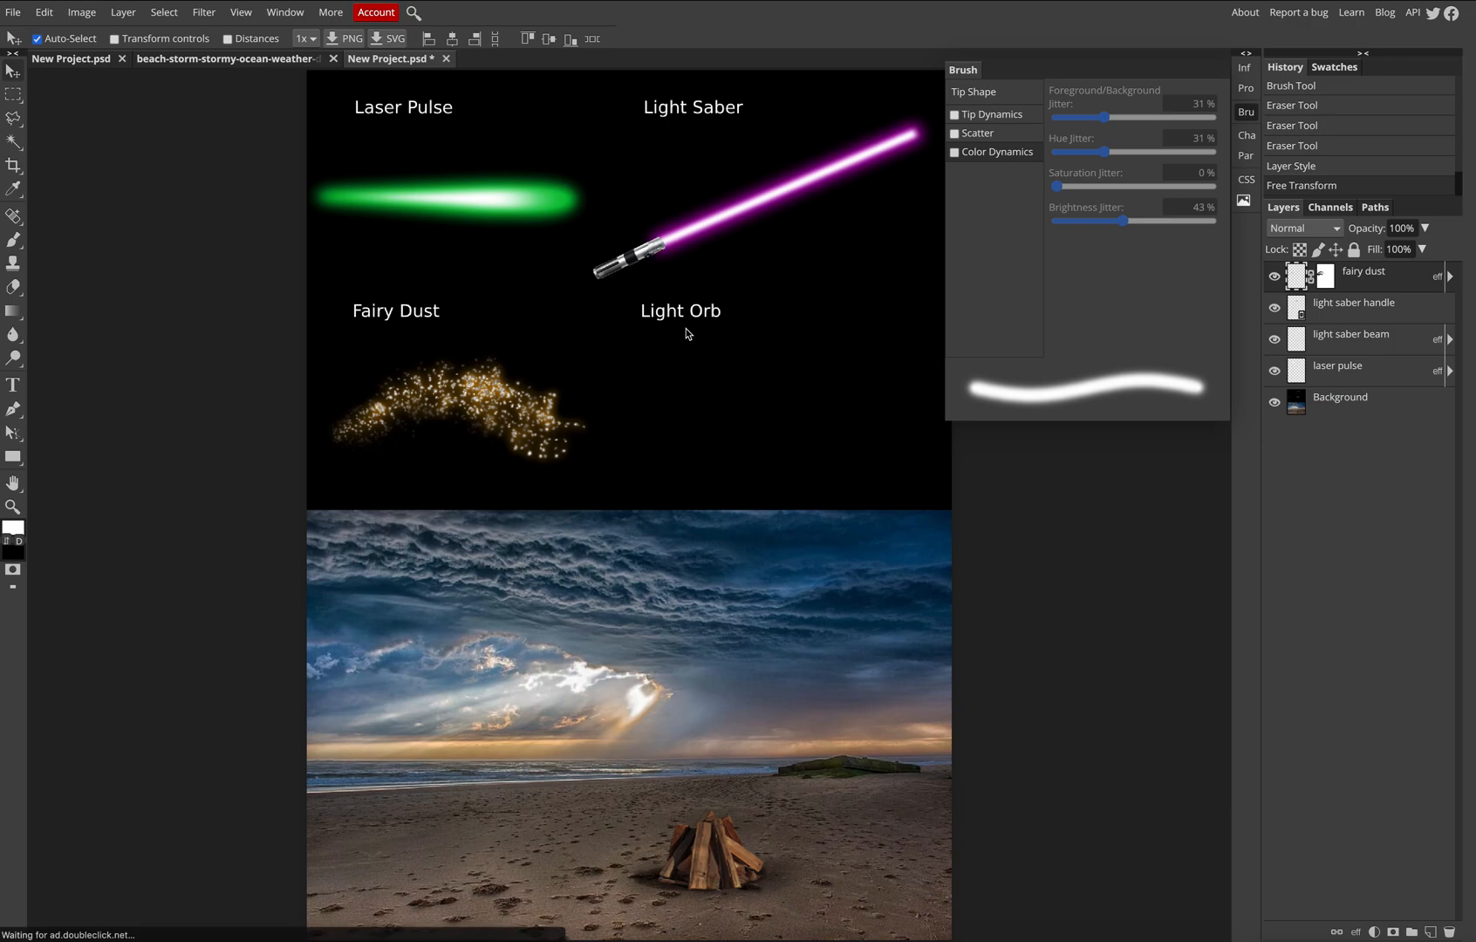
- Draw a small circular selection below the Light Orb label with Ellipse Select
right_click(16, 96)
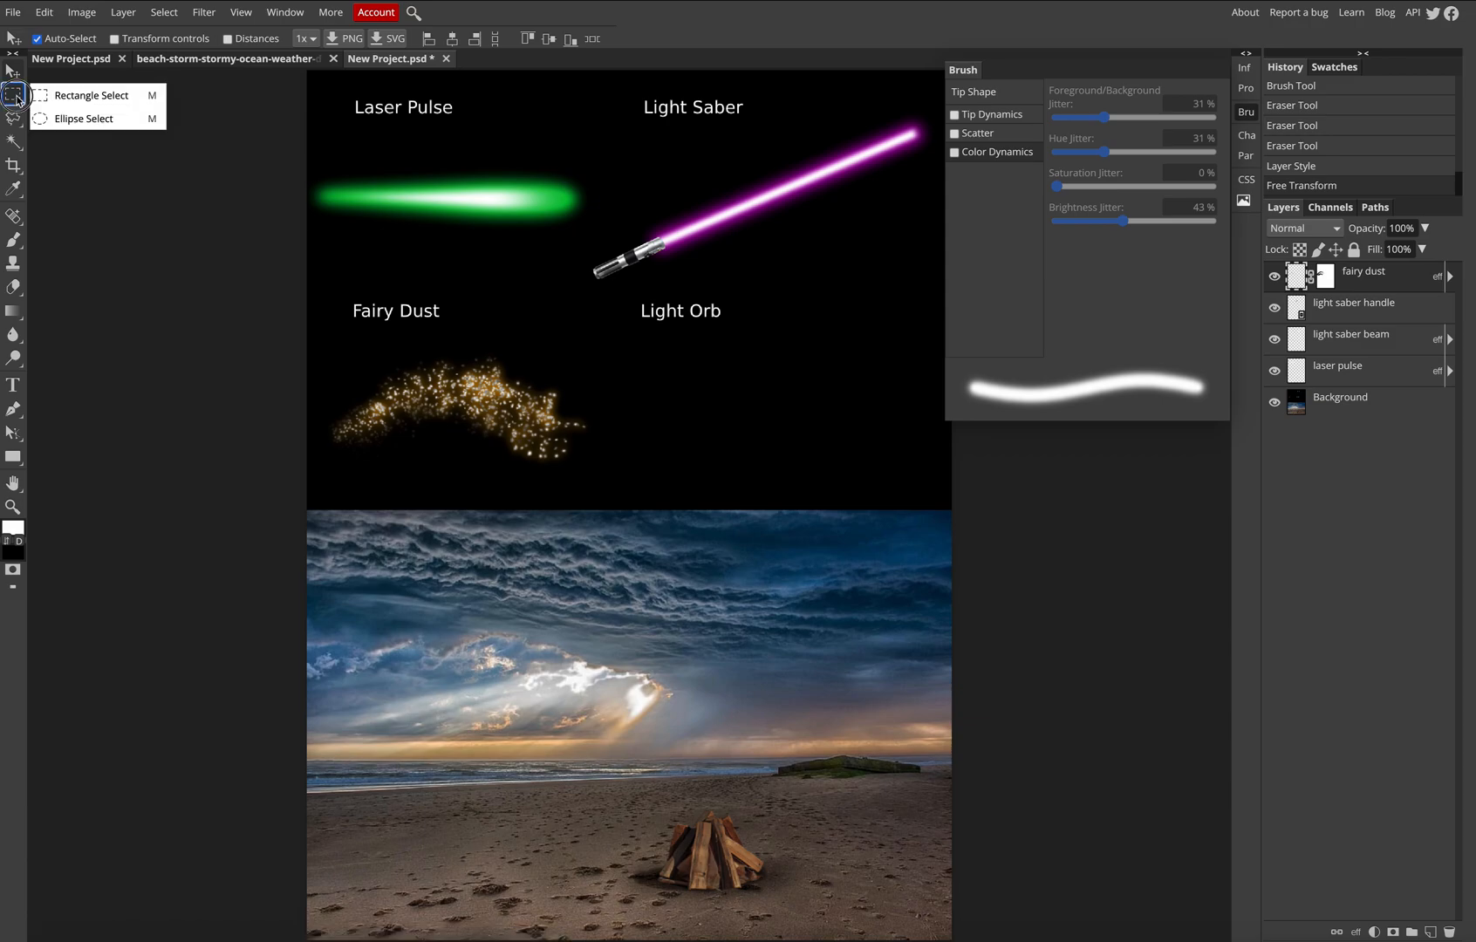
click(110, 127)
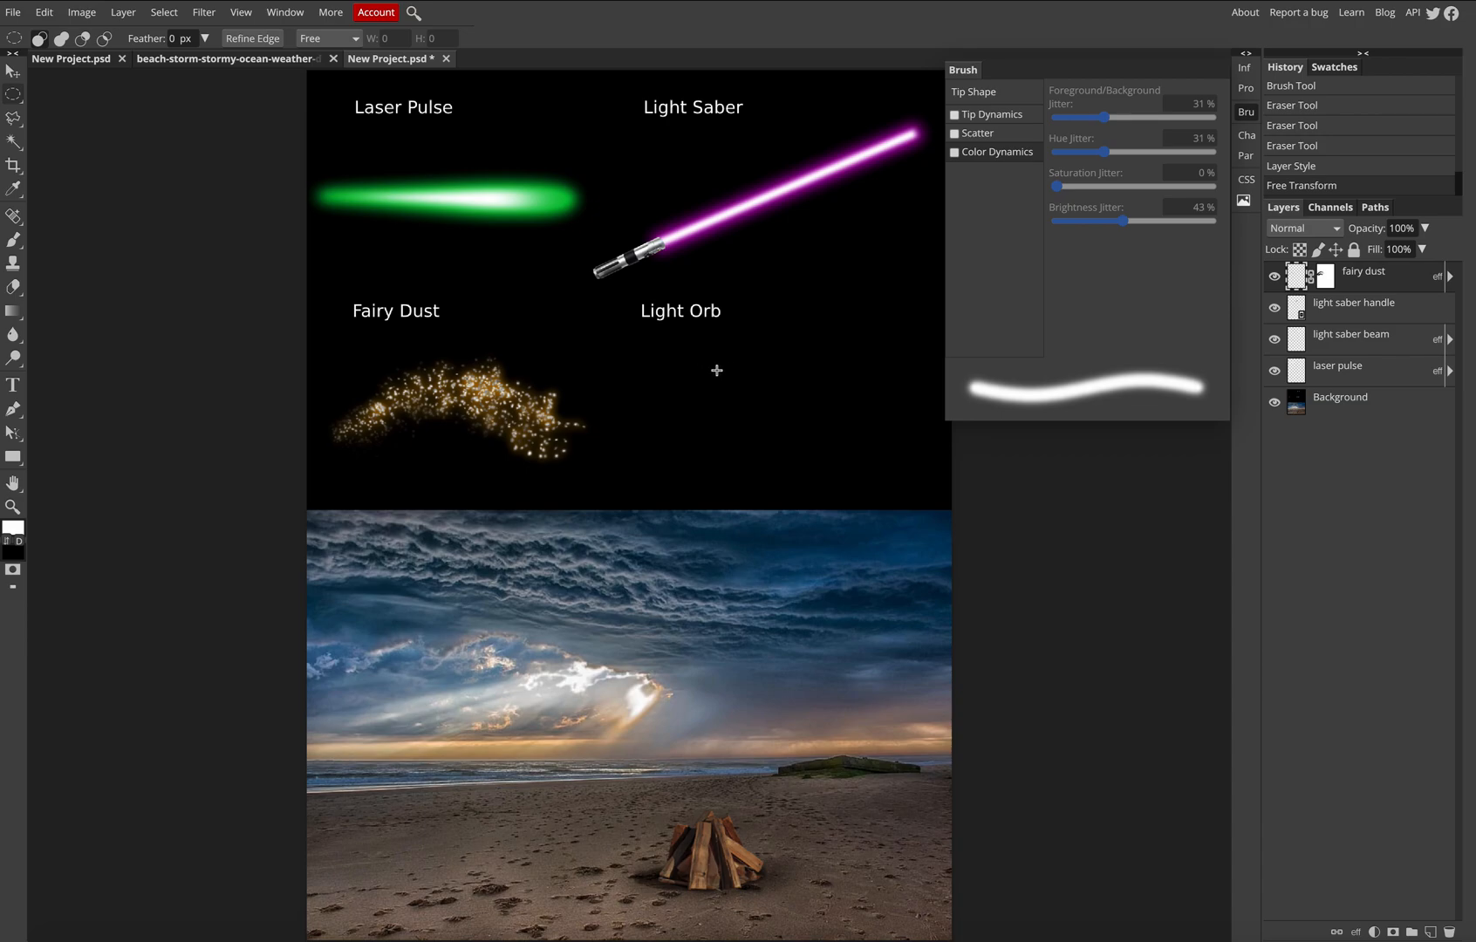
drag(720, 377, 772, 425)
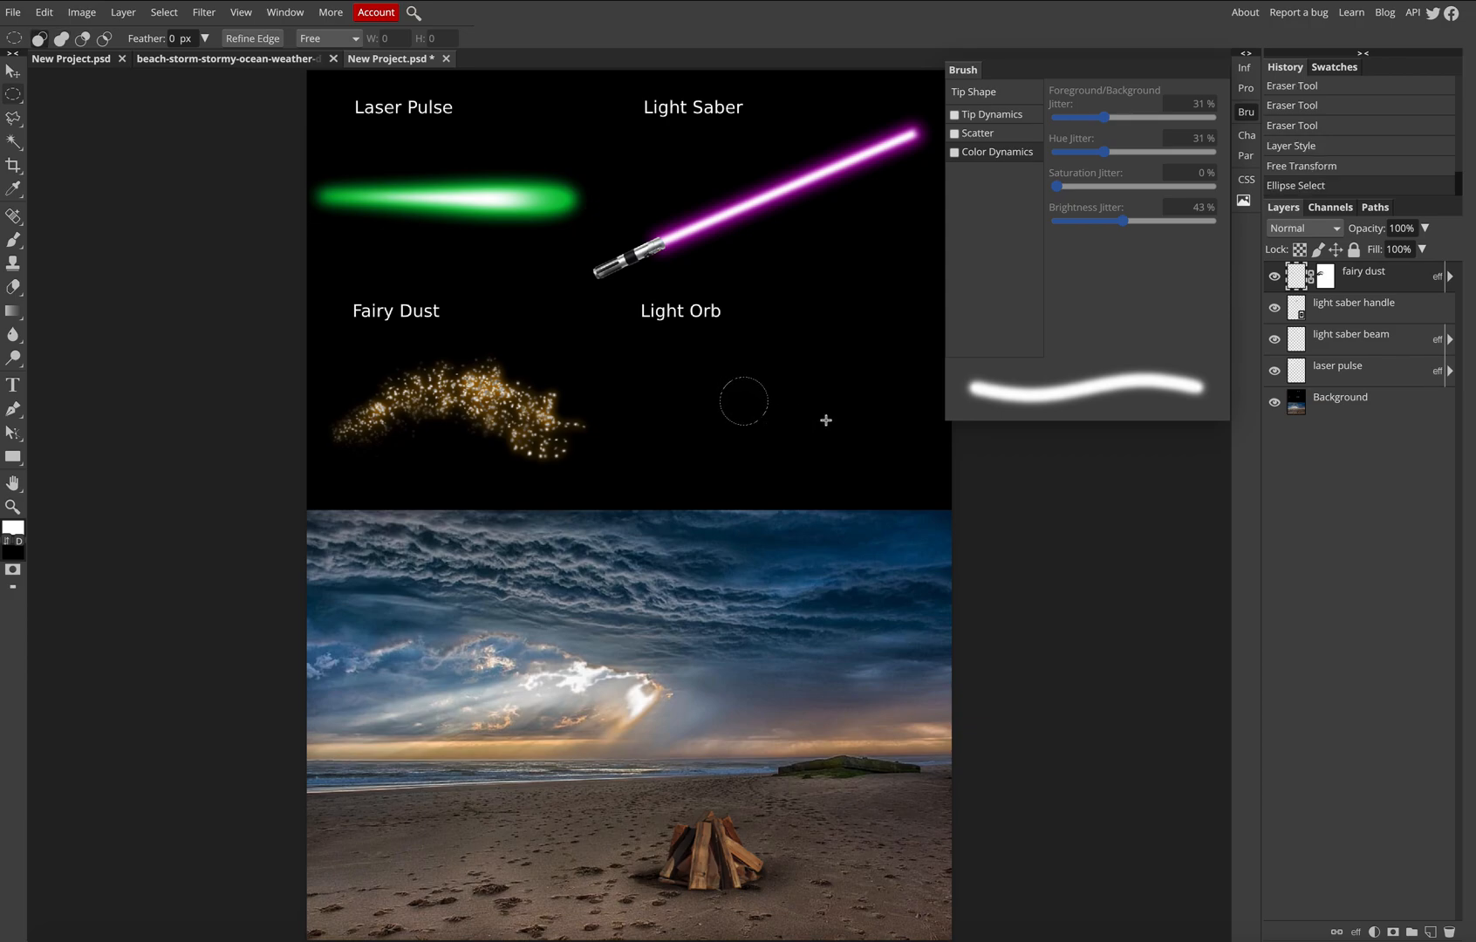
- Add a new layer above fairy dust and name it "light orb"
click(1432, 932)
click(1330, 272)
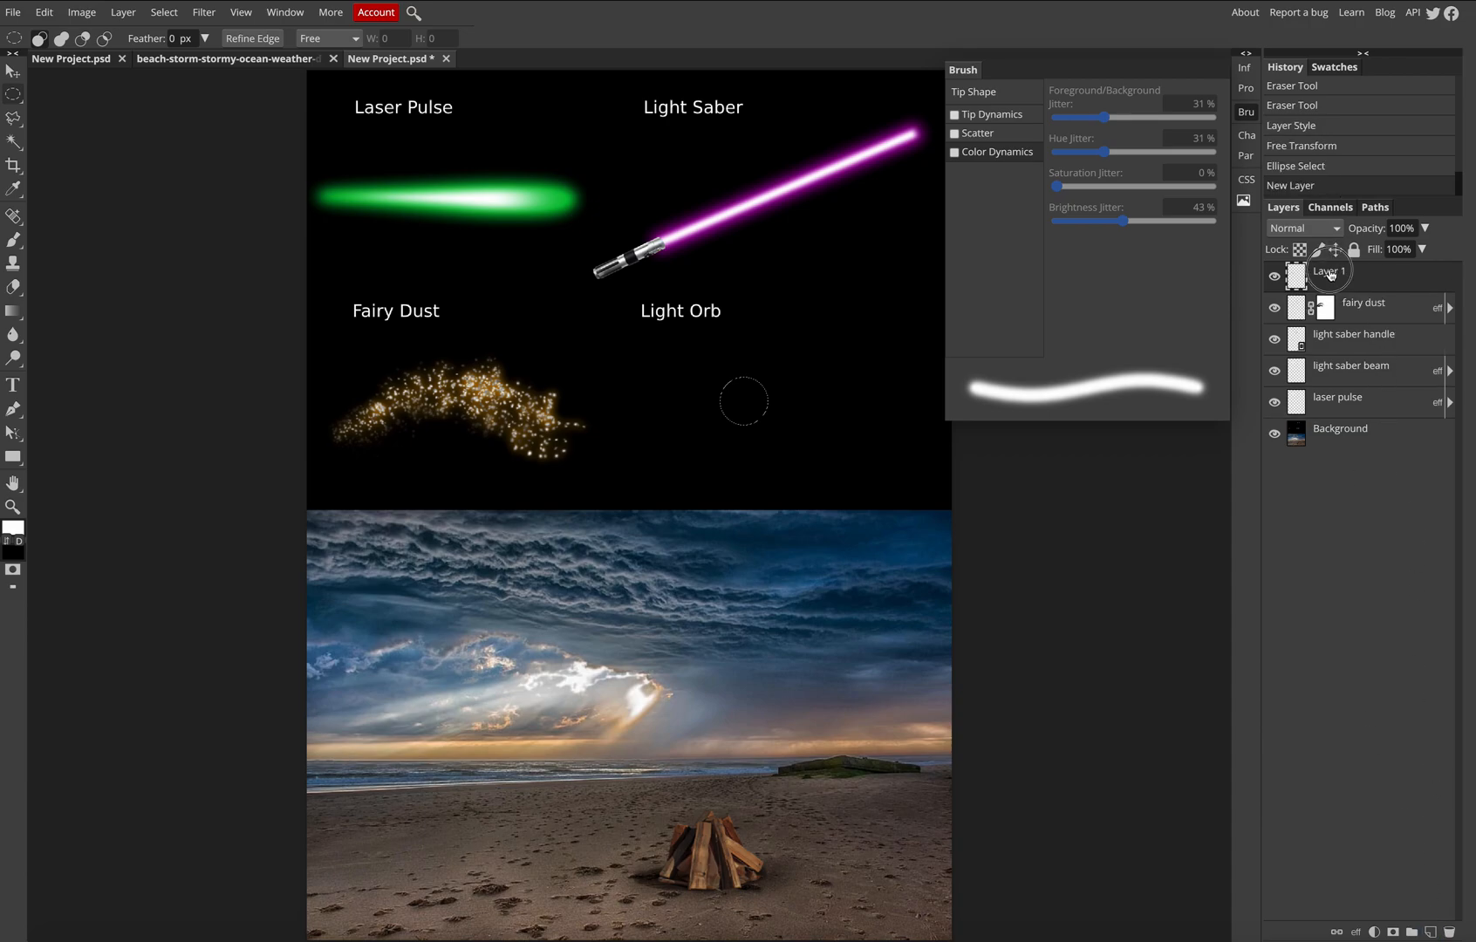
double_click(1330, 272)
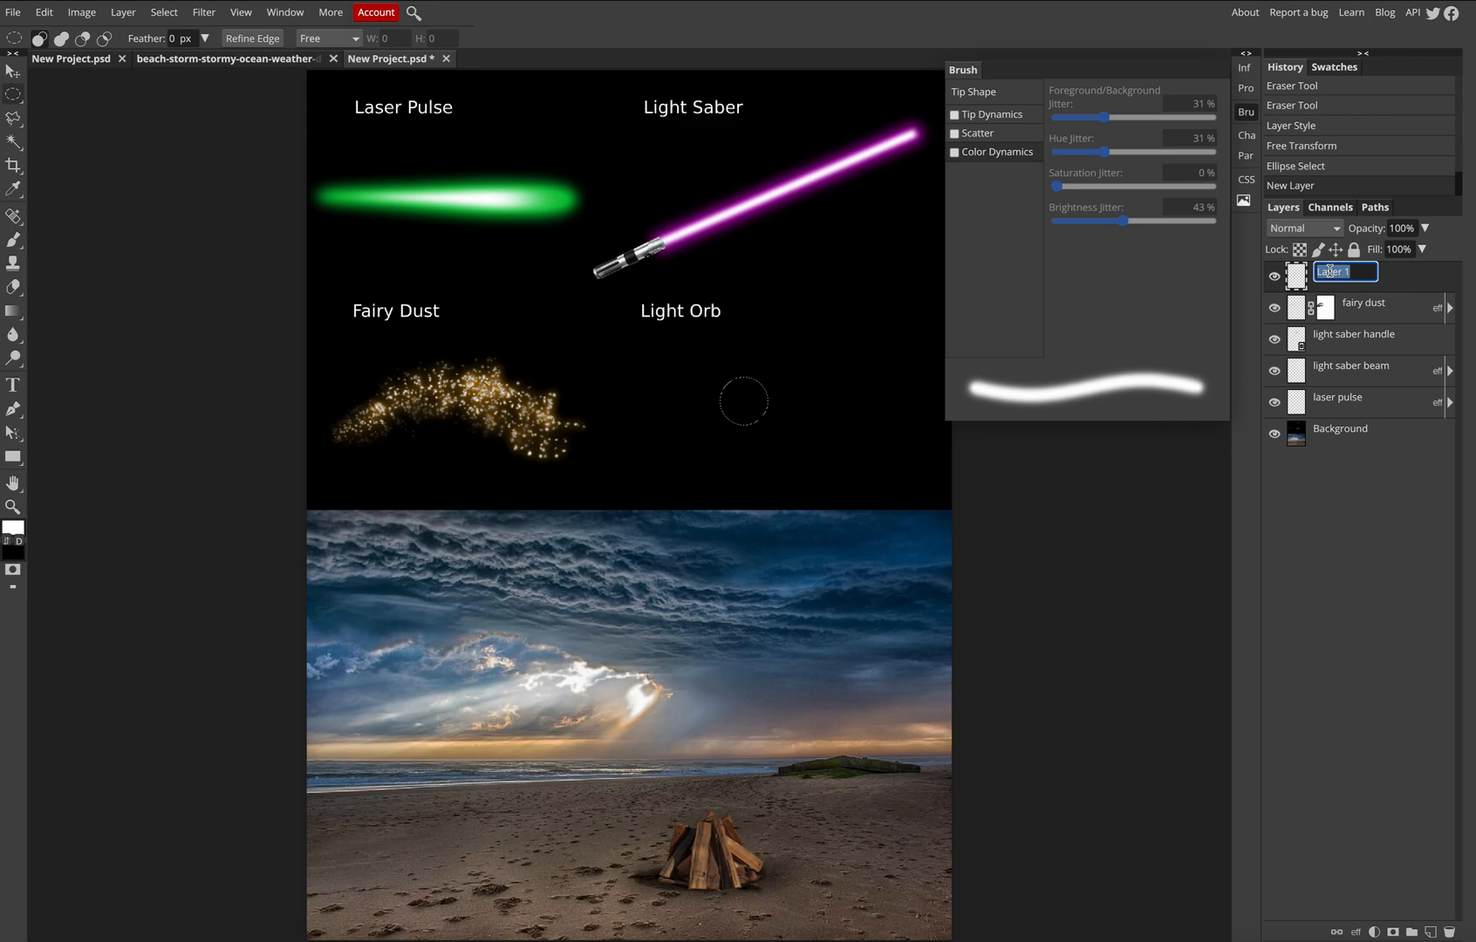
text(light orb)
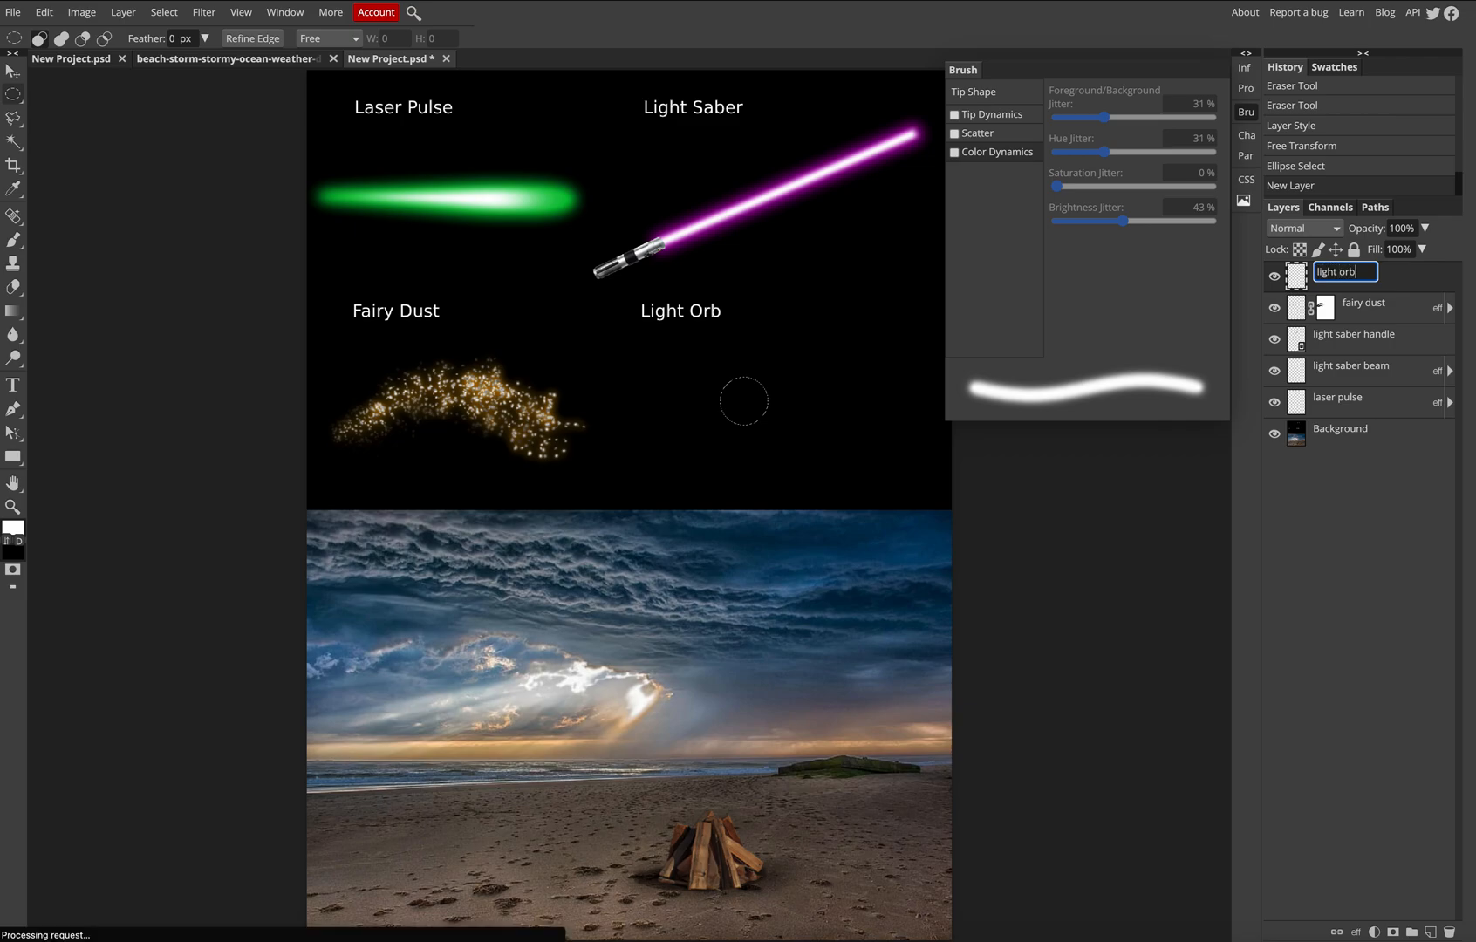
key(Return)
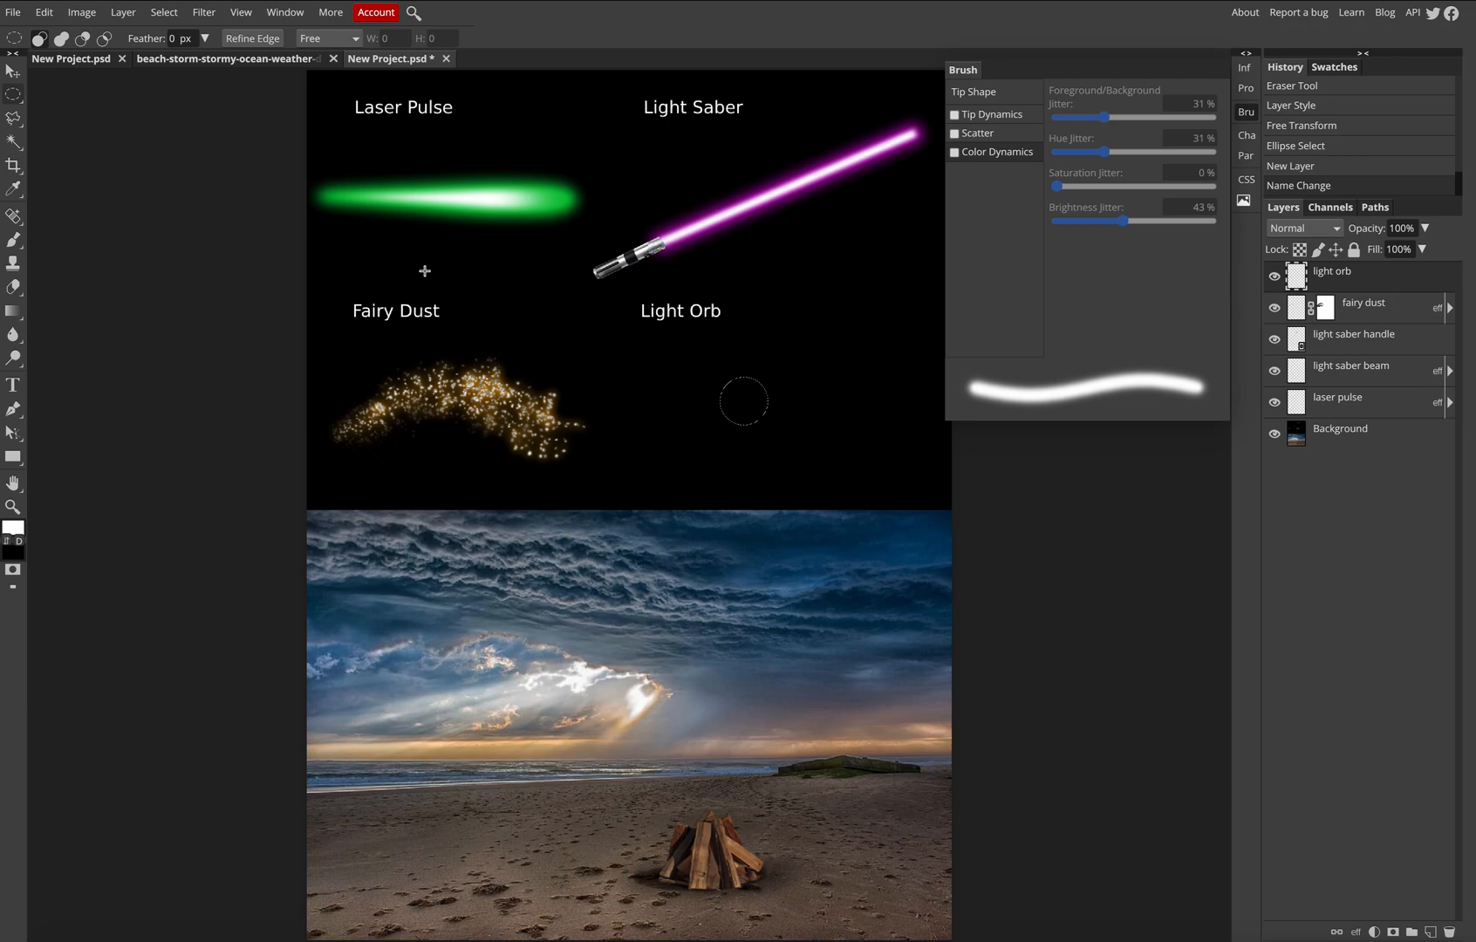
- Fill the circular selection on the light orb layer with white, Normal mode at 100% opacity, and deselect it
click(42, 10)
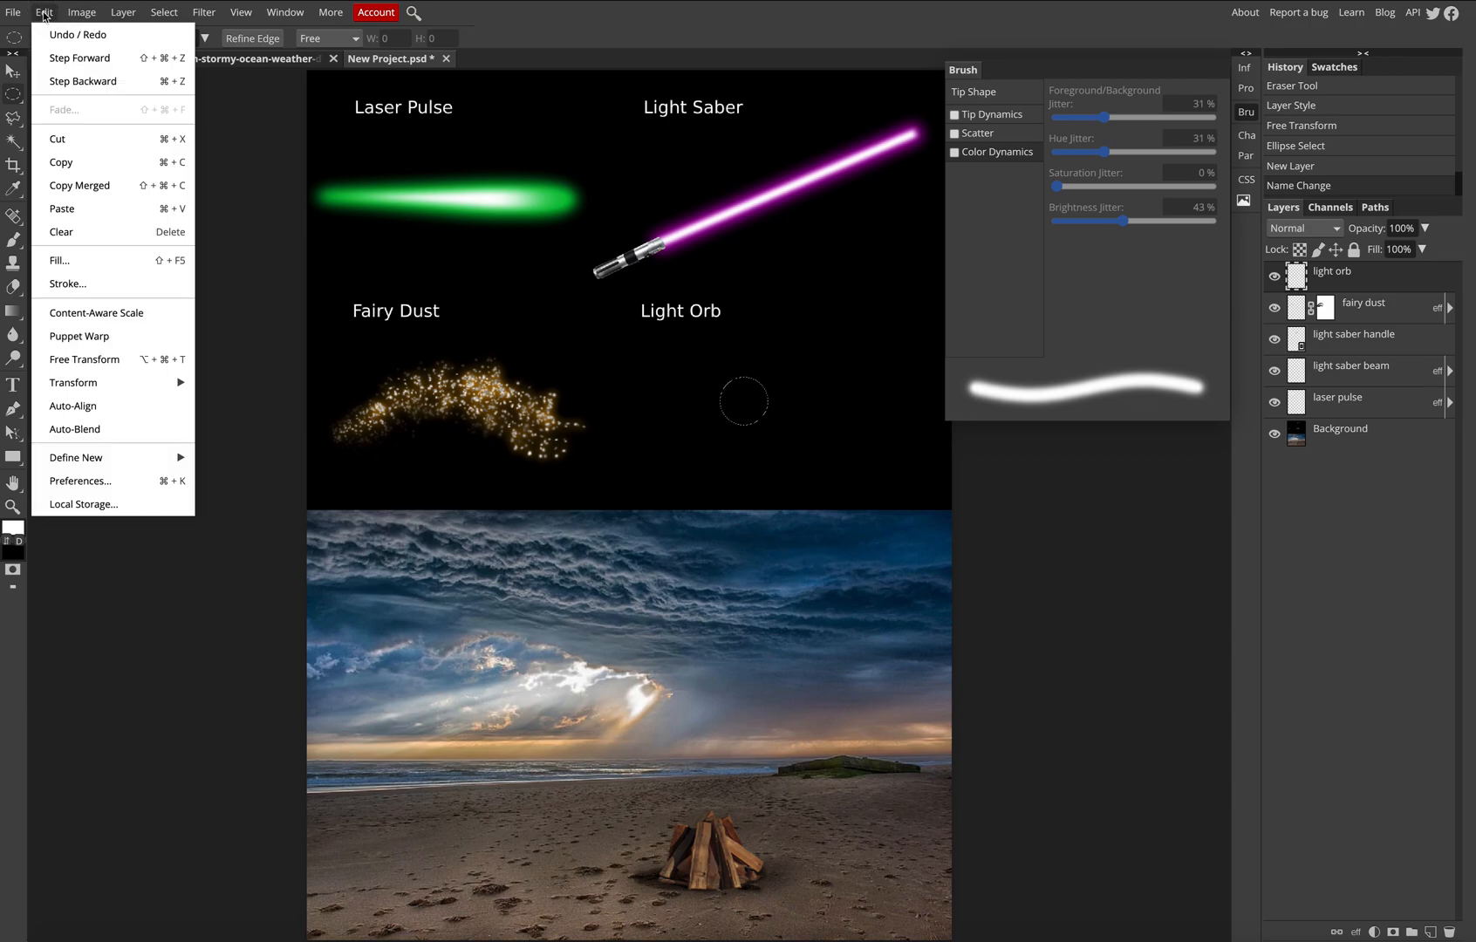
click(95, 254)
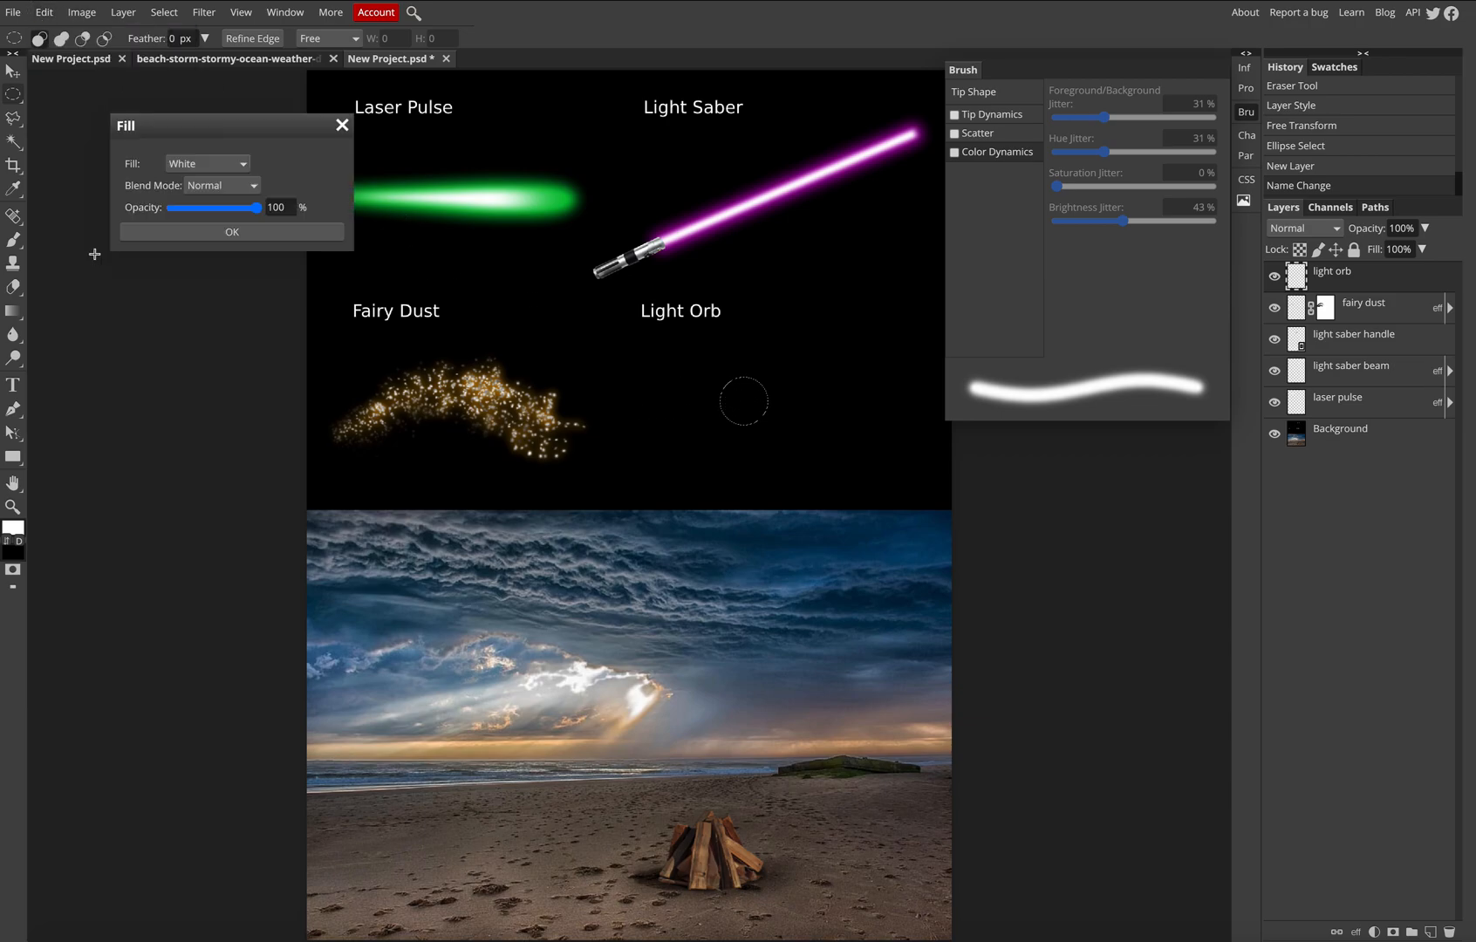
click(231, 231)
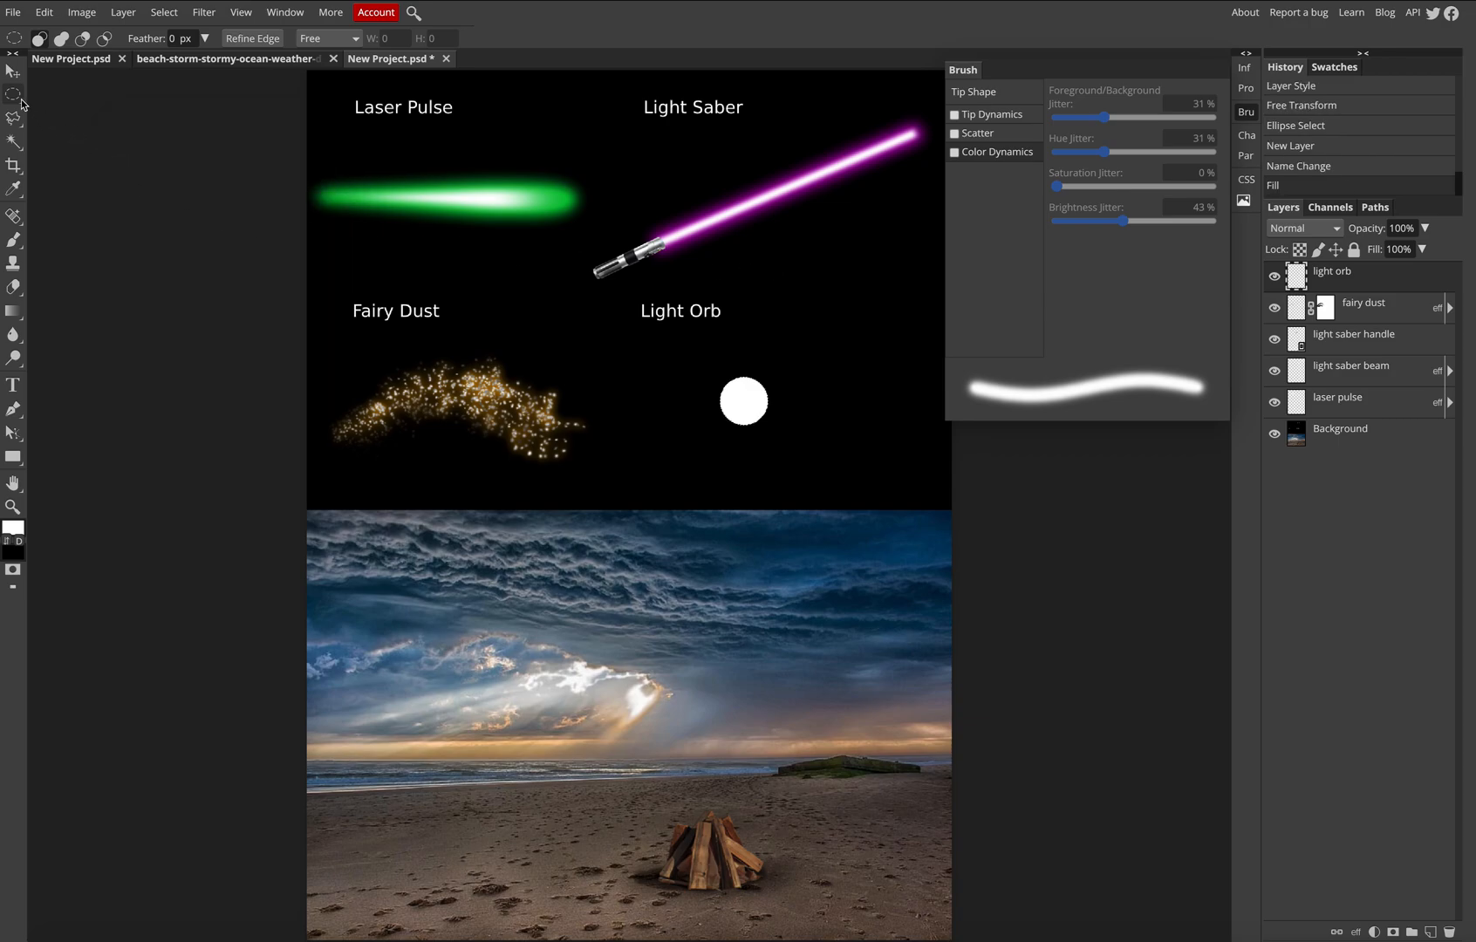
key(ctrl+d)
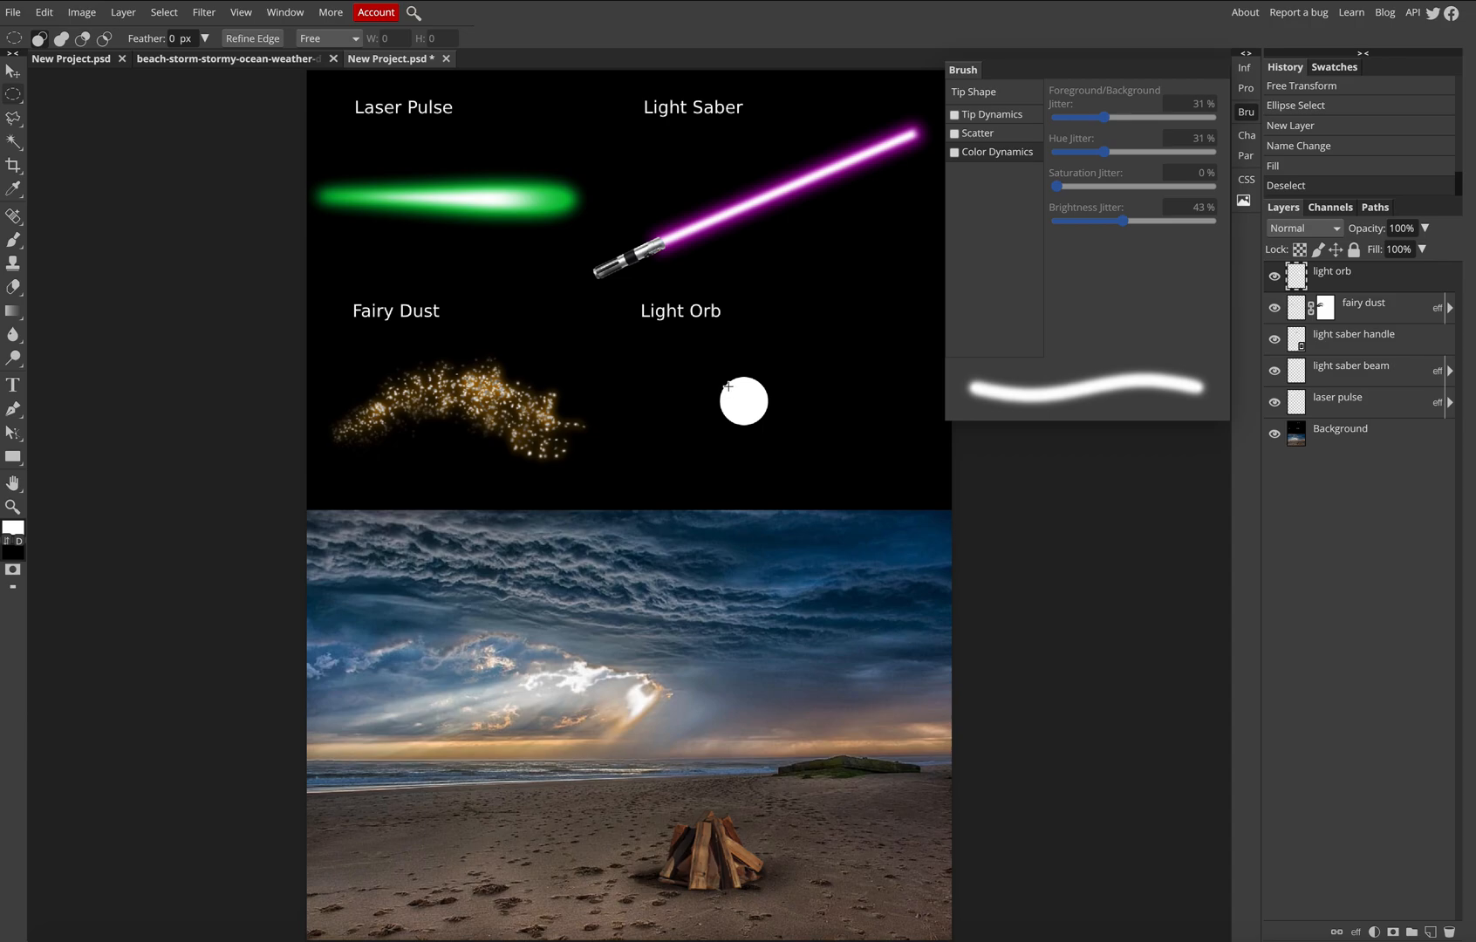
- Clear a smaller centred circular selection from the white disc to form a ring, deselect, and switch to the Move tool
drag(726, 384, 760, 418)
key(shift)
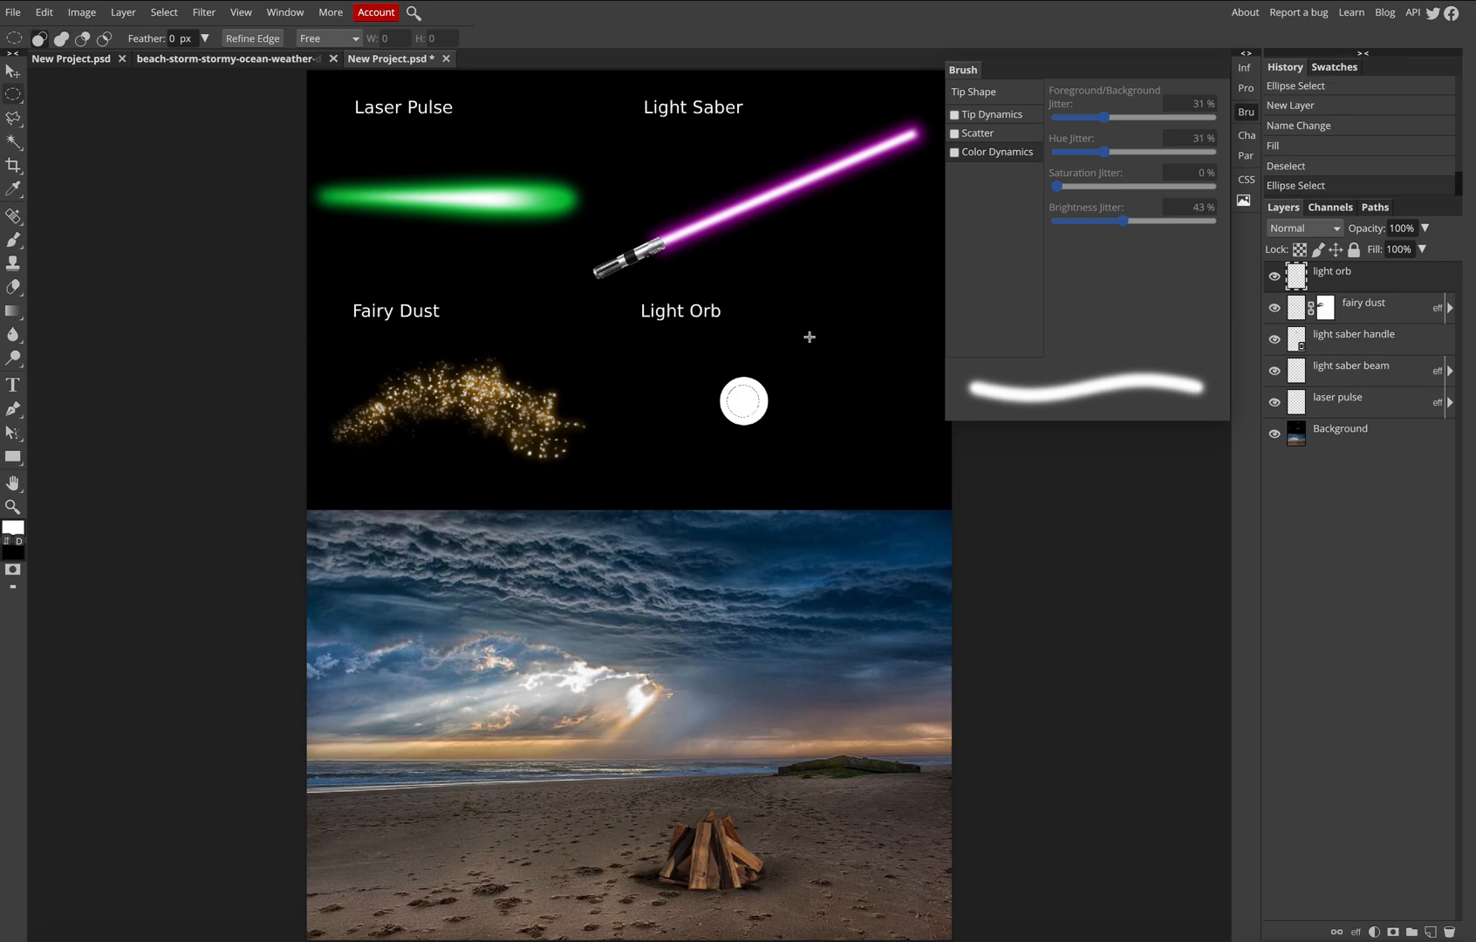
key(Right)
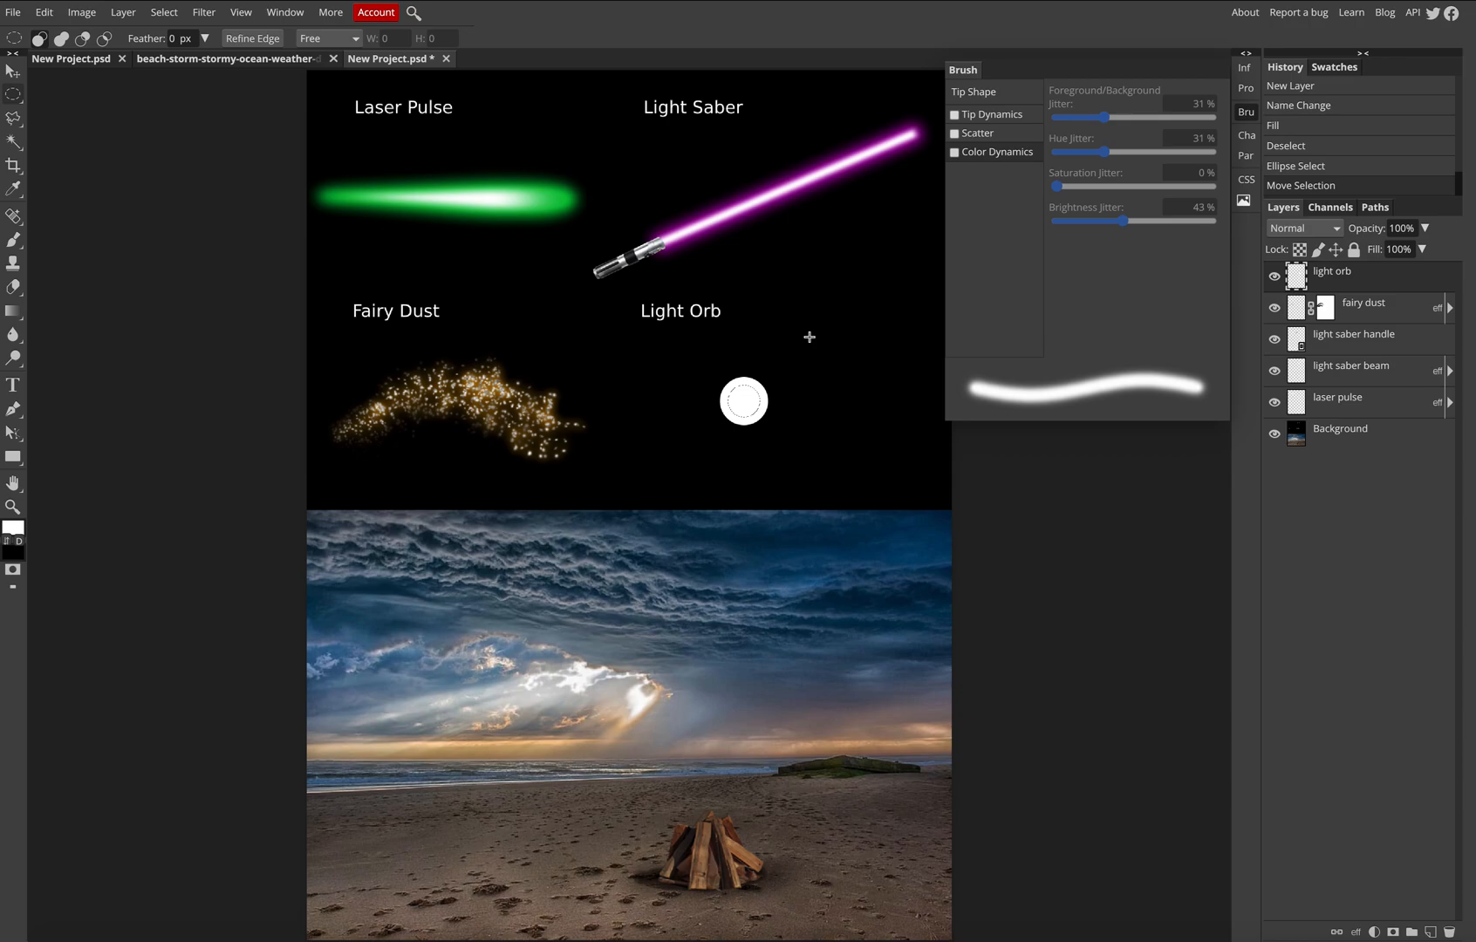
key(Delete)
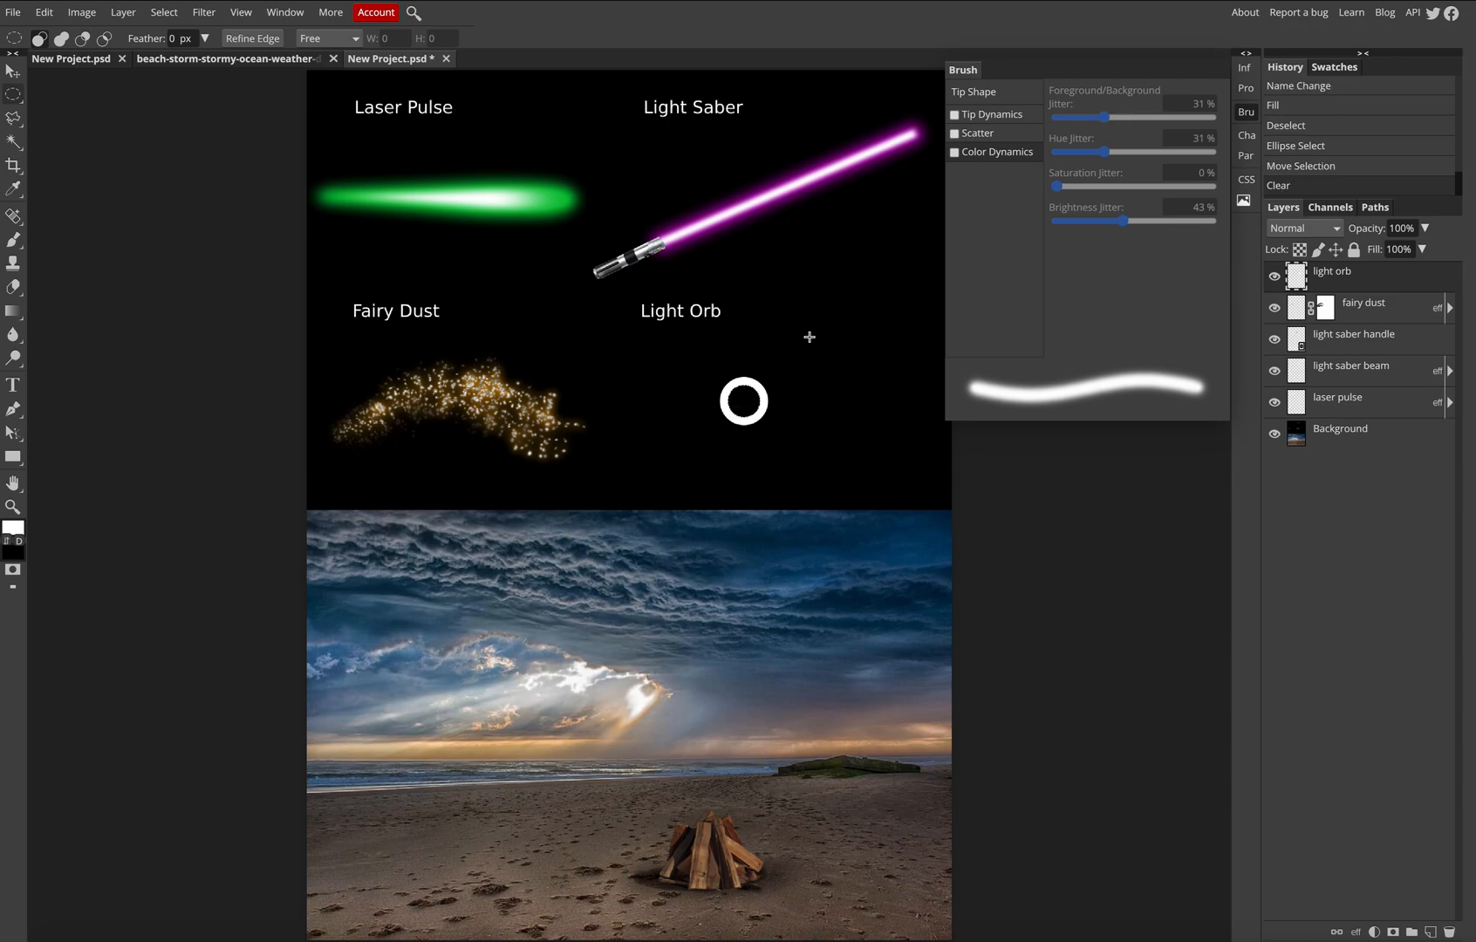
key(ctrl+d)
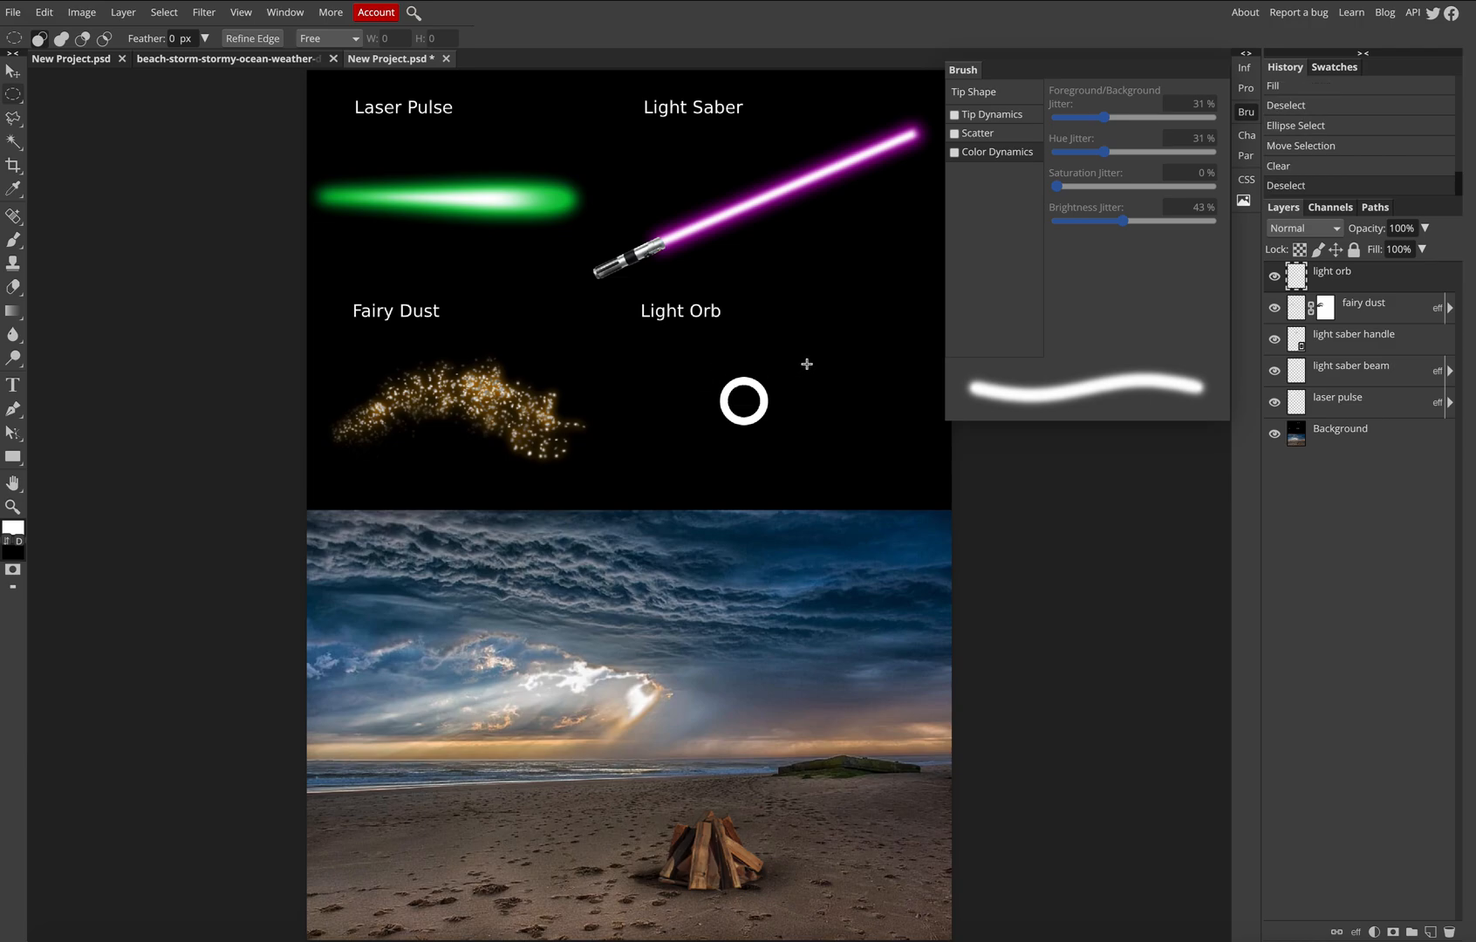
click(13, 70)
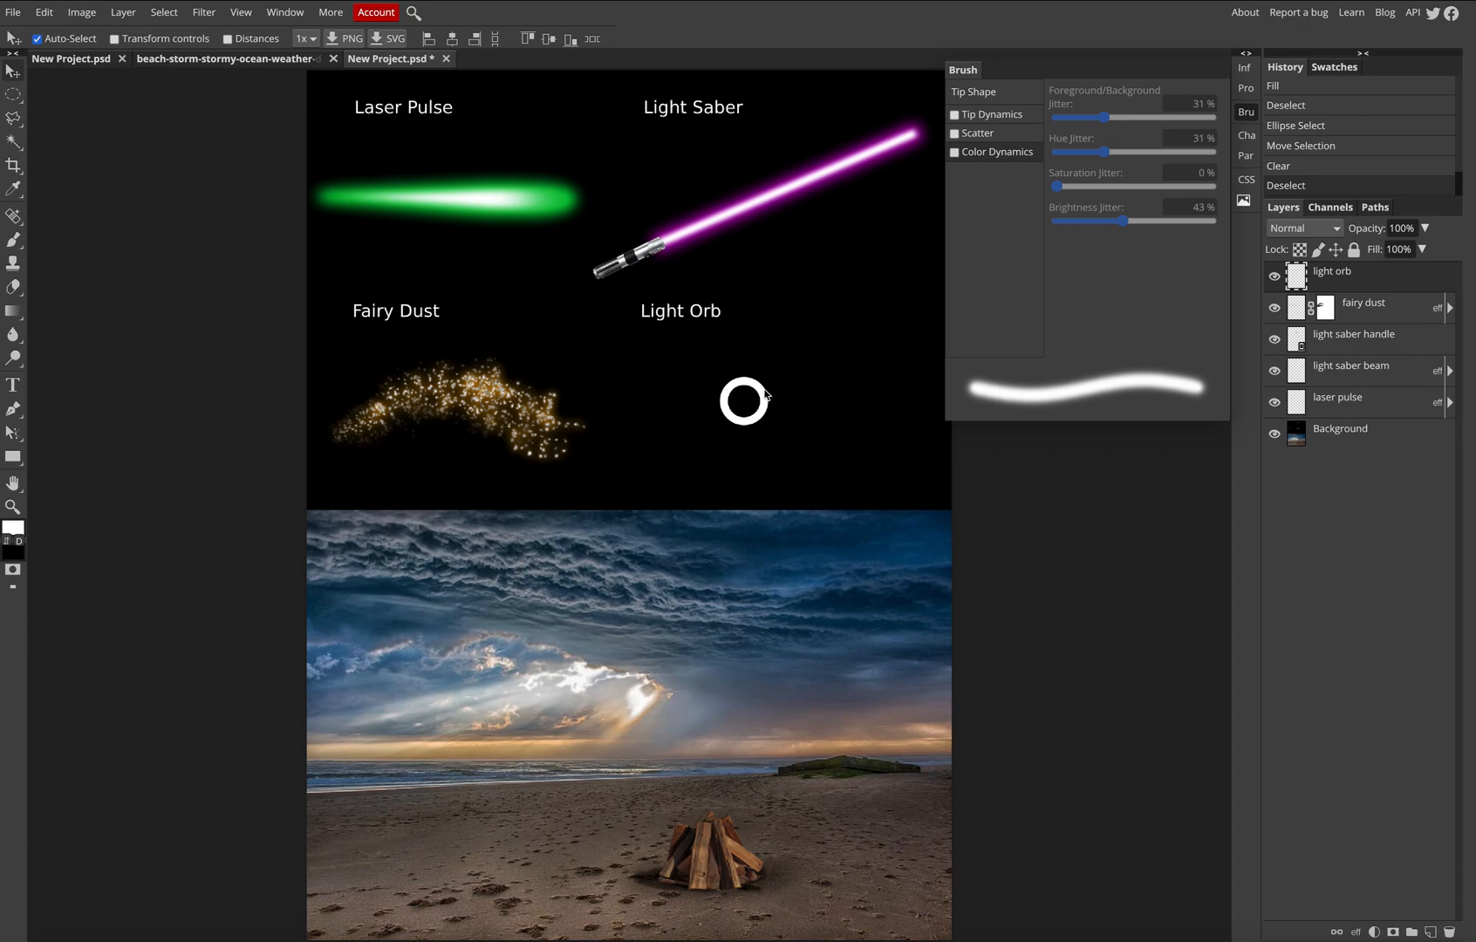
alt+drag(766, 397, 836, 398)
key(ctrl+z)
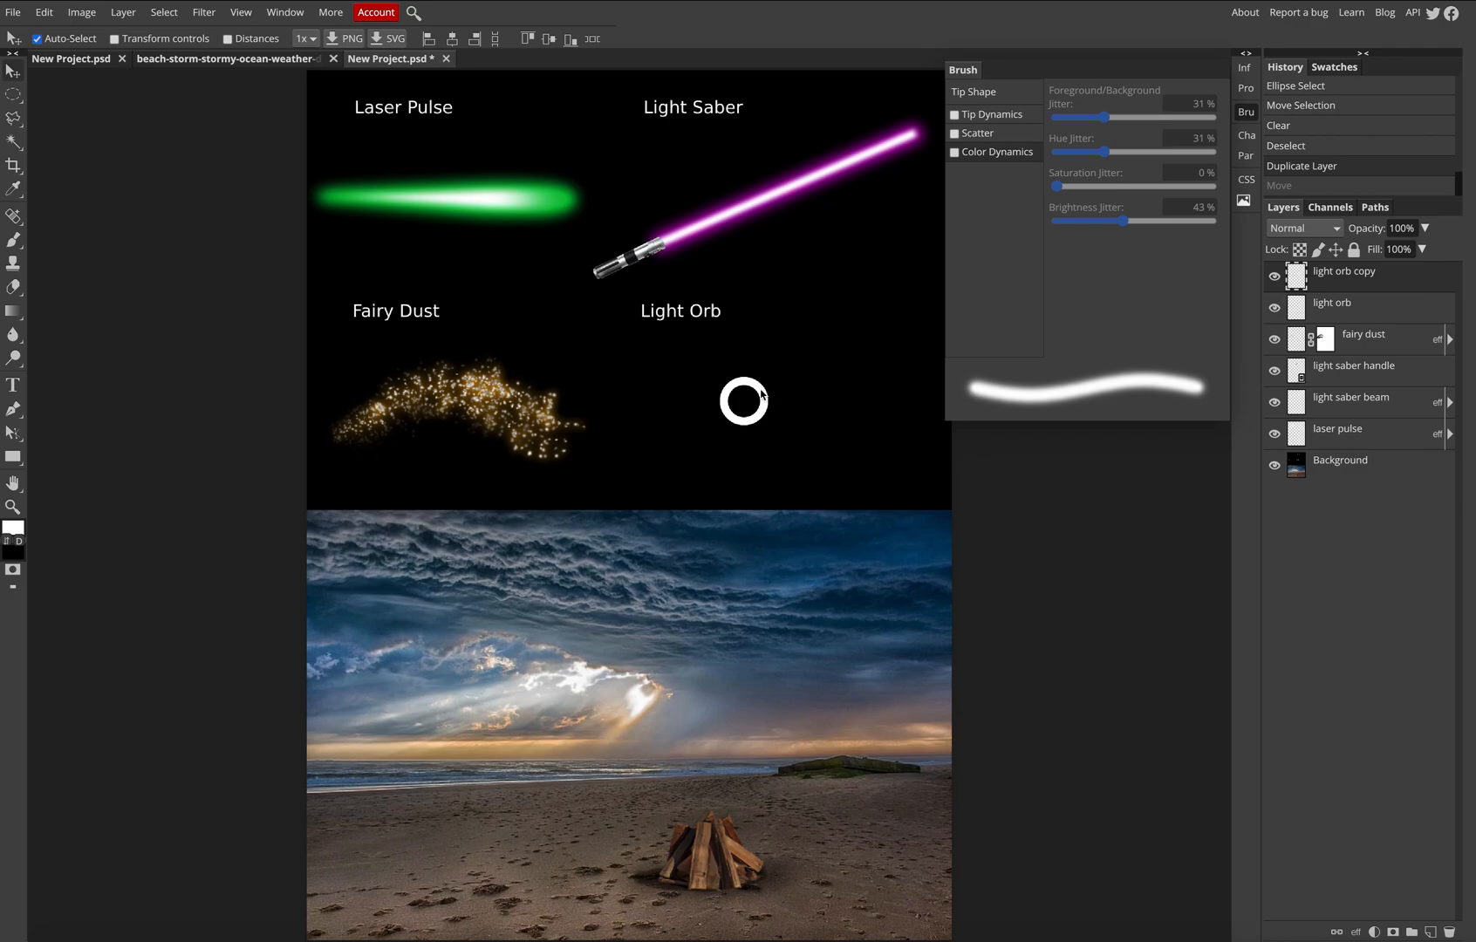
drag(760, 394, 818, 392)
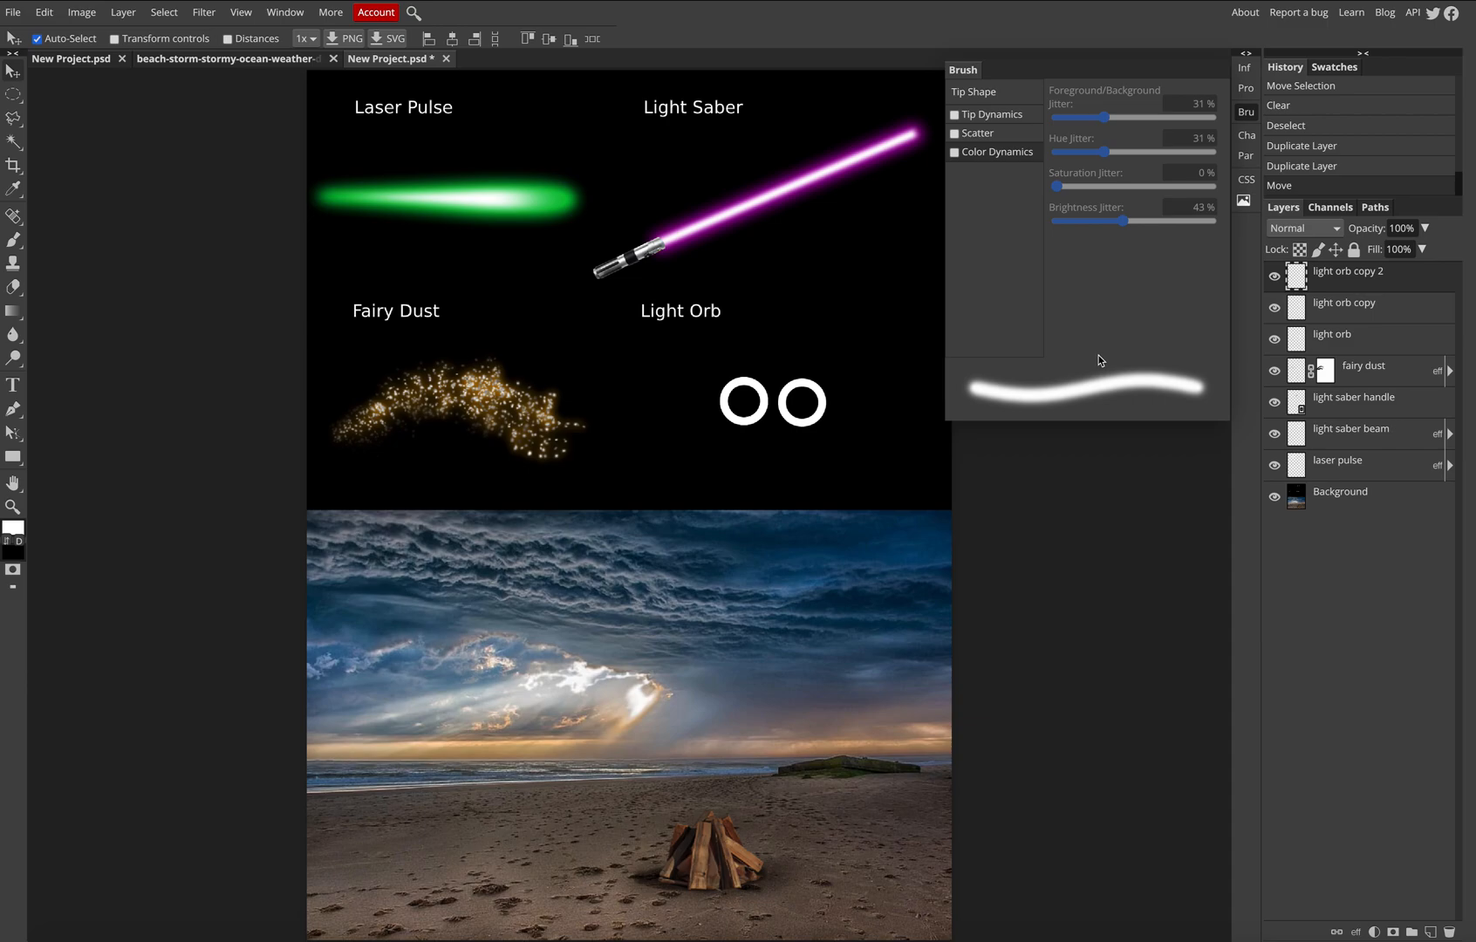
key(ctrl+z)
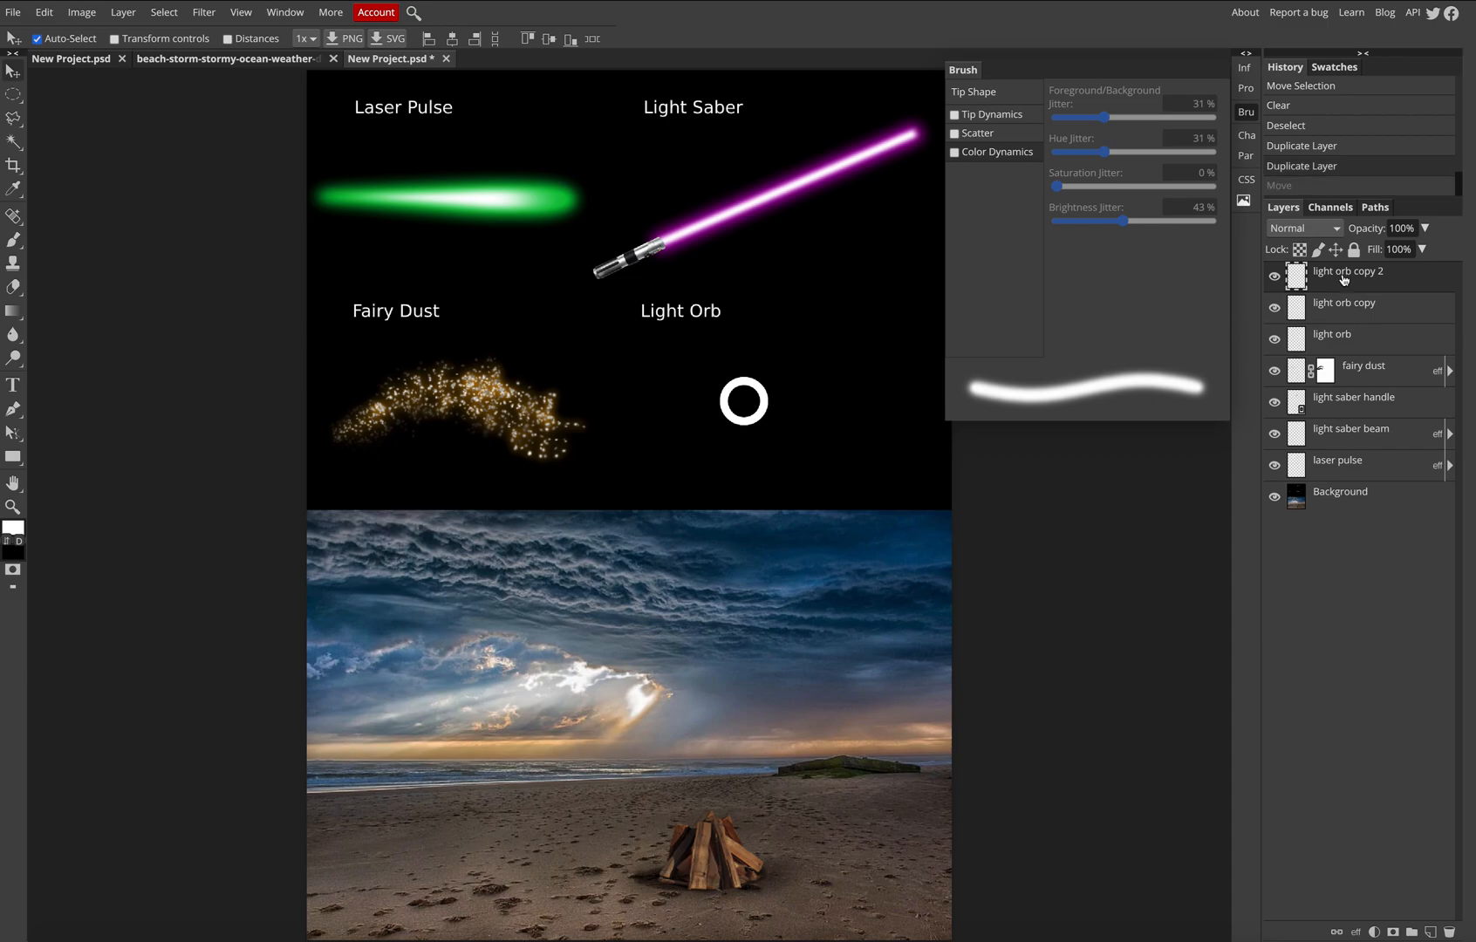
drag(1429, 280, 1451, 933)
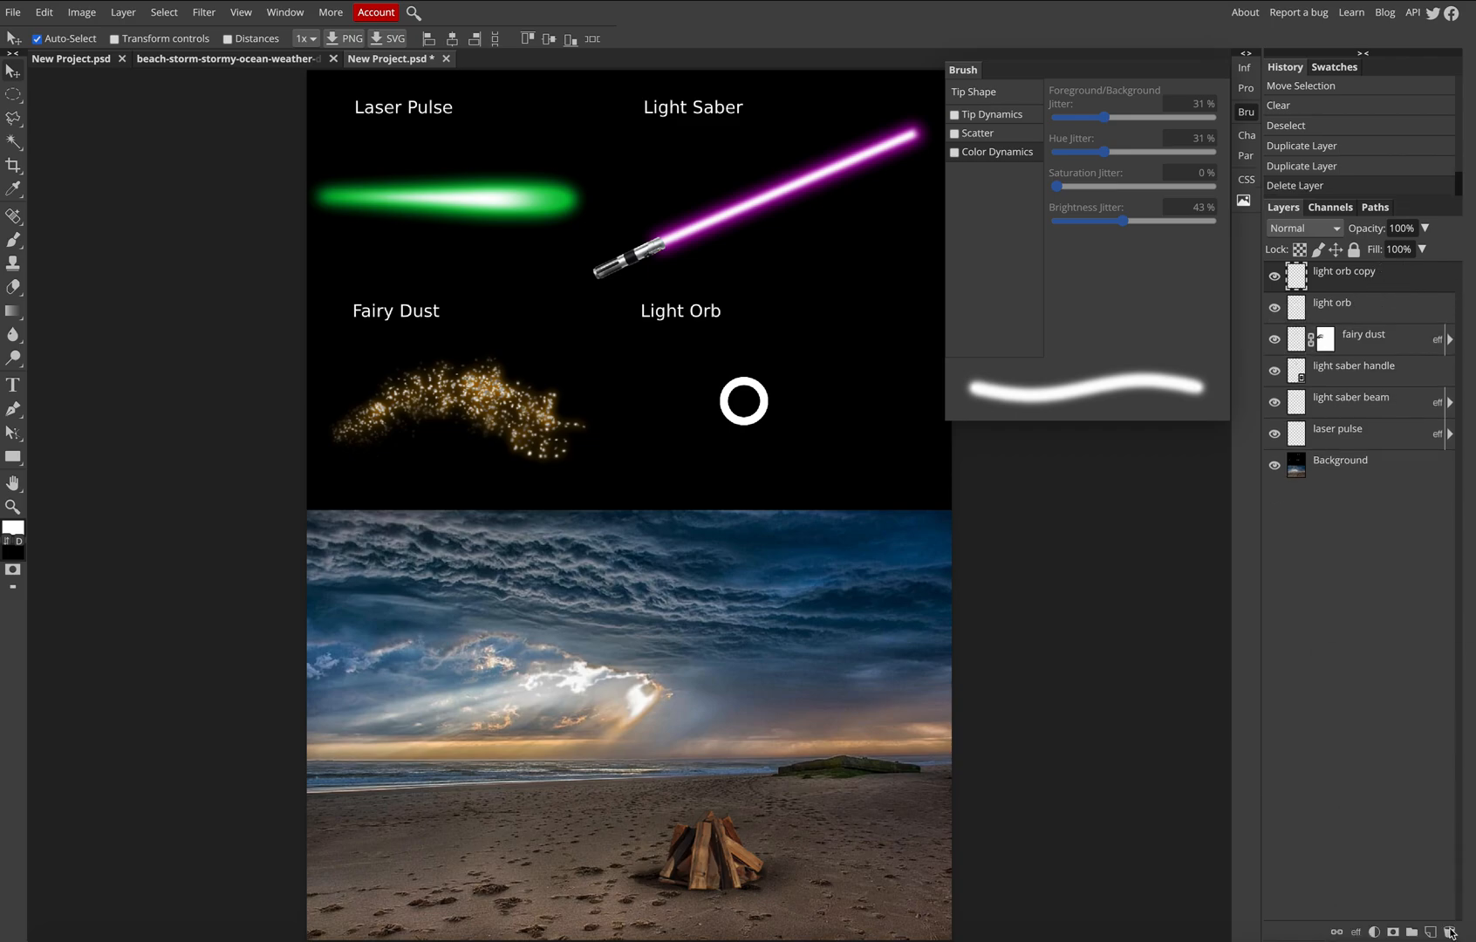
drag(1349, 280, 1449, 934)
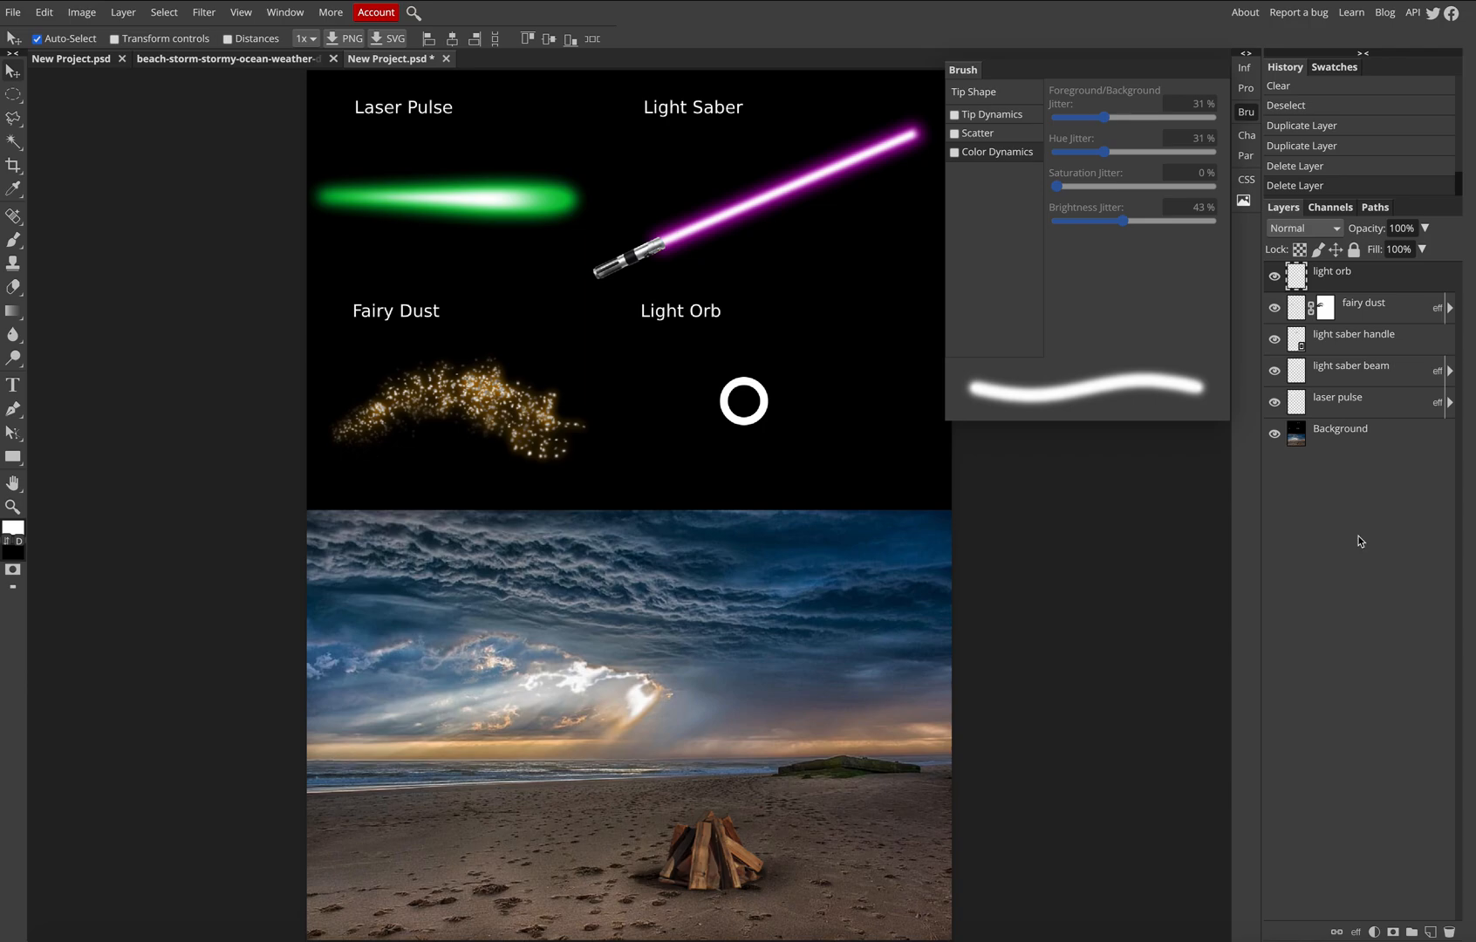
- Duplicate the light orb layer and move the copied ring directly to the right of the original ring
right_click(1343, 283)
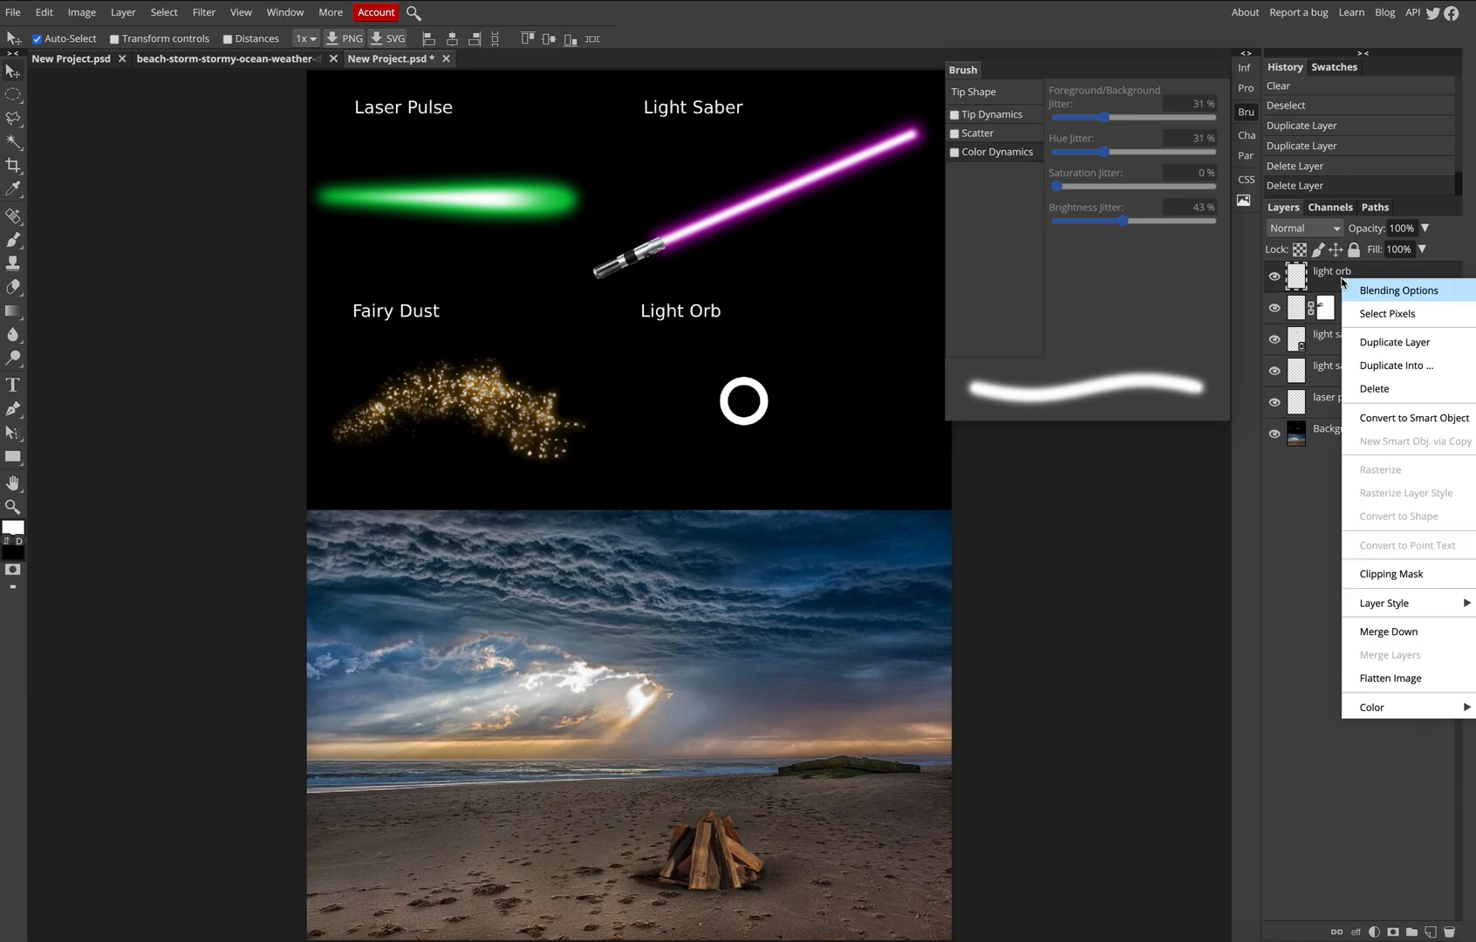
click(1387, 346)
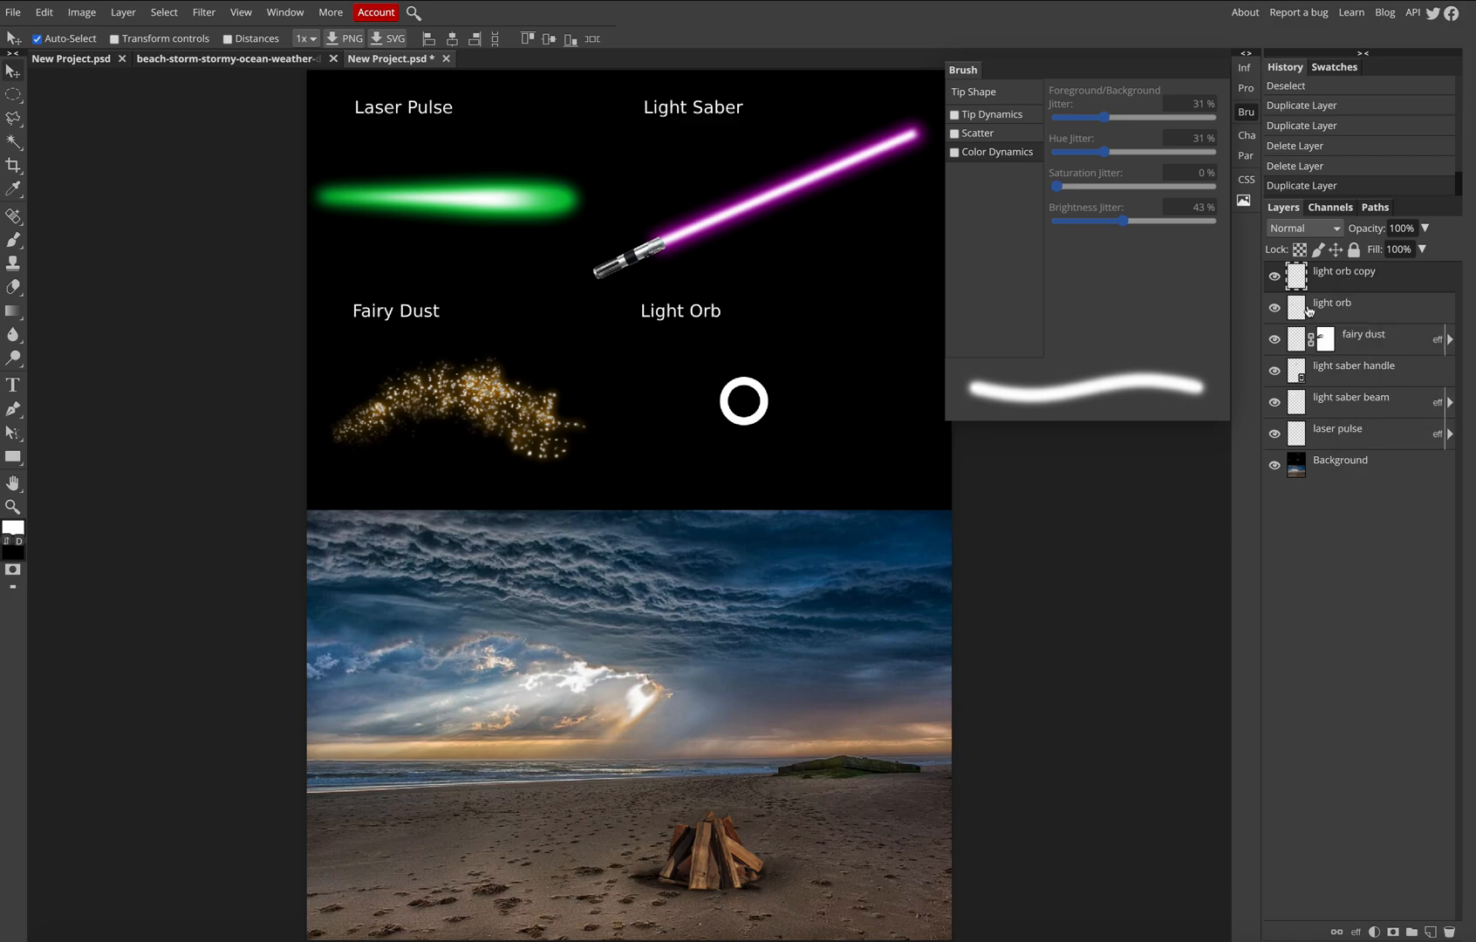
drag(764, 416, 814, 403)
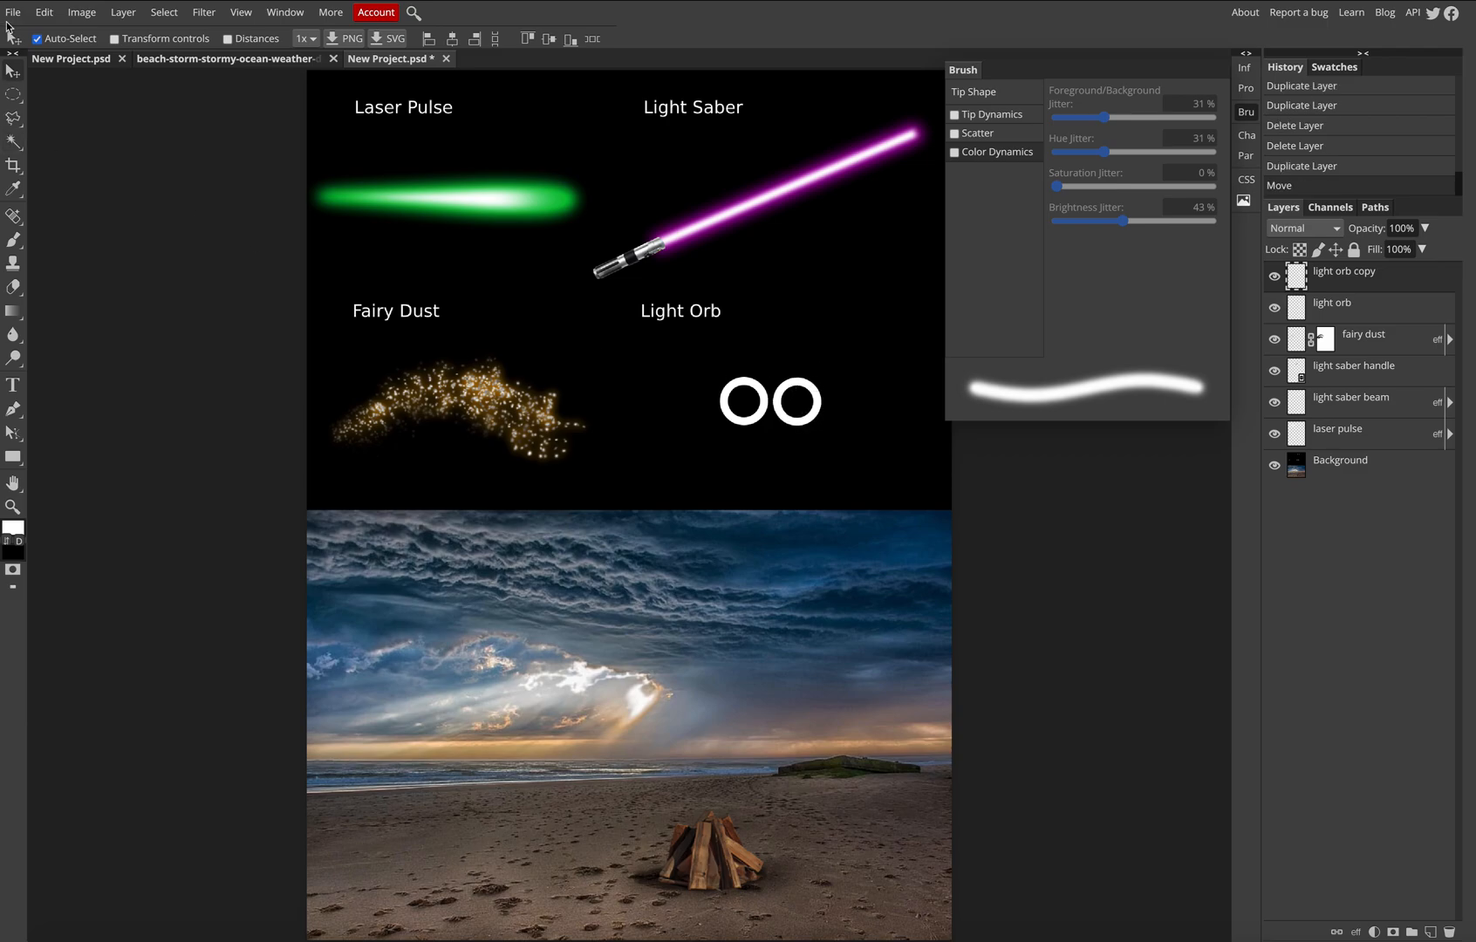
- Free Transform the copied ring to about 246% scale and centre it around the small ring at about X 881 px, Y 666 px
click(42, 12)
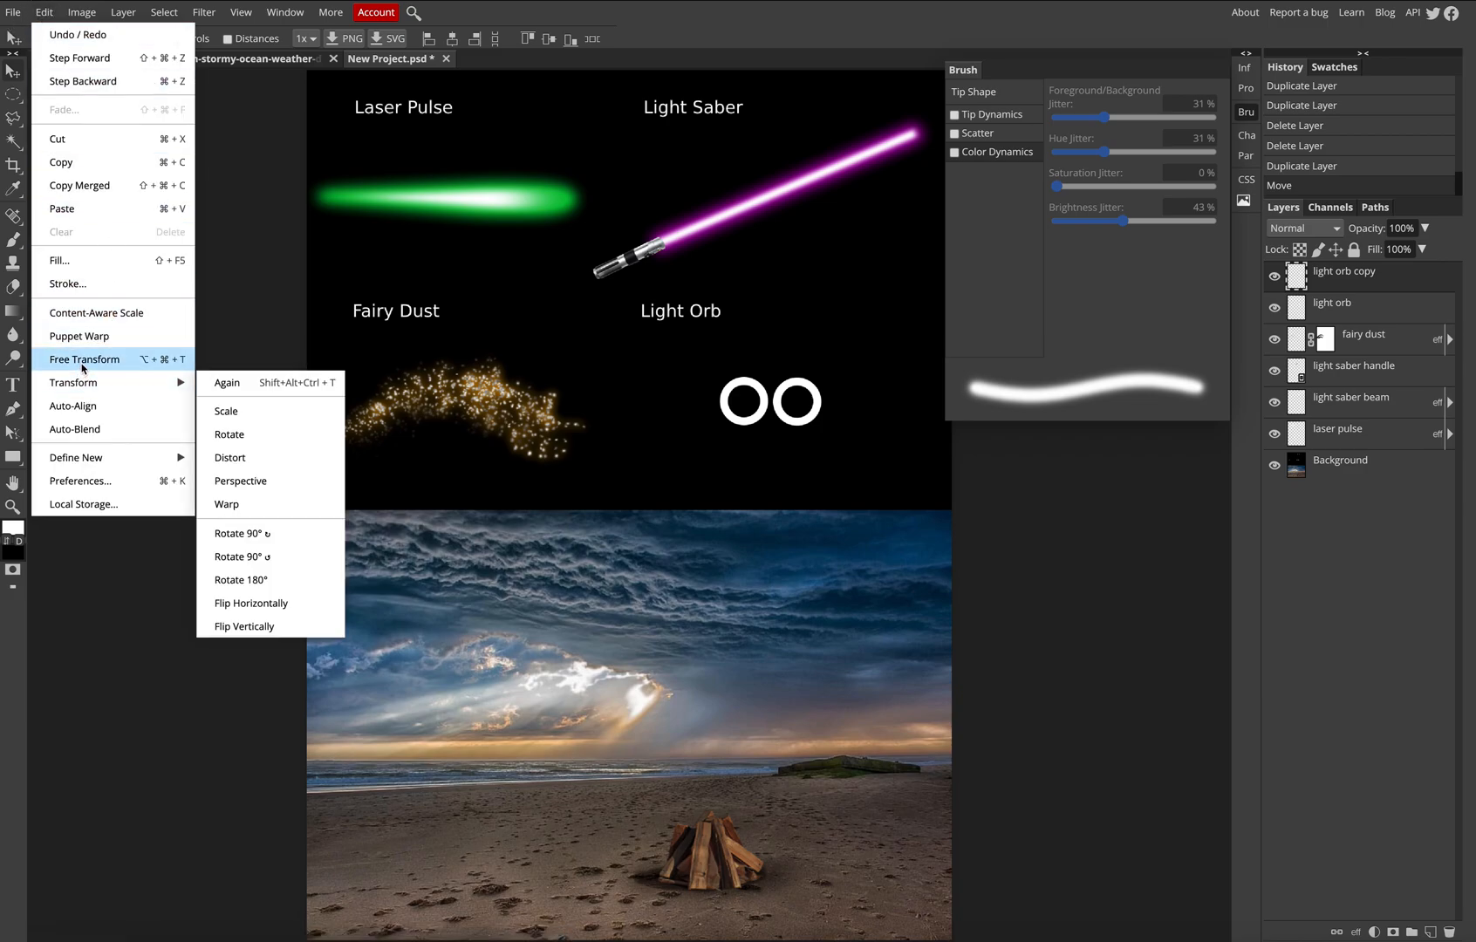
click(84, 359)
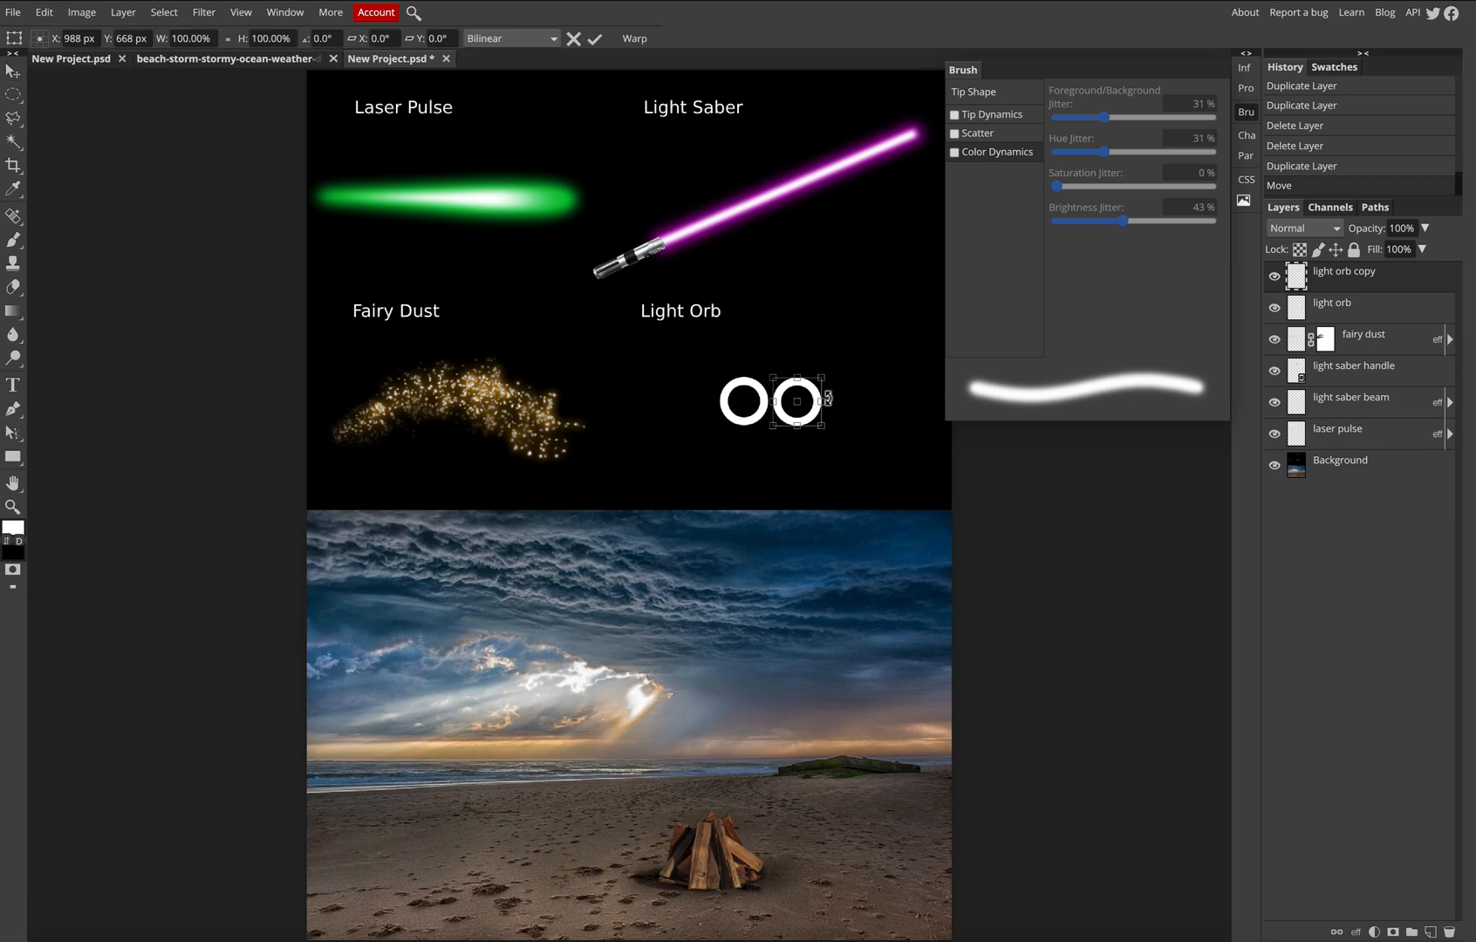
drag(772, 427, 712, 433)
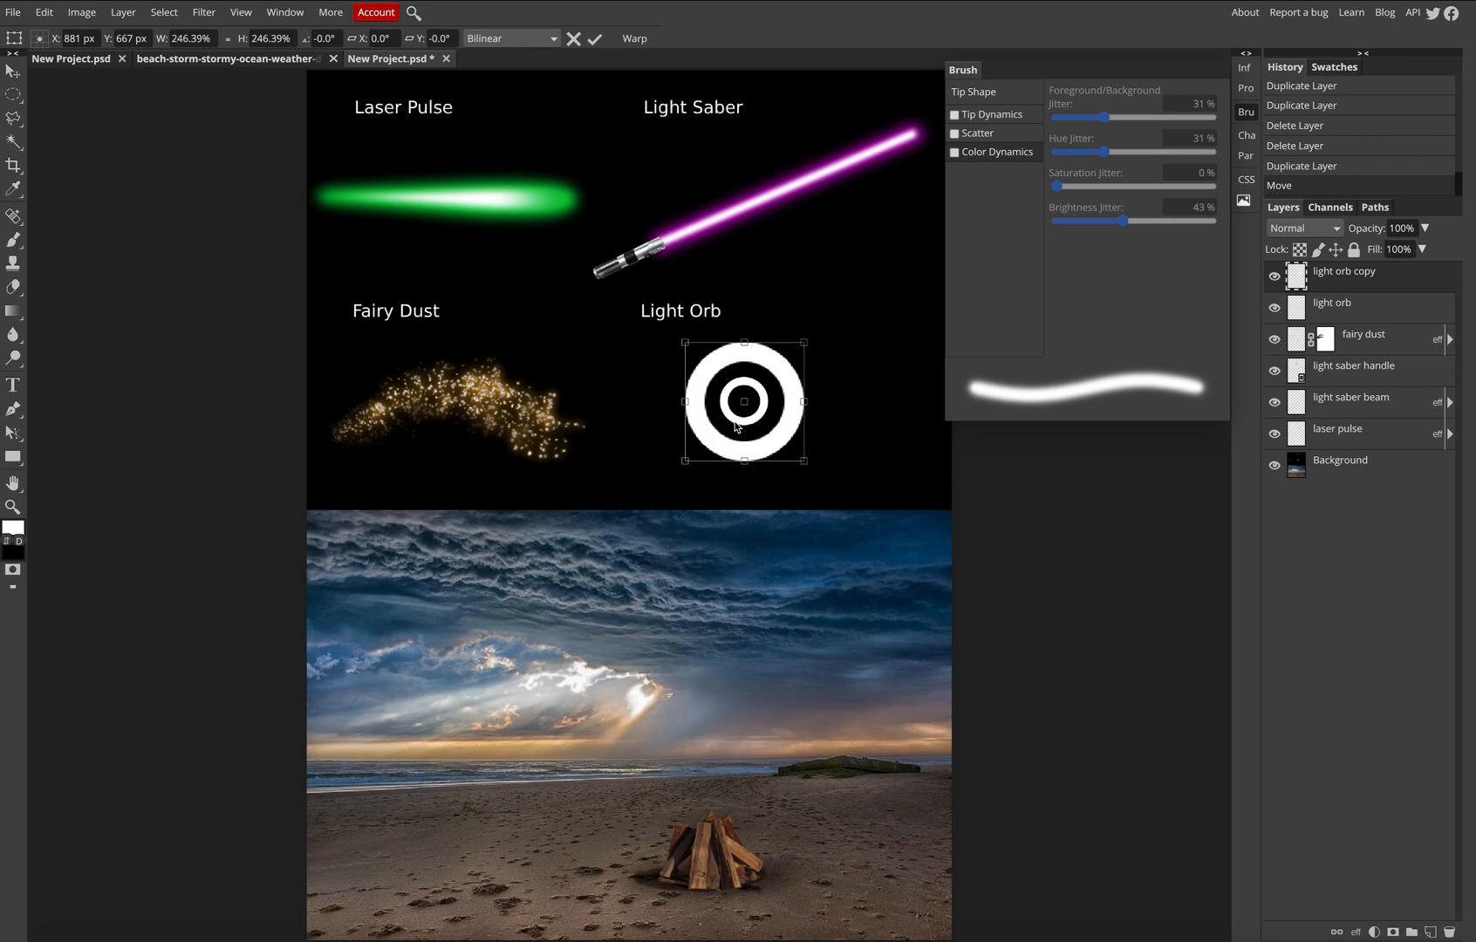
key(Up)
key(Right)
key(Left)
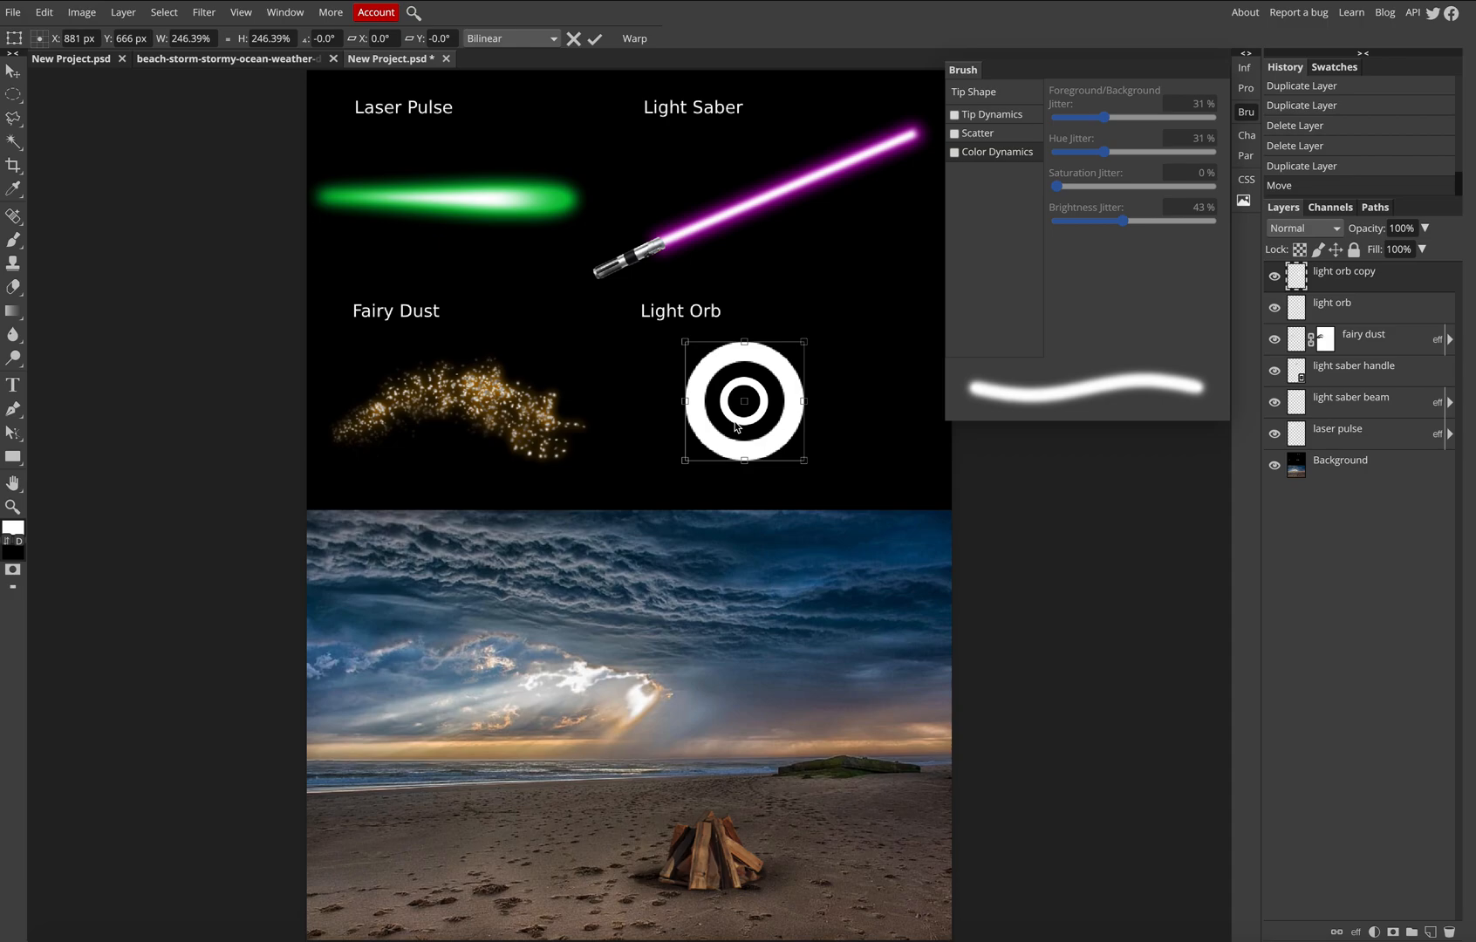
key(Return)
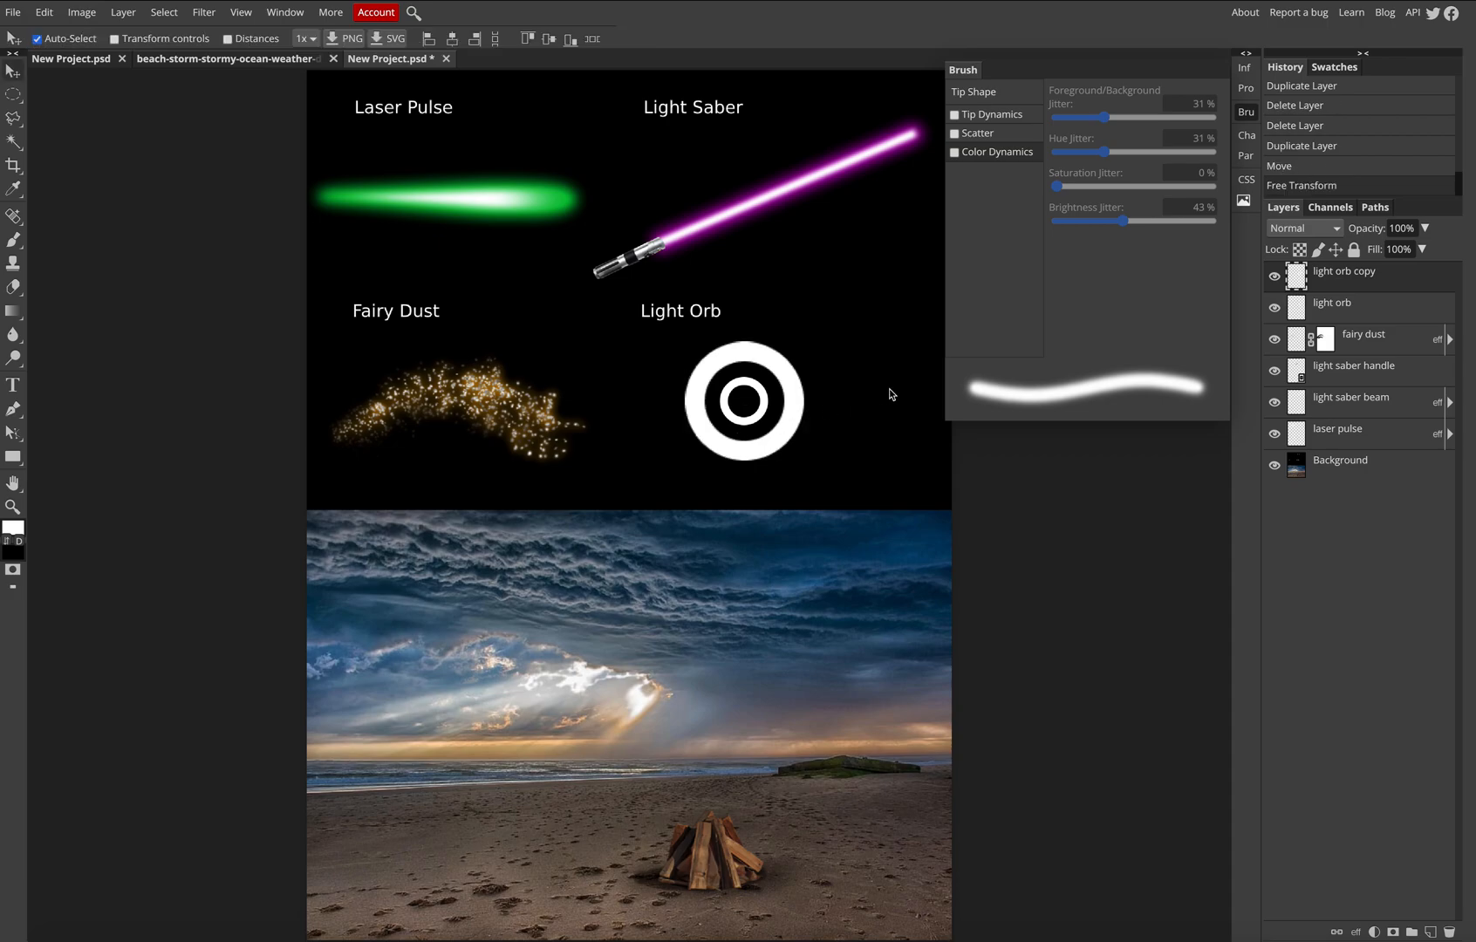
- Select the light orb and light orb copy layers and merge them into one layer
click(1364, 306)
click(1350, 282)
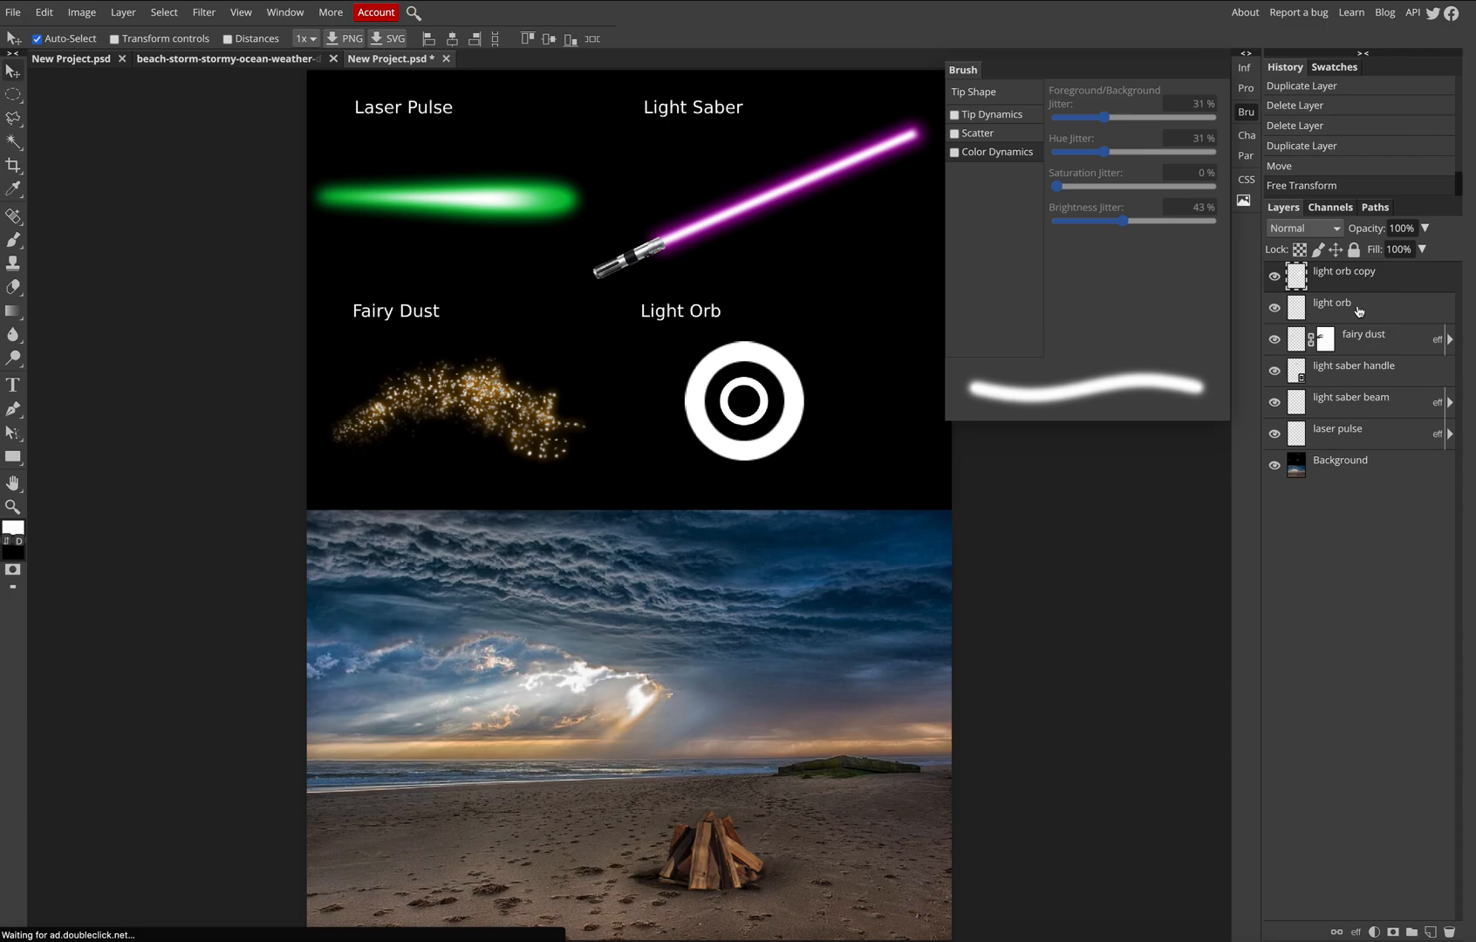
click(1366, 308)
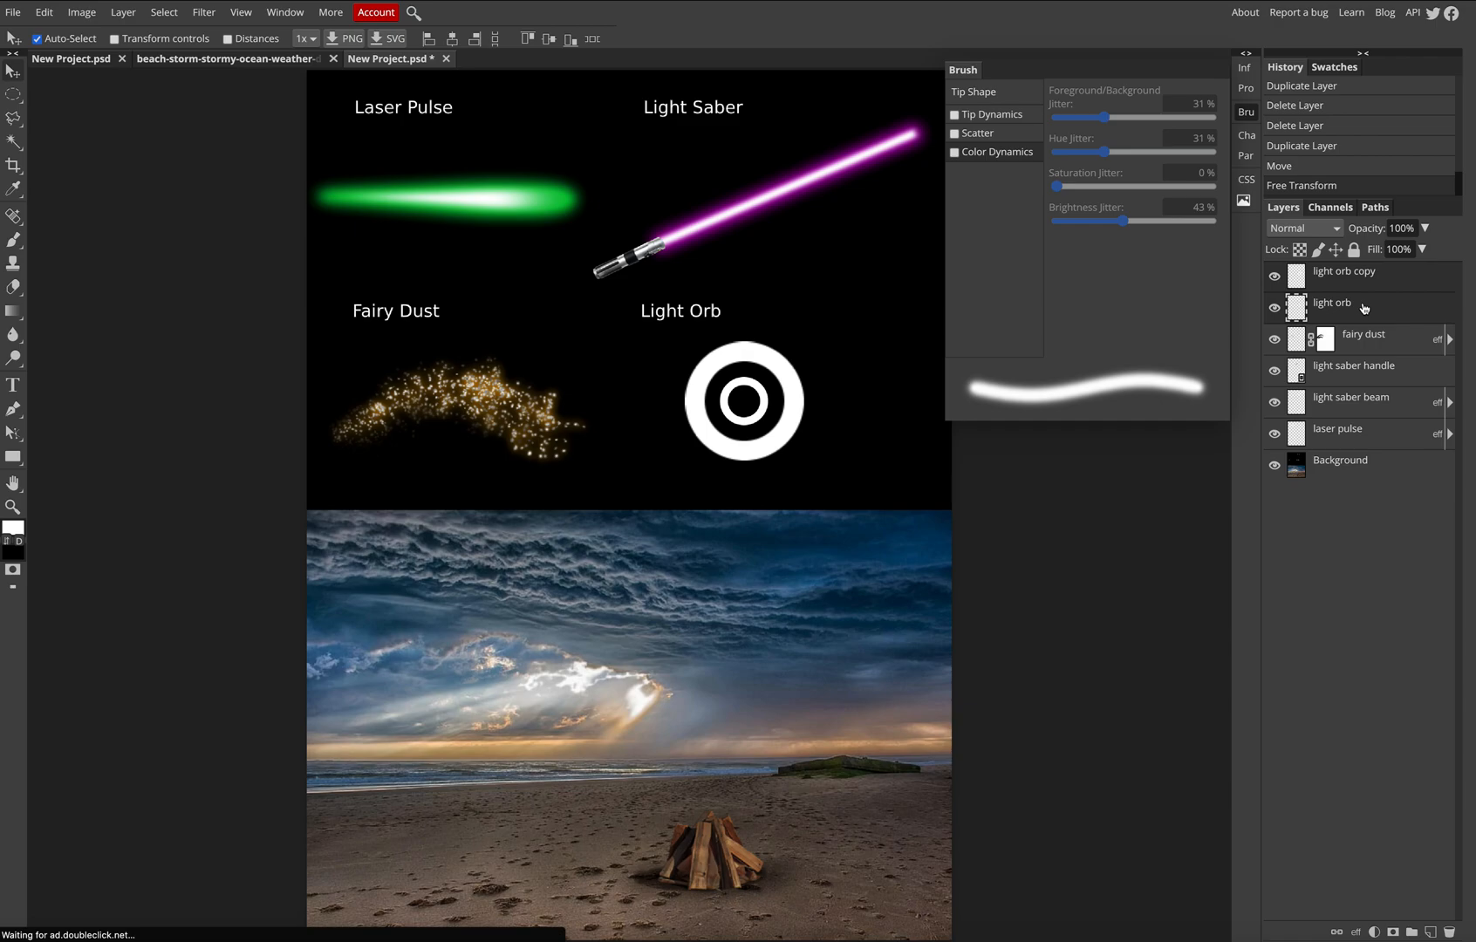
click(1364, 505)
click(1385, 478)
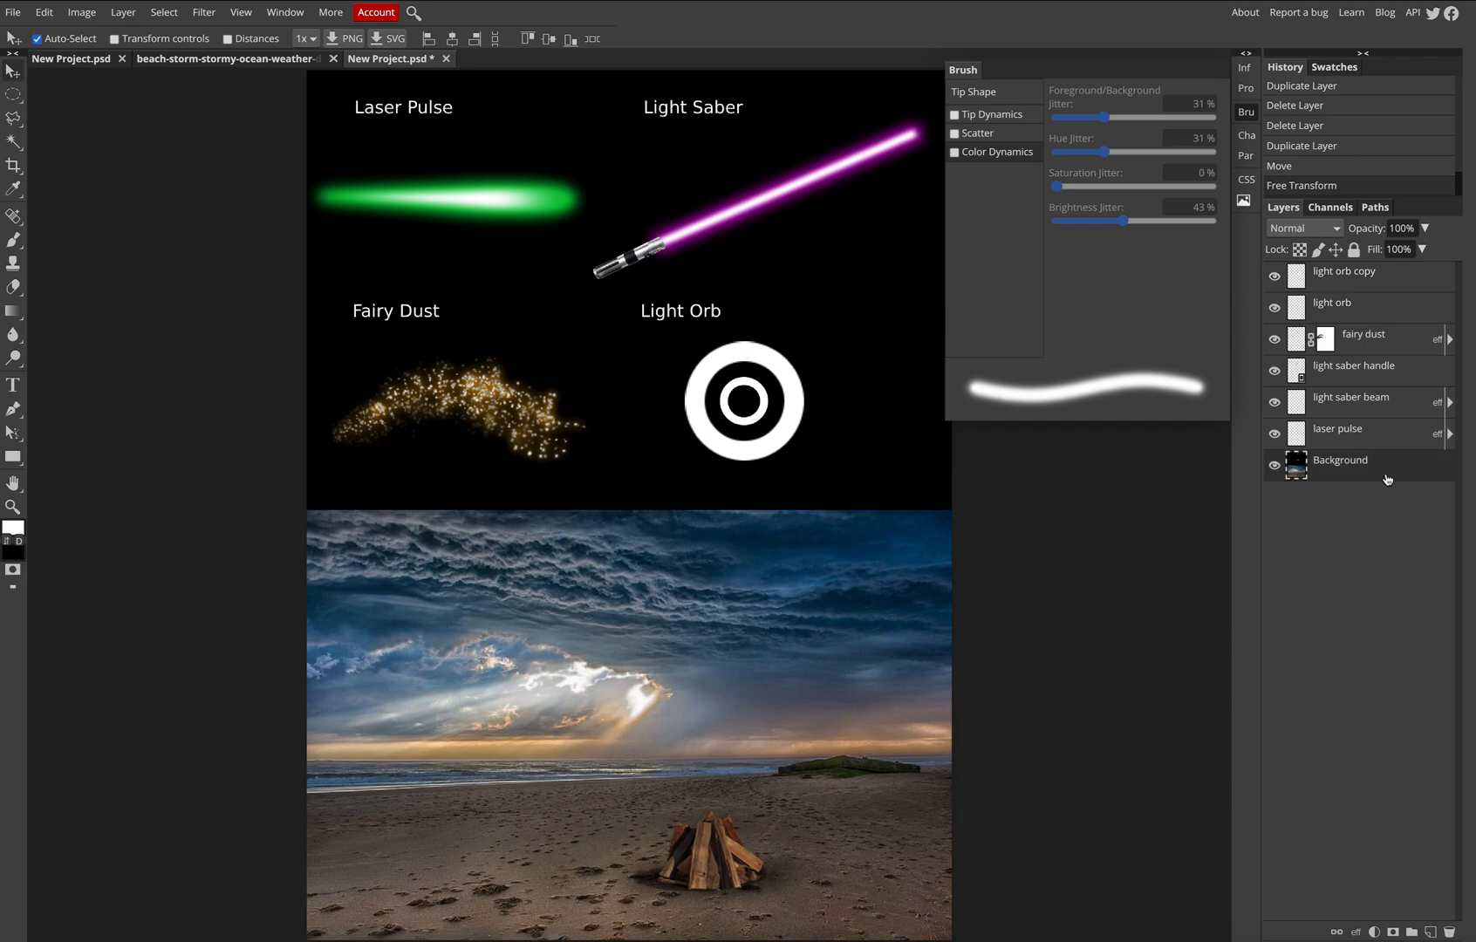
click(1359, 314)
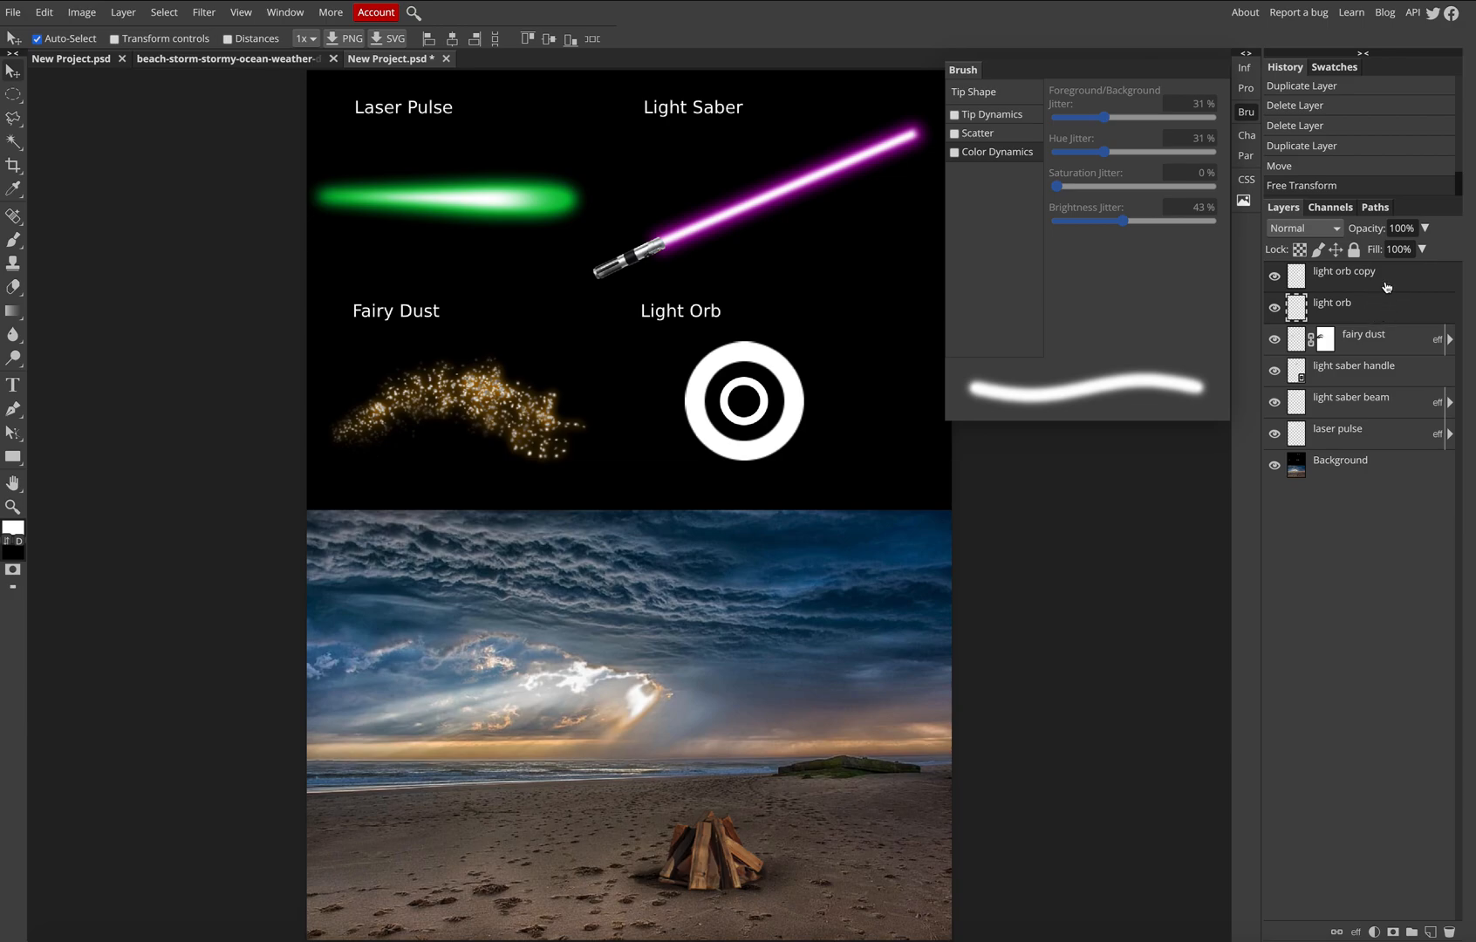
right_click(1386, 285)
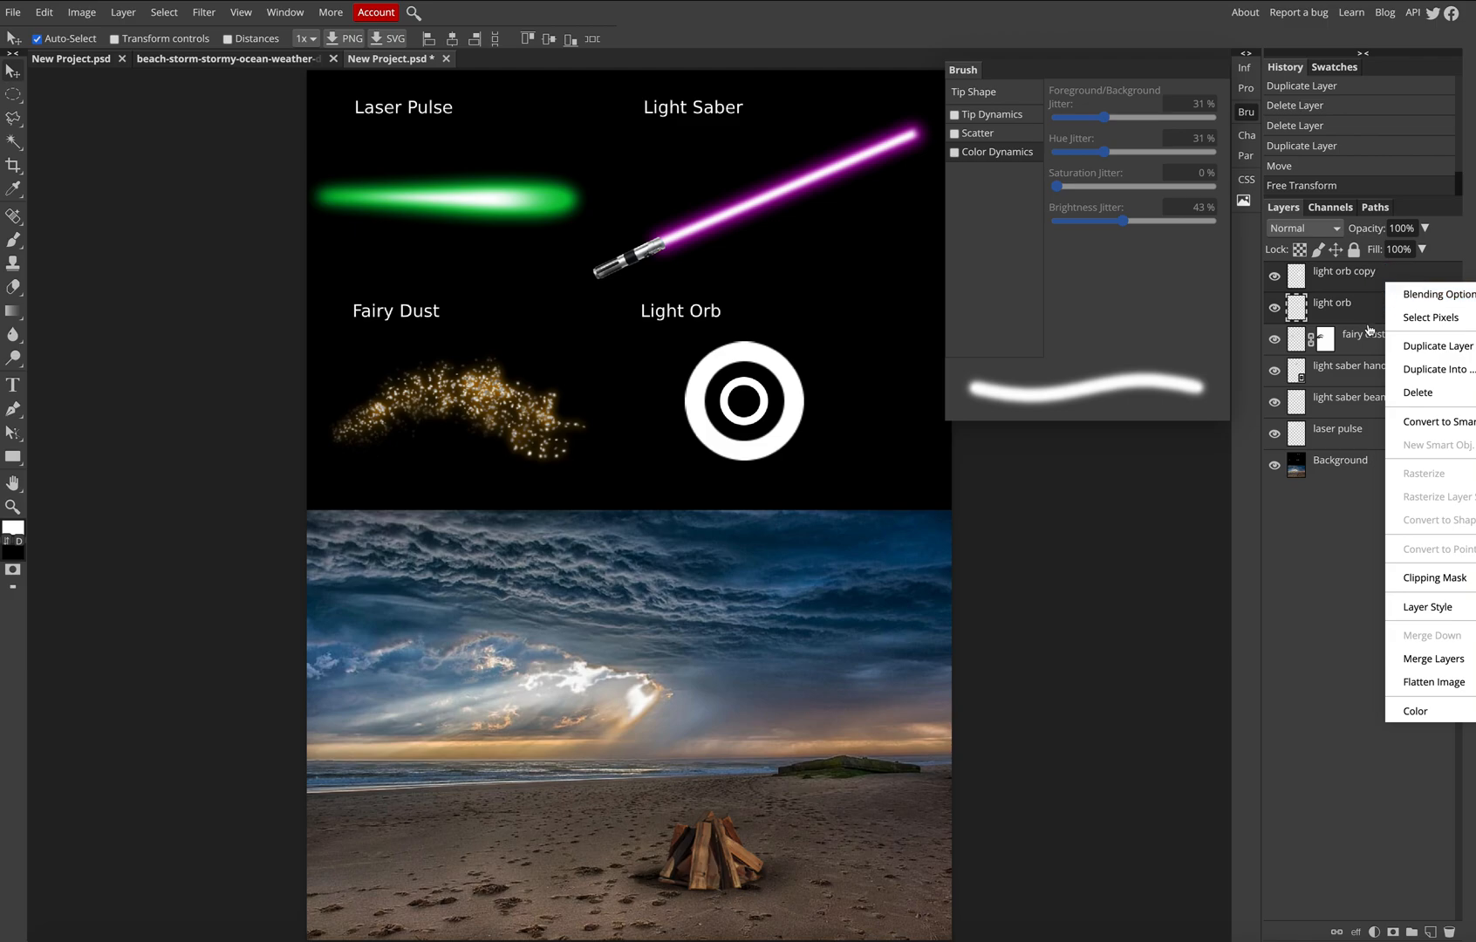
click(1425, 661)
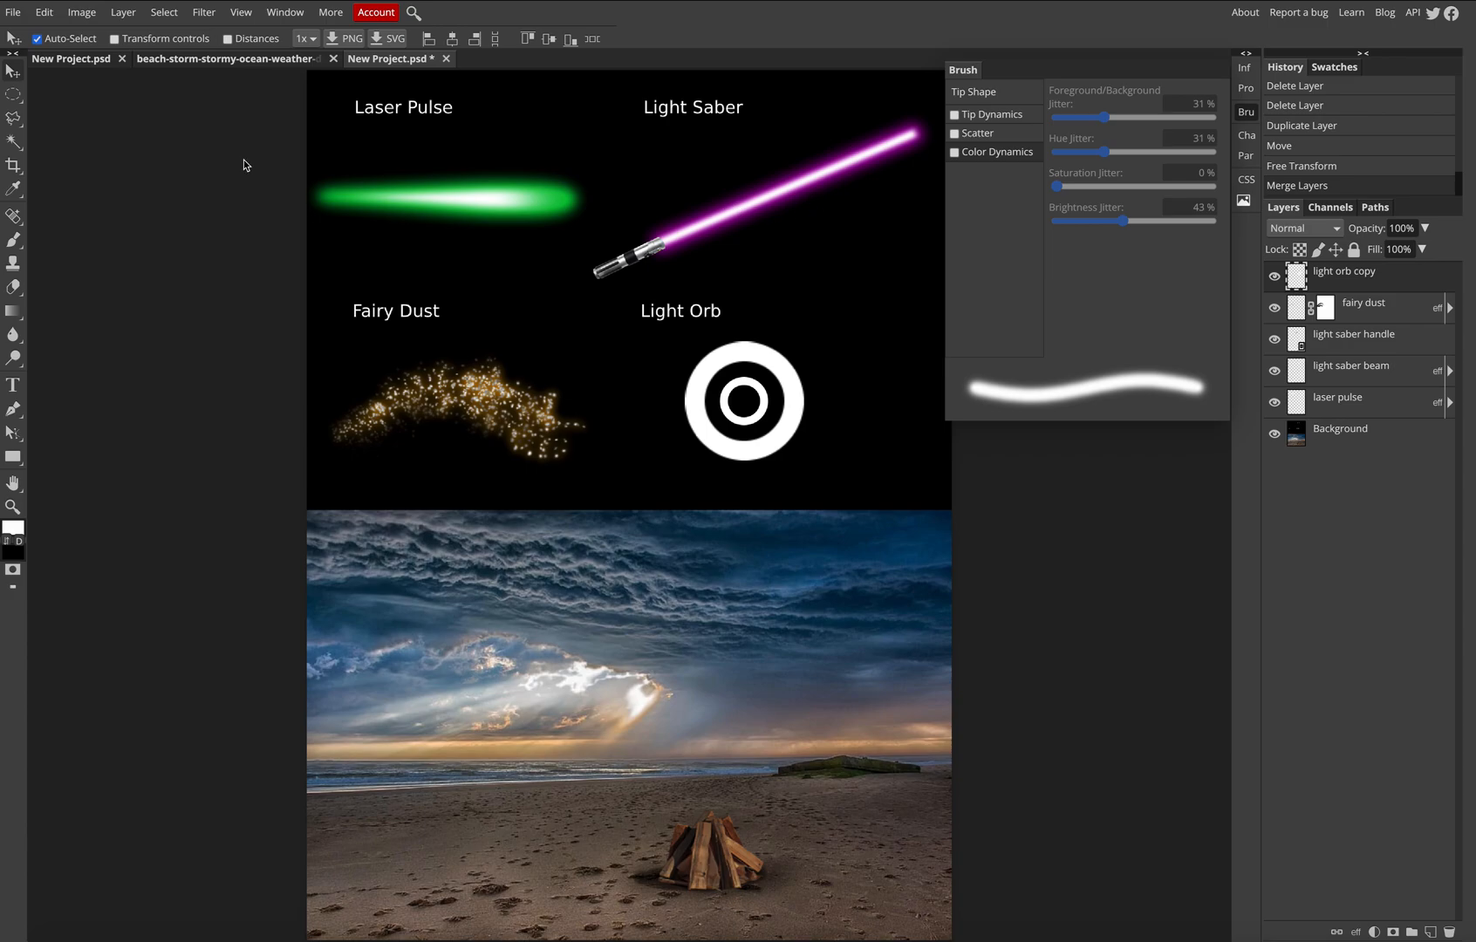
- Apply a Gaussian Blur with a radius of about 8.6 px to the merged rings and move them slightly down and right
click(211, 15)
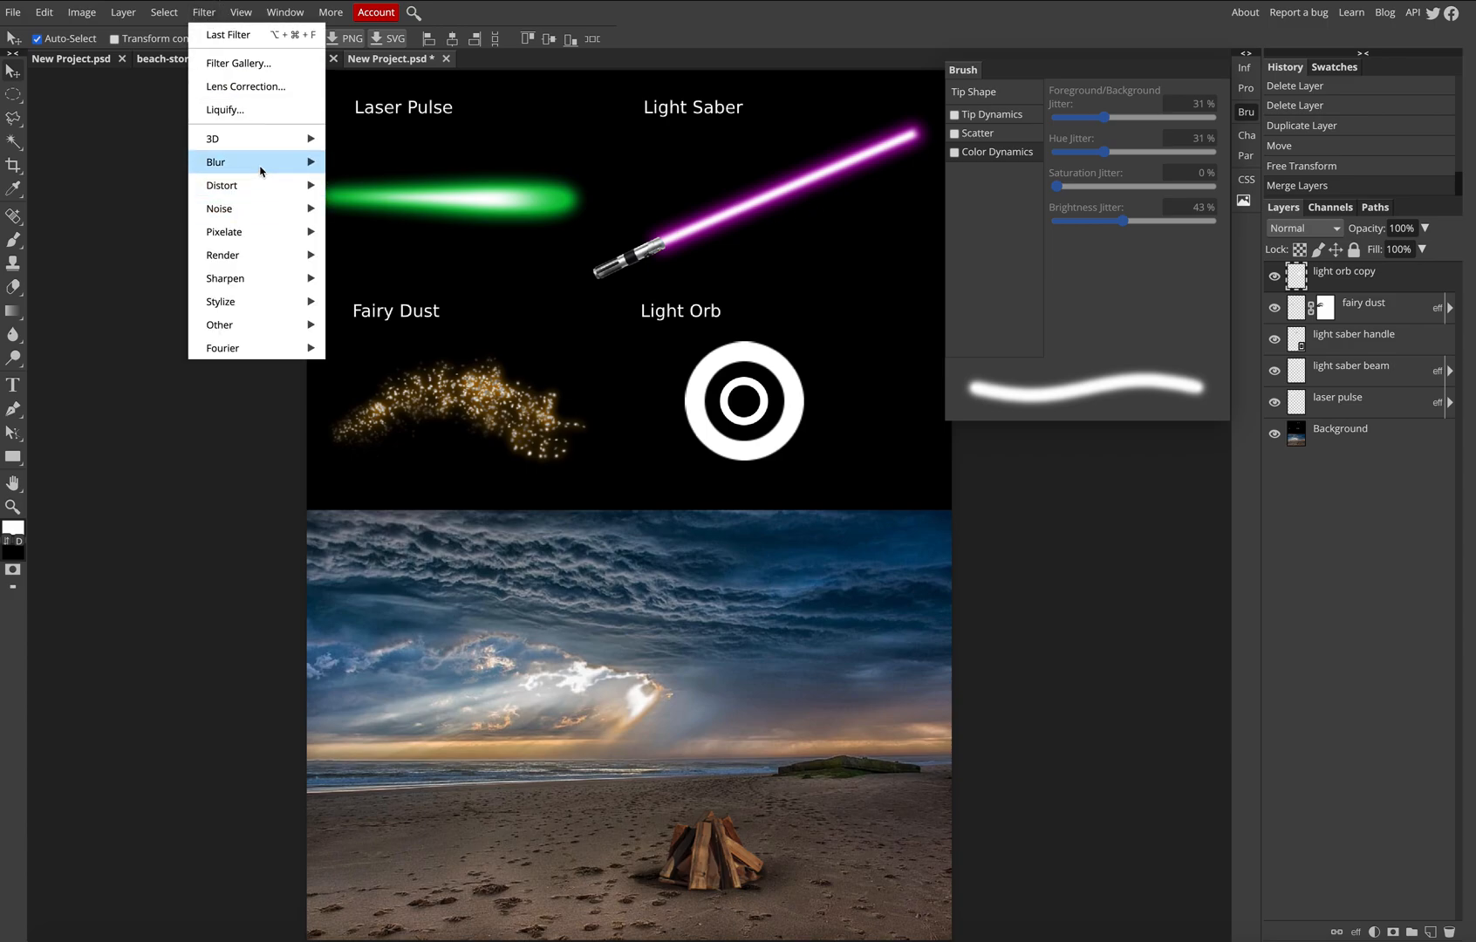
mouse_move(260, 170)
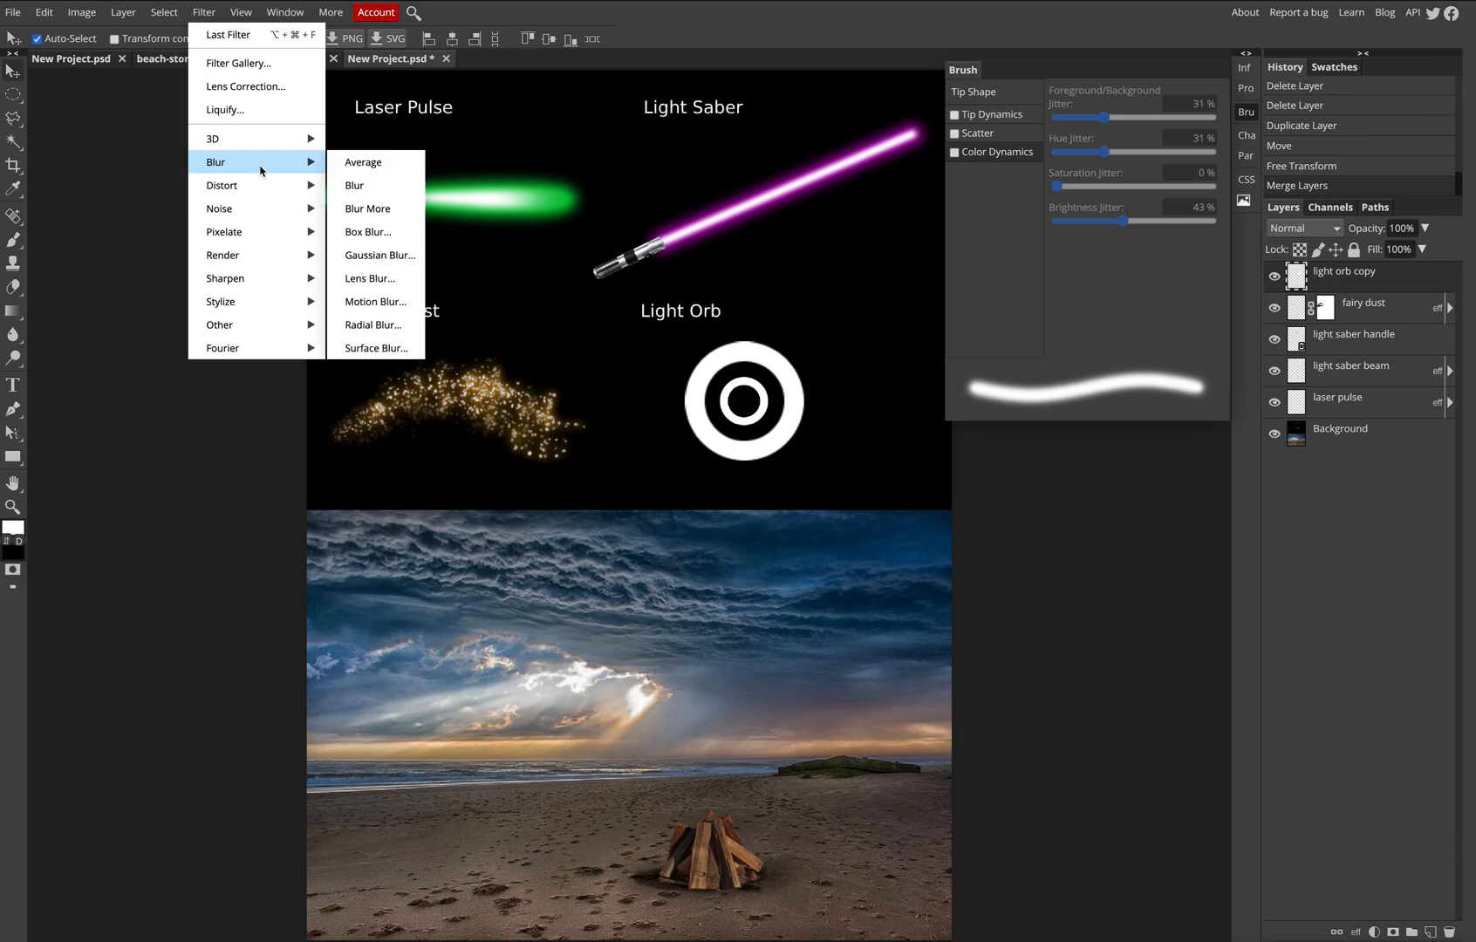
click(370, 255)
drag(430, 270, 339, 254)
drag(153, 302, 160, 306)
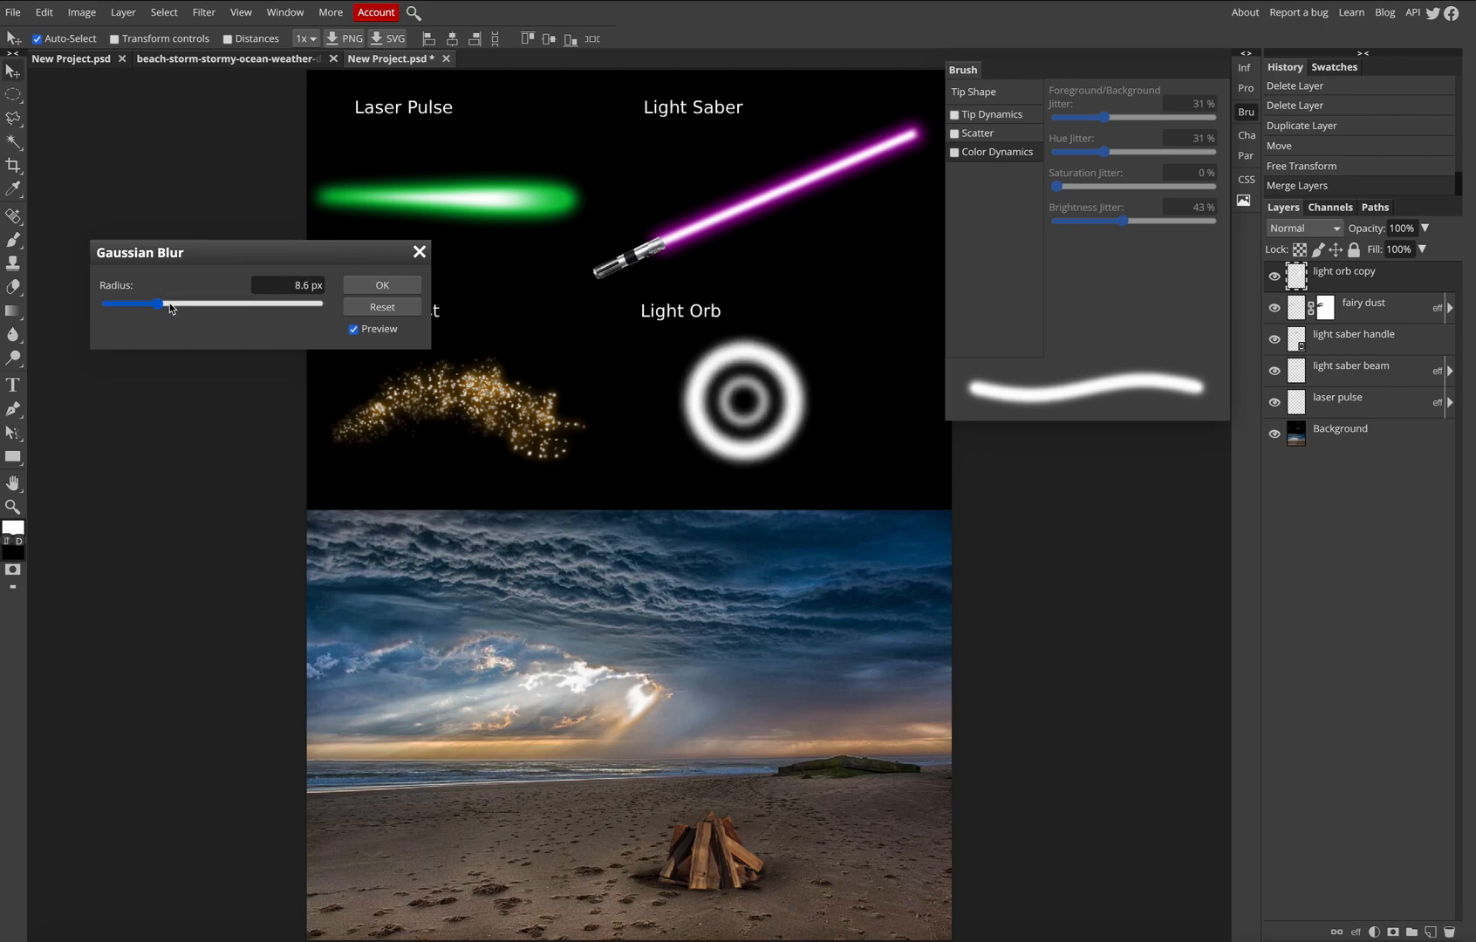
click(381, 287)
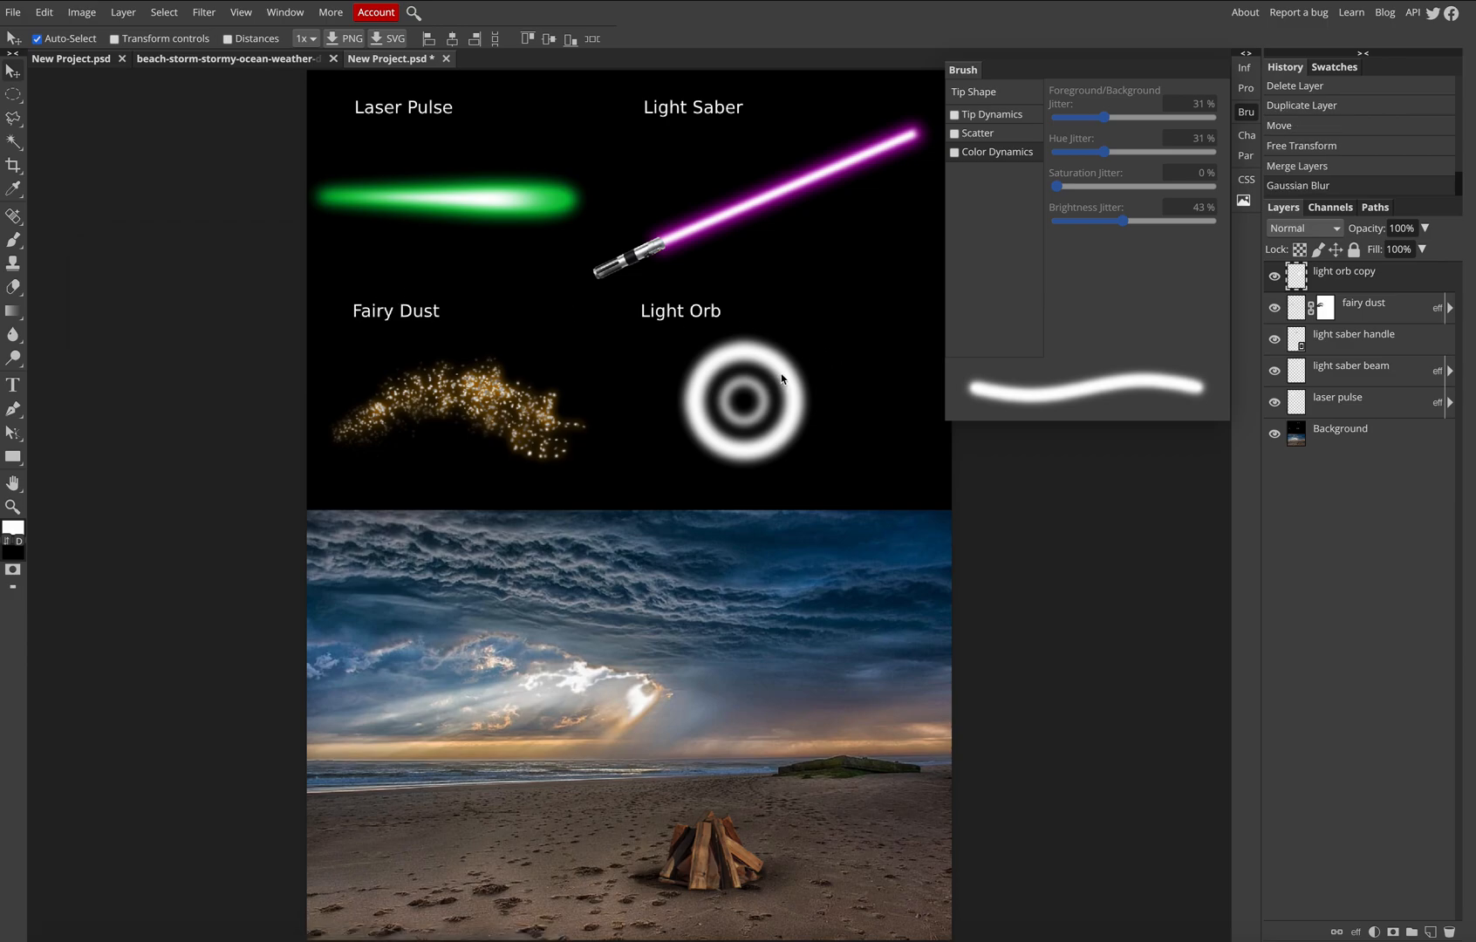
mouse_move(782, 378)
mouse_down()
mouse_move(801, 395)
mouse_move(792, 387)
mouse_up()
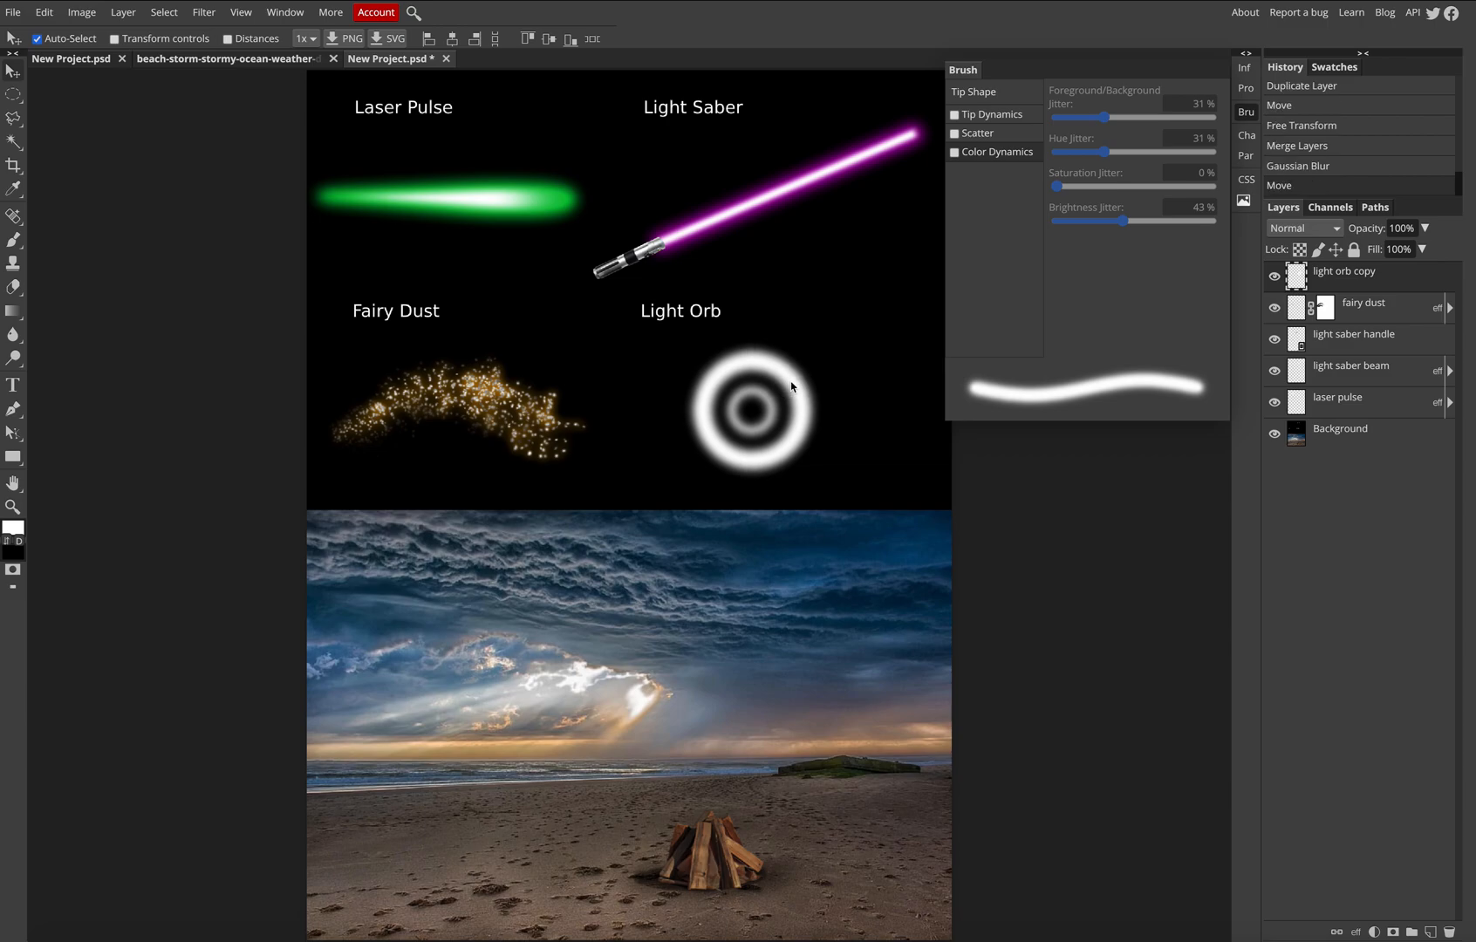
- Add an Outer Glow layer style to the light orb copy layer with the glow colour set to cyan 00ffff
click(1357, 933)
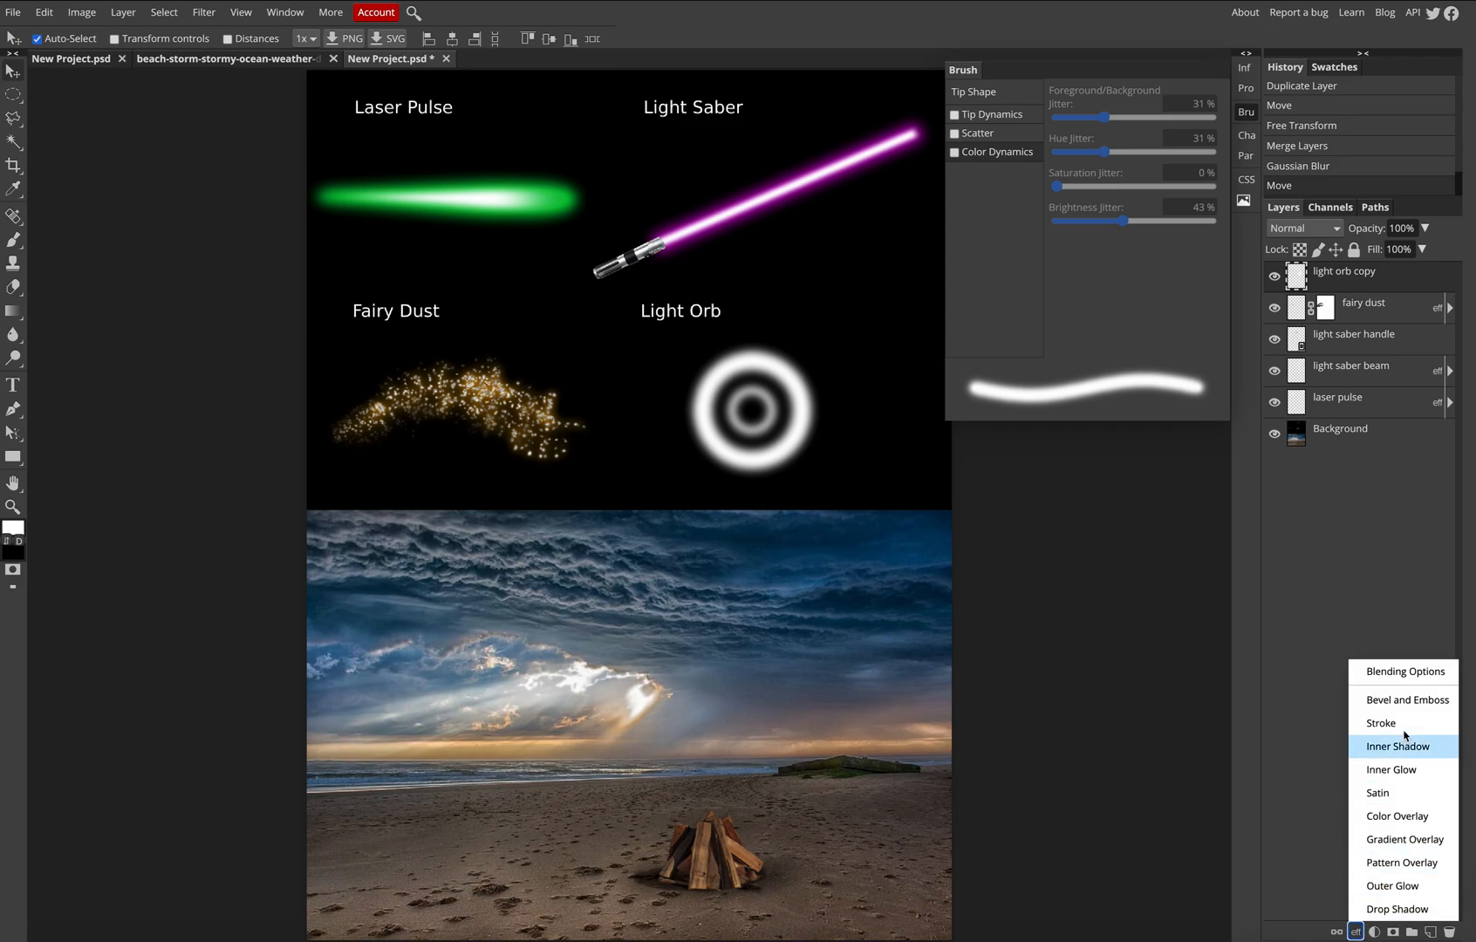
click(1388, 886)
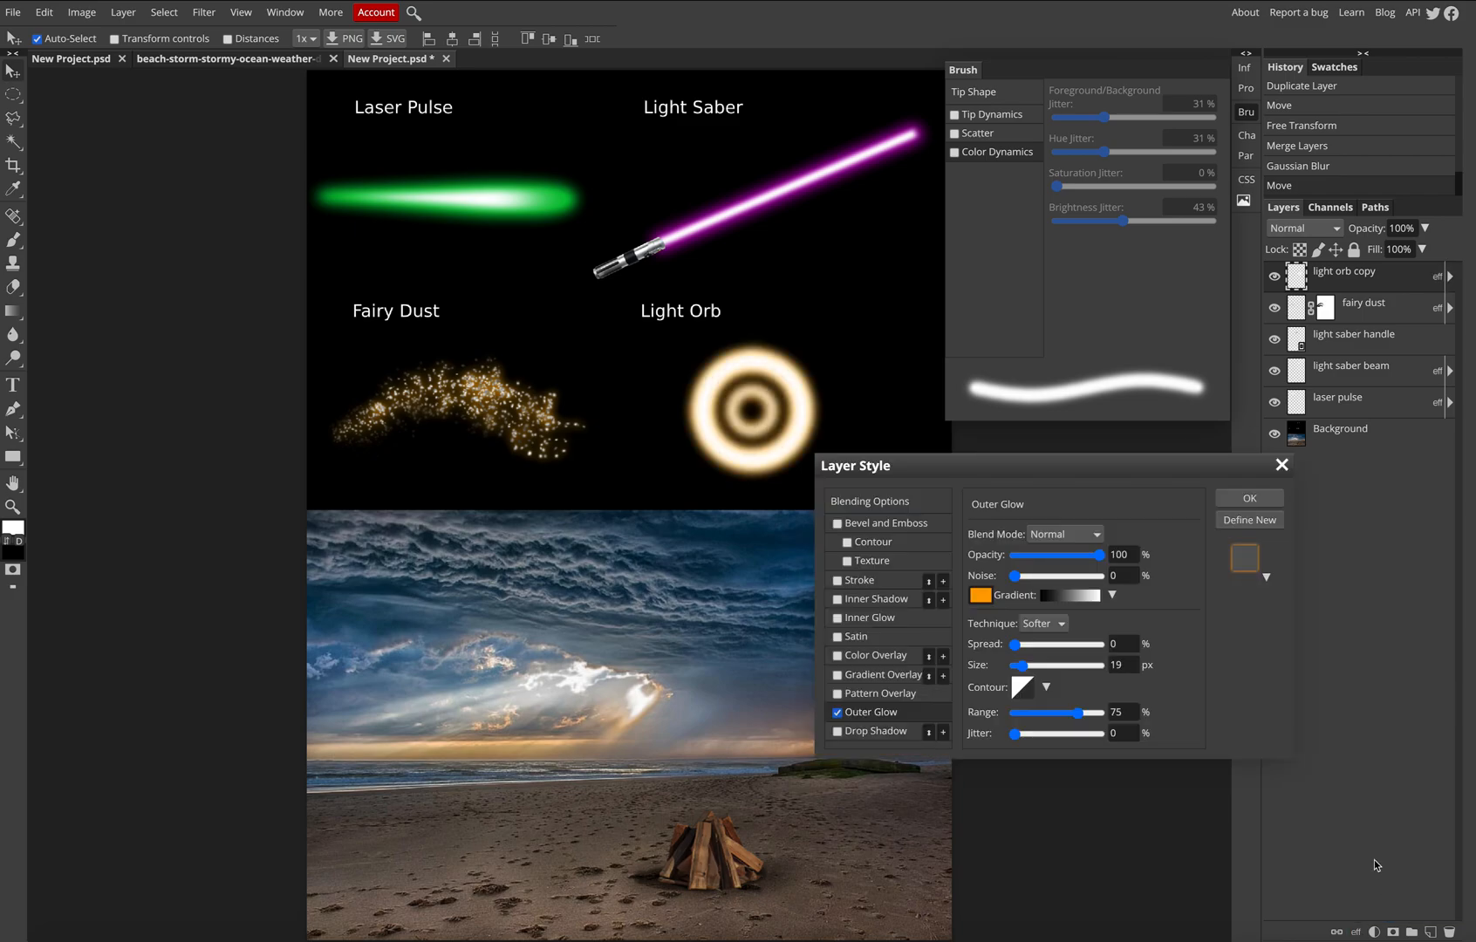
drag(1028, 471, 1189, 481)
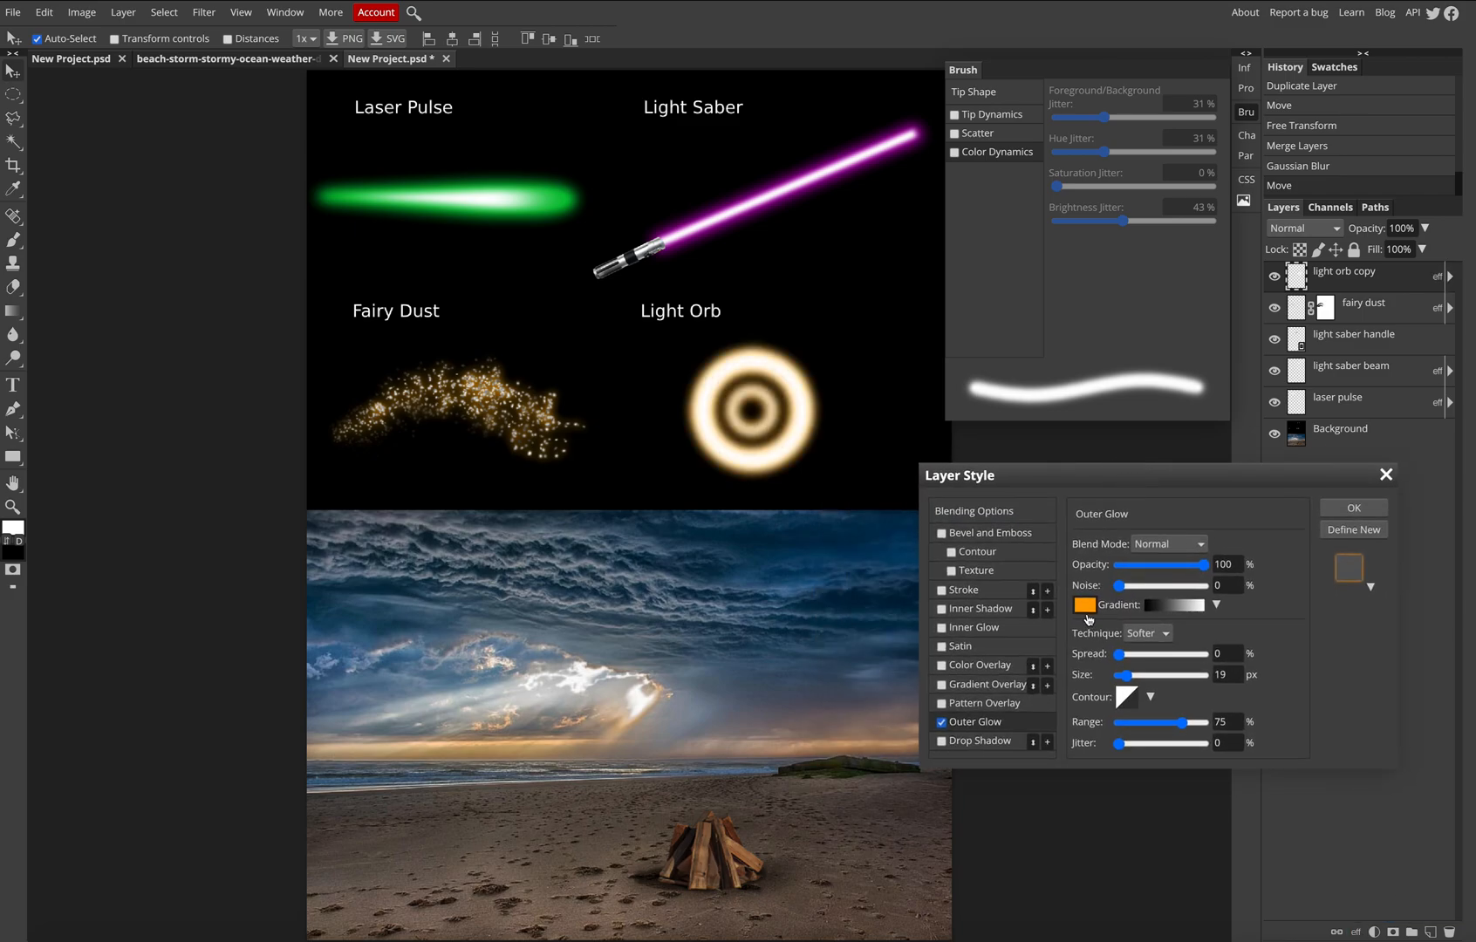
click(1084, 606)
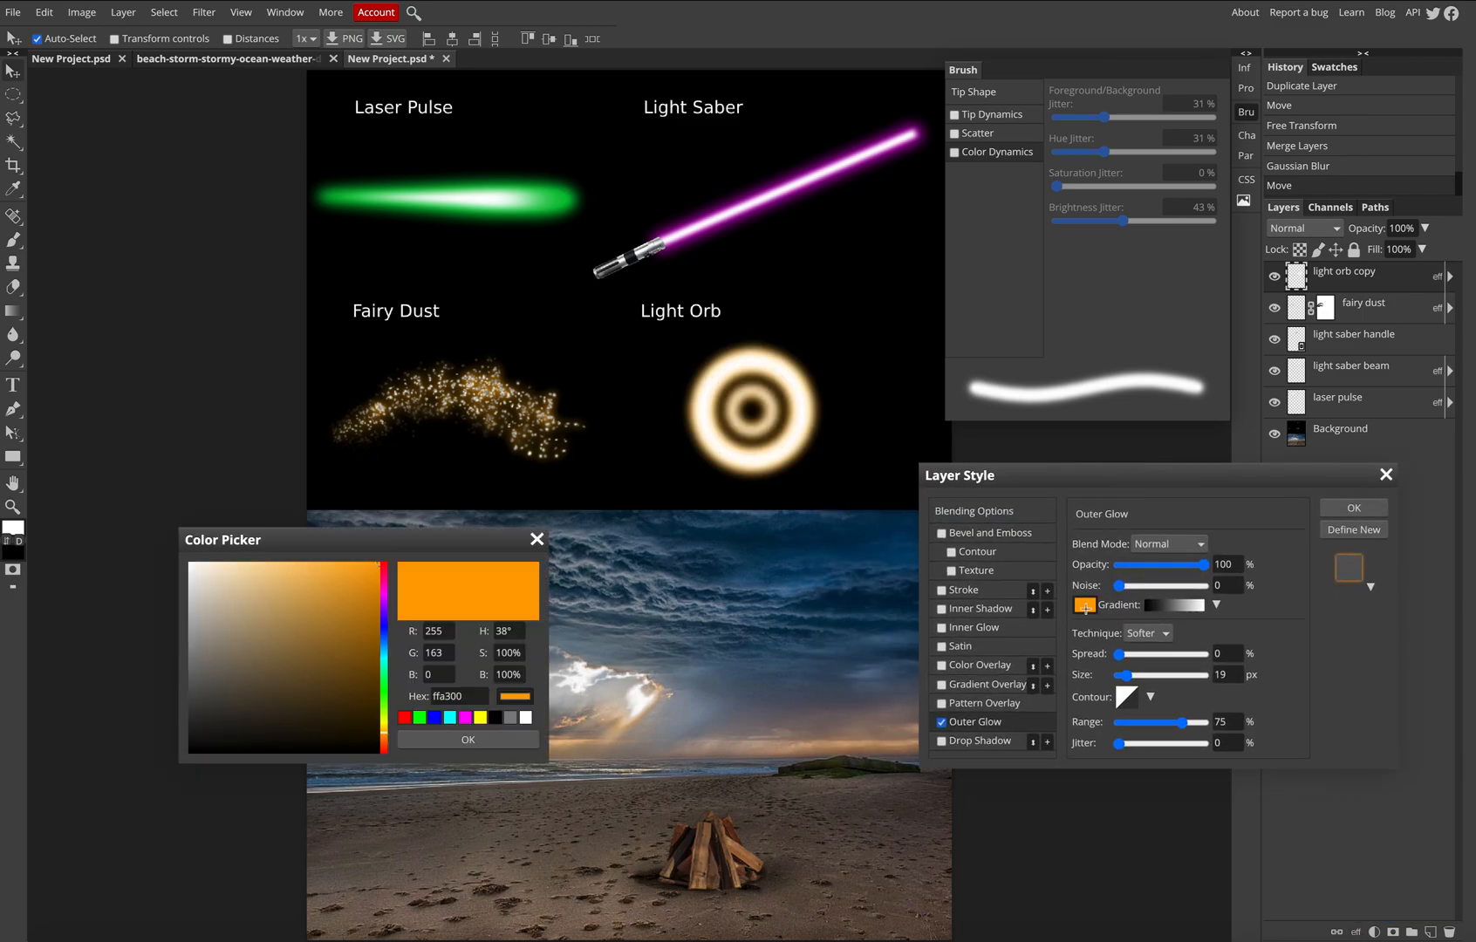
click(450, 721)
drag(353, 549, 457, 564)
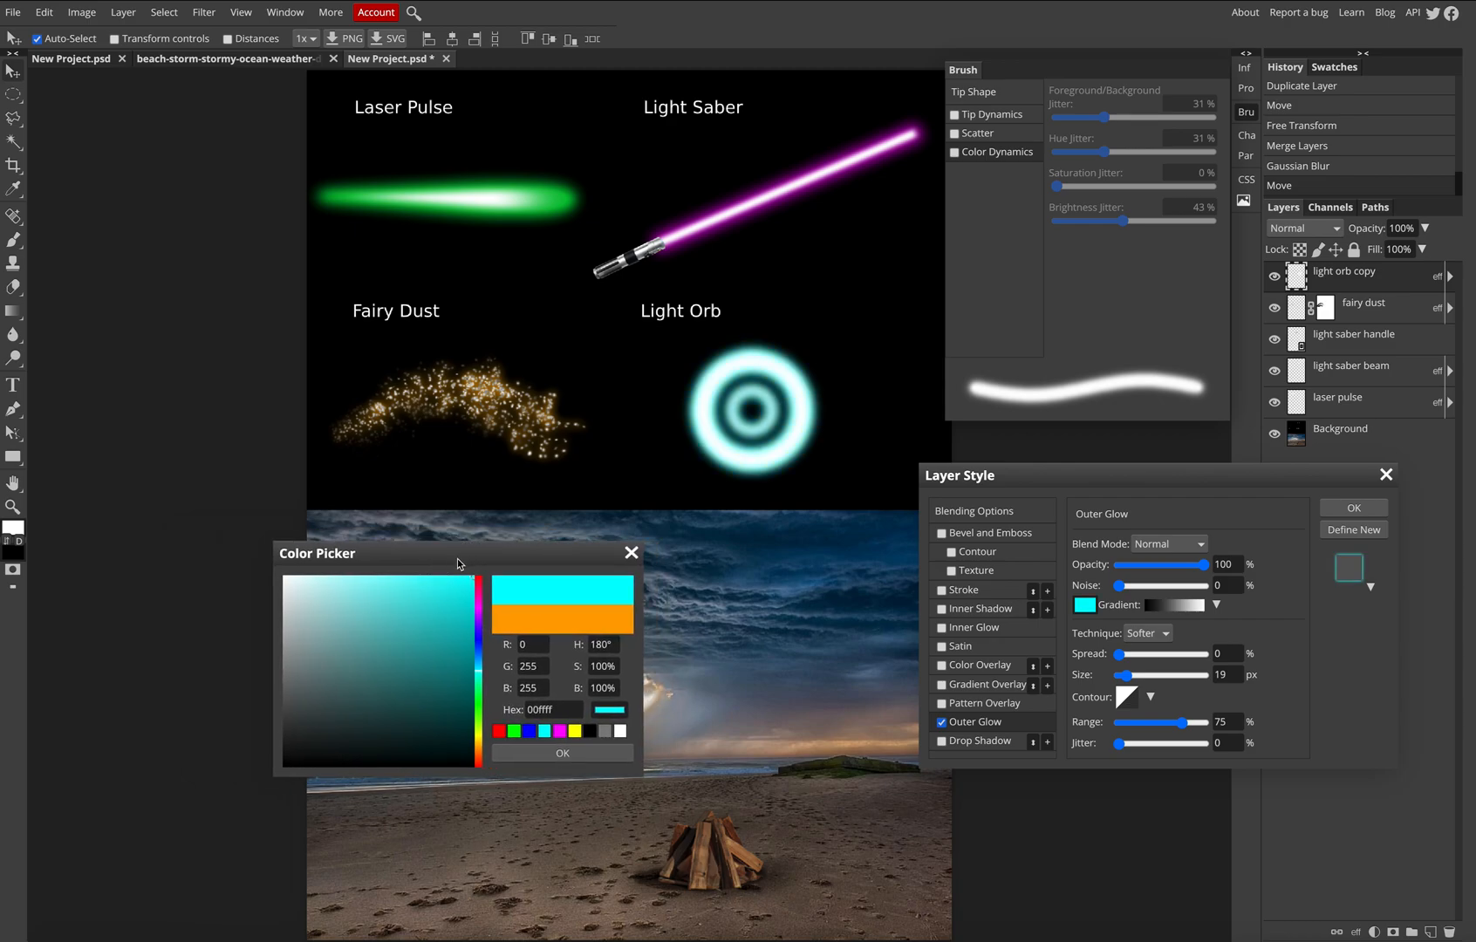
click(563, 755)
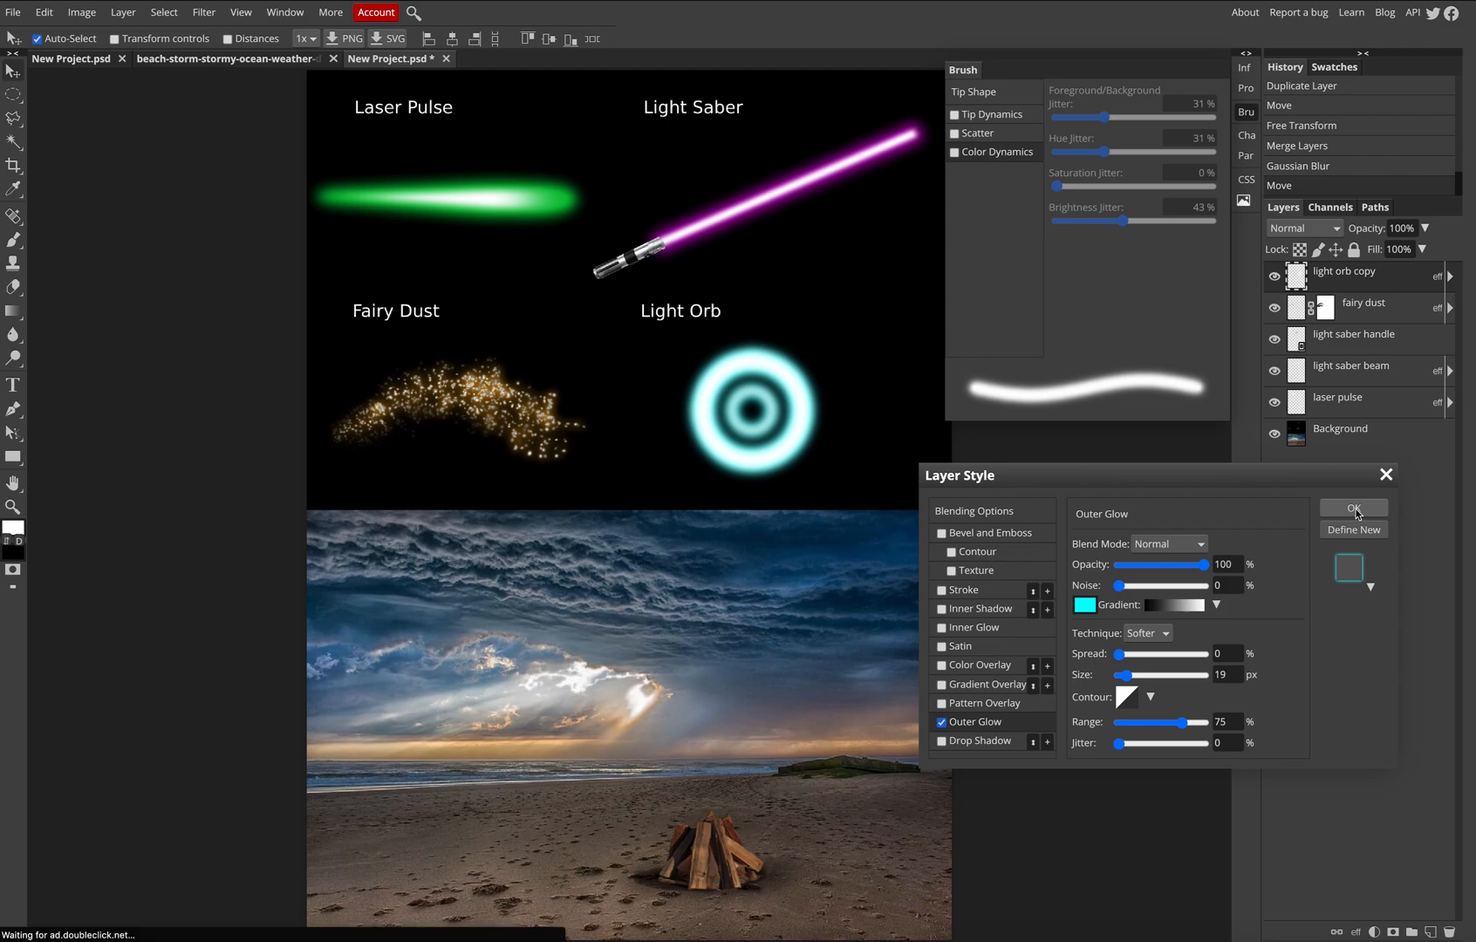
drag(1219, 489, 1075, 512)
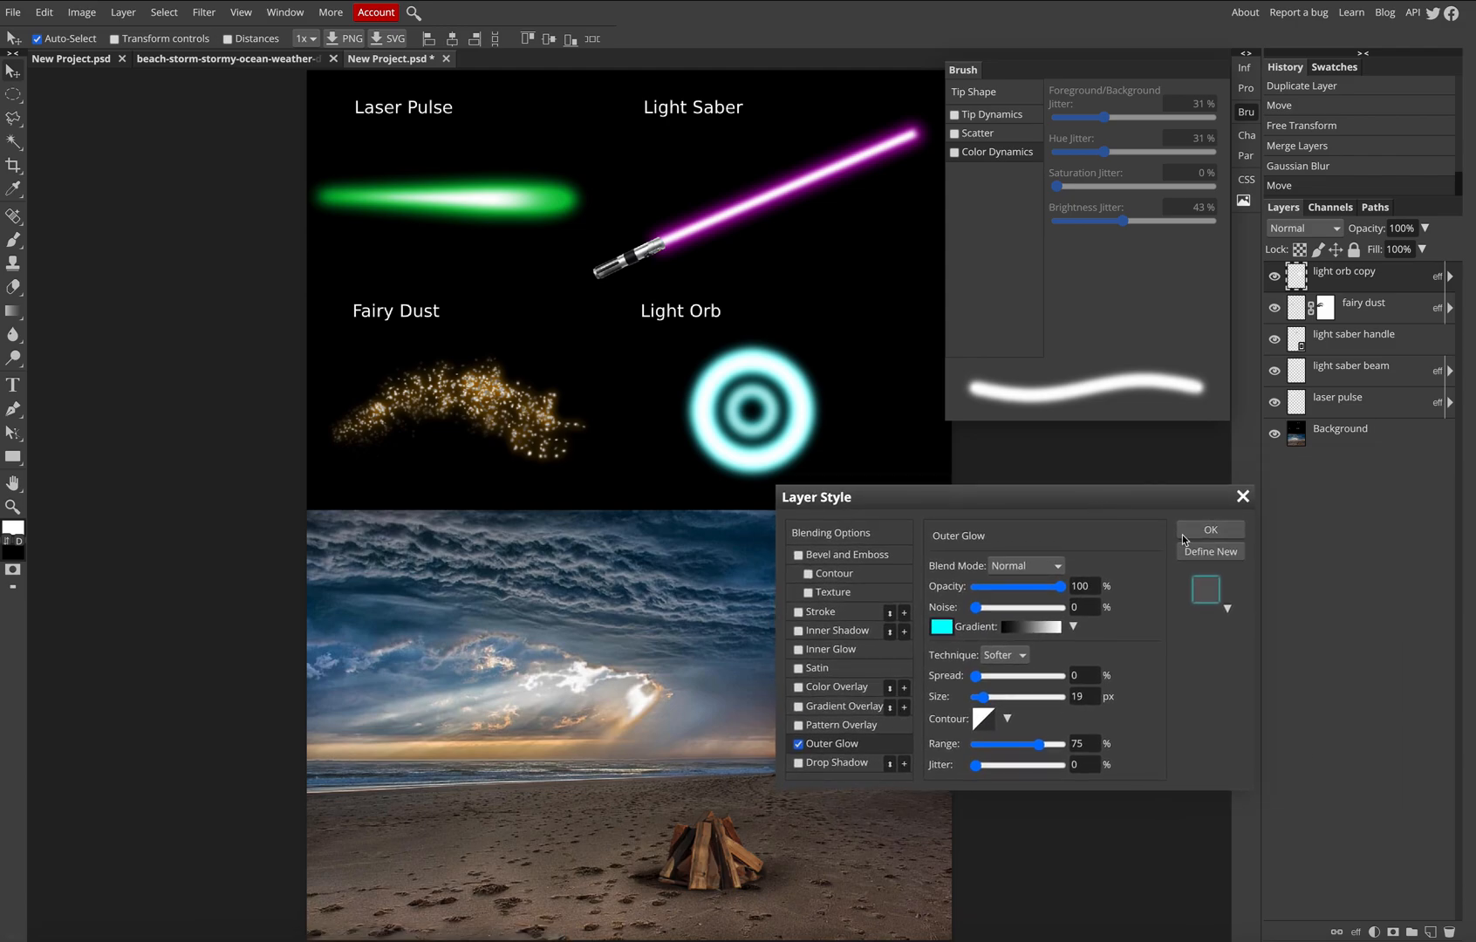
click(1210, 530)
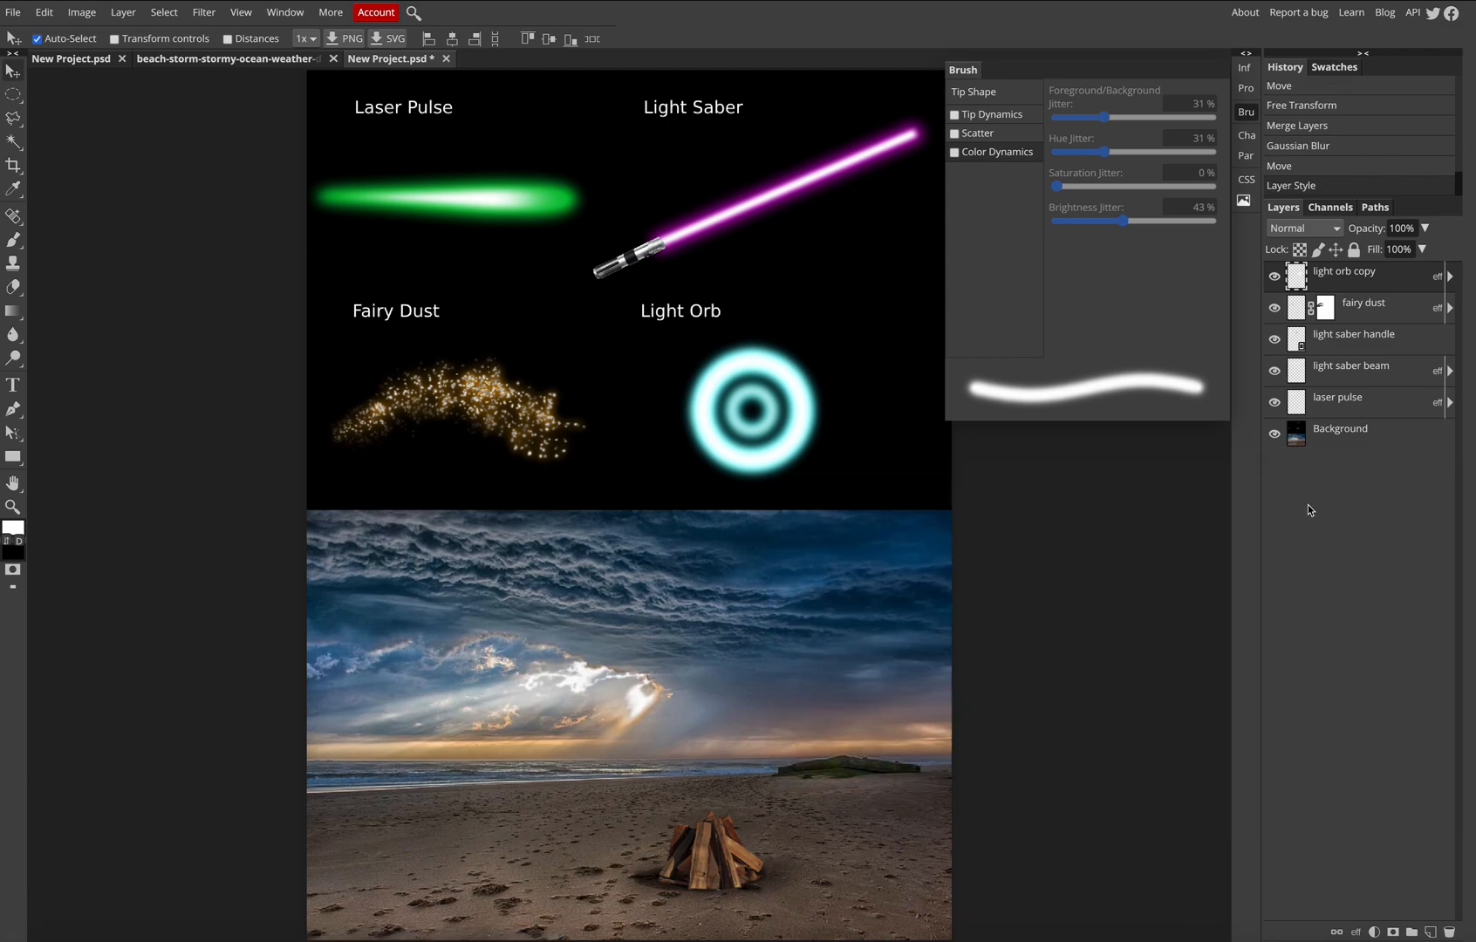
- Duplicate the light orb copy layer and nudge the duplicate slightly so it sits over the original rings
right_click(1345, 280)
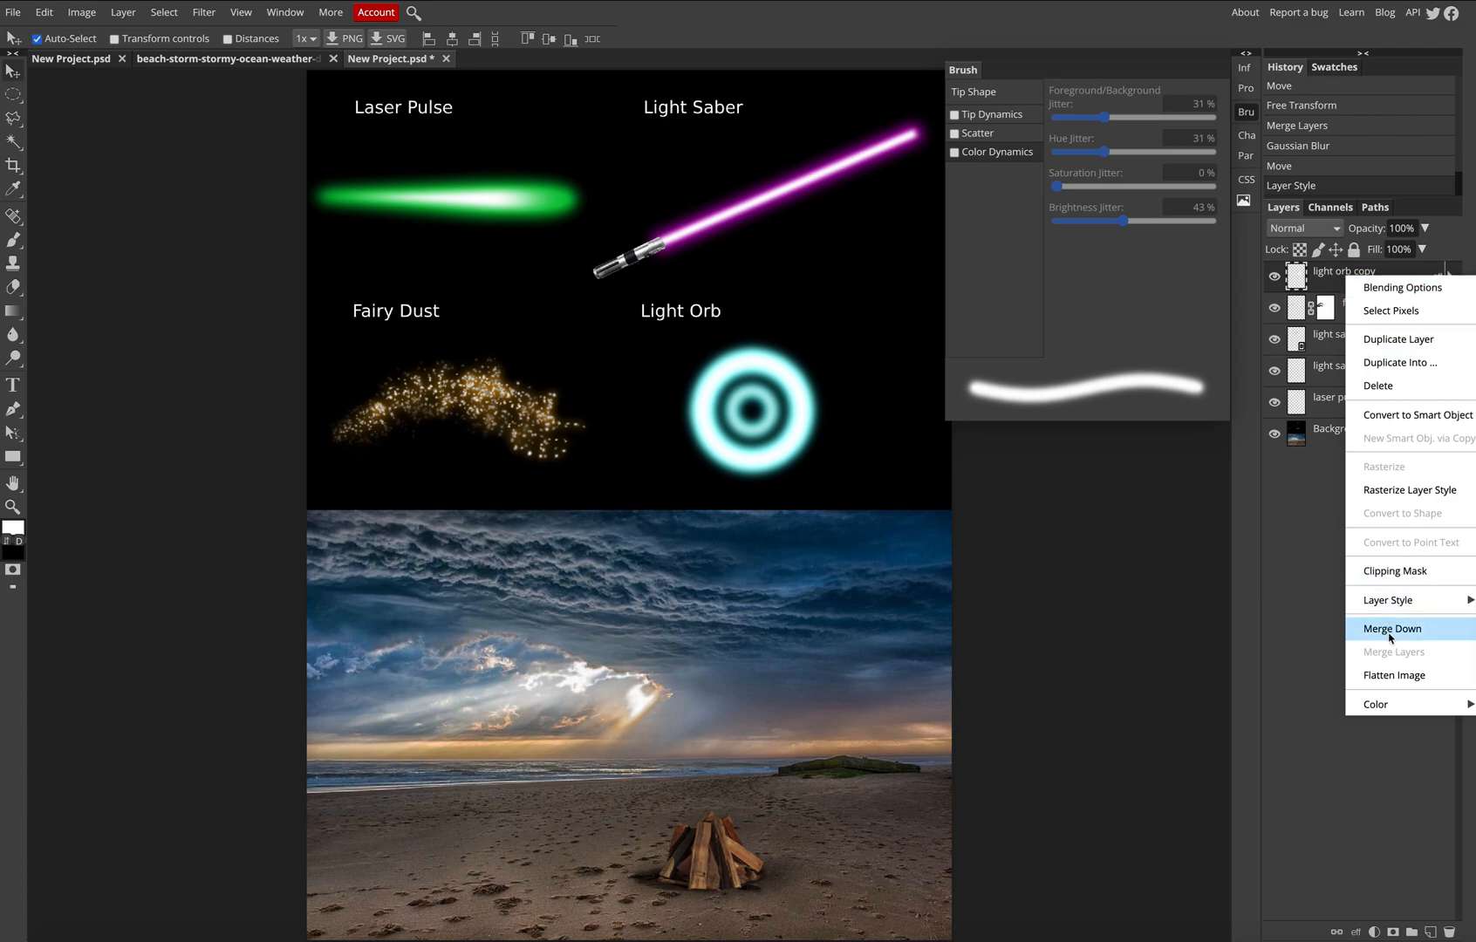
click(1383, 347)
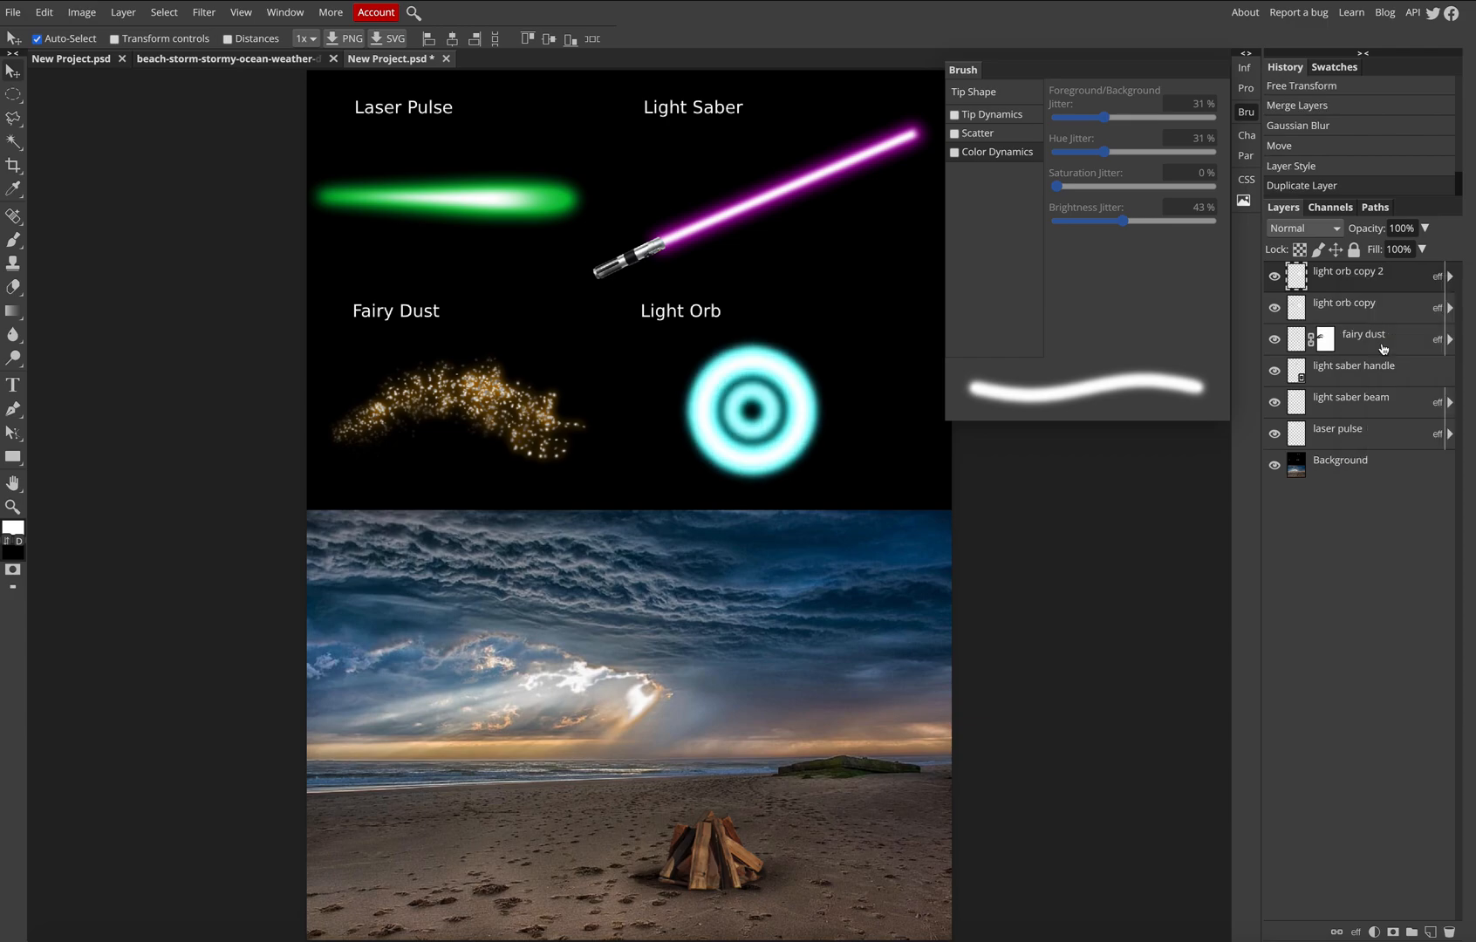
mouse_move(805, 422)
mouse_down()
mouse_move(890, 402)
mouse_move(864, 343)
mouse_move(904, 375)
mouse_move(789, 408)
mouse_move(801, 413)
mouse_up()
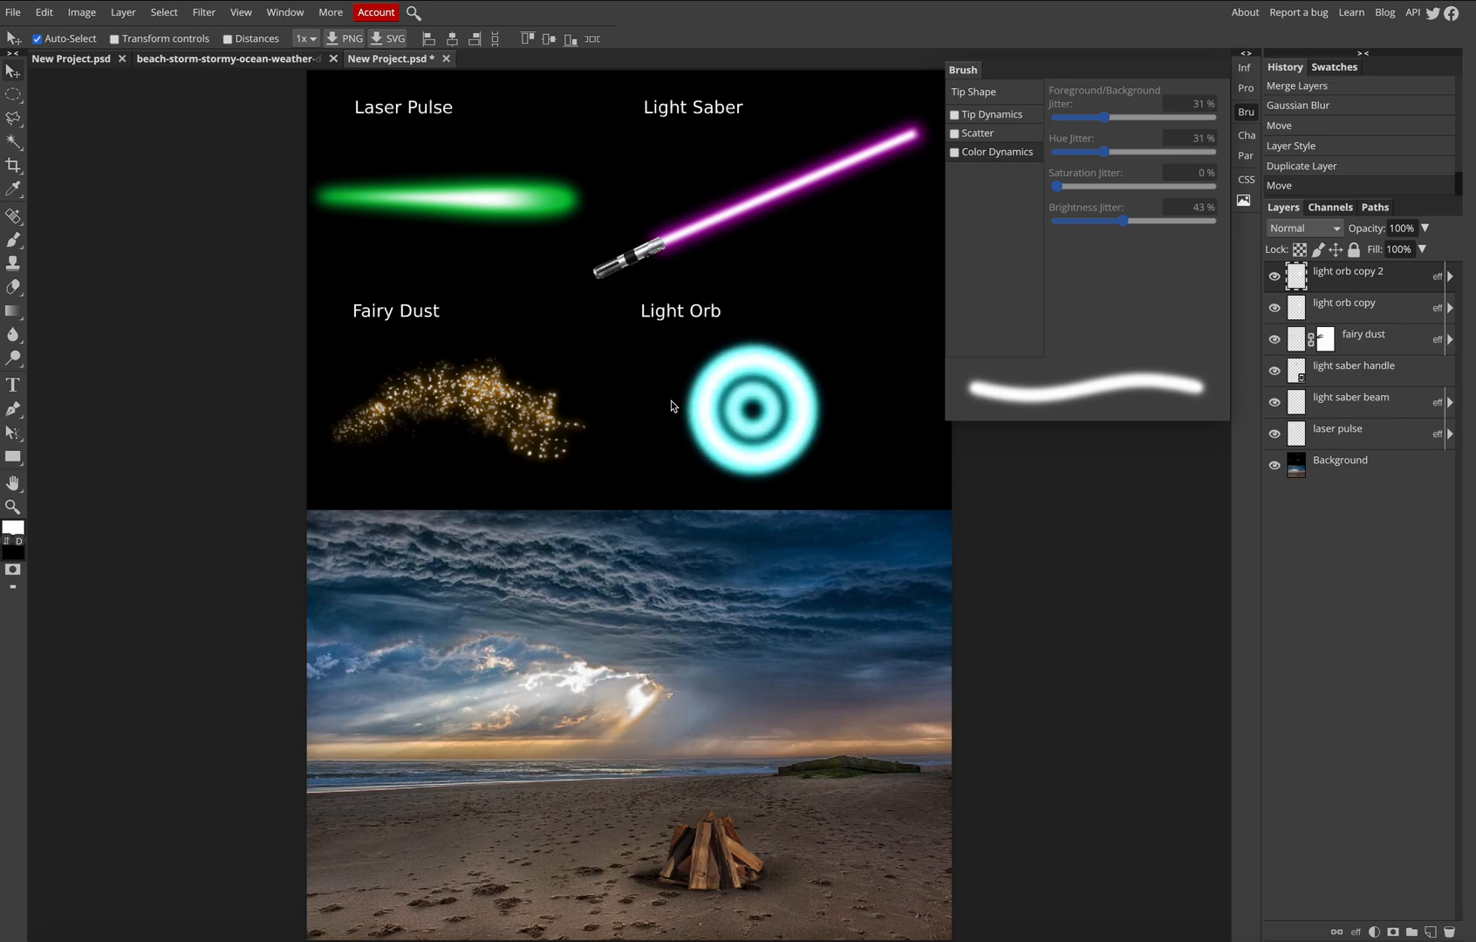
- Free Transform the duplicated rings into a wide, flat ellipse, 190.43% wide and 47.52% high, centred over the orb at about X 896 px, Y 689 px
click(44, 13)
mouse_move(84, 393)
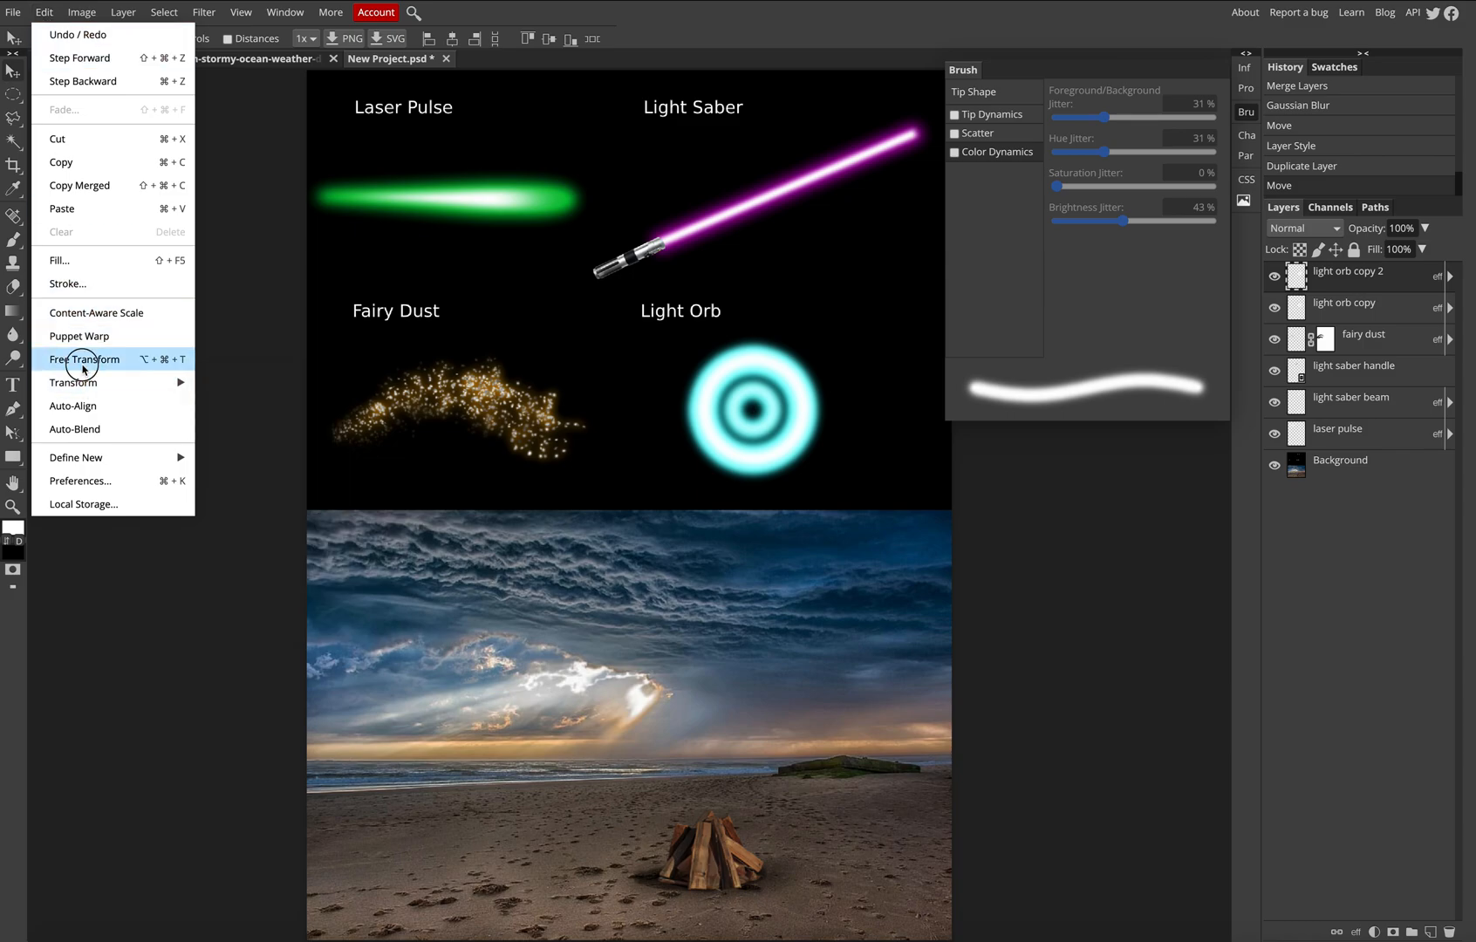
click(81, 359)
drag(683, 409, 609, 408)
drag(824, 408, 875, 409)
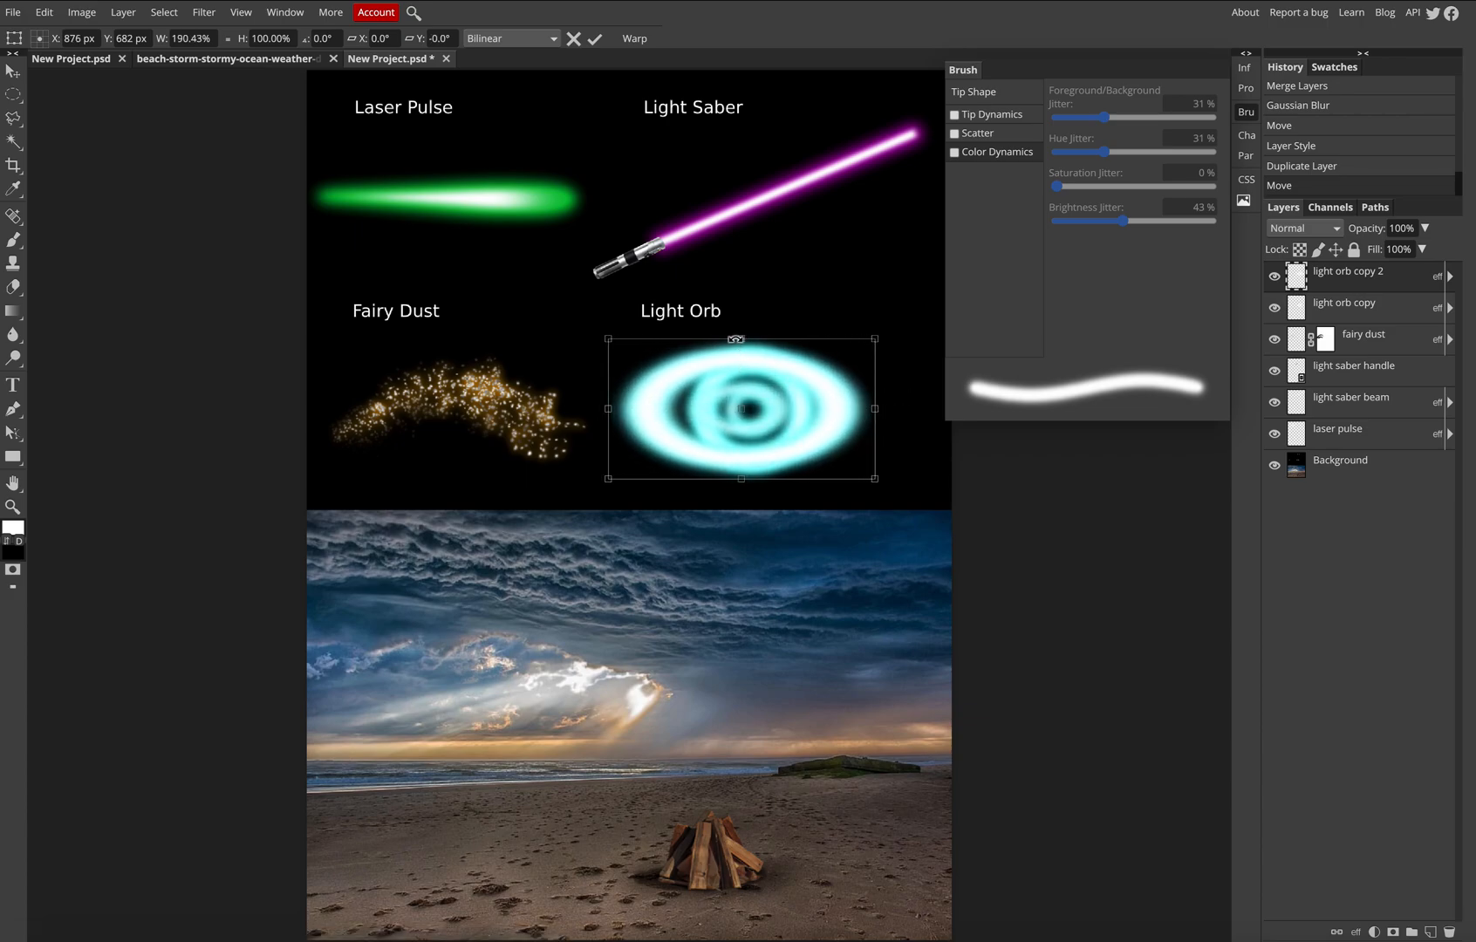
drag(739, 338, 741, 398)
drag(796, 455, 816, 431)
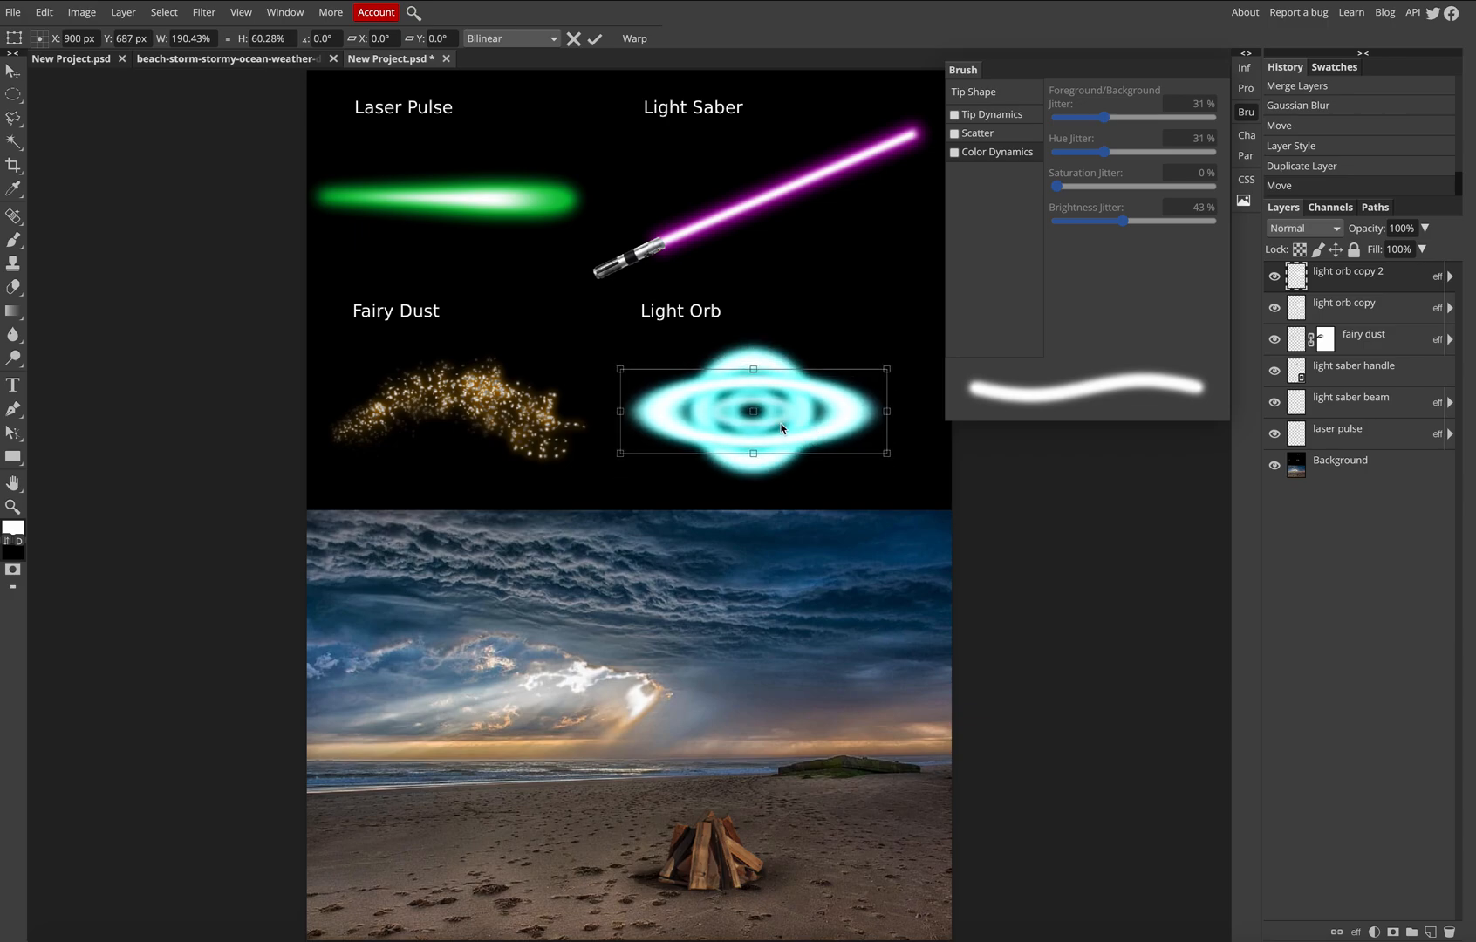
drag(753, 373, 755, 386)
drag(824, 431, 821, 427)
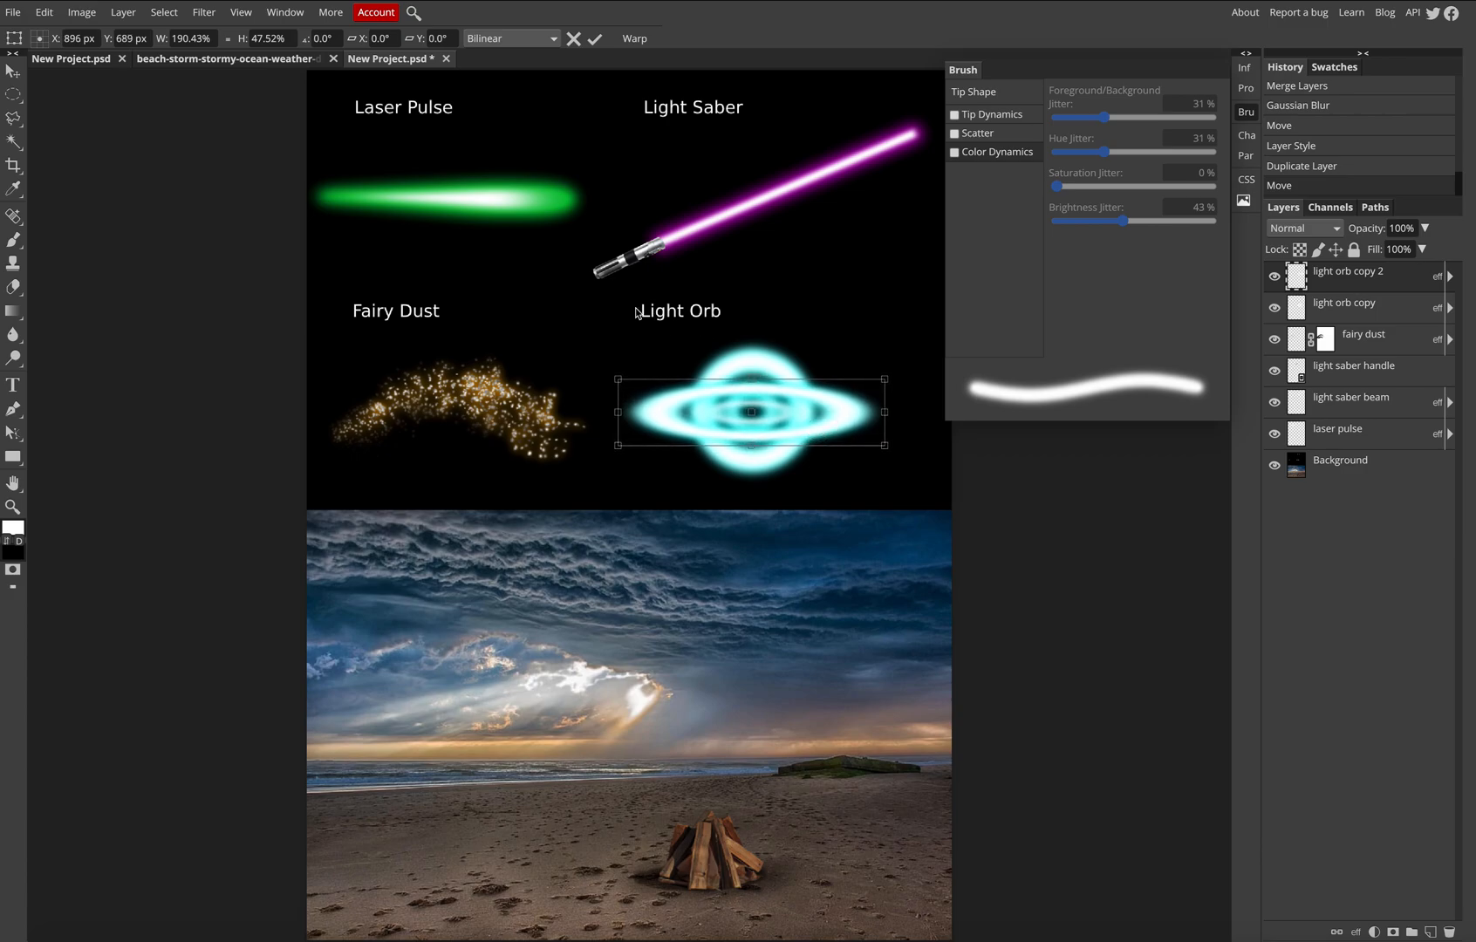
key(Return)
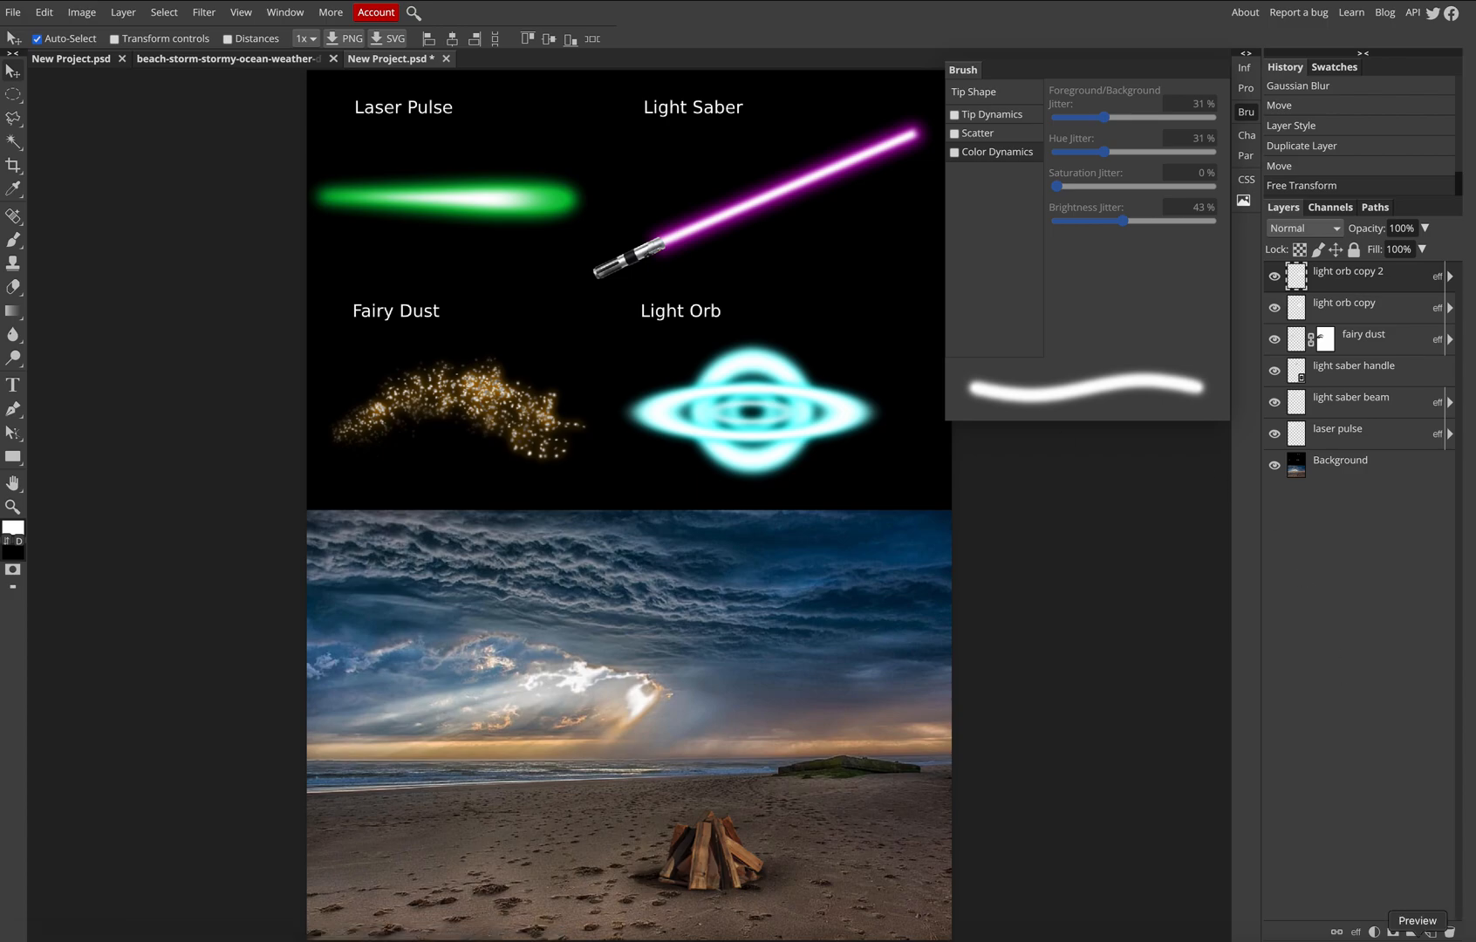
- Add a raster mask to the flattened ring layer and erase the upper part of the ellipse where it crosses the orb
click(1393, 932)
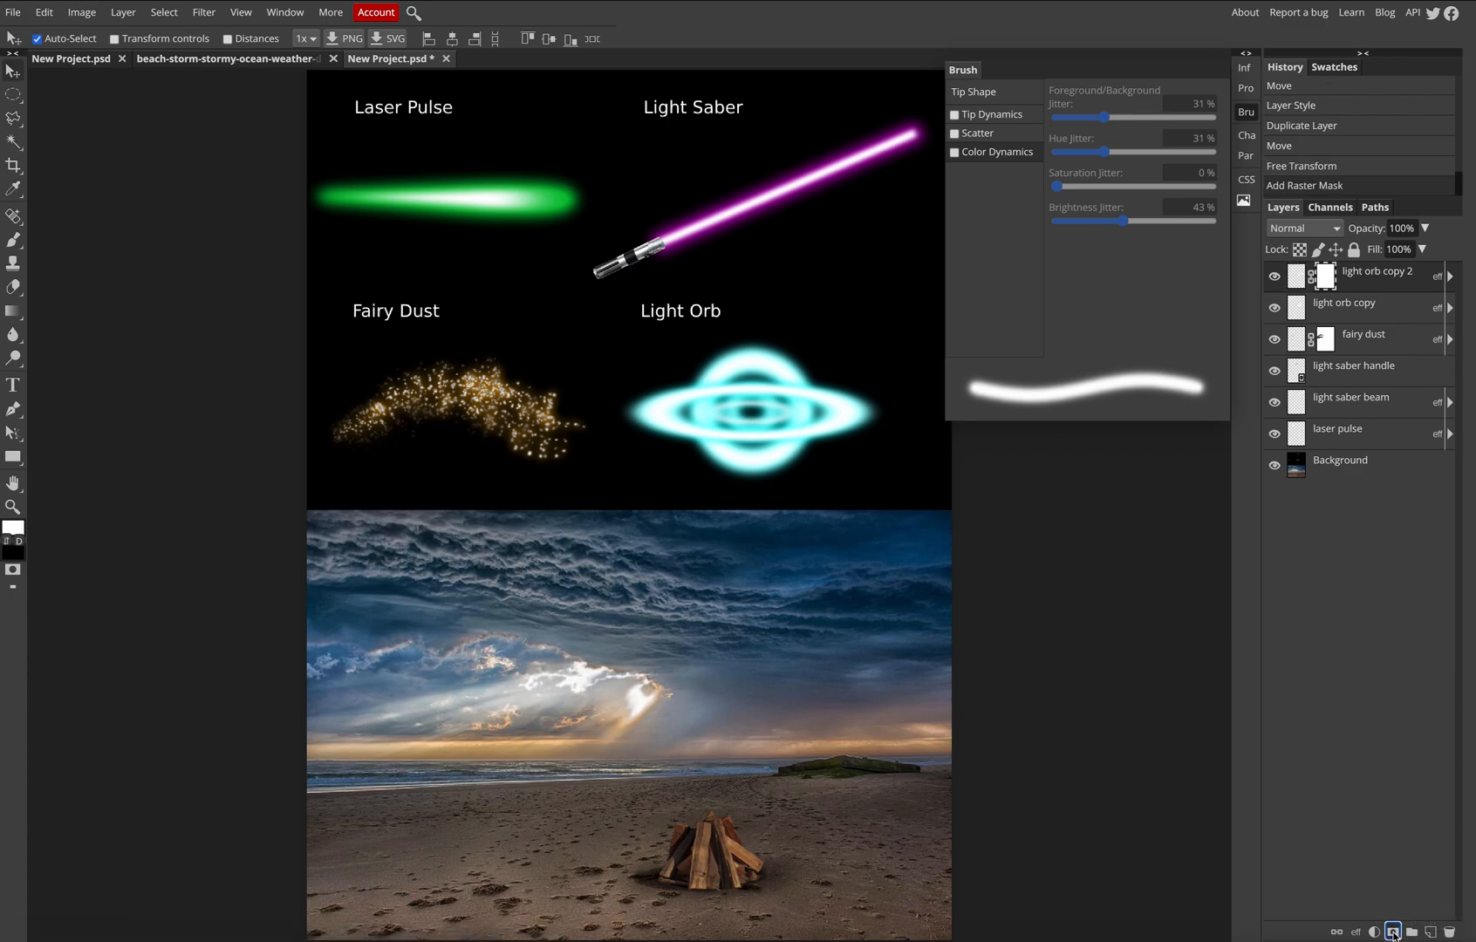
click(14, 289)
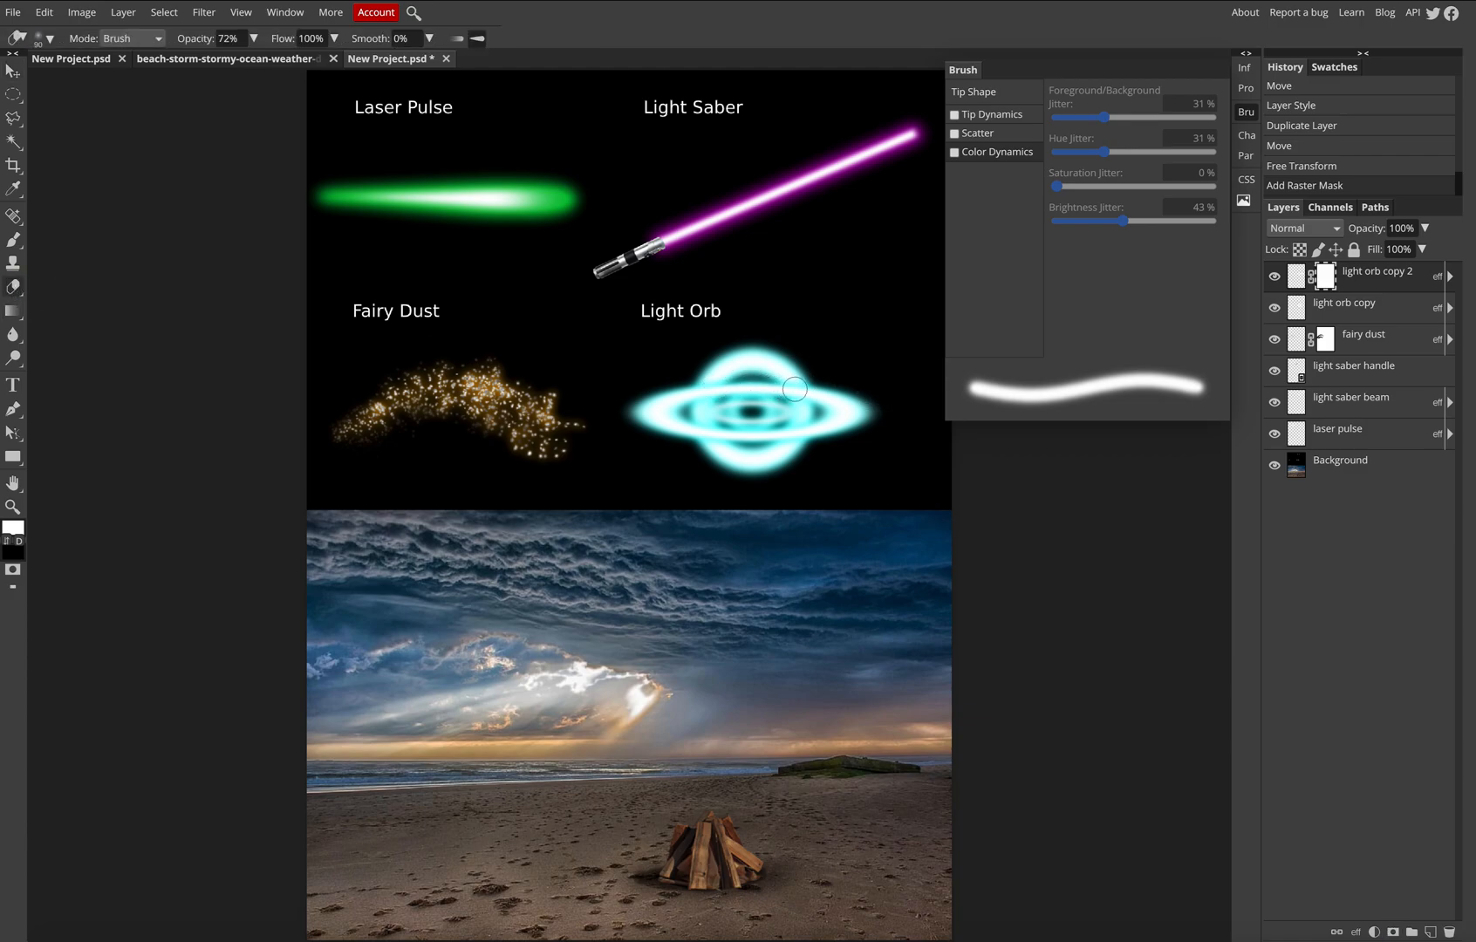
mouse_move(808, 390)
mouse_down()
mouse_move(670, 397)
mouse_move(802, 395)
mouse_move(734, 400)
mouse_move(792, 405)
mouse_up()
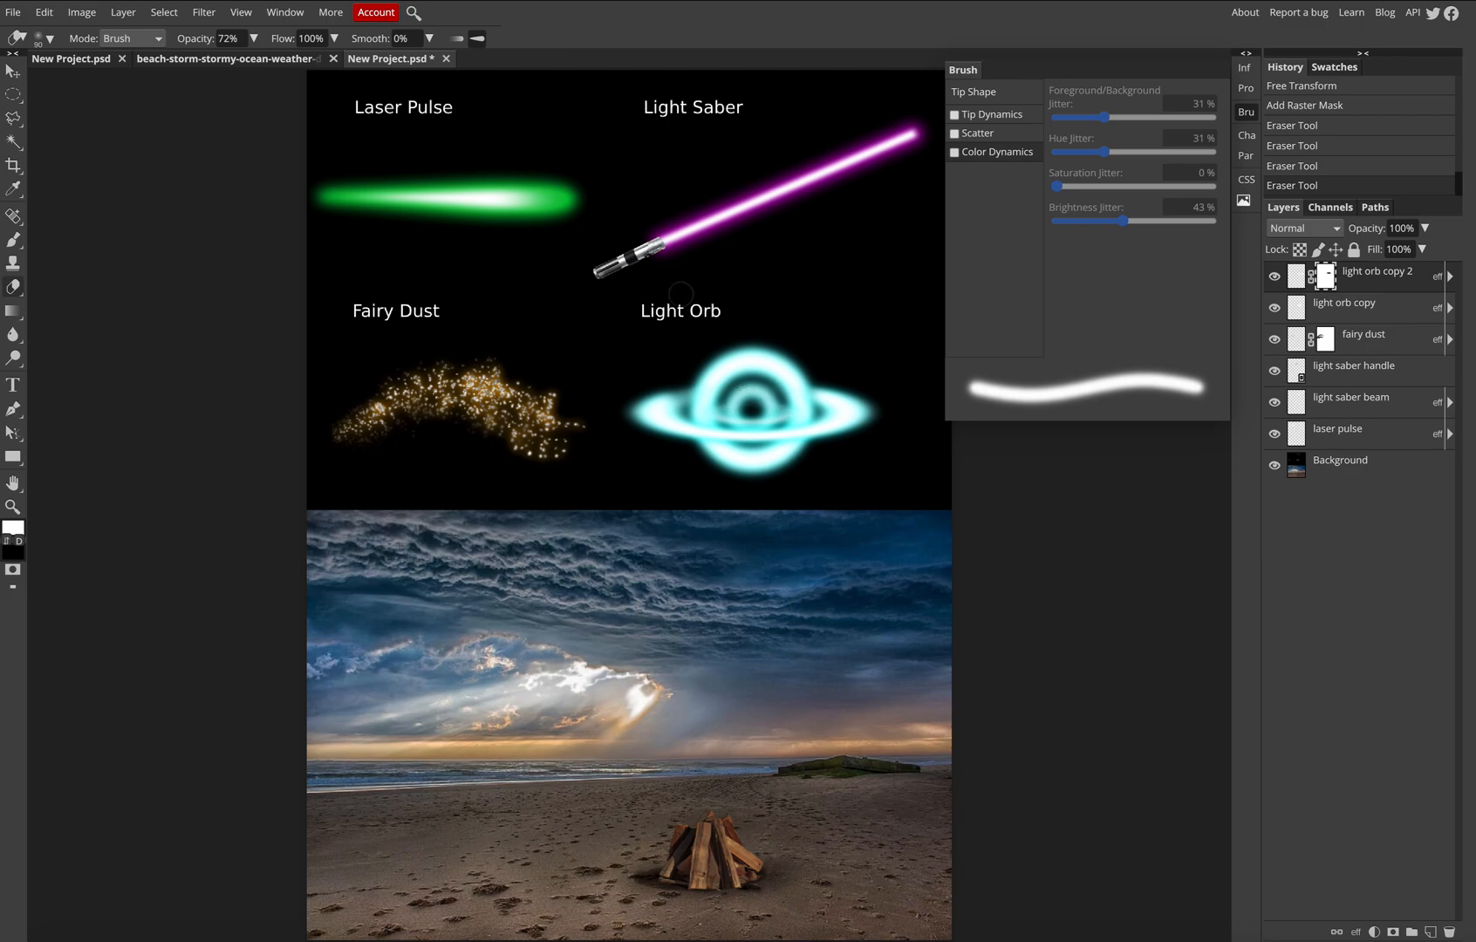
mouse_move(810, 397)
mouse_down()
mouse_move(833, 399)
mouse_move(801, 402)
mouse_up()
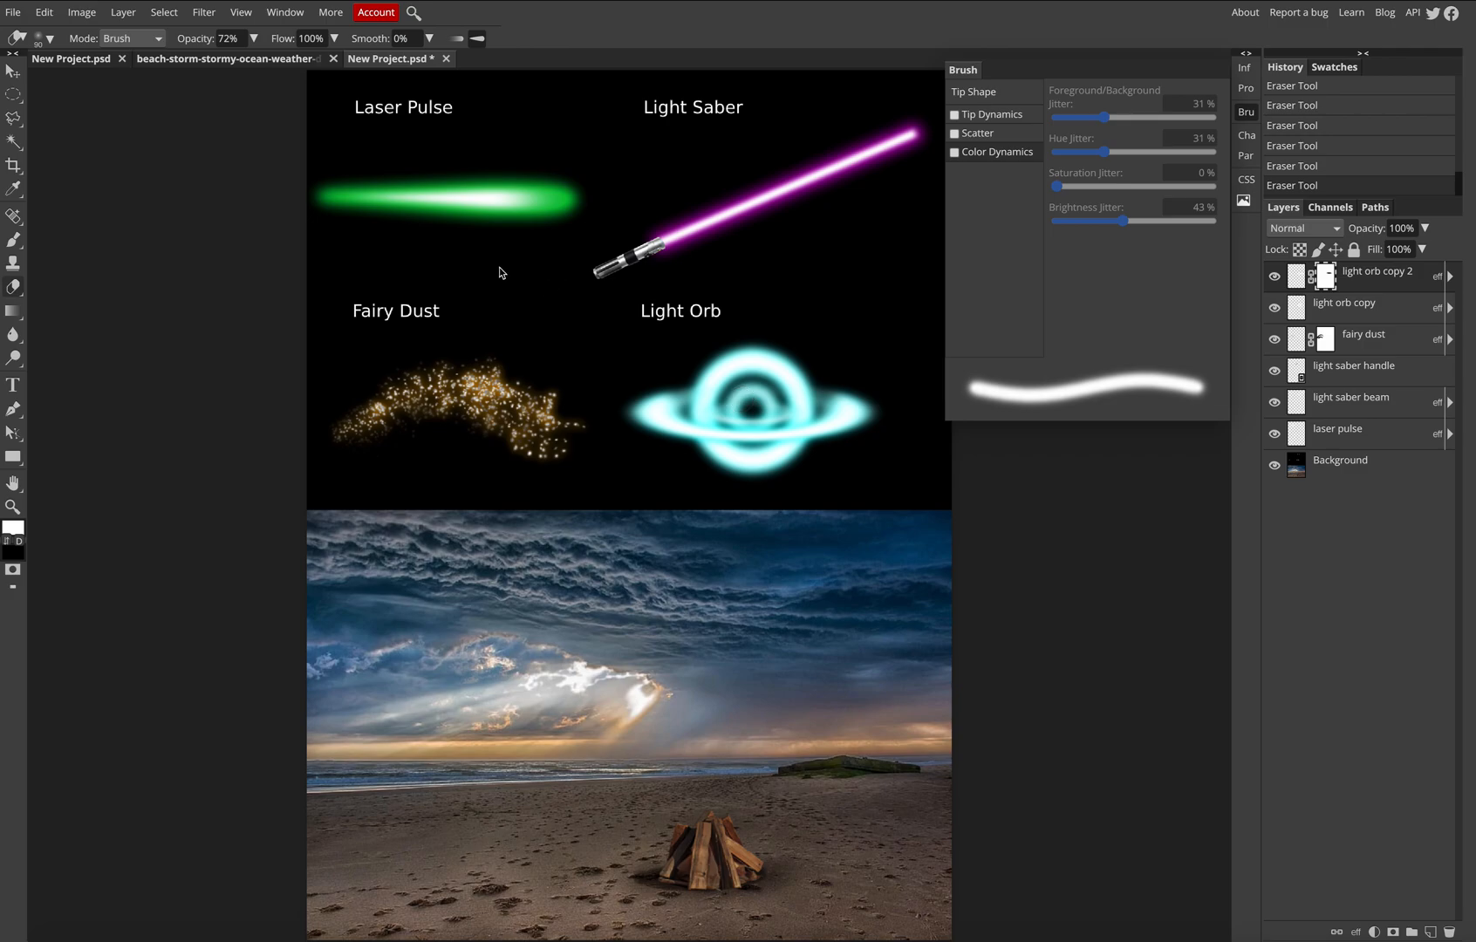
- Undo the last two eraser strokes on the ring mask and redo them to compare the two versions
key(ctrl+z)
key(ctrl+z)
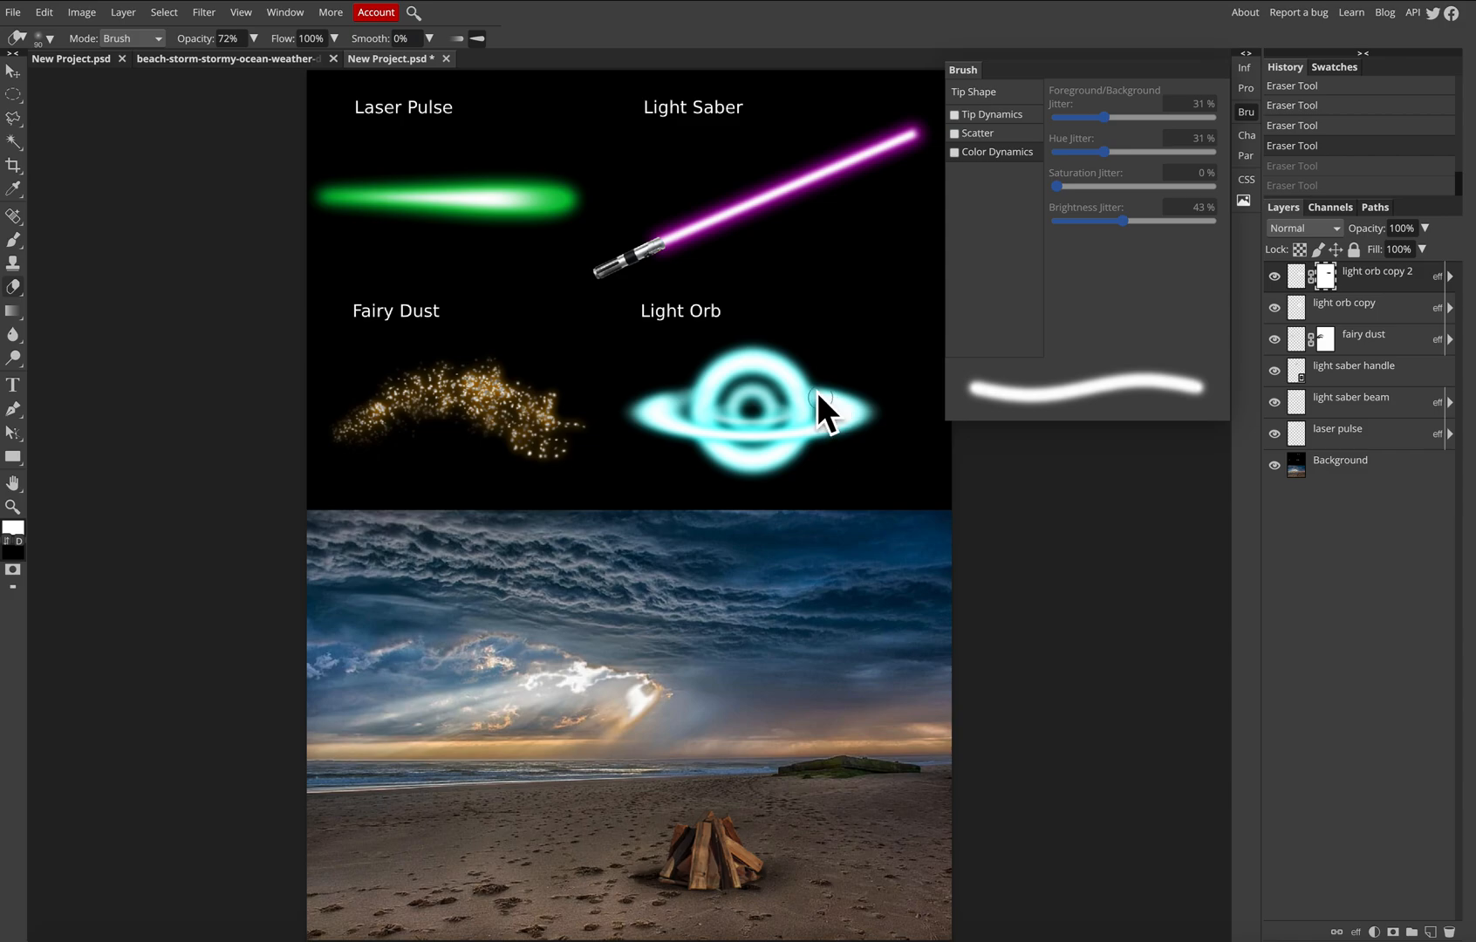
key(ctrl+shift+z)
key(ctrl+shift+z)
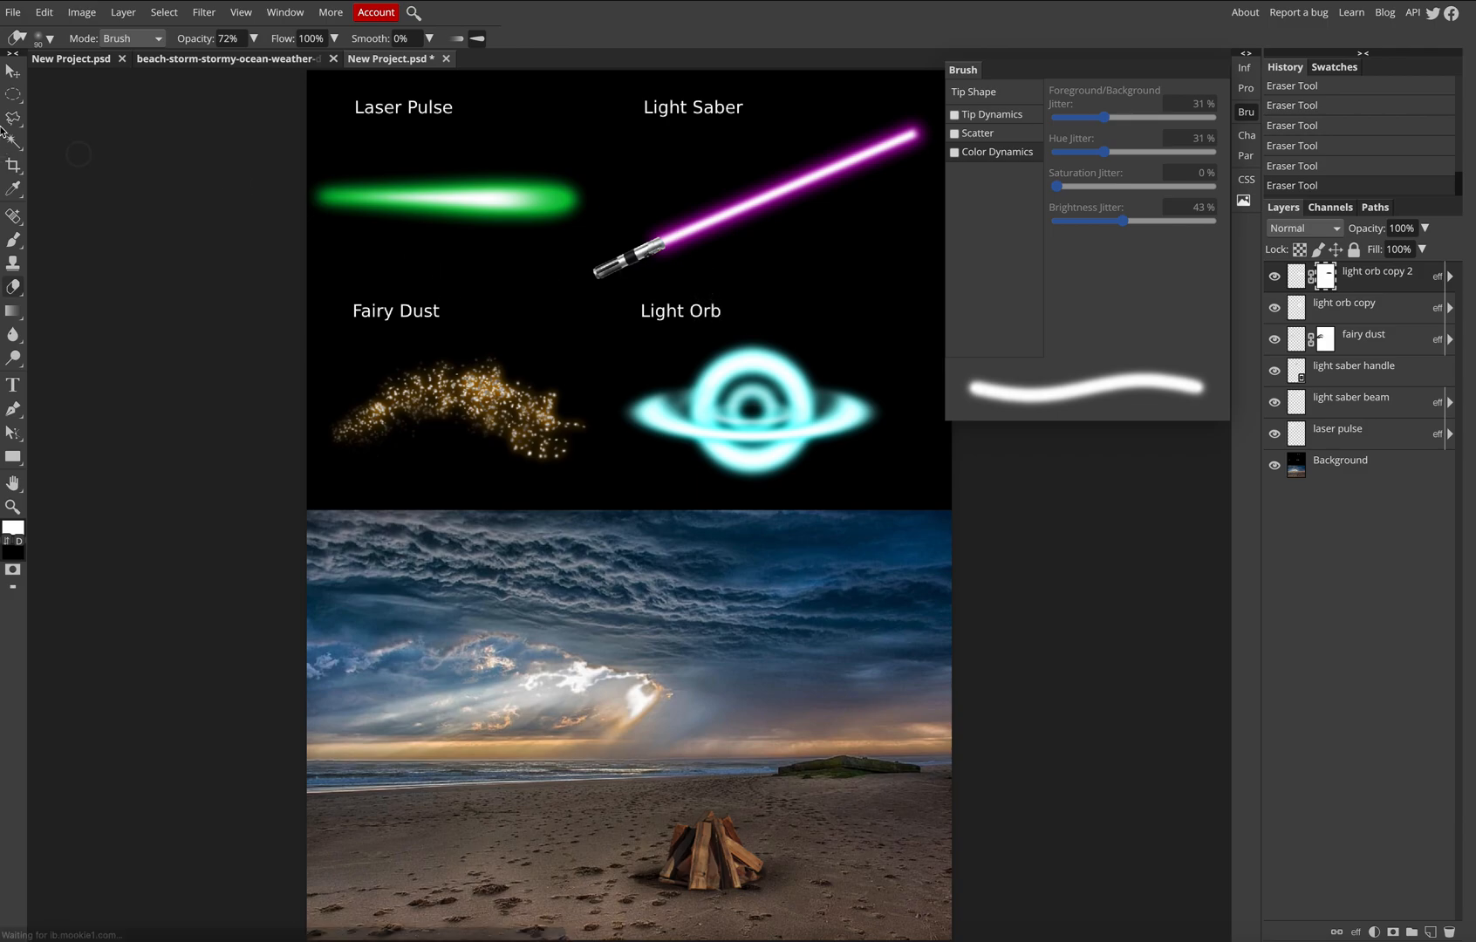
- Select the light orb copy layer with the Move tool active and duplicate it for another ring
click(12, 71)
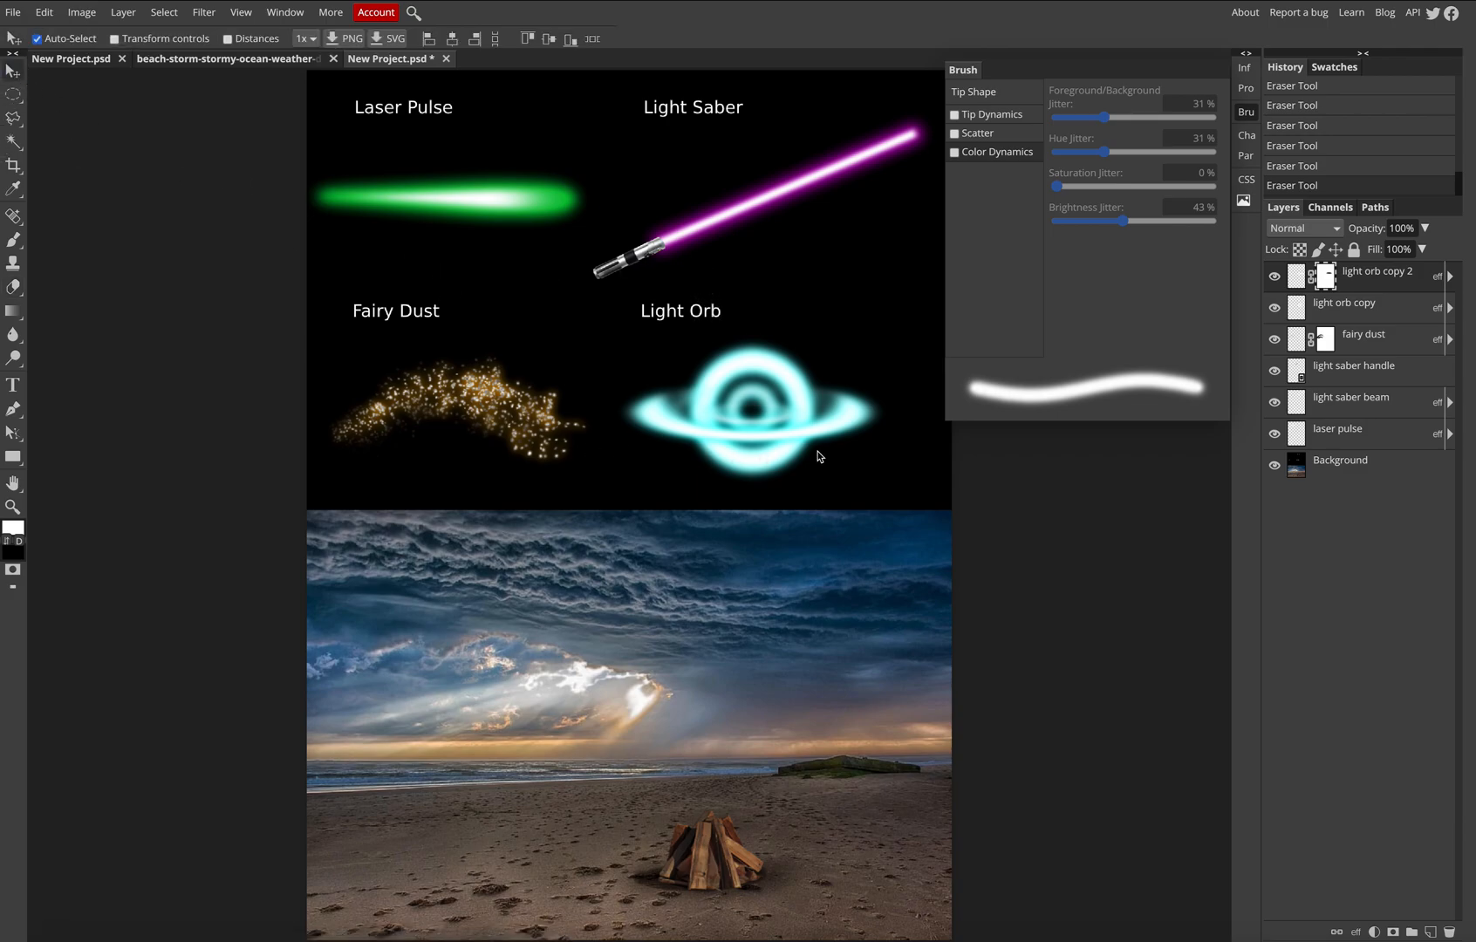
click(1359, 279)
click(1341, 311)
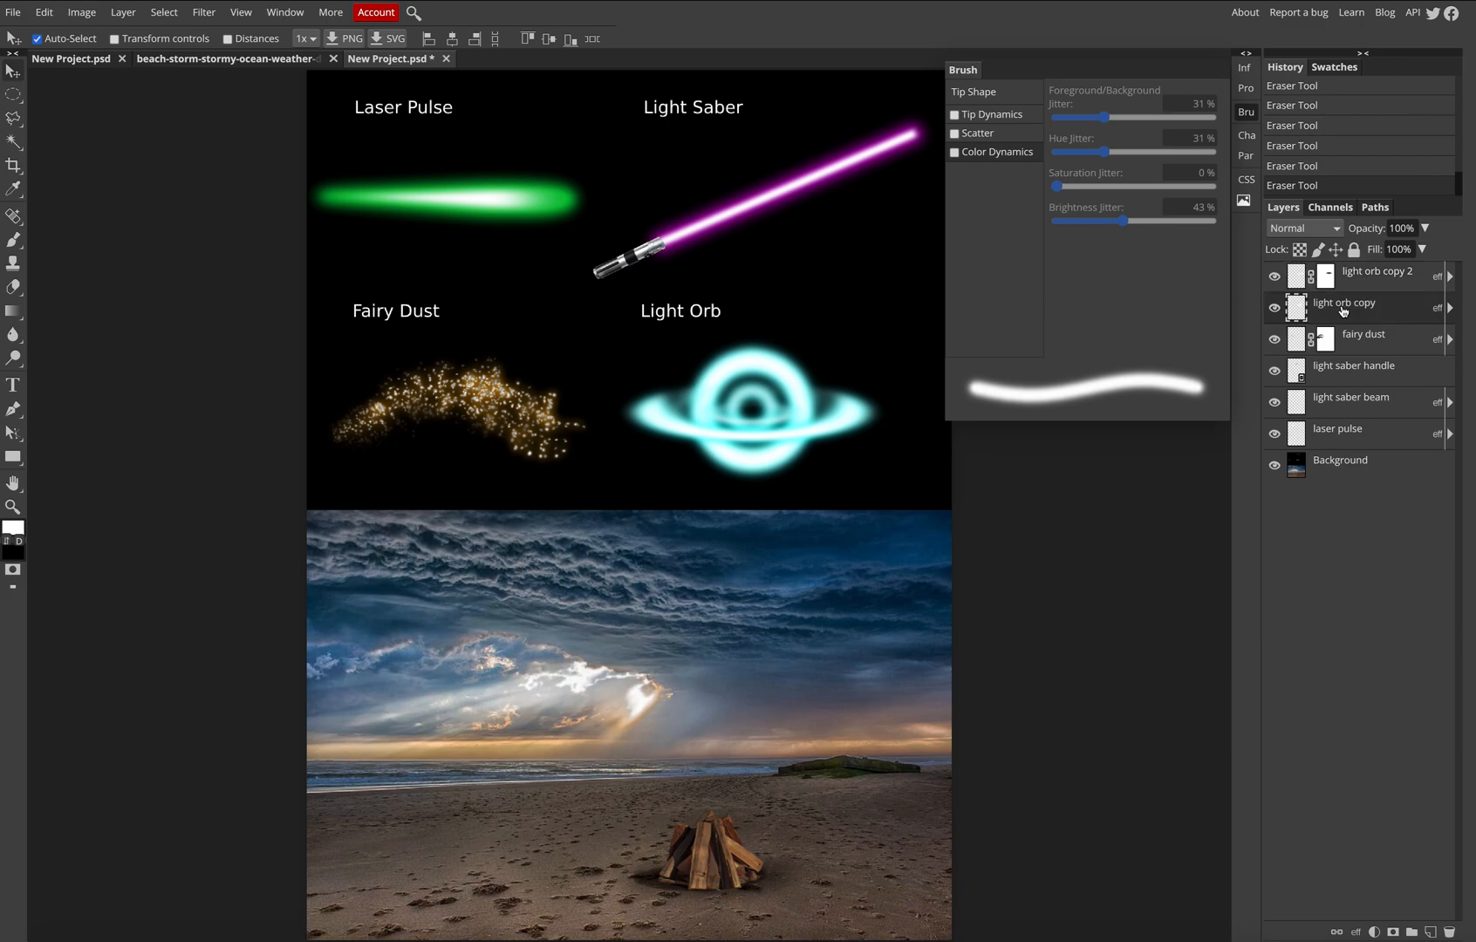
right_click(1343, 311)
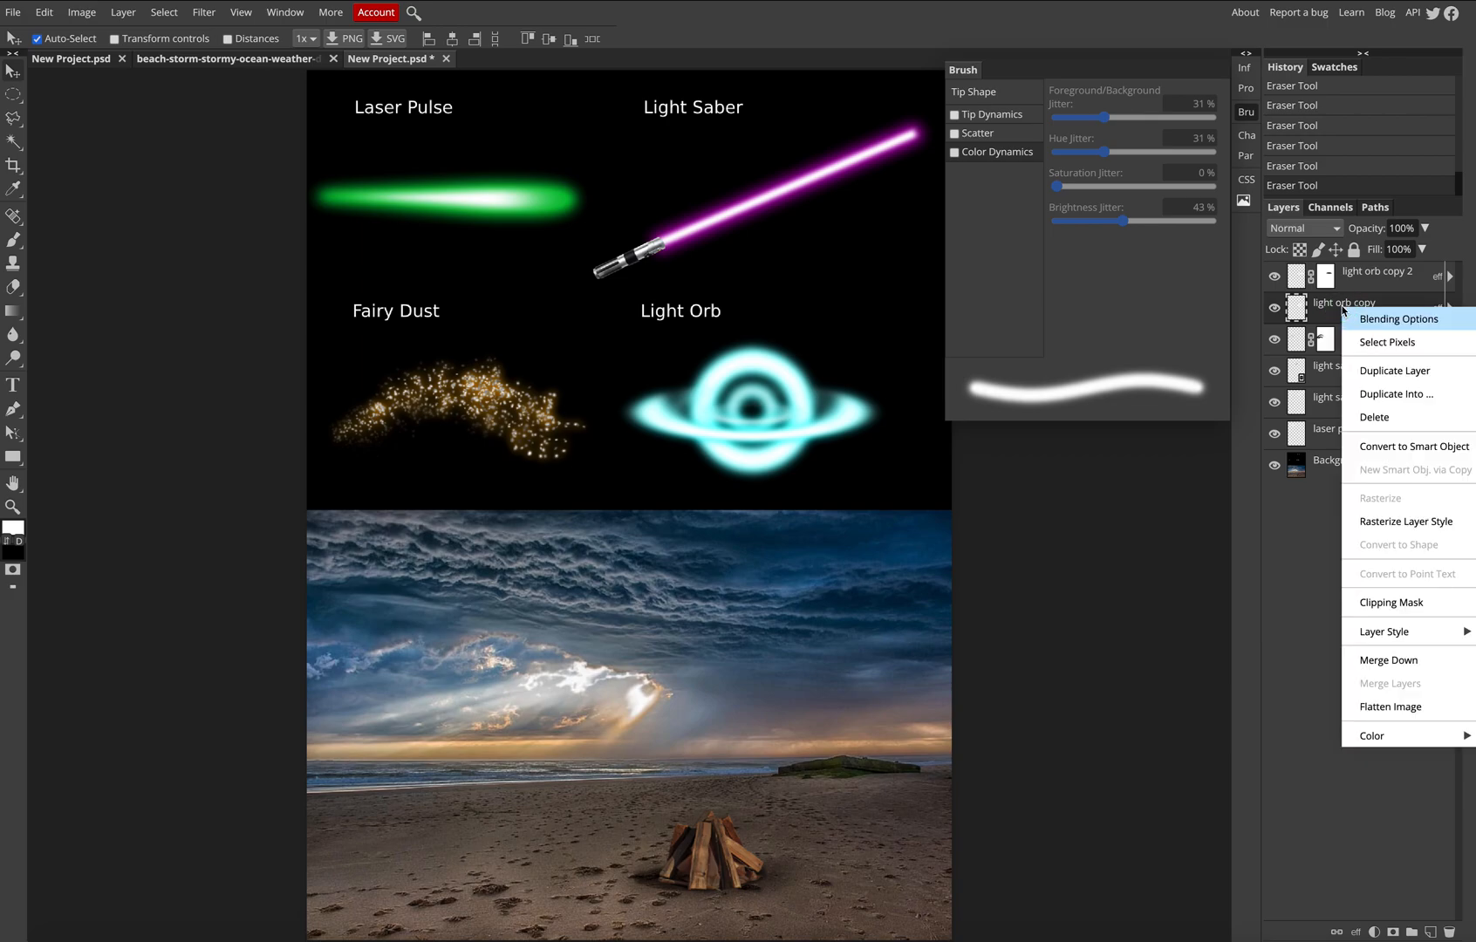
click(1385, 377)
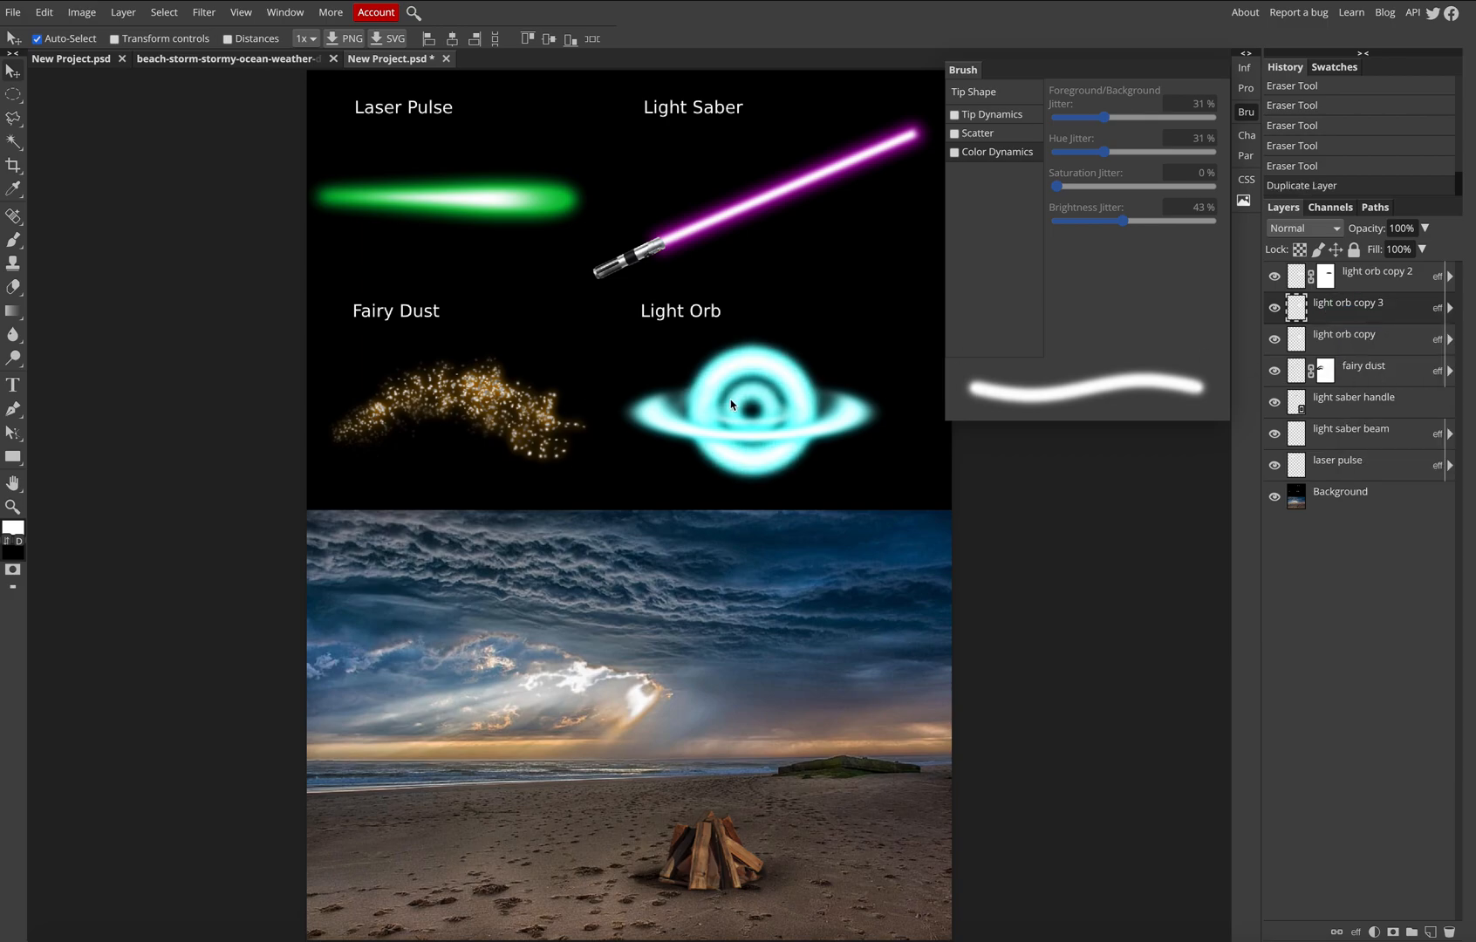
- Free Transform the new duplicate into a tall, narrow ellipse, 44.68% wide and about 144% high, centred on the orb
click(43, 13)
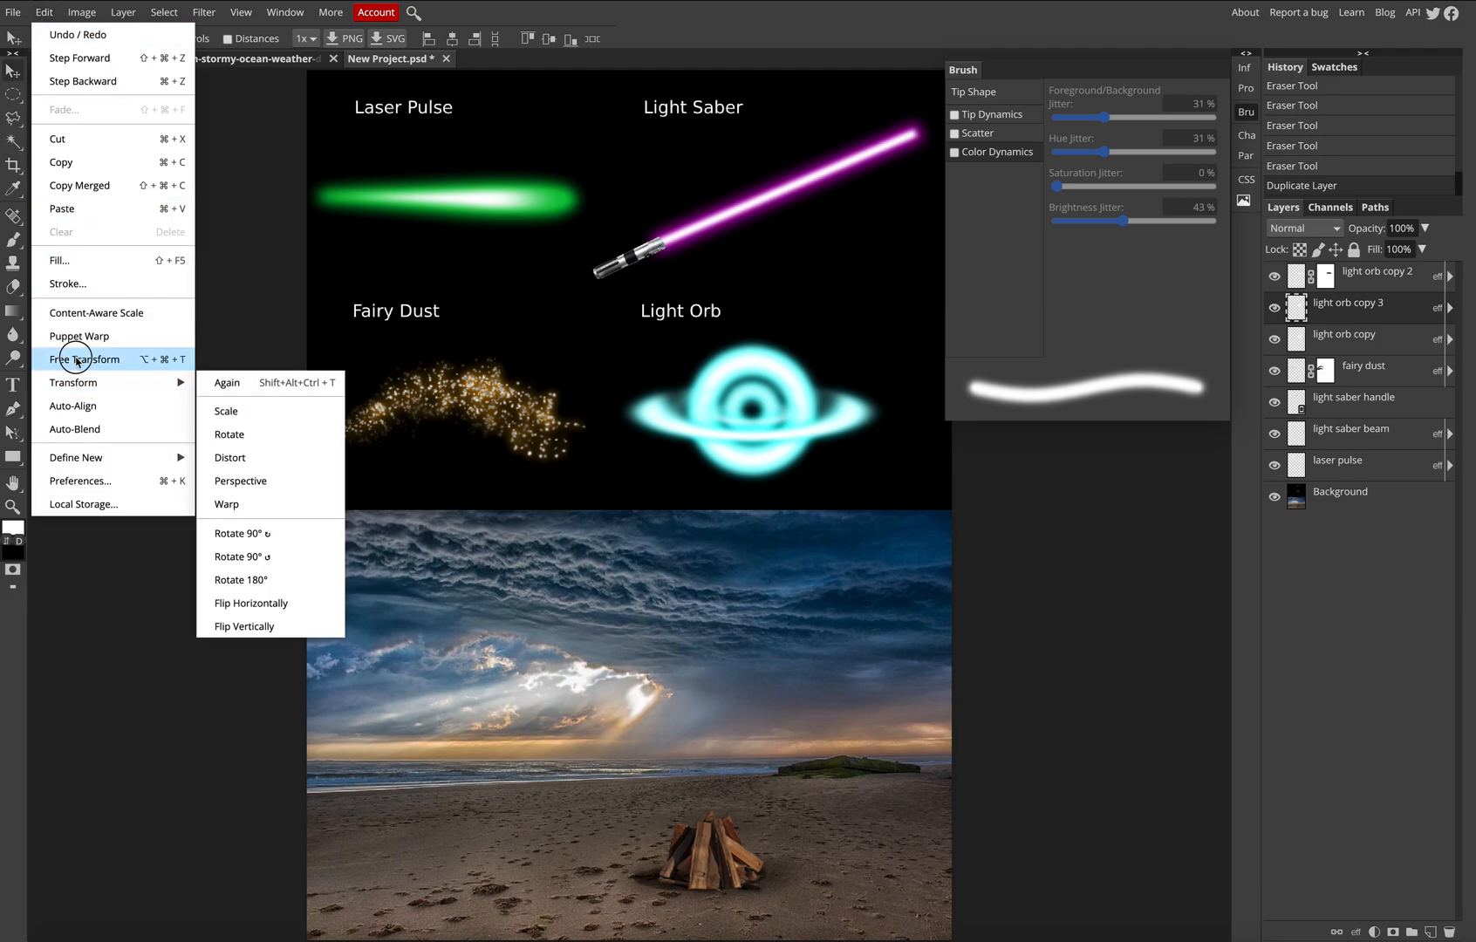
click(77, 359)
drag(752, 478, 752, 527)
drag(752, 340, 753, 307)
drag(684, 419, 760, 419)
drag(801, 485, 763, 480)
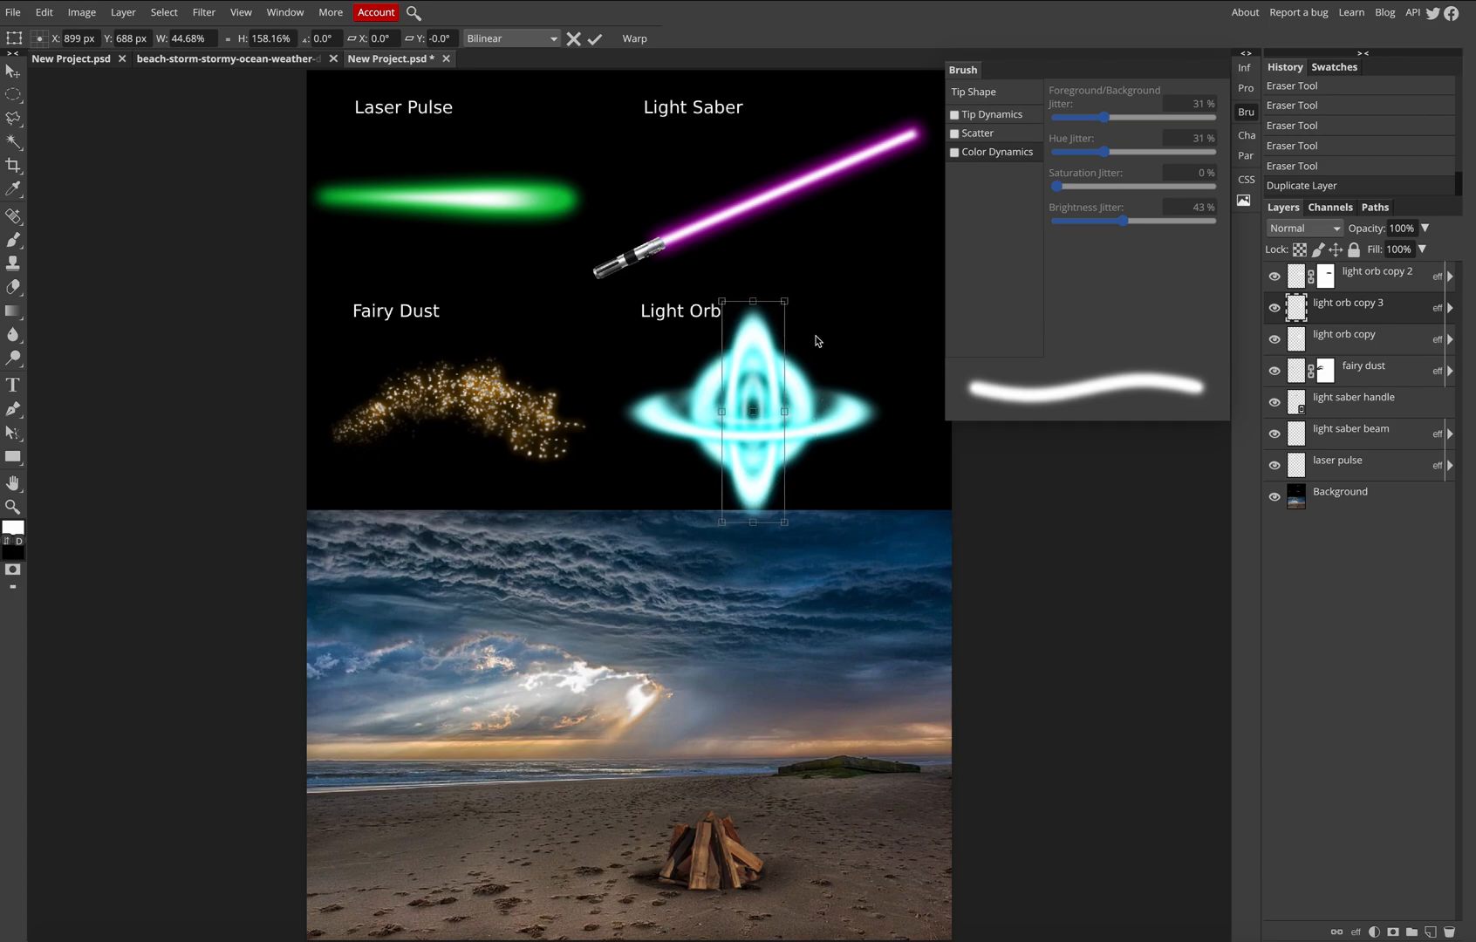
drag(753, 302, 756, 343)
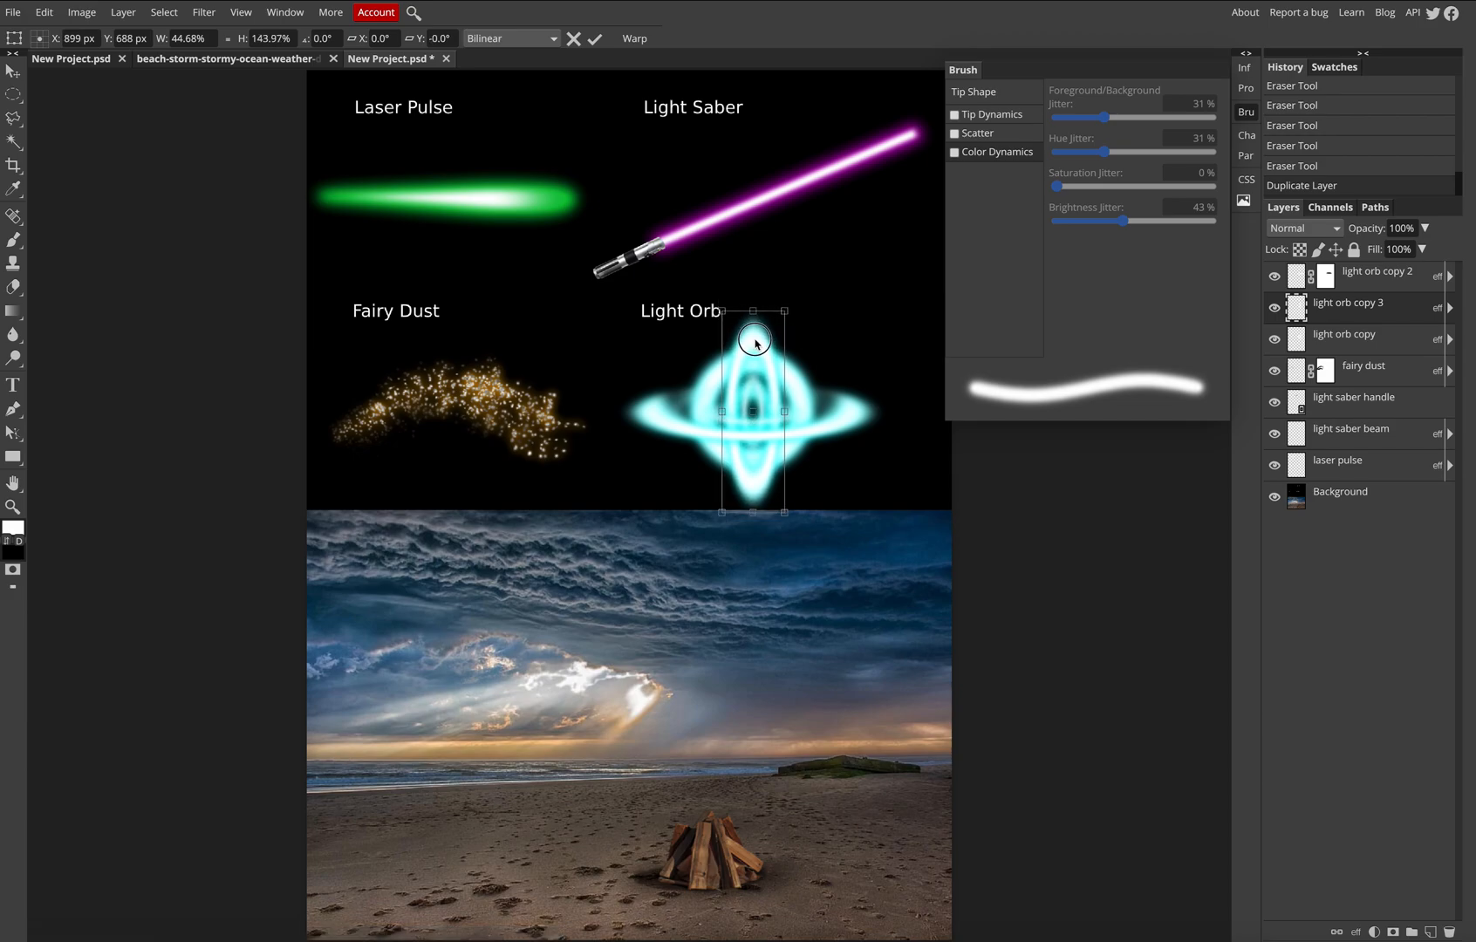
key(Return)
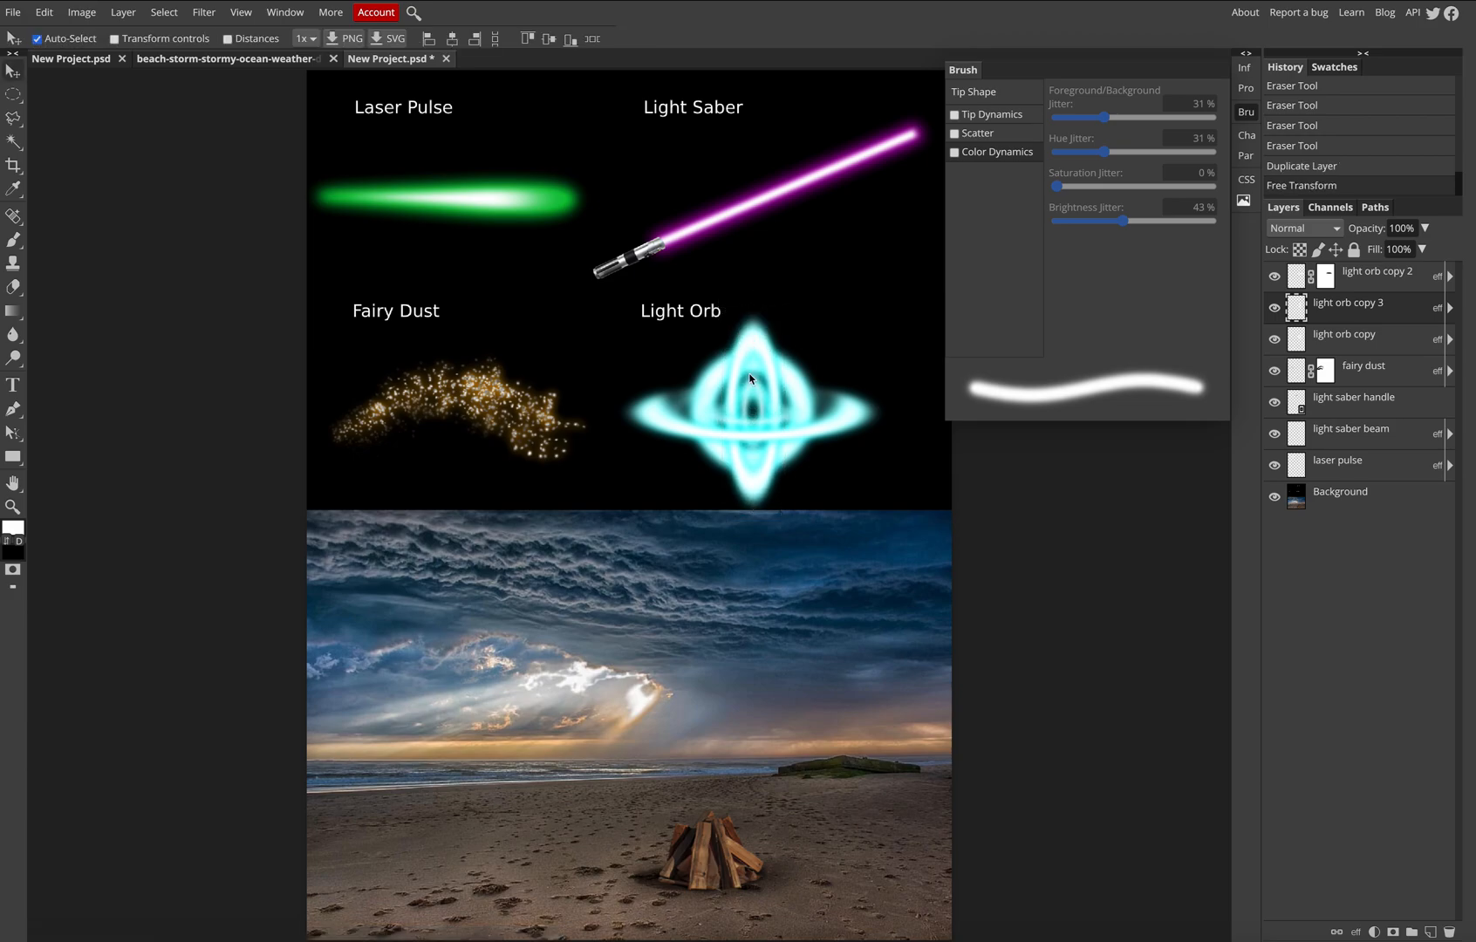
- Add a raster mask to the tall ring layer and erase the left side of the ellipse where it crosses the orb
click(1393, 932)
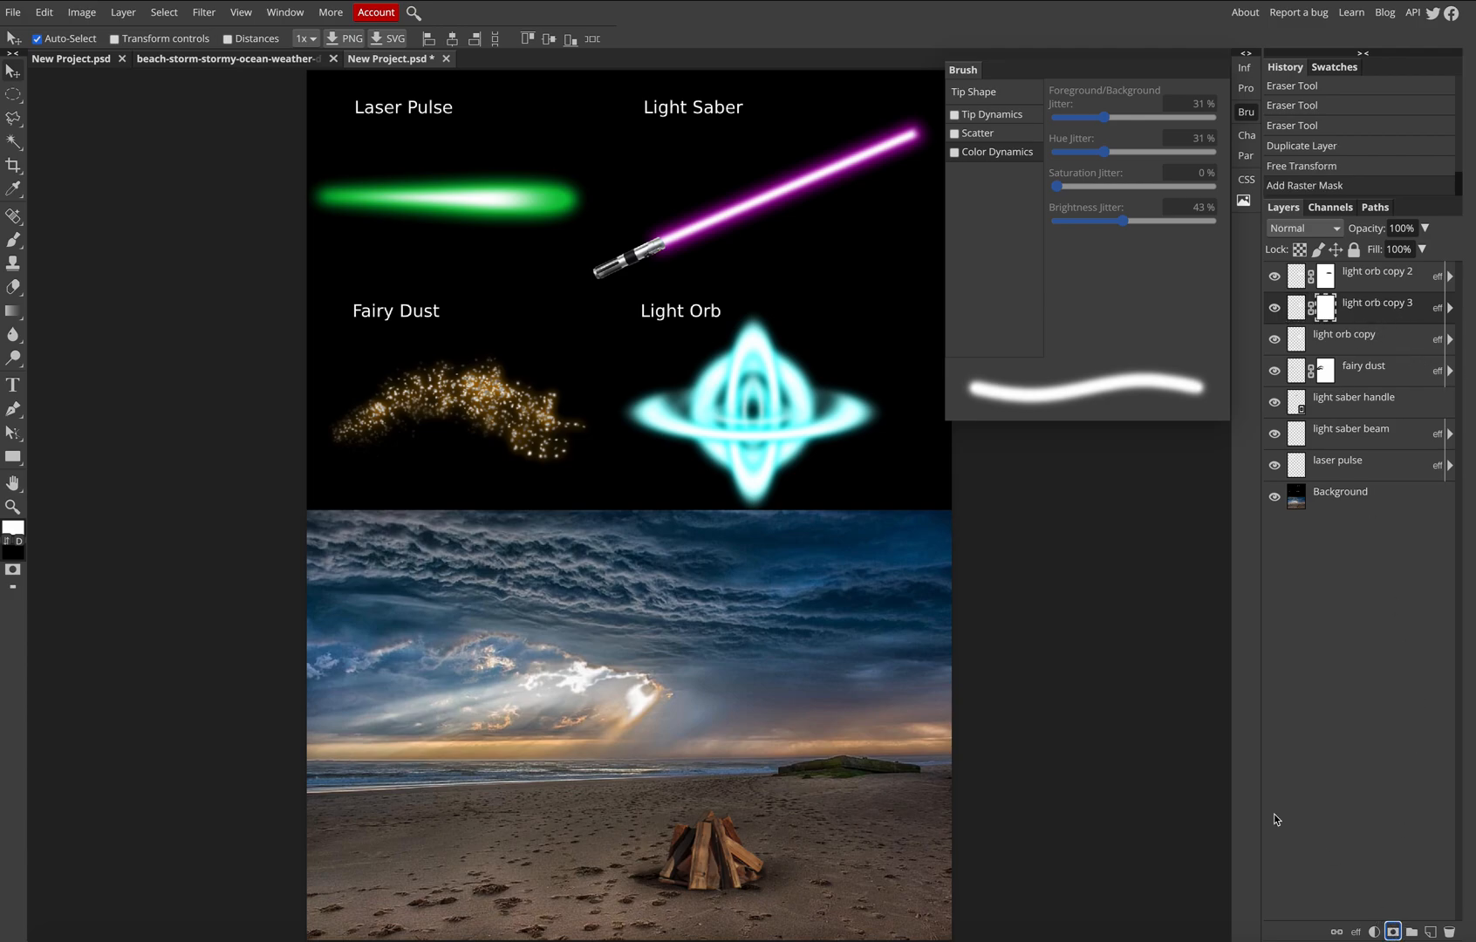
click(12, 287)
drag(729, 368, 740, 453)
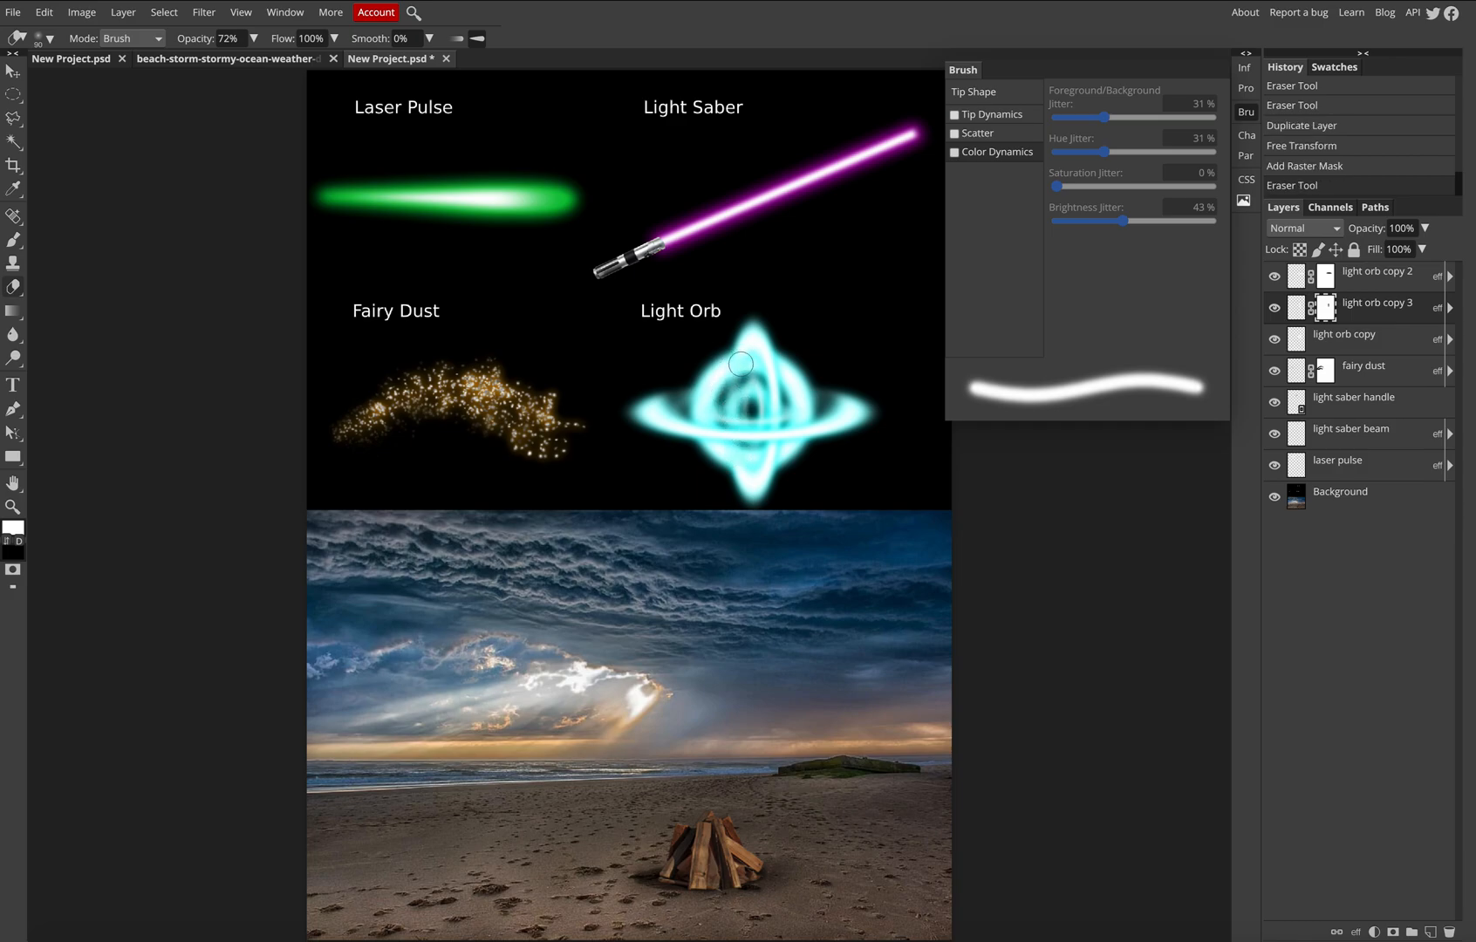
drag(740, 361, 742, 469)
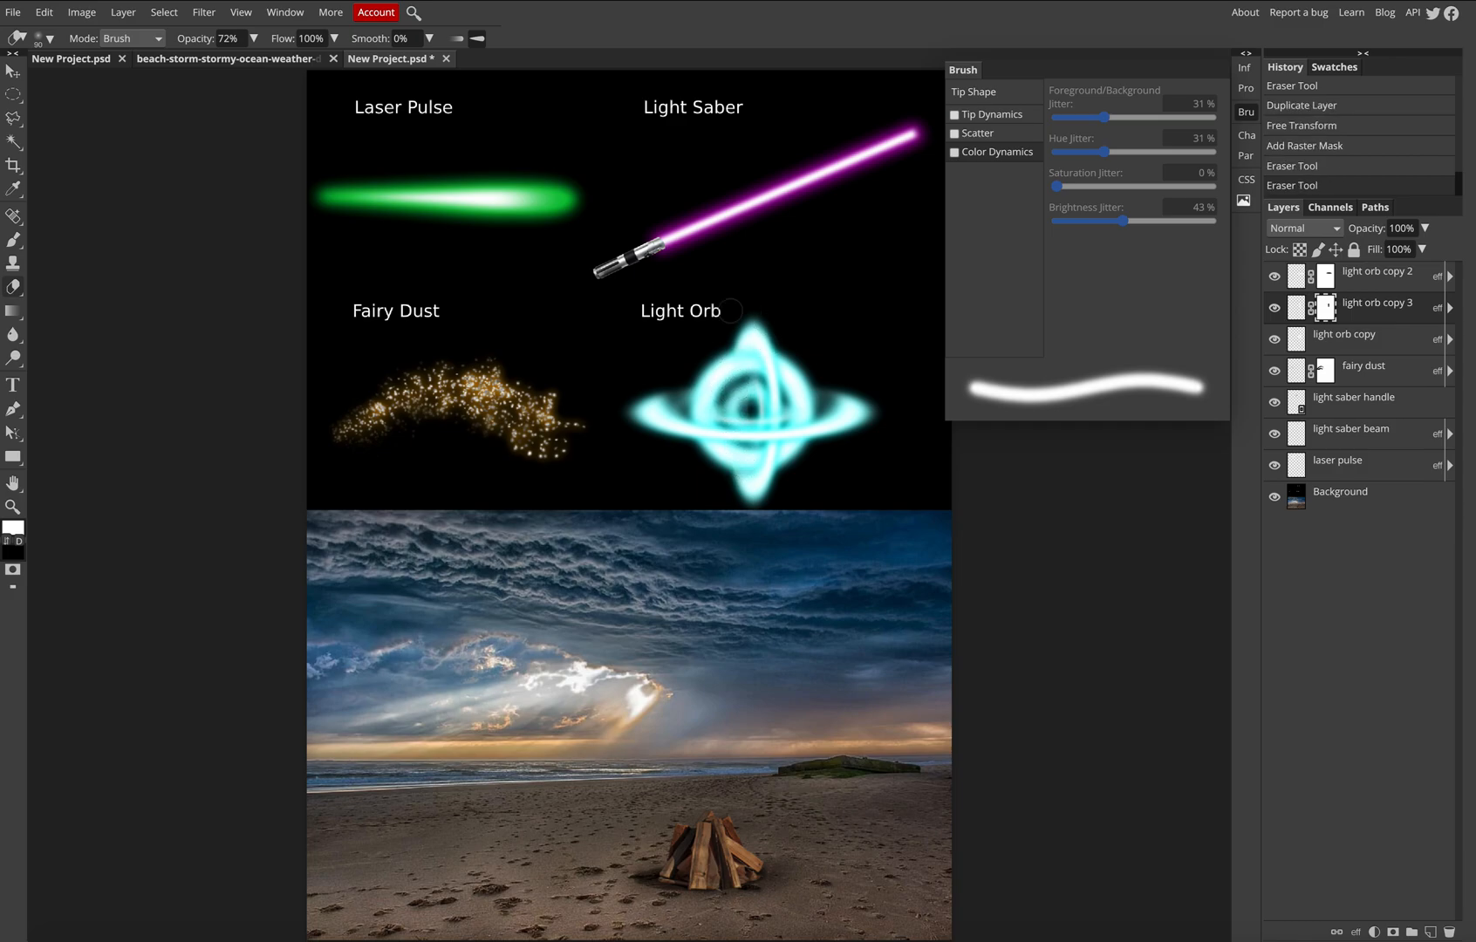
mouse_move(747, 364)
mouse_down()
mouse_move(747, 402)
mouse_move(740, 384)
mouse_up()
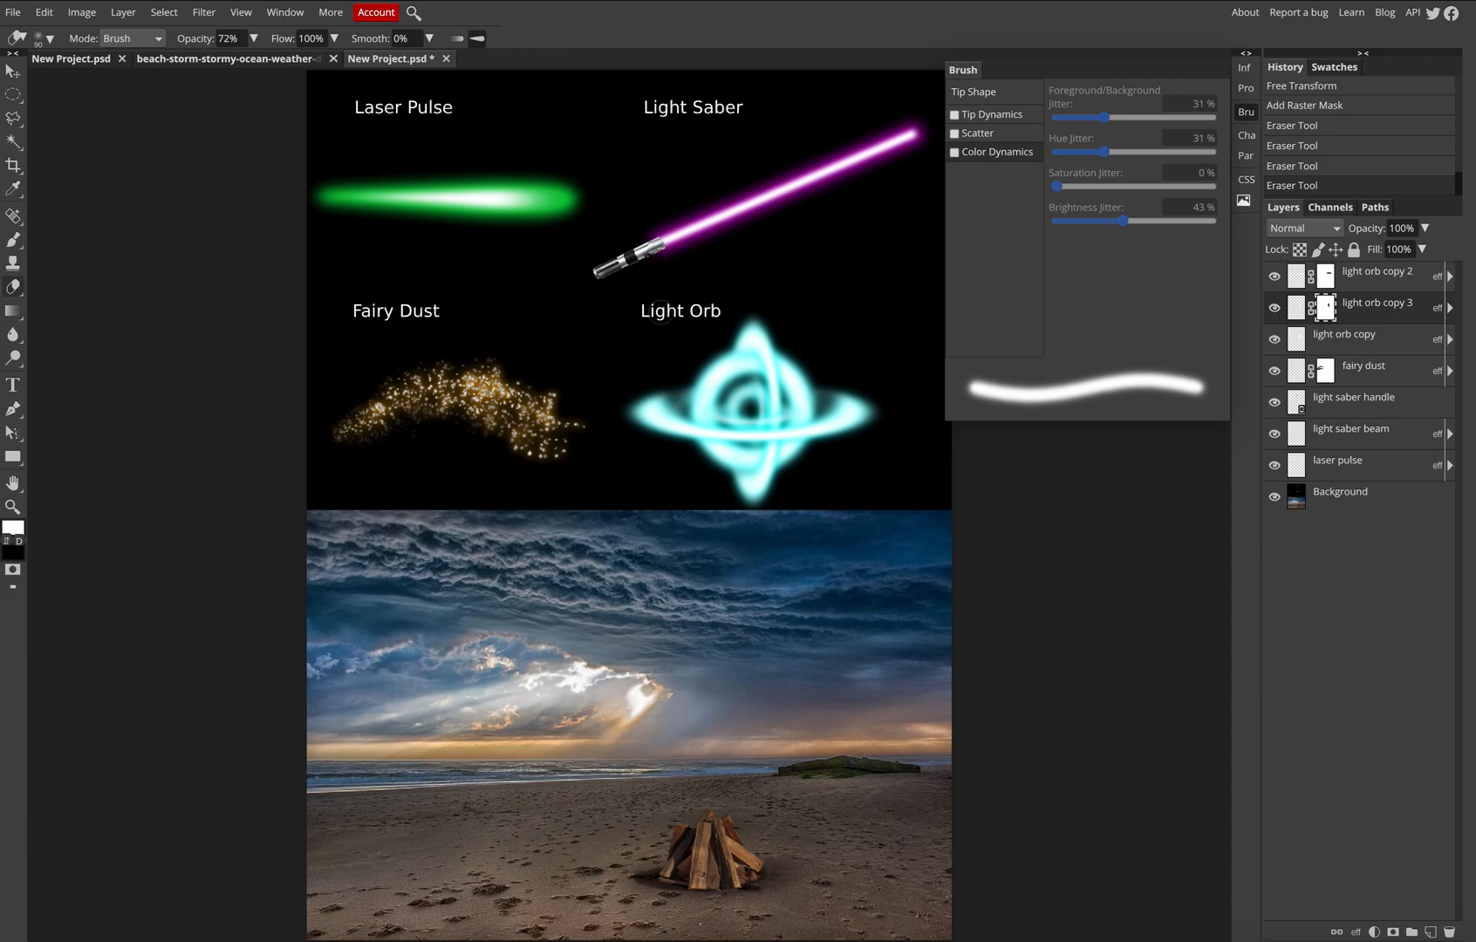
click(11, 72)
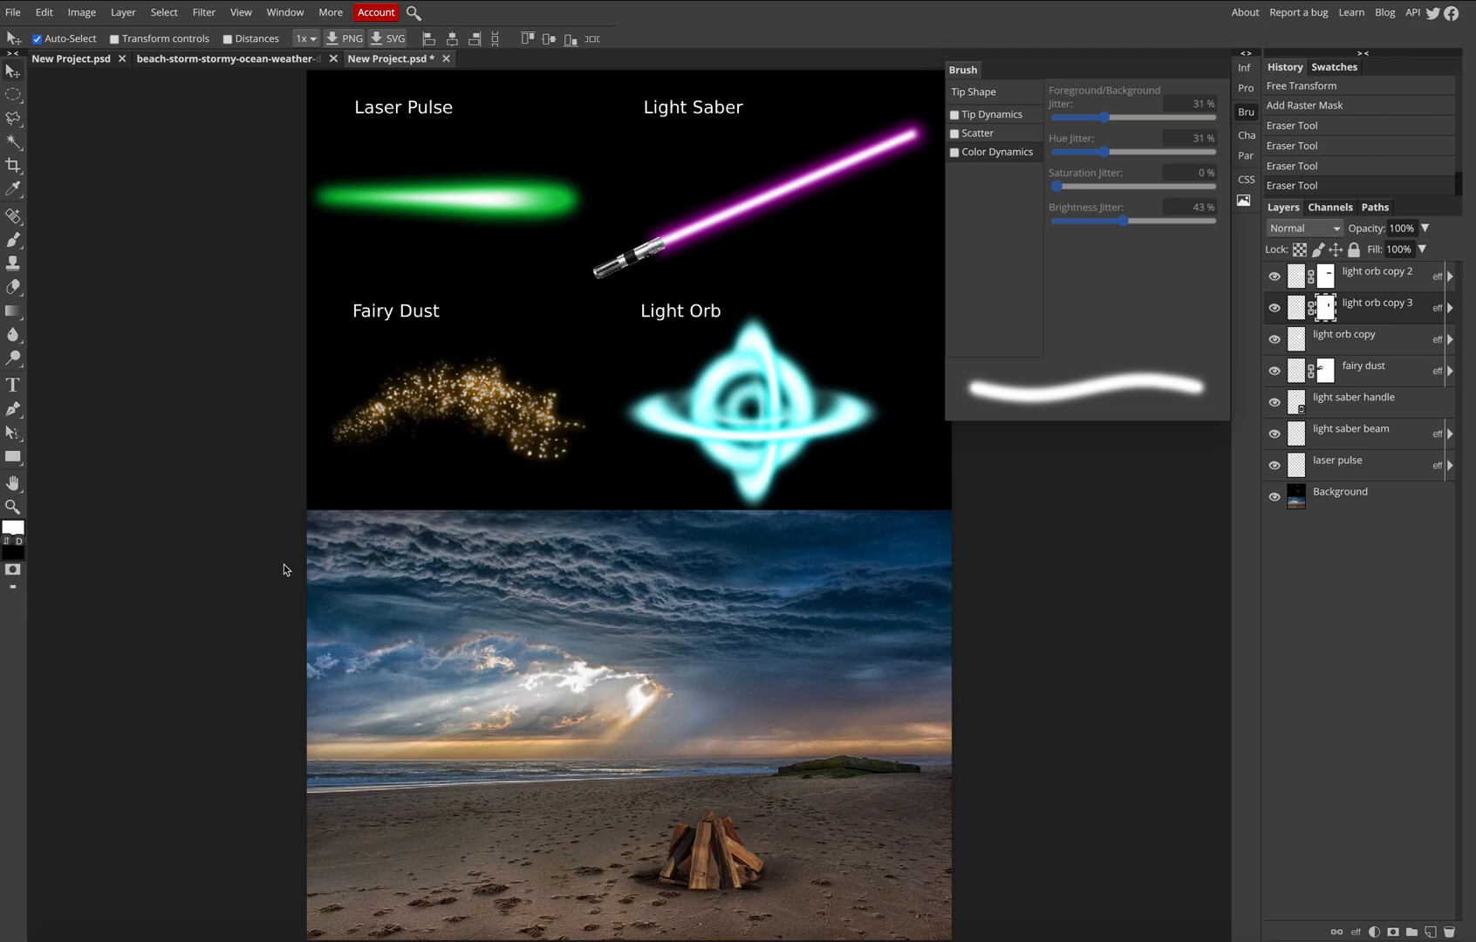
- Place electric ball.jpg from the Lighting Effects folder into the composition as a smart object
click(13, 506)
click(738, 788)
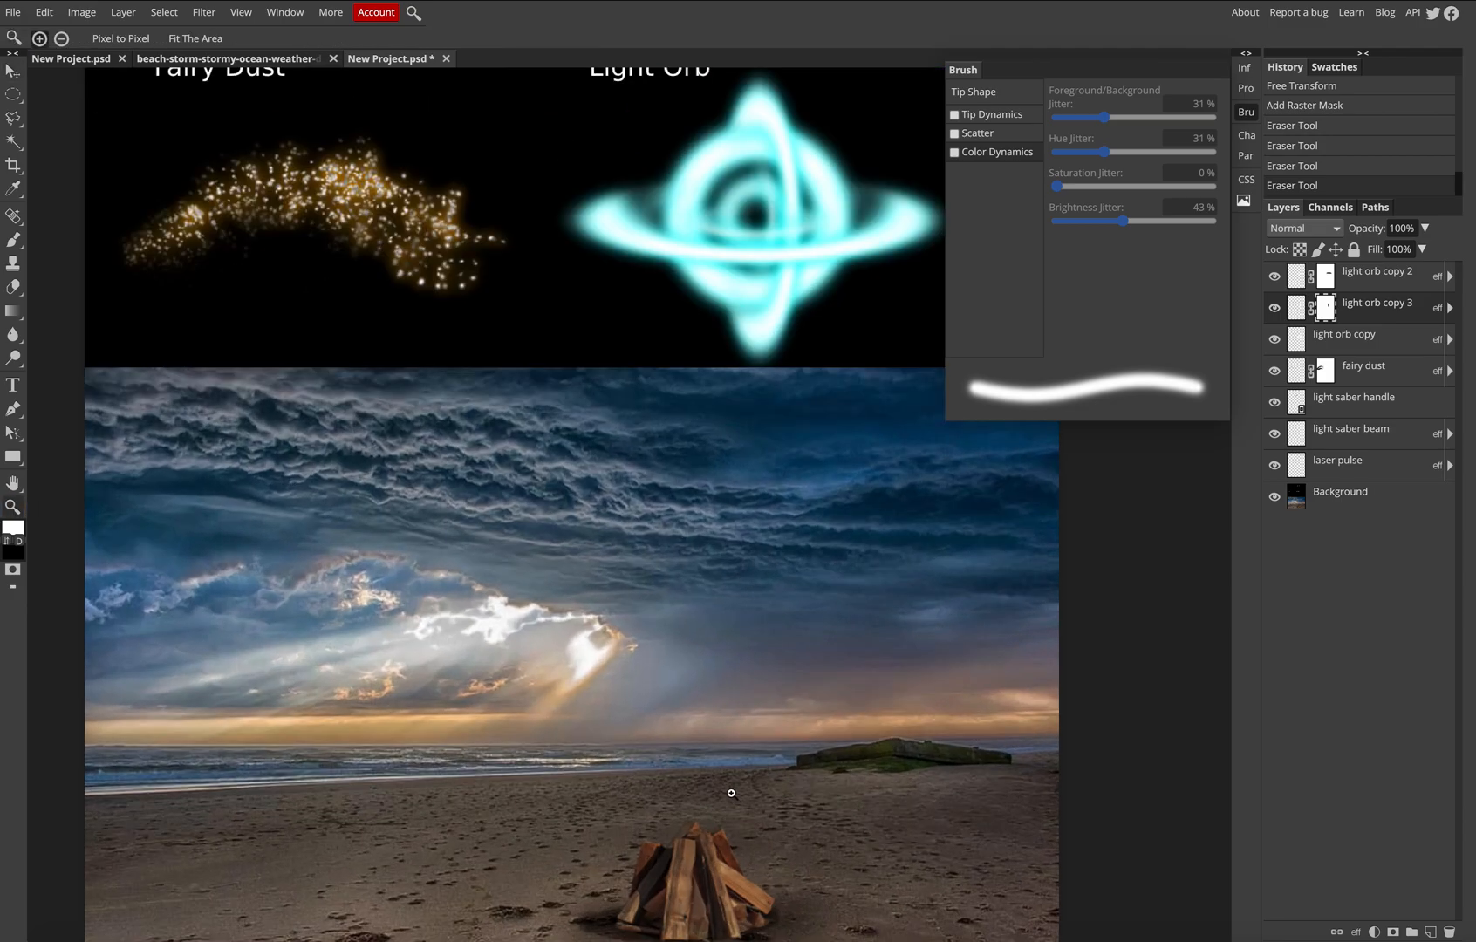
scroll(686, 735, up, 2)
scroll(687, 735, down, 4)
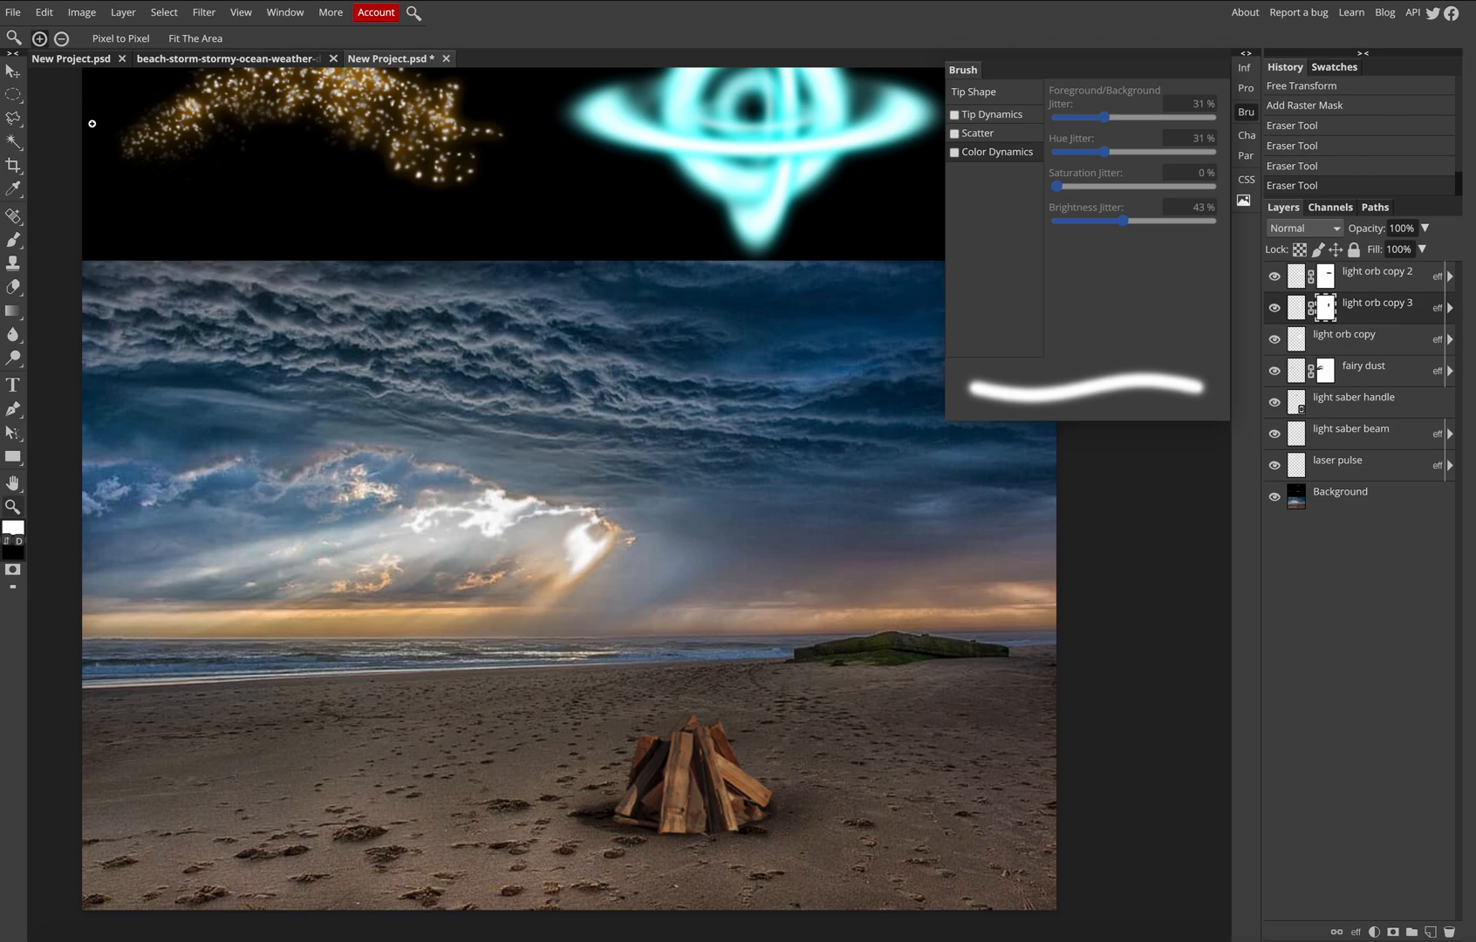
click(15, 14)
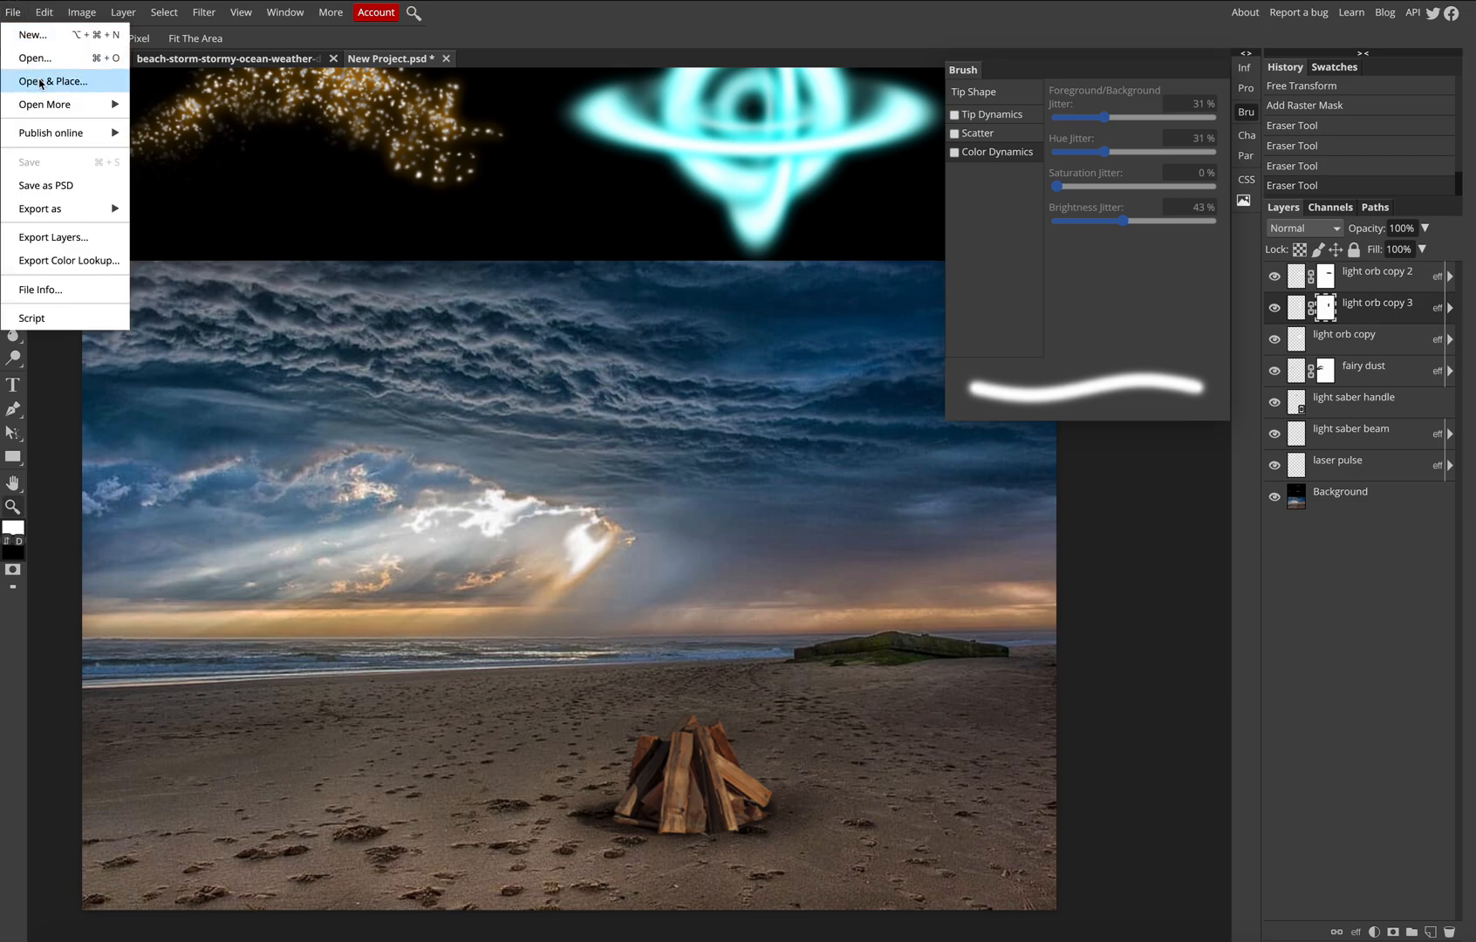
click(40, 83)
scroll(731, 71, right, 1)
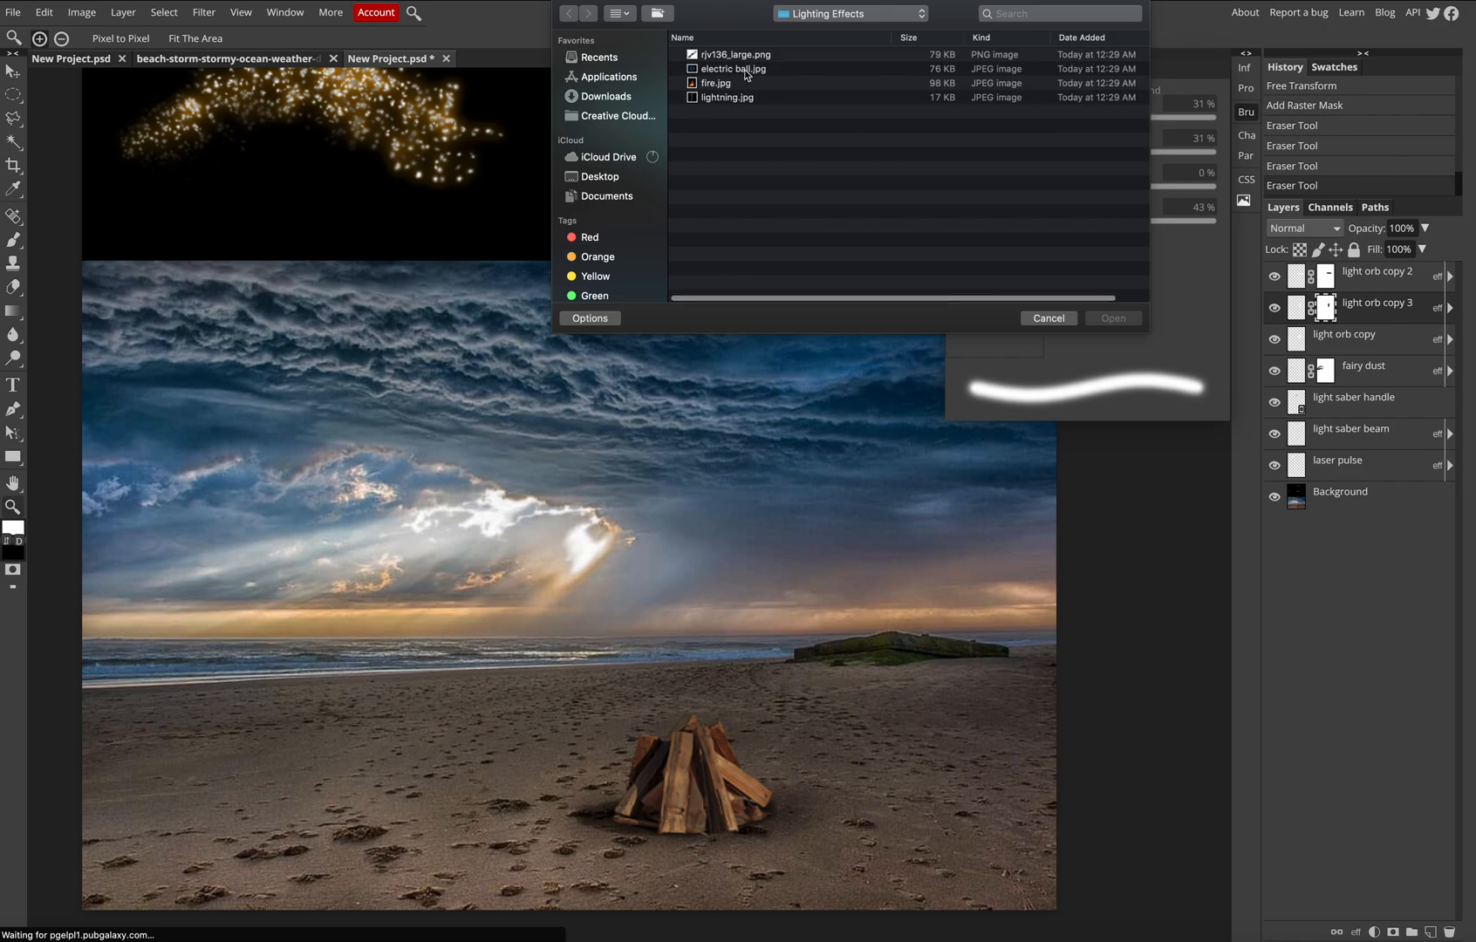
click(732, 69)
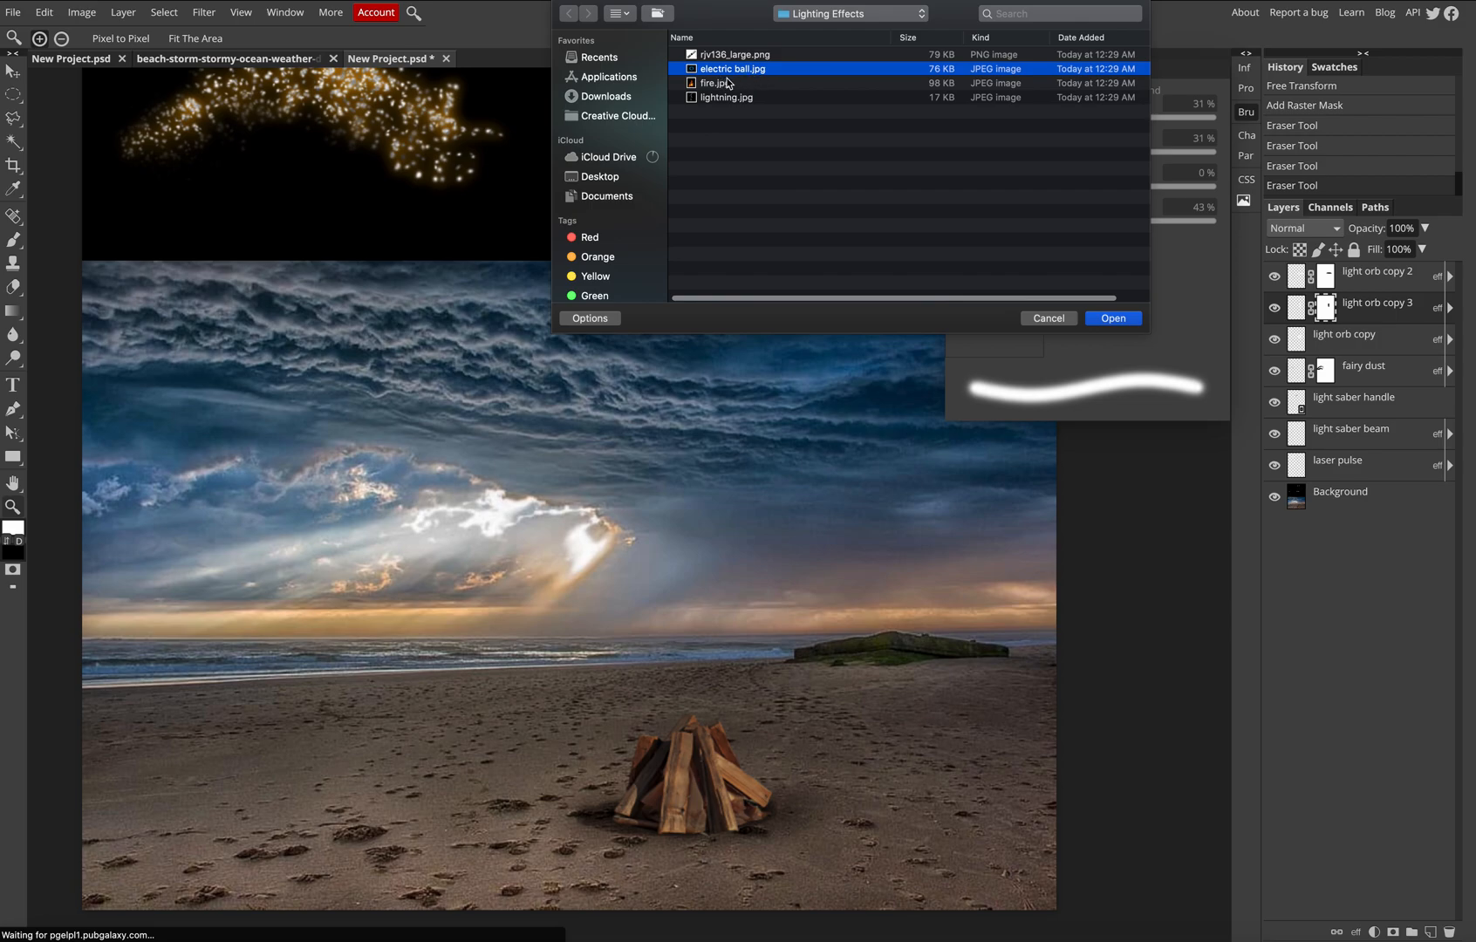
scroll(721, 90, left, 1)
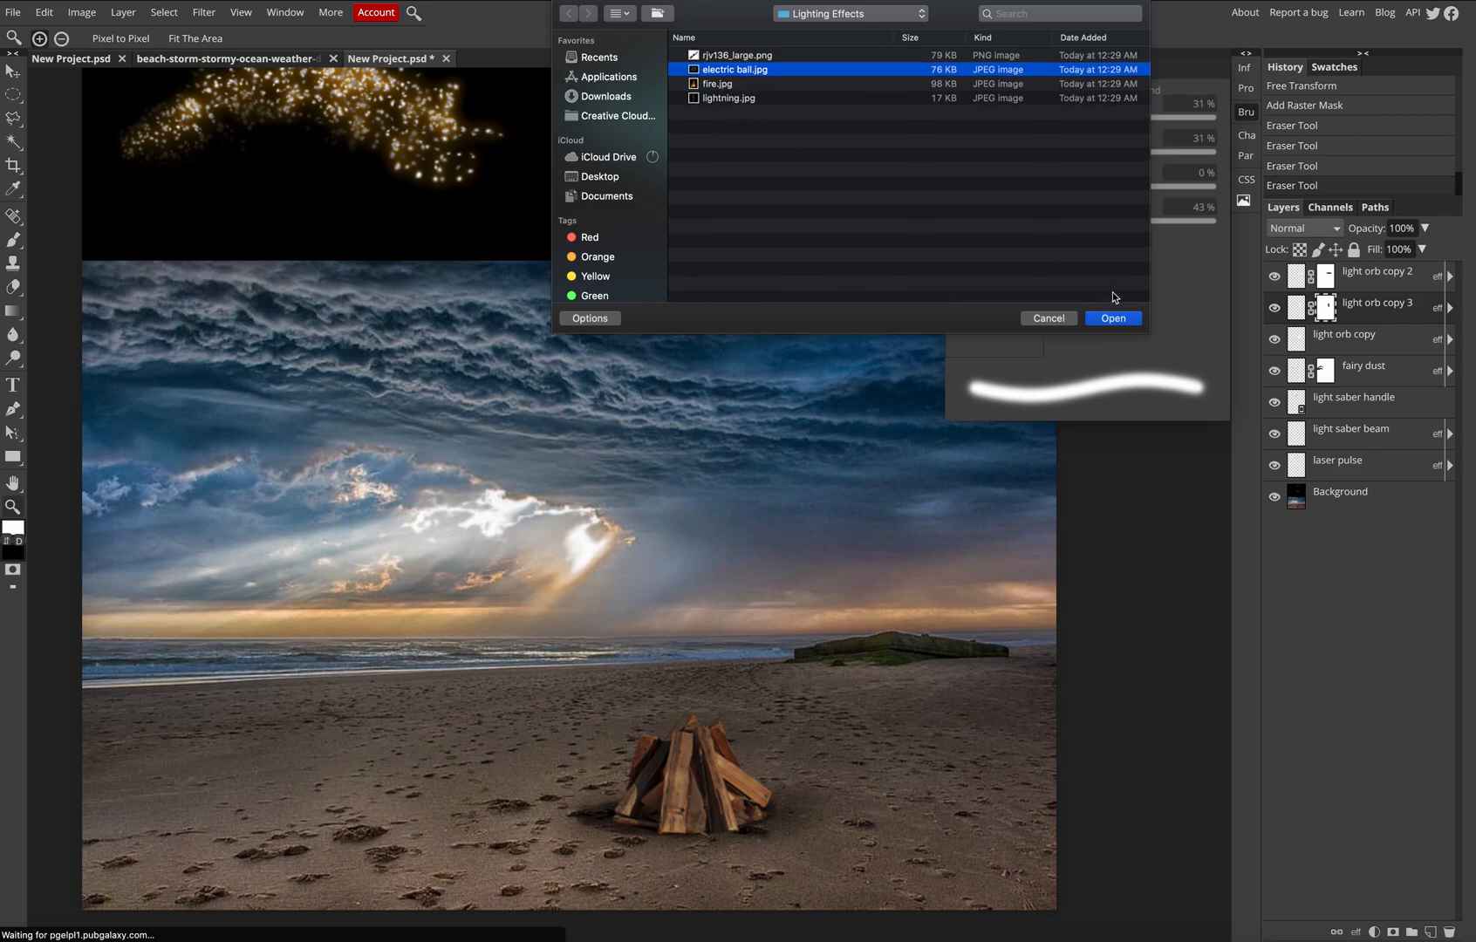
click(1114, 318)
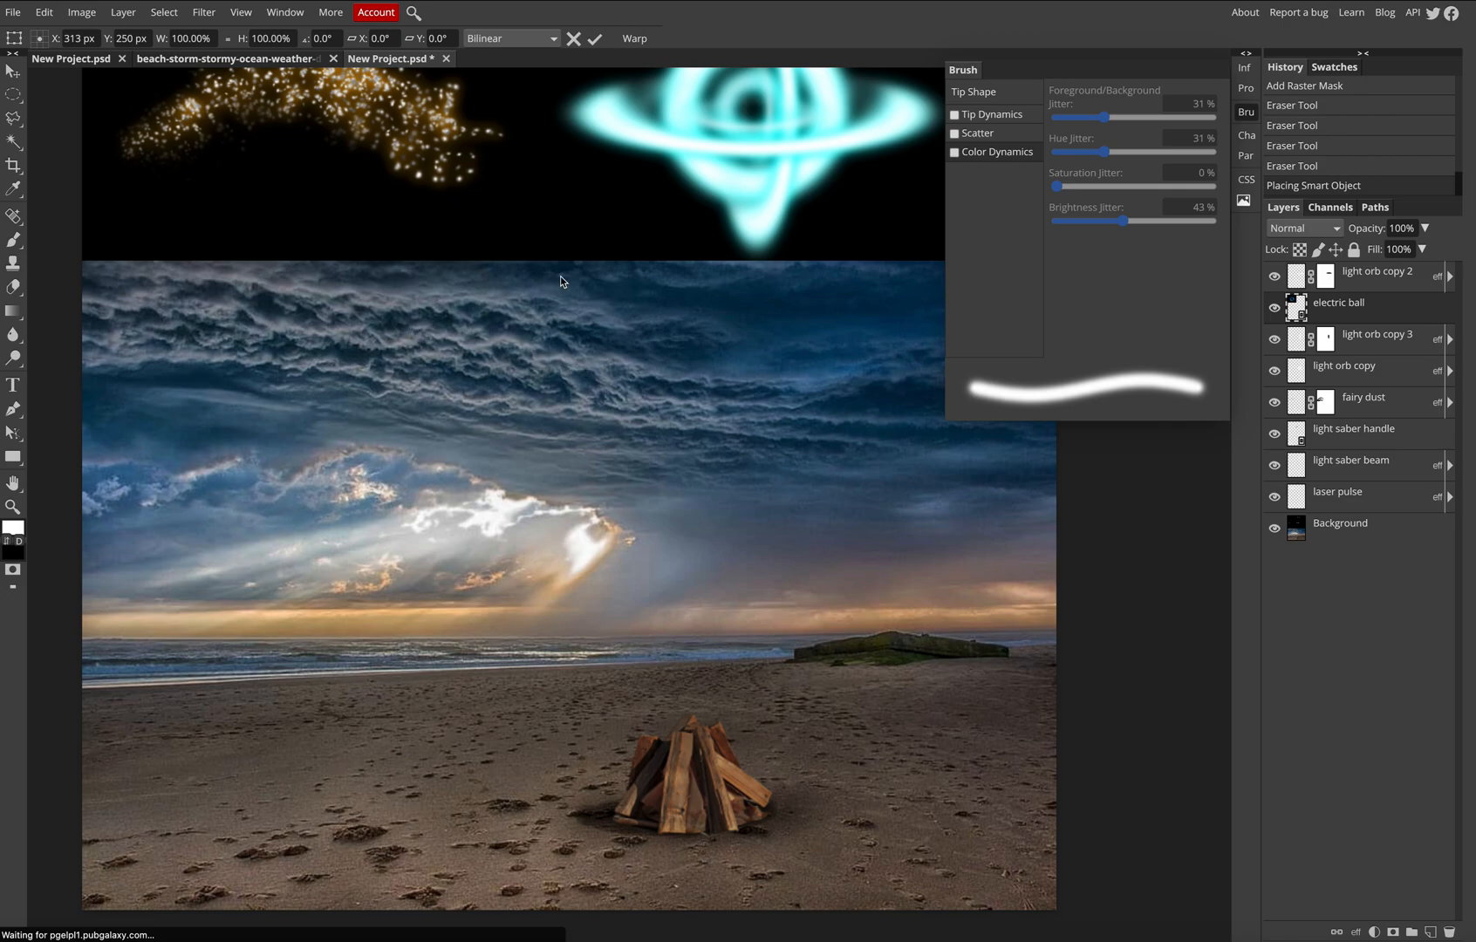
- Move the placed electric ball image down onto the left side of the beach photo at full size and apply the placement
scroll(654, 307, down, 1)
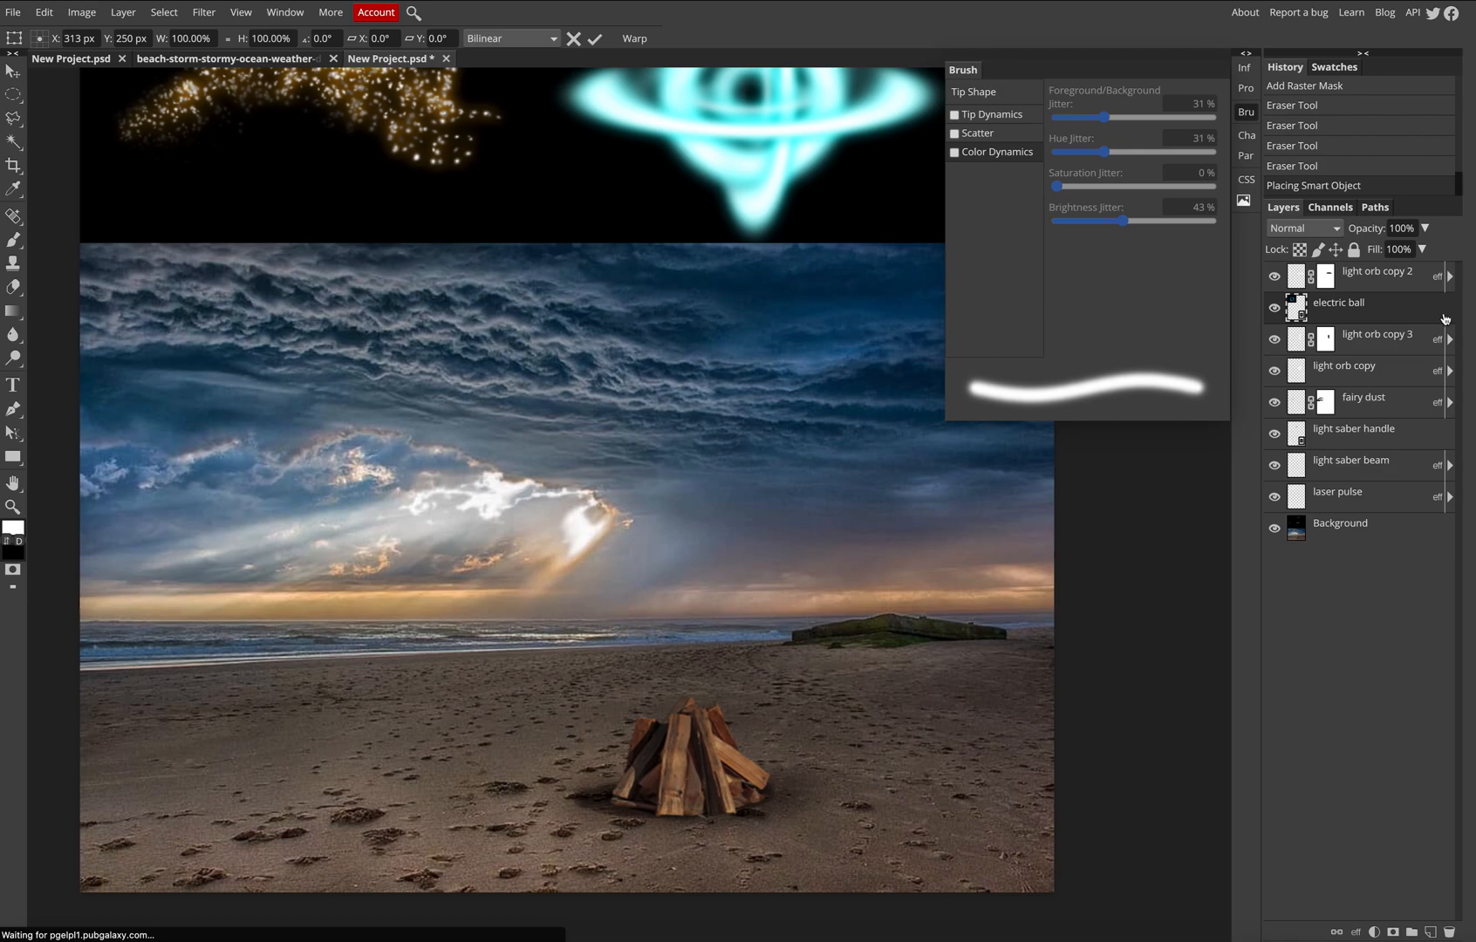
scroll(857, 343, down, 1)
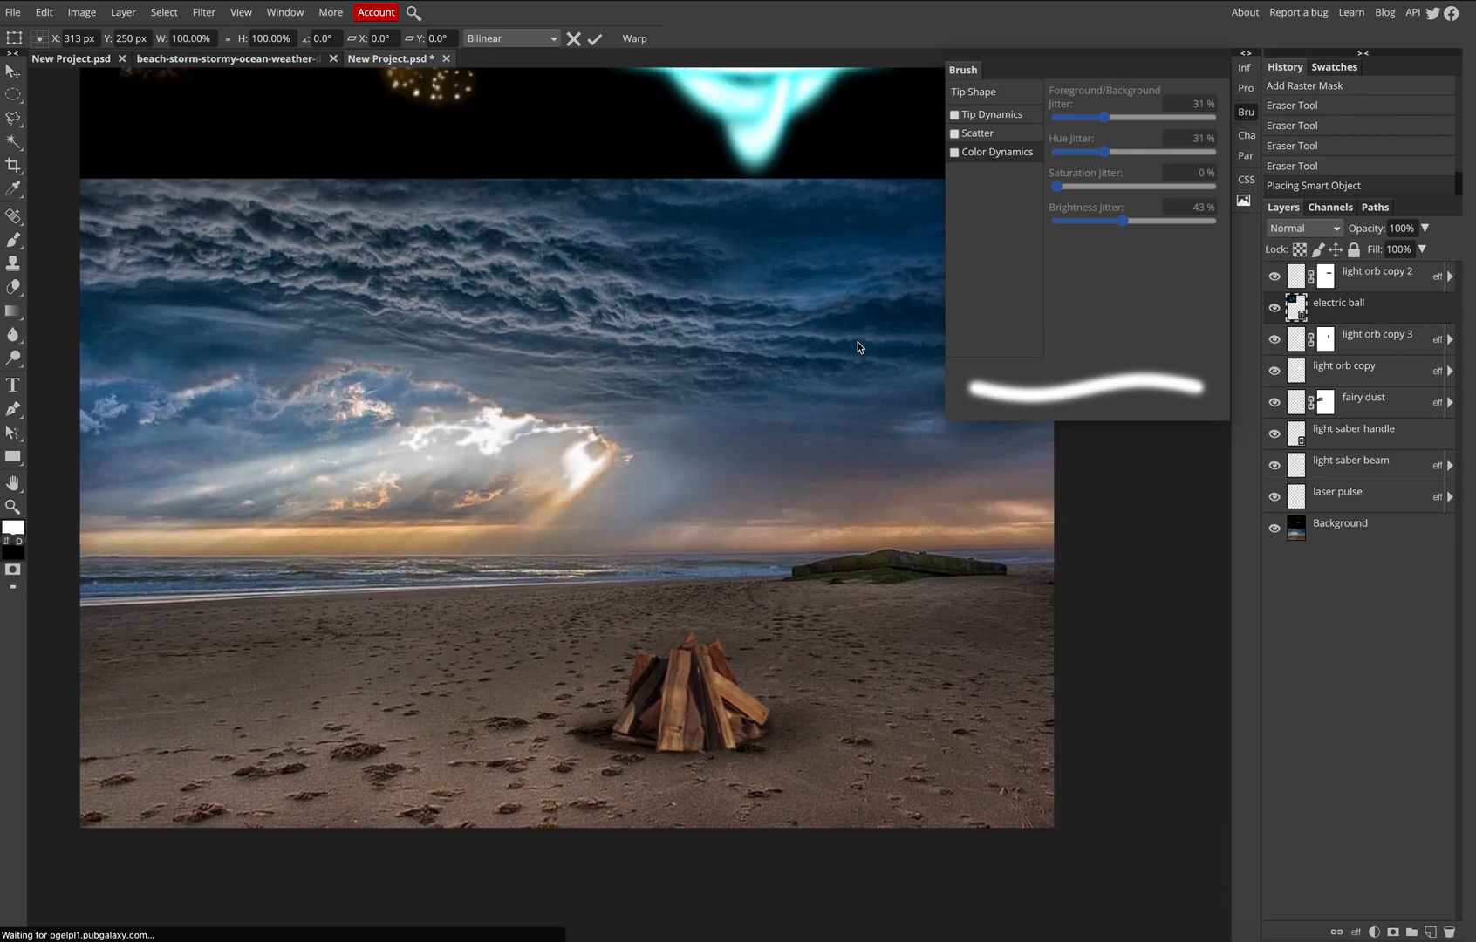
scroll(862, 341, up, 6)
scroll(862, 344, down, 2)
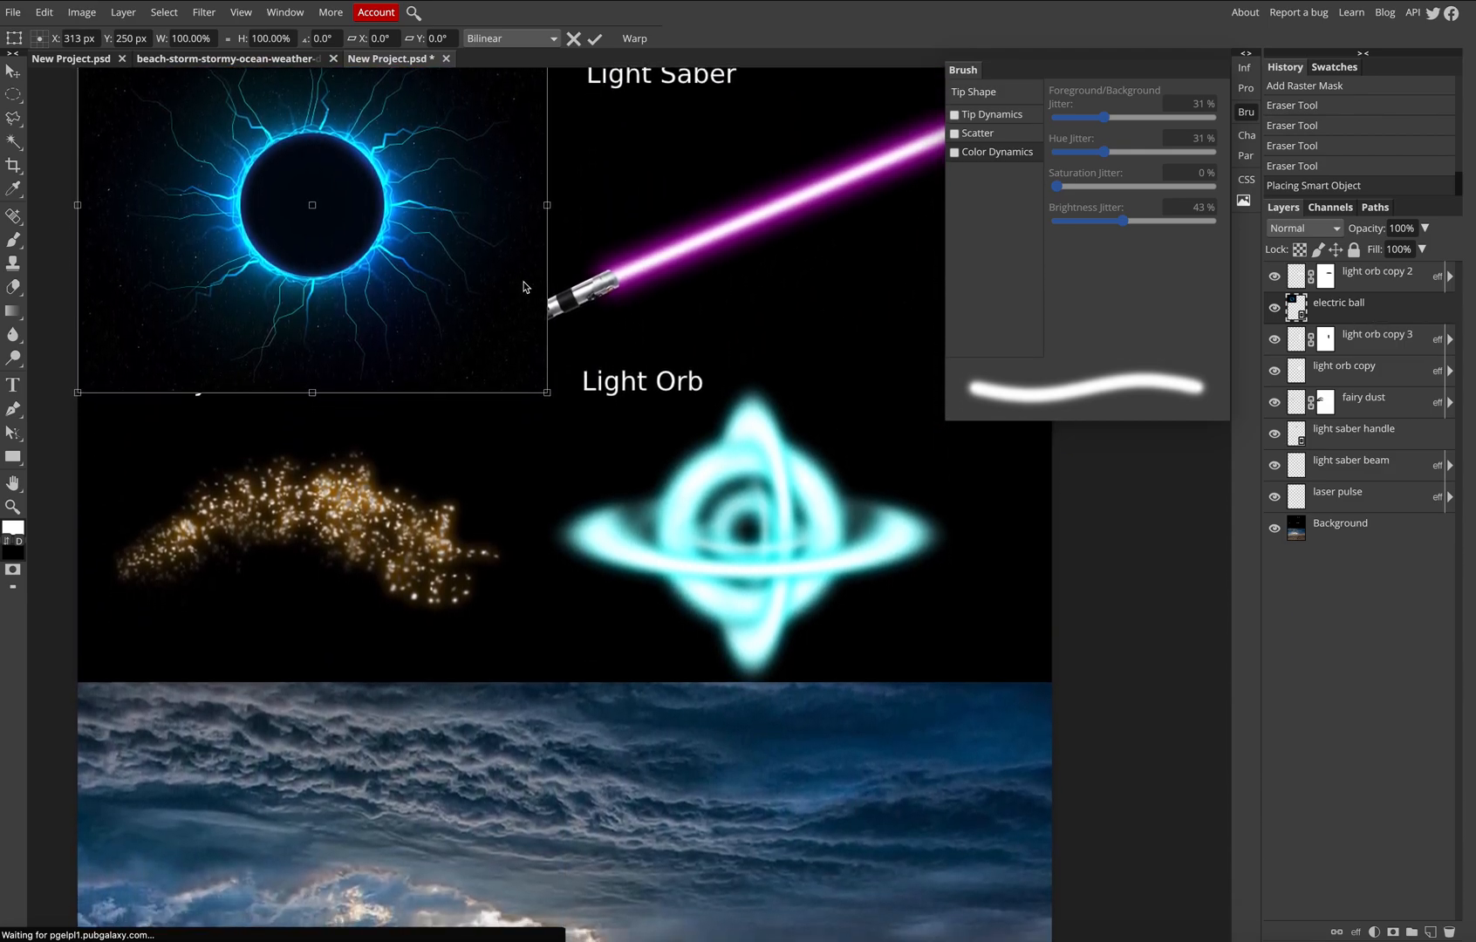
drag(441, 228, 544, 768)
scroll(547, 765, down, 4)
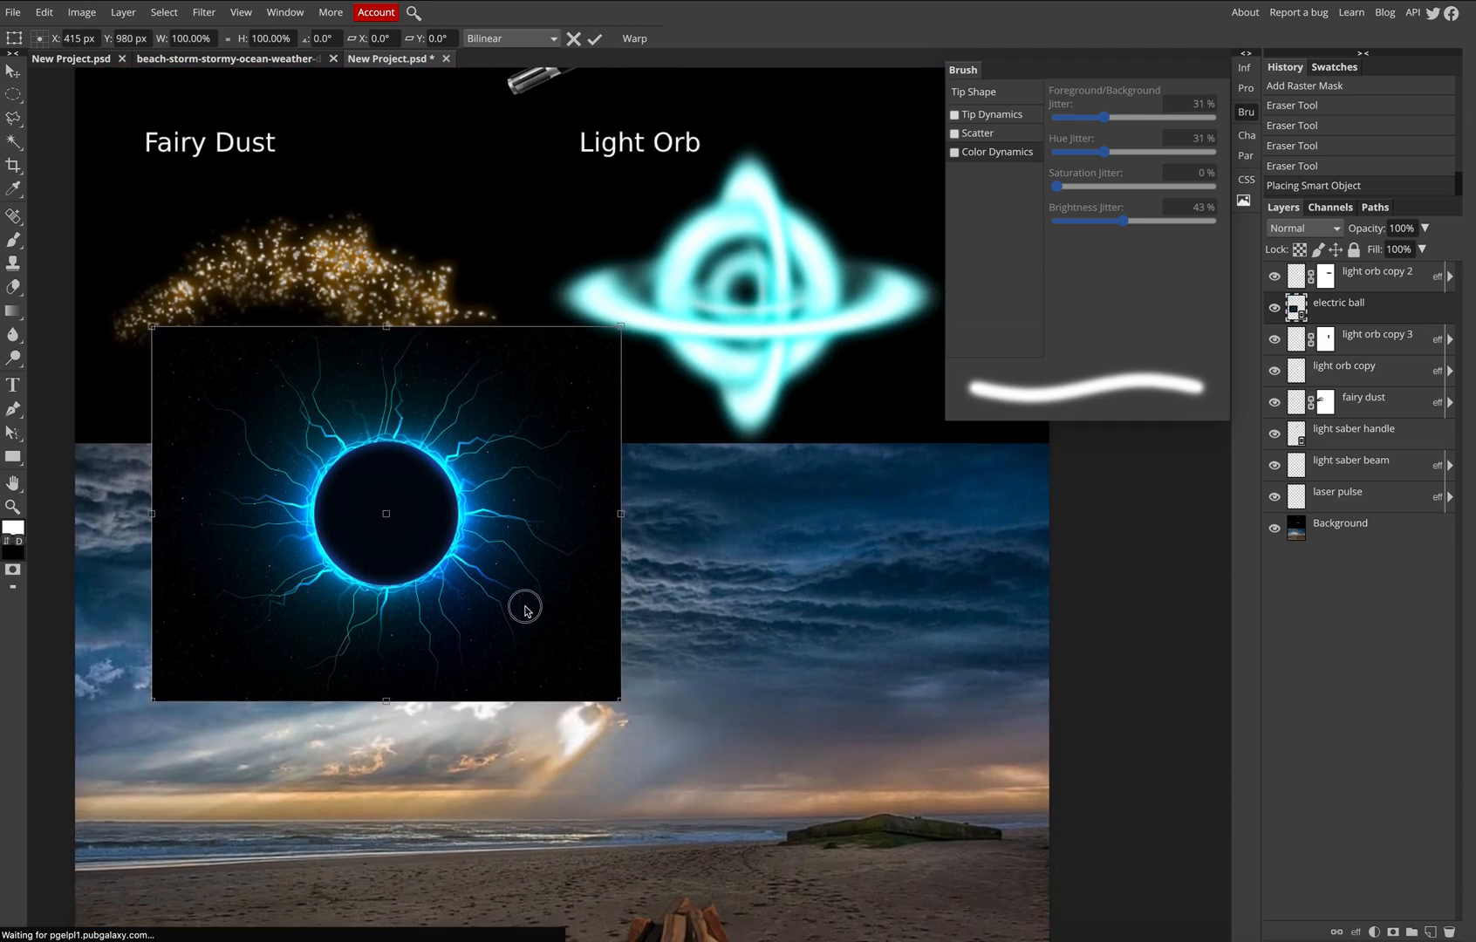
drag(521, 603, 459, 777)
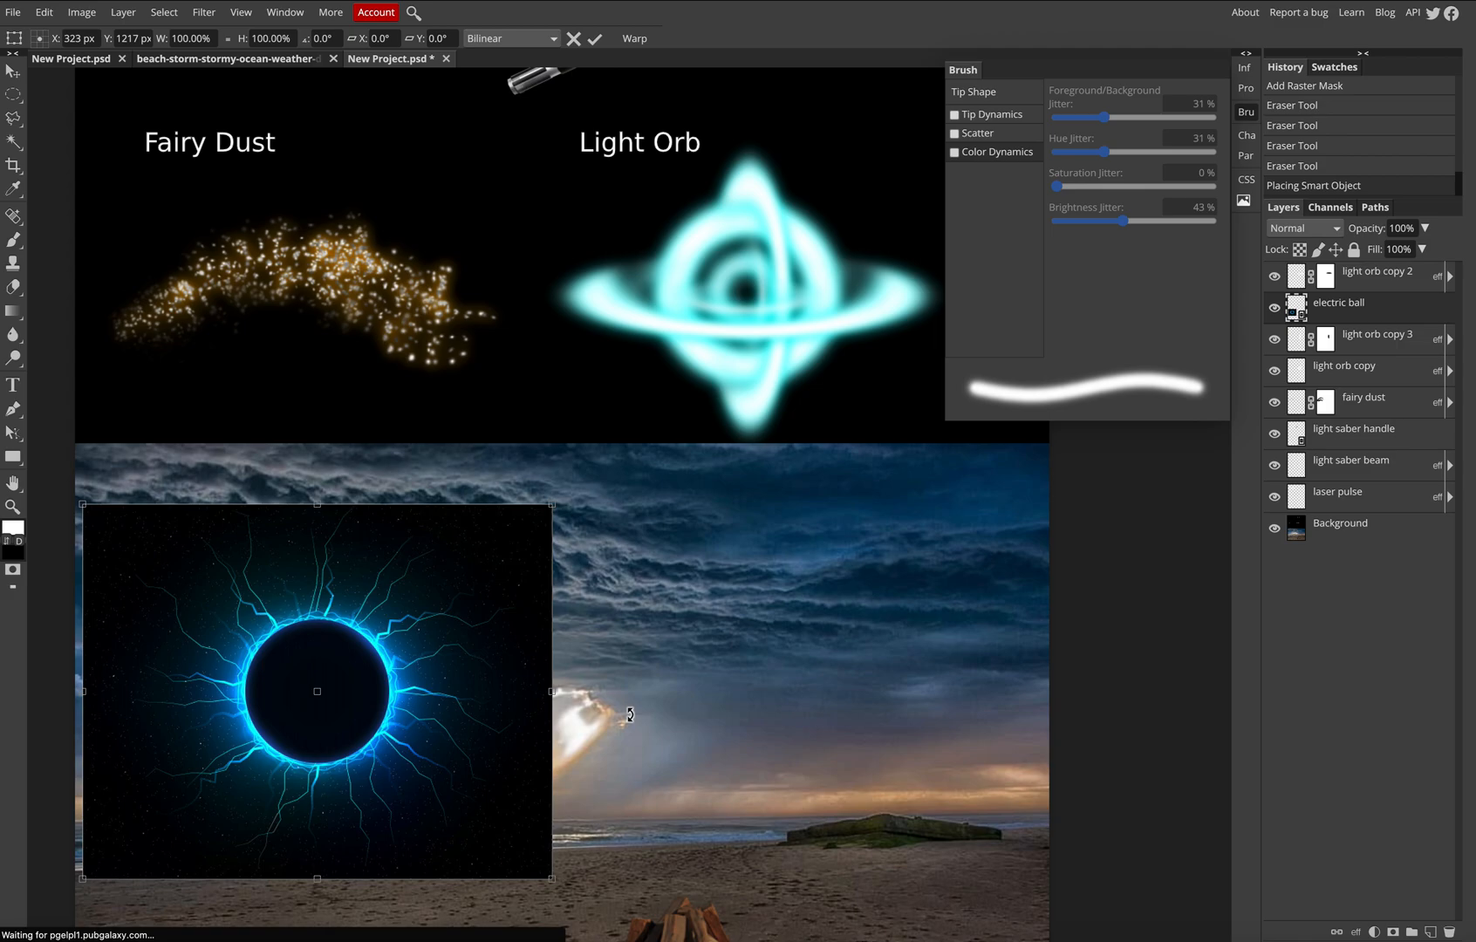
key(Return)
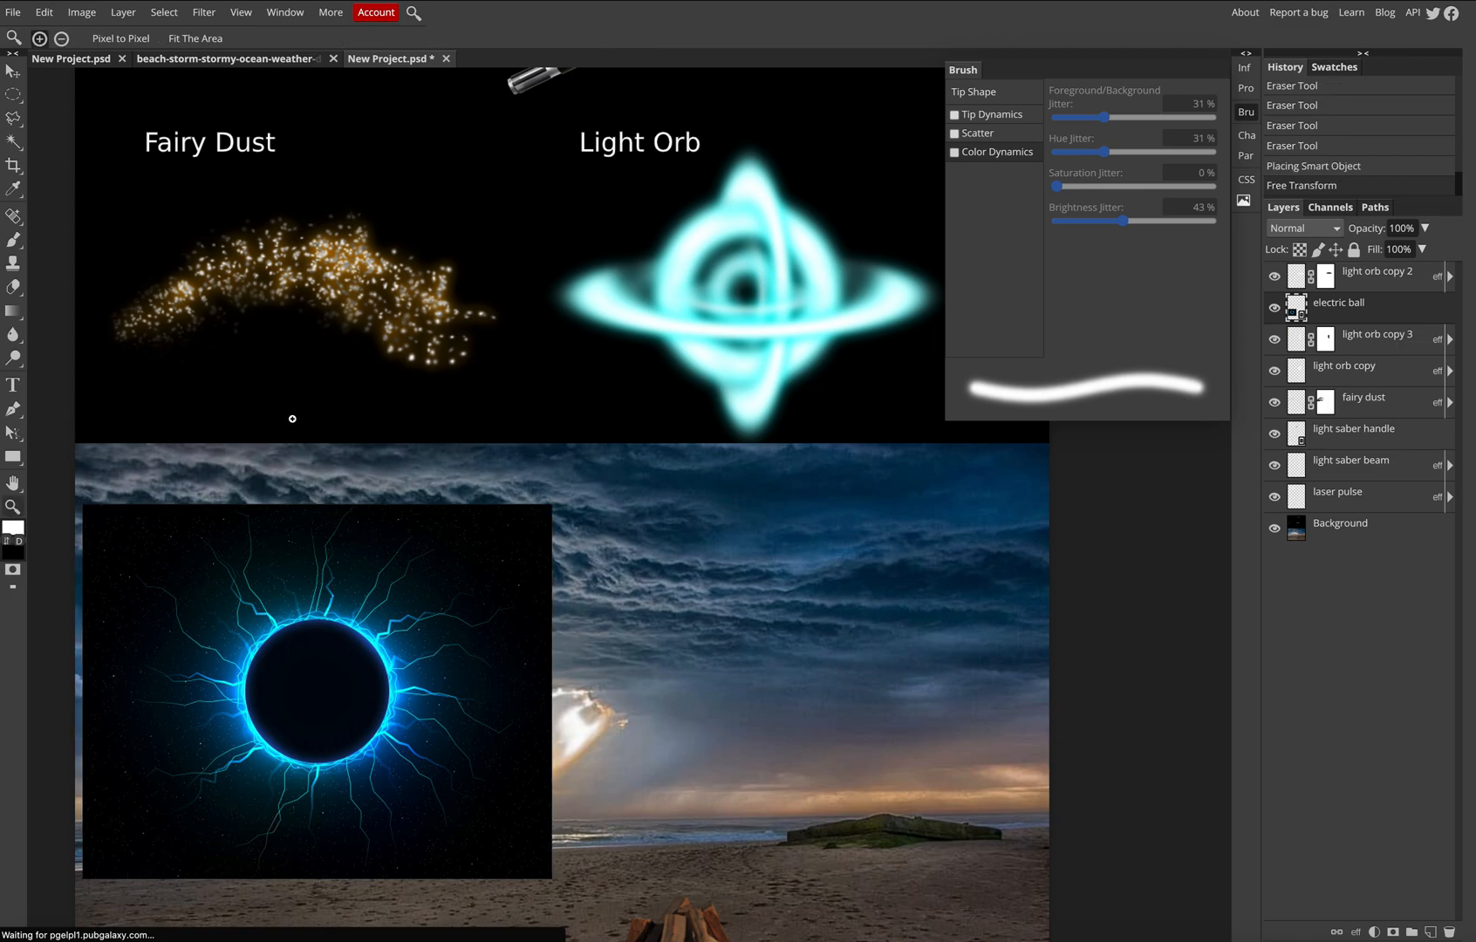
- Place fire.jpg as a smart object, scaled to roughly half size on the beach photo's right side, beside the campfire logs
click(13, 12)
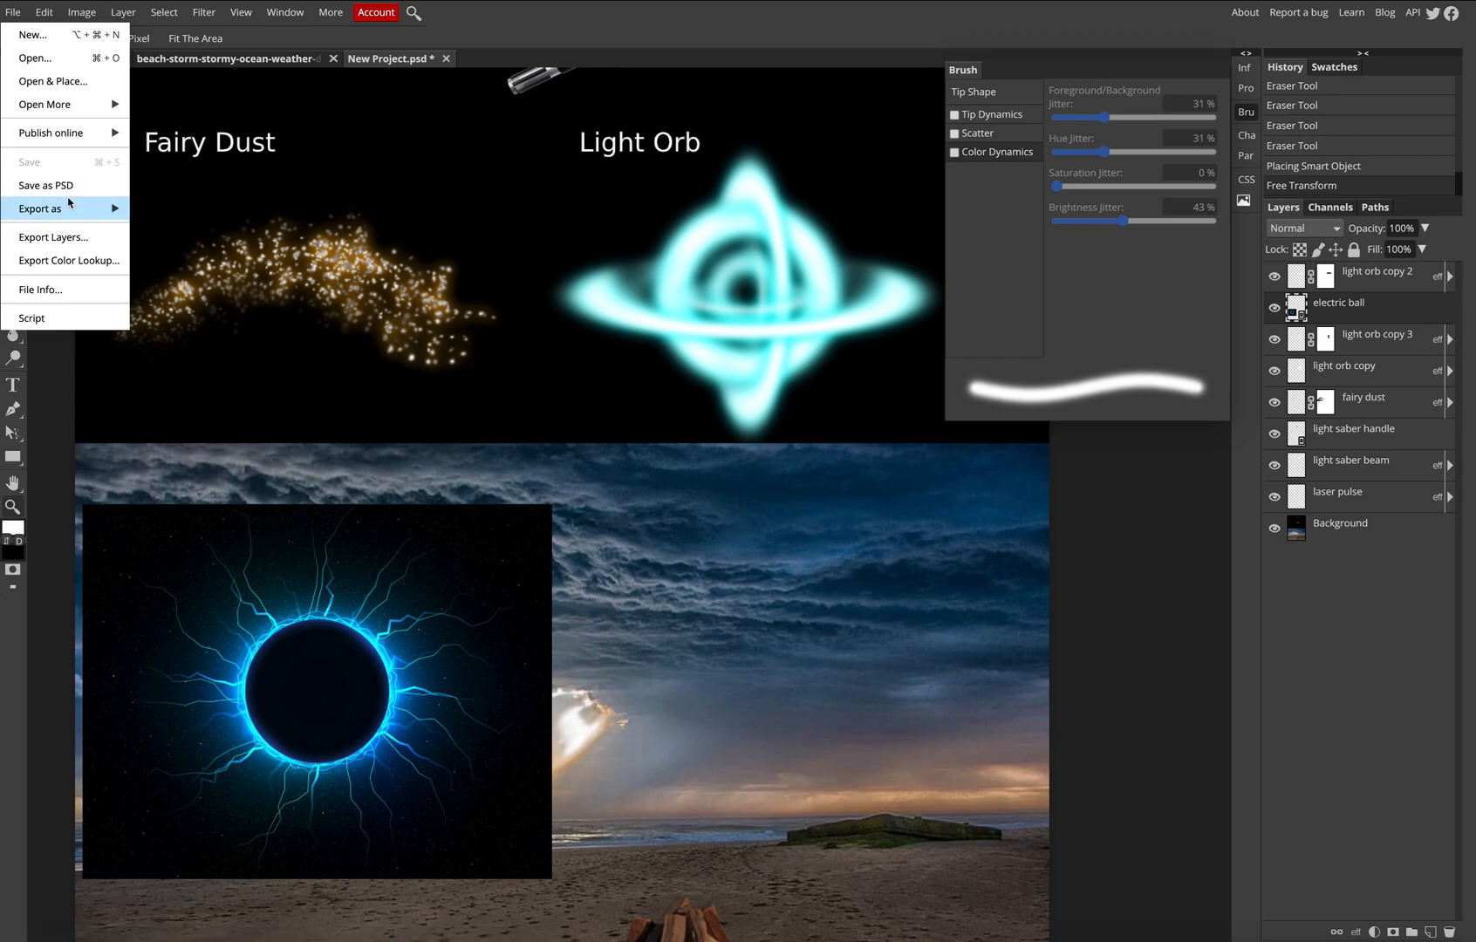
click(54, 81)
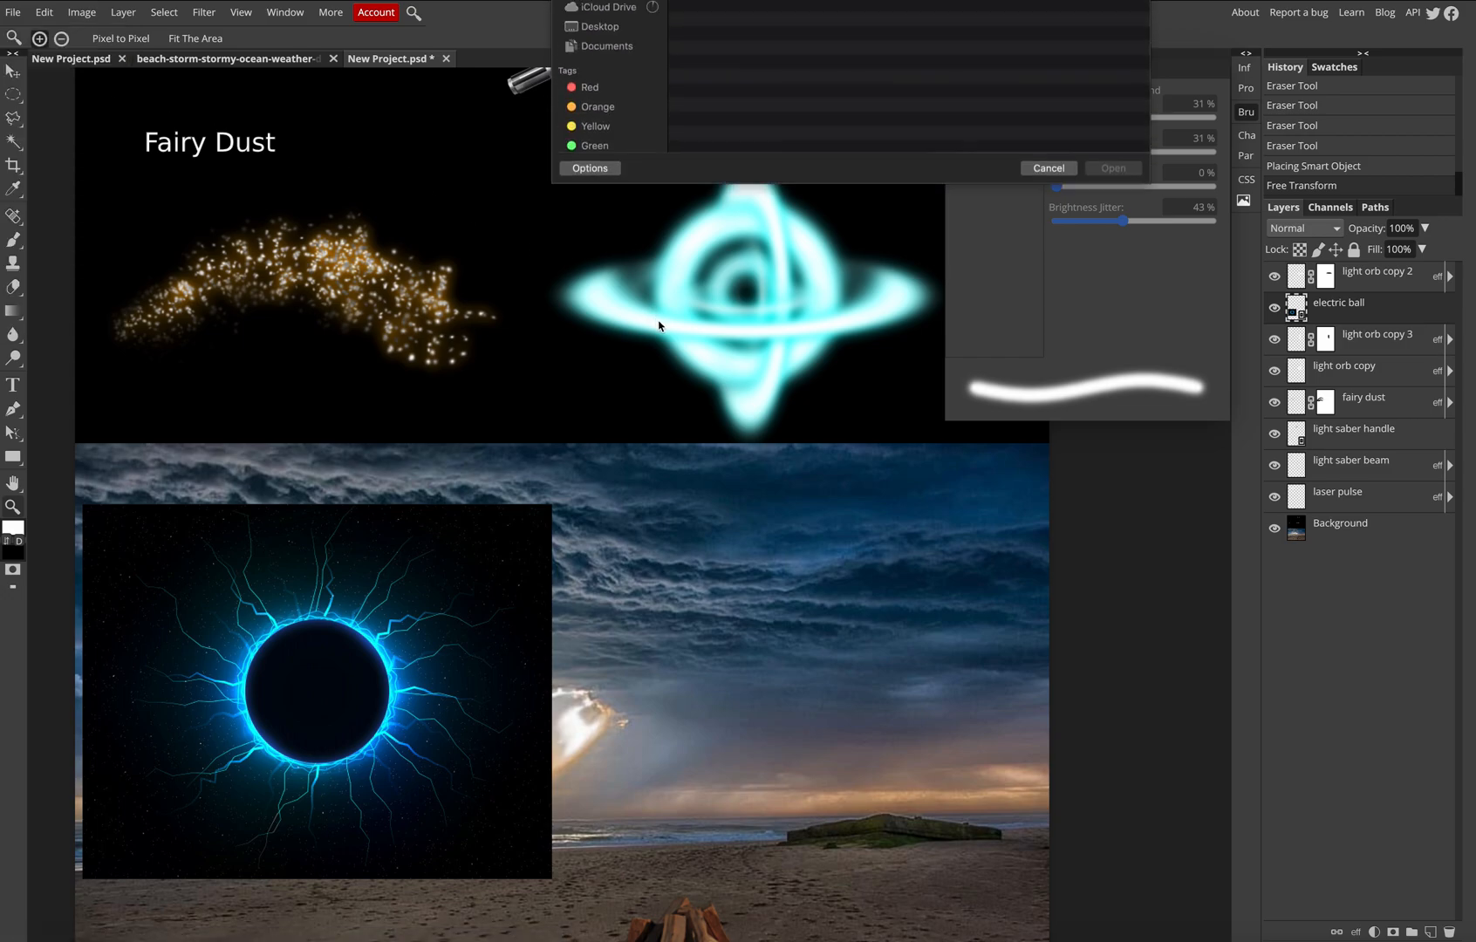
click(721, 83)
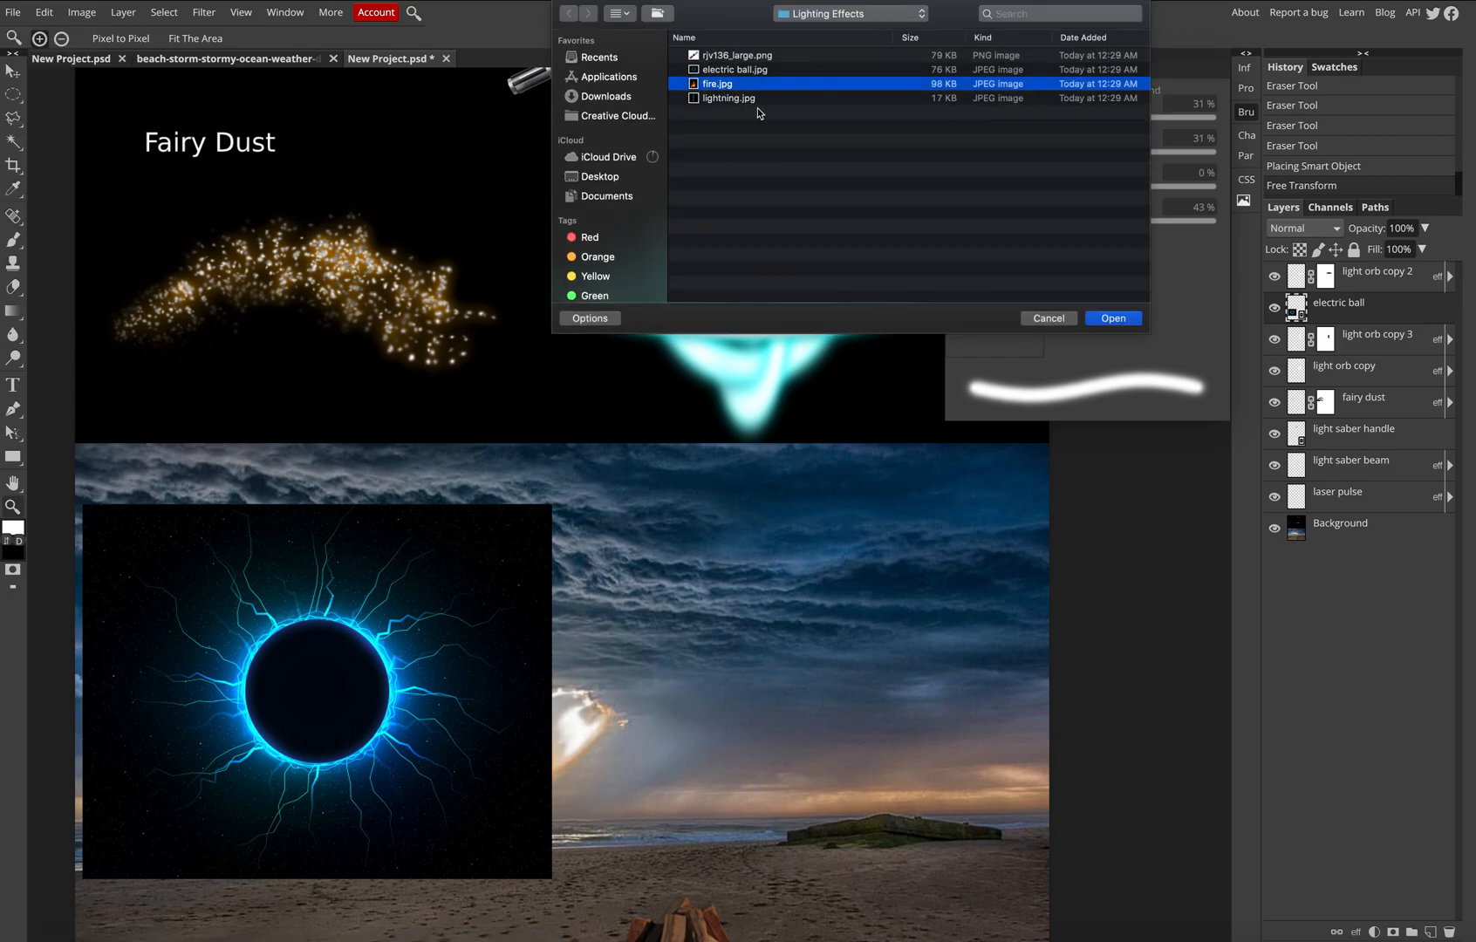
click(1115, 319)
drag(311, 232, 804, 807)
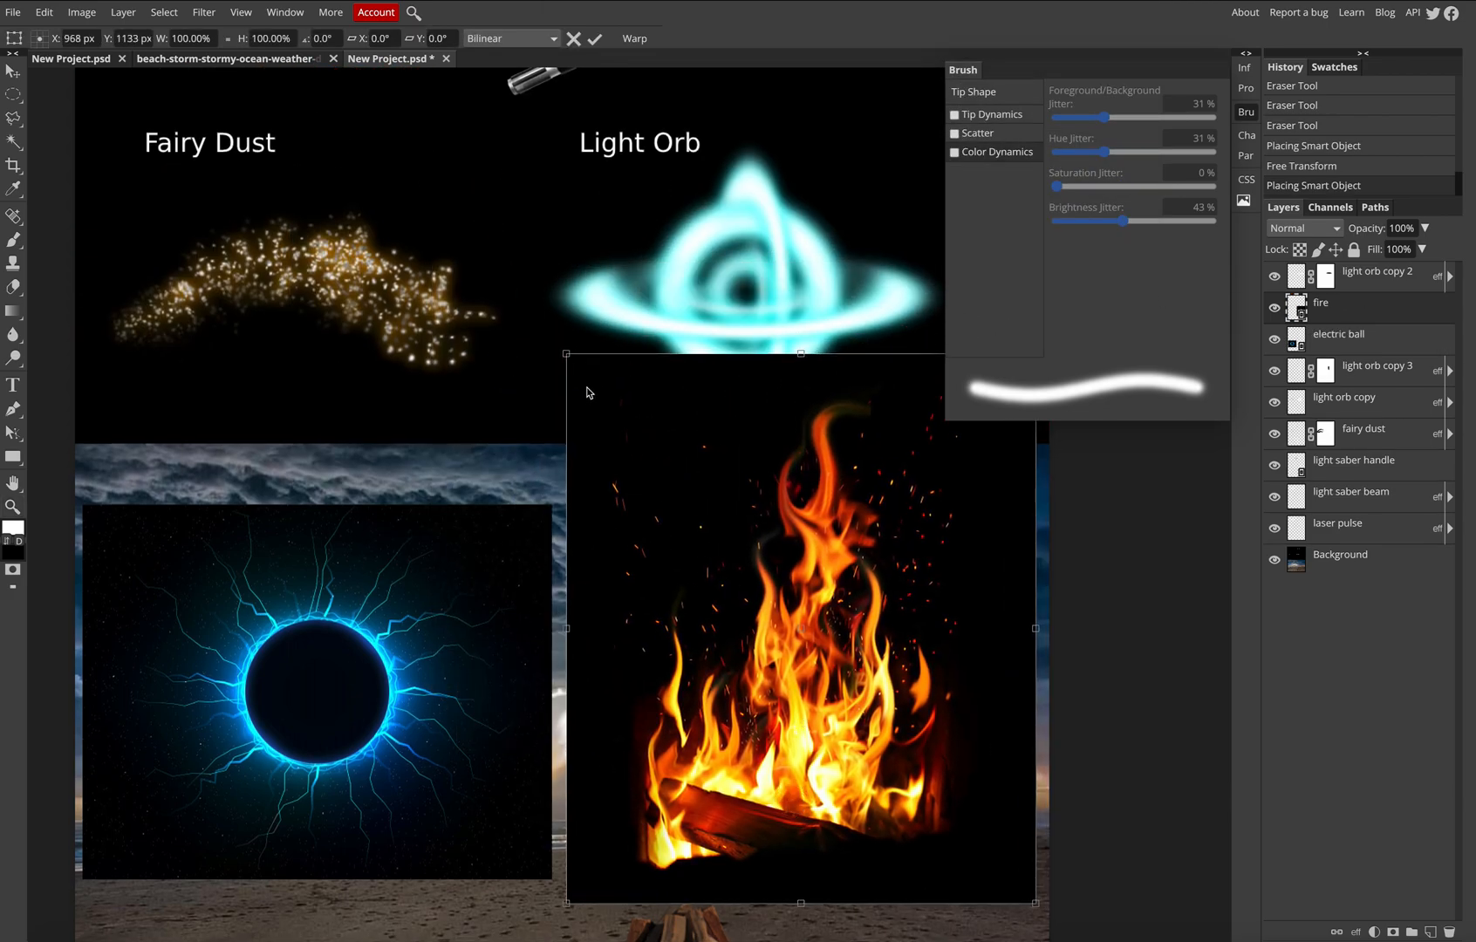
drag(567, 353, 783, 587)
drag(935, 736, 905, 797)
key(z)
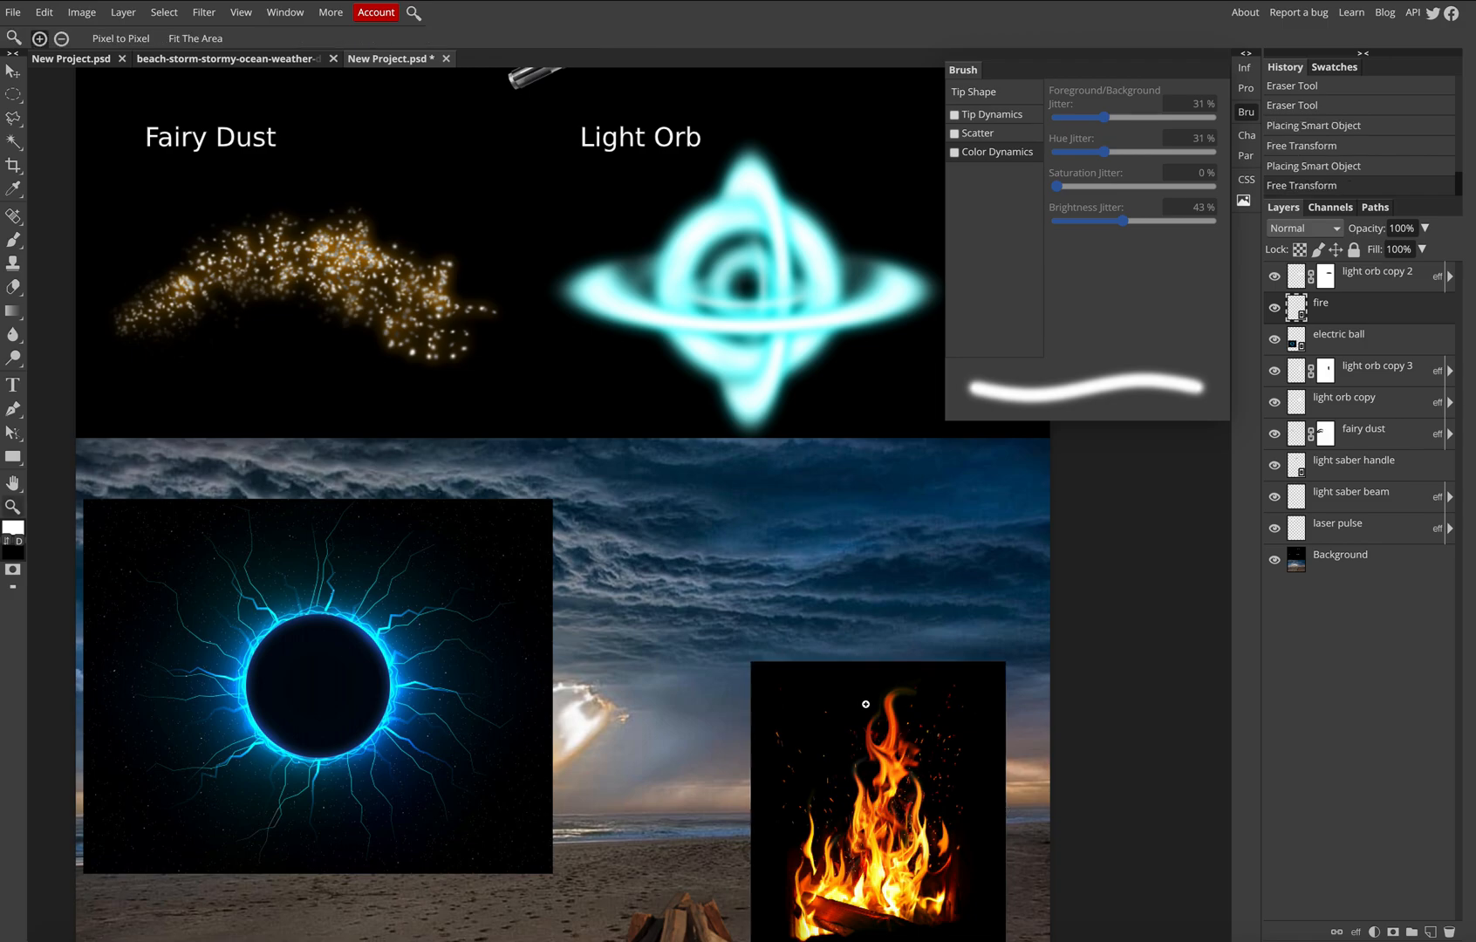
- Place lightning.jpg from the Lighting Effects folder into the composition as a smart object
click(13, 12)
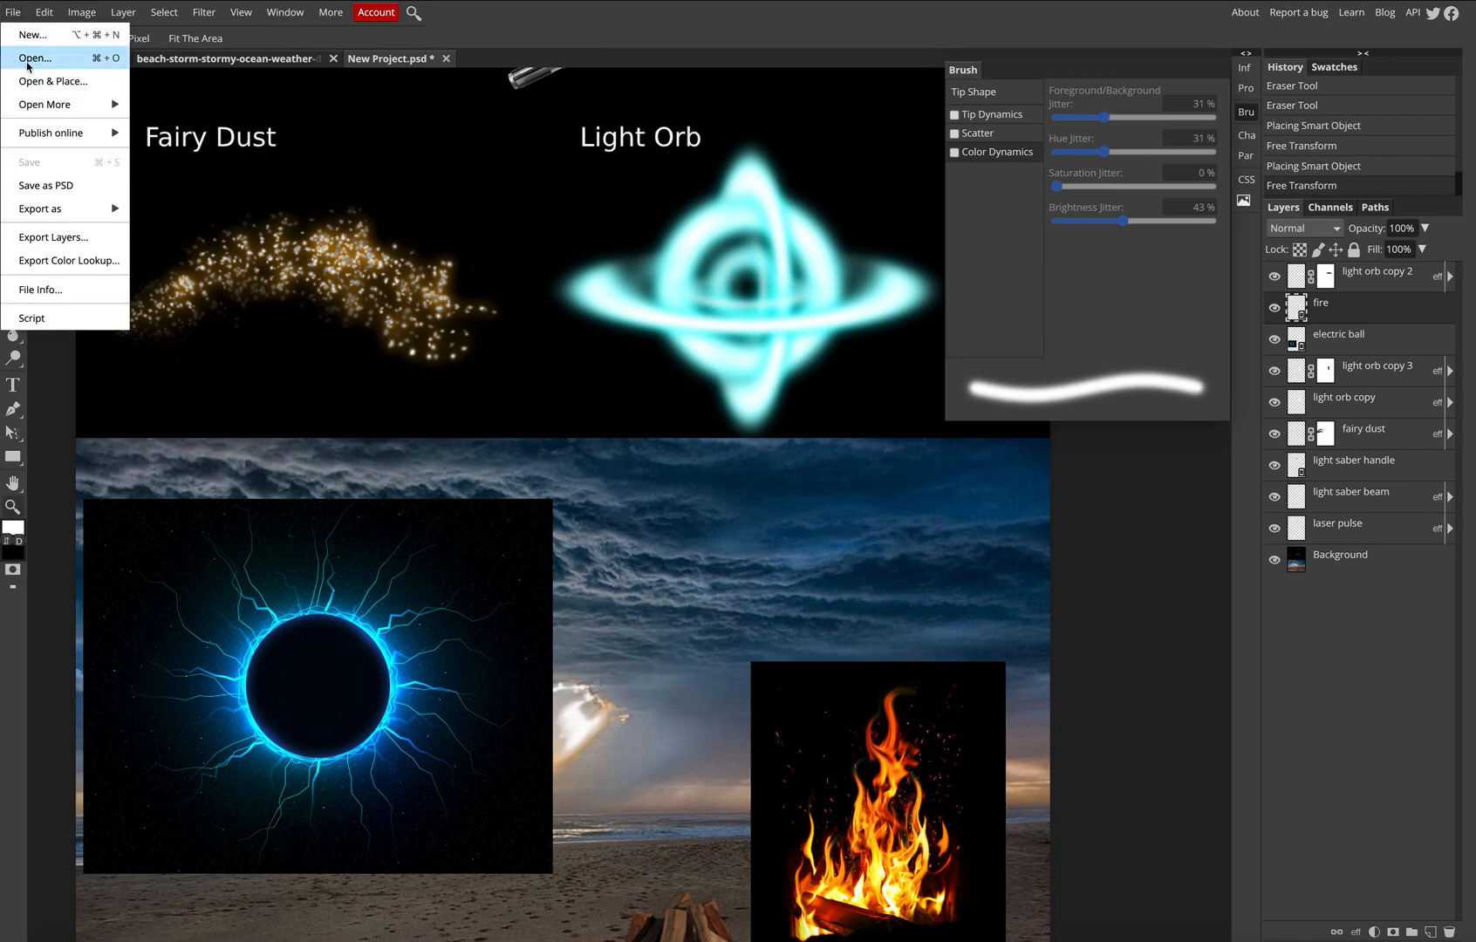
click(54, 80)
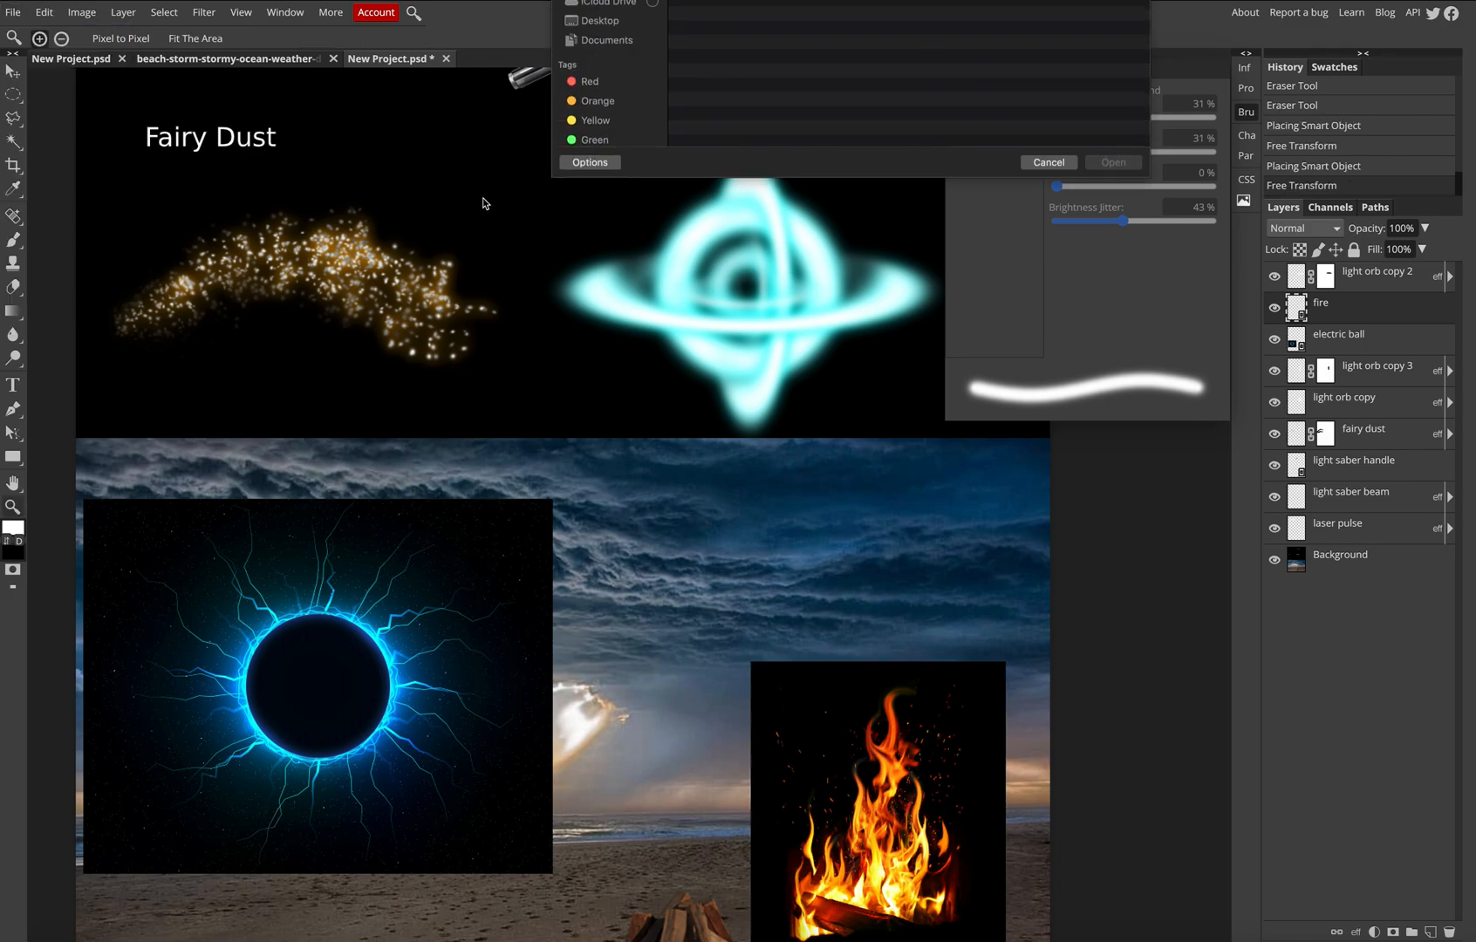
click(737, 97)
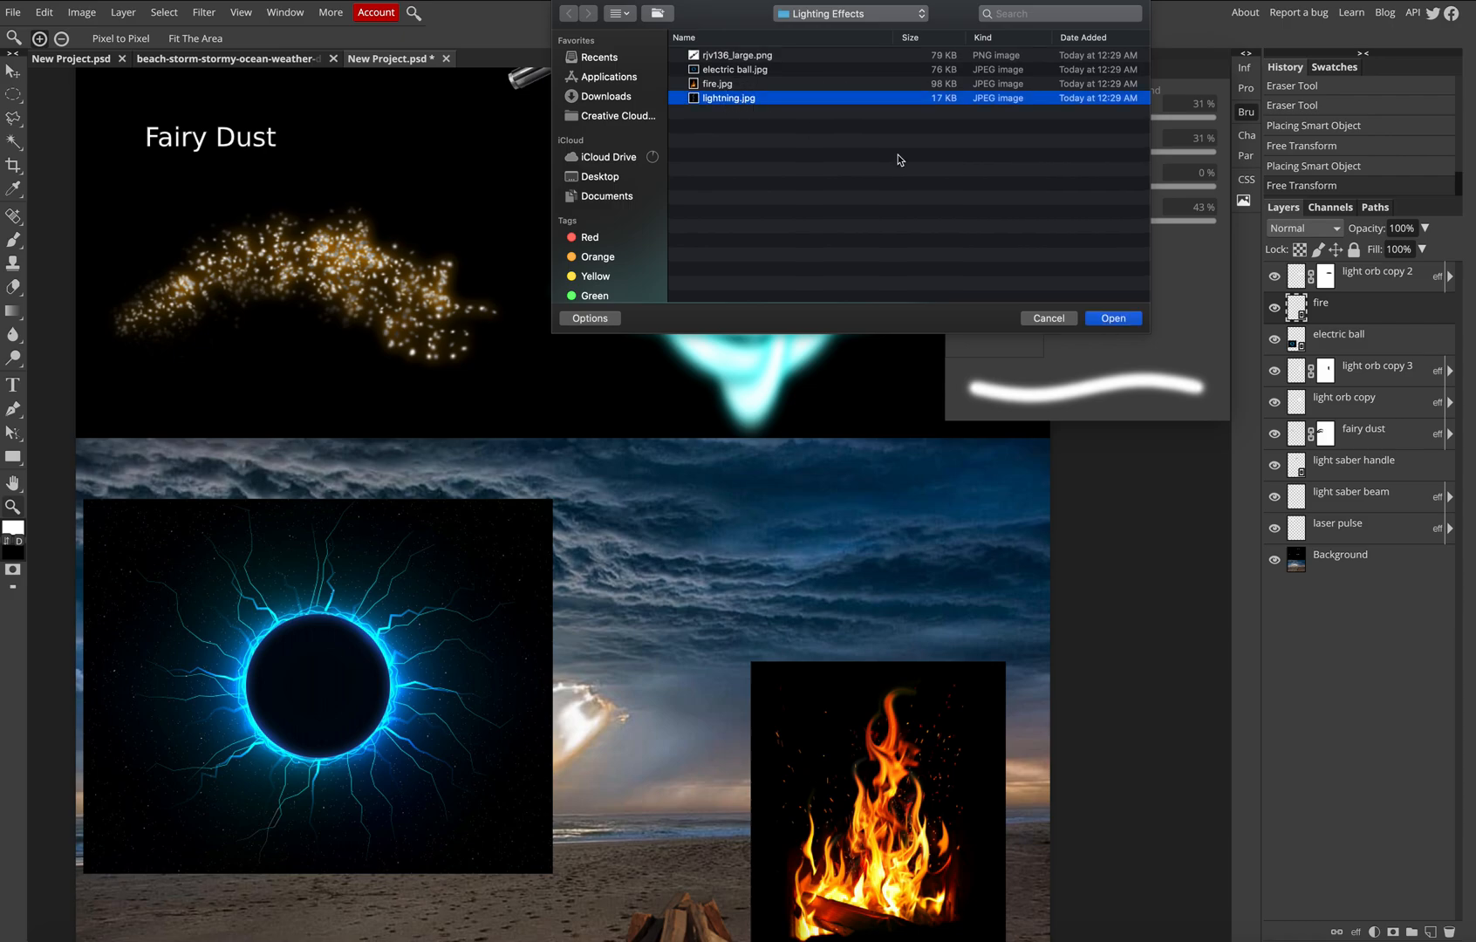
click(1126, 319)
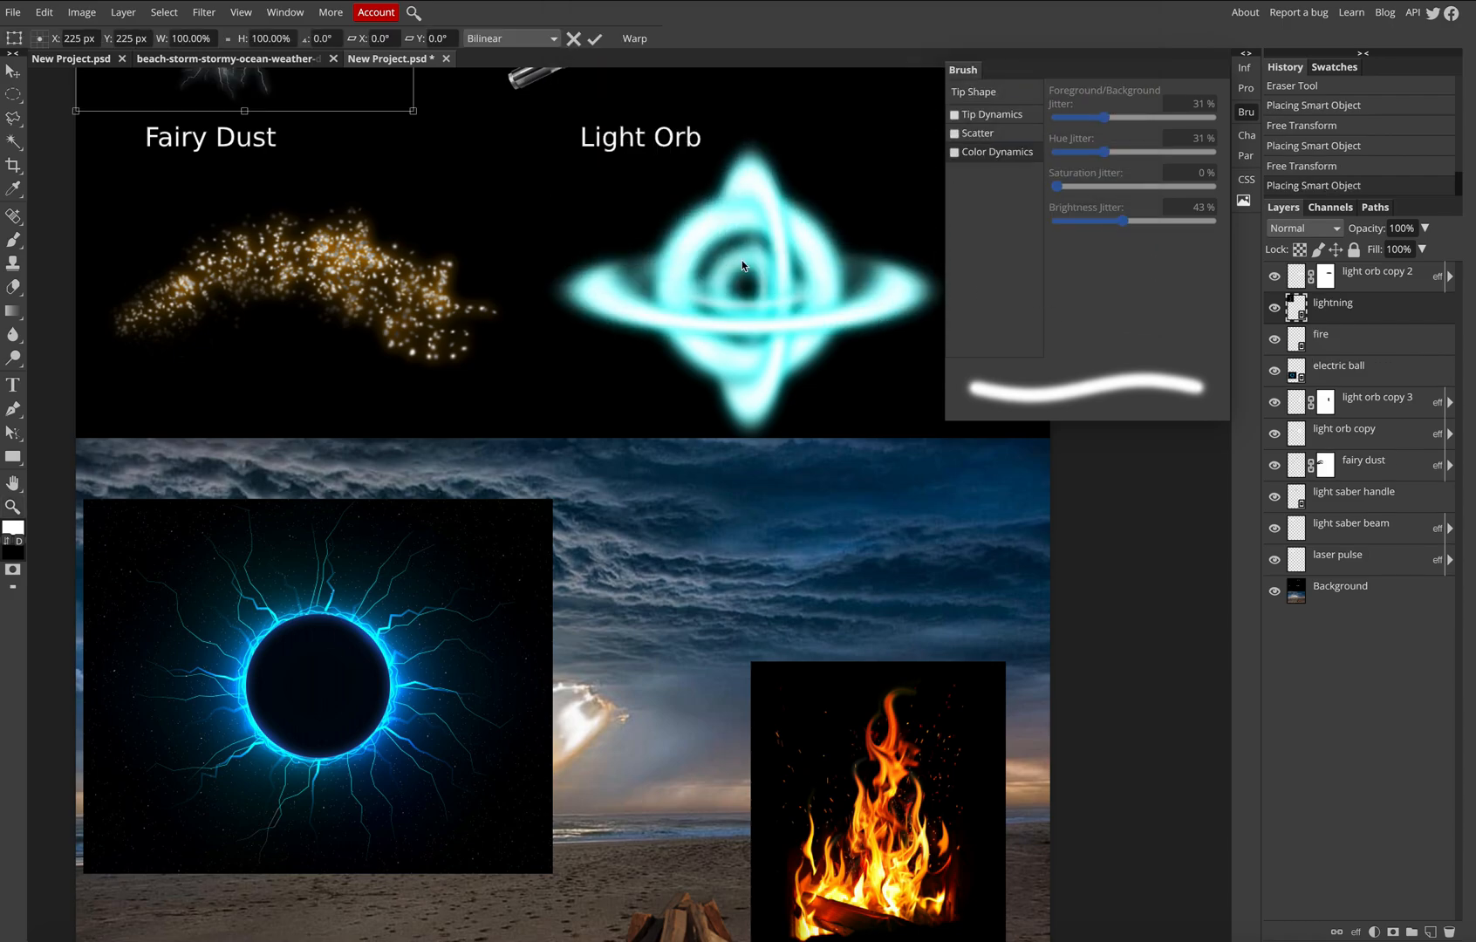
- Scale the lightning image to 76.22% and position it in the stormy sky above the fire image
drag(253, 78, 751, 707)
drag(887, 410, 807, 489)
drag(781, 565, 867, 561)
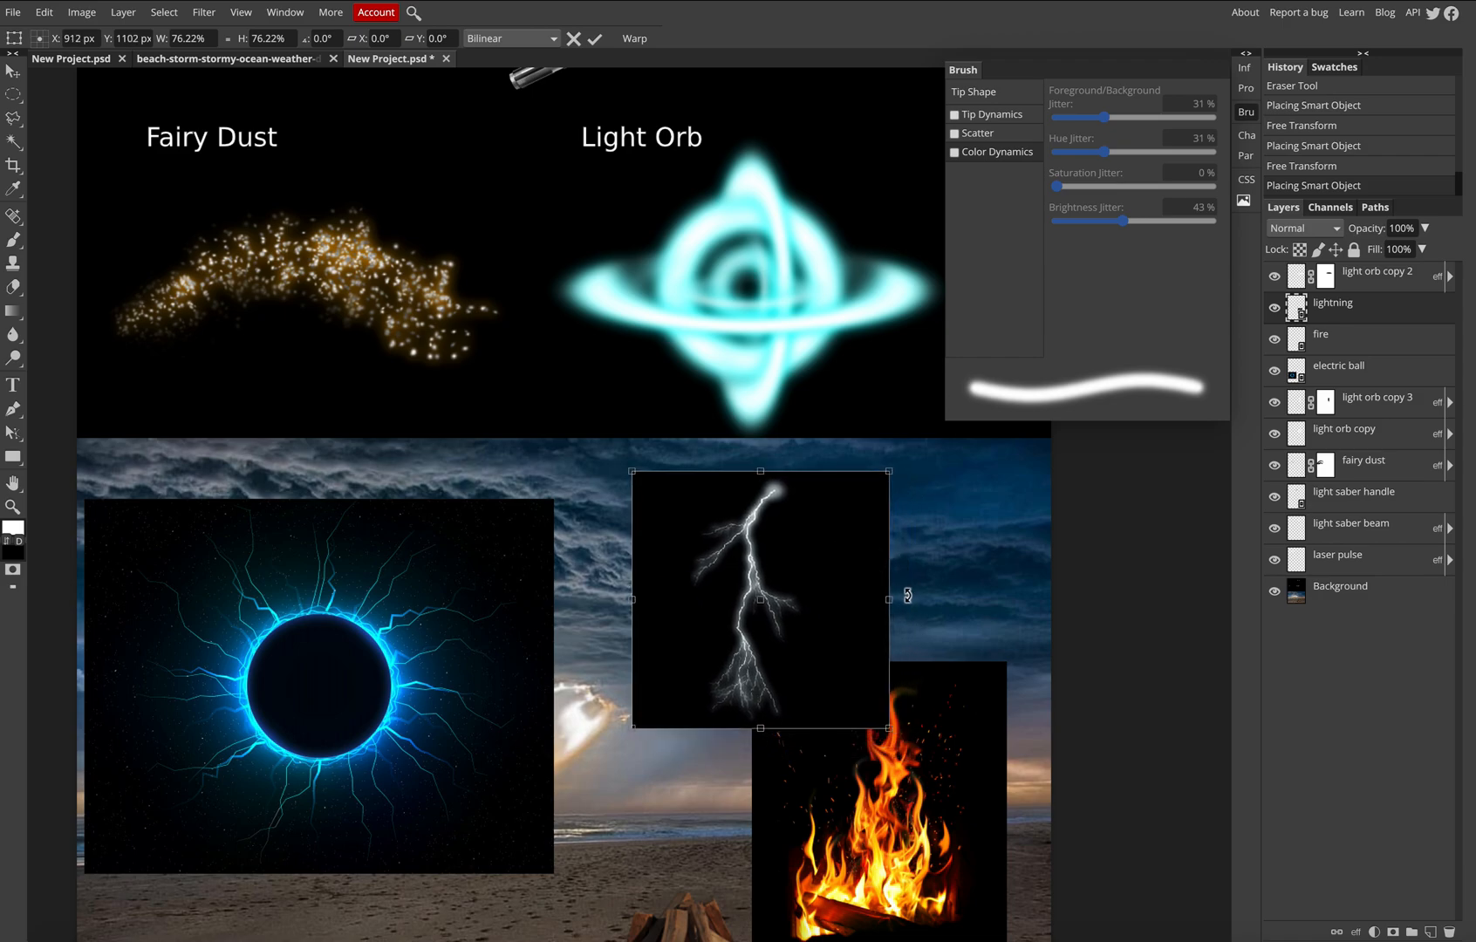
scroll(912, 596, down, 1)
scroll(908, 595, down, 1)
key(Return)
key(z)
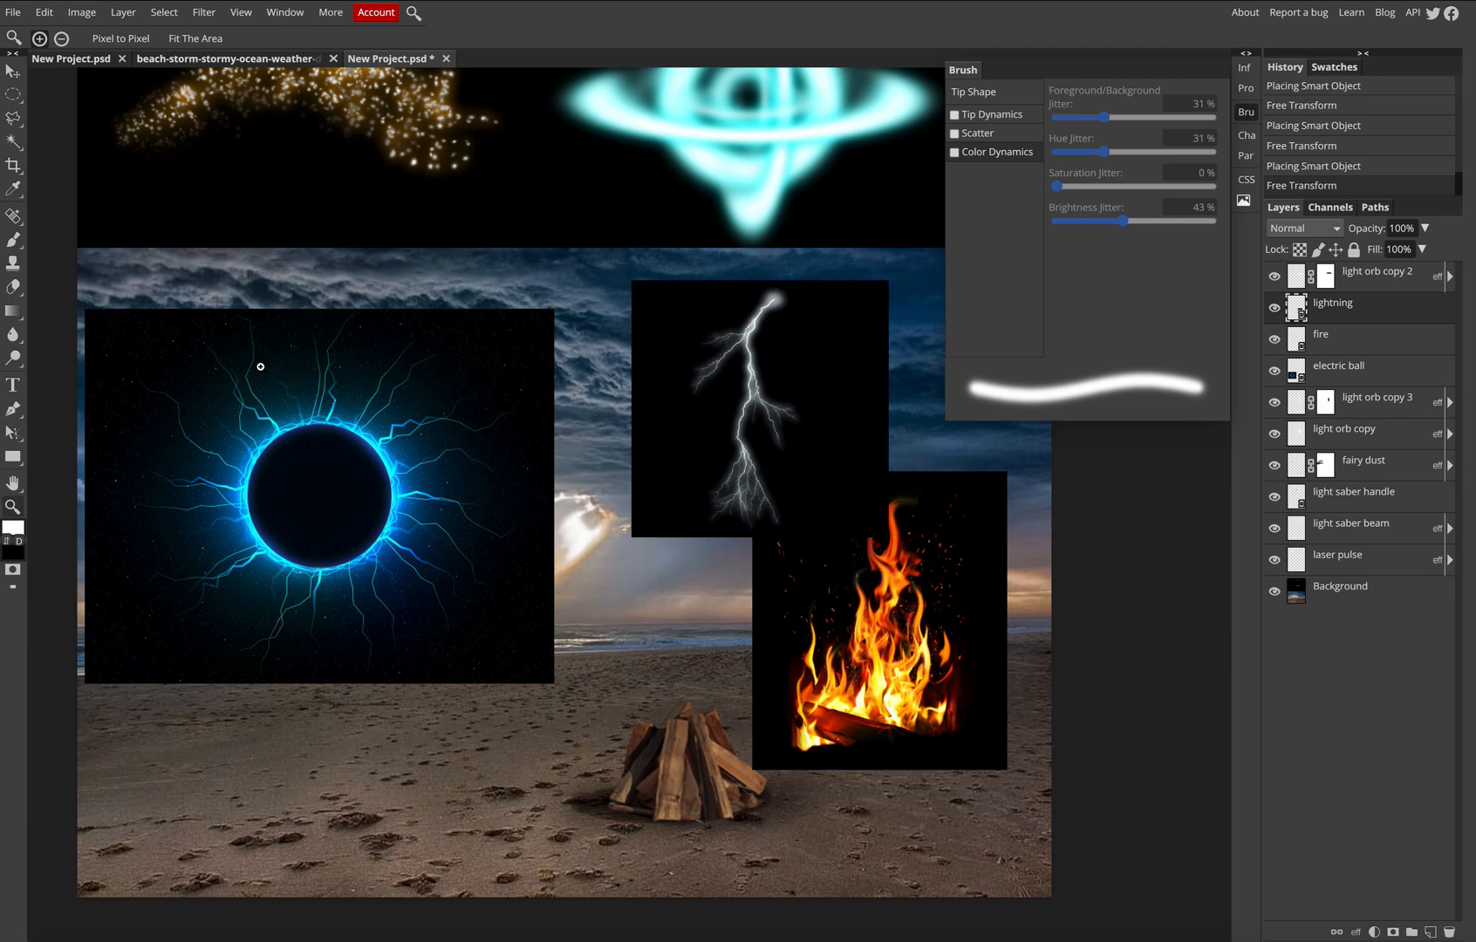
- Move the fire image to the beach's lower left, overlapping the electric ball, and shift the lightning image right and slightly down
click(14, 70)
drag(908, 605, 935, 698)
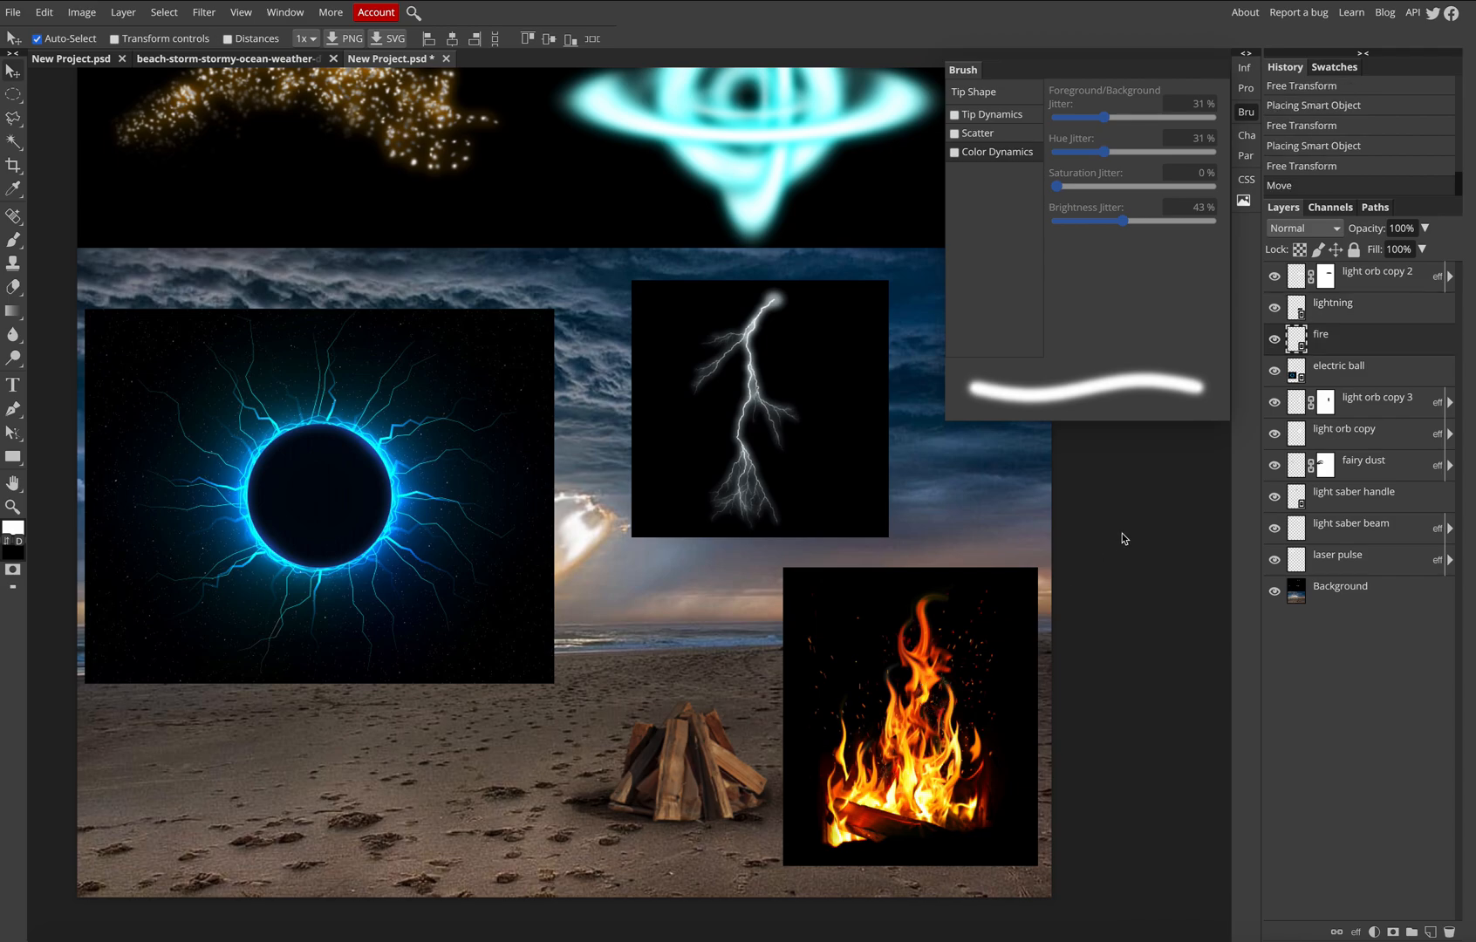
click(1342, 232)
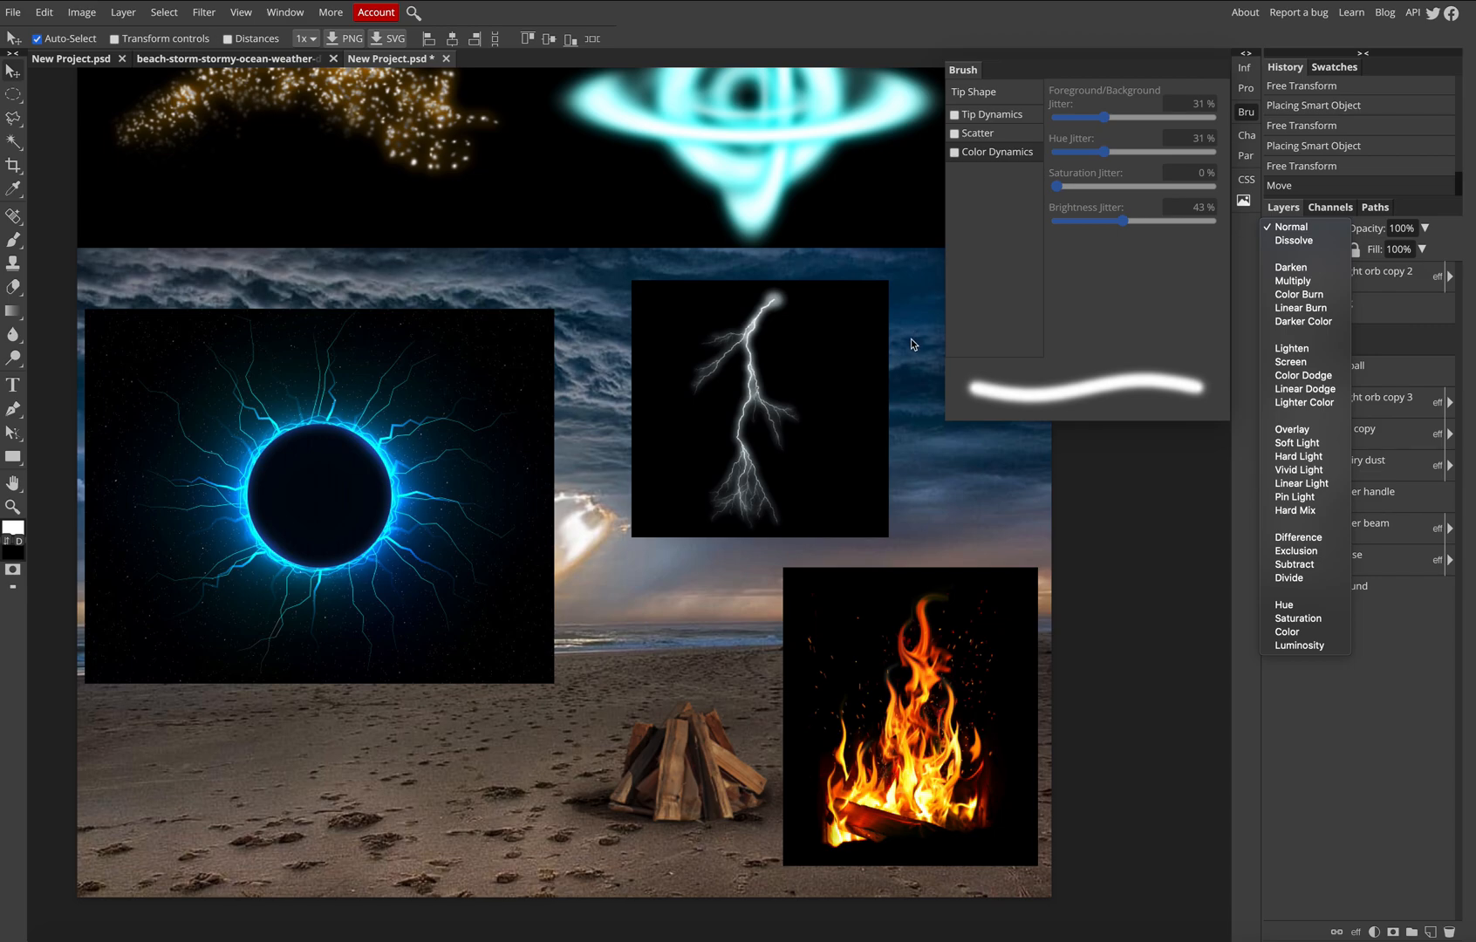
click(785, 349)
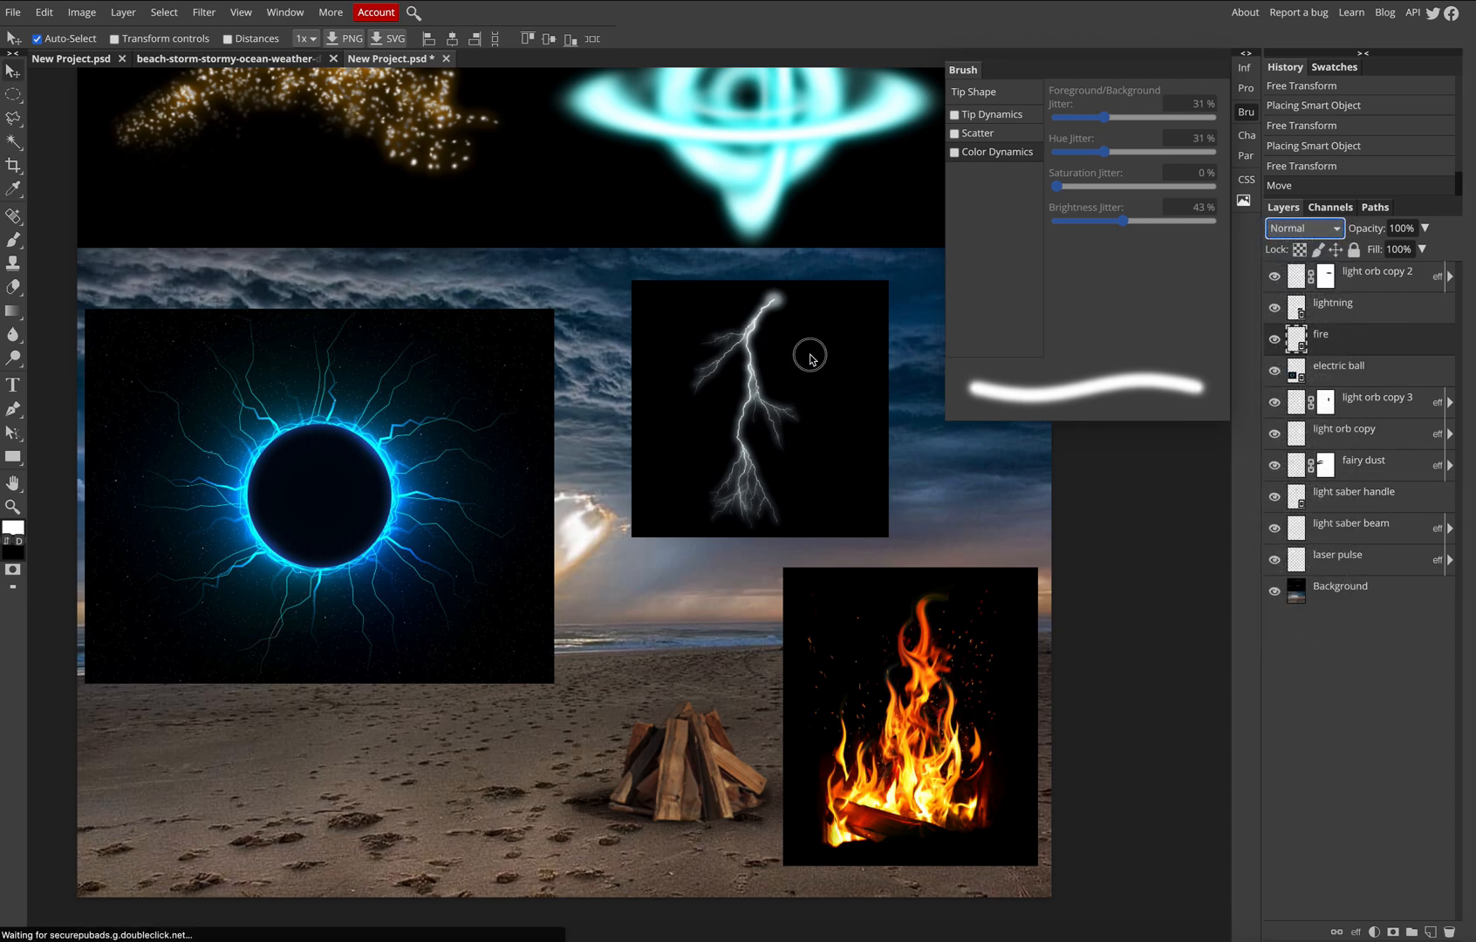
drag(786, 384, 824, 398)
drag(896, 648, 351, 655)
mouse_move(864, 486)
mouse_down()
mouse_move(890, 518)
mouse_move(884, 492)
mouse_move(885, 504)
mouse_up()
- Free Transform the lightning image to 98.67% and position it in the right half of the stormy sky
click(40, 14)
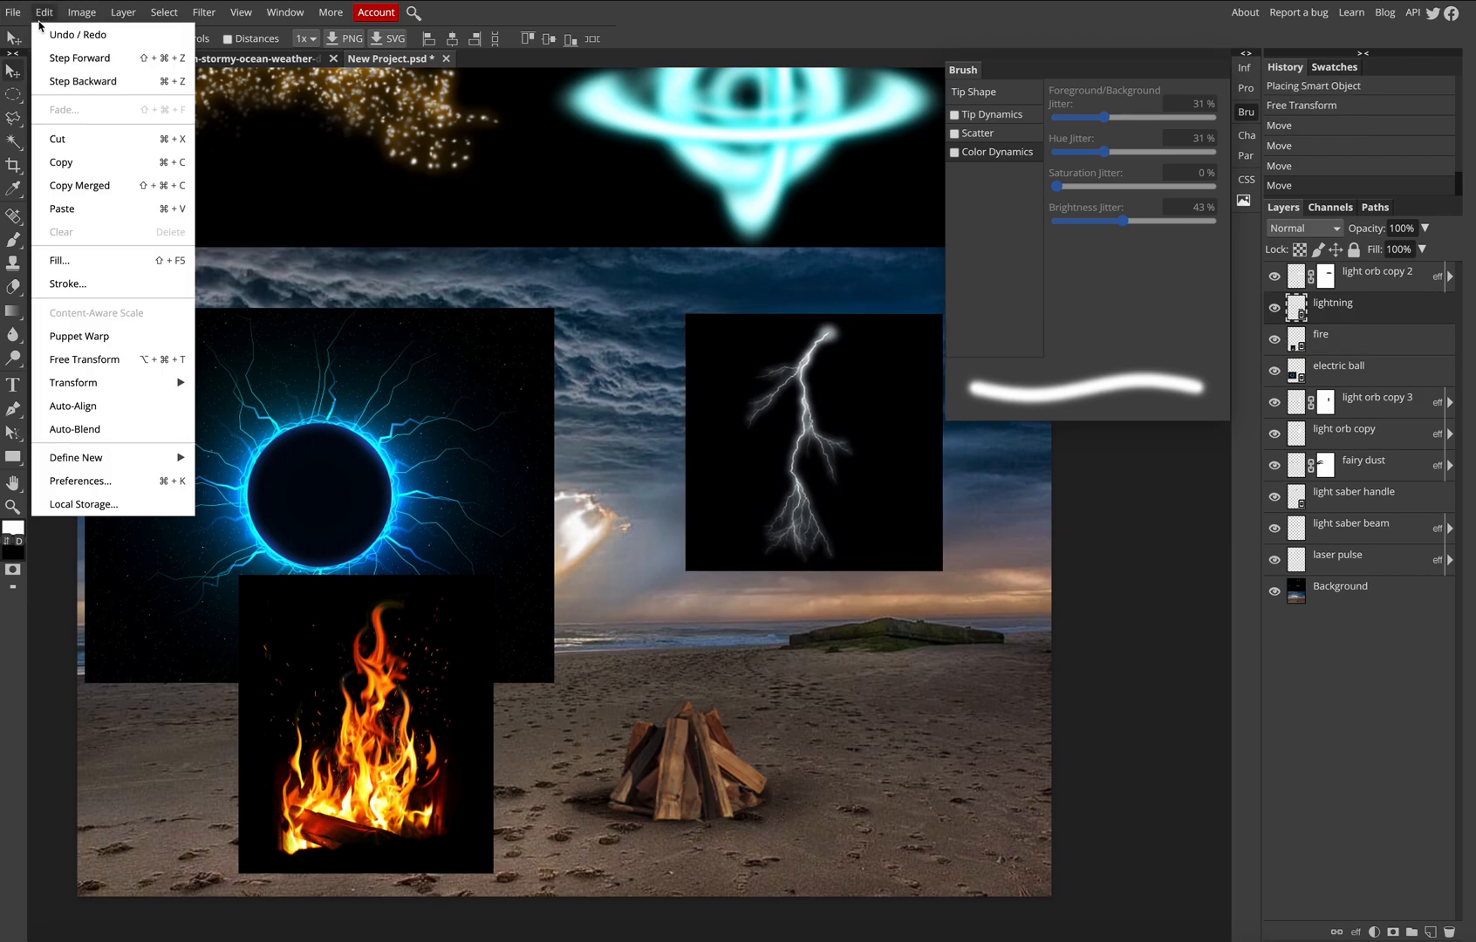
click(88, 360)
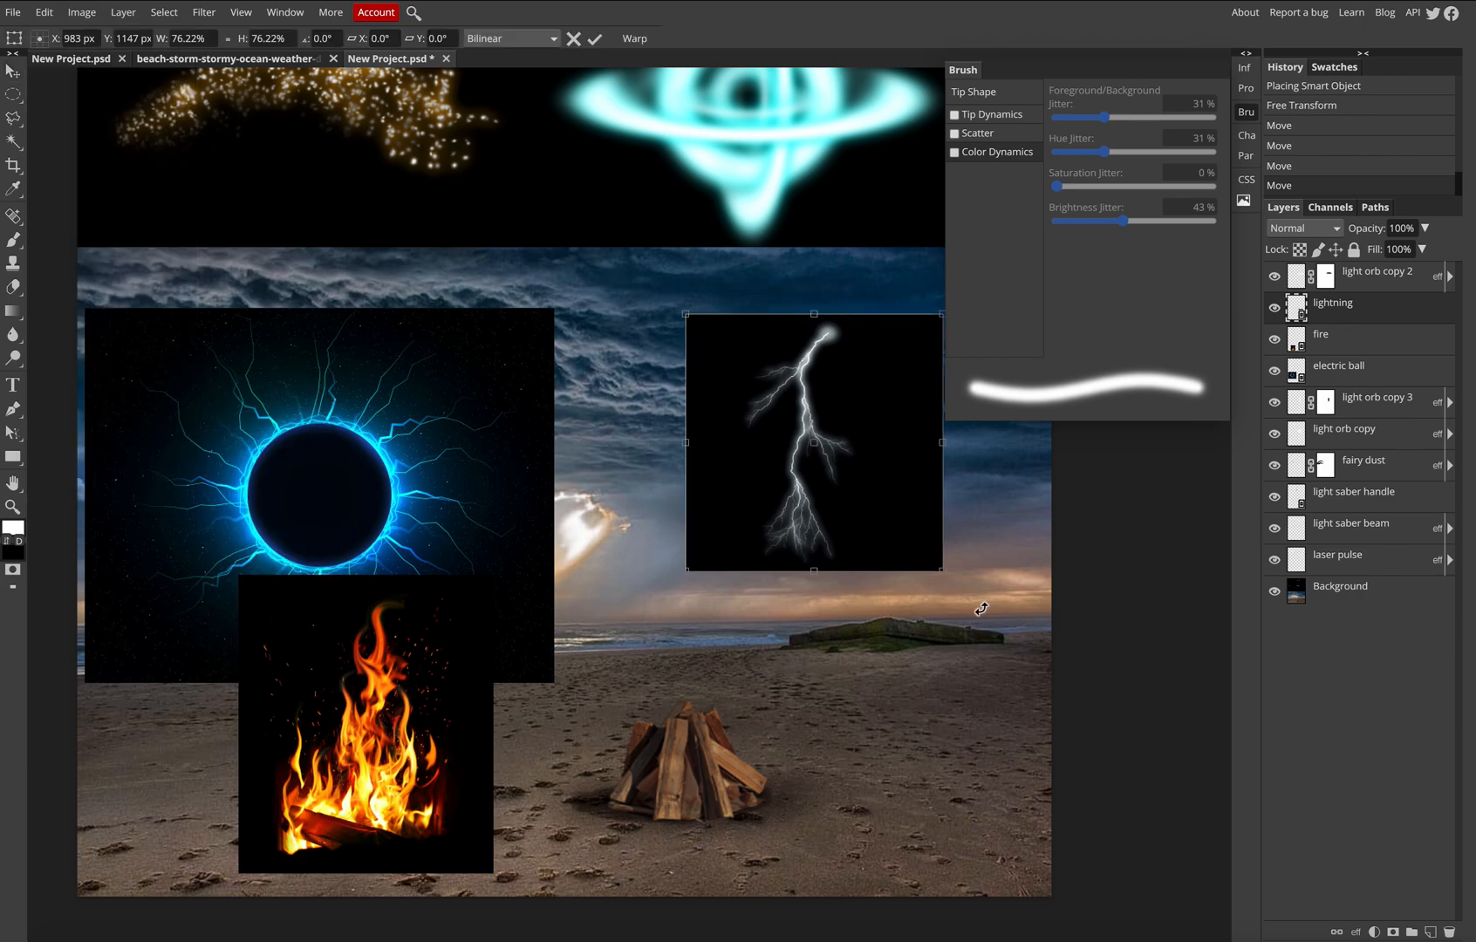
drag(941, 570, 1018, 708)
mouse_move(896, 567)
mouse_down()
mouse_move(883, 540)
mouse_move(931, 658)
mouse_move(945, 805)
mouse_move(887, 738)
mouse_move(899, 723)
mouse_move(883, 613)
mouse_move(939, 742)
mouse_move(867, 563)
mouse_move(890, 543)
mouse_up()
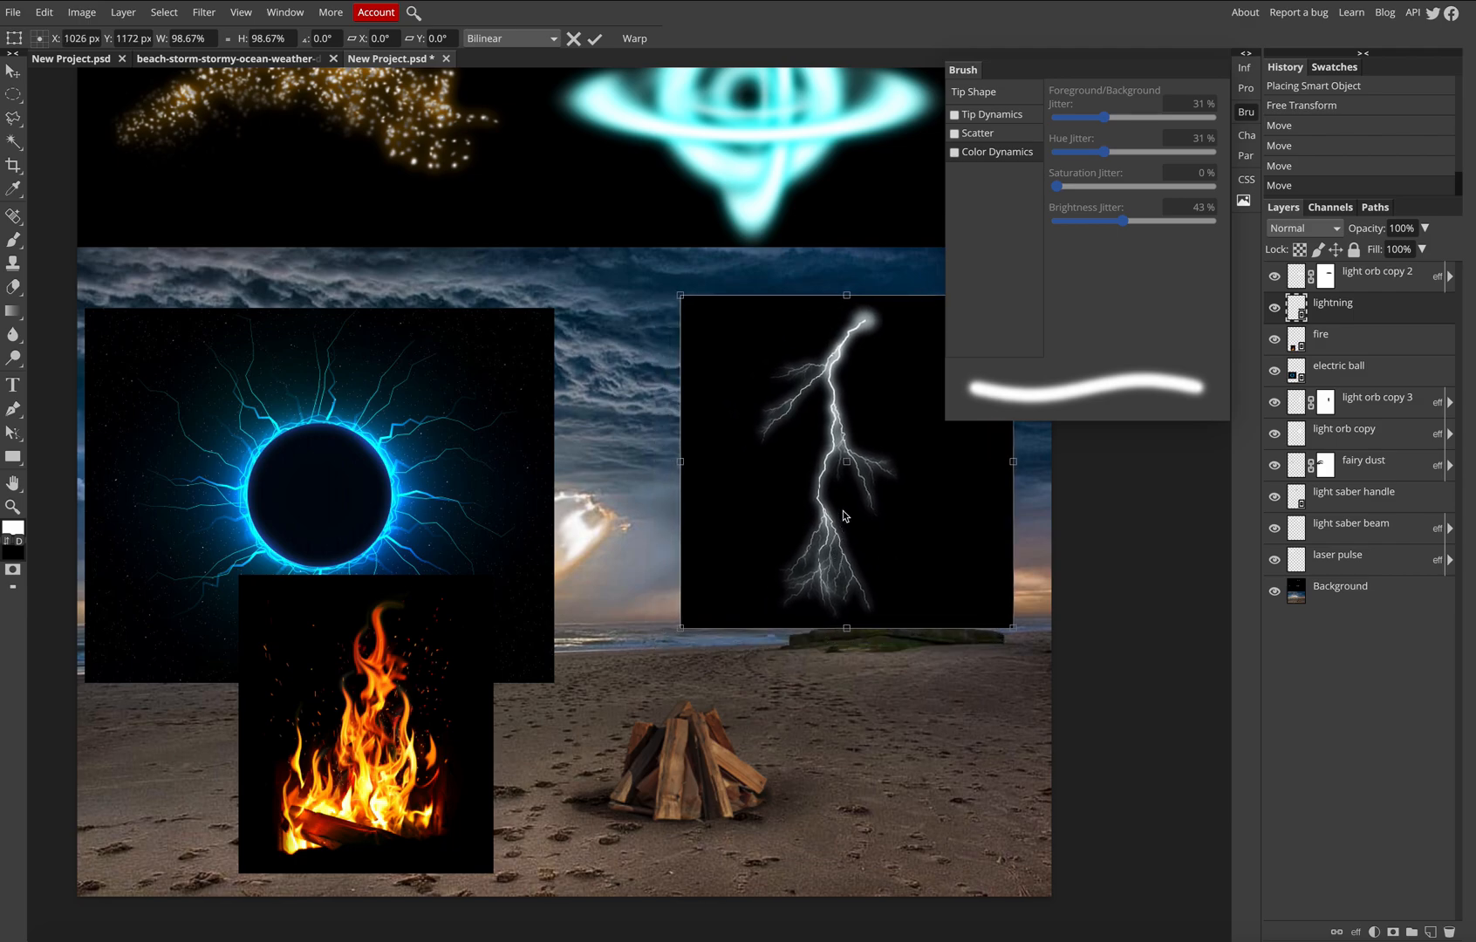
key(Return)
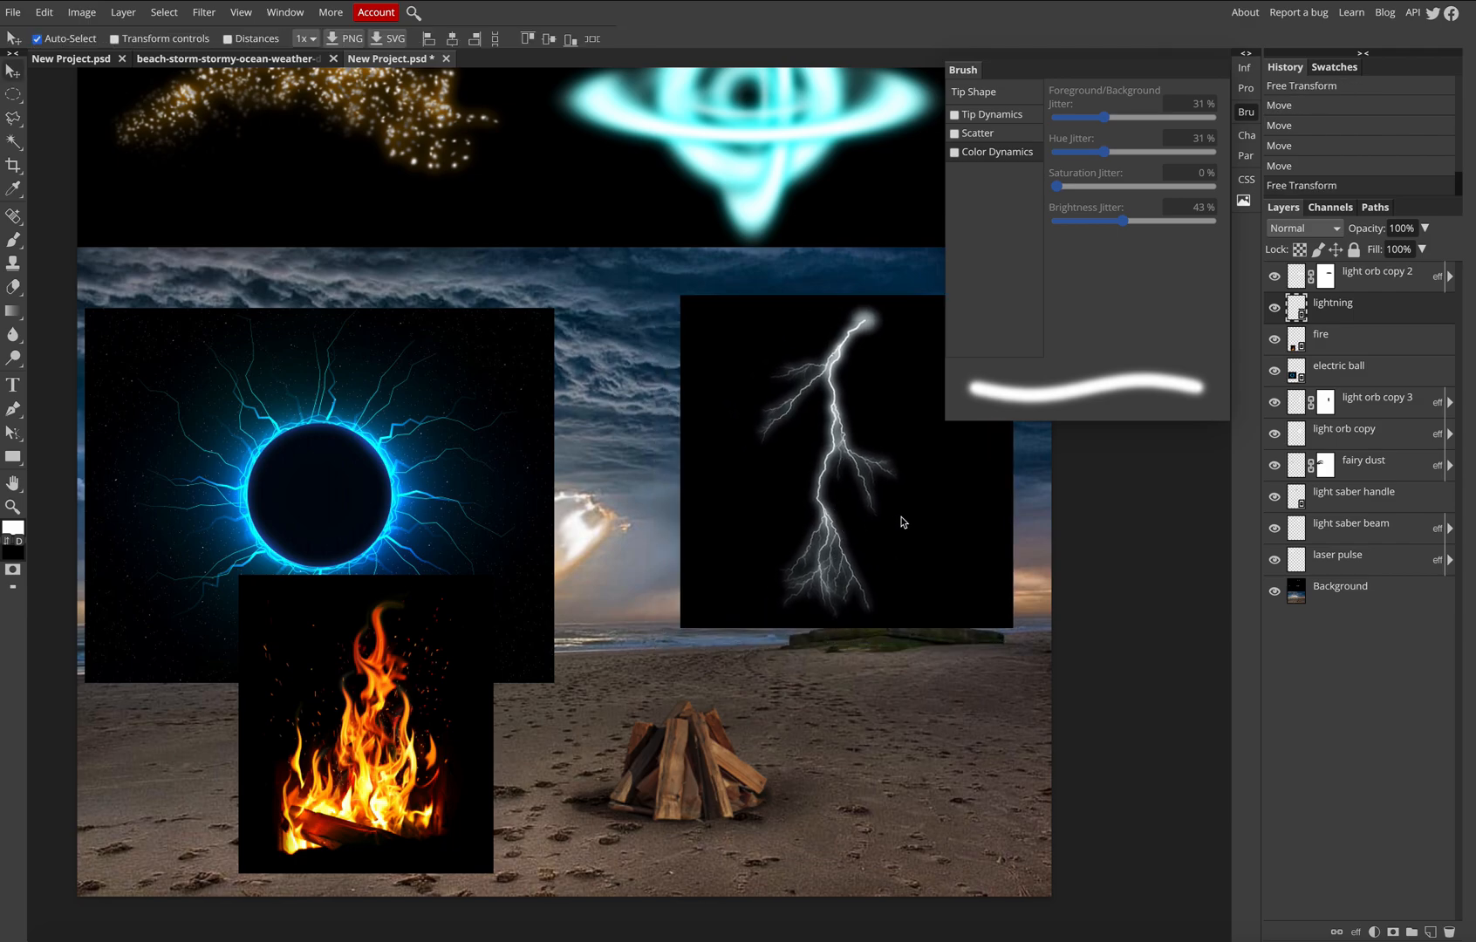
drag(903, 521, 892, 520)
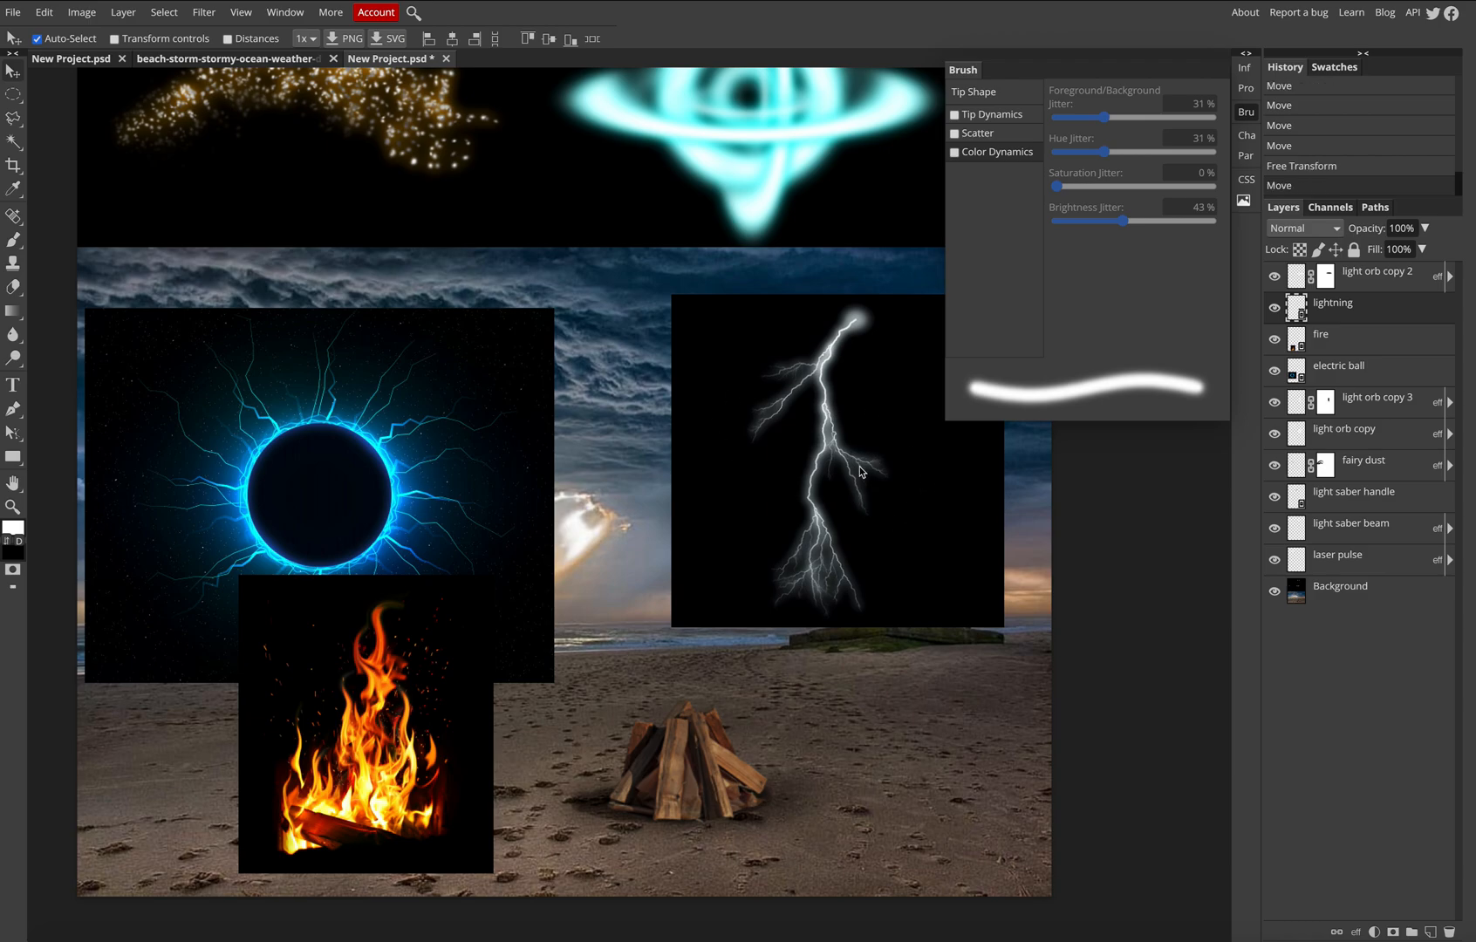
- Set the lightning layer's blend mode to Lighten and shift the bolt slightly left in the sky
click(1337, 232)
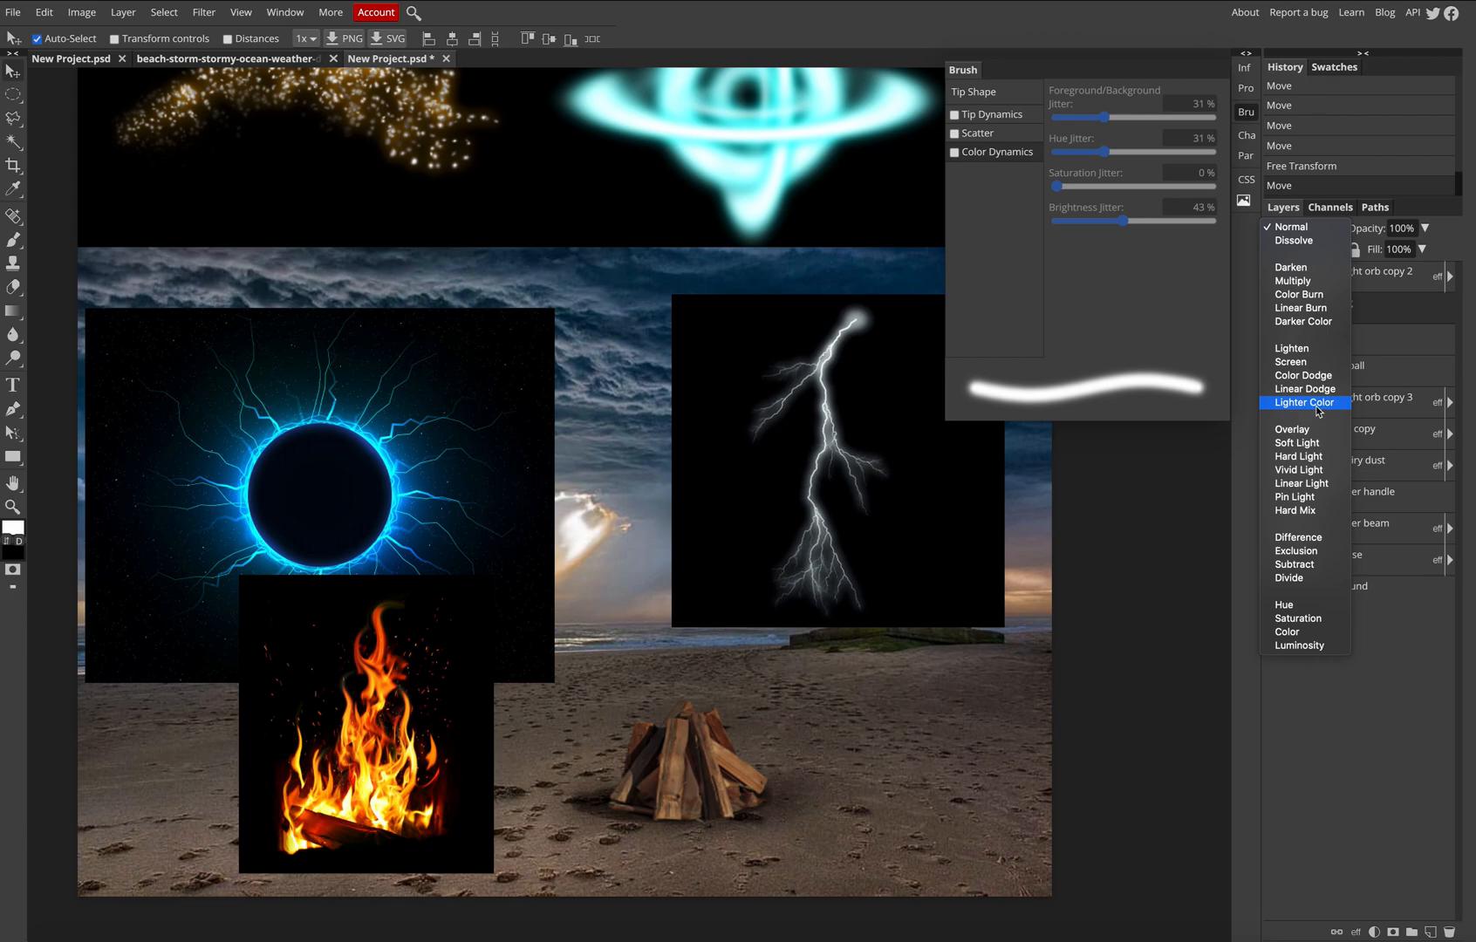
click(1294, 350)
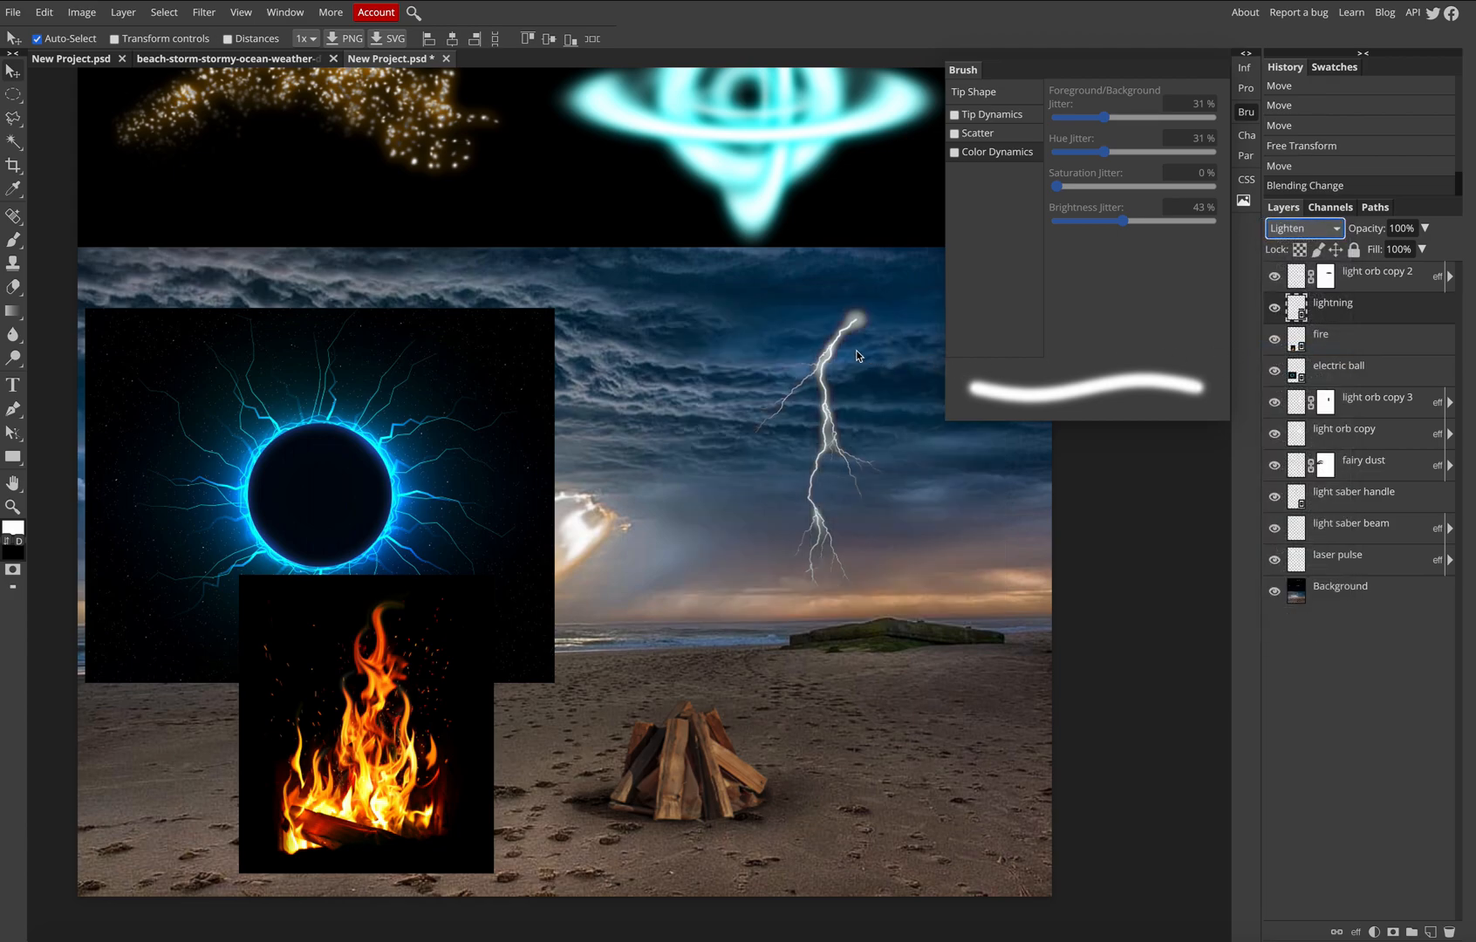
mouse_move(837, 352)
mouse_down()
mouse_move(728, 357)
mouse_move(814, 353)
mouse_up()
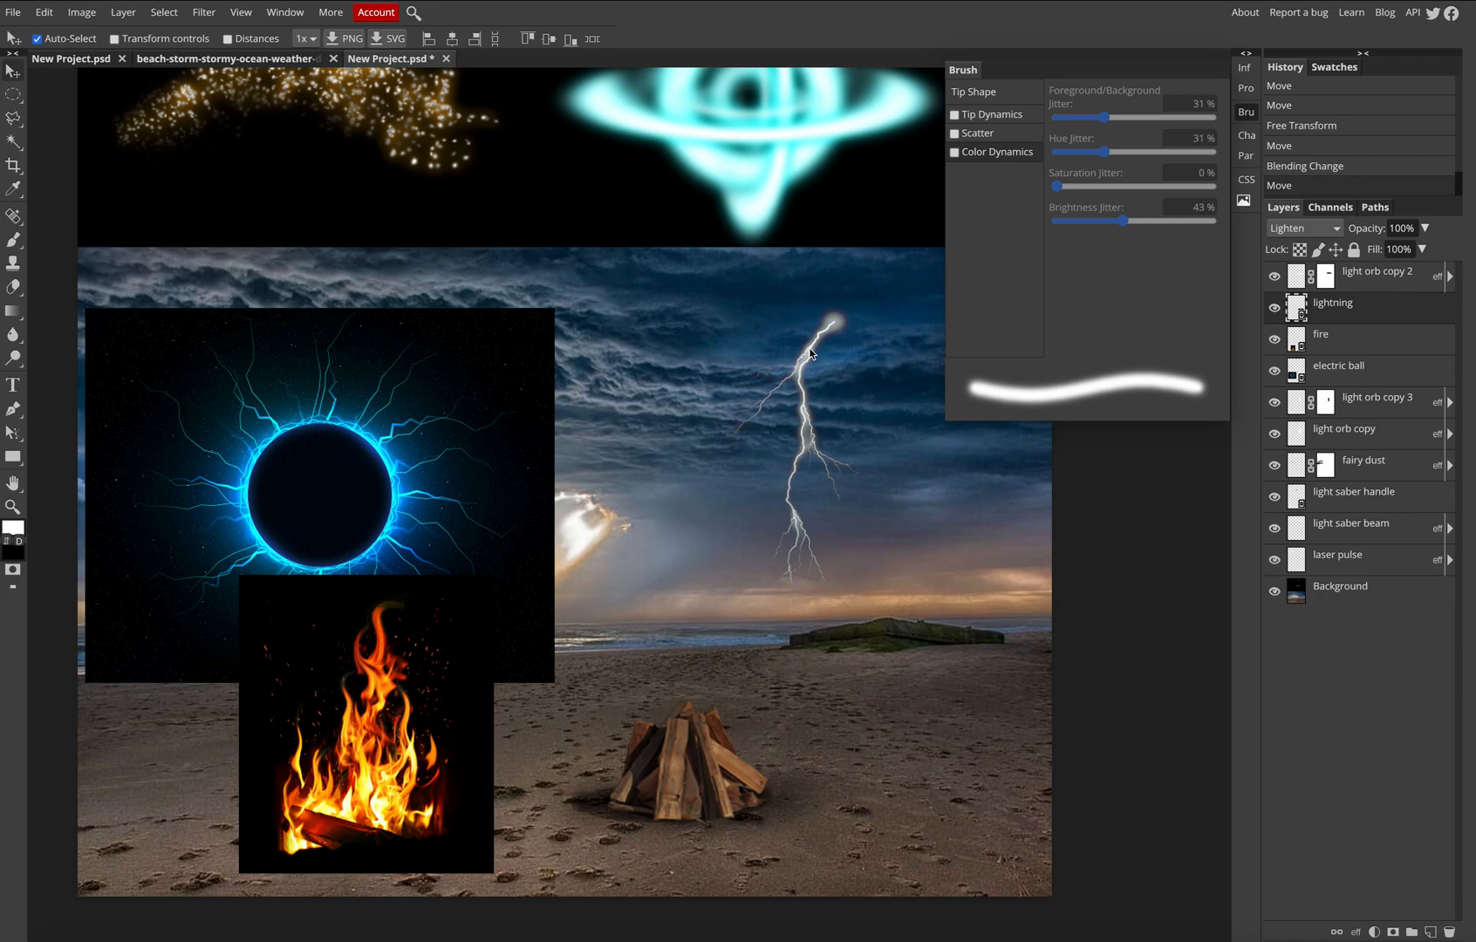
- Try the Screen blend mode on the lightning layer and shift the bolt right and slightly up in the sky
drag(810, 352, 844, 355)
click(1318, 233)
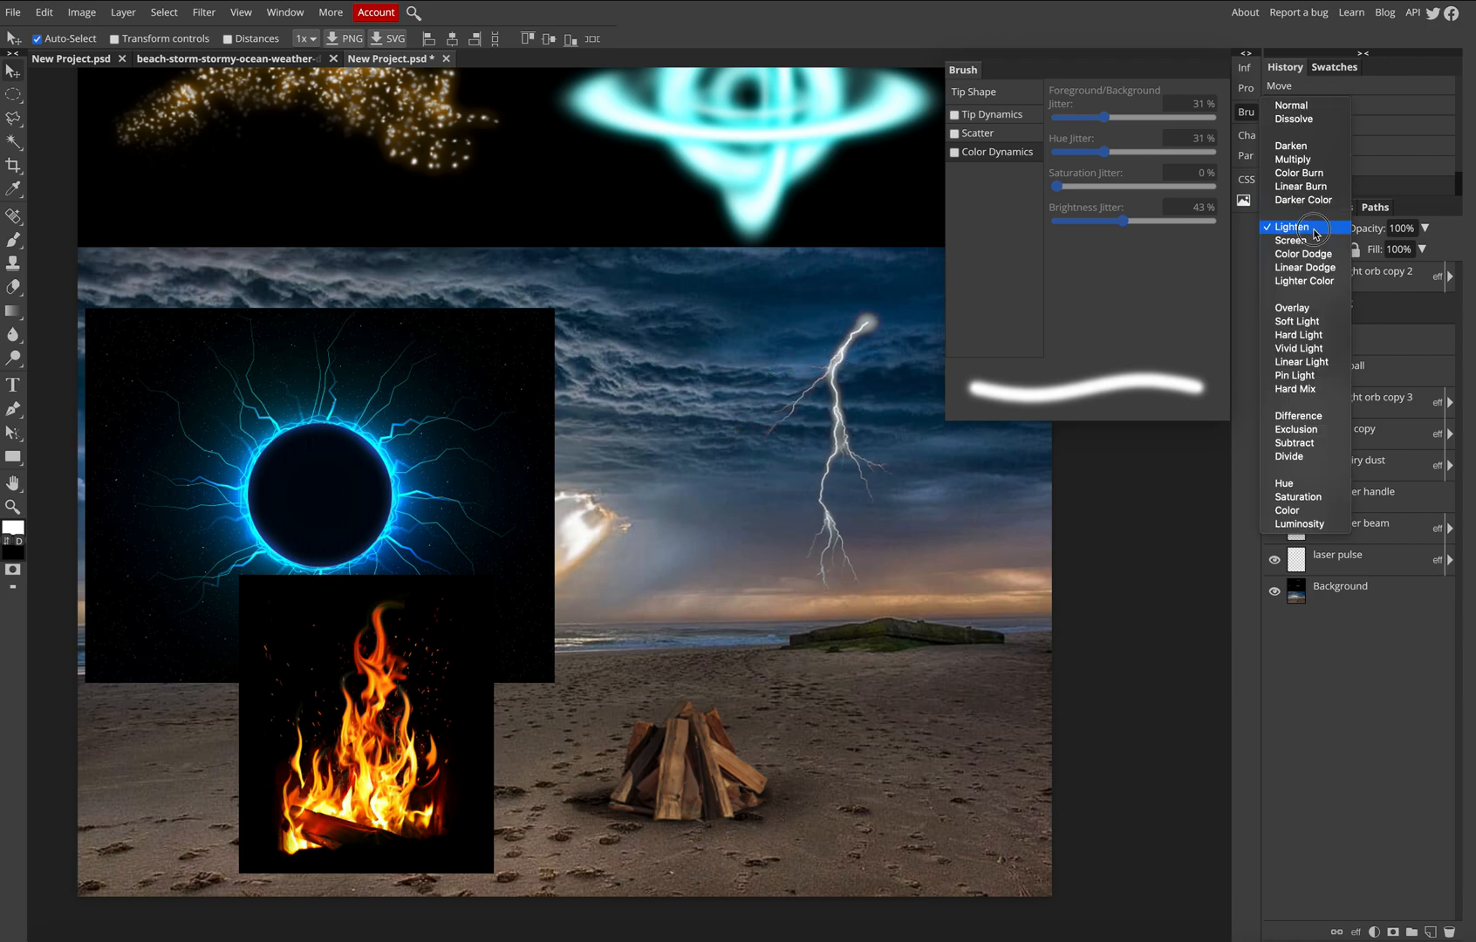
click(1304, 241)
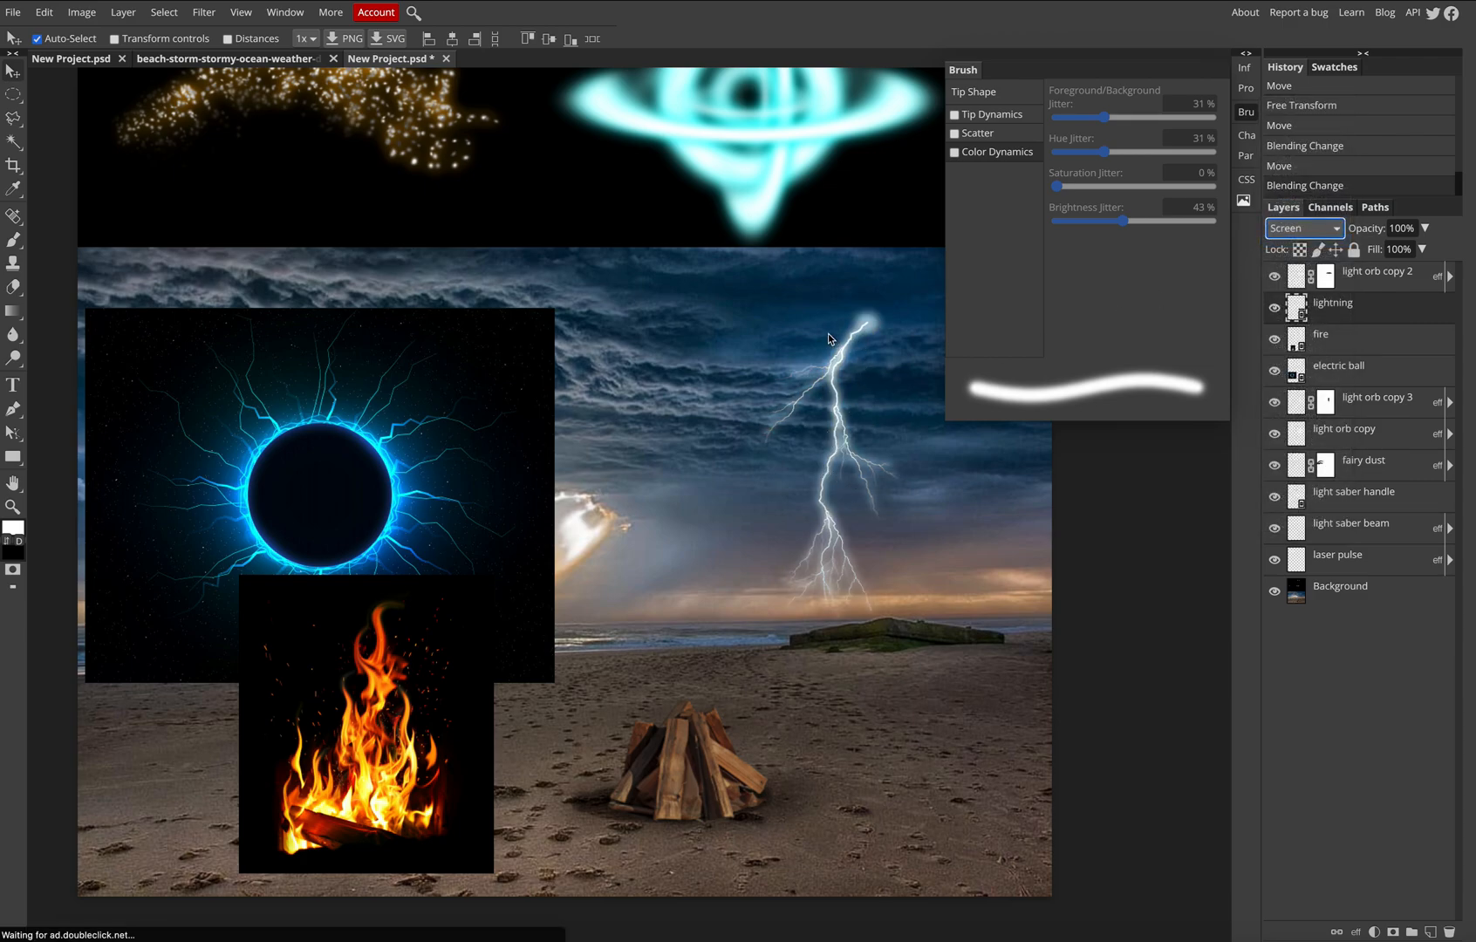
drag(825, 501, 821, 479)
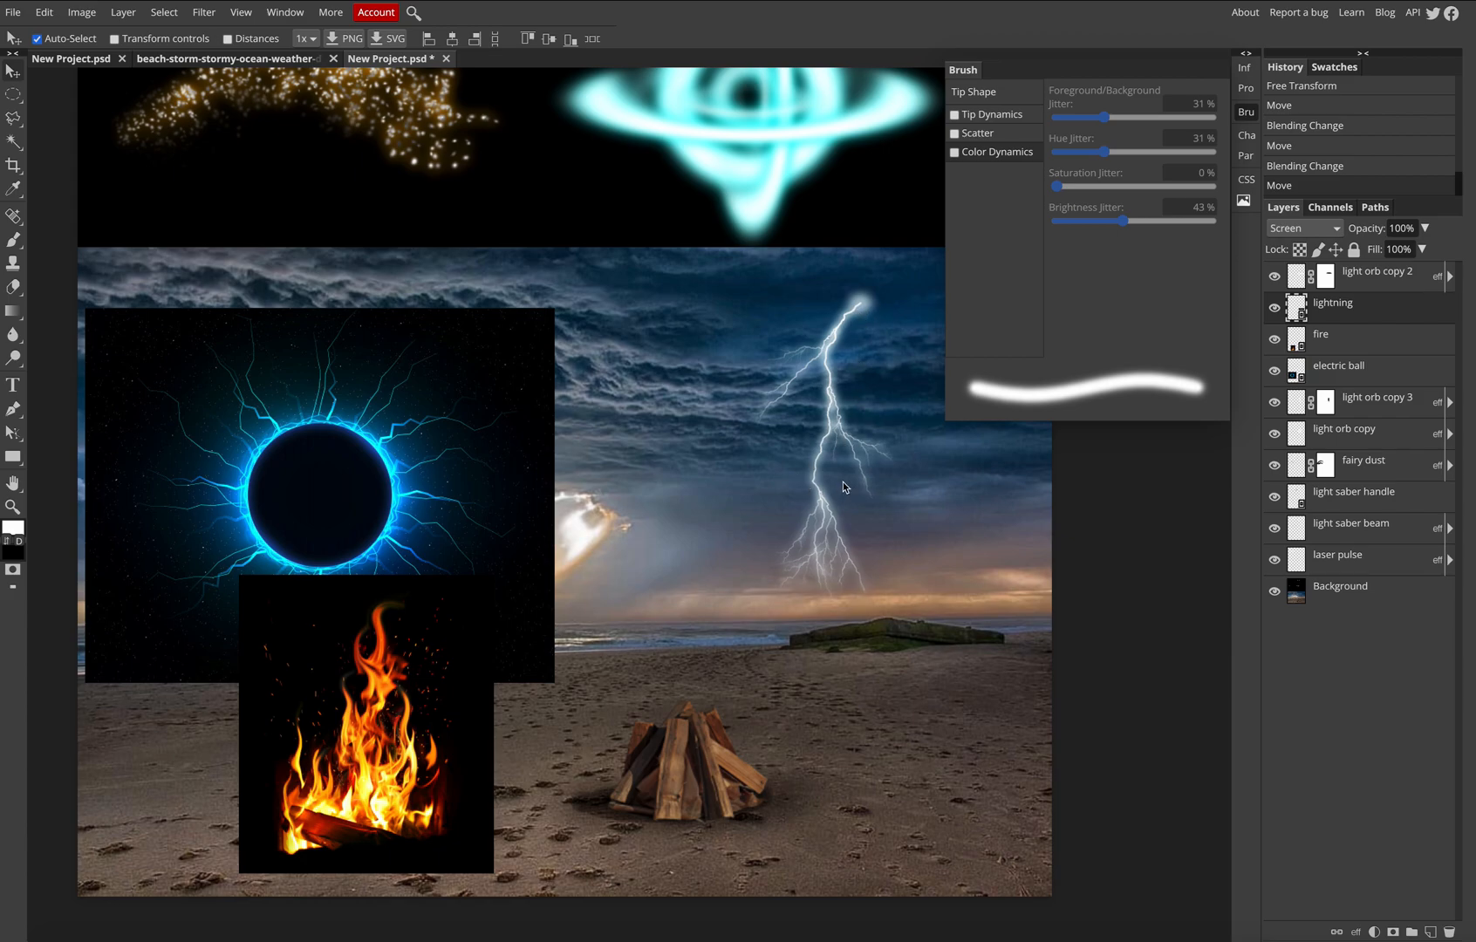
- Set the lightning layer's blend mode to Color Dodge and shift the bolt right, with its lower end above the grassy mound
click(1309, 228)
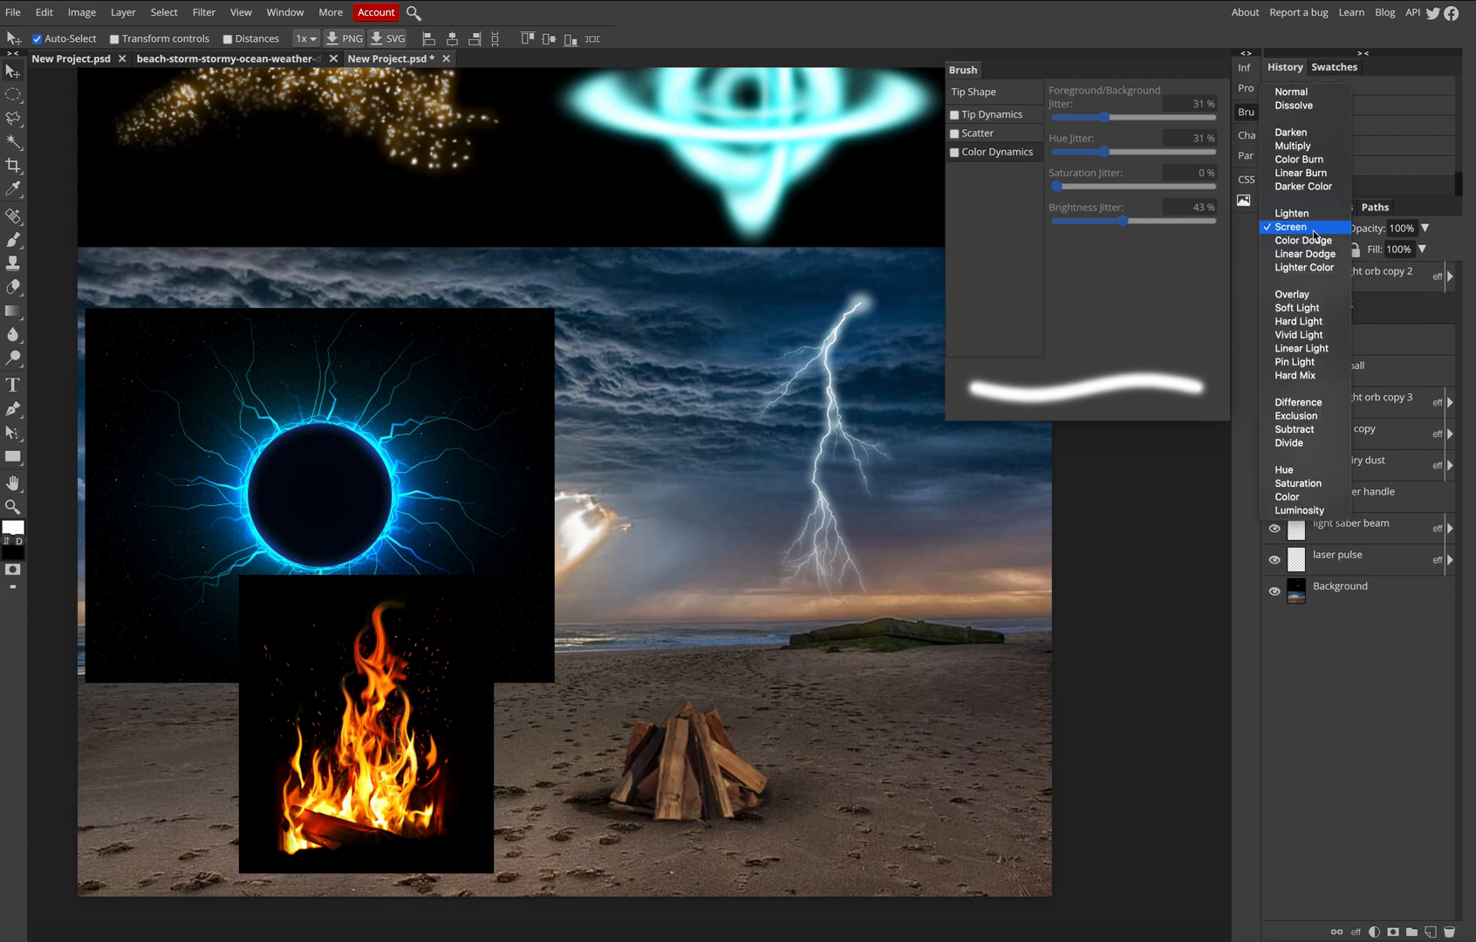
click(1314, 247)
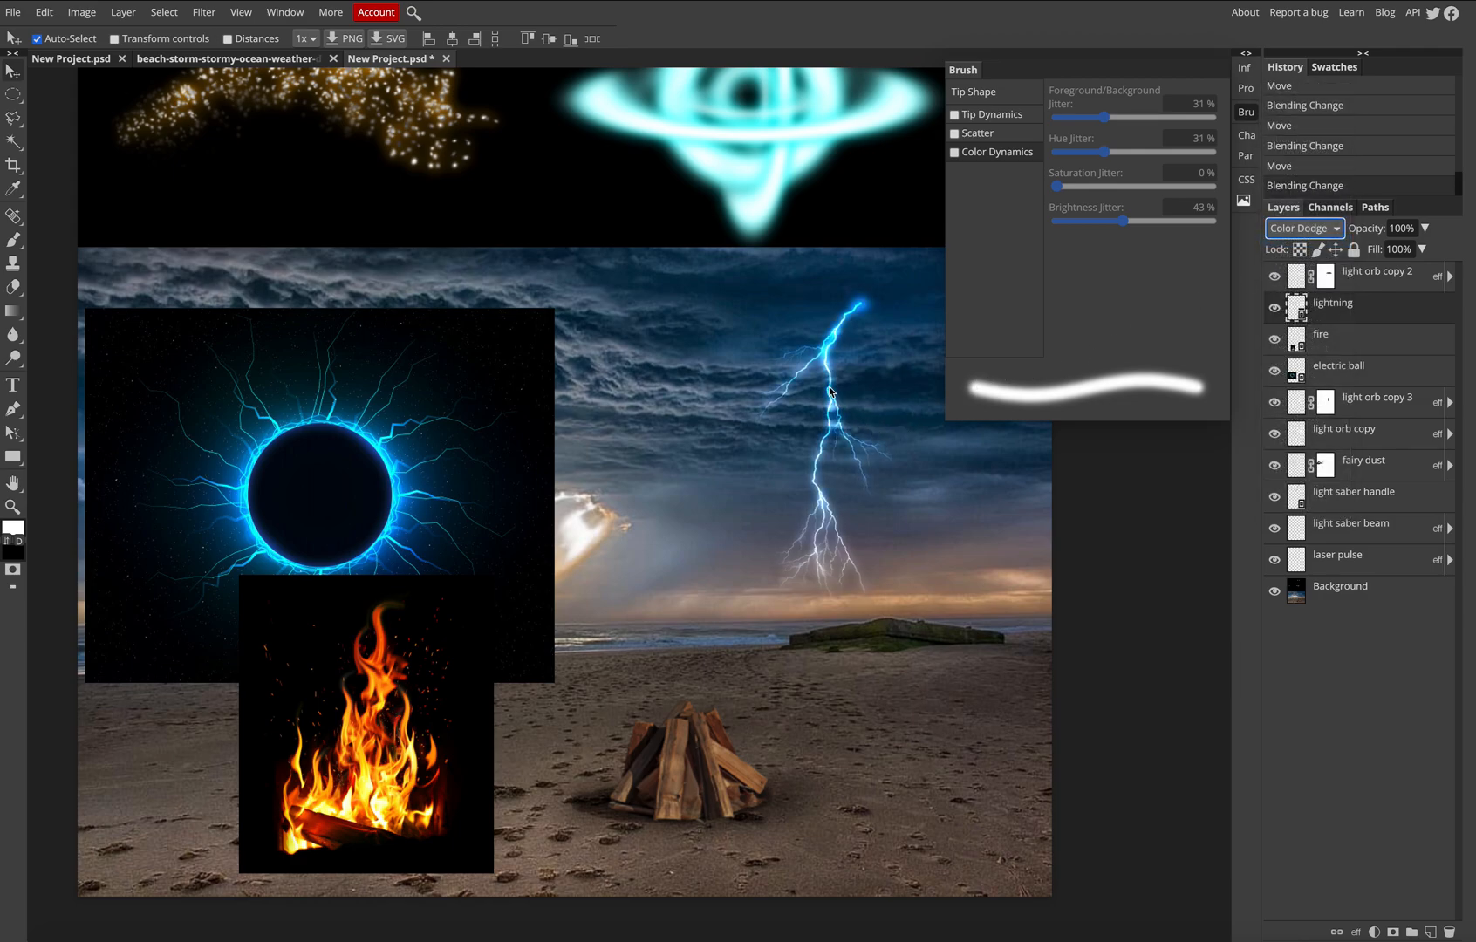
drag(836, 397, 849, 418)
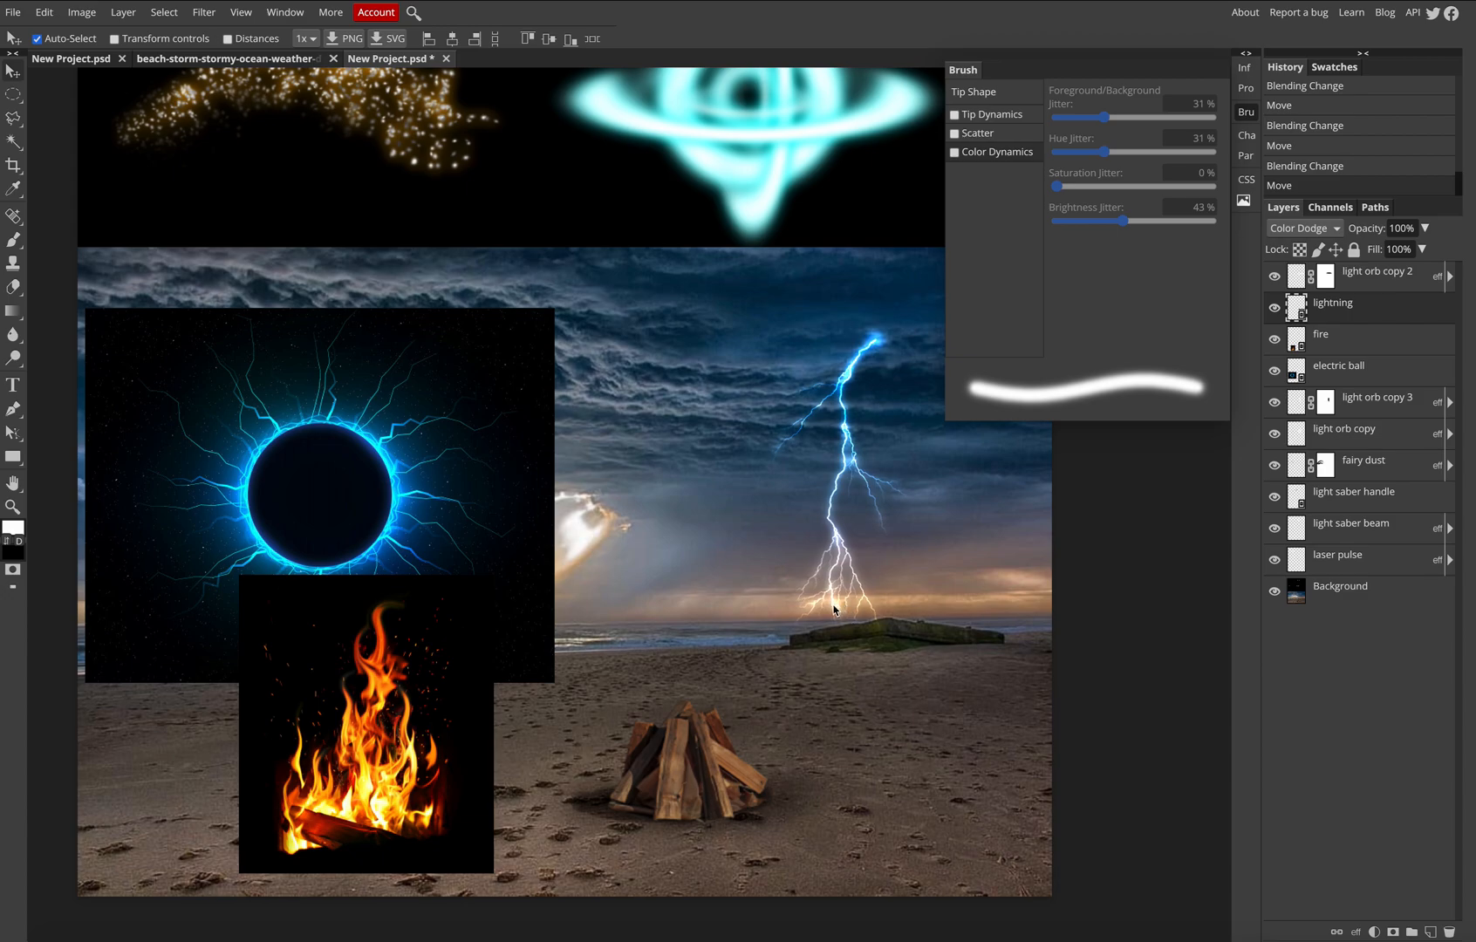
drag(832, 521, 852, 486)
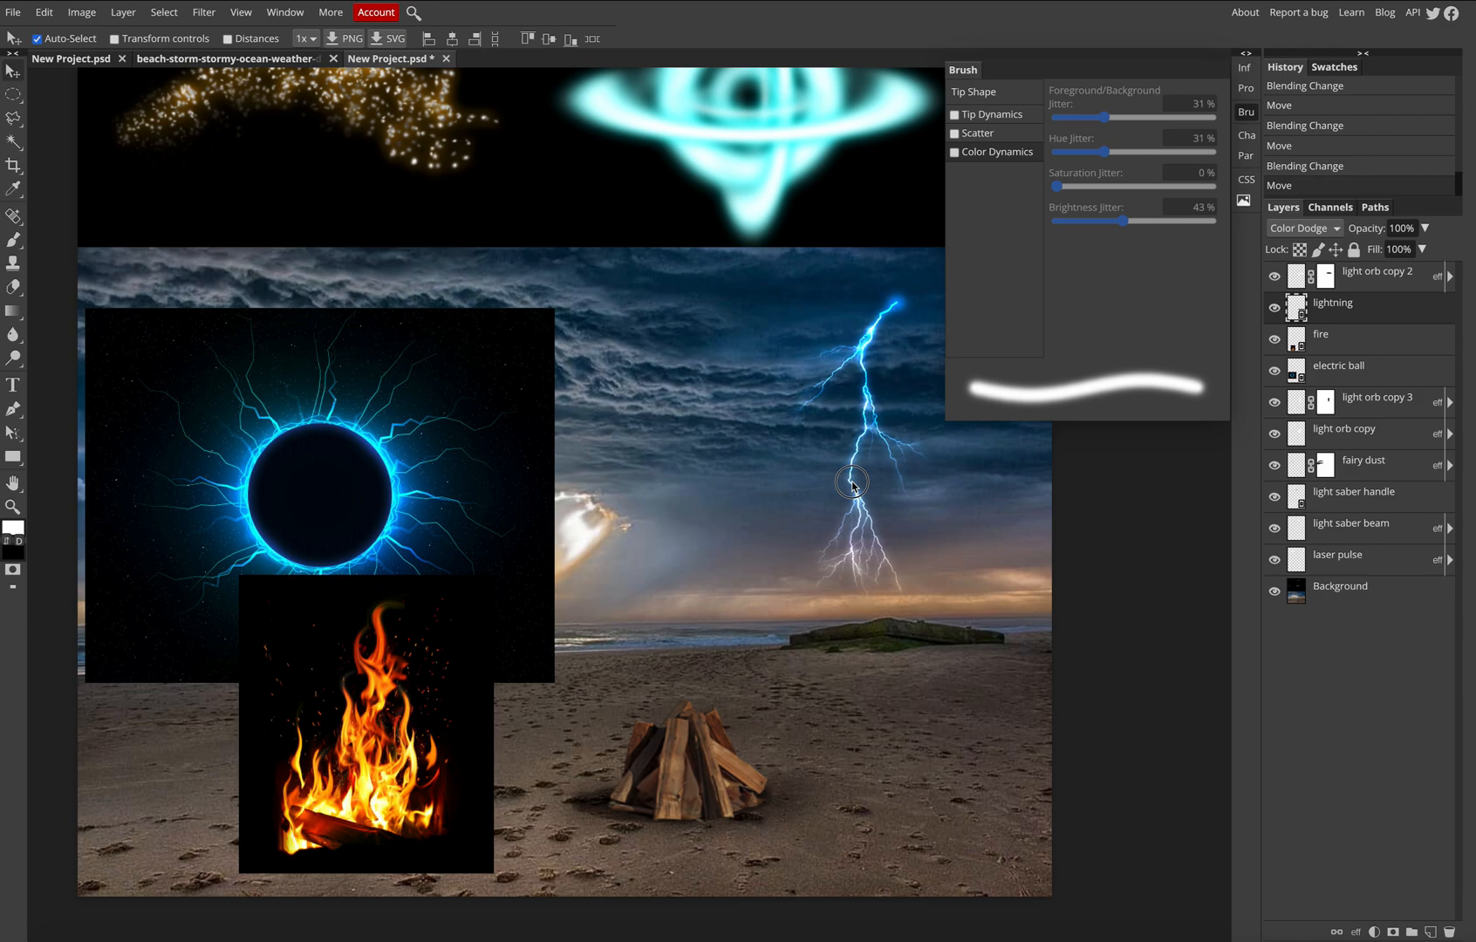
scroll(927, 462, down, 1)
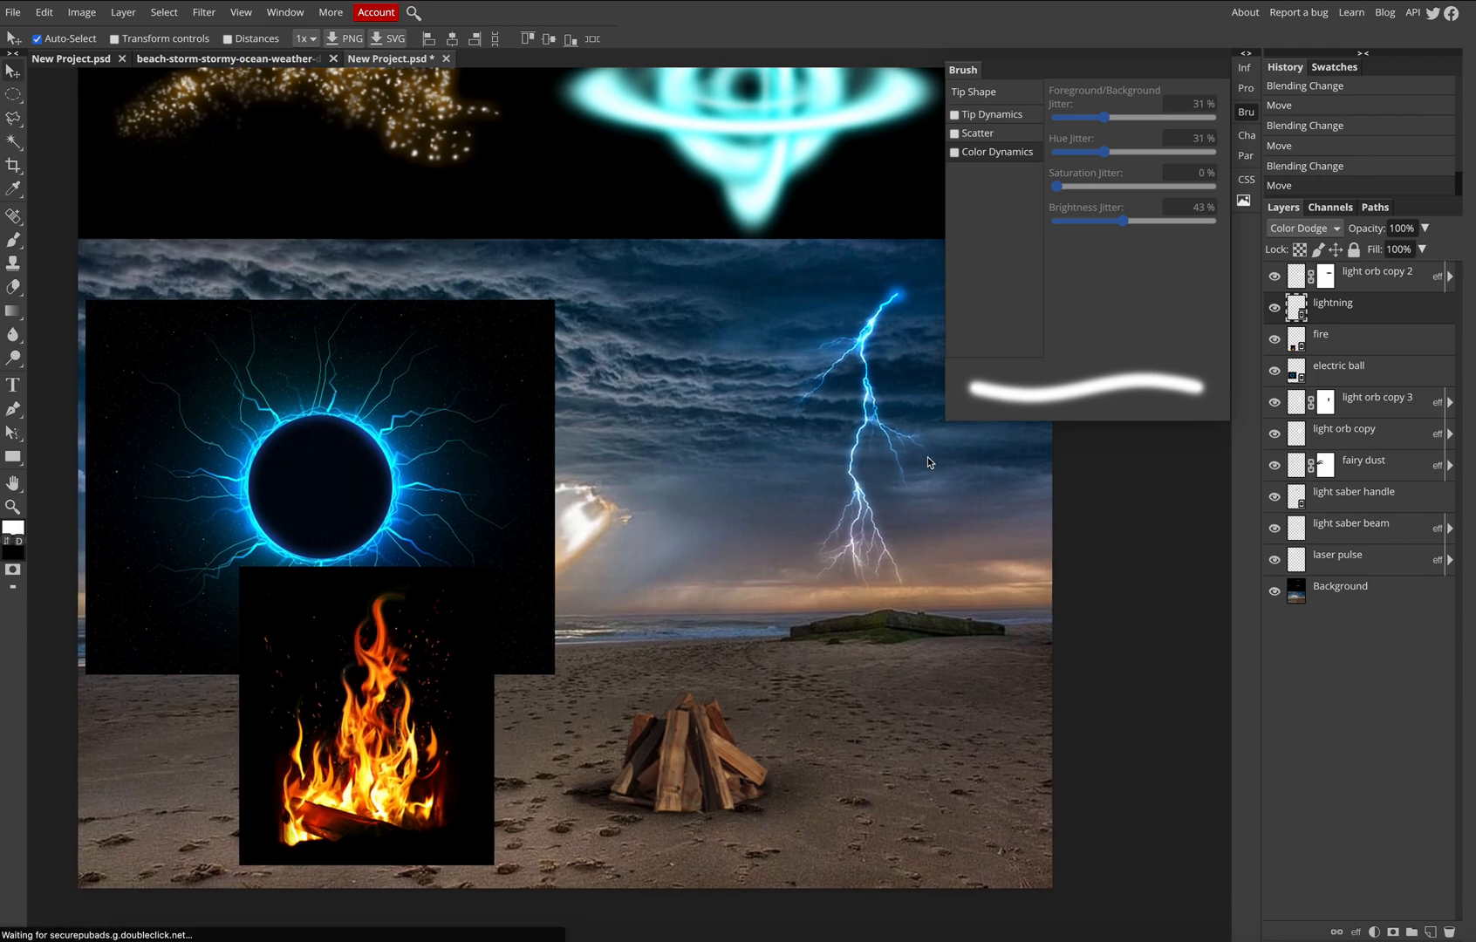
- Try the Linear Dodge, Lighter Color and Overlay blend modes on the lightning layer, and return it to Color Dodge
click(1299, 228)
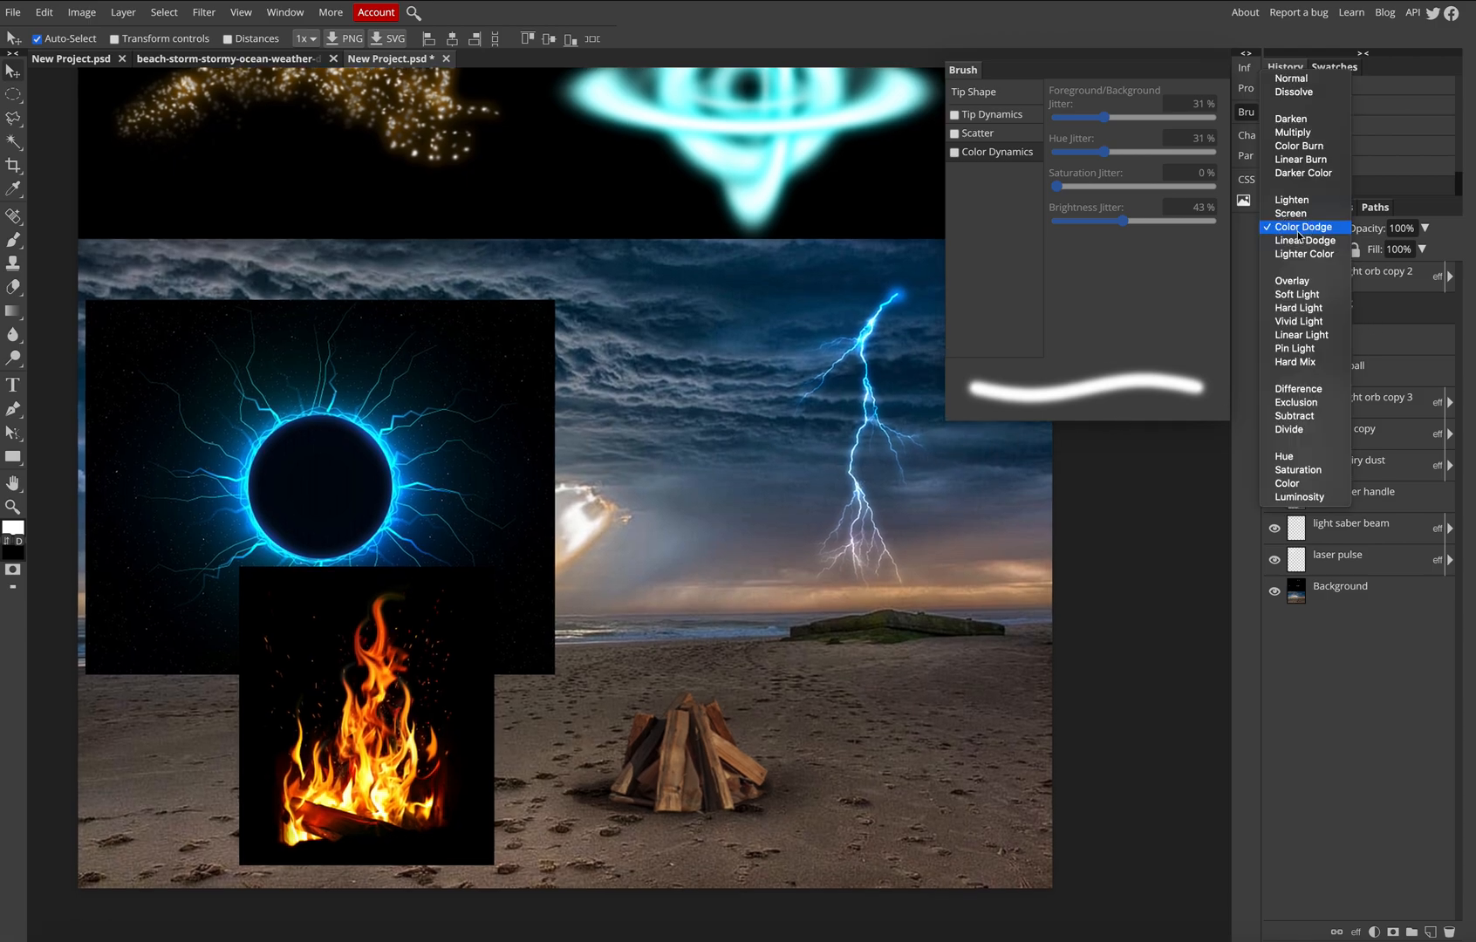
click(1286, 246)
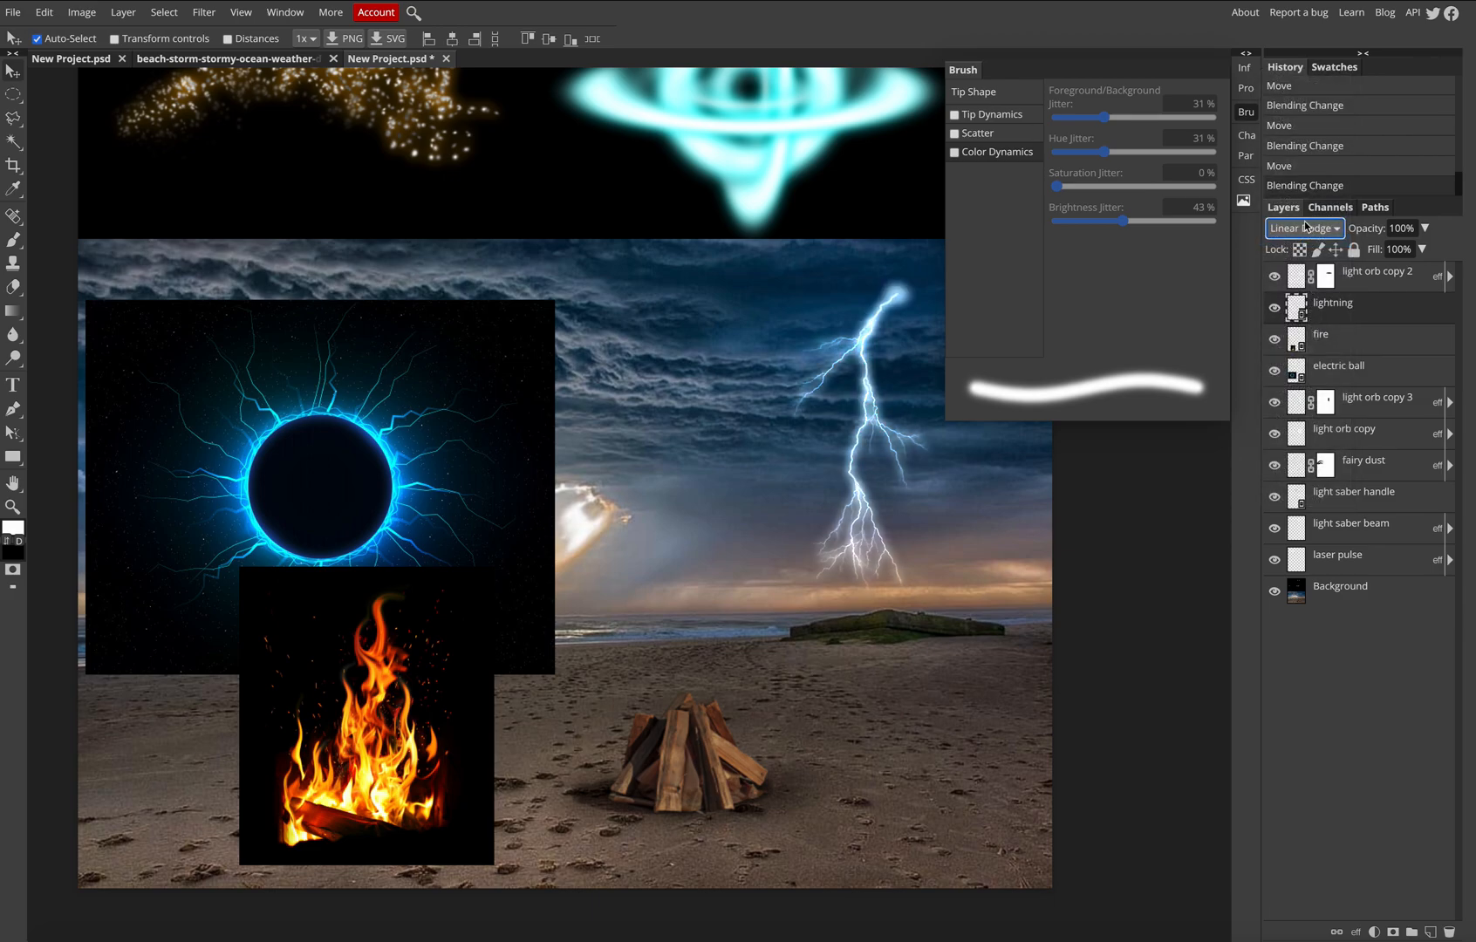
click(1308, 229)
click(1304, 241)
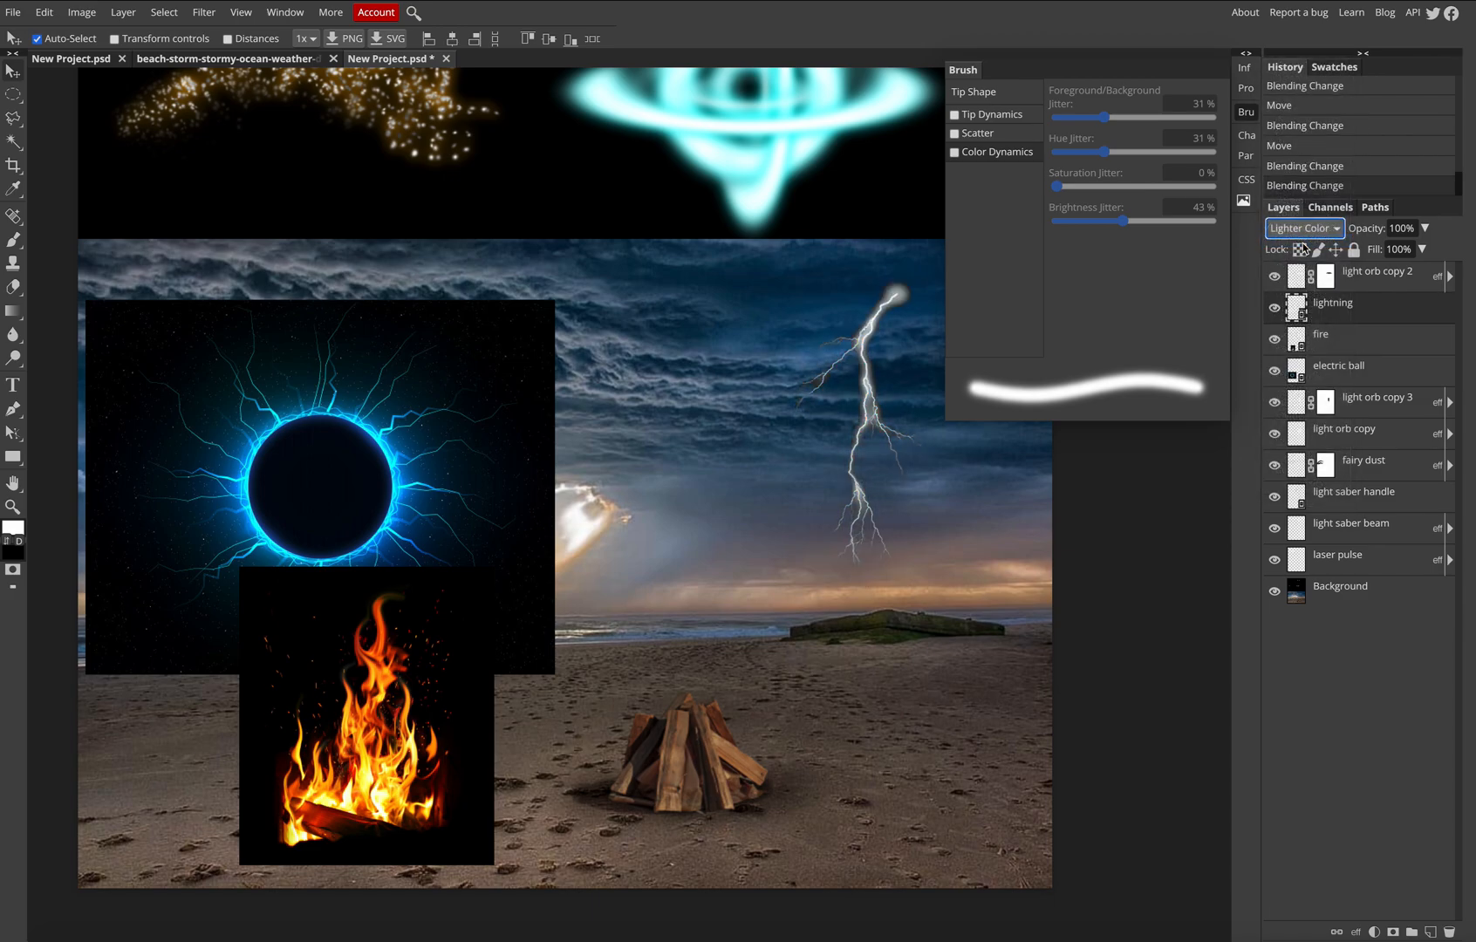
click(1302, 230)
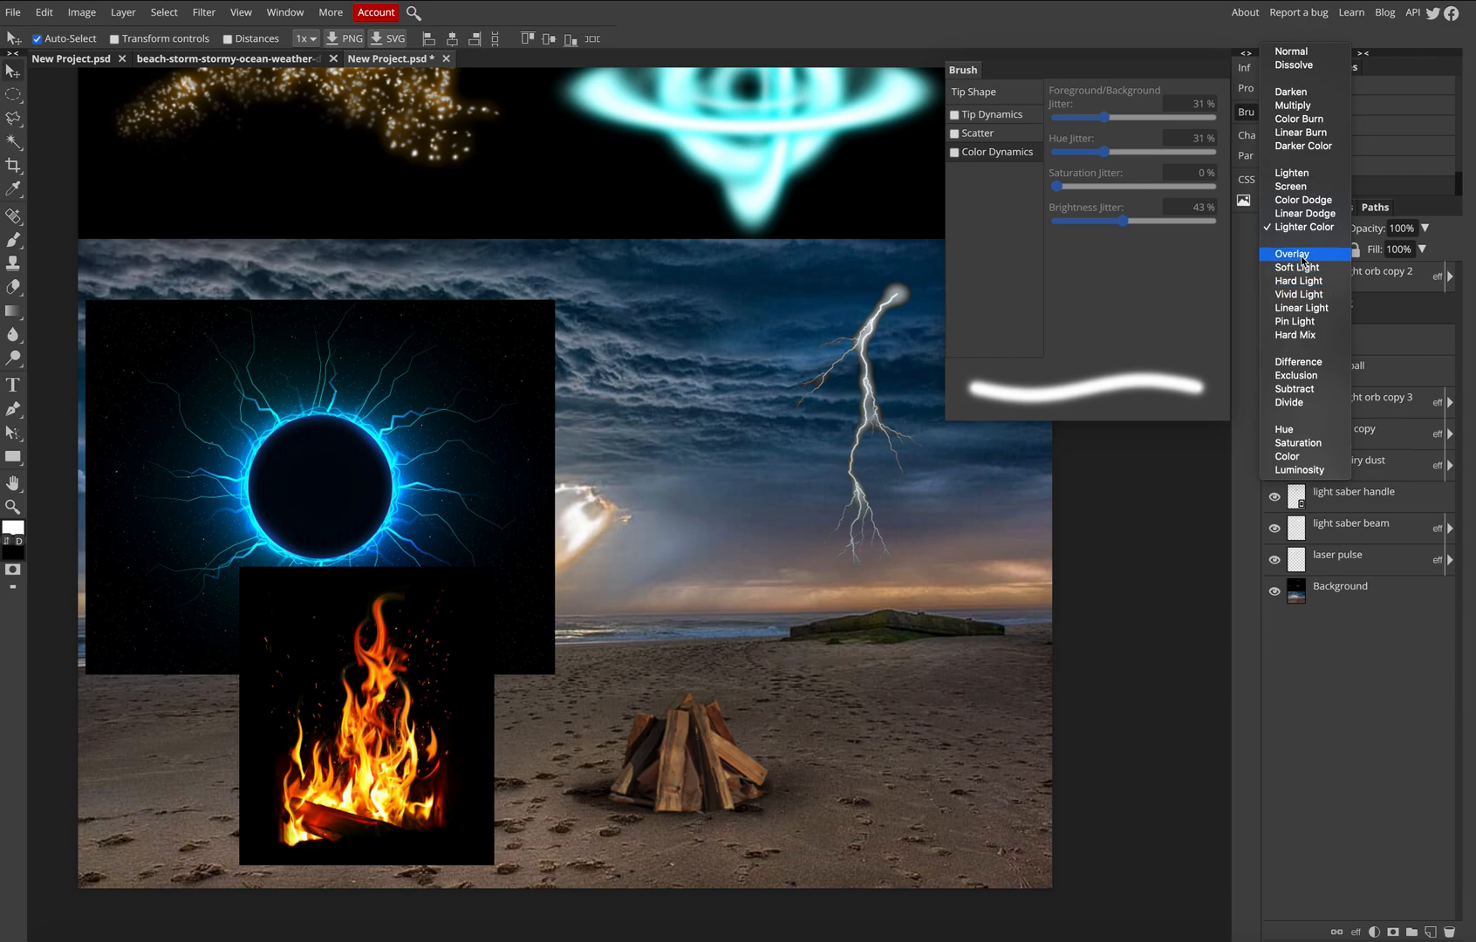
click(1299, 257)
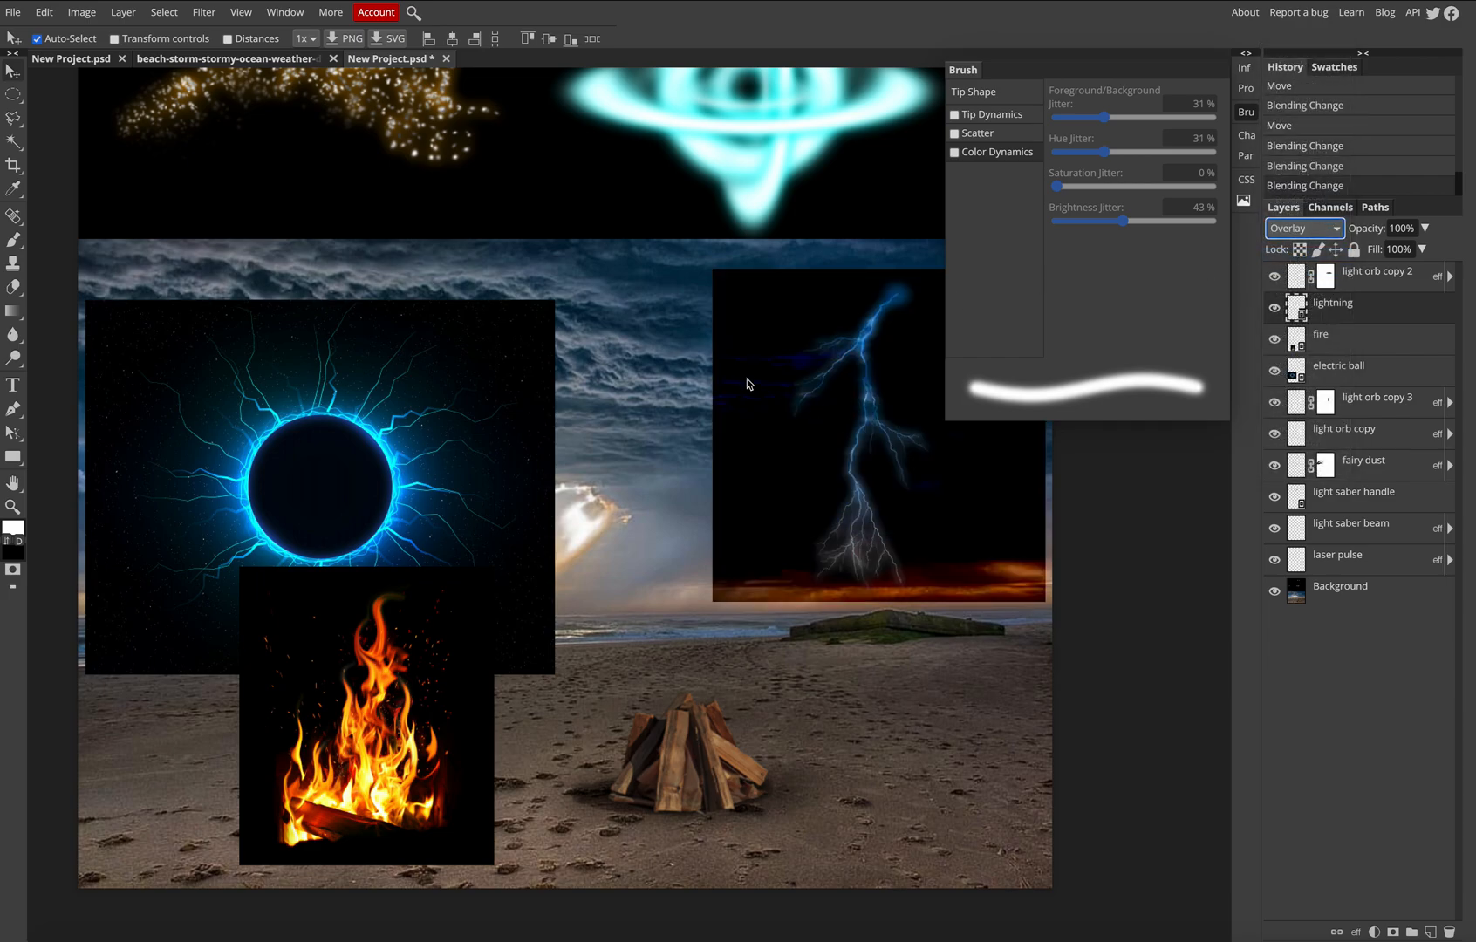
click(1304, 230)
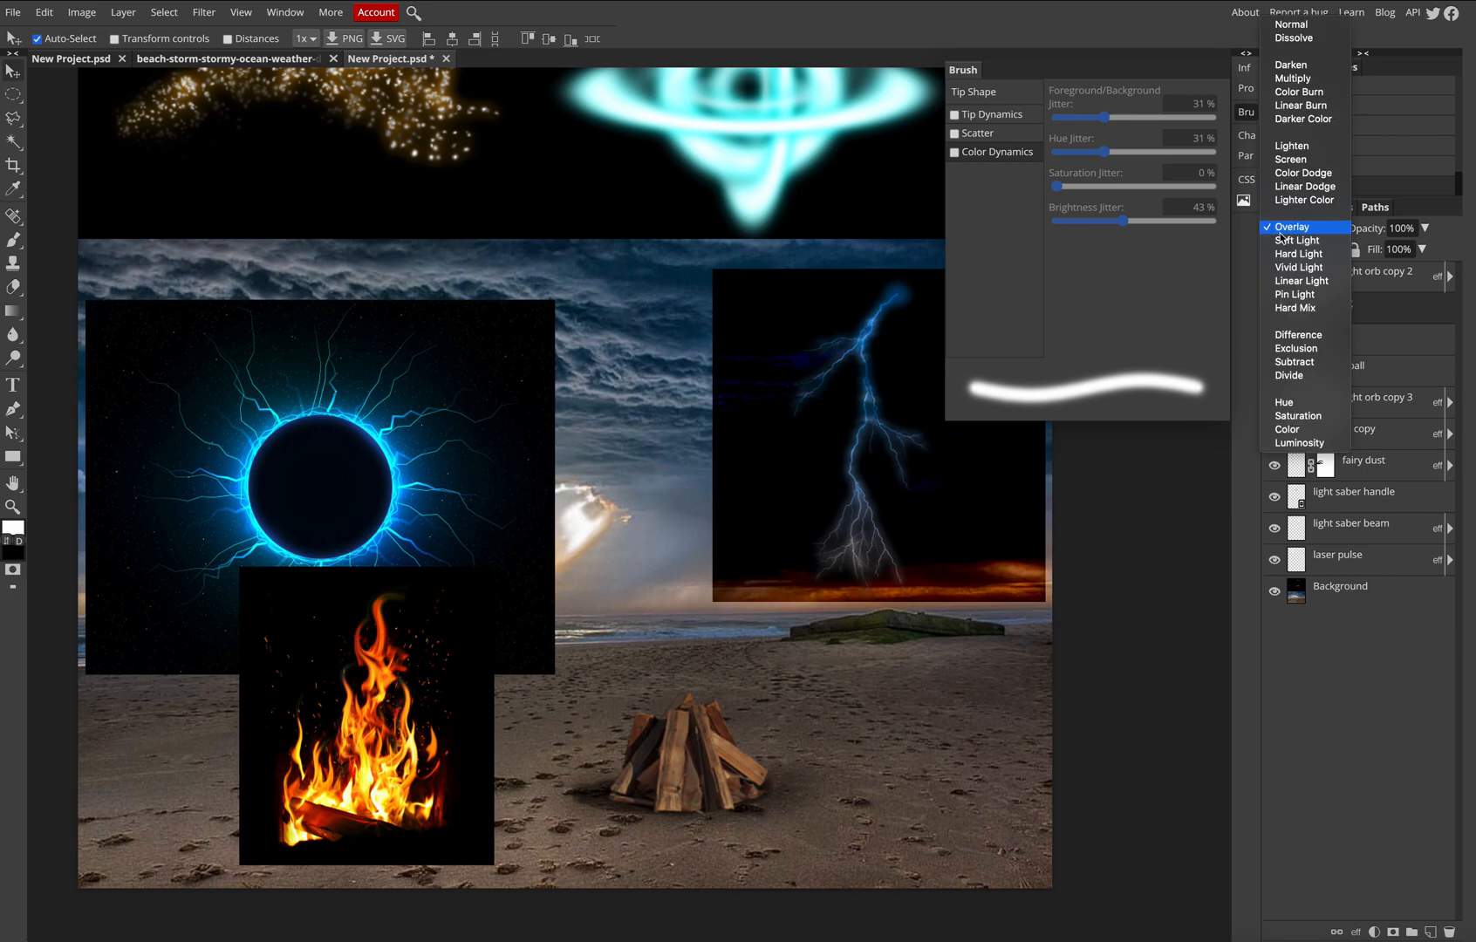
click(1302, 173)
- Shift the lightning slightly left and move the fire image away from the electric ball onto the log pile
drag(864, 356, 845, 357)
click(410, 651)
drag(307, 679, 869, 607)
scroll(719, 768, down, 1)
scroll(719, 770, down, 3)
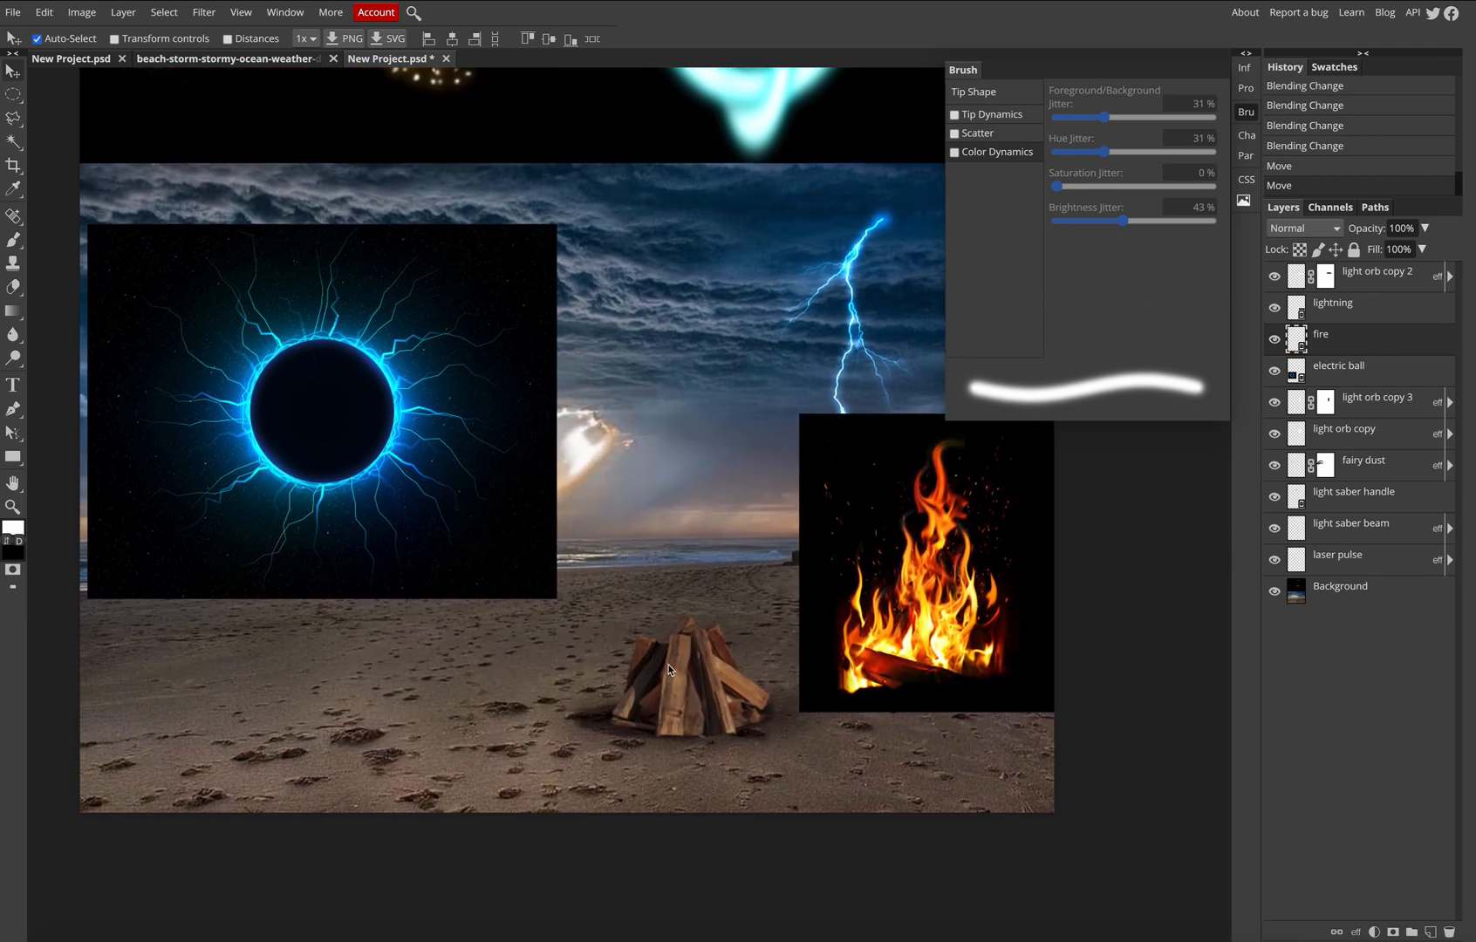
scroll(684, 695, down, 1)
scroll(683, 696, up, 3)
scroll(684, 695, up, 1)
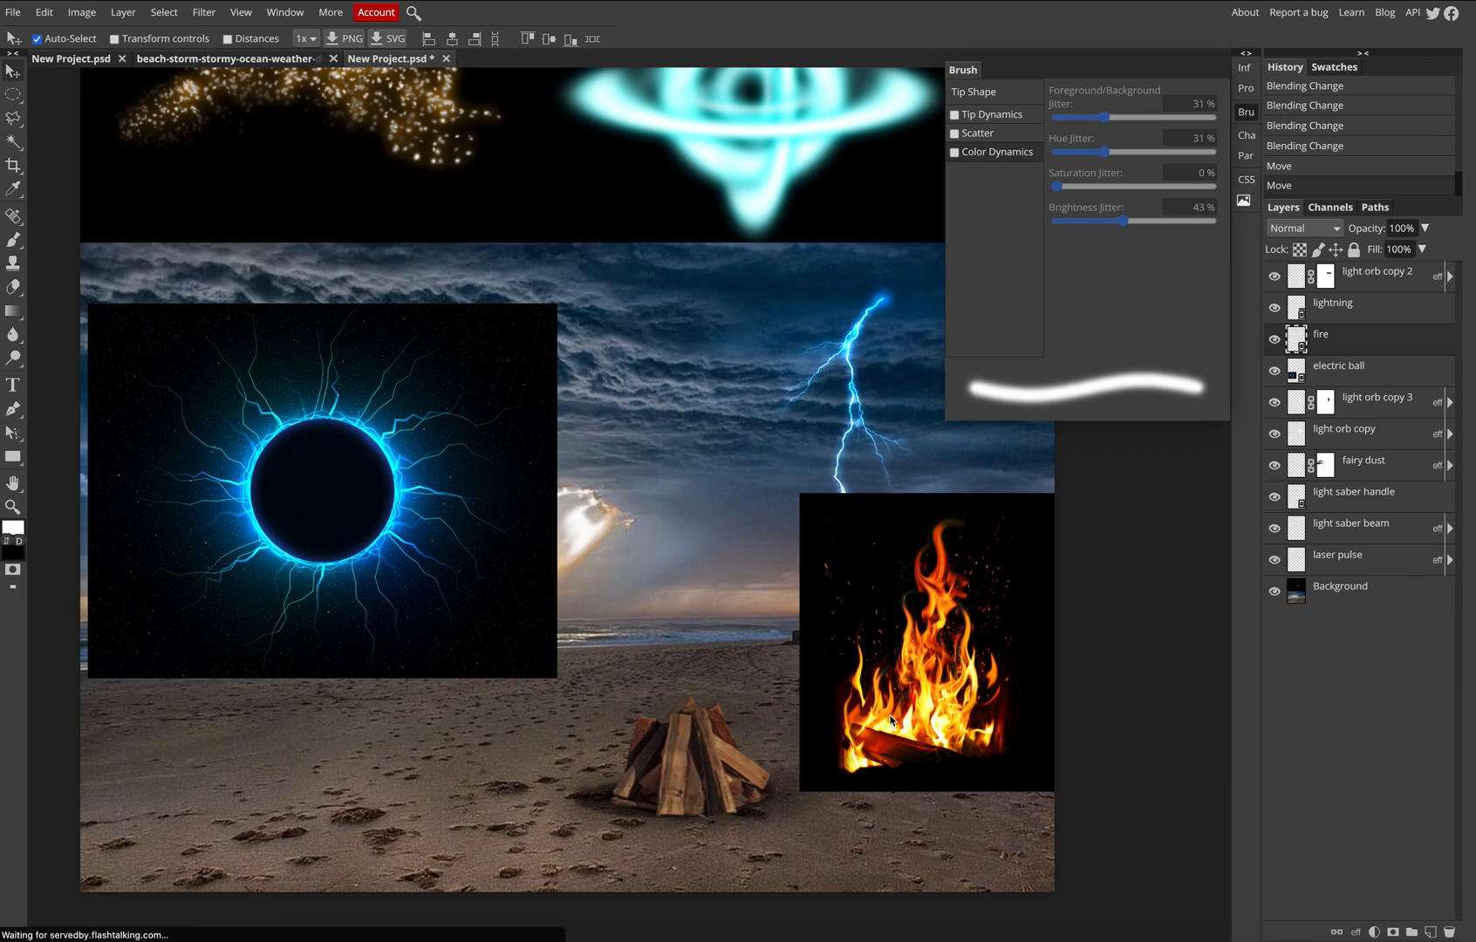
drag(891, 722, 659, 712)
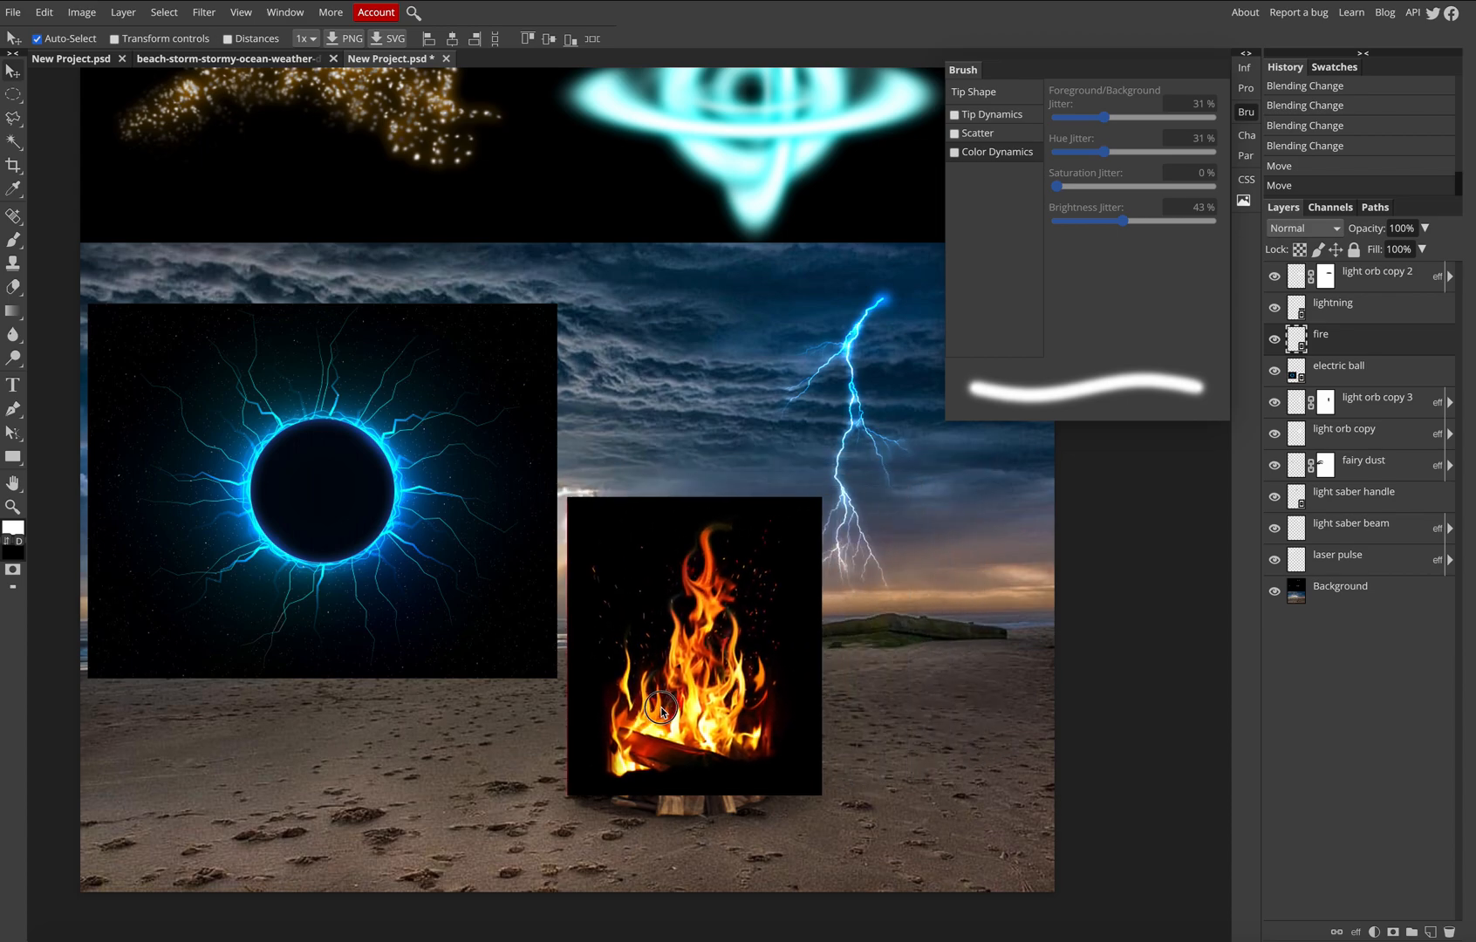
- Try the Lighten, Screen, Color Dodge, Linear Dodge and Lighter Color blend modes on the fire layer
click(1333, 230)
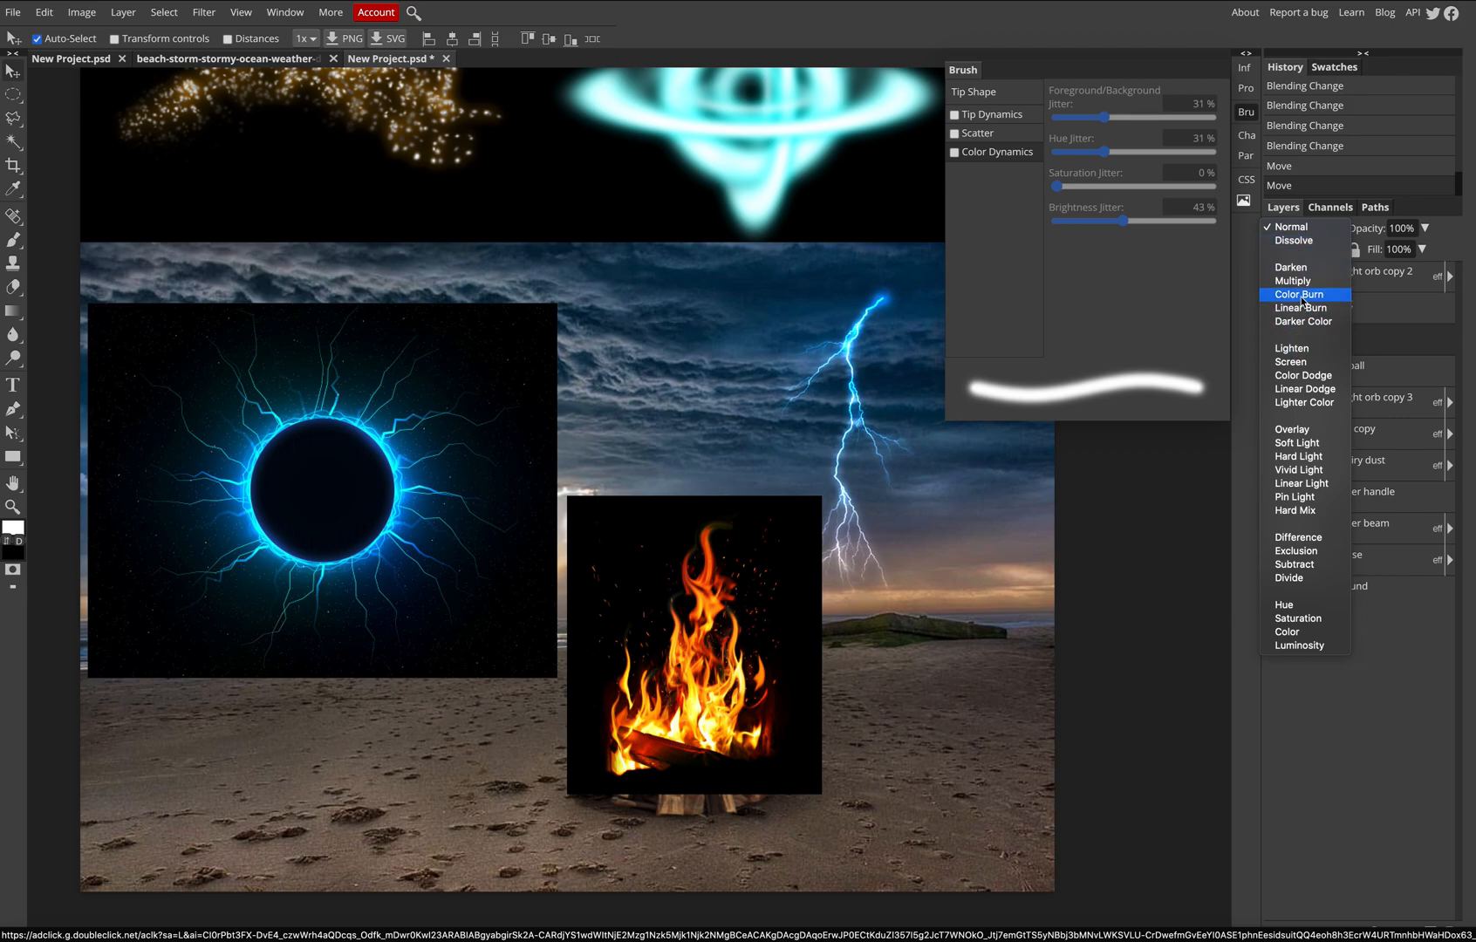
click(1303, 351)
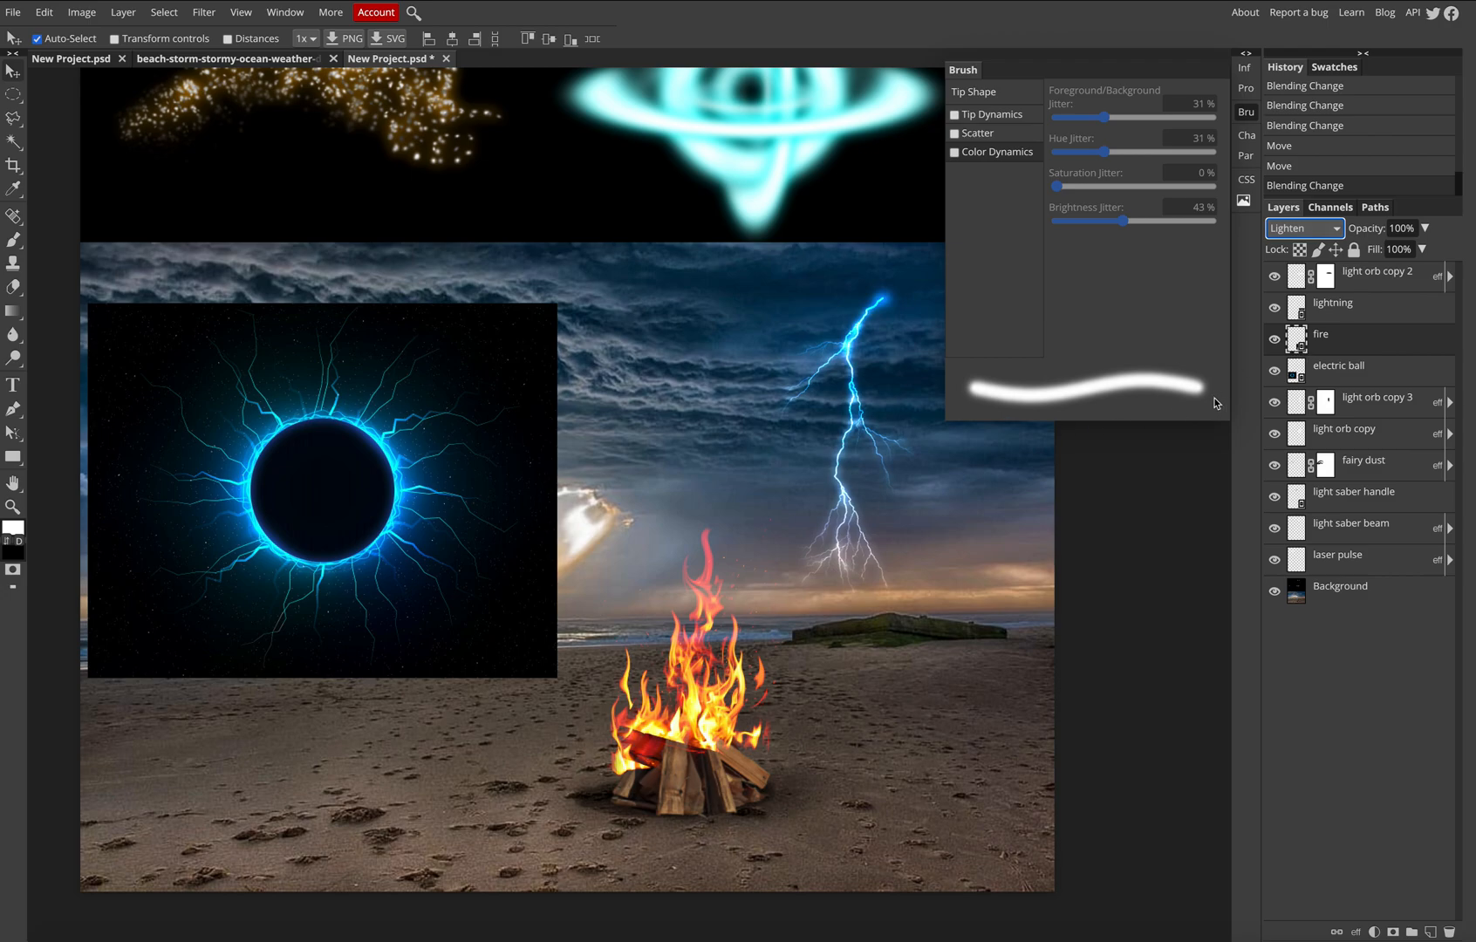
click(1304, 228)
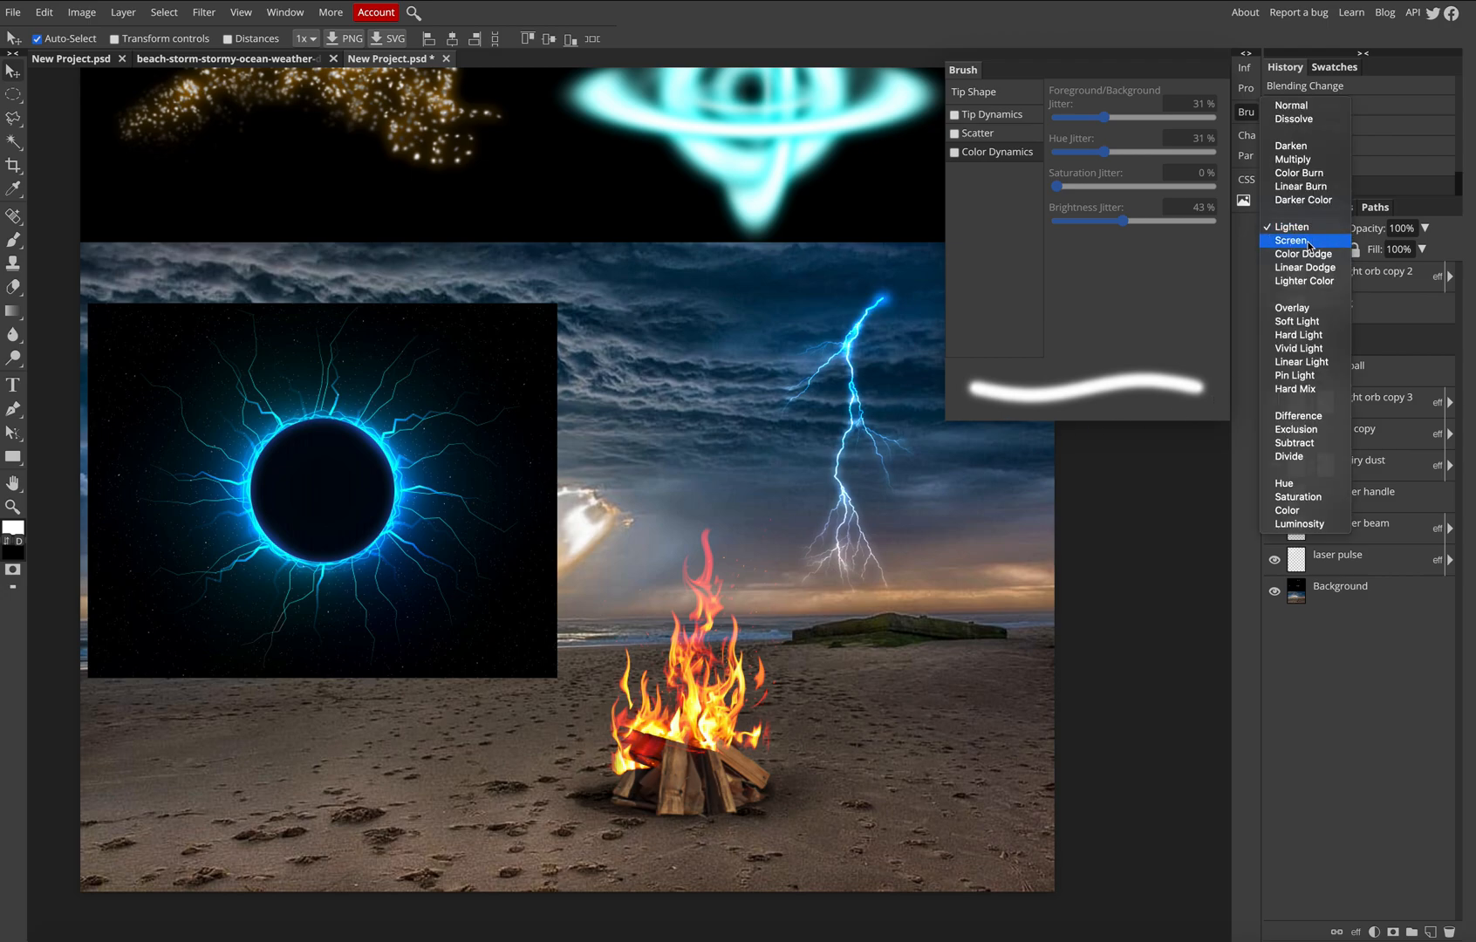
click(1307, 239)
click(1306, 229)
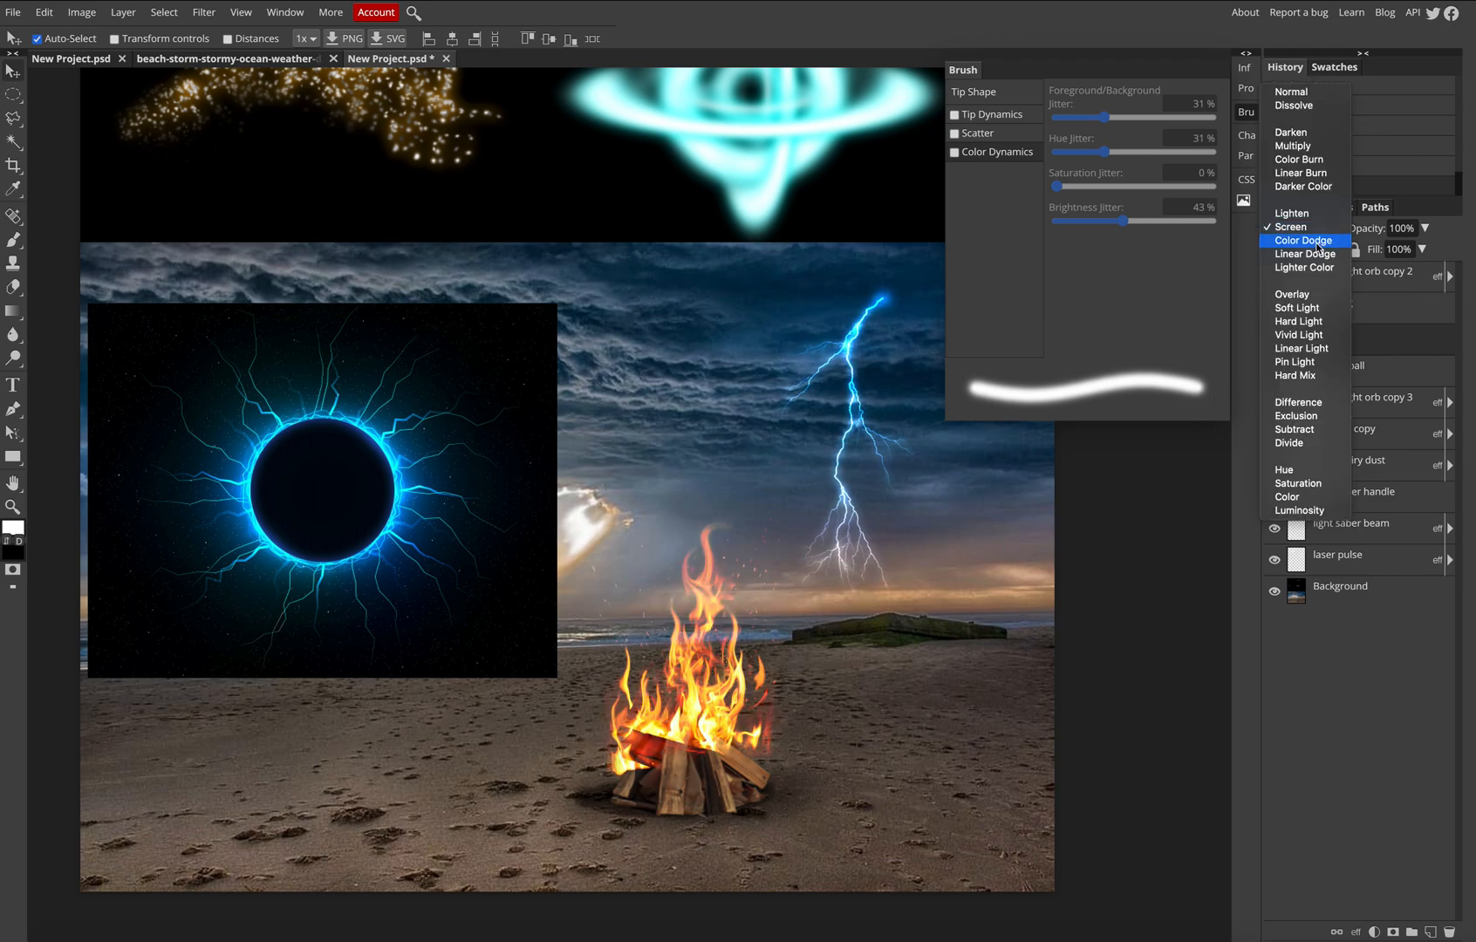
click(1308, 240)
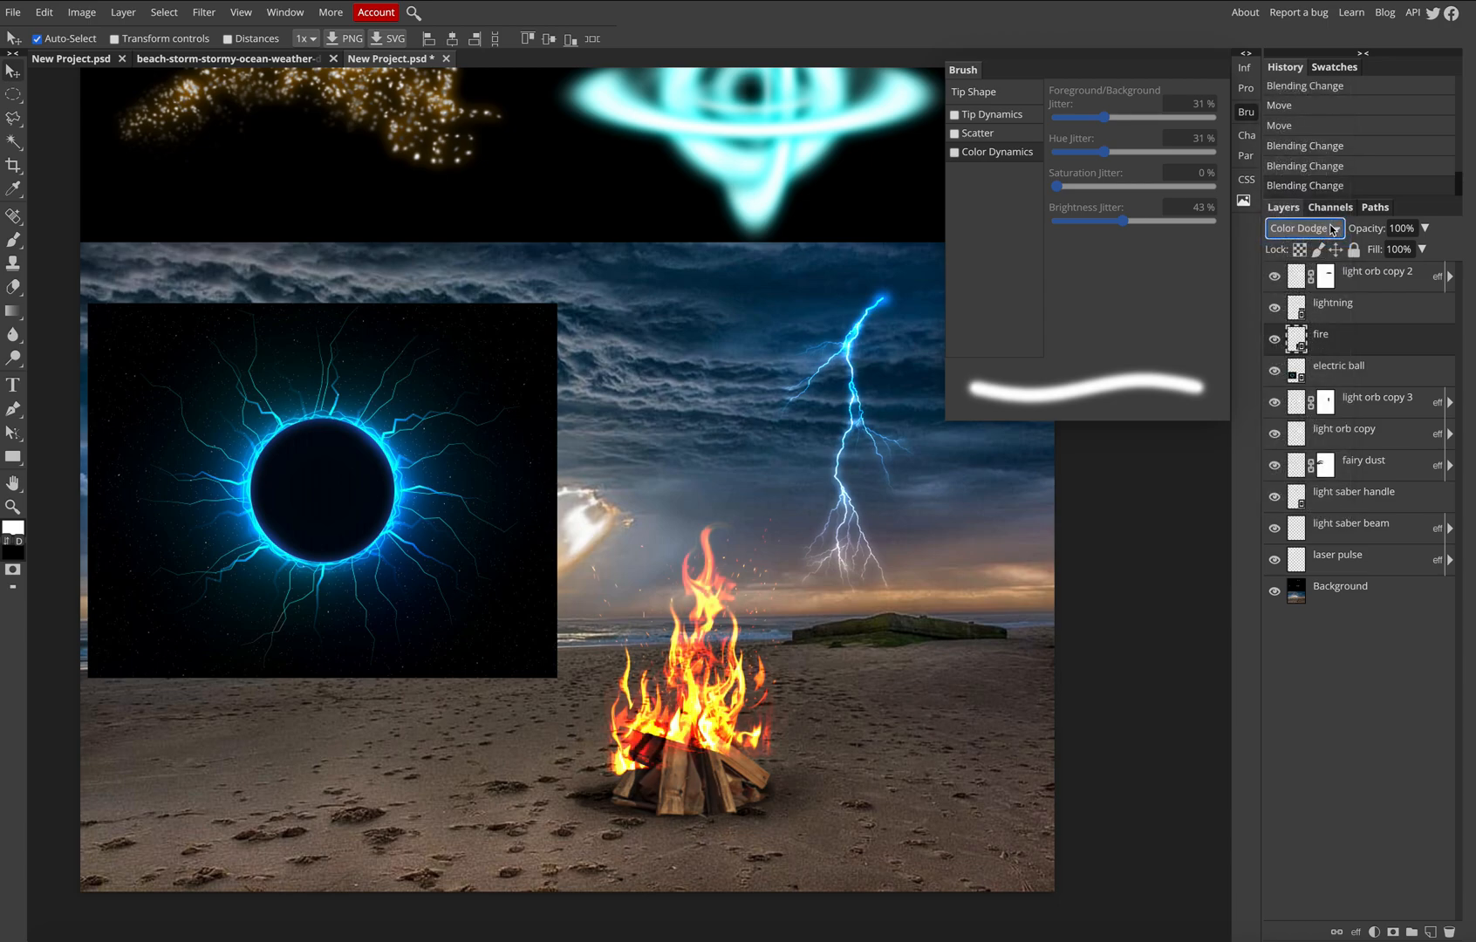
click(1327, 231)
click(1318, 240)
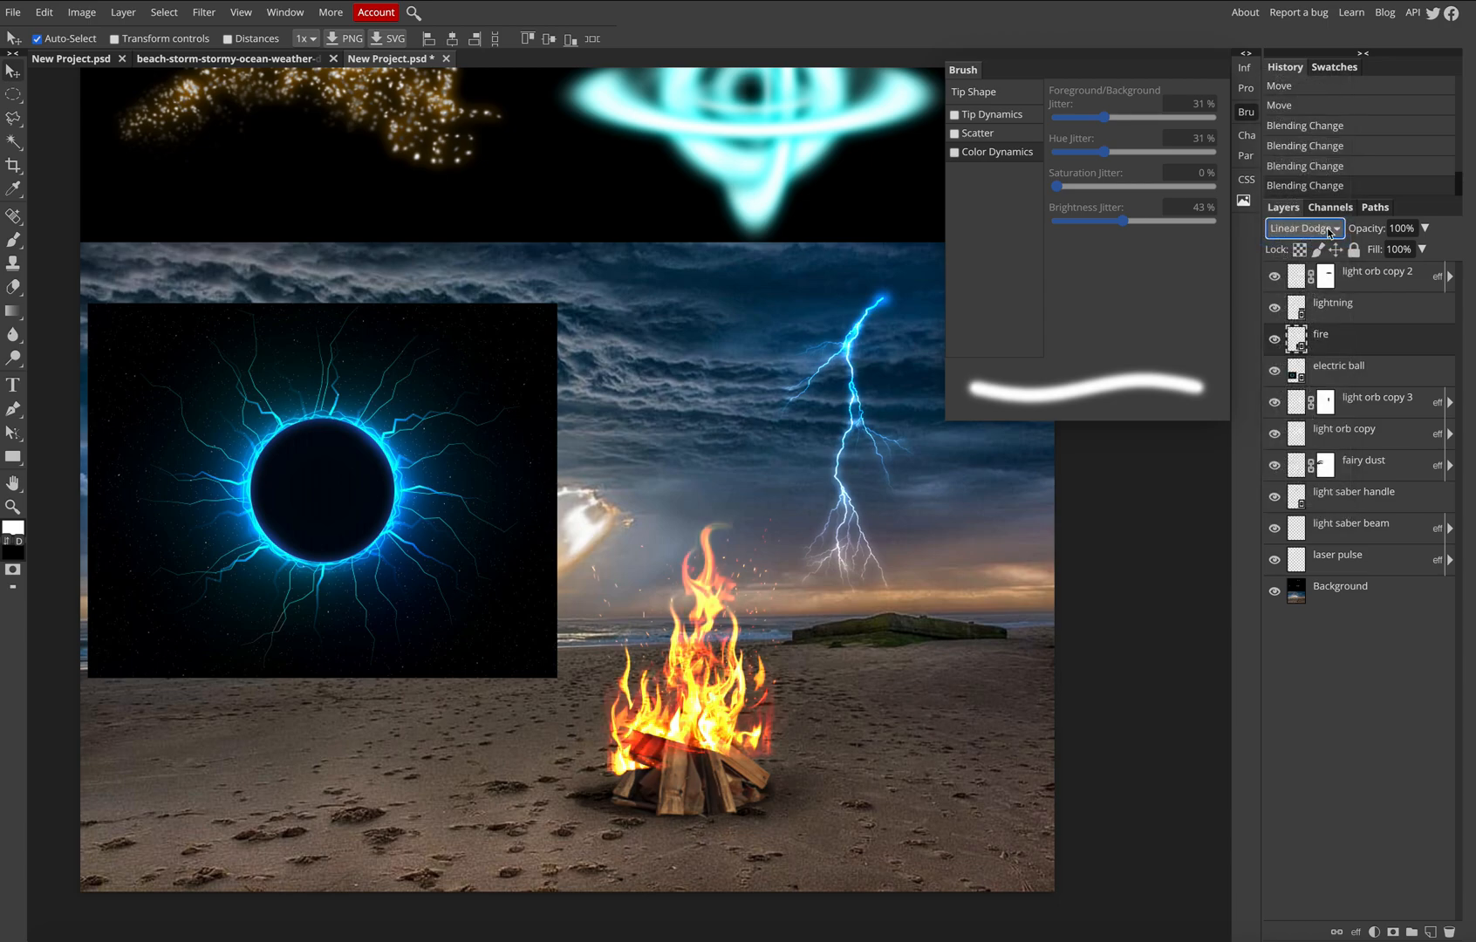
click(1329, 230)
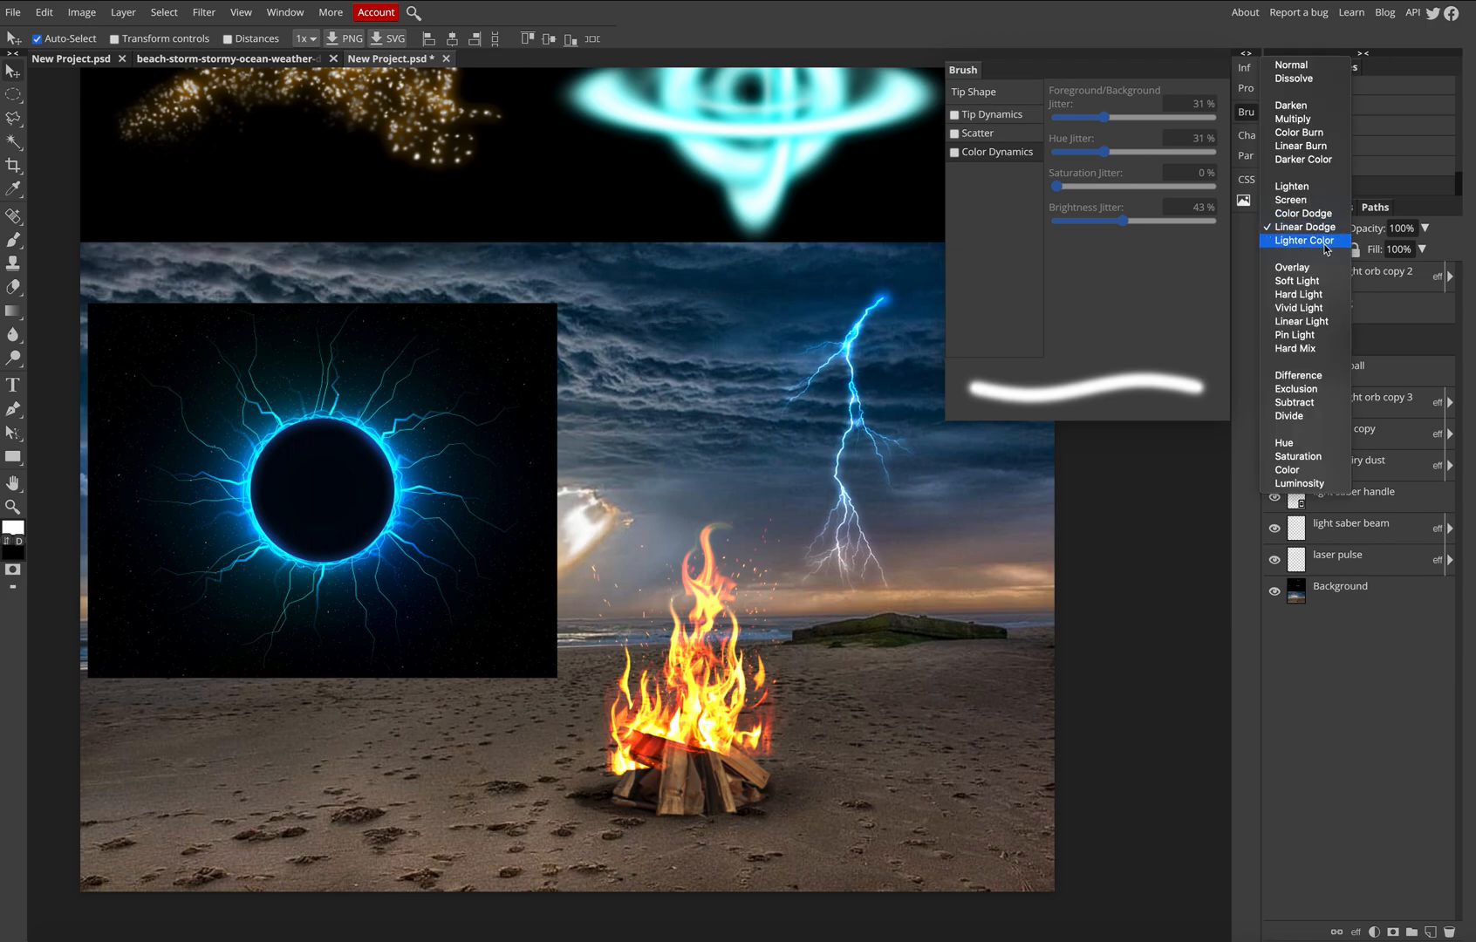
click(1327, 244)
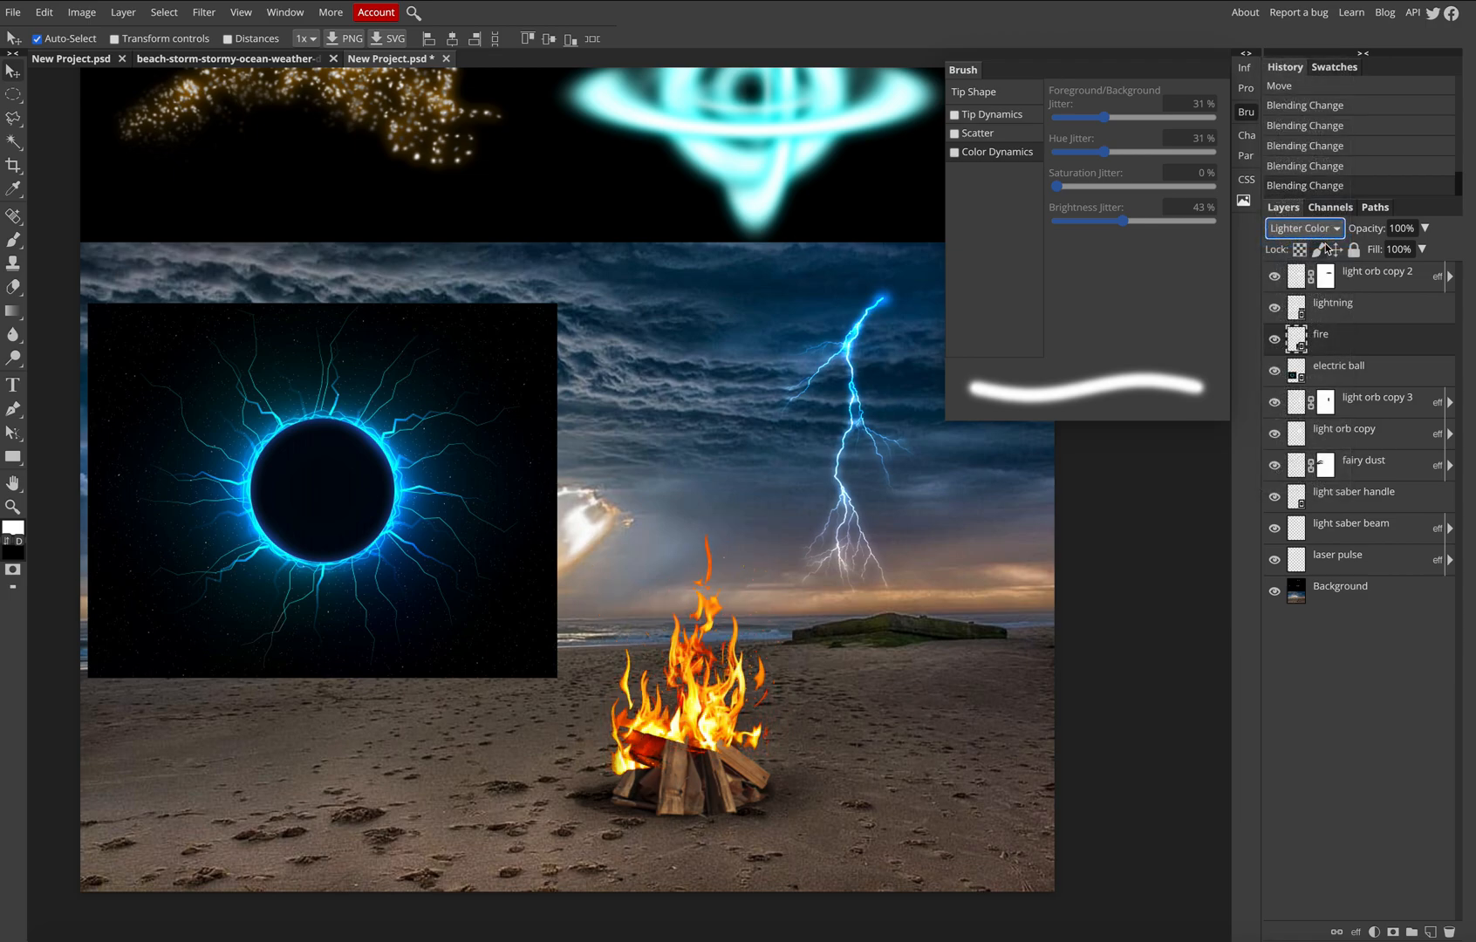
- Set the fire layer's blend mode to Linear Dodge and shift the flames slightly down over the logs
click(1330, 228)
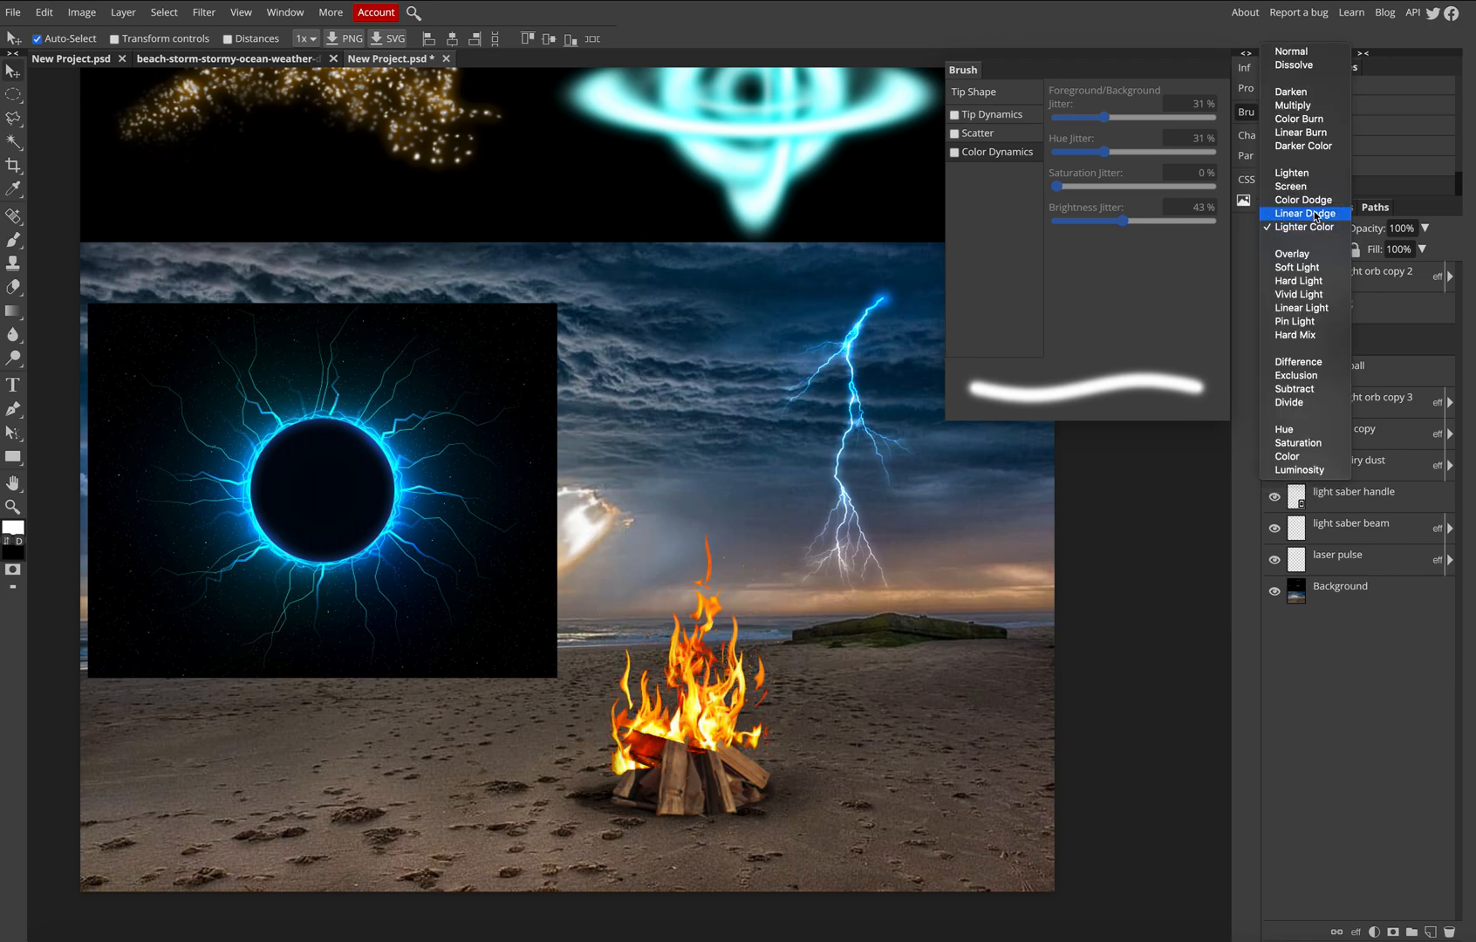
click(1316, 215)
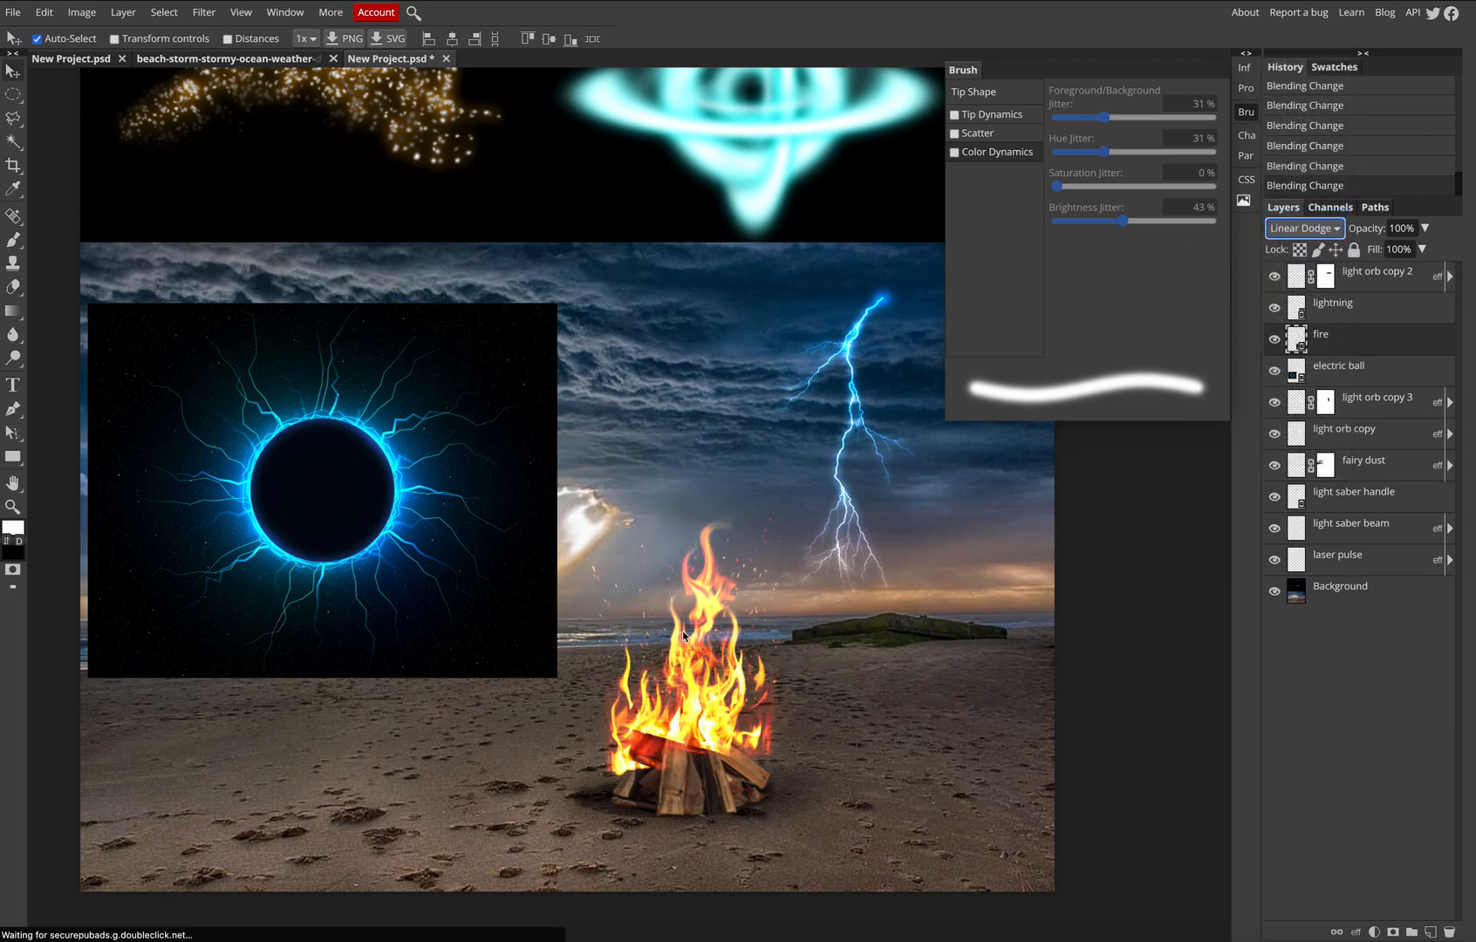
drag(670, 663, 710, 689)
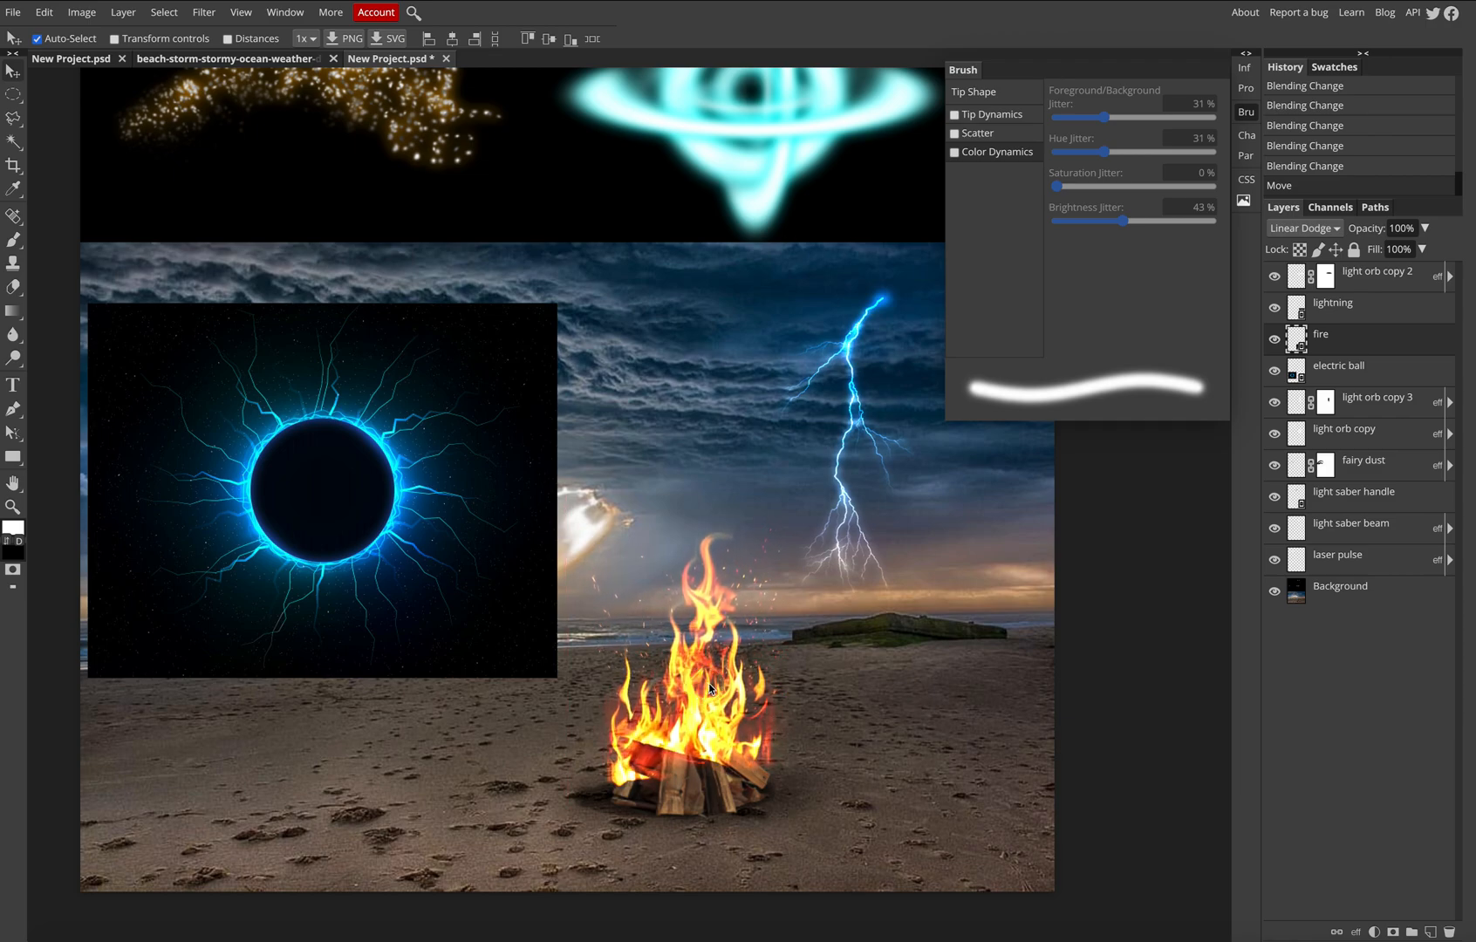
- Free Transform the fire image slightly smaller and center the flames on the log pile
click(55, 14)
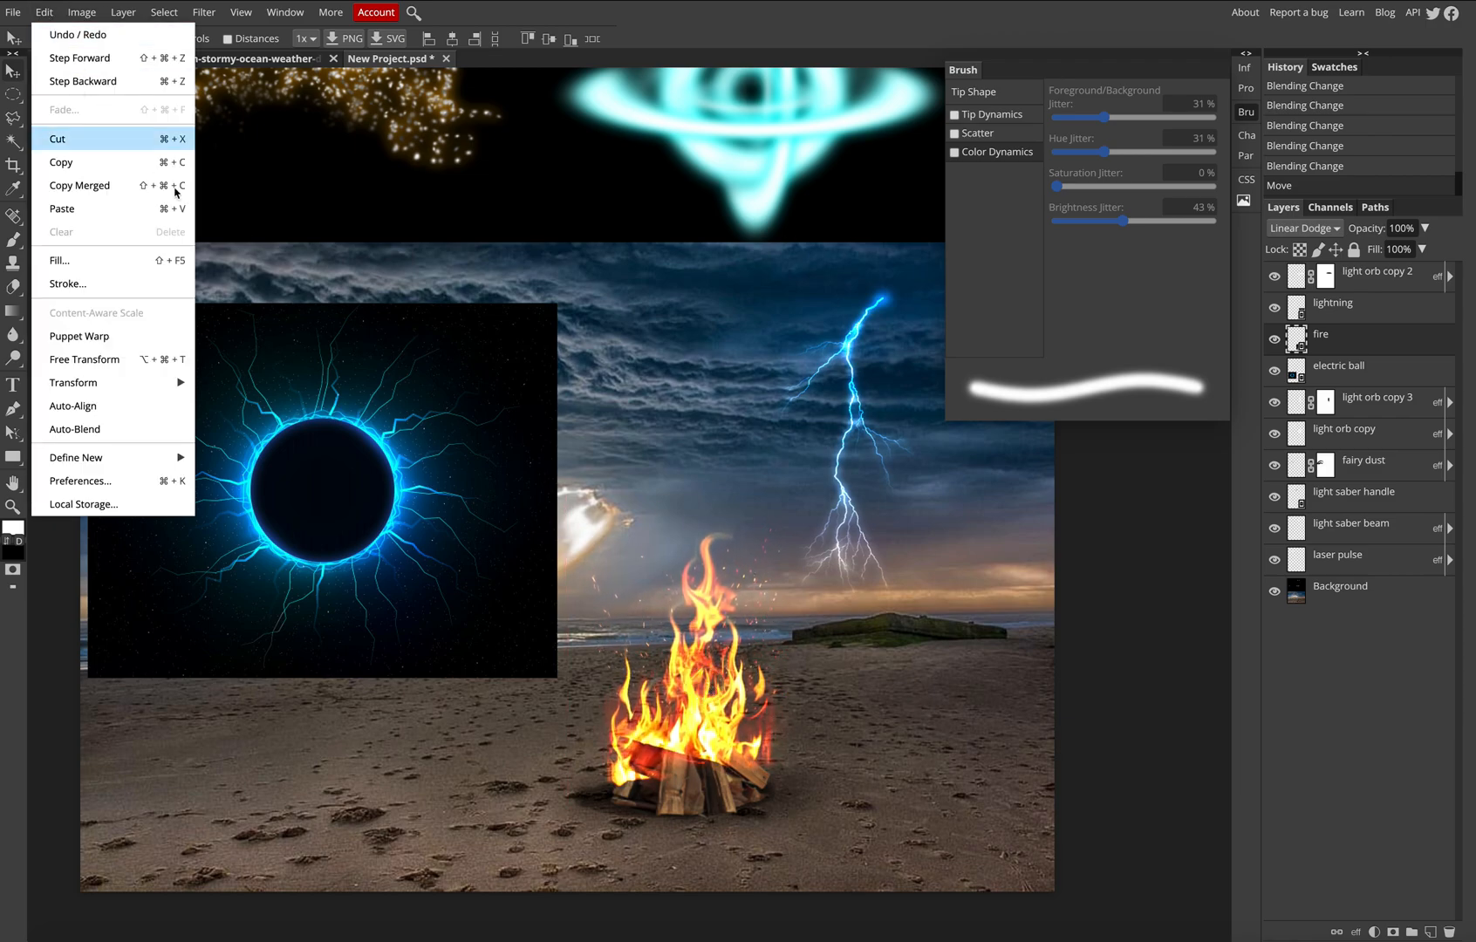
click(157, 359)
drag(822, 506, 802, 515)
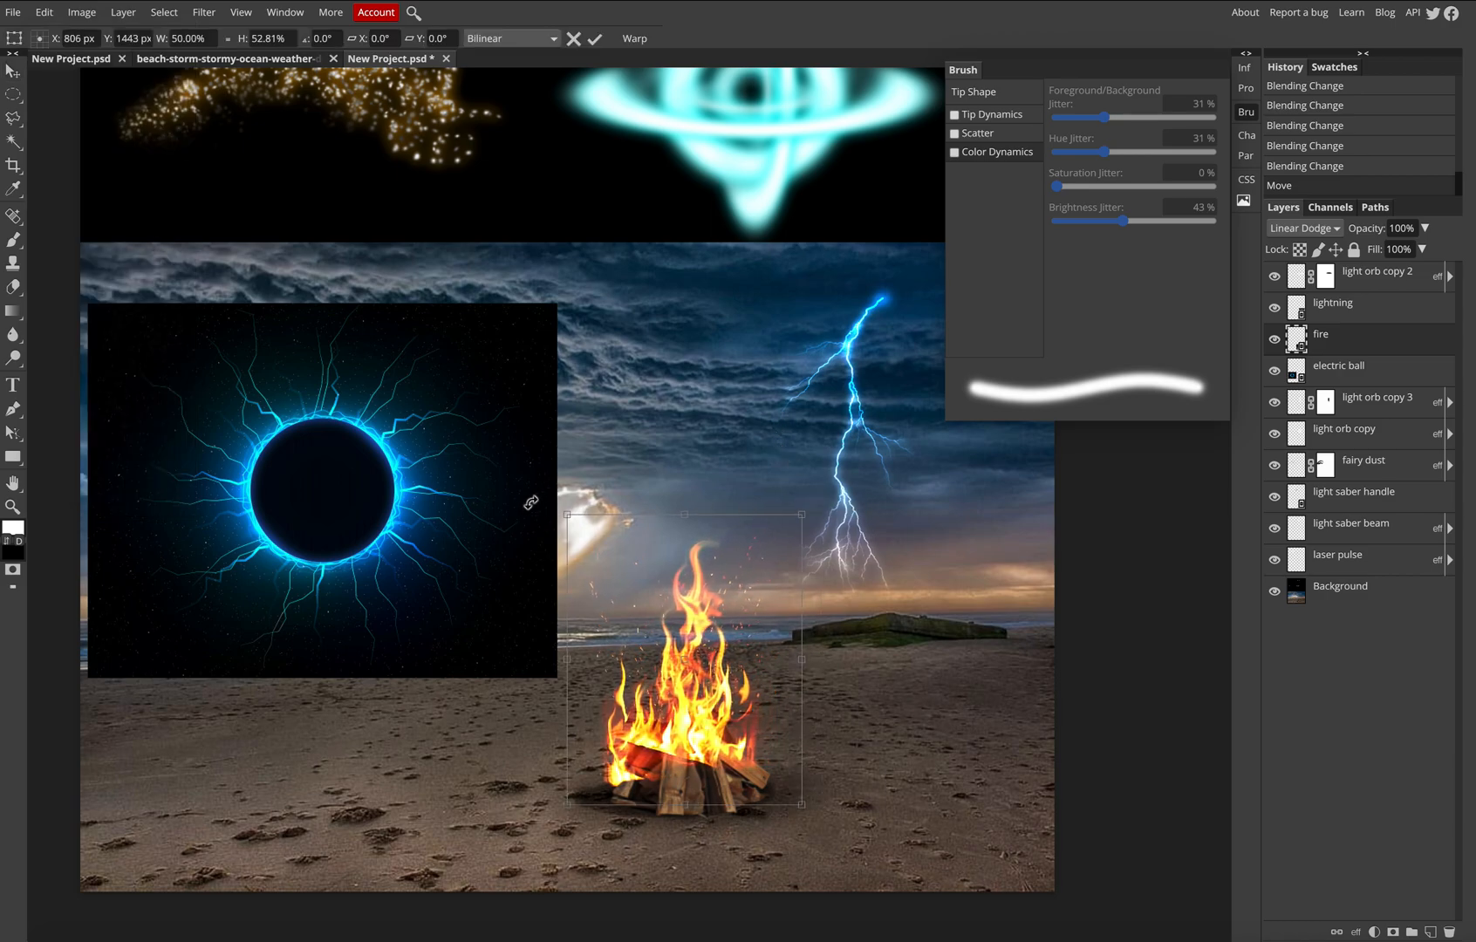
drag(567, 515, 585, 522)
drag(700, 689, 698, 692)
key(Return)
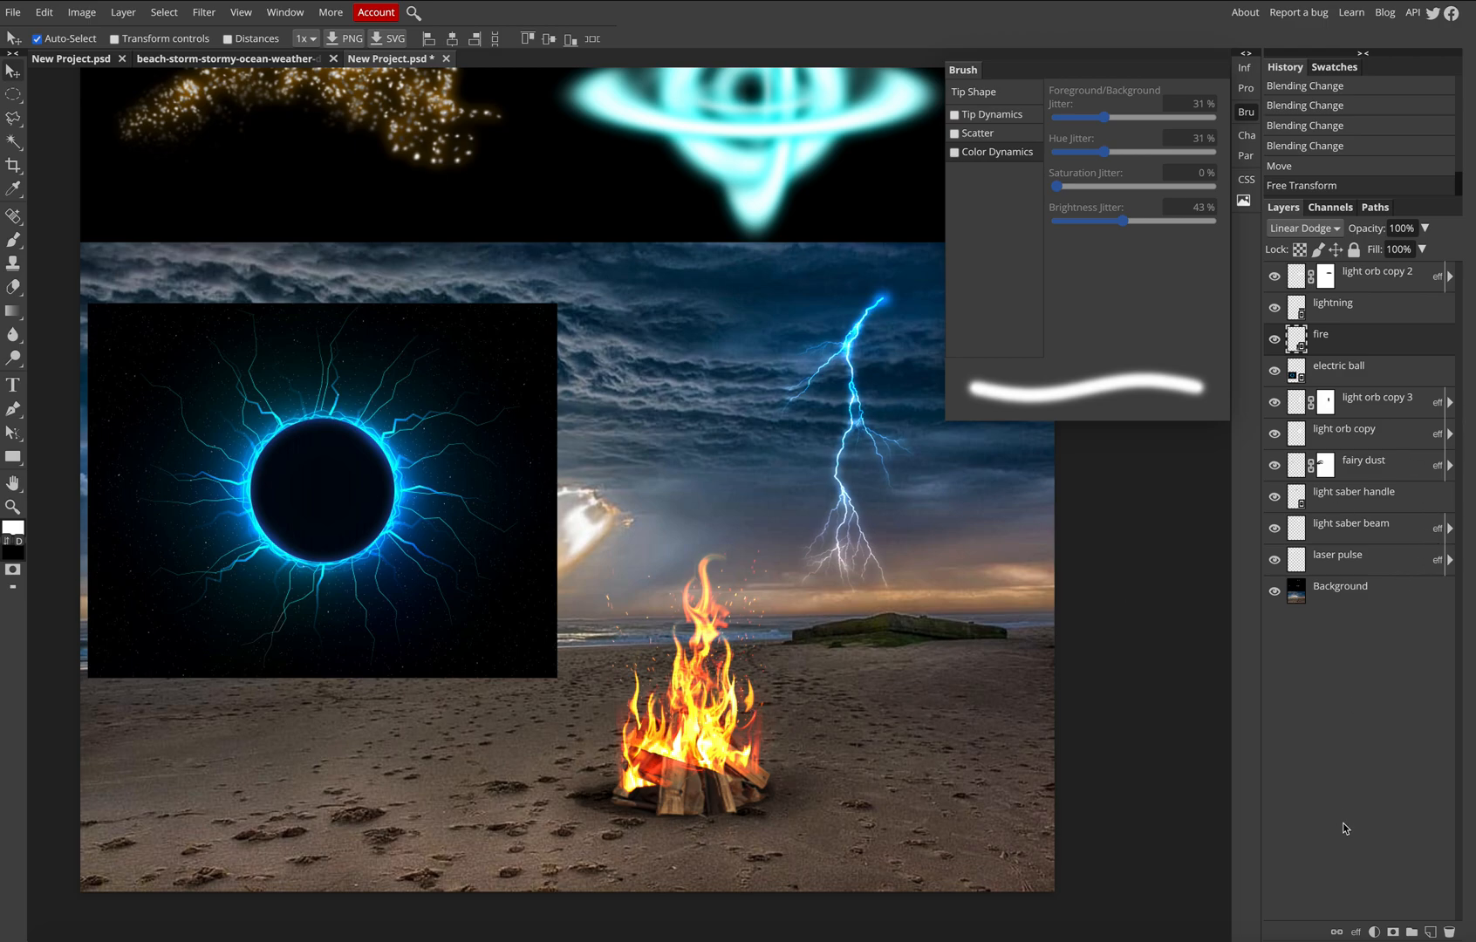
- Add a raster mask to the fire layer and erase the lower flames covering the front of the logs
click(1393, 931)
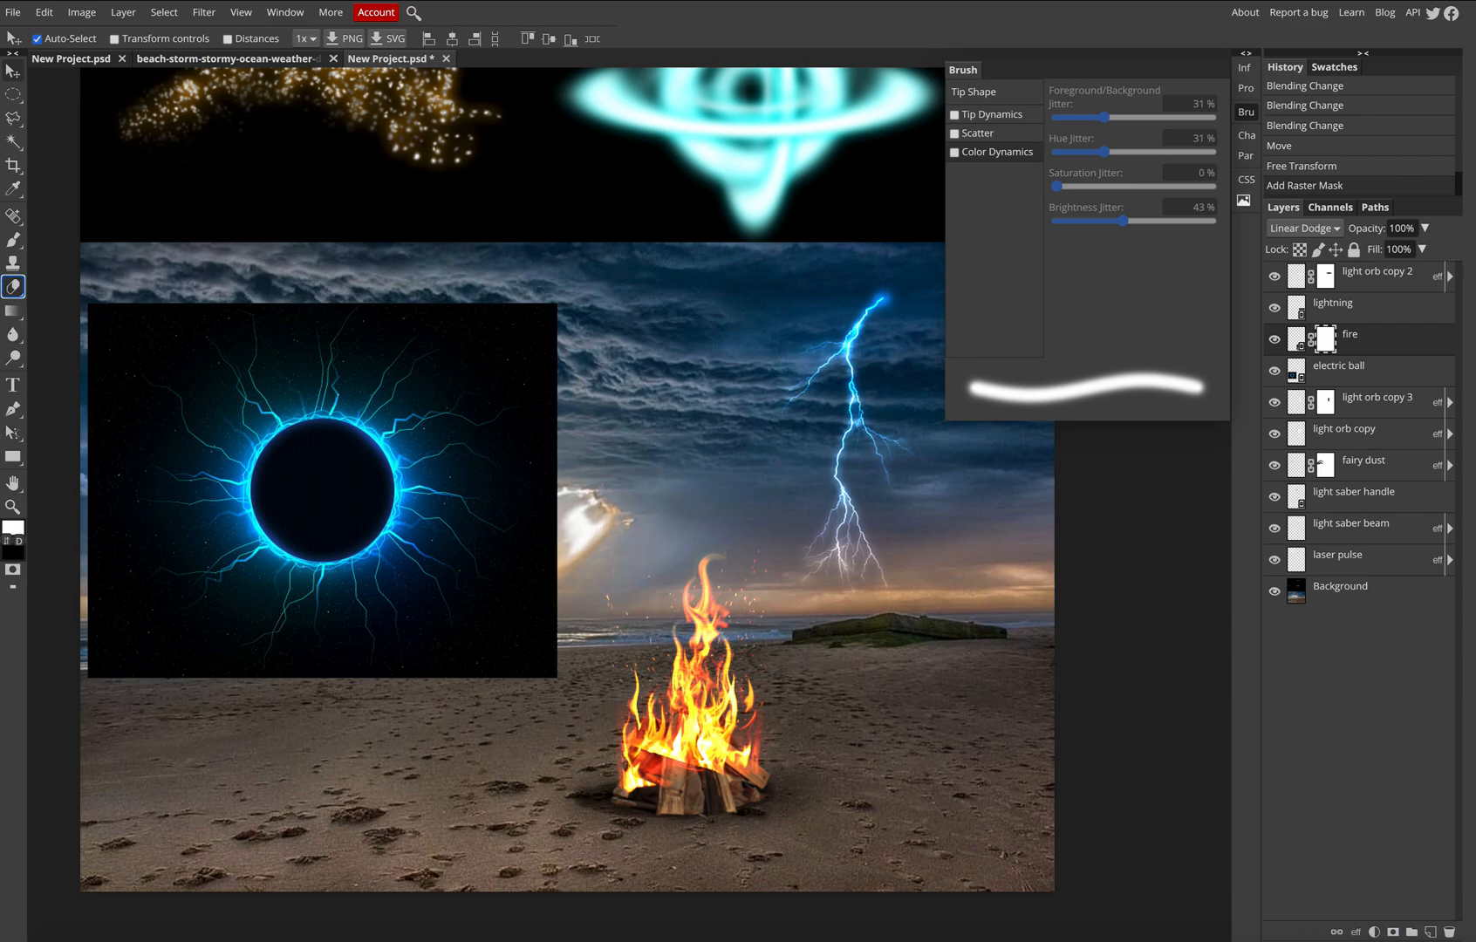
click(14, 287)
click(633, 792)
click(643, 780)
click(647, 794)
click(642, 789)
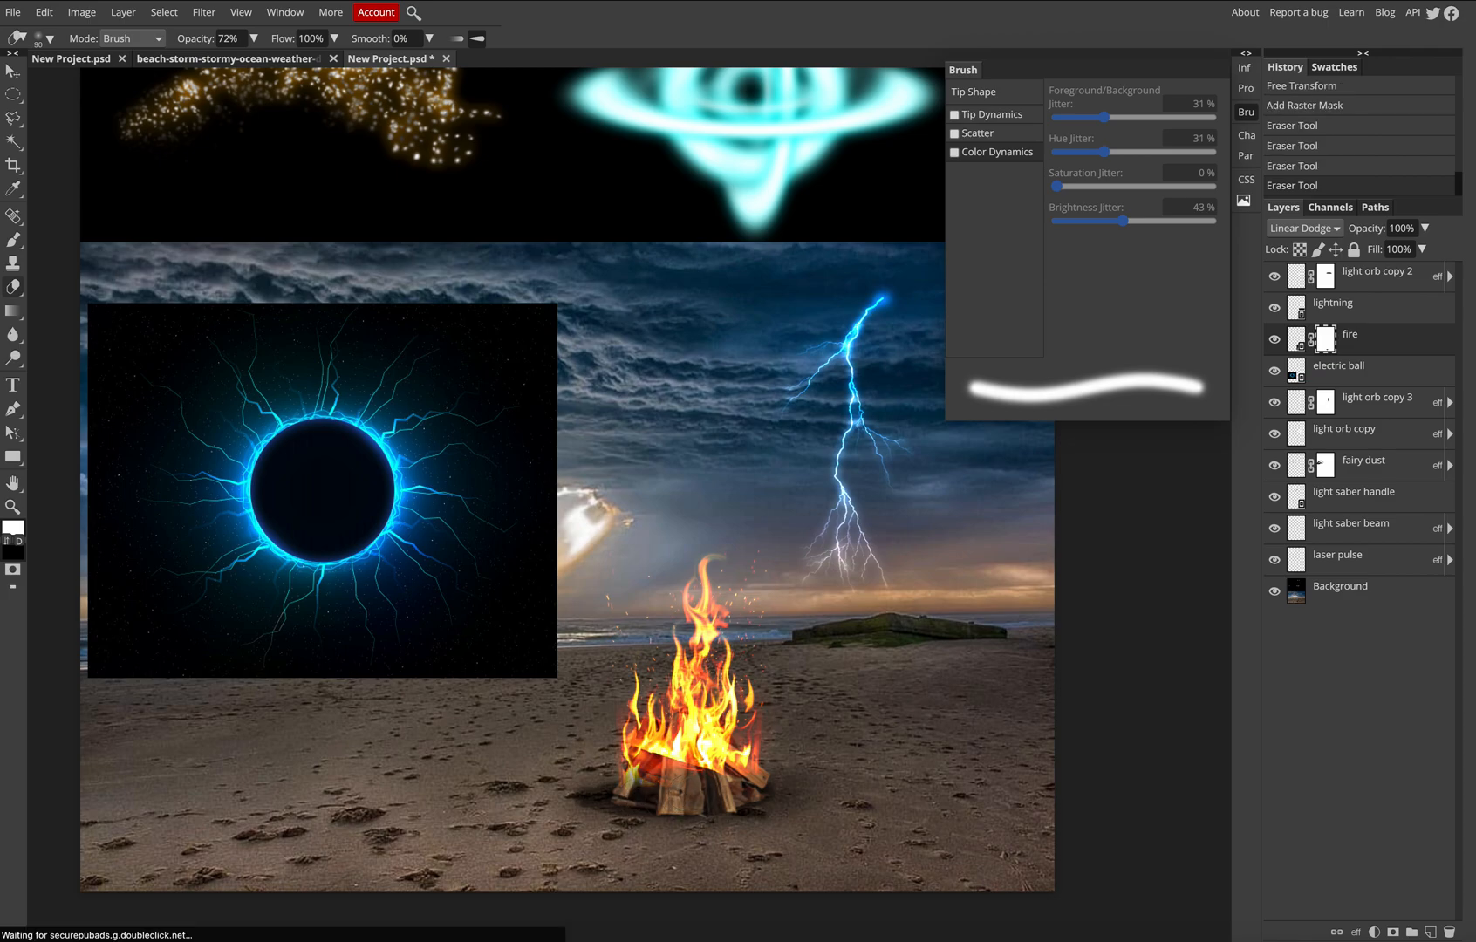
click(672, 778)
drag(709, 777, 704, 765)
click(724, 768)
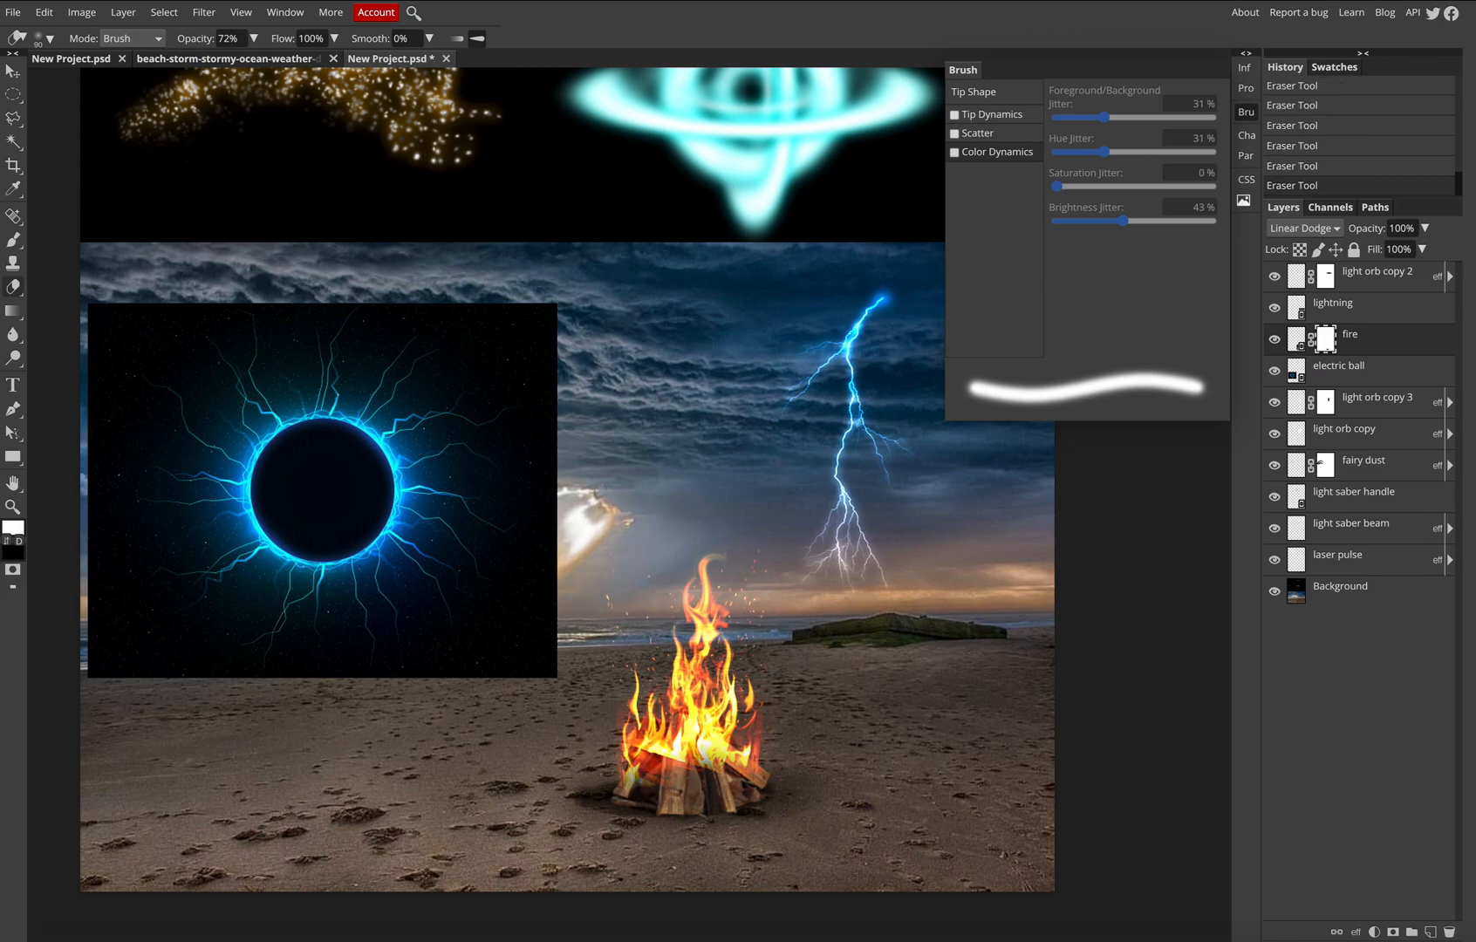
scroll(504, 541, down, 1)
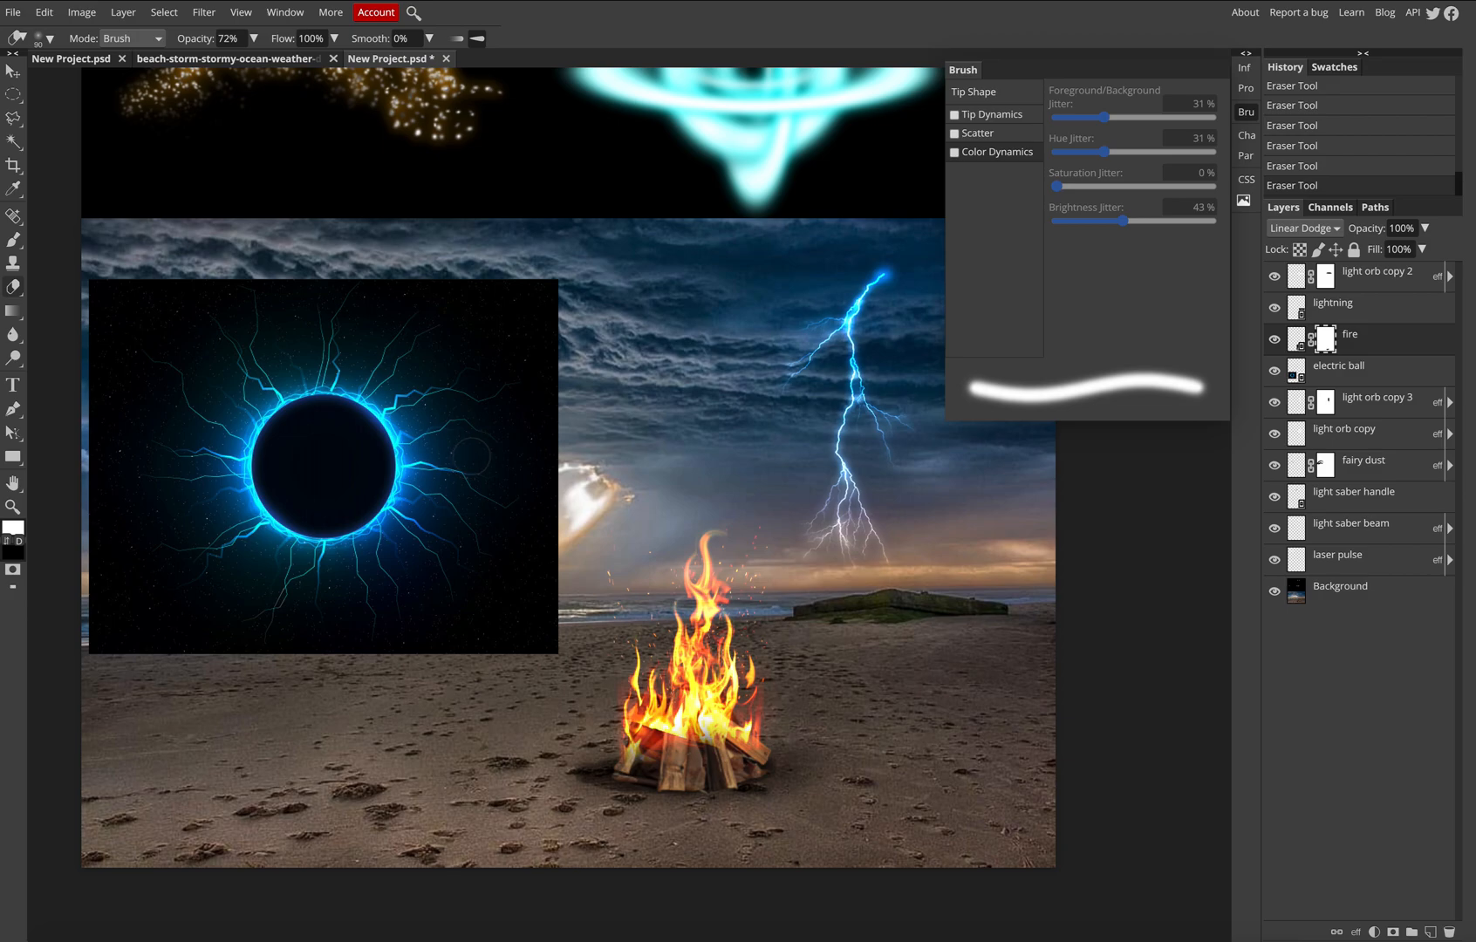
- Move the electric ball image slightly right over the sky in the beach photo
scroll(472, 457, down, 2)
scroll(472, 457, down, 1)
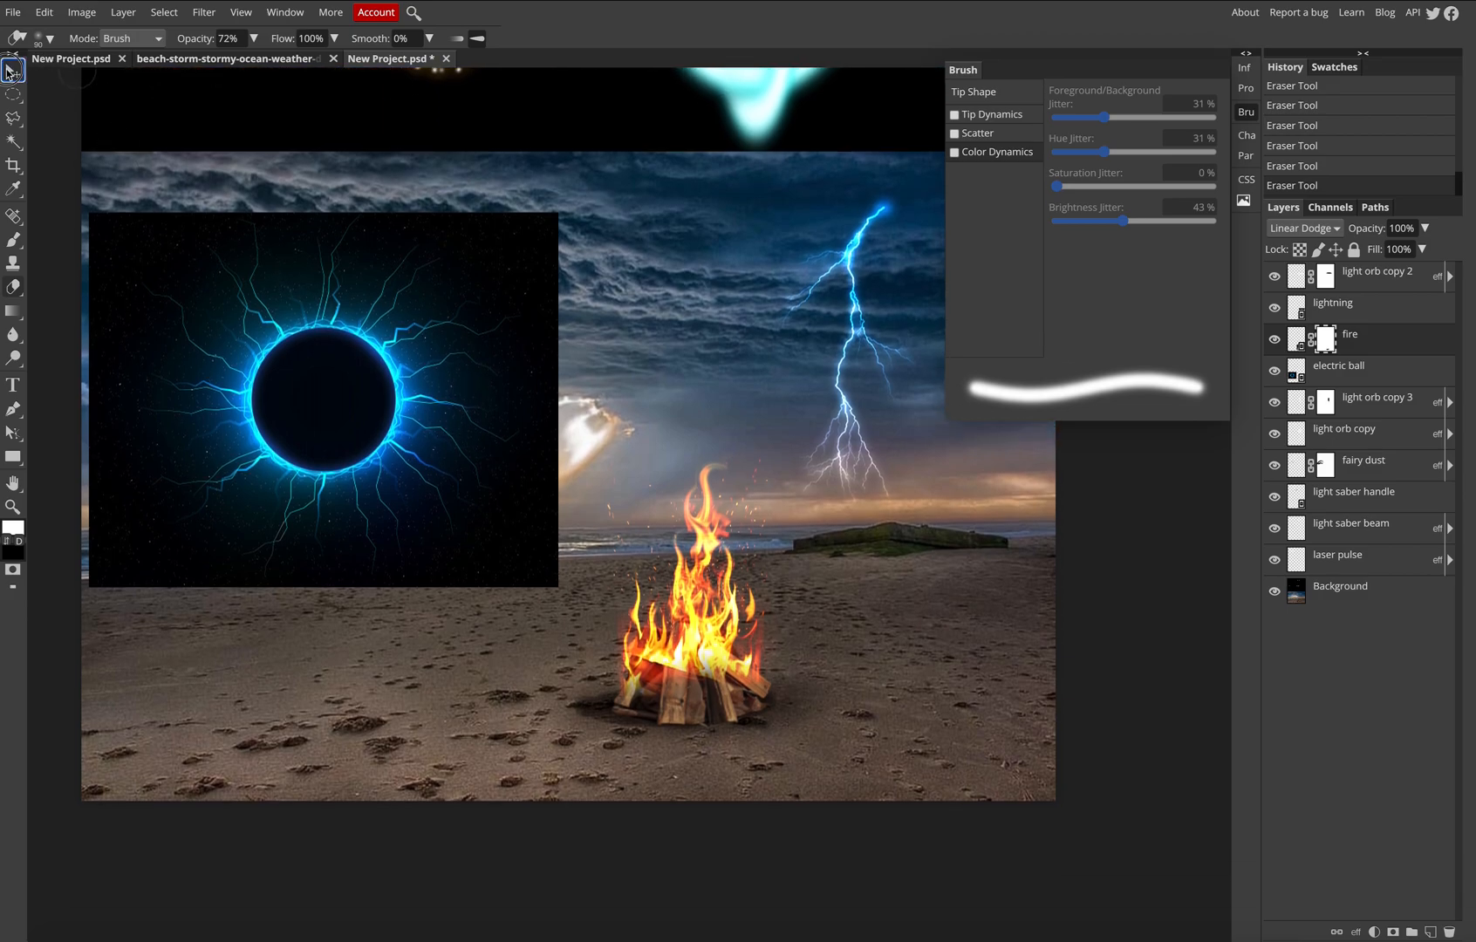
click(12, 70)
drag(419, 311, 467, 314)
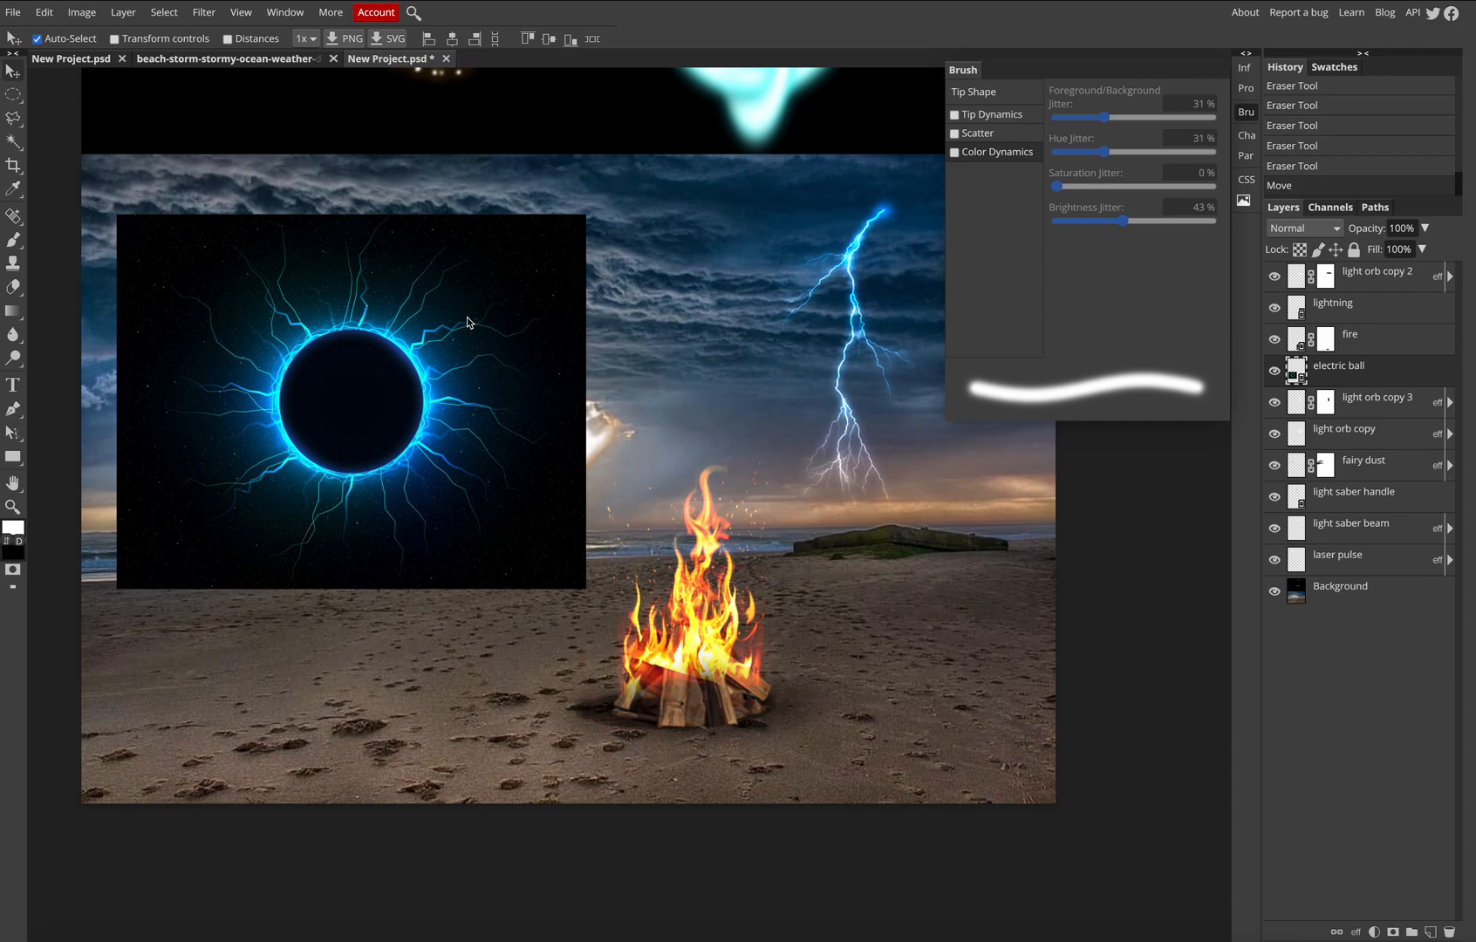
mouse_move(536, 314)
mouse_down()
mouse_move(518, 336)
mouse_move(528, 326)
mouse_up()
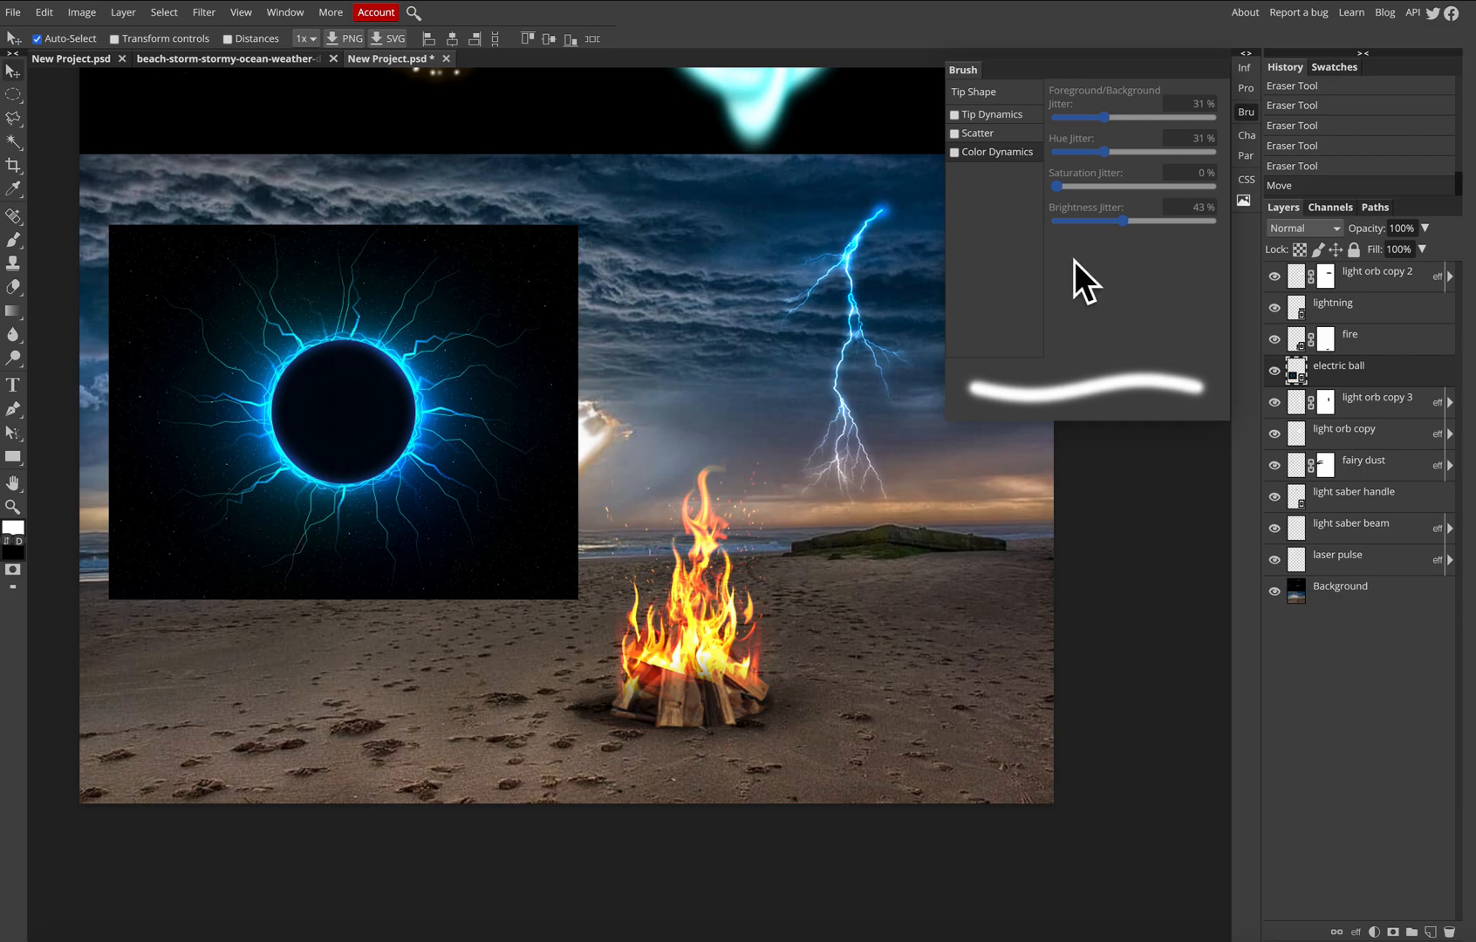
- Try the Lighten, Screen, Color Dodge, Linear Dodge and Lighter Color blend modes on the electric ball layer, moving it over the beach to compare
click(1325, 232)
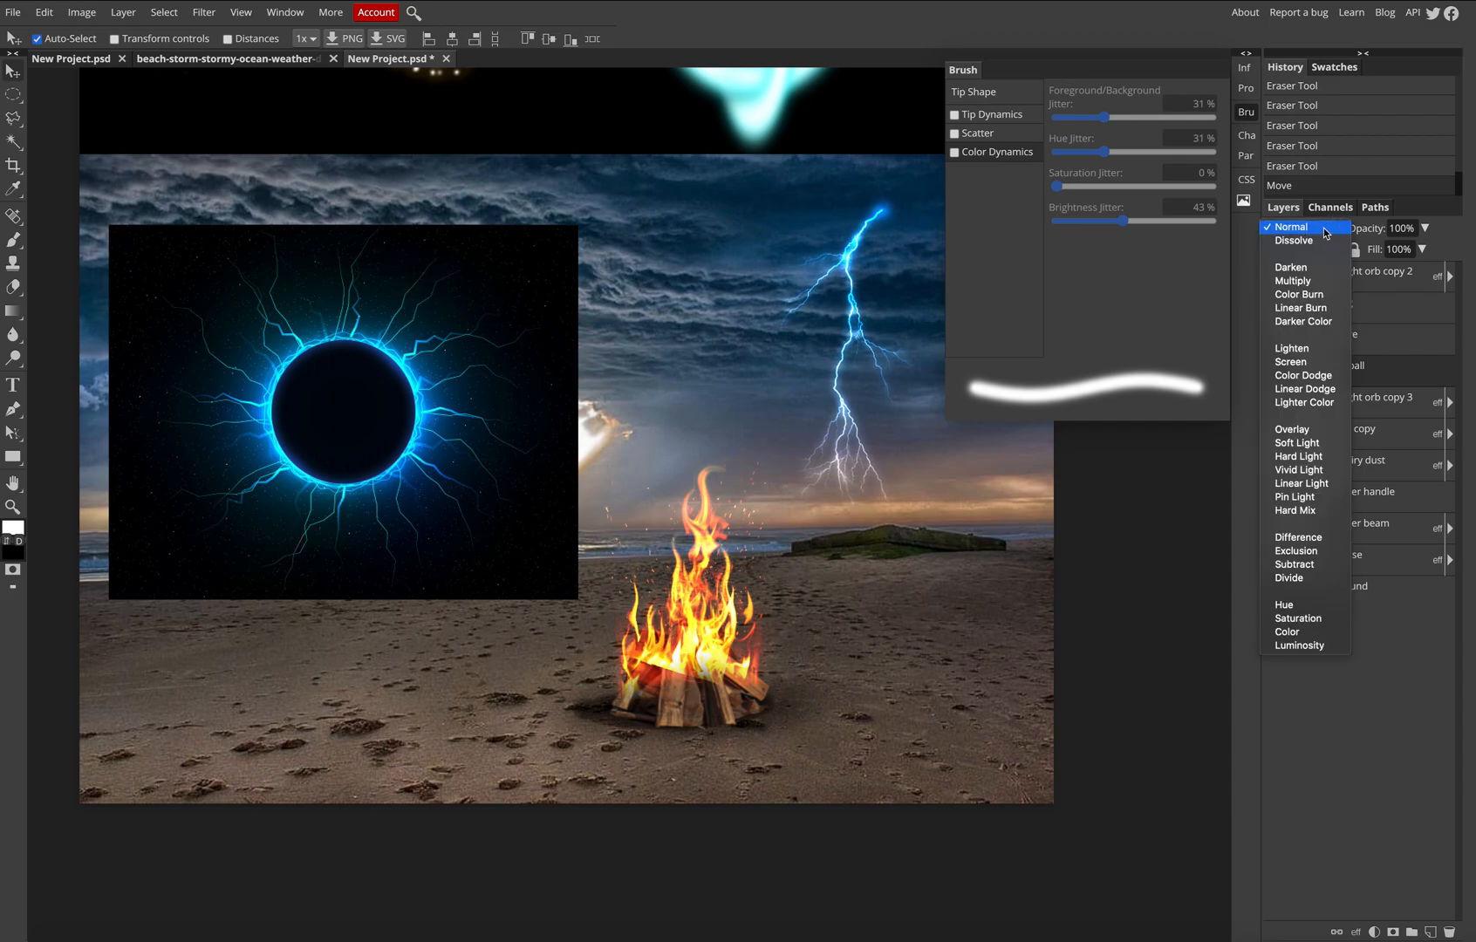
click(1314, 348)
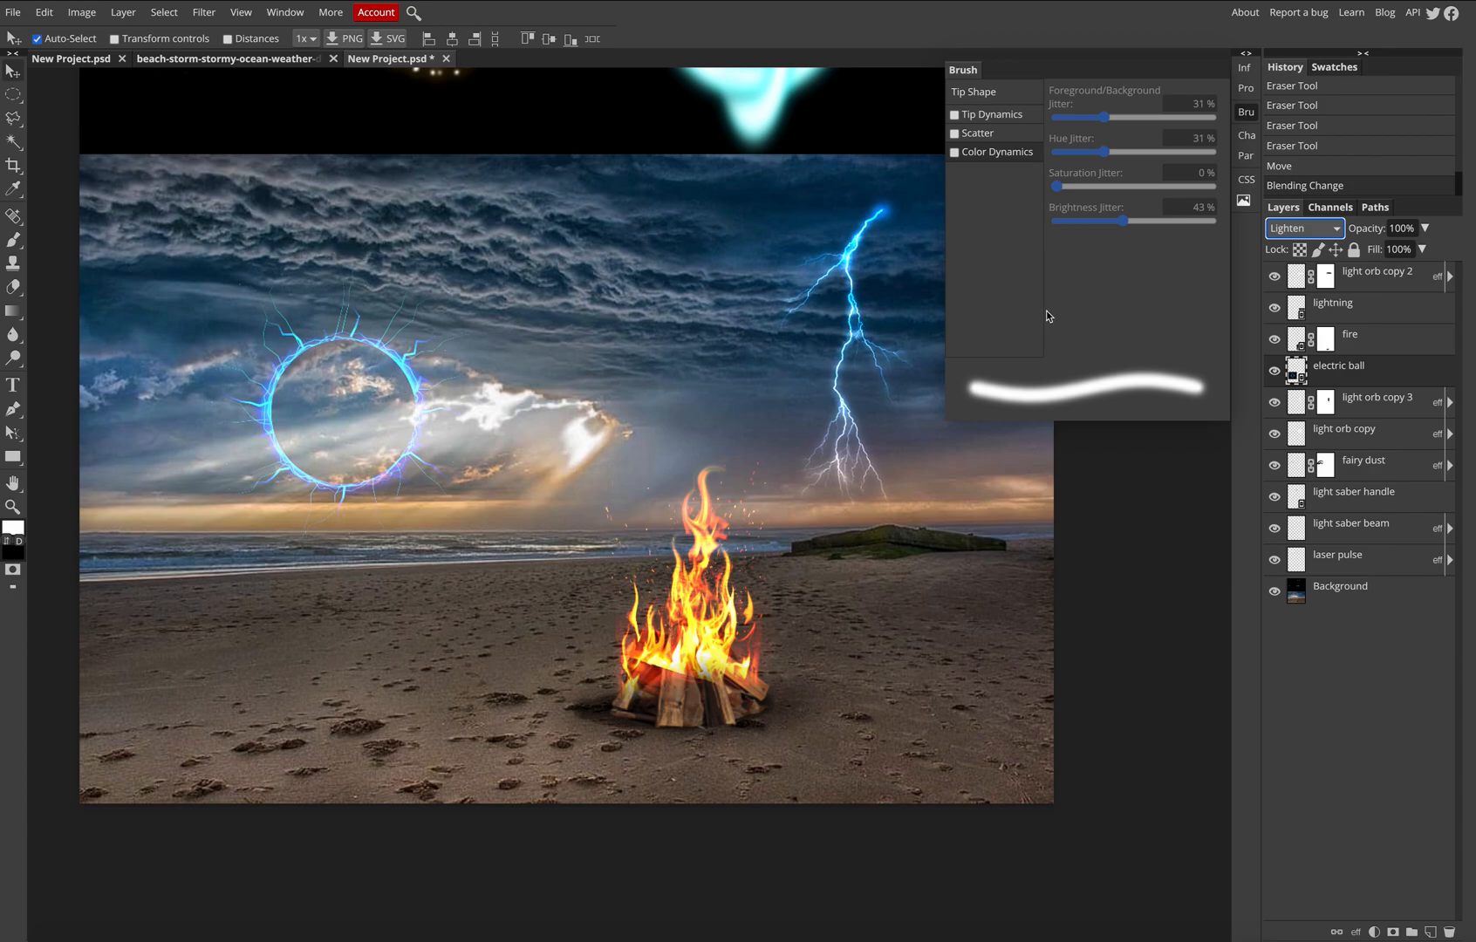
click(1306, 228)
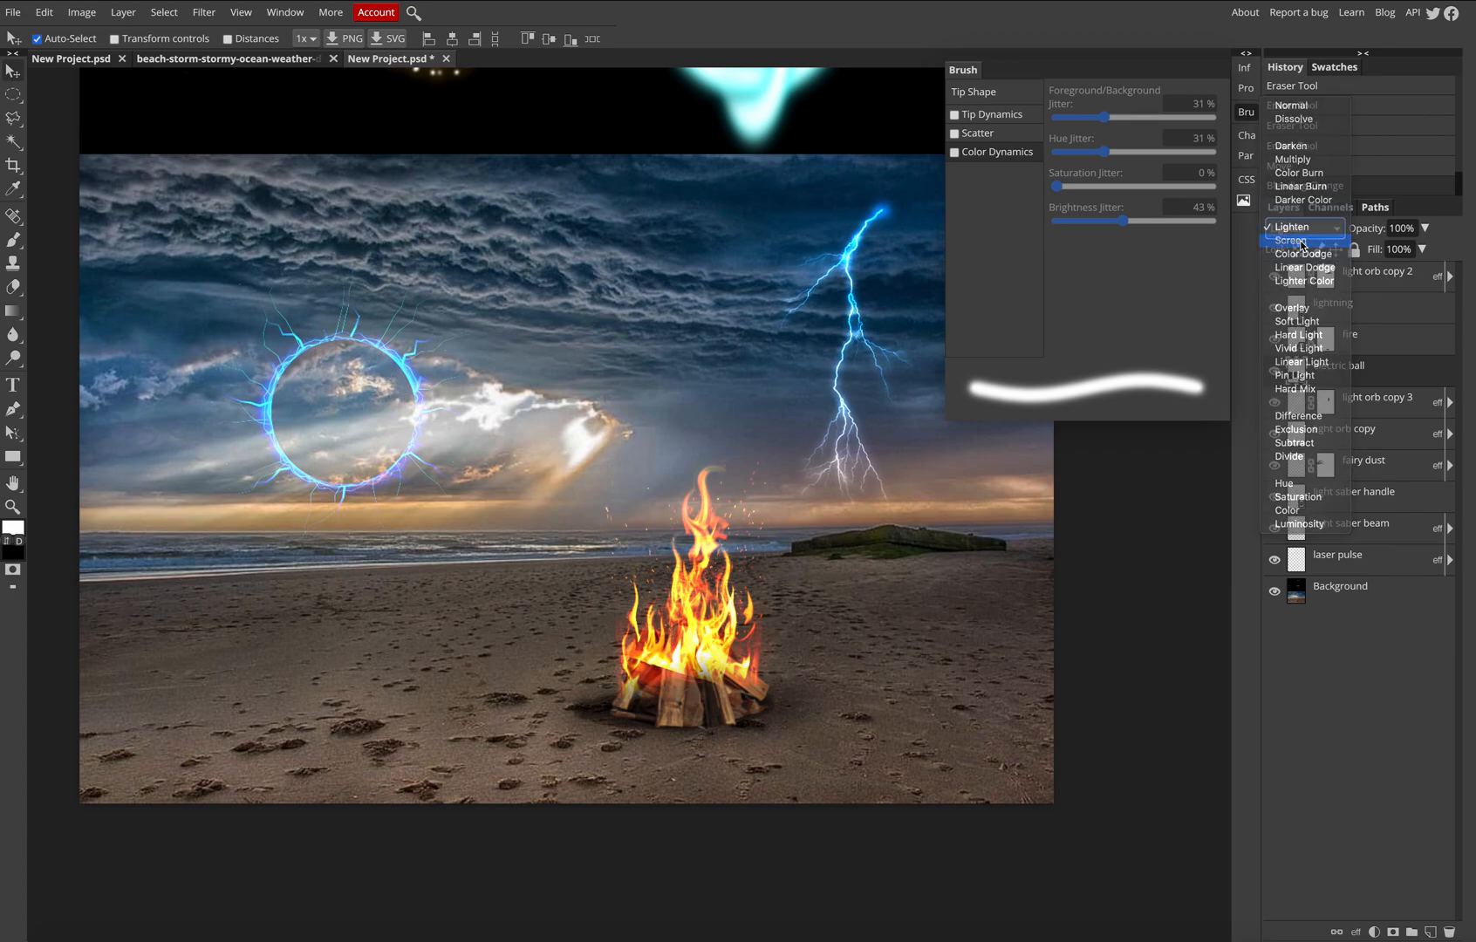
click(1292, 240)
drag(412, 388, 398, 596)
click(1305, 229)
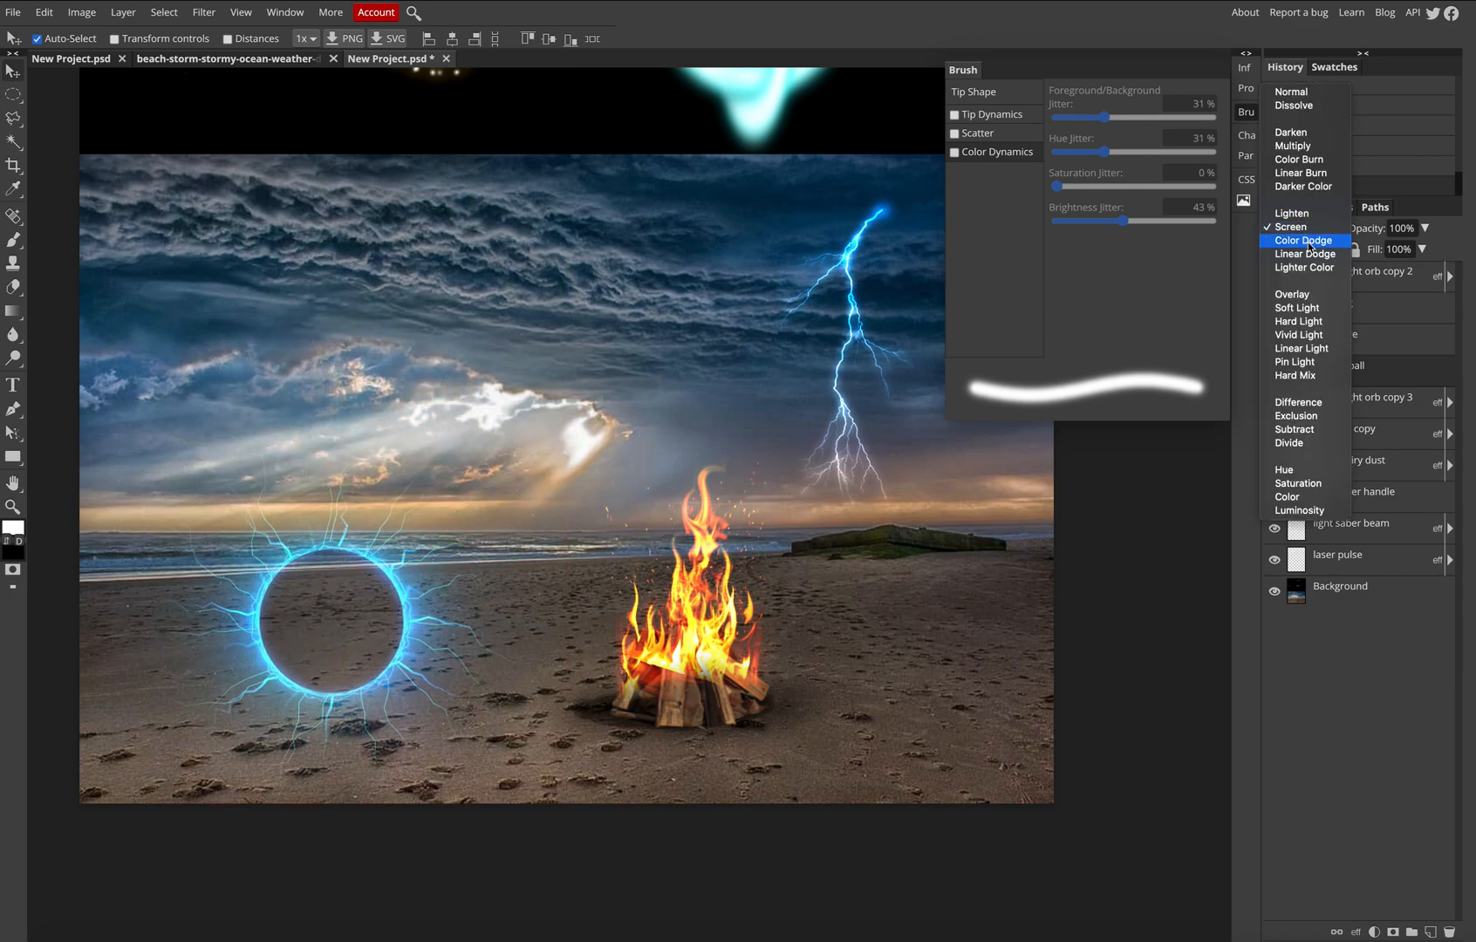
click(1309, 240)
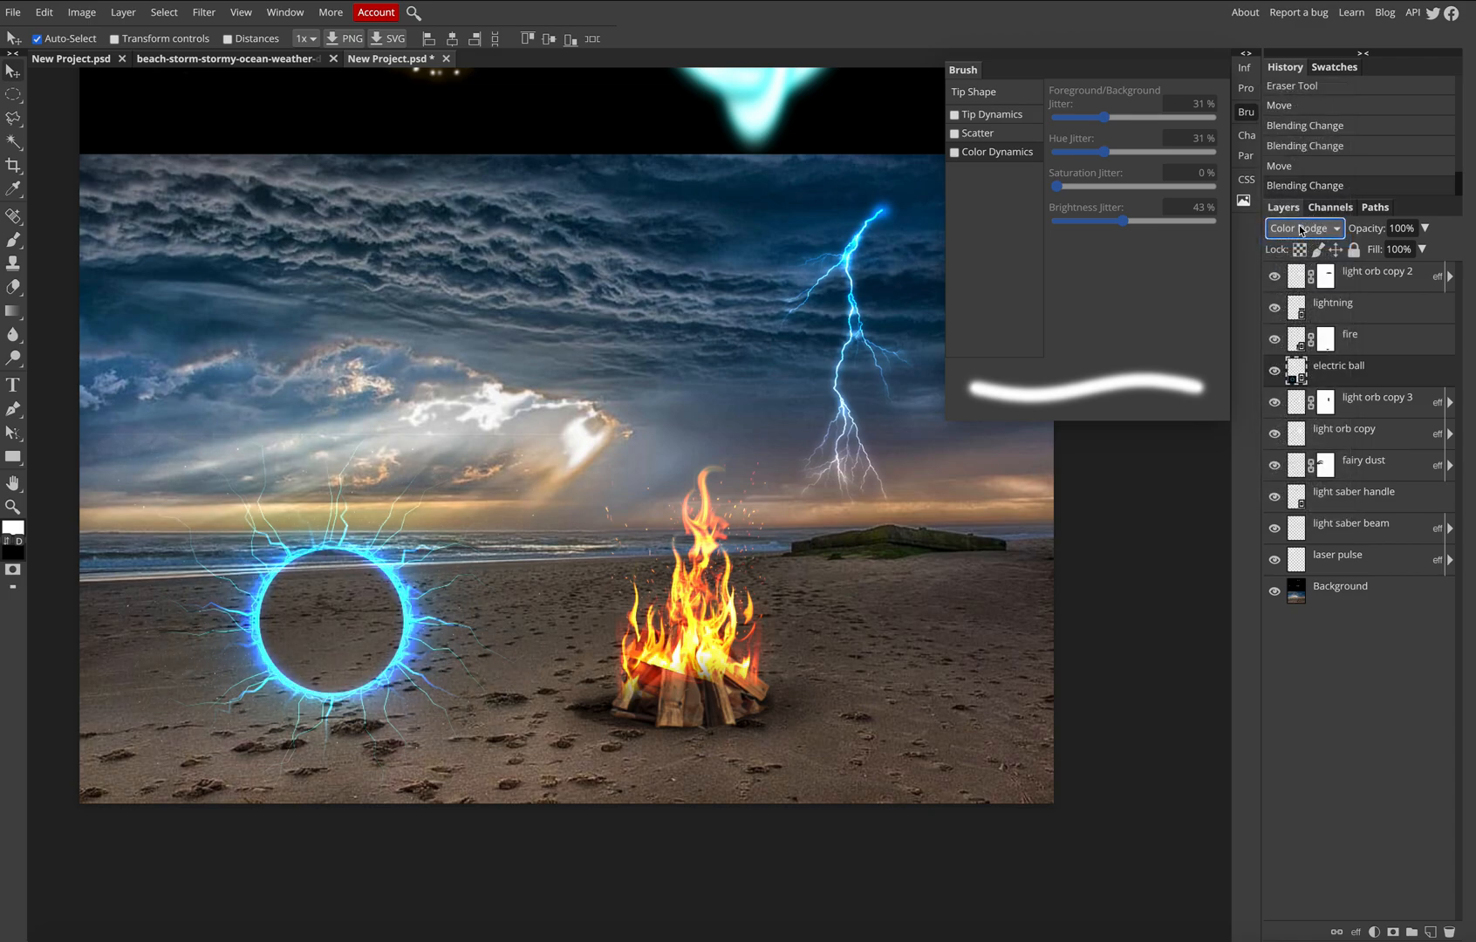
click(1302, 231)
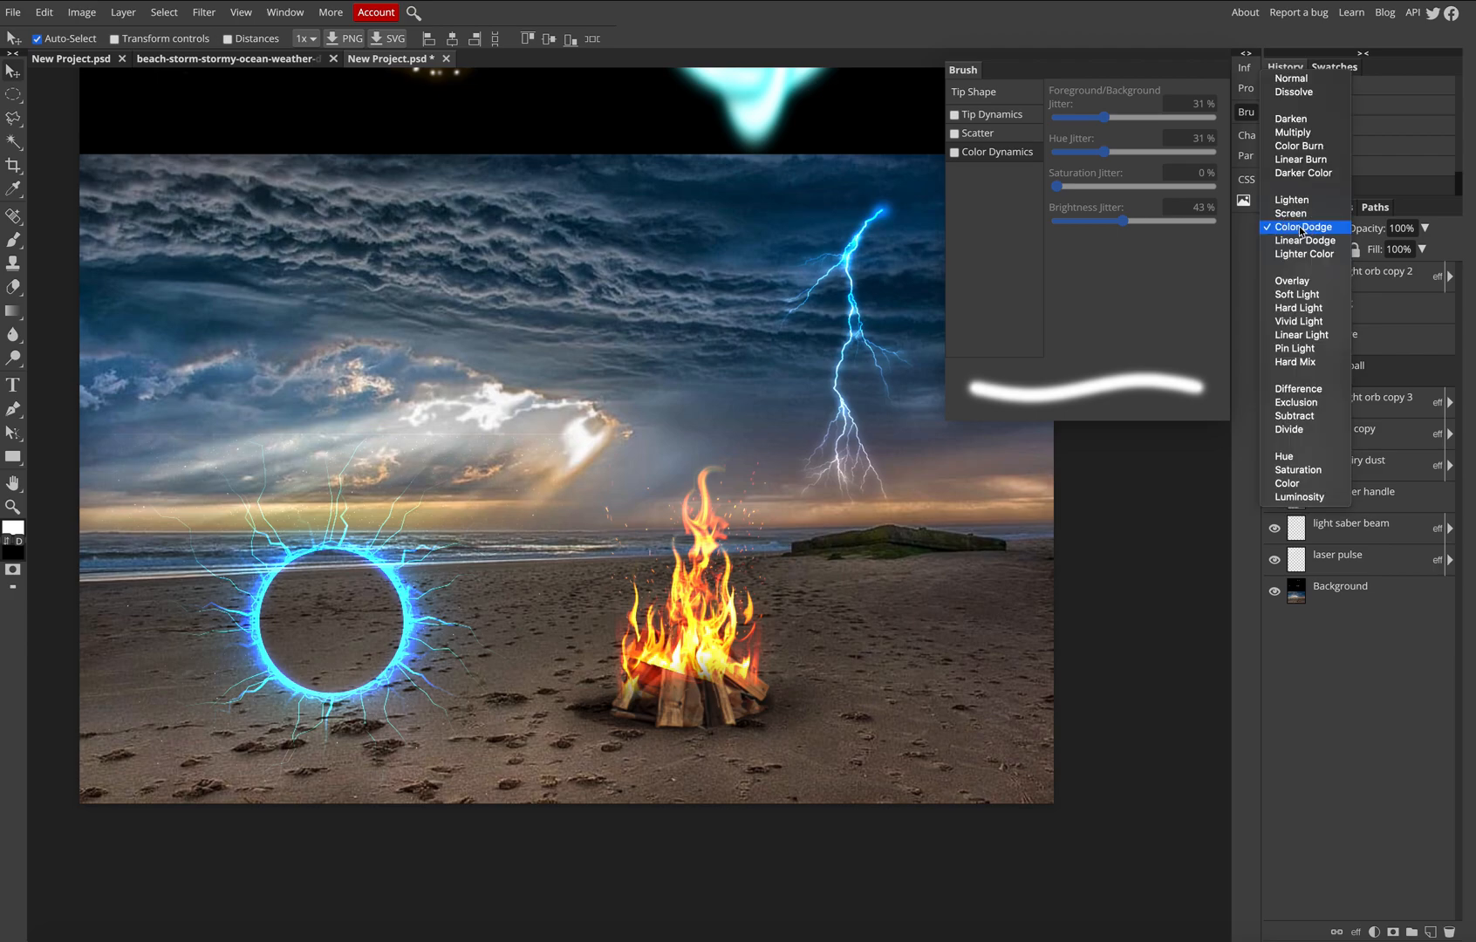
click(1305, 240)
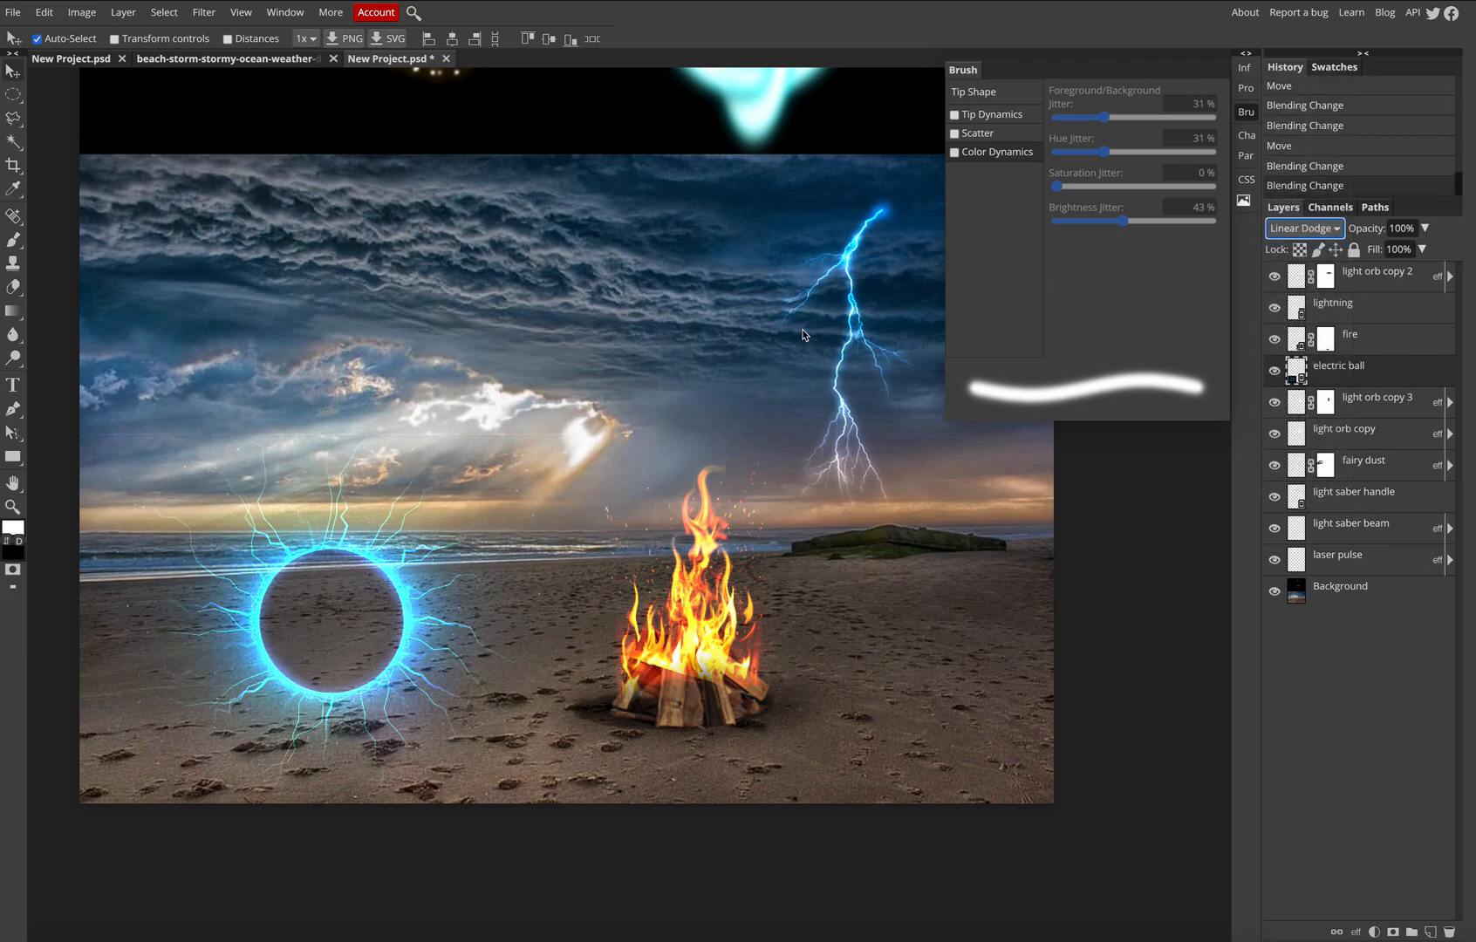
drag(415, 616, 422, 579)
click(1309, 229)
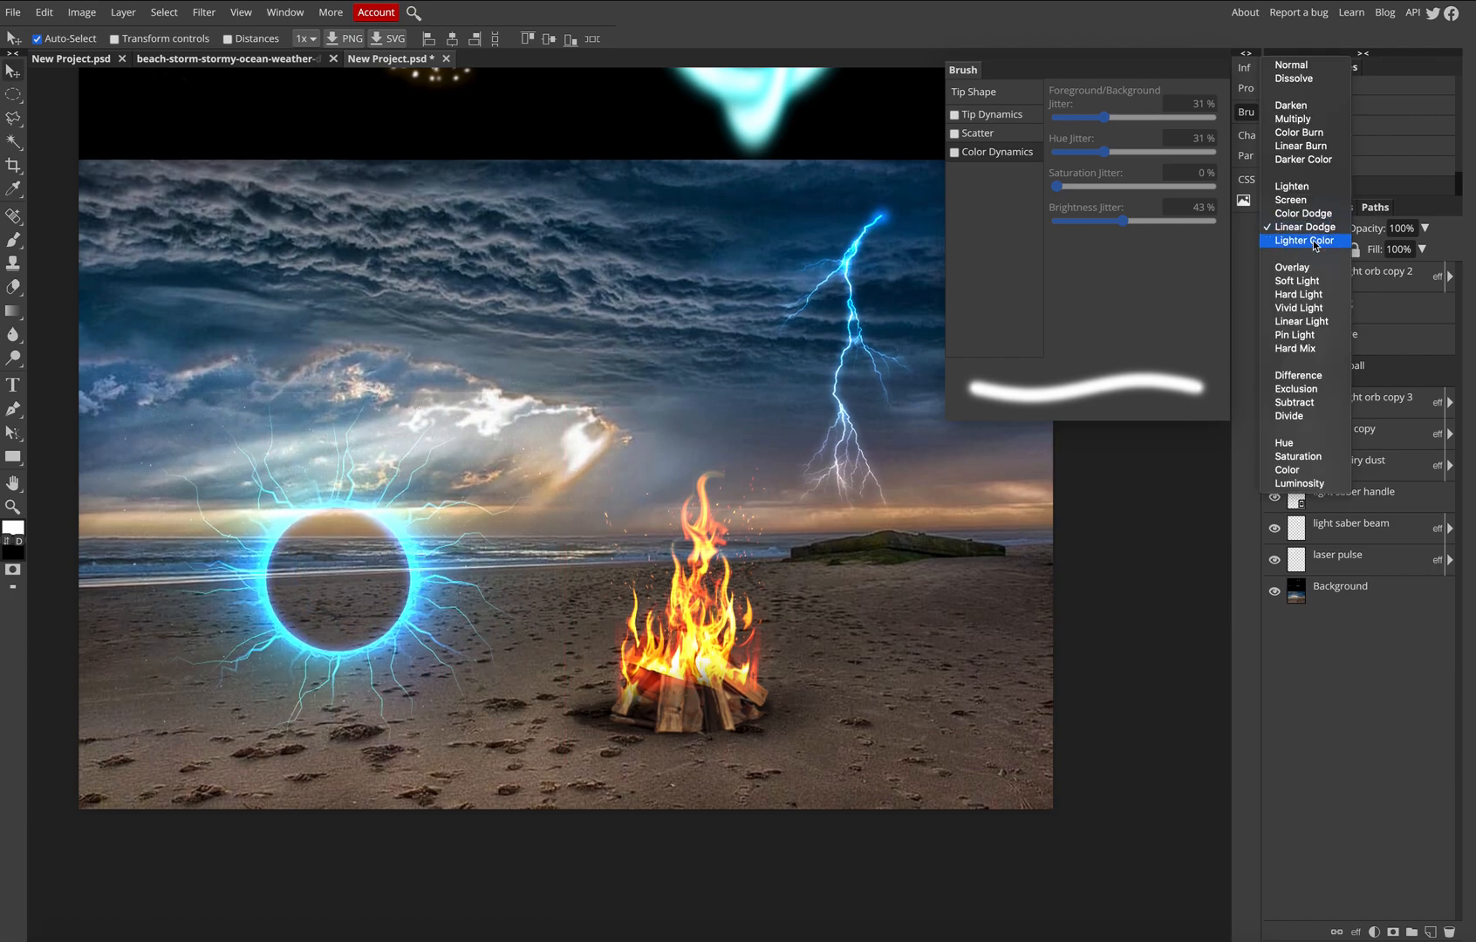
click(1315, 241)
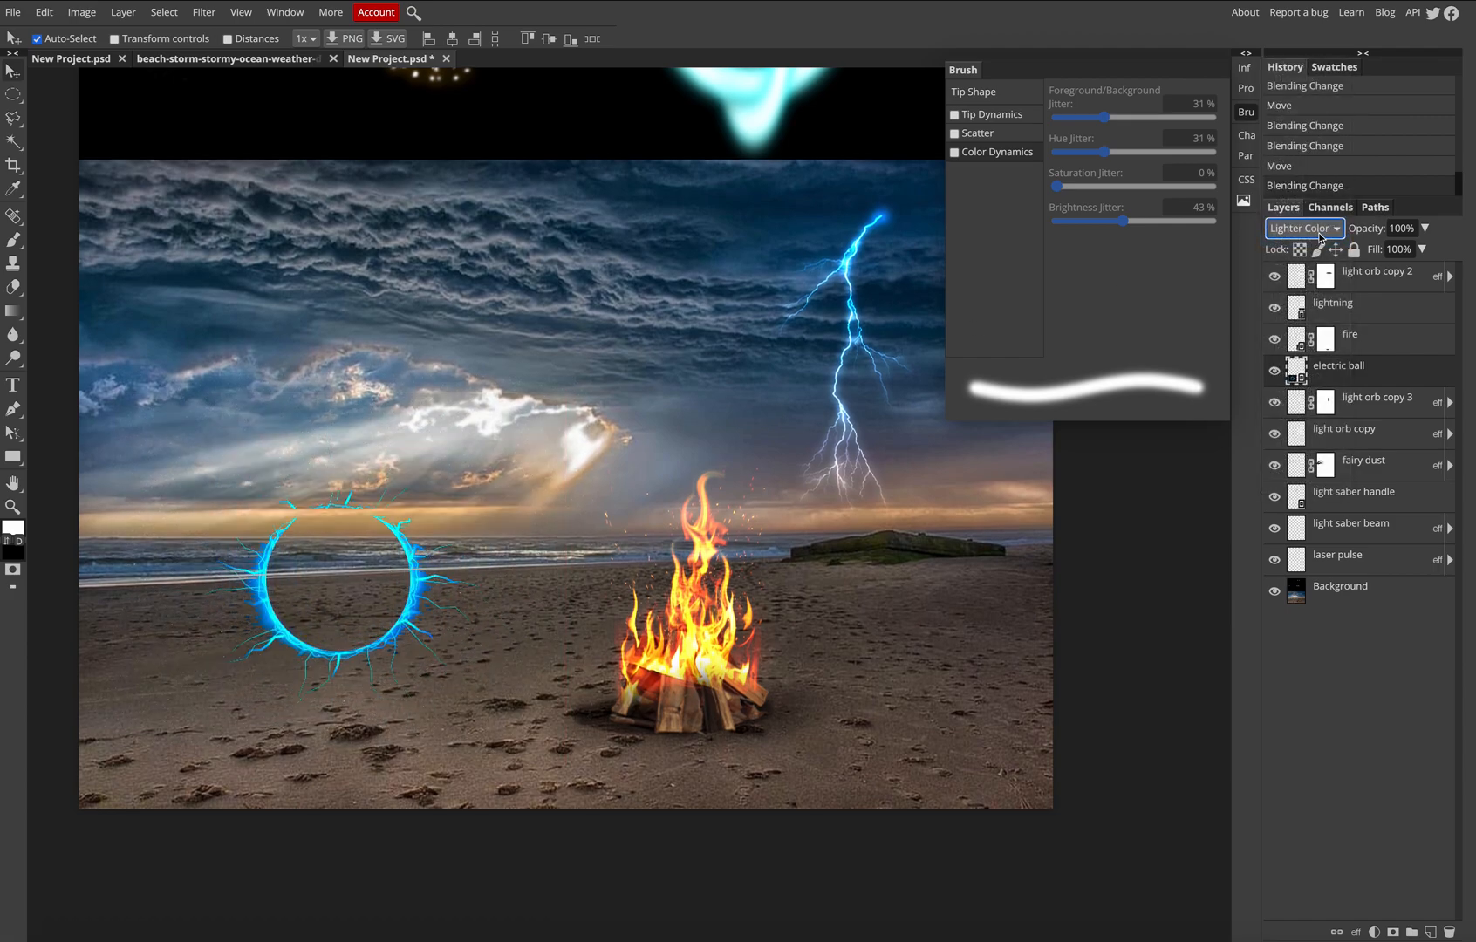
- Set the electric ball layer's blend mode to Screen and move the ring down over the sand beside the campfire
click(1314, 230)
click(1291, 186)
mouse_move(424, 561)
mouse_down()
mouse_move(422, 595)
mouse_move(432, 567)
mouse_move(414, 564)
mouse_move(404, 584)
mouse_move(414, 564)
mouse_move(414, 602)
mouse_move(424, 585)
mouse_up()
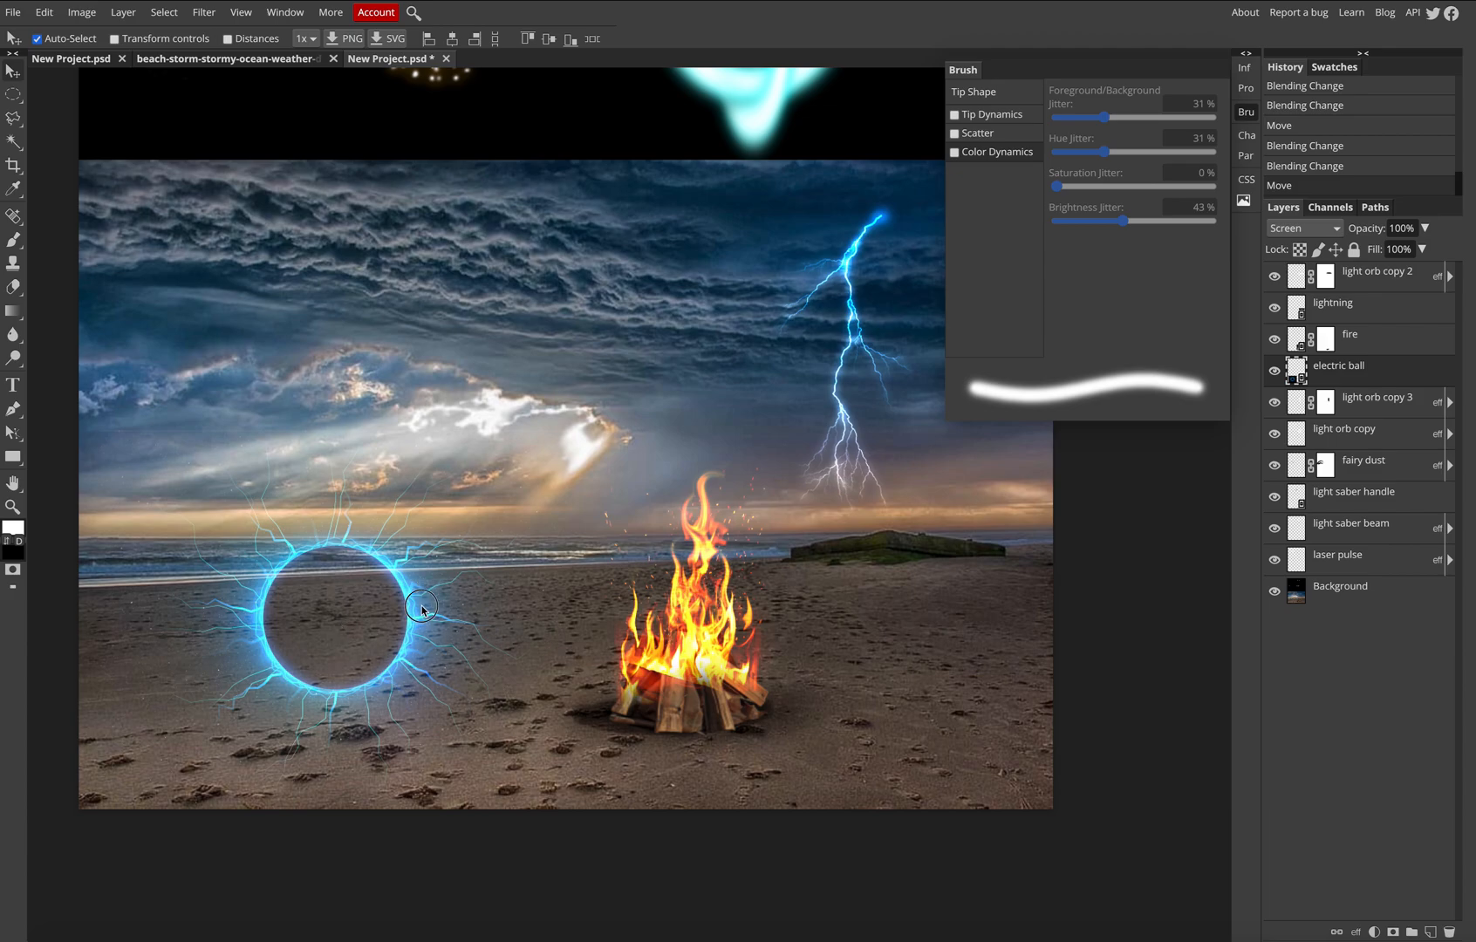
- Distort the electric ball into a flat ellipse that lies in perspective on the sand, left of the campfire
click(43, 12)
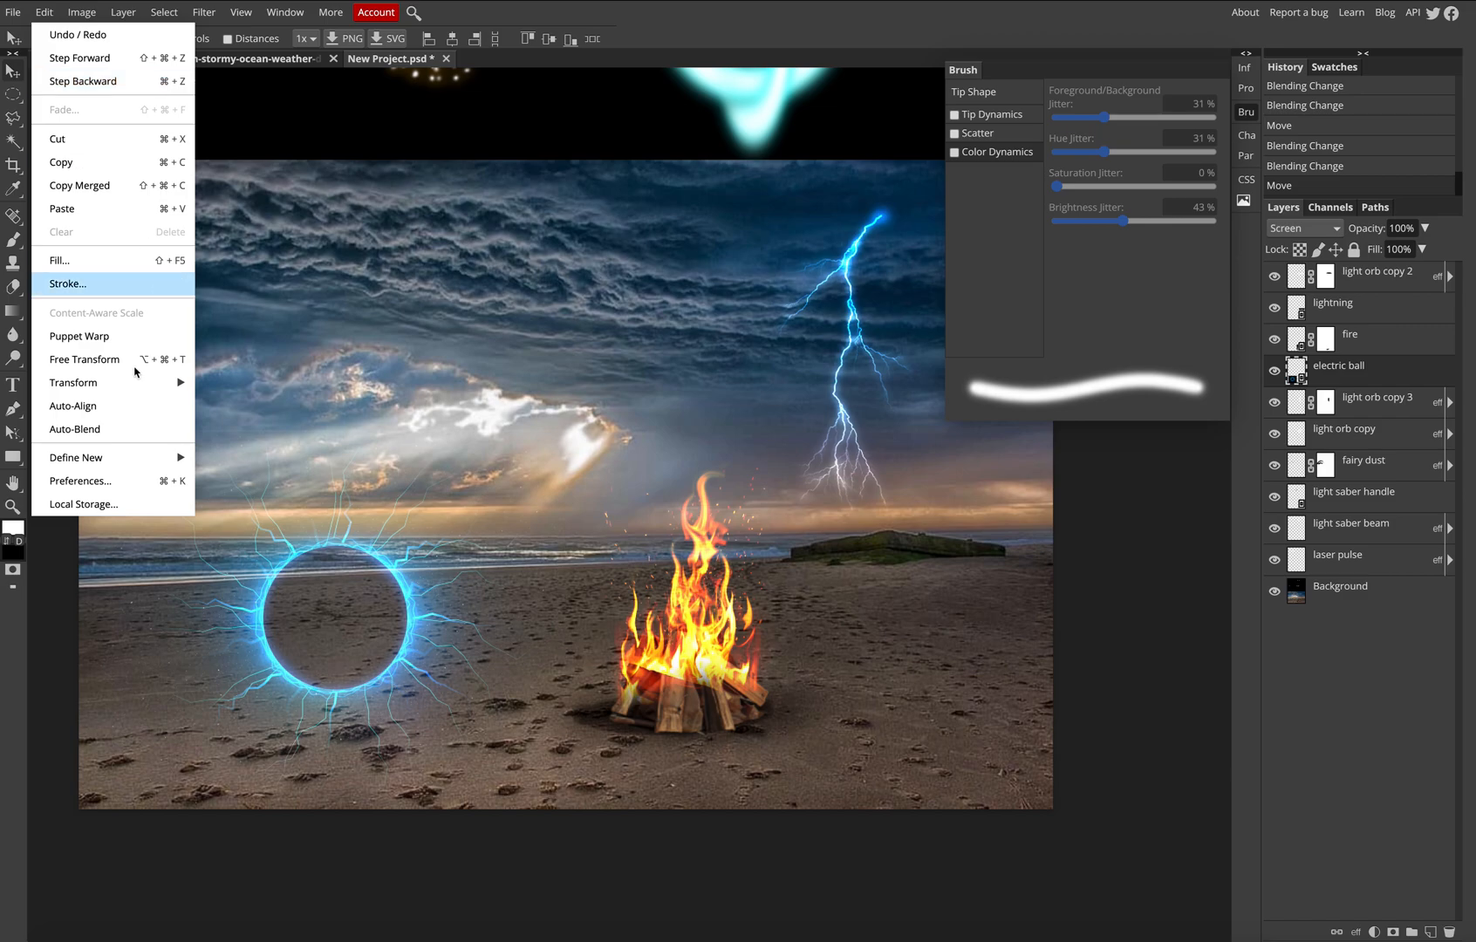
mouse_move(122, 386)
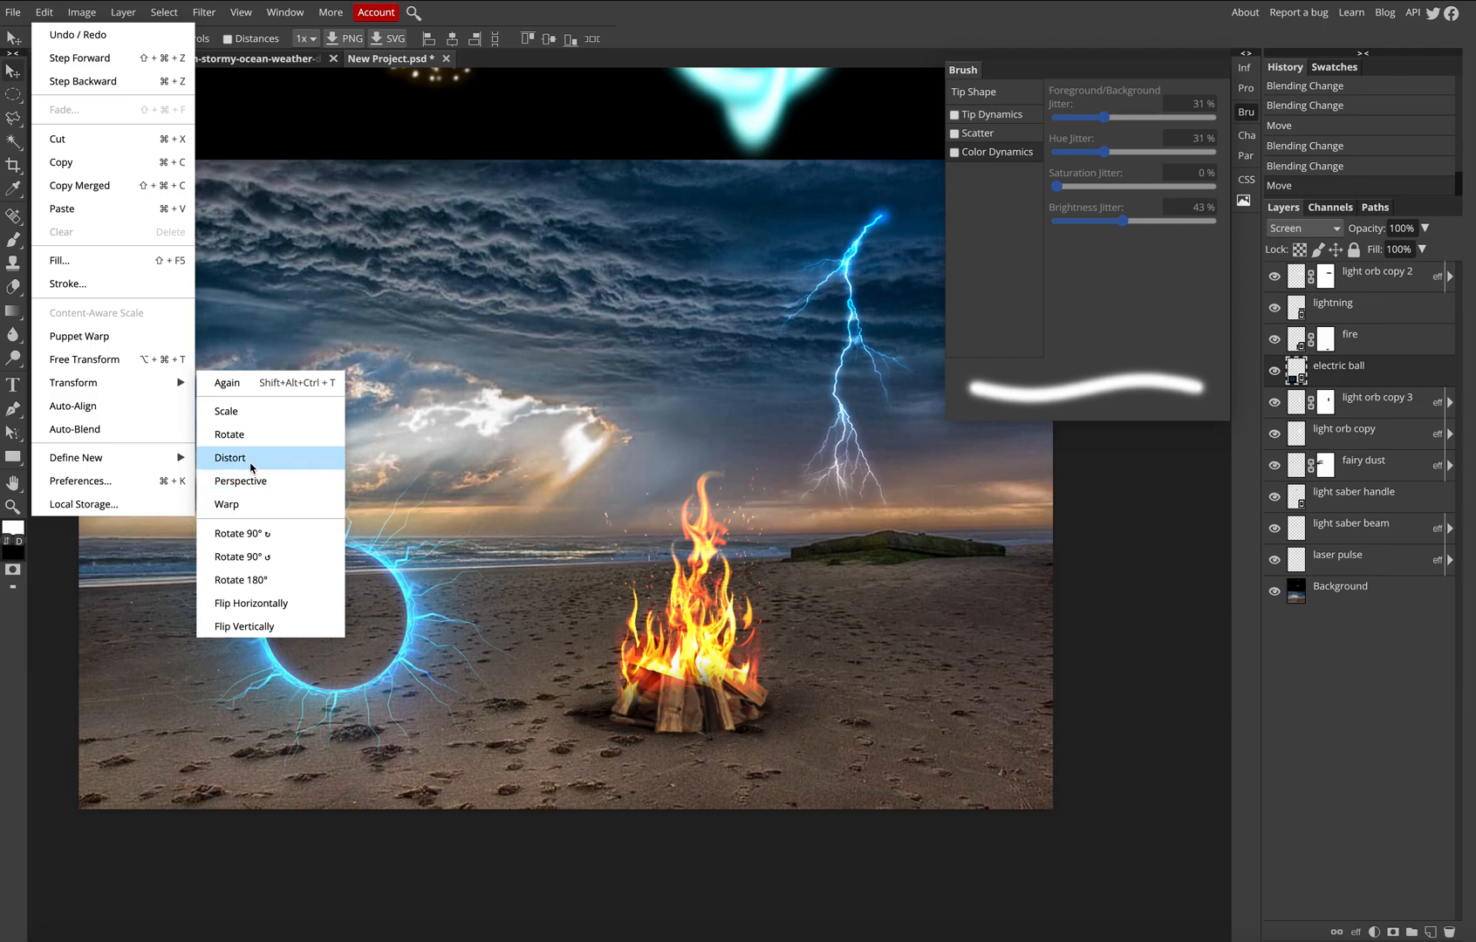
click(251, 468)
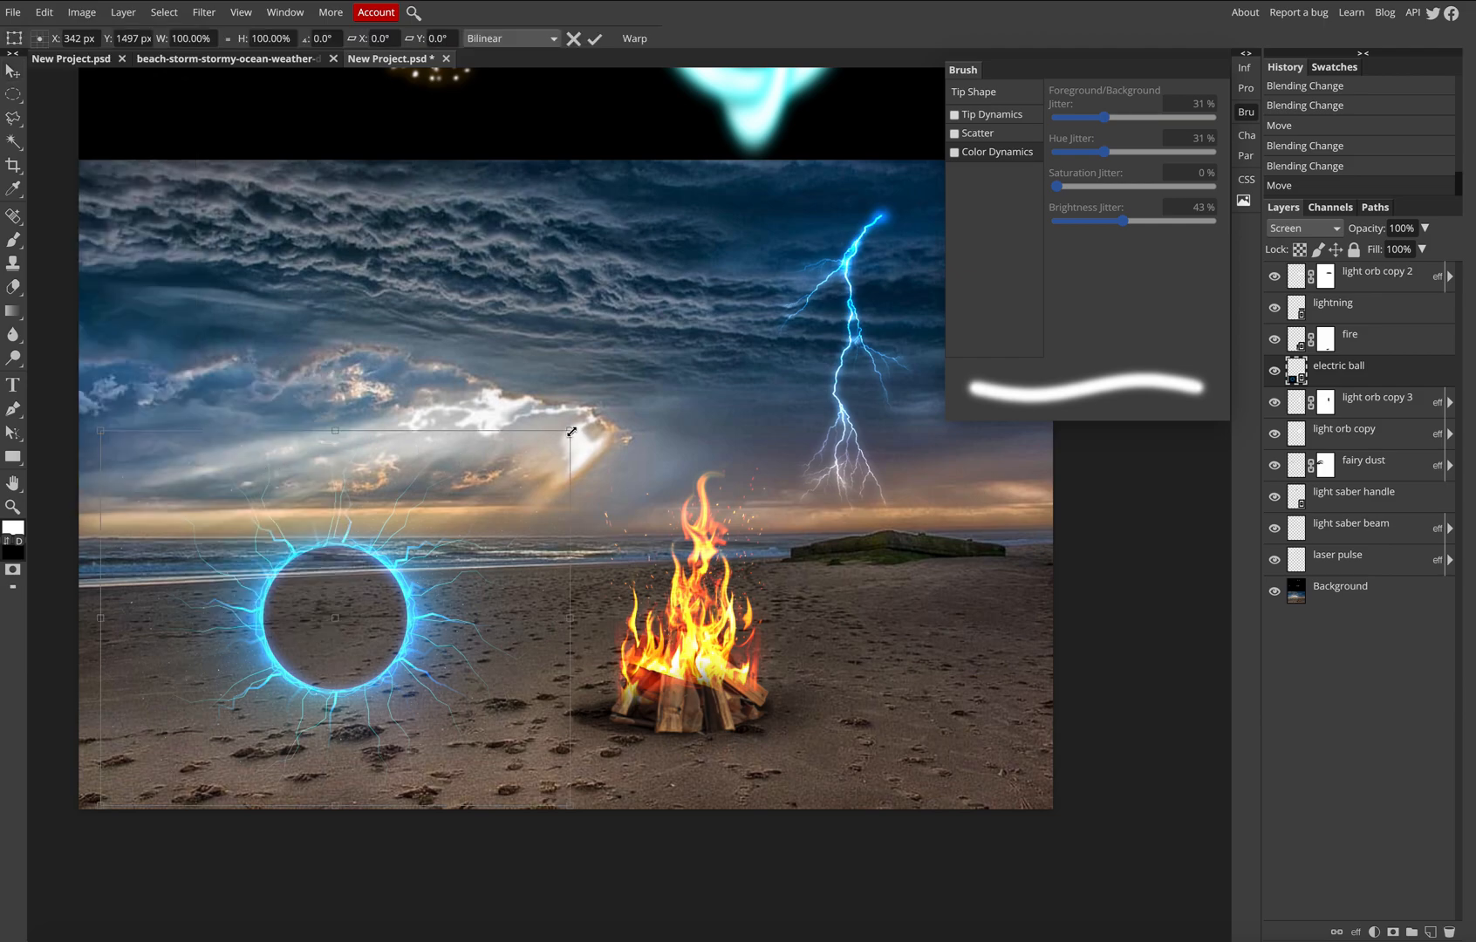
drag(394, 570, 410, 493)
drag(585, 352, 520, 486)
drag(116, 351, 163, 536)
drag(521, 504, 510, 573)
drag(169, 540, 156, 586)
drag(119, 729, 63, 749)
drag(585, 729, 607, 752)
drag(510, 573, 479, 608)
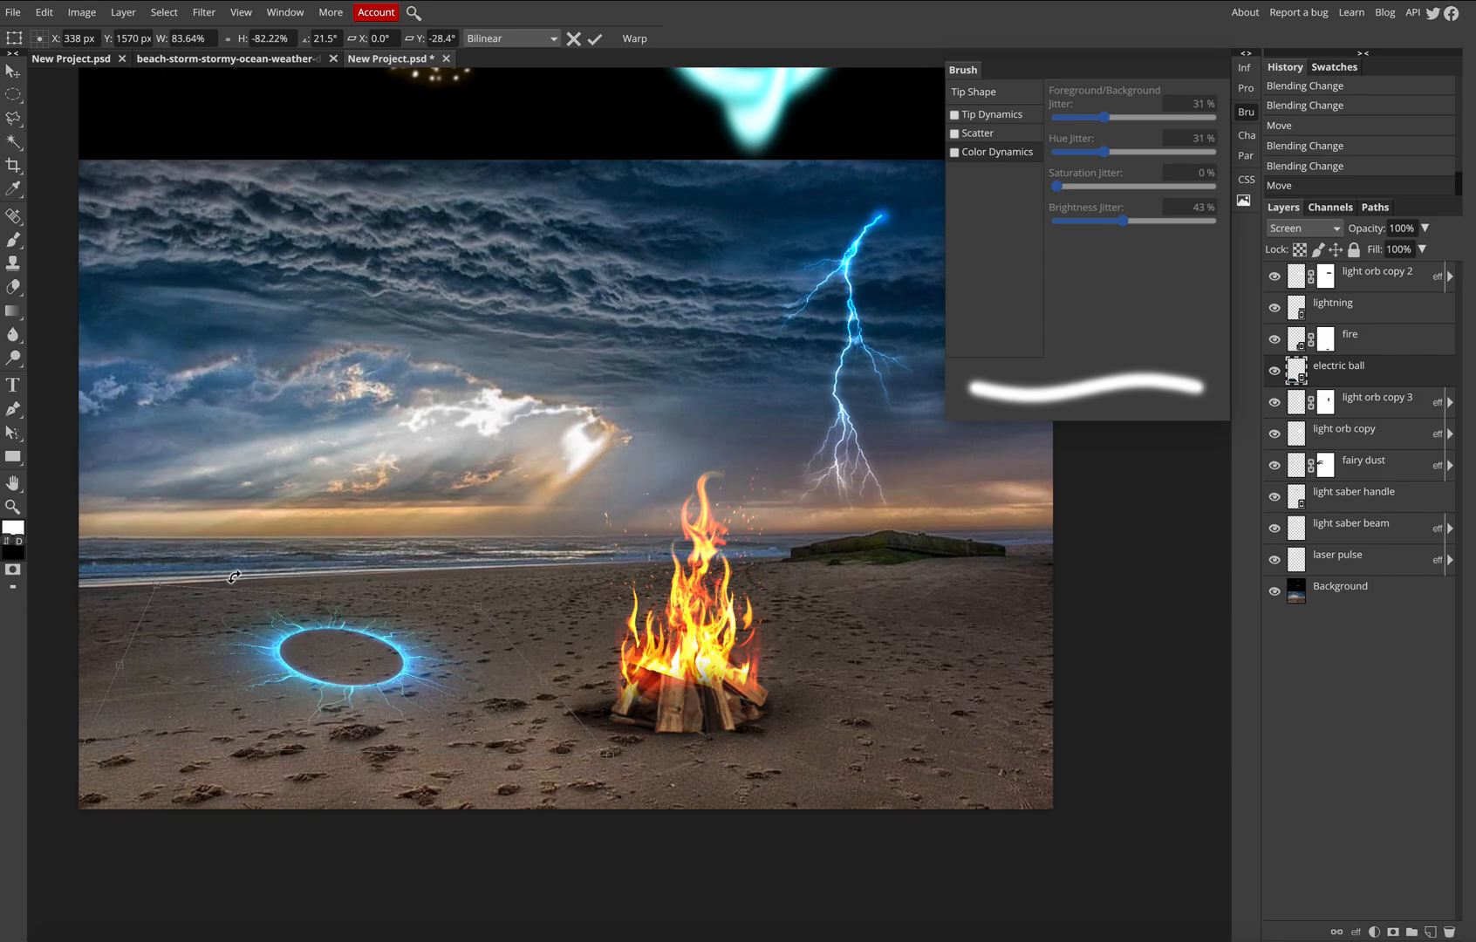
drag(153, 586, 166, 616)
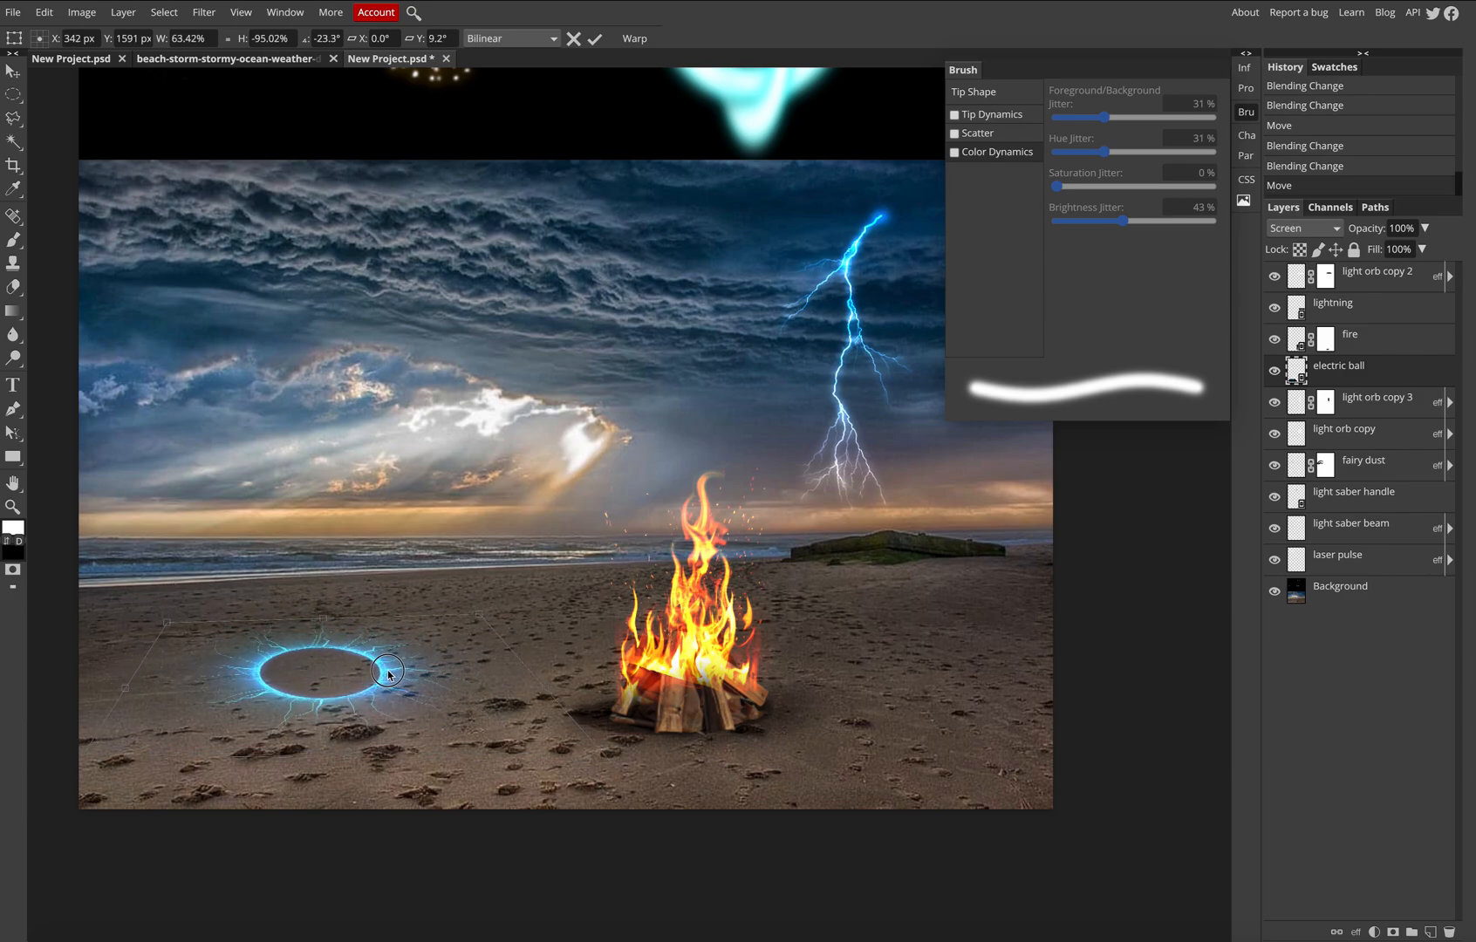
key(Return)
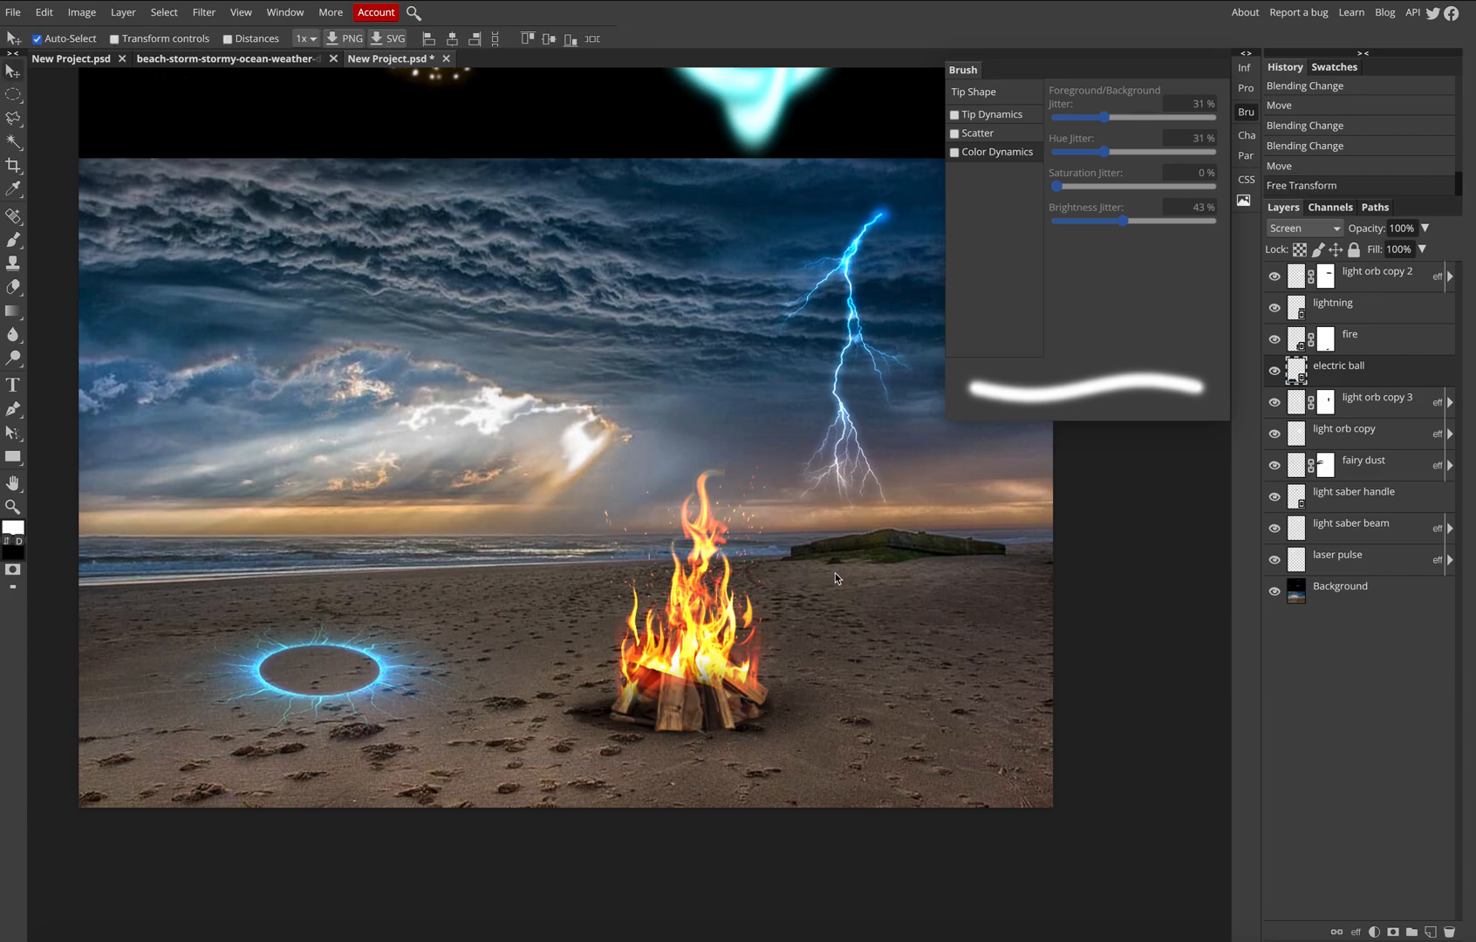
- Darken the sand inside the electric ring into a black hole on the Background layer with the Burn tool
click(1367, 591)
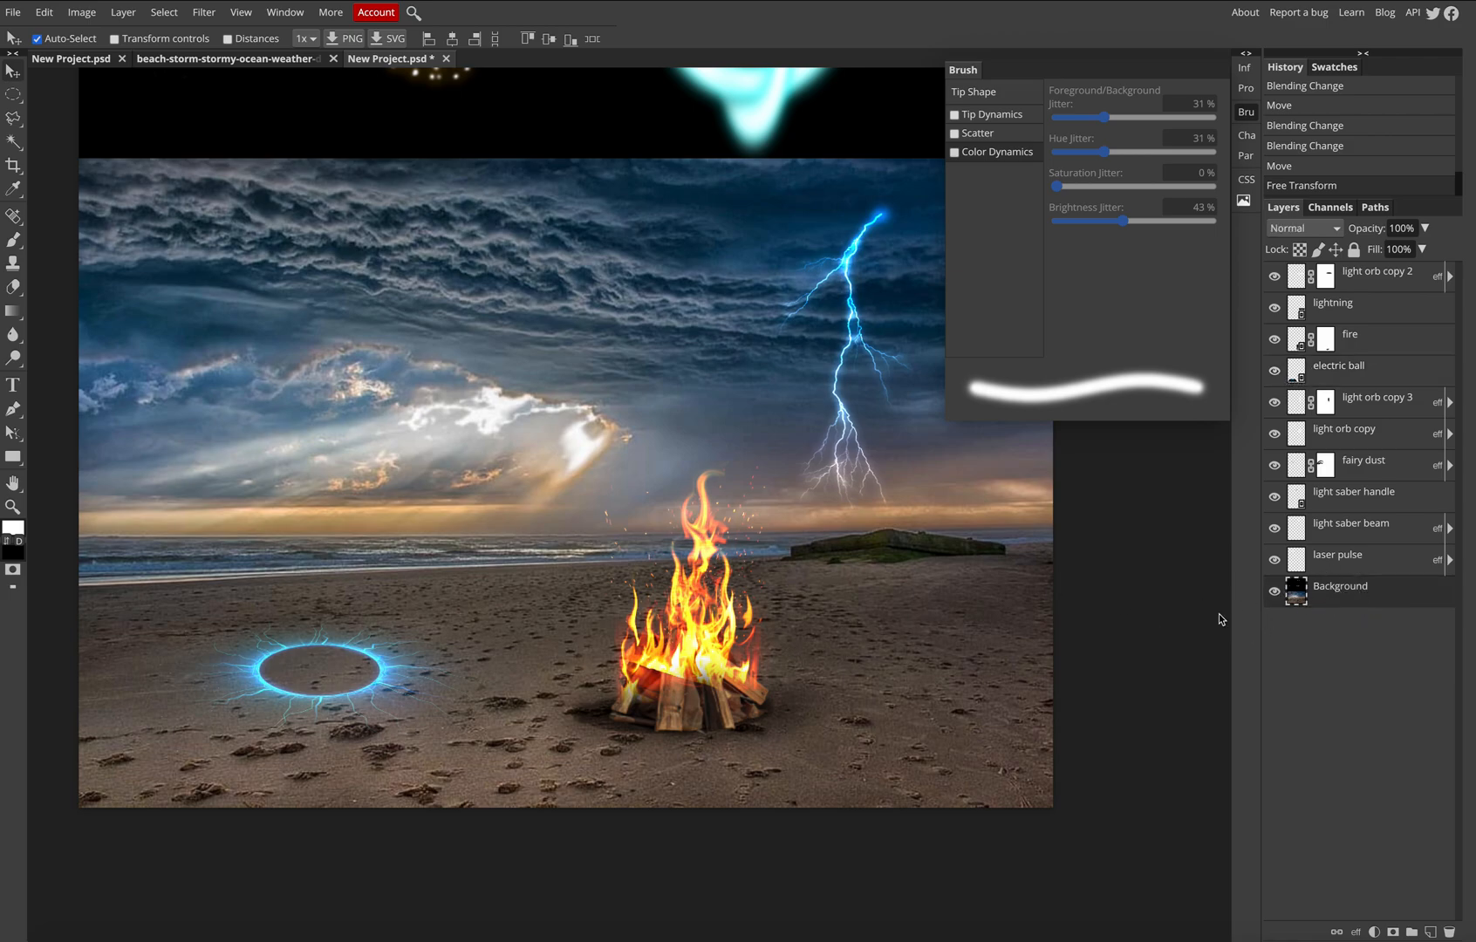
click(14, 360)
right_click(16, 360)
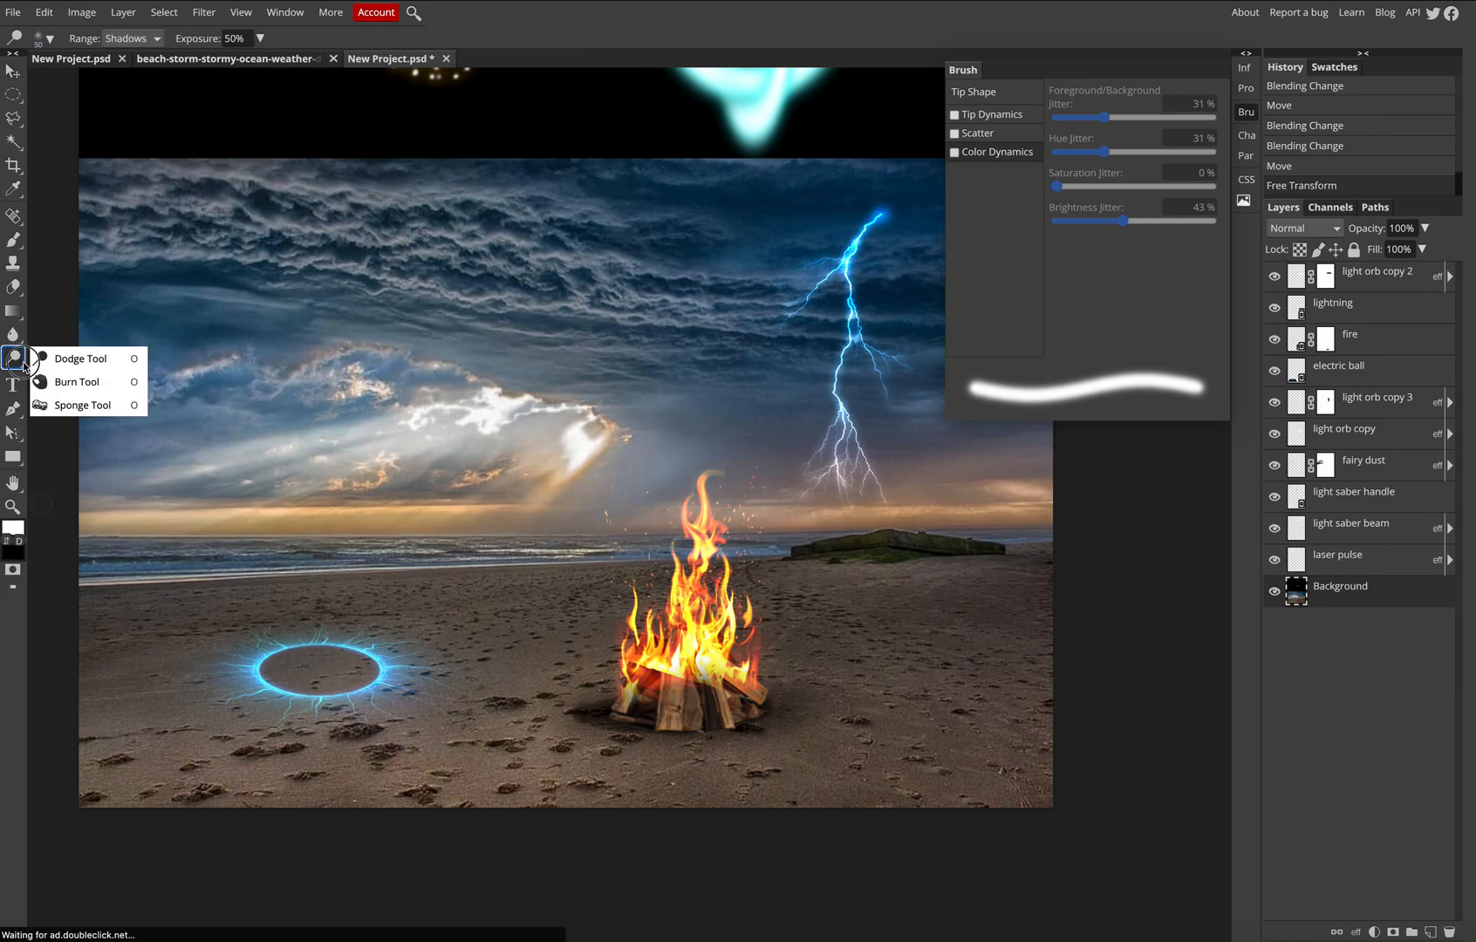
click(78, 382)
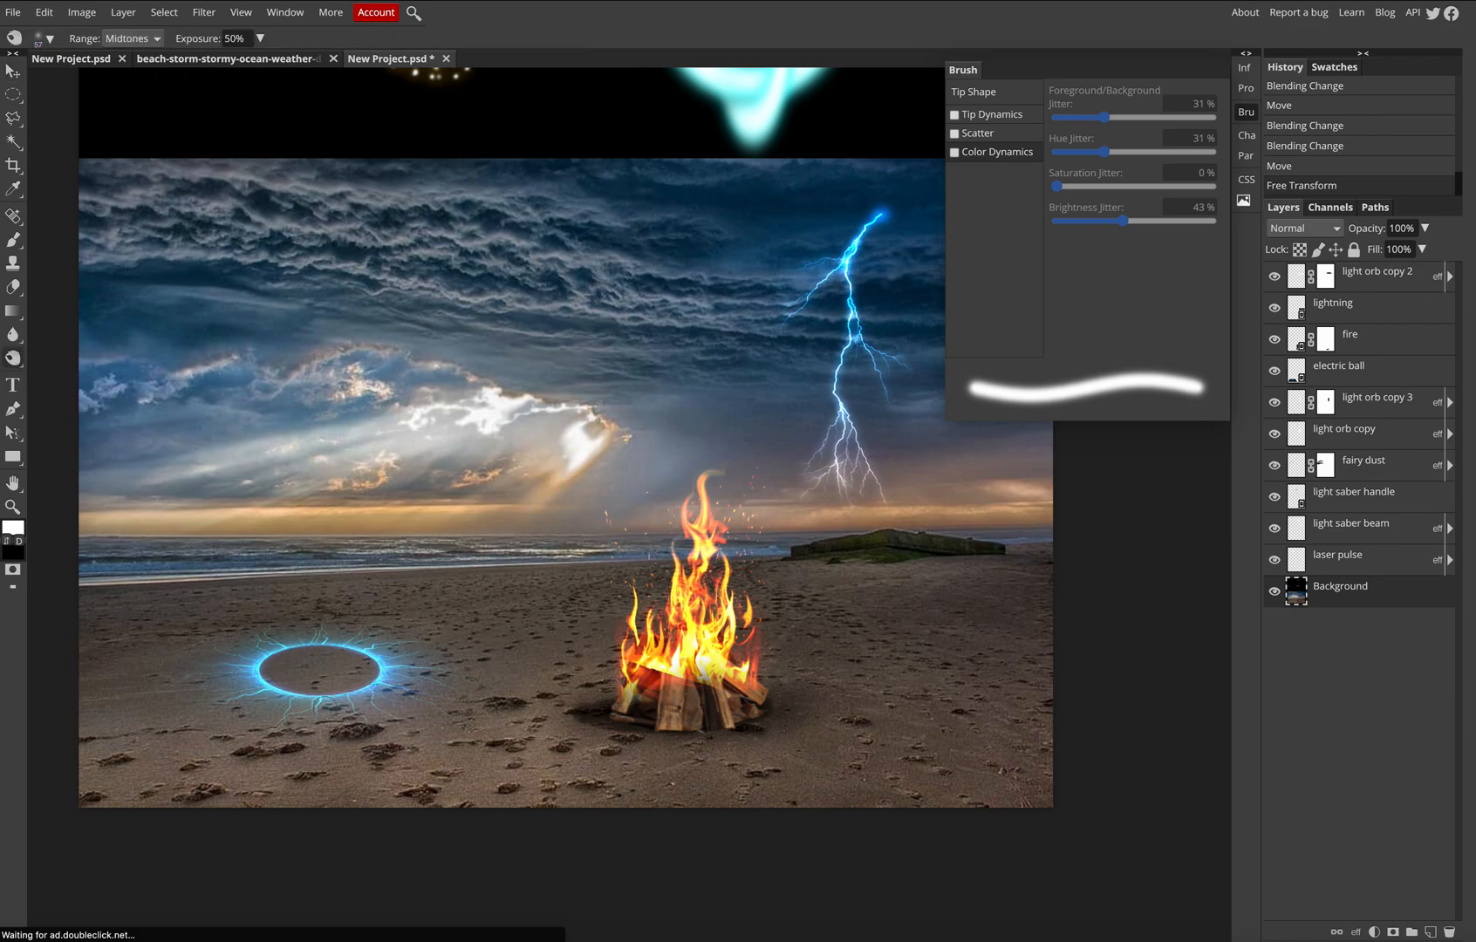
mouse_move(310, 686)
mouse_down()
mouse_move(340, 678)
mouse_move(291, 676)
mouse_move(358, 680)
mouse_move(291, 684)
mouse_move(290, 671)
mouse_move(358, 672)
mouse_move(321, 655)
mouse_move(322, 684)
mouse_move(305, 685)
mouse_move(341, 684)
mouse_move(298, 685)
mouse_move(357, 682)
mouse_move(299, 680)
mouse_move(343, 685)
mouse_up()
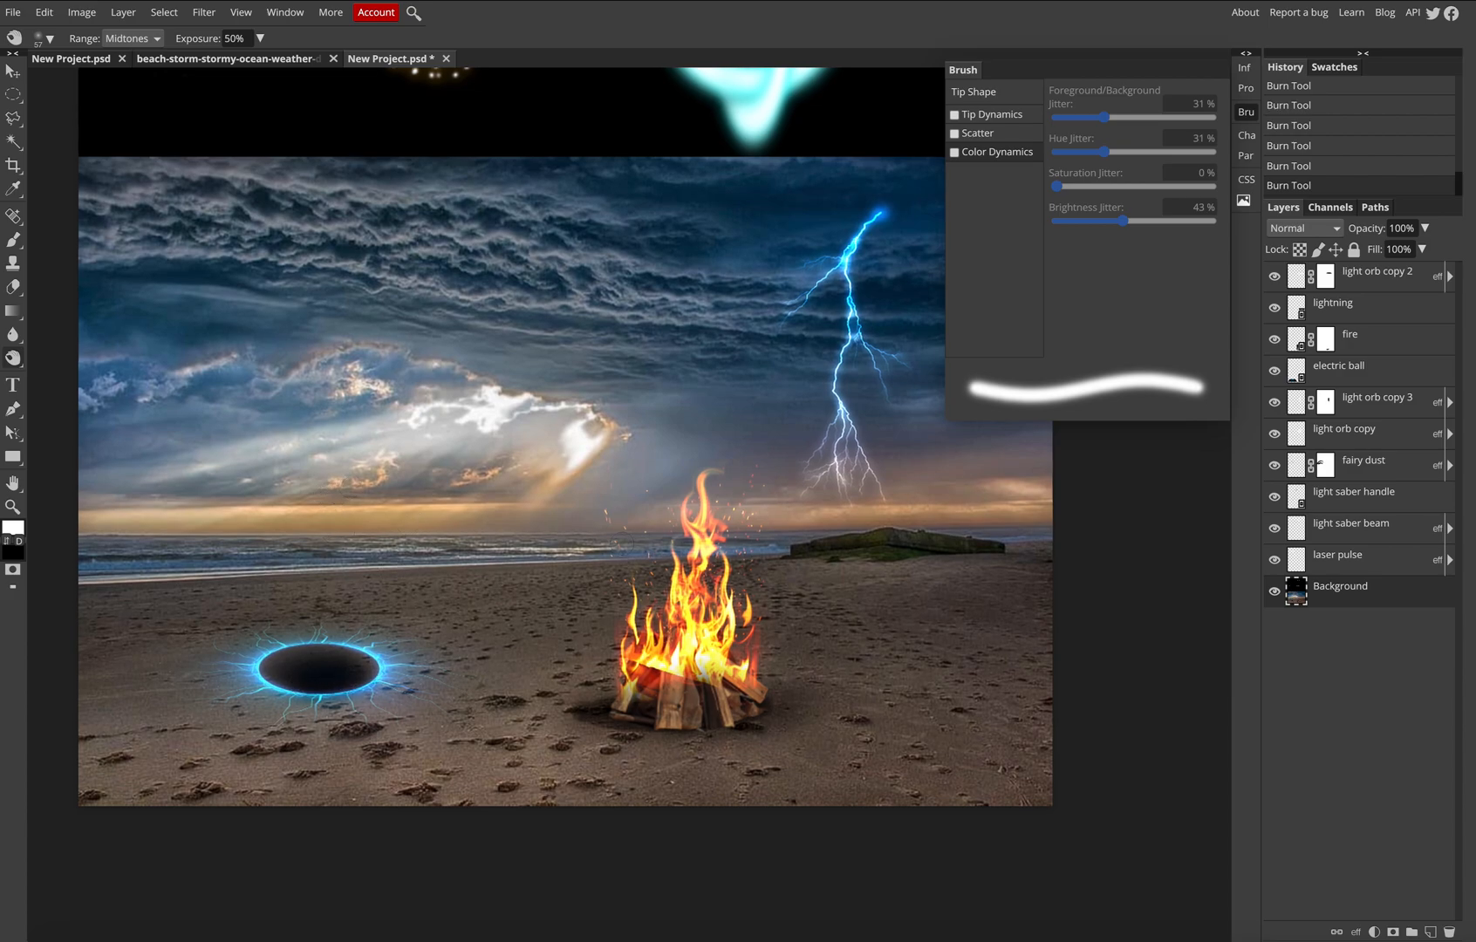
key(ctrl+0)
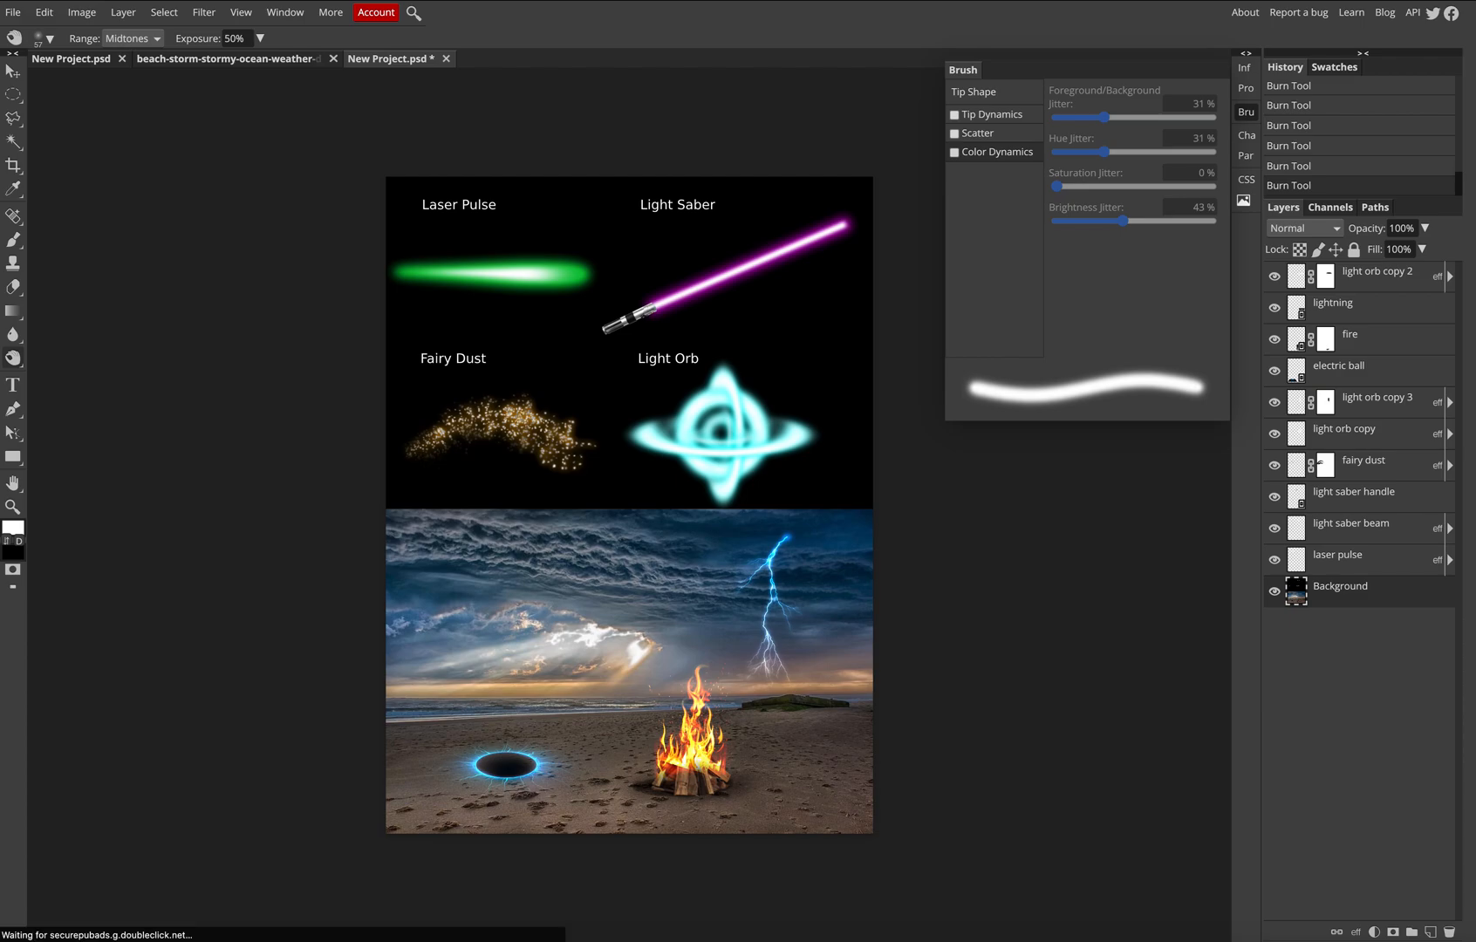
- Save the project as a PSD and export the whole composition as a PNG
click(13, 12)
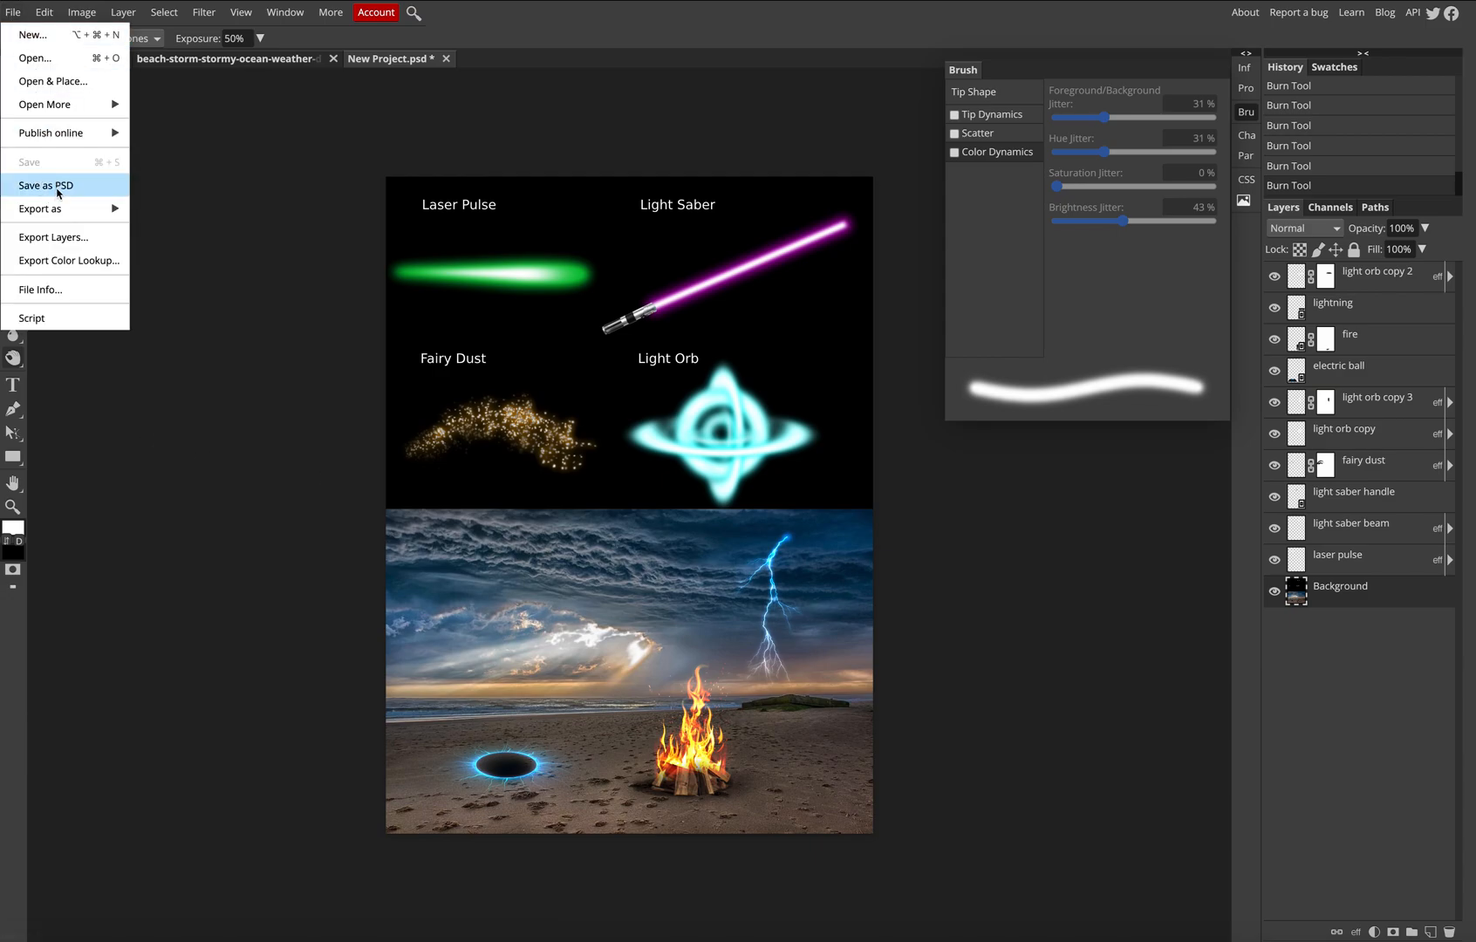
click(58, 185)
click(13, 13)
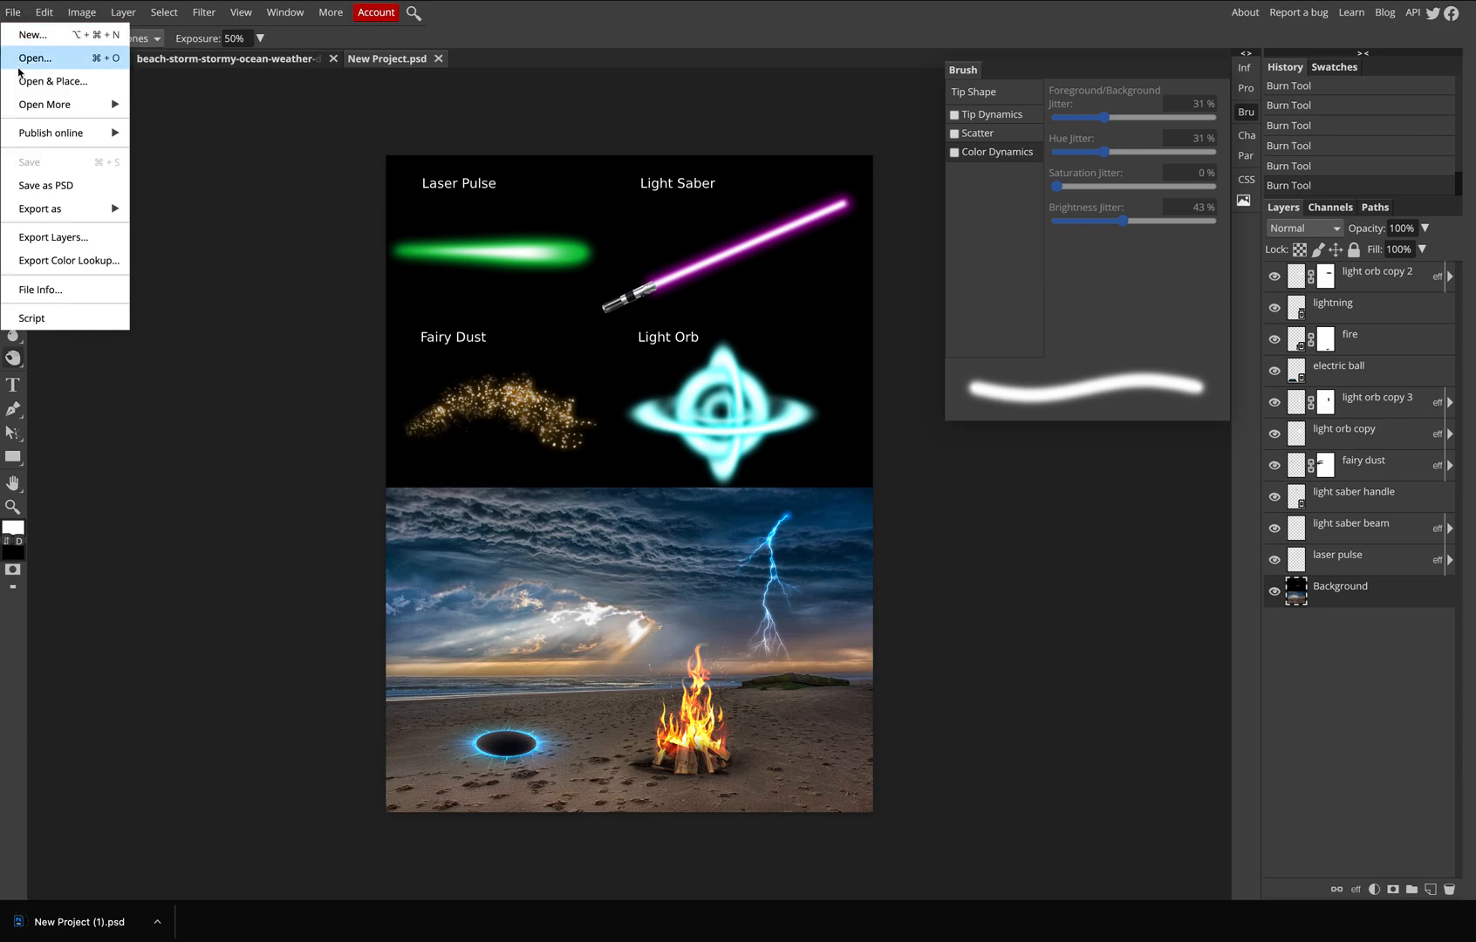
mouse_move(63, 218)
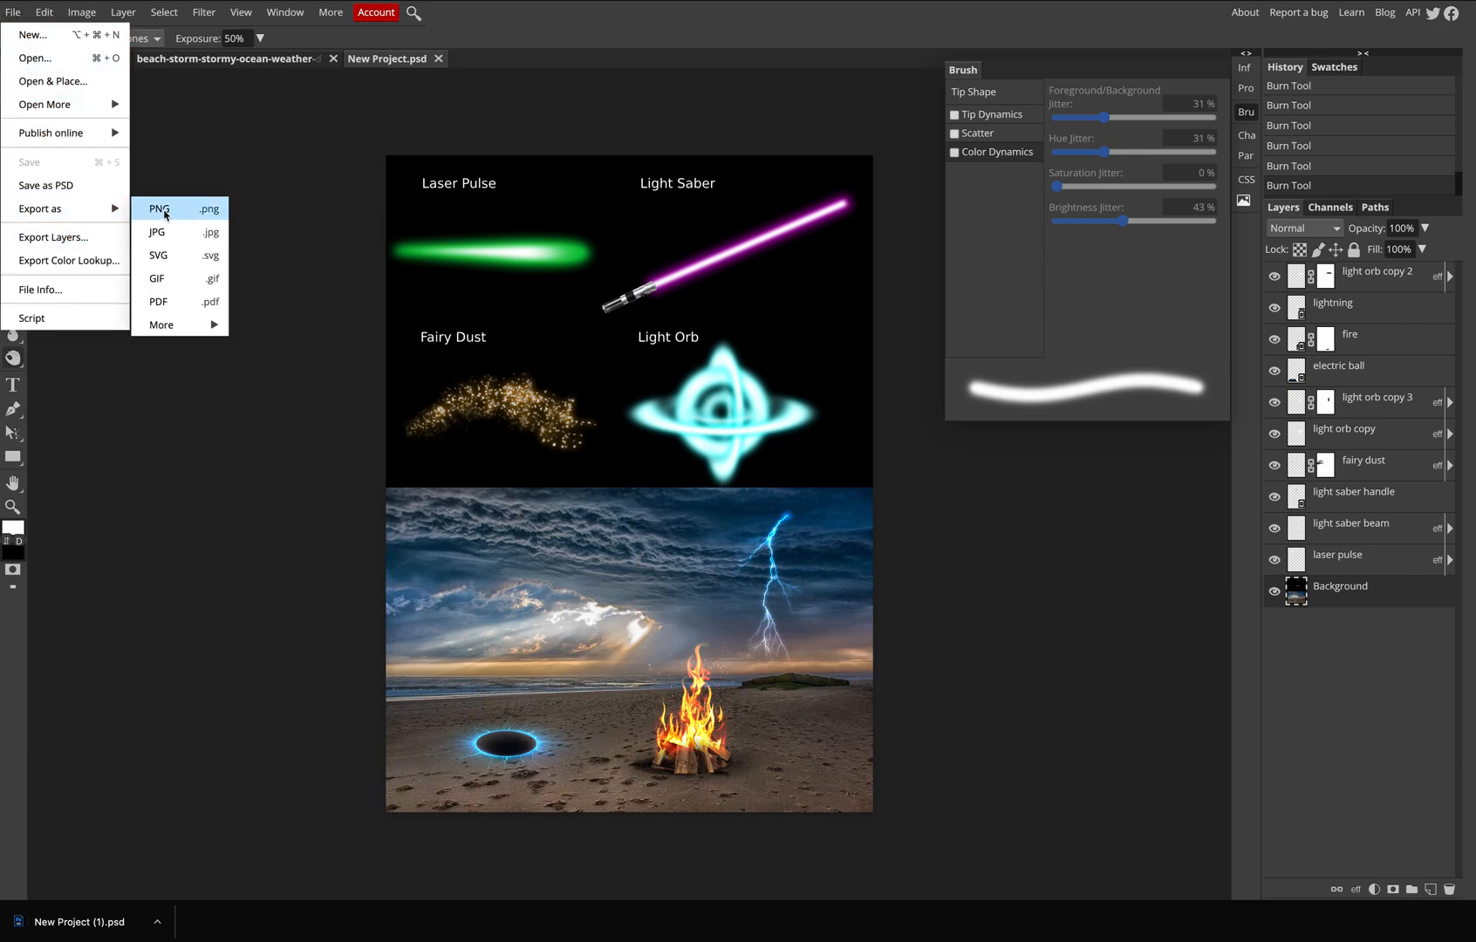
click(165, 212)
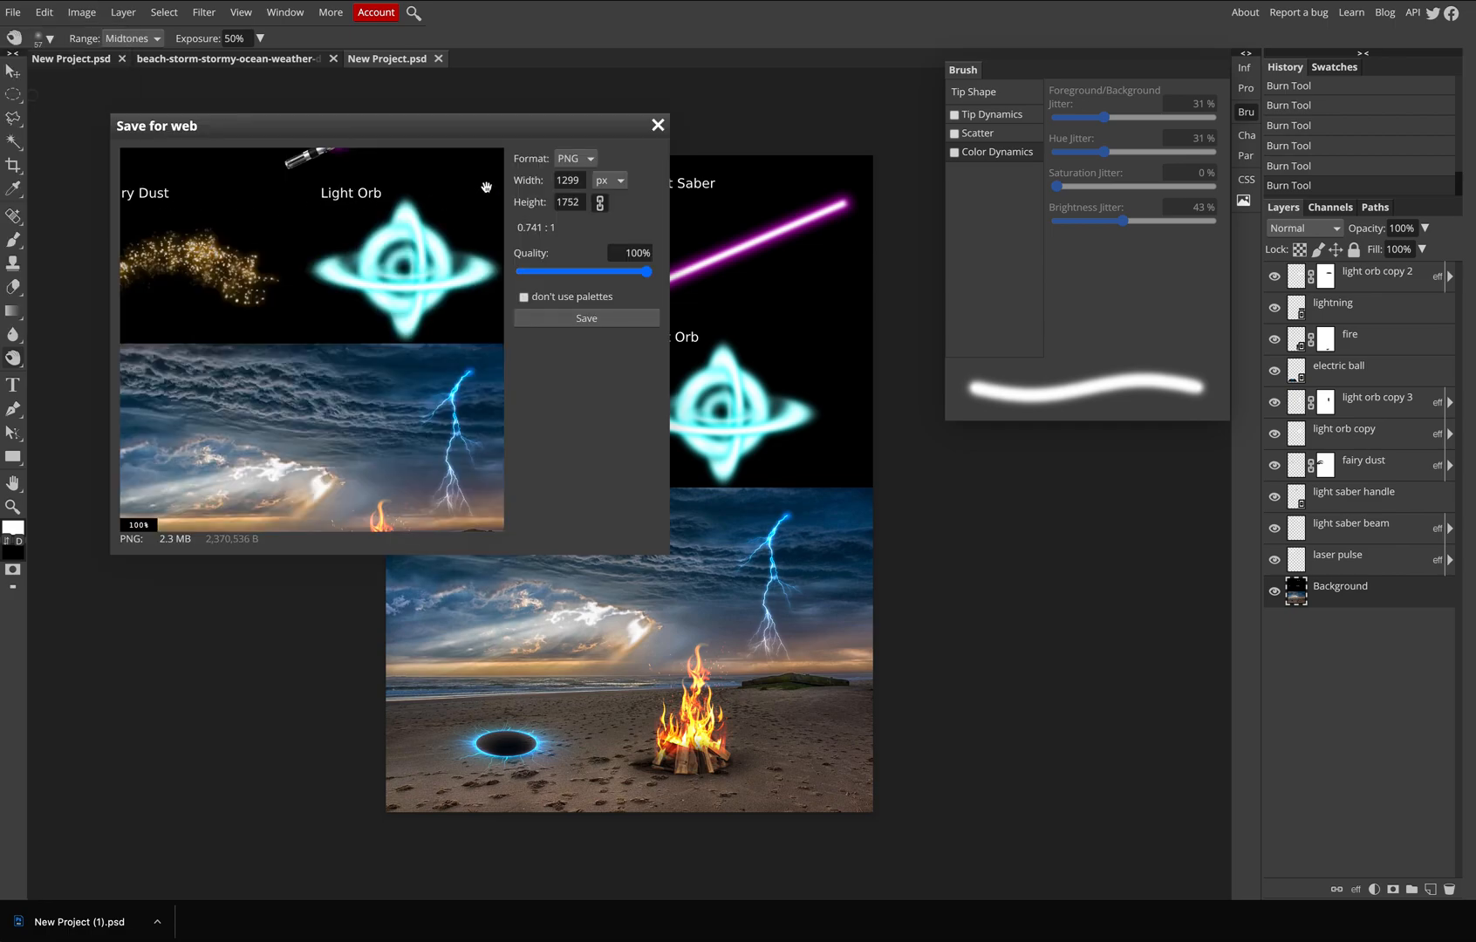
click(586, 317)
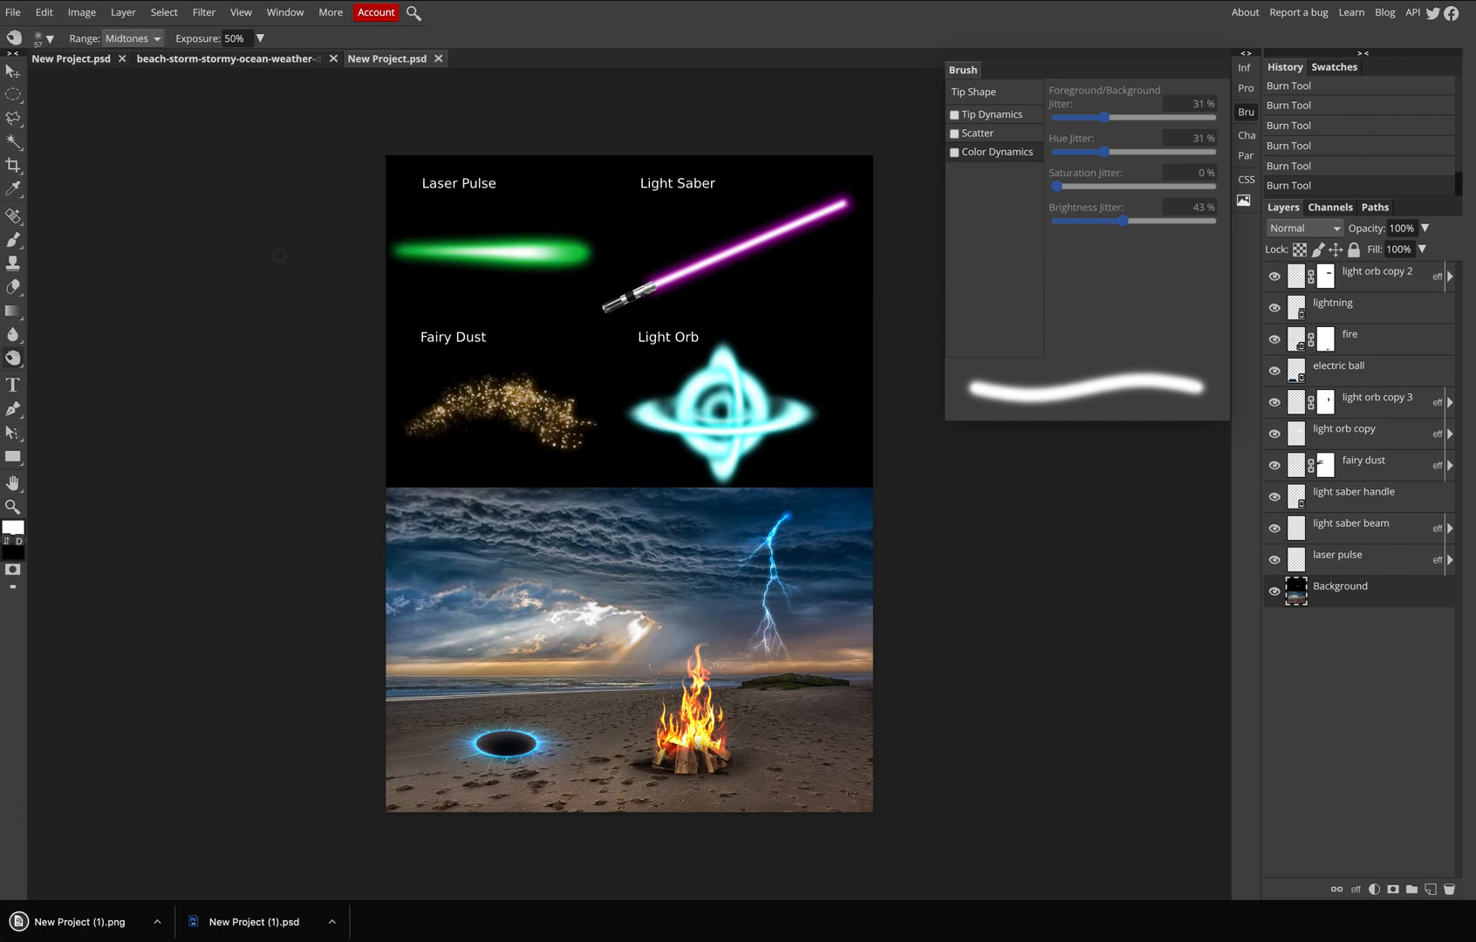